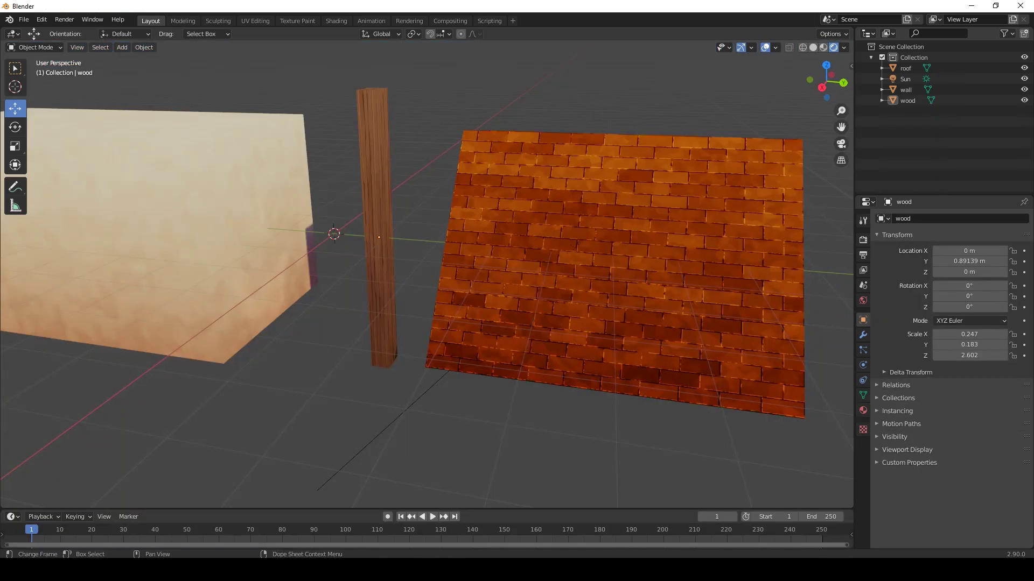
Examine the plaster wall, wood post and roof tile materials, including the half-timbered houses in AOT_house_3.blend
middle_drag(466, 311, 496, 211)
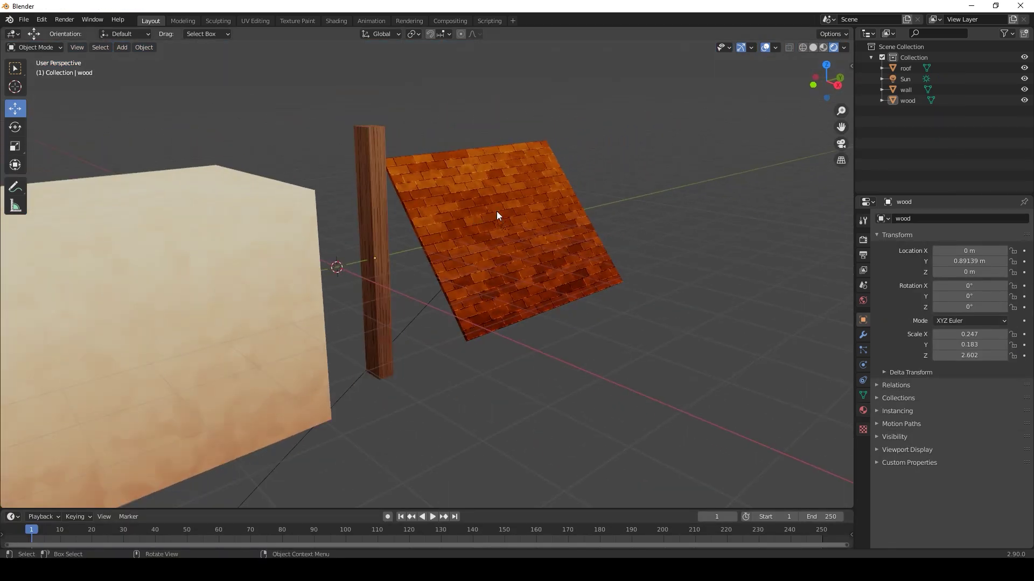
middle_drag(561, 271, 363, 220)
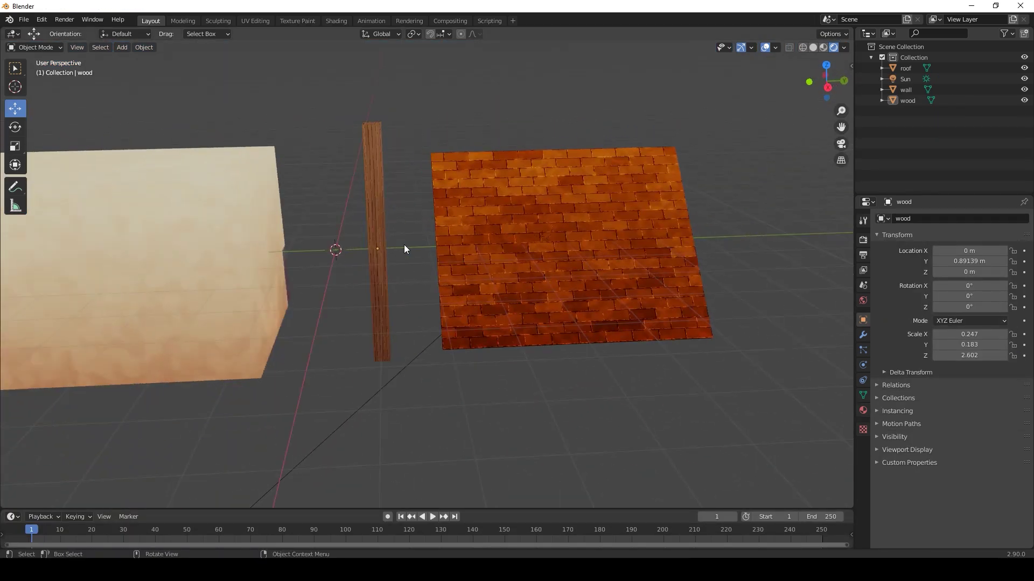
scroll(266, 295, down, 1)
shift+middle_drag(214, 316, 406, 305)
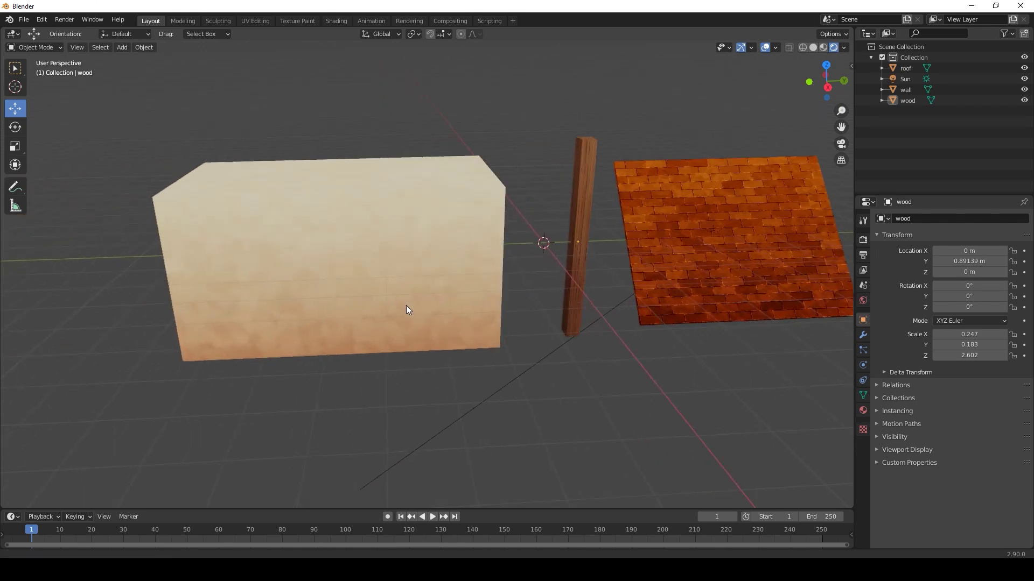
middle_drag(232, 303, 344, 340)
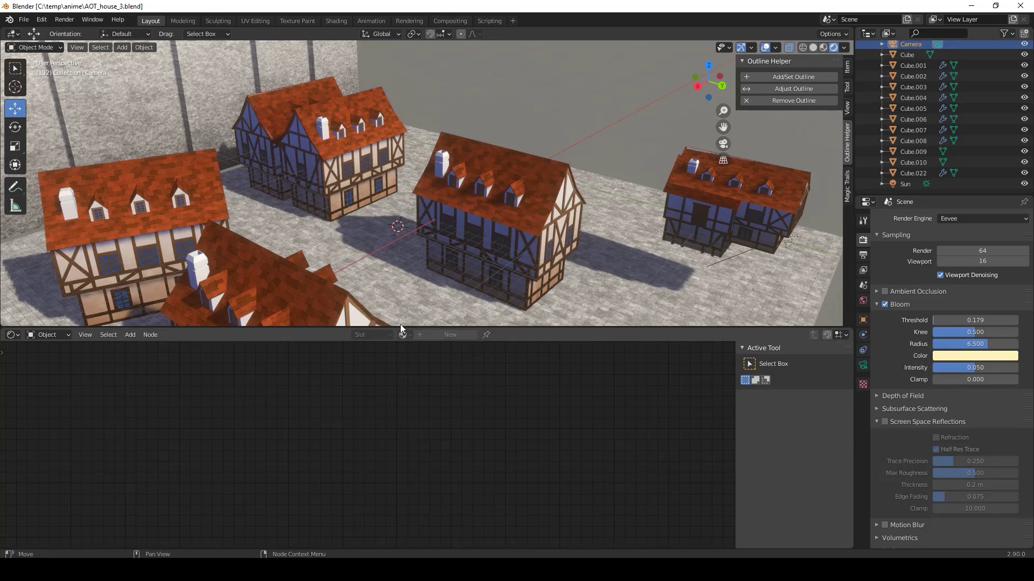
middle_drag(260, 240, 375, 183)
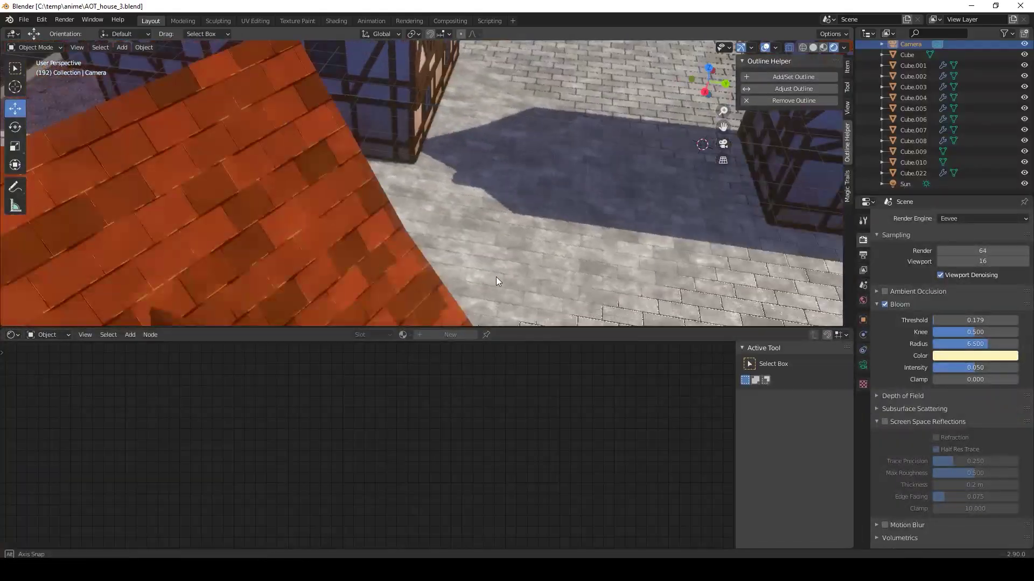
middle_drag(495, 276, 379, 225)
middle_drag(505, 261, 462, 243)
scroll(424, 237, down, 2)
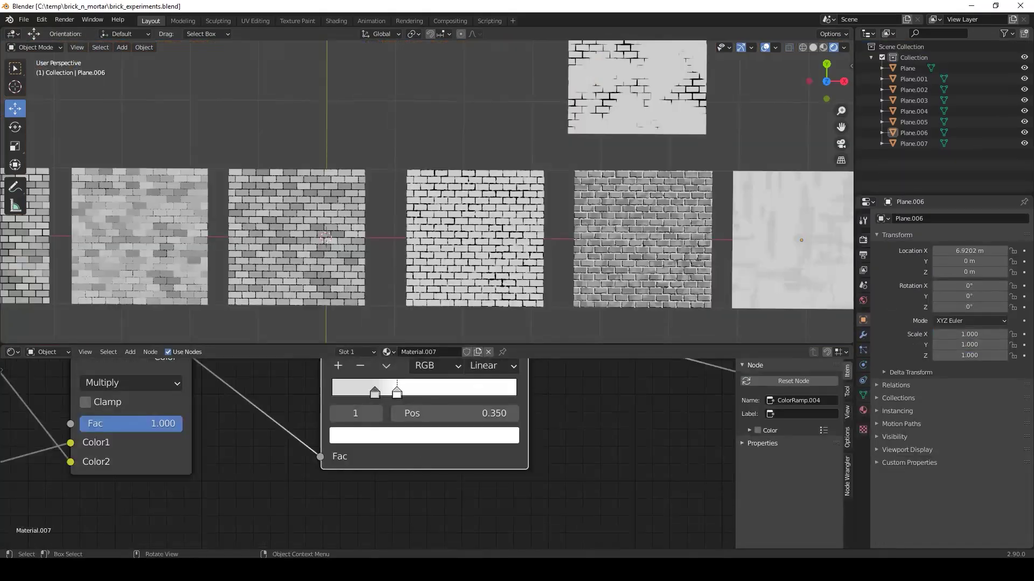
Examine the row of greyscale brick texture variations on the planes in brick_experiments.blend
scroll(428, 270, down, 3)
shift+middle_drag(458, 261, 371, 269)
scroll(371, 270, up, 4)
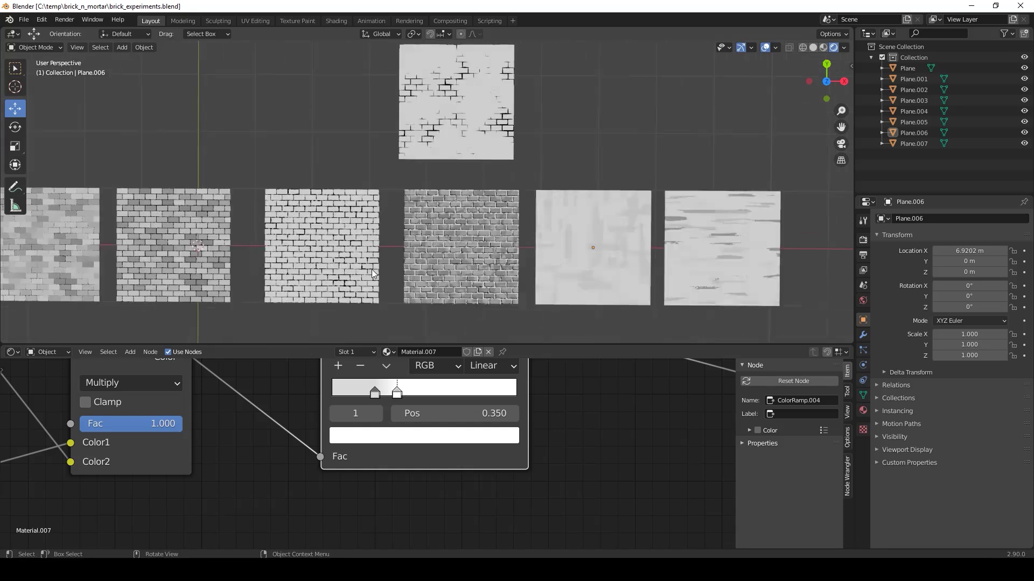
shift+middle_drag(519, 269, 598, 209)
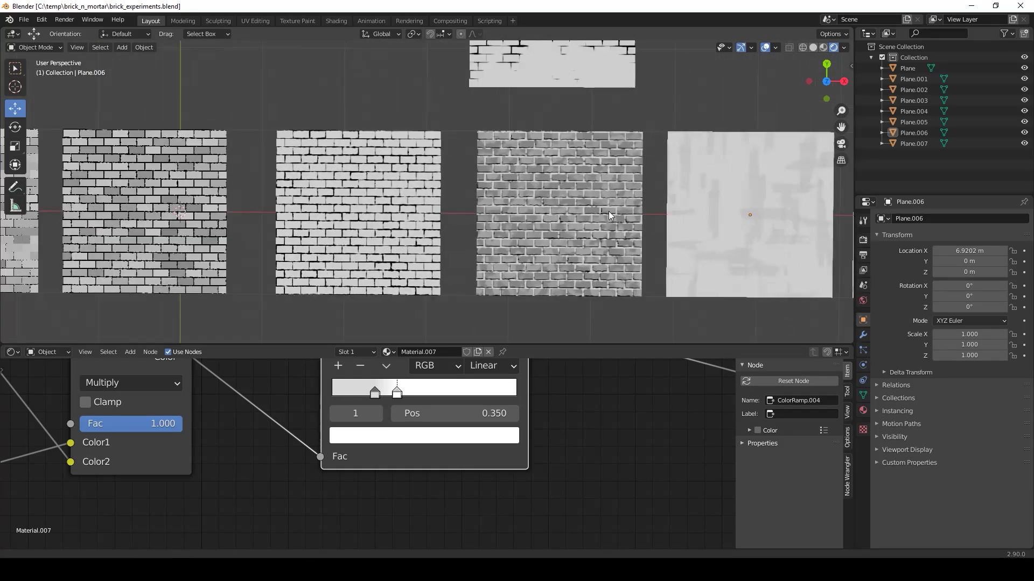
scroll(516, 222, down, 3)
shift+middle_drag(321, 233, 461, 241)
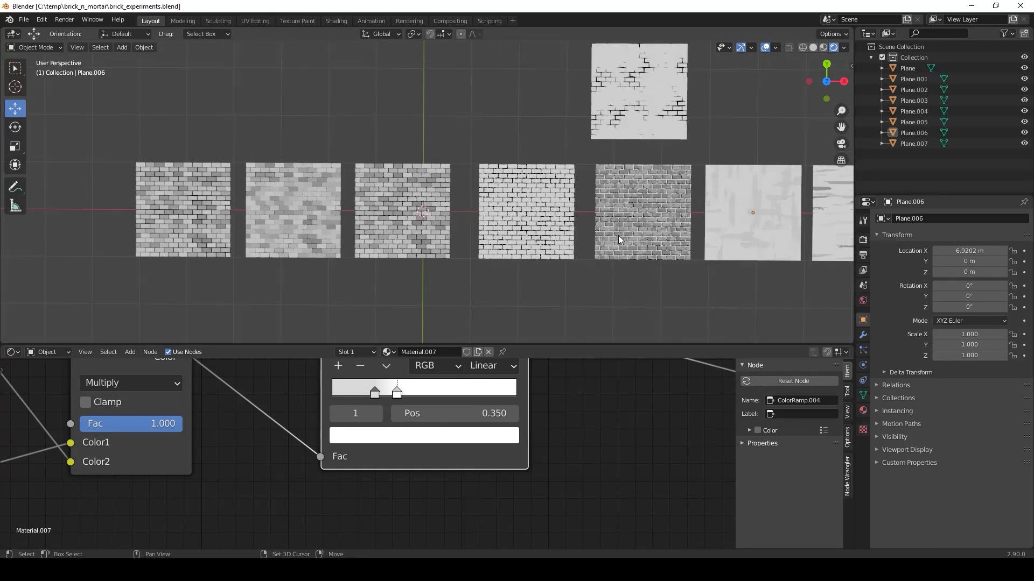
shift+middle_drag(618, 236, 561, 239)
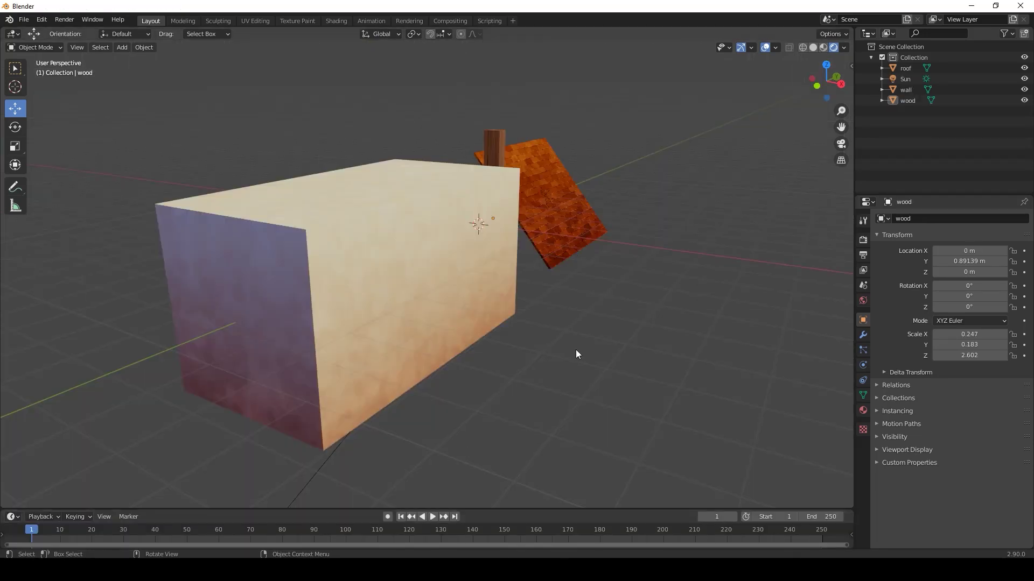
Review the wall, wood post and tiled roof samples from several angles
middle_drag(576, 350, 447, 349)
shift+middle_drag(615, 337, 506, 329)
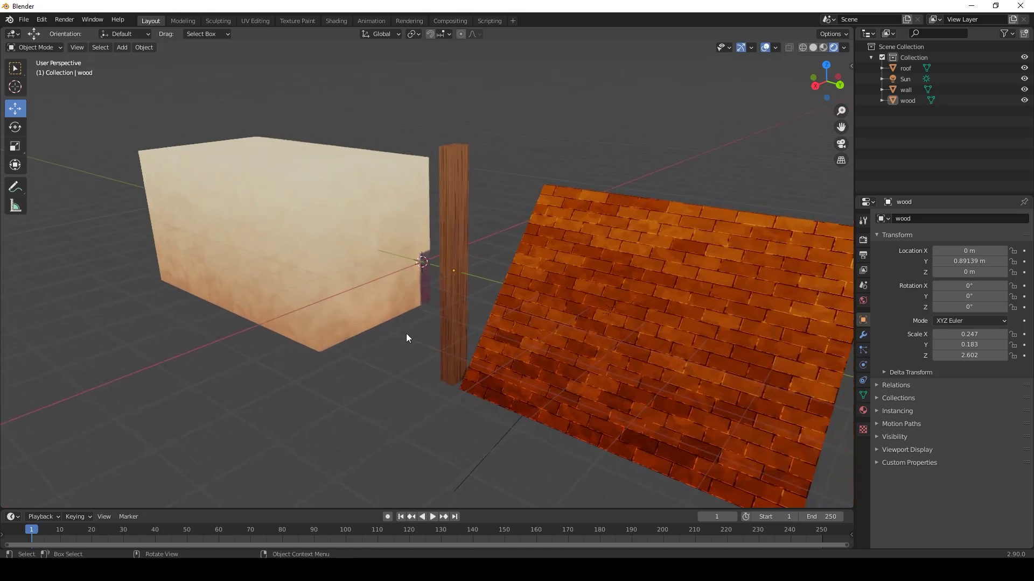
middle_drag(406, 334, 492, 337)
scroll(521, 328, down, 3)
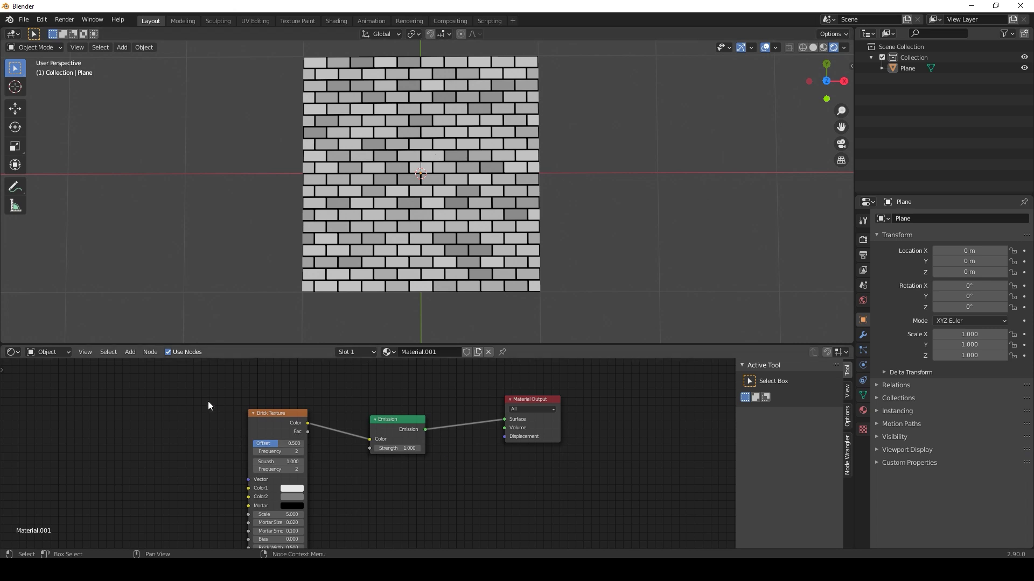
Select the Brick Texture and Emission nodes and move them slightly closer to the Material Output node
drag(209, 401, 401, 444)
drag(274, 474, 302, 460)
middle_drag(288, 468, 360, 448)
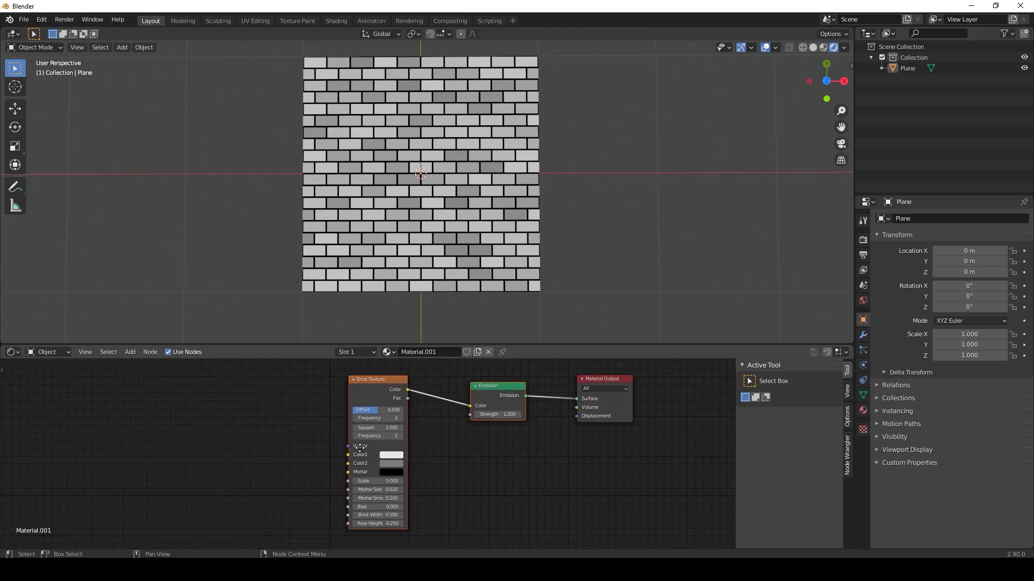
scroll(288, 471, up, 2)
Add a Noise Texture node, connect its Fac output to the Brick Texture's Mortar Size and move it farther from that node
key(shift+a)
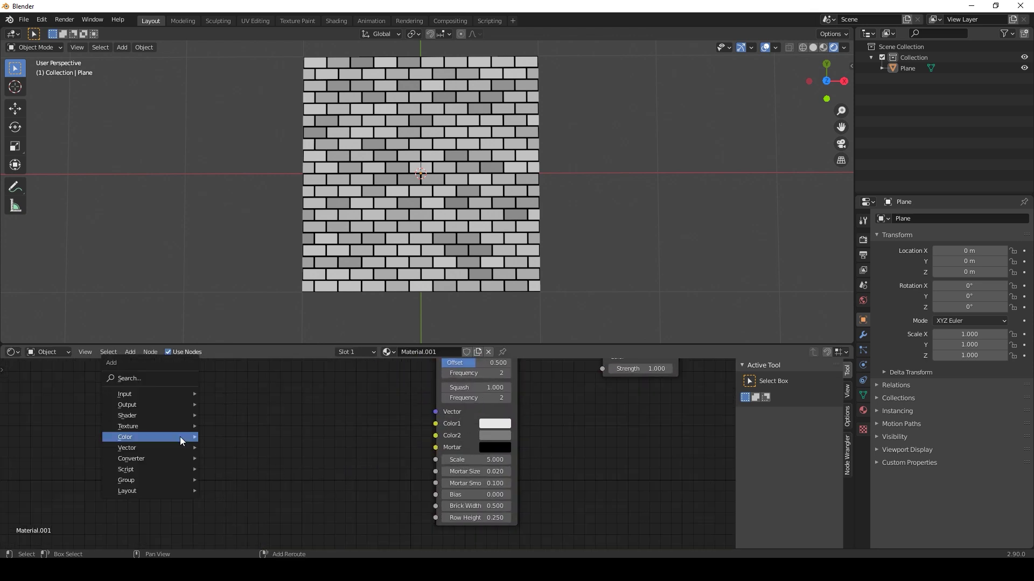
mouse_move(183, 426)
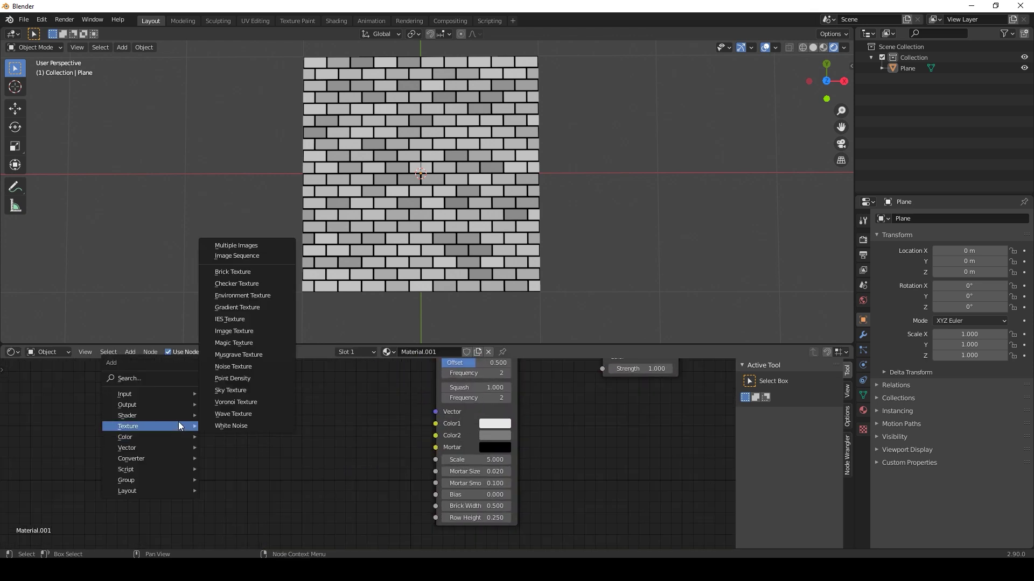
click(236, 366)
drag(296, 449, 436, 471)
drag(235, 448, 107, 440)
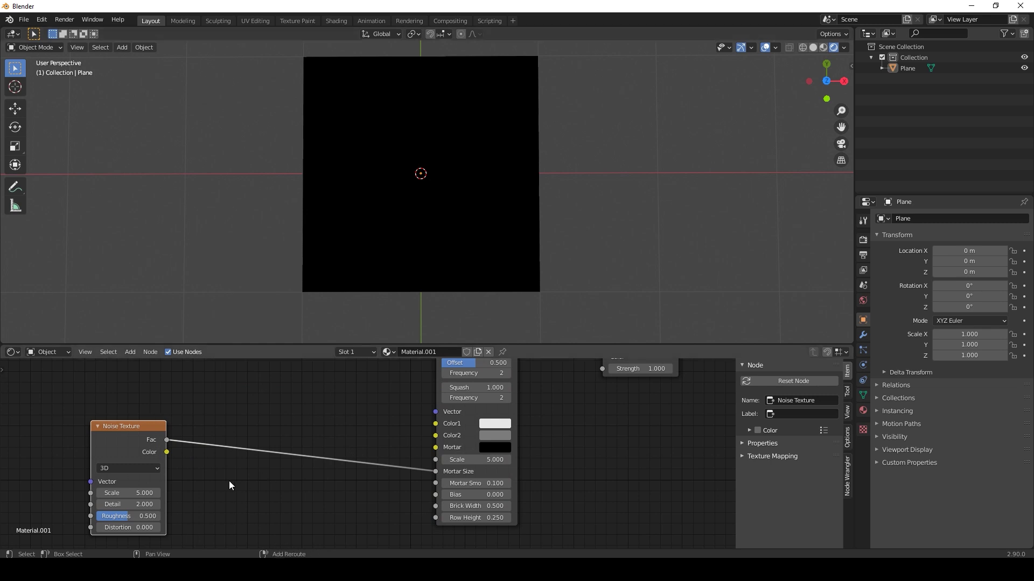
Insert a Mix color node into the link between the Noise Texture and the Brick Texture's Mortar Size
key(shift+a)
mouse_move(234, 491)
click(287, 481)
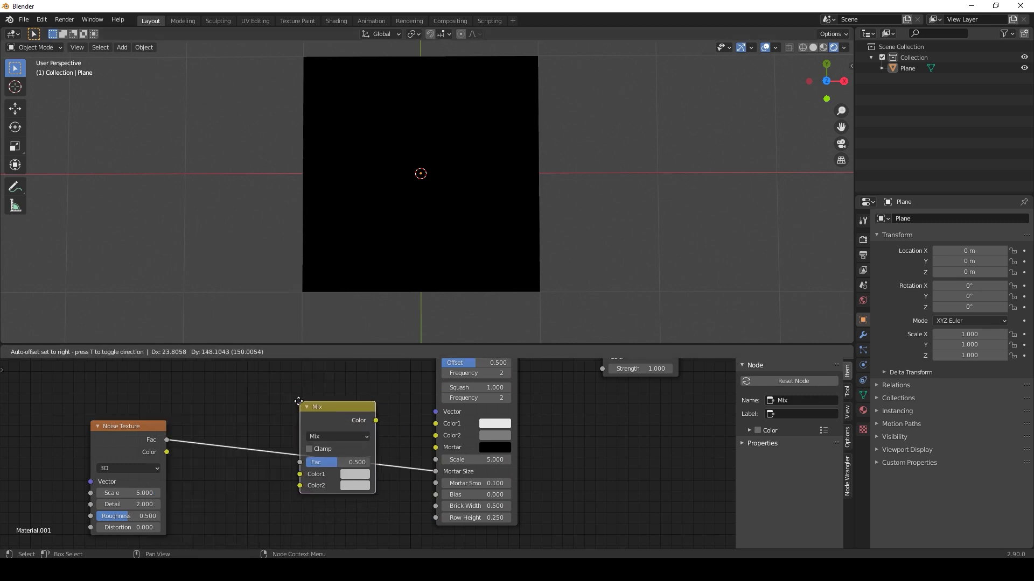
click(295, 406)
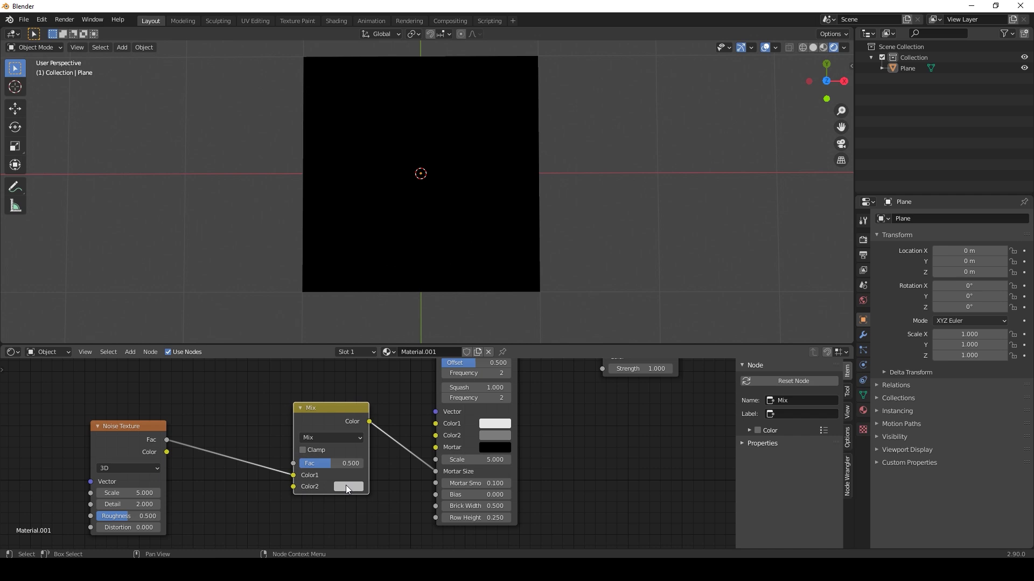
Set the Mix node's Color2 to black and its Fac to 0.967 to thin the mortar
click(345, 486)
drag(428, 353, 427, 410)
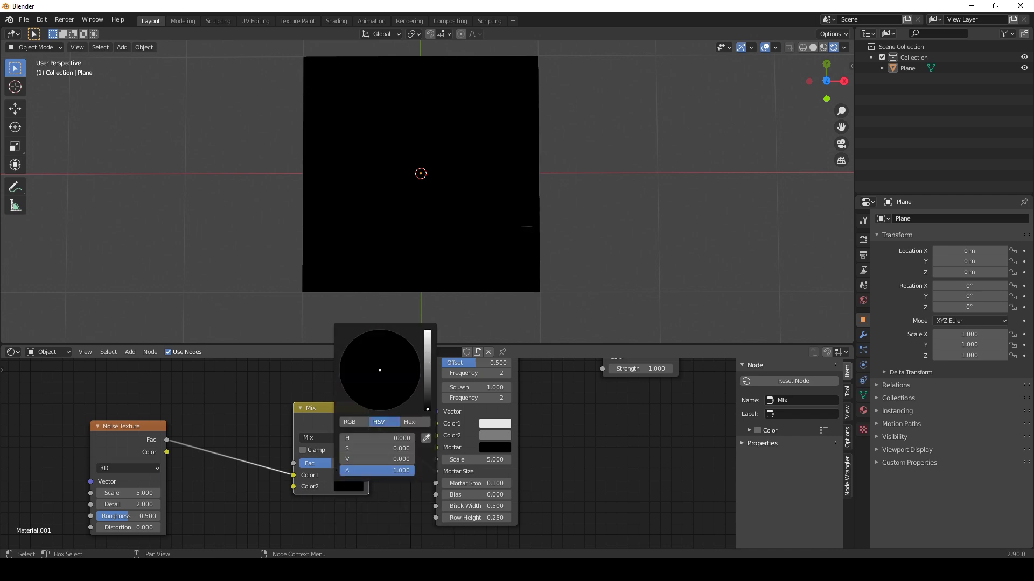
drag(331, 463, 361, 464)
scroll(442, 220, up, 3)
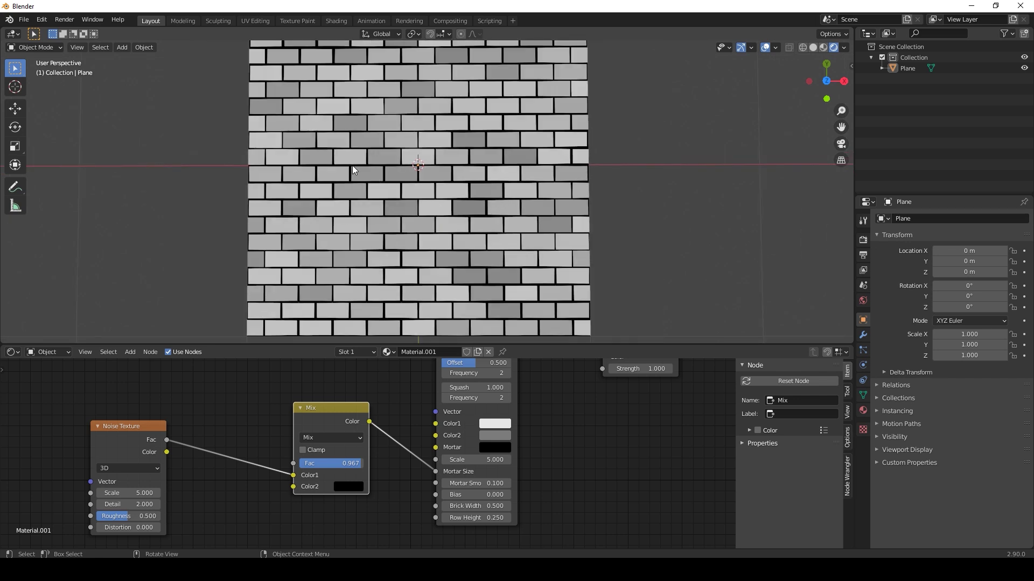
scroll(436, 166, down, 3)
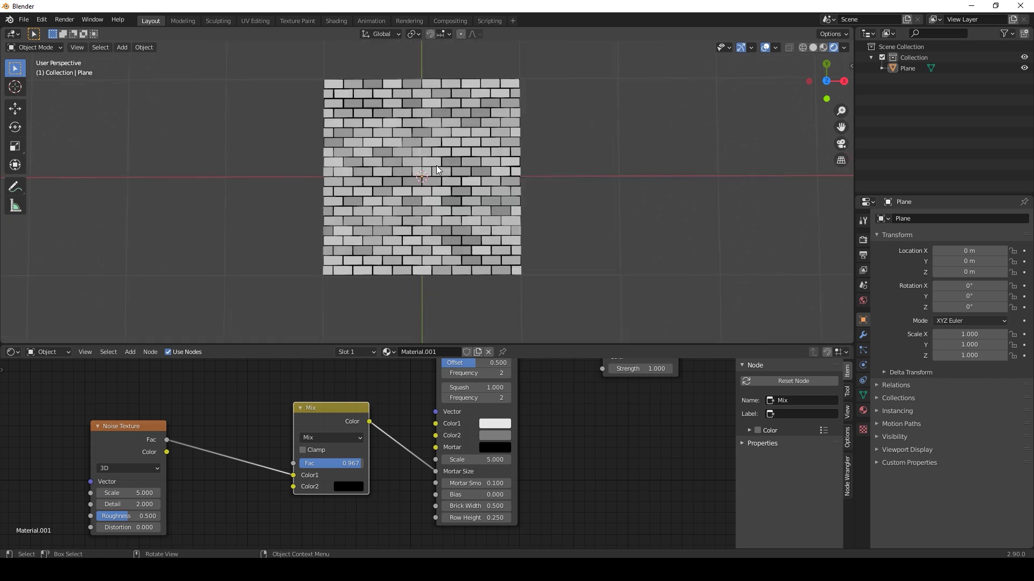
Copy and paste the brick plane, spacing the original and the duplicate side by side along the X axis
click(443, 209)
click(22, 110)
mouse_move(461, 176)
mouse_down()
mouse_move(223, 178)
mouse_move(502, 176)
mouse_move(478, 177)
mouse_up()
key(ctrl+c)
key(ctrl+v)
click(619, 176)
For the copied plane, move its Noise Texture node closer to the Mix node and set the noise Scale to 80.5
scroll(560, 212, up, 3)
click(391, 236)
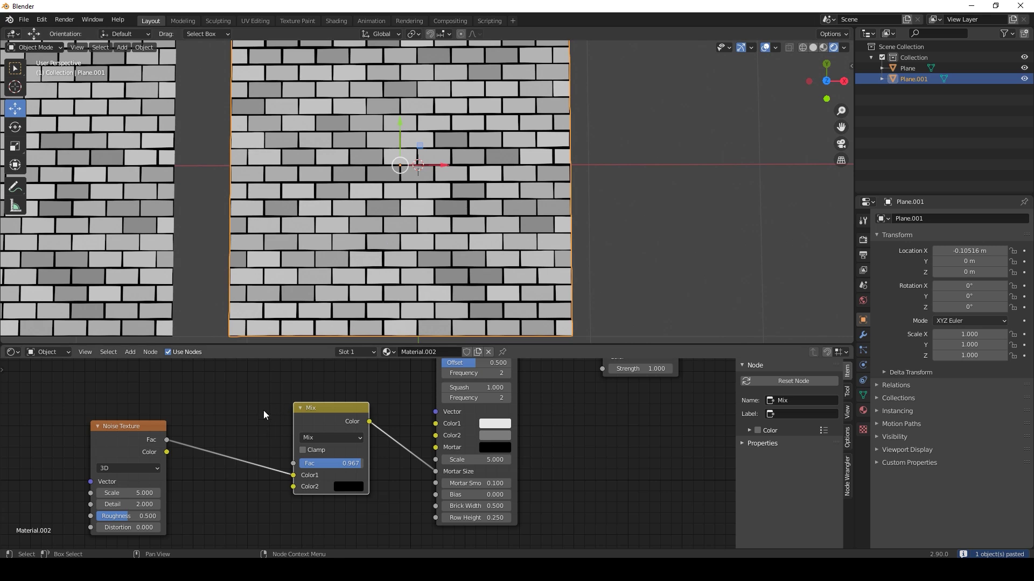
click(615, 216)
click(426, 244)
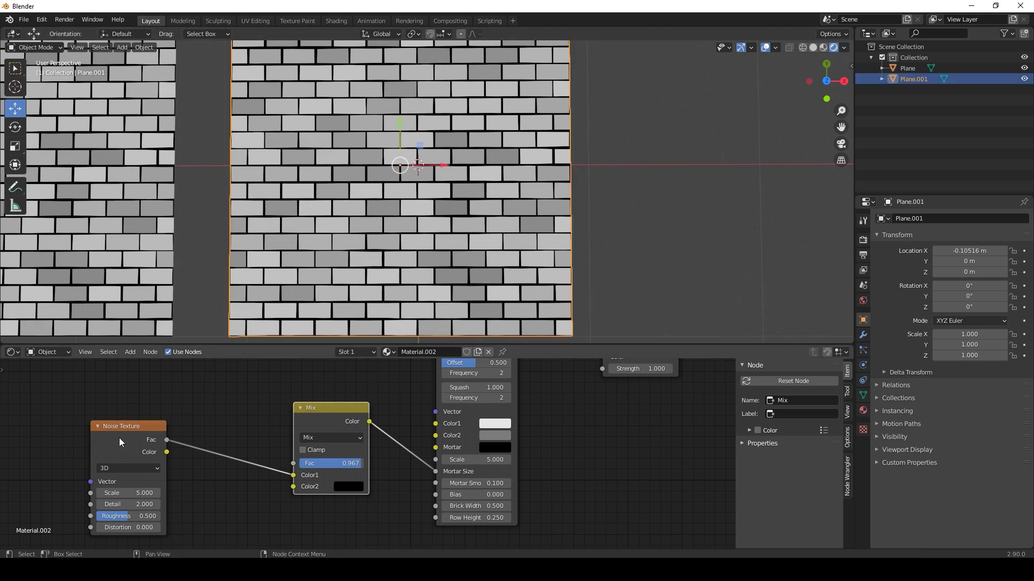
drag(119, 439, 149, 411)
drag(152, 465, 224, 464)
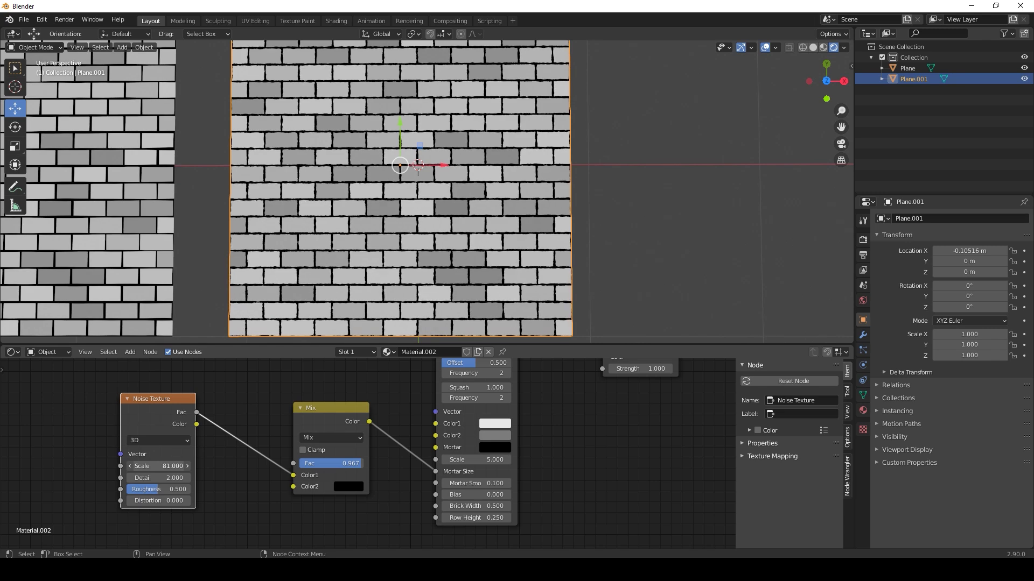
Inspect the mortar edges of the copied brick plane up close and from afar, along with its full node chain
scroll(342, 244, up, 6)
scroll(452, 219, down, 2)
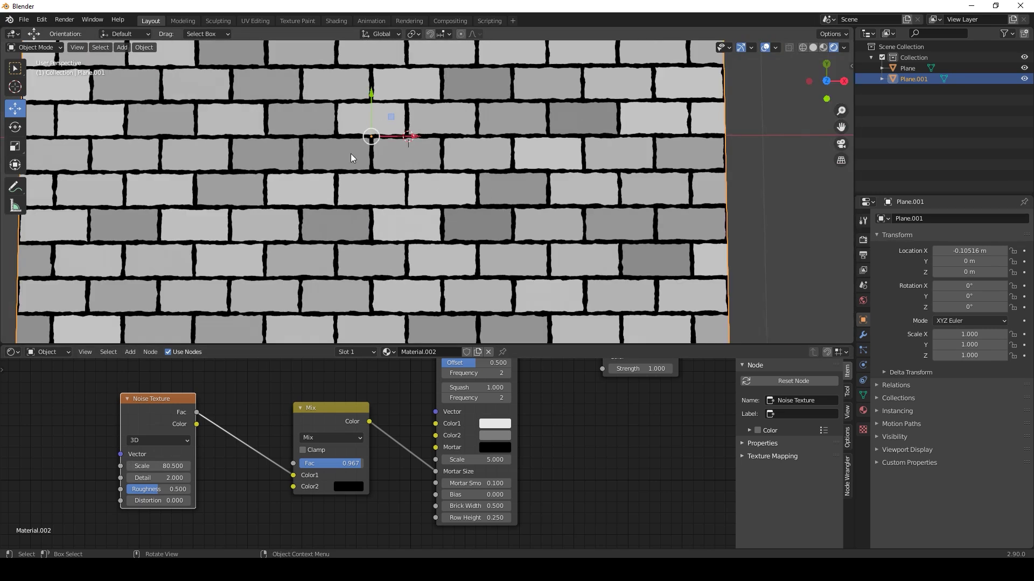
scroll(422, 196, up, 2)
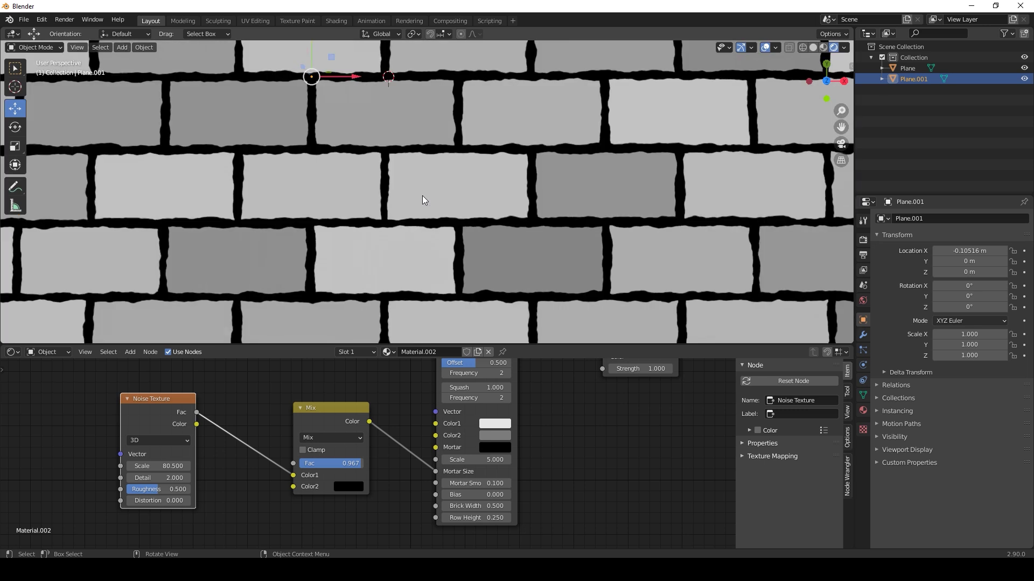
scroll(423, 196, up, 5)
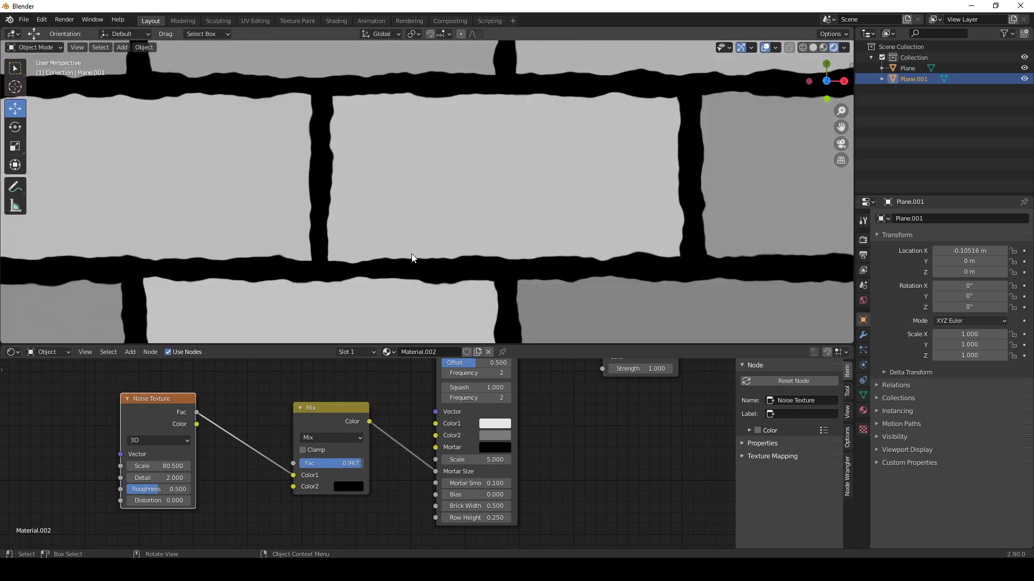
scroll(732, 252, down, 12)
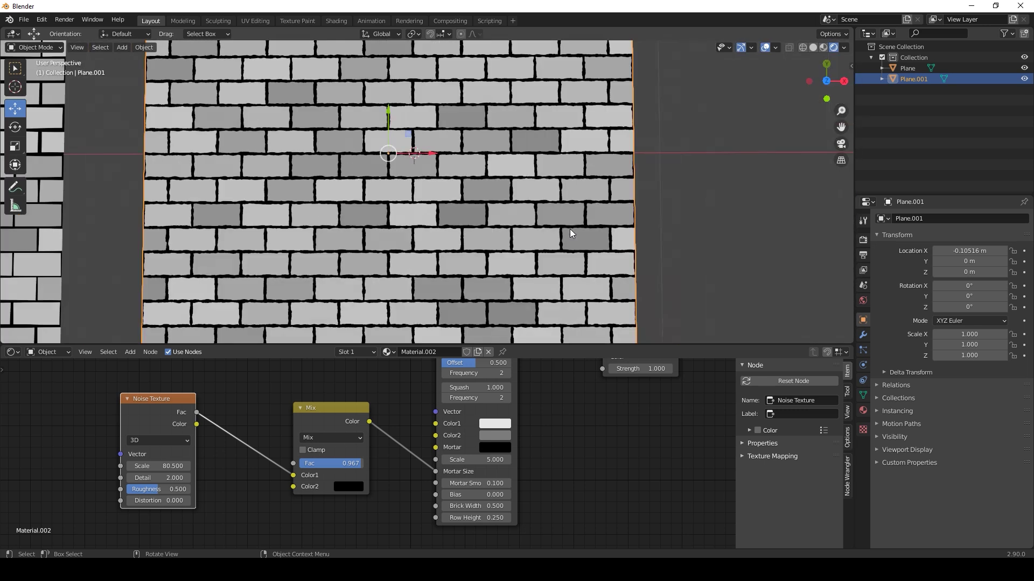
shift+middle_drag(413, 149, 391, 166)
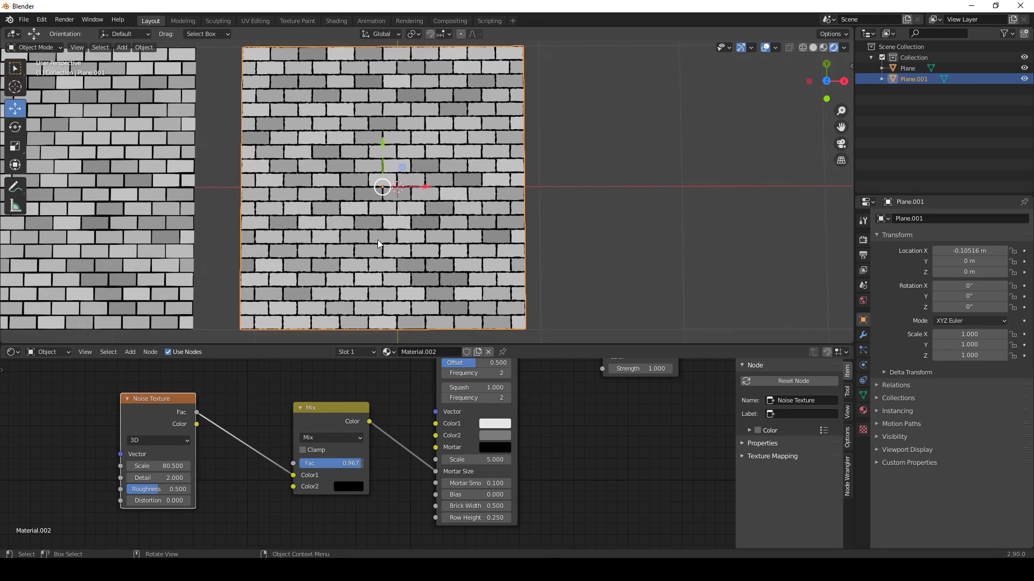
scroll(377, 369, down, 1)
scroll(360, 426, down, 1)
middle_drag(355, 411, 386, 421)
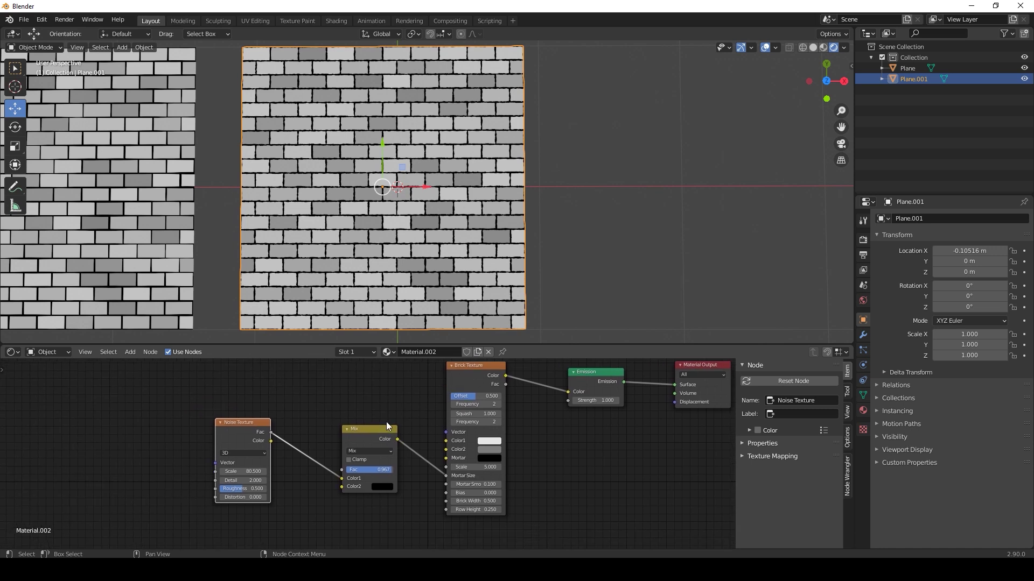
Copy and paste the second brick plane and place the third plane beside it along the X axis
scroll(228, 220, down, 3)
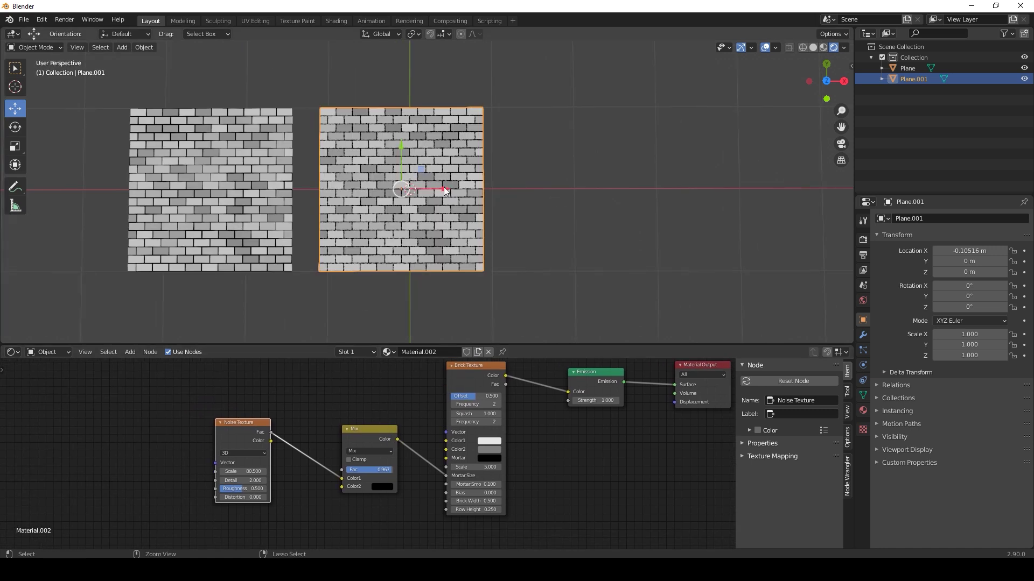
key(ctrl+c)
key(ctrl+v)
key(g)
drag(625, 205, 621, 205)
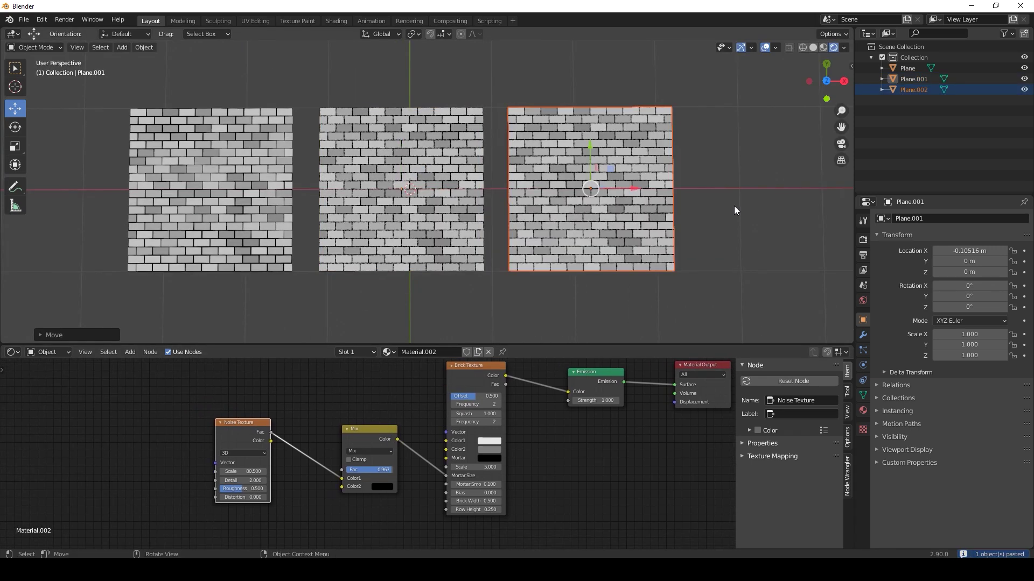
click(735, 206)
Move the Noise Texture node lower in the material's node graph and place a duplicate of it above
shift+middle_drag(700, 207, 551, 214)
scroll(499, 232, up, 5)
scroll(499, 232, down, 1)
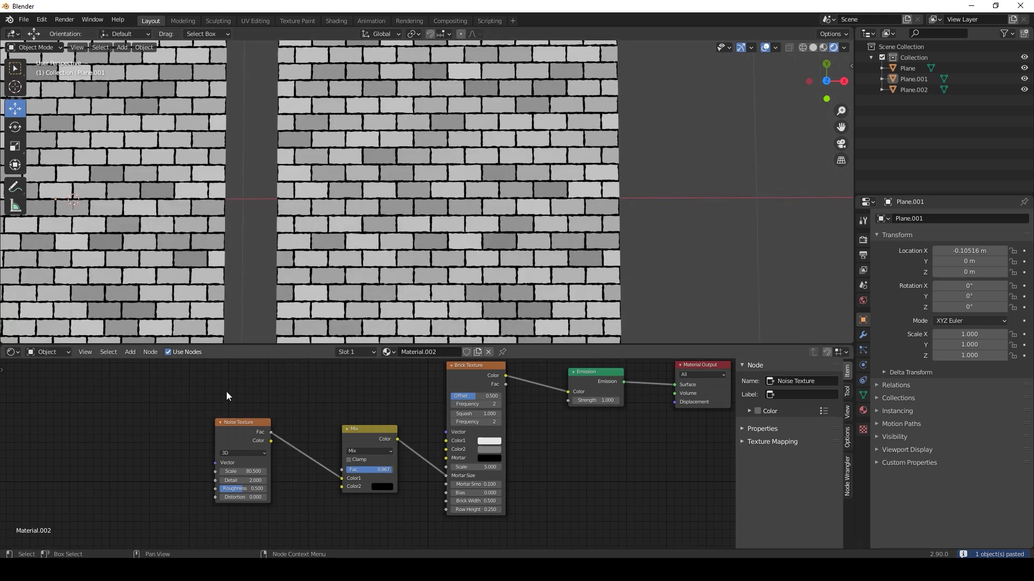
drag(238, 440, 211, 496)
key(shift+d)
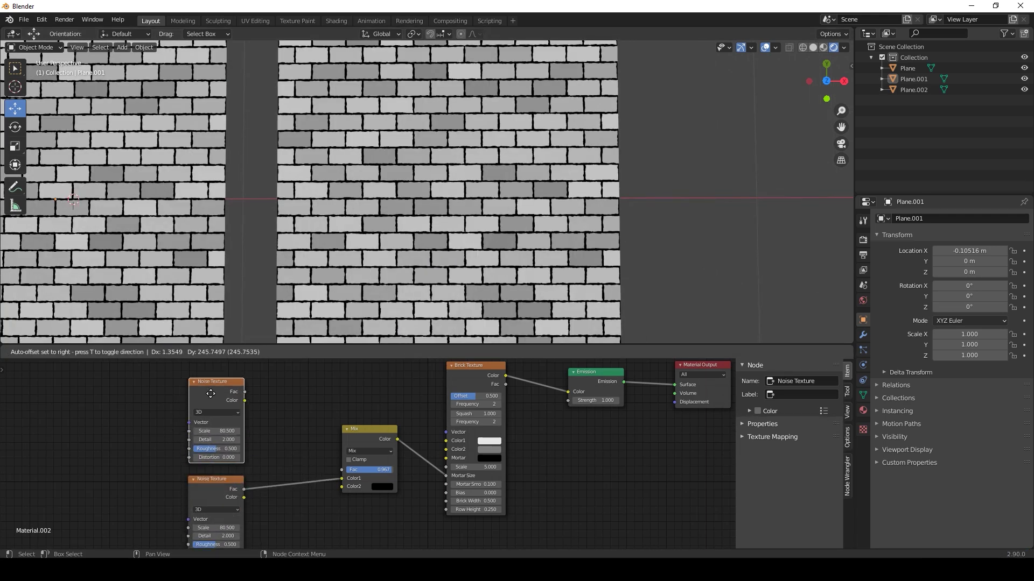
click(211, 399)
middle_drag(273, 474, 300, 448)
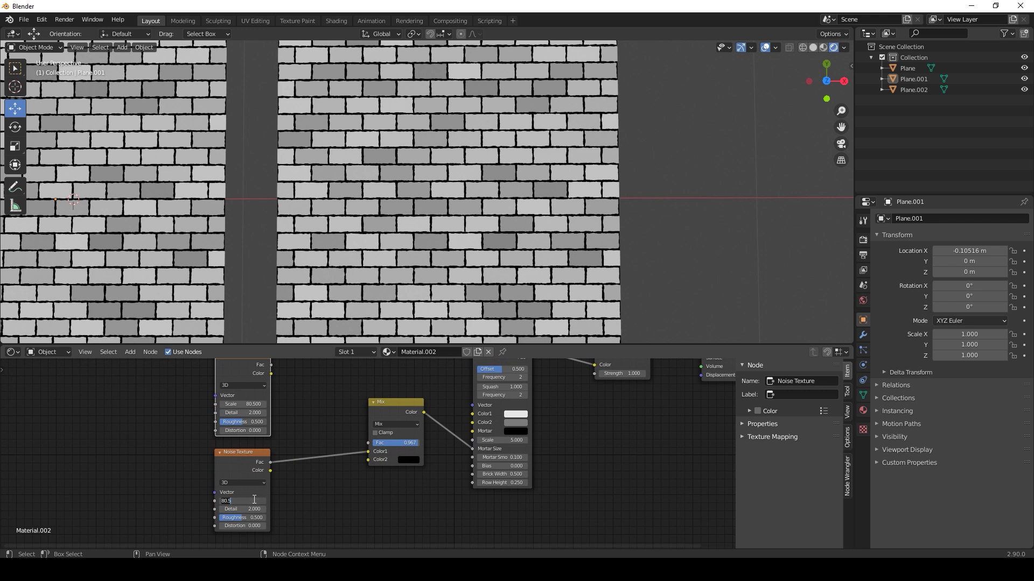
Set the Scale of the lower Noise Texture node to 80 and of the upper Noise Texture node to 5
click(256, 497)
text(80)
key(Return)
click(253, 407)
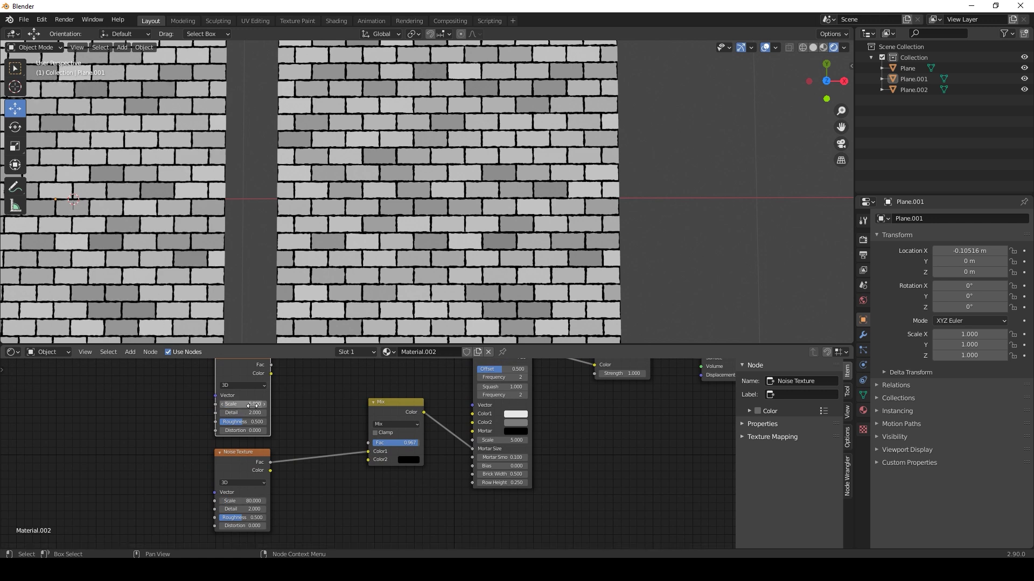
Insert a MixRGB node between the lower Noise Texture and the existing Mix, feed the upper noise's Fac into Color2, and select the middle plane
middle_drag(299, 395, 303, 406)
key(shift+a)
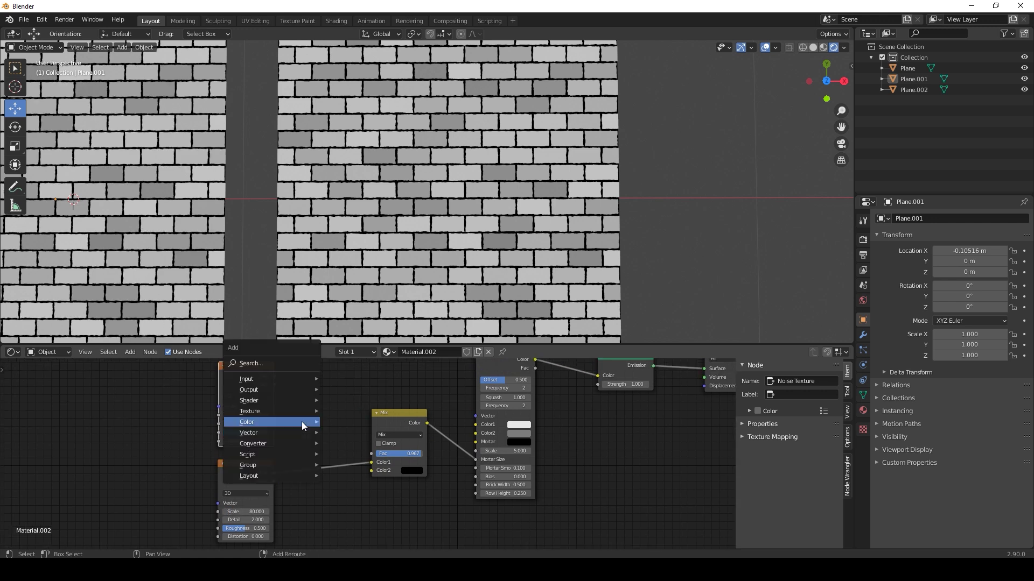
mouse_move(303, 421)
click(357, 477)
click(304, 410)
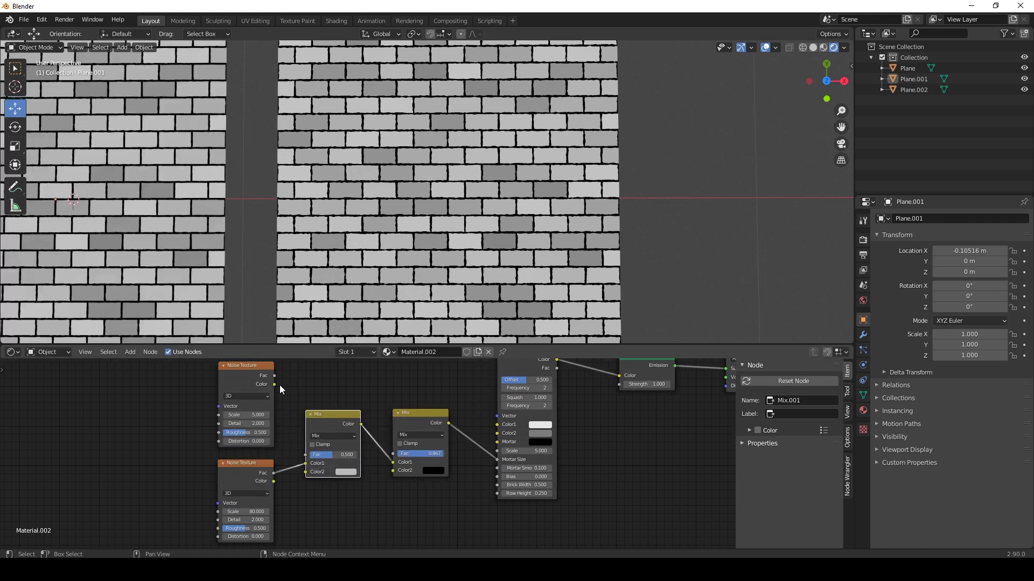
drag(274, 375, 304, 472)
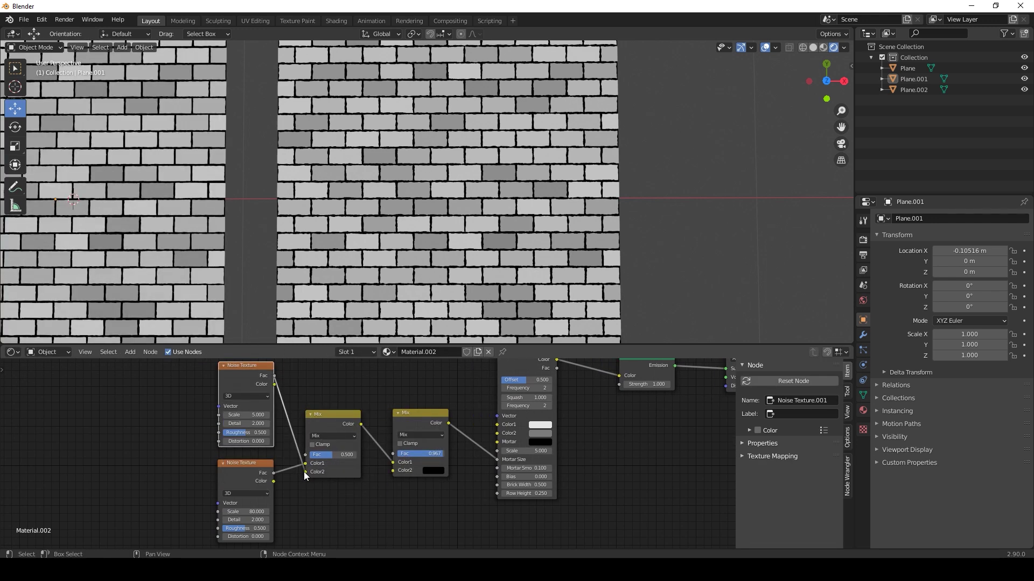
shift+middle_drag(178, 264, 500, 239)
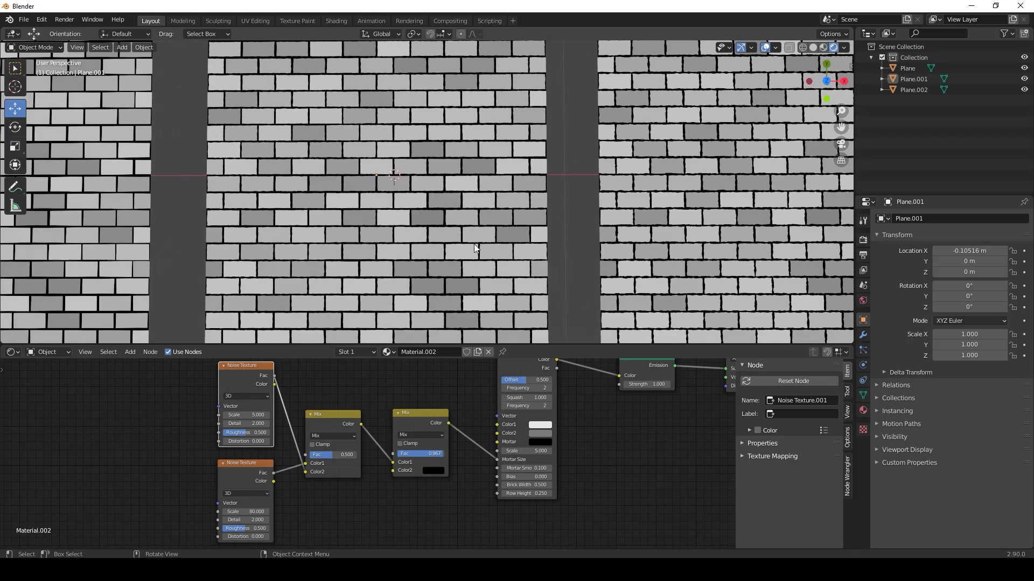
click(431, 272)
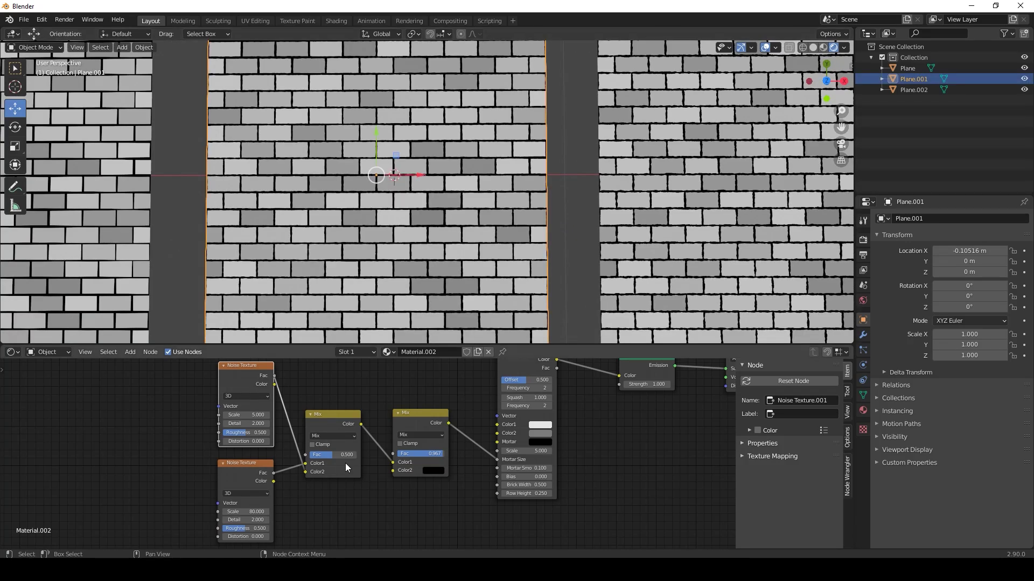
scroll(347, 226, up, 1)
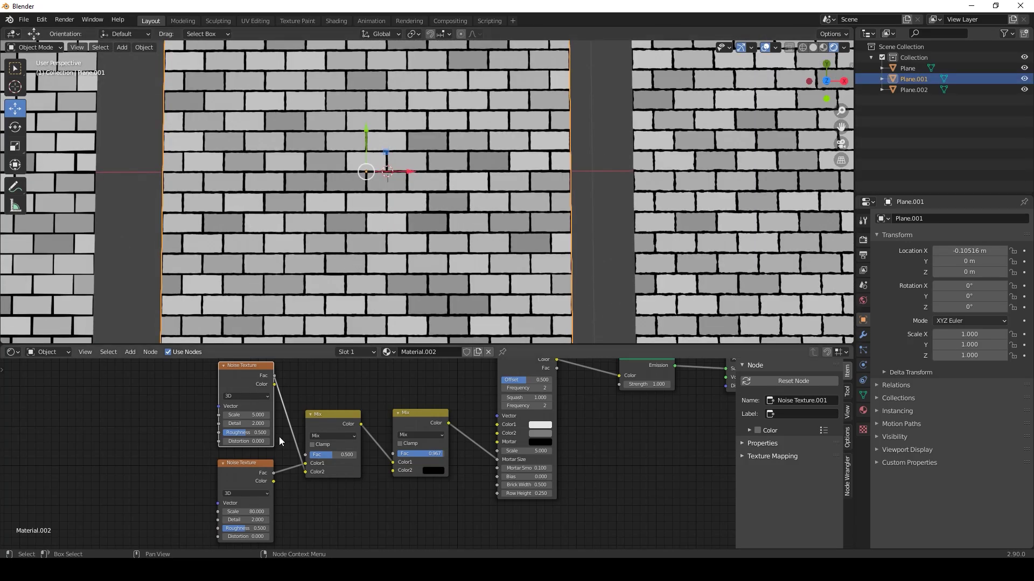
Move both Noise Texture nodes and both Mix nodes farther from the Brick Texture node to make room between them
drag(167, 388, 345, 541)
drag(109, 395, 440, 518)
drag(424, 427, 358, 458)
click(429, 490)
drag(46, 410, 373, 549)
drag(352, 424, 263, 423)
click(384, 480)
Insert a ColorRamp between the last Mix node and the Brick Texture's Mortar Size, with the black stop at 0.014 and white stop at 0.523
key(shift+a)
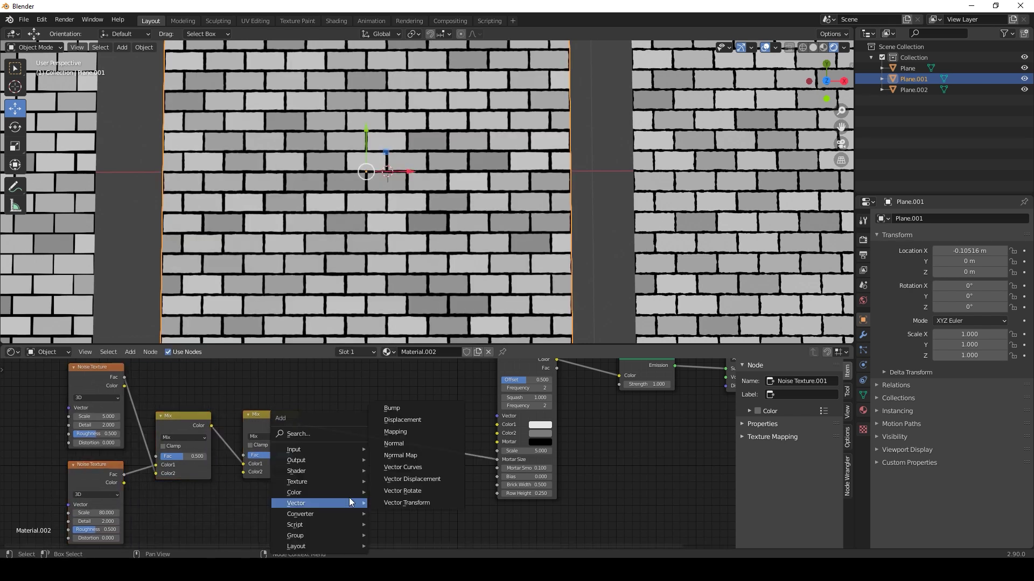
mouse_move(342, 514)
click(399, 371)
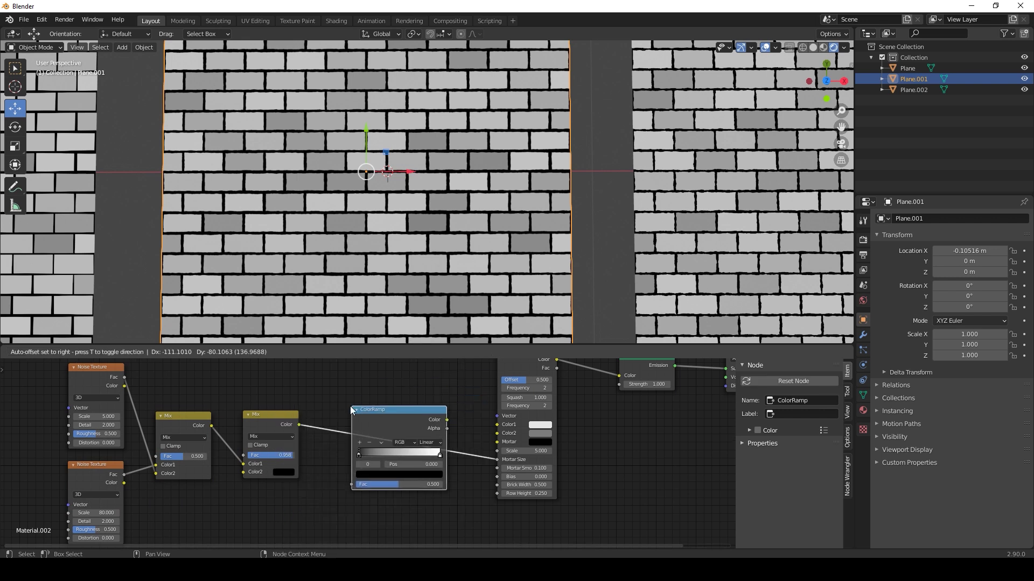
click(379, 462)
mouse_move(356, 456)
mouse_down()
mouse_move(369, 456)
mouse_move(357, 458)
mouse_up()
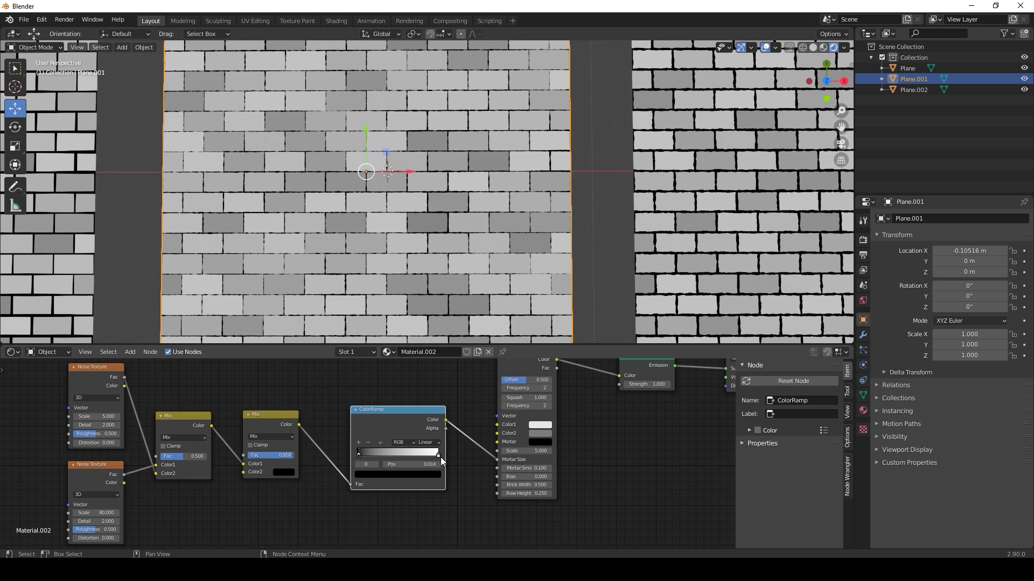
mouse_move(438, 457)
mouse_down()
mouse_move(370, 460)
mouse_move(425, 464)
mouse_up()
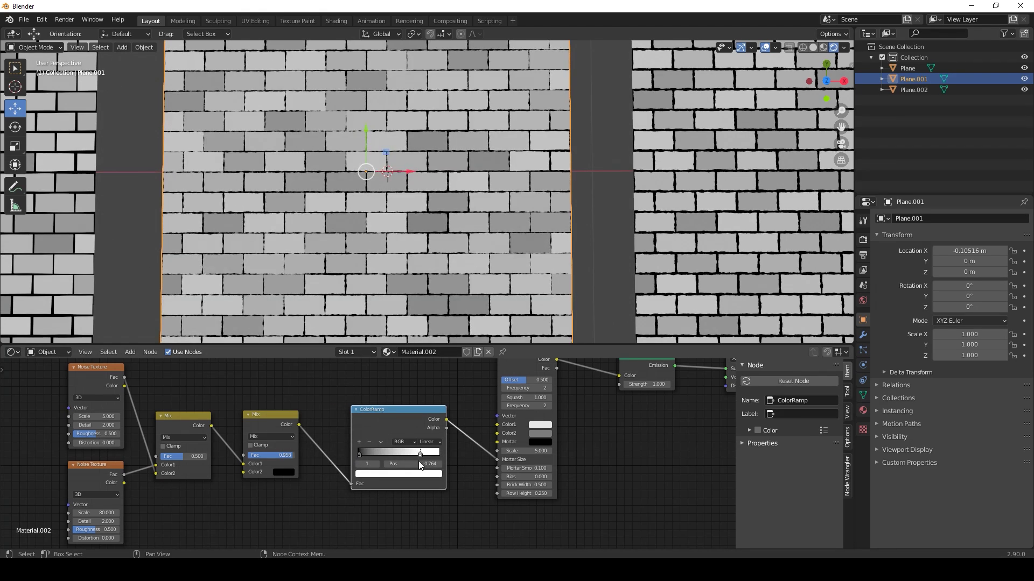
click(359, 454)
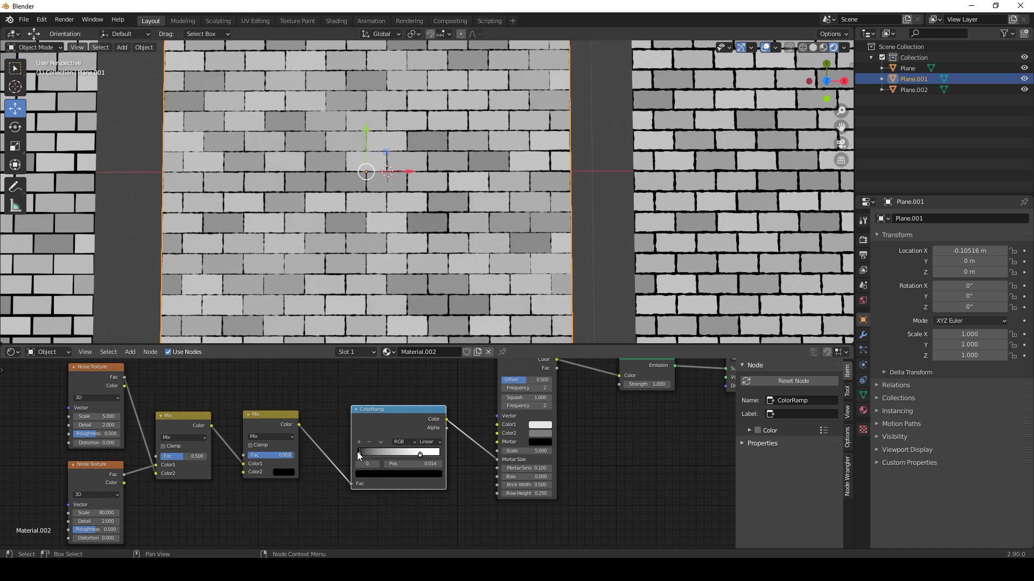
drag(419, 454, 398, 462)
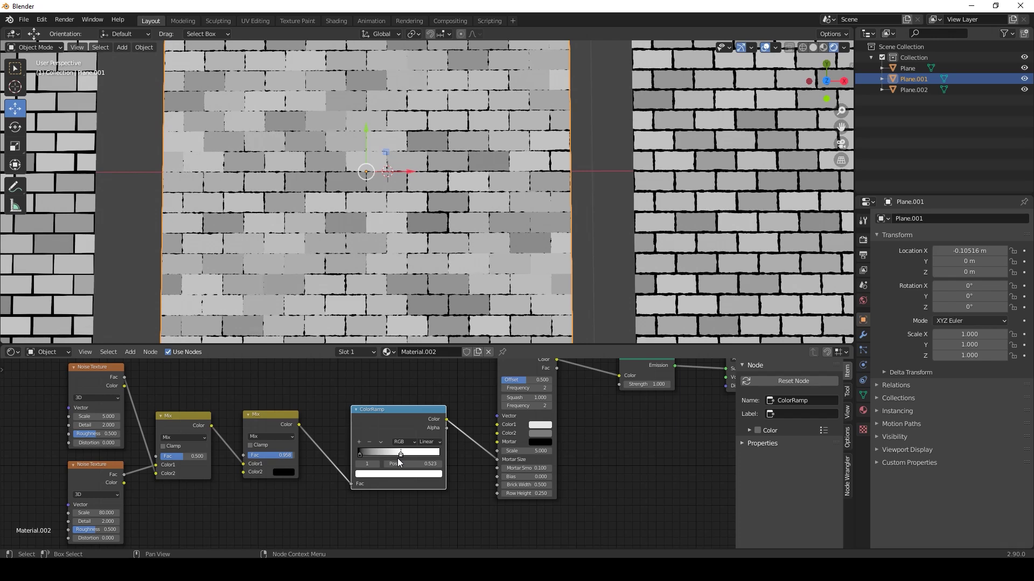
Examine the uneven mortar on the middle plane up close and compare it with the neighbouring brick planes from afar
scroll(318, 232, up, 5)
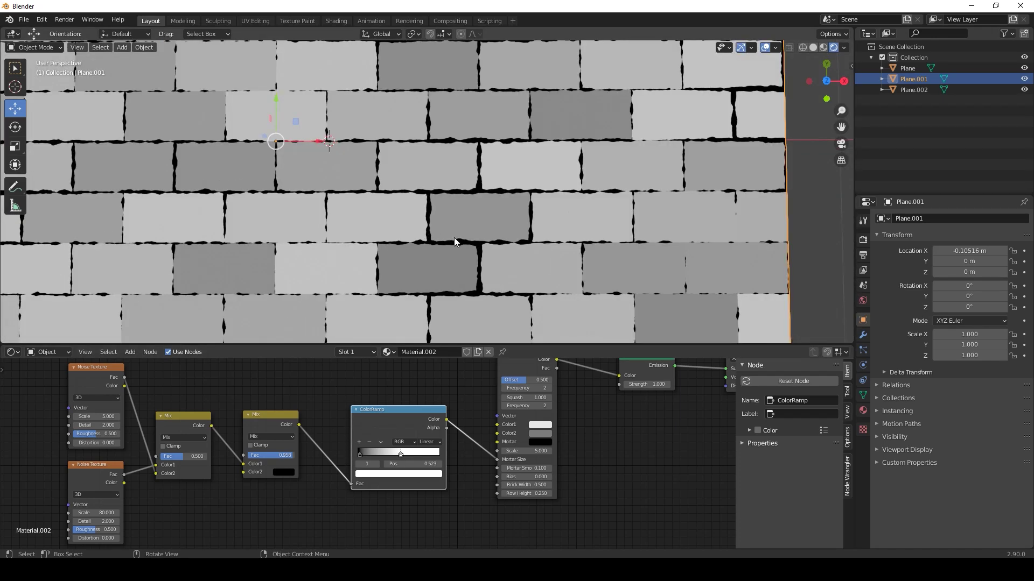
scroll(371, 302, down, 7)
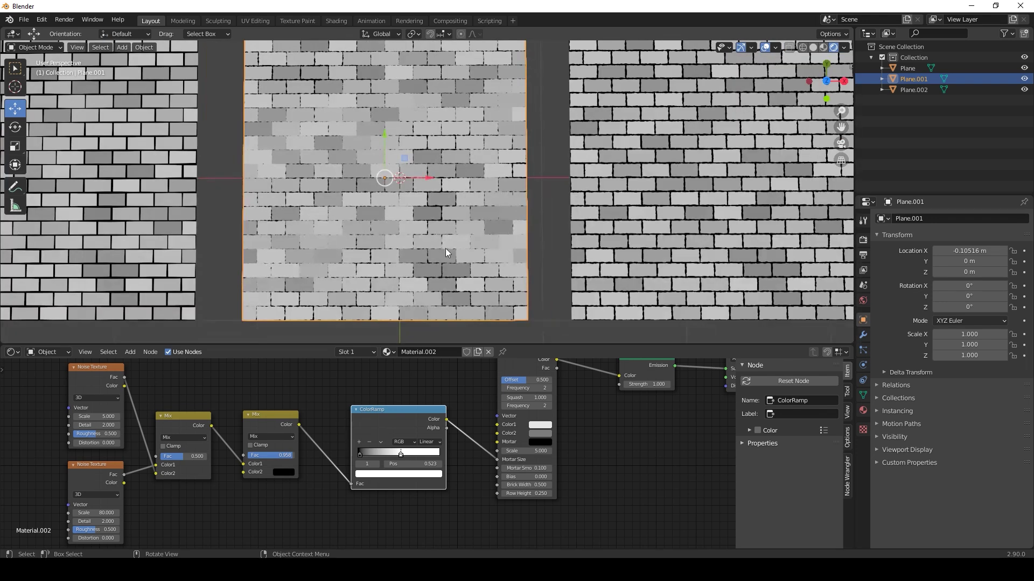
shift+middle_drag(381, 174, 383, 200)
scroll(382, 213, up, 1)
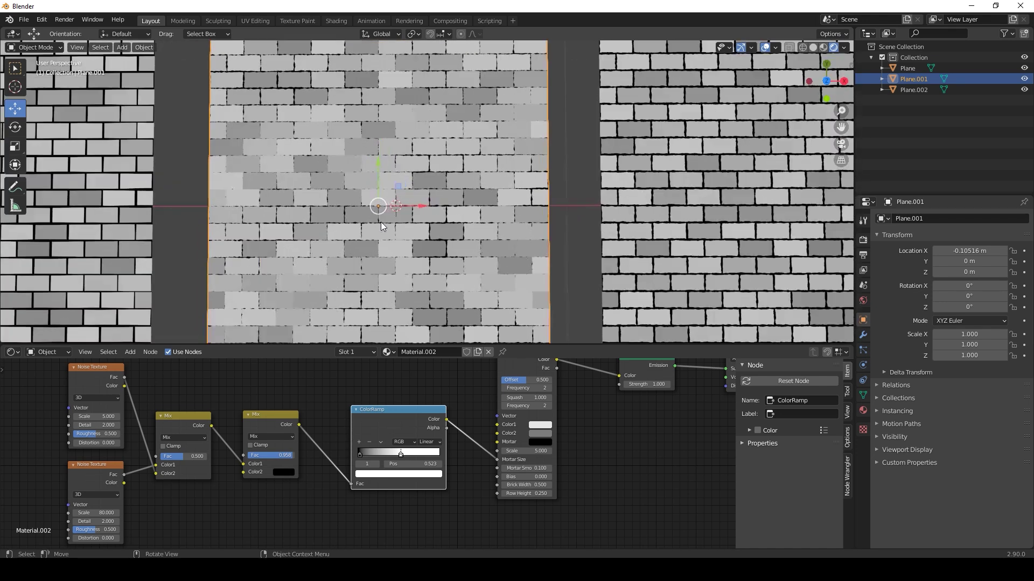
scroll(383, 222, down, 1)
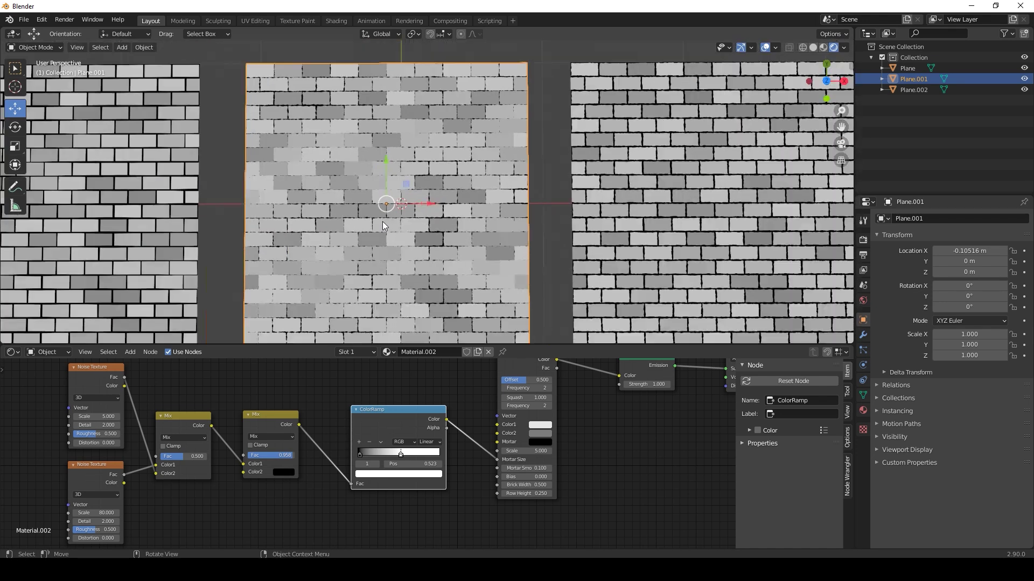
click(550, 215)
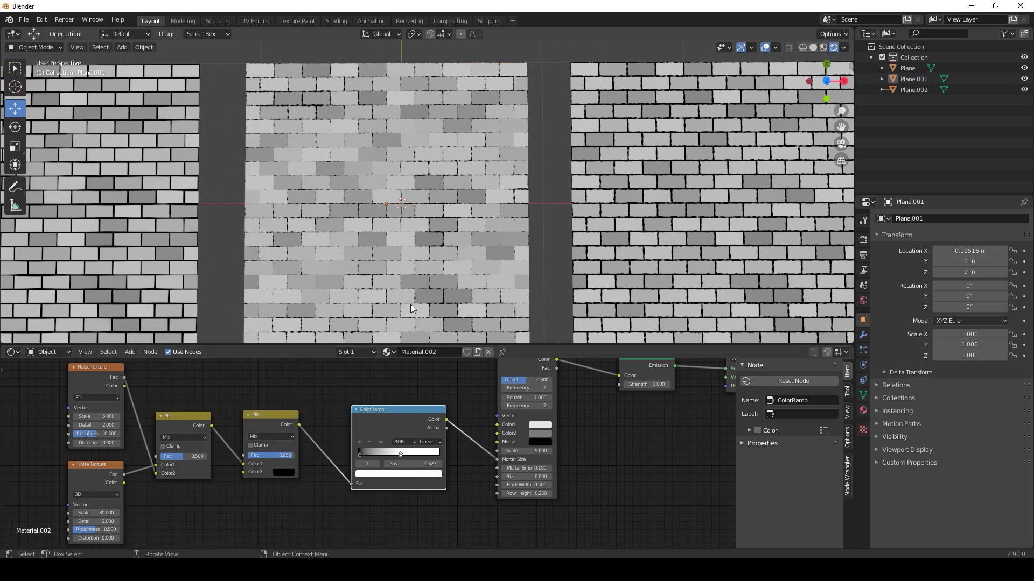
scroll(410, 305, down, 3)
scroll(411, 305, up, 1)
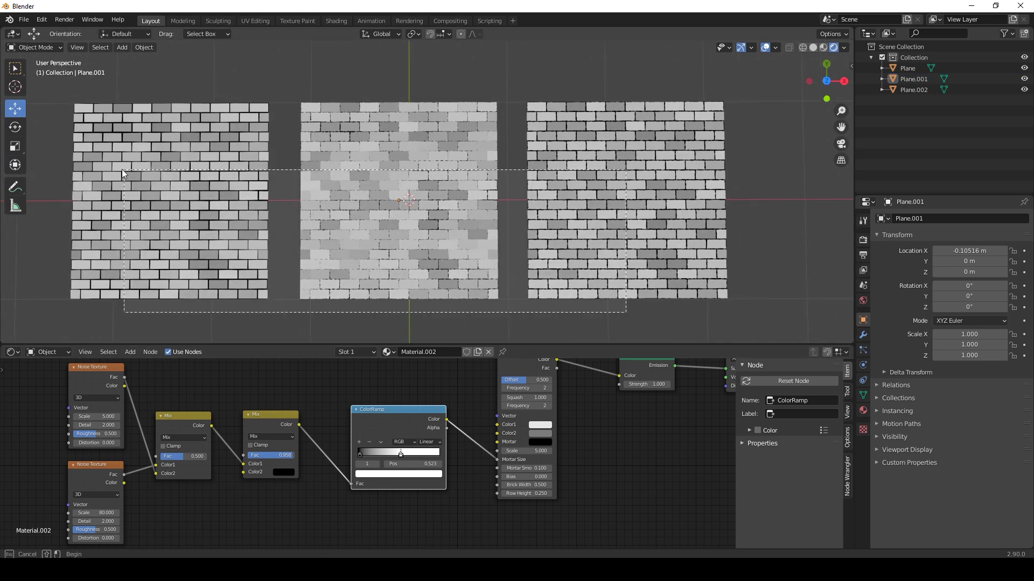
Select all three planes, move them together along negative X until the middle one is at about -2.74 m, and deselect them
key(a)
key(g)
drag(183, 190, 170, 190)
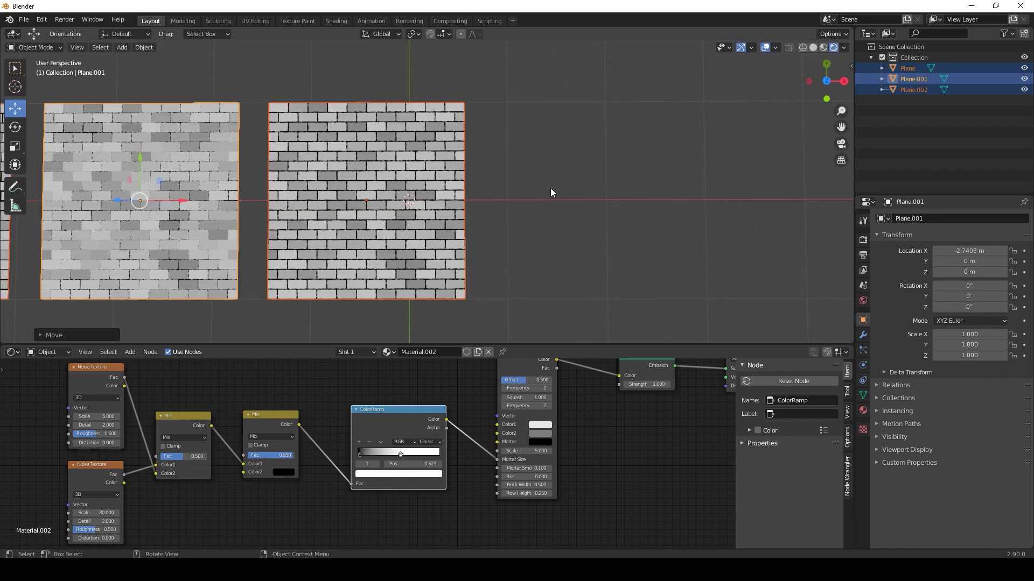
scroll(433, 217, down, 1)
shift+middle_drag(404, 216, 355, 216)
click(578, 185)
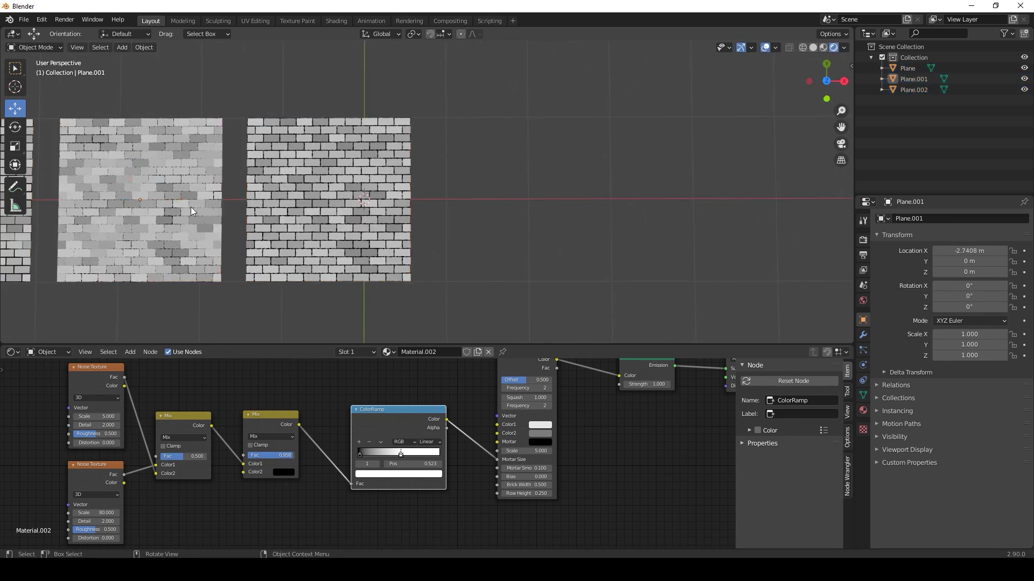
Copy and paste the plane with uneven mortar, and place the copy at the end of the row at about 2.17 m in X
click(195, 205)
key(ctrl+c)
key(ctrl+v)
drag(173, 201, 576, 208)
click(674, 227)
shift+middle_drag(643, 212, 571, 220)
click(499, 225)
Delete the noise, Mix and ColorRamp nodes from the new plane's material and move its Brick Texture node farther from the Emission node
scroll(470, 394, down, 5)
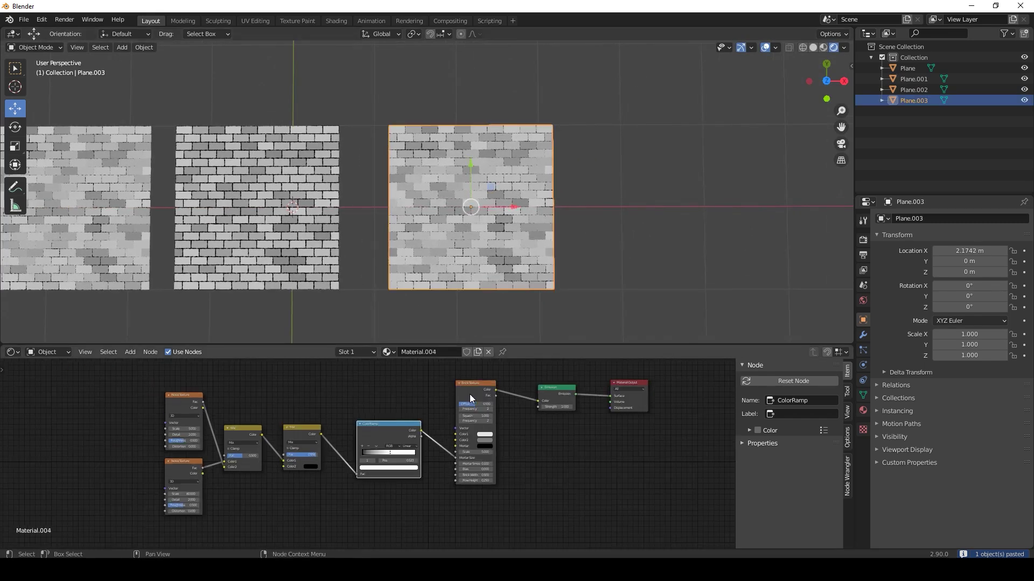
drag(100, 388, 423, 515)
key(x)
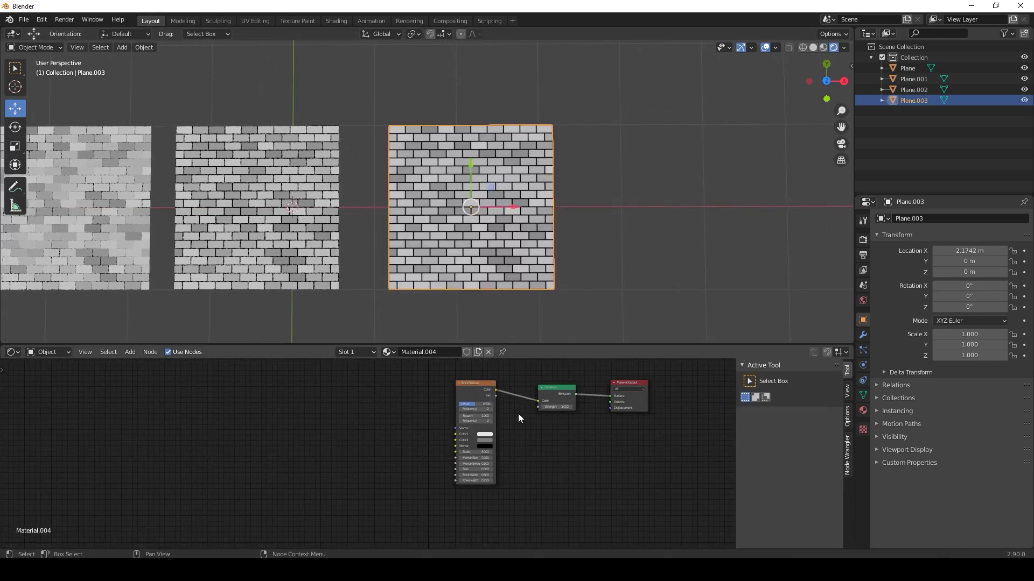
drag(471, 392, 378, 409)
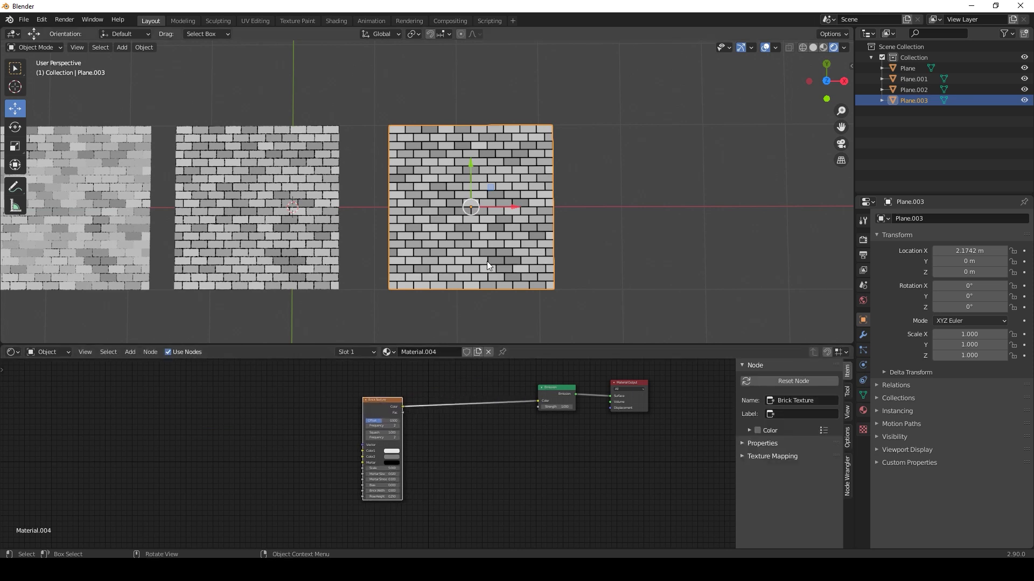
Set the new plane's Brick Texture Mortar Smooth to 1.000 and Mortar Size to 0.120
scroll(381, 461, up, 2)
middle_drag(423, 458, 367, 513)
scroll(382, 462, up, 6)
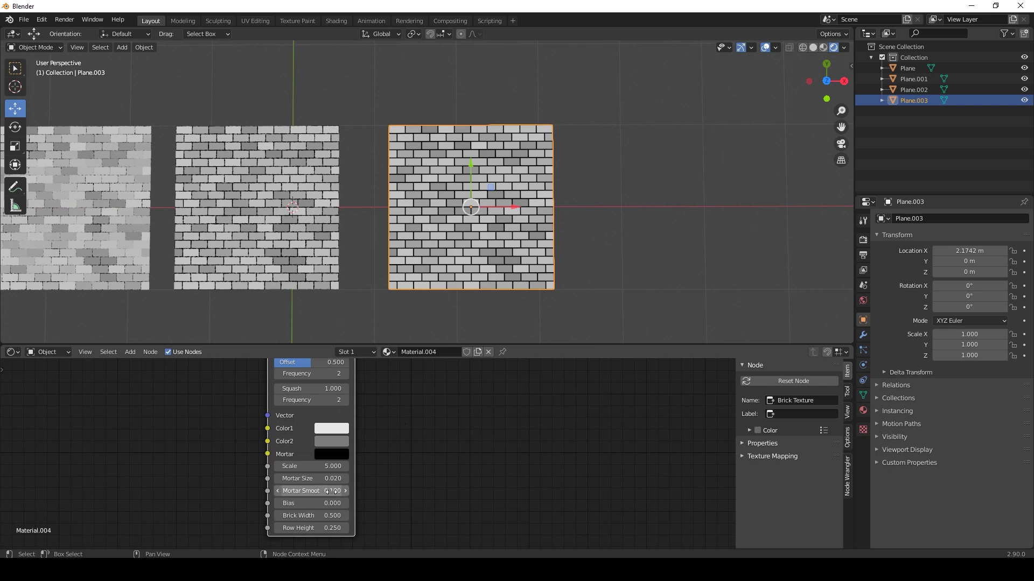
drag(309, 491, 372, 491)
scroll(469, 267, up, 5)
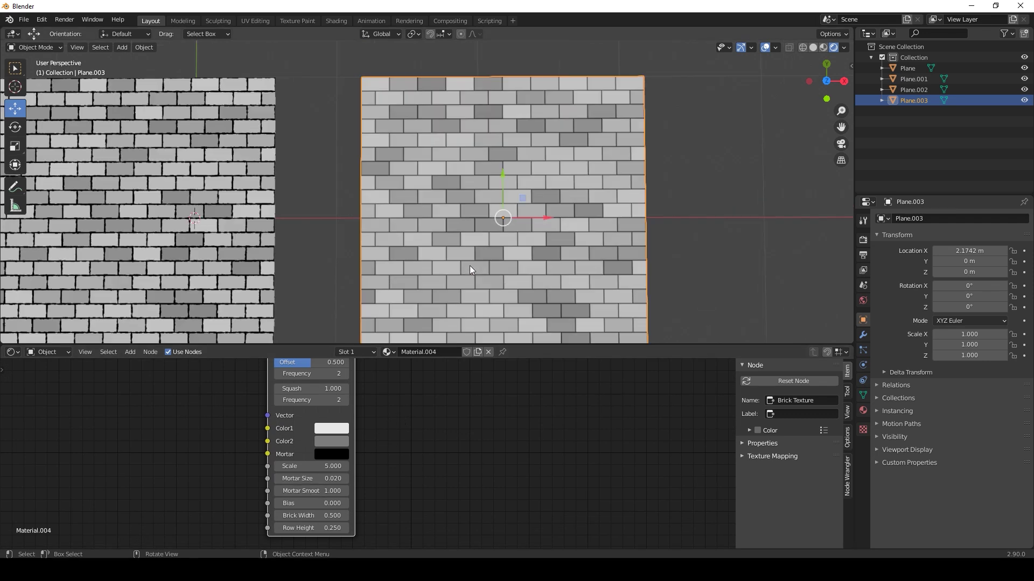
shift+middle_drag(540, 282, 445, 277)
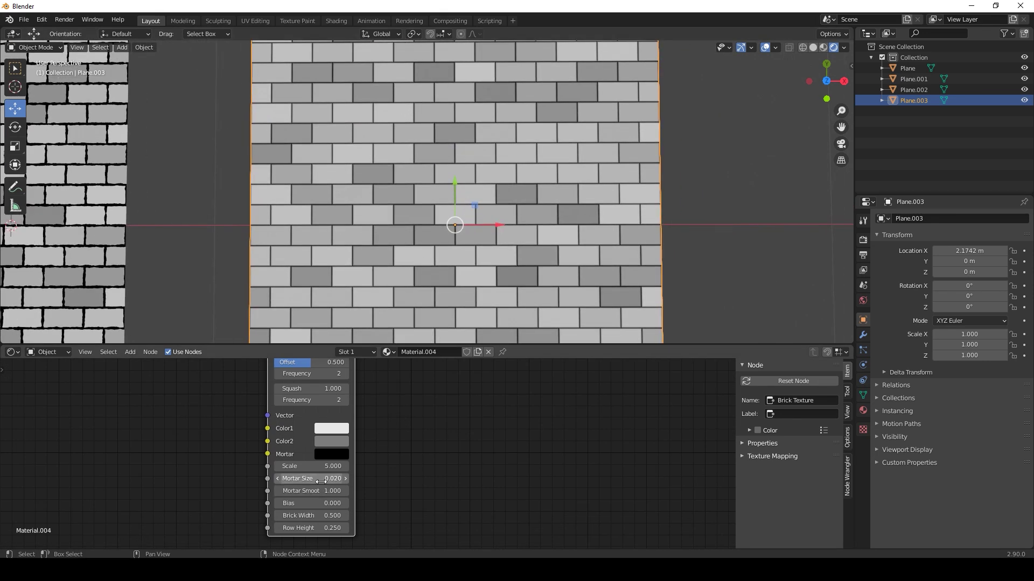
click(344, 479)
scroll(493, 228, down, 4)
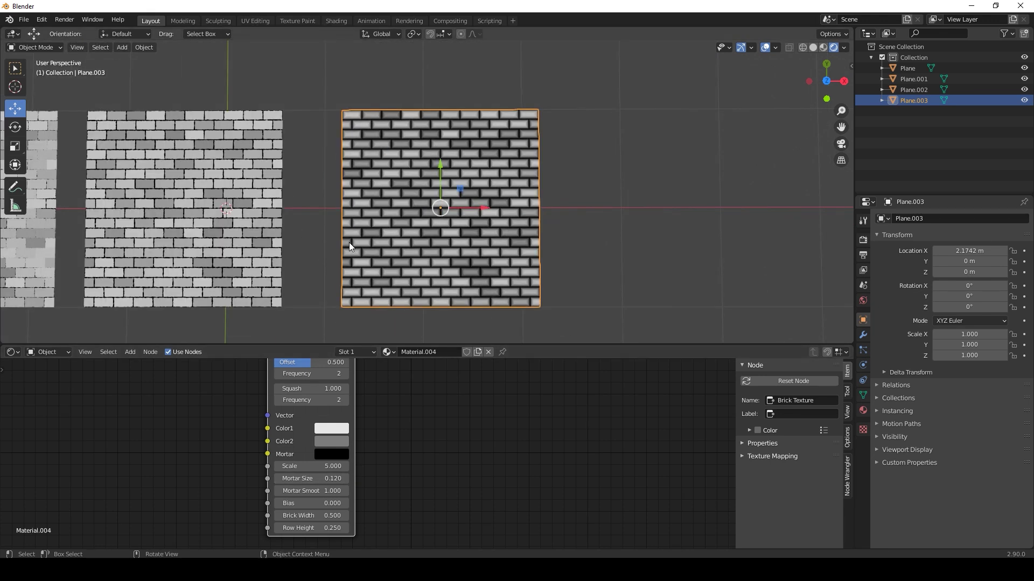
Move the Brick Texture node lower in the node graph and add a Noise Texture node above it
scroll(458, 423, down, 3)
drag(321, 423, 283, 465)
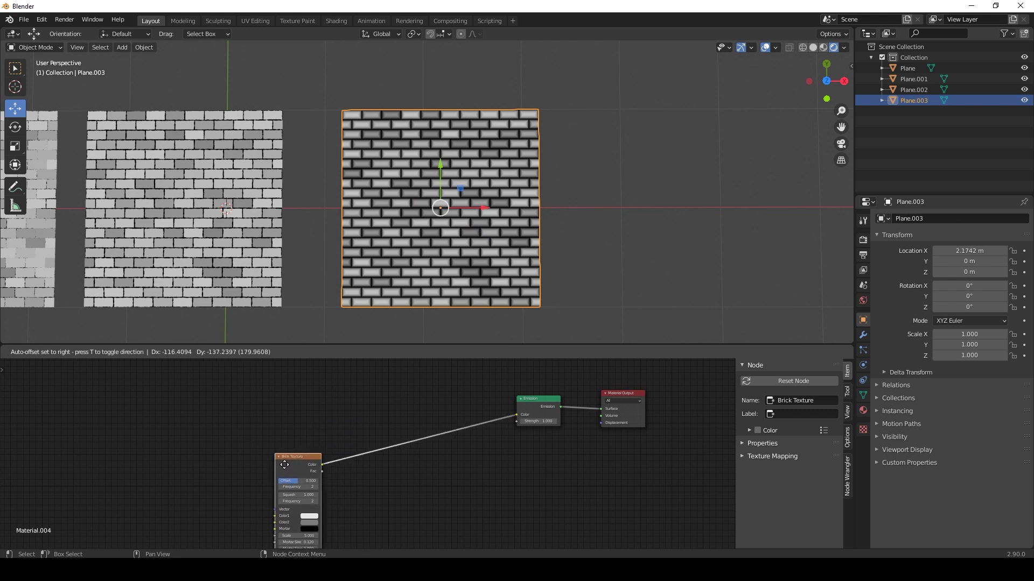
middle_drag(355, 411, 370, 427)
scroll(370, 428, up, 4)
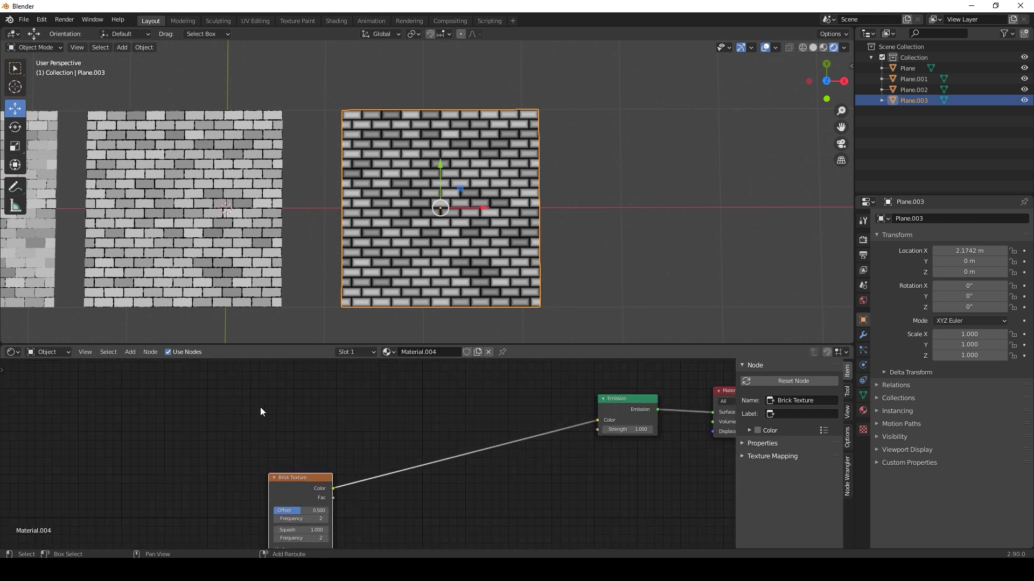
key(shift+a)
mouse_move(253, 375)
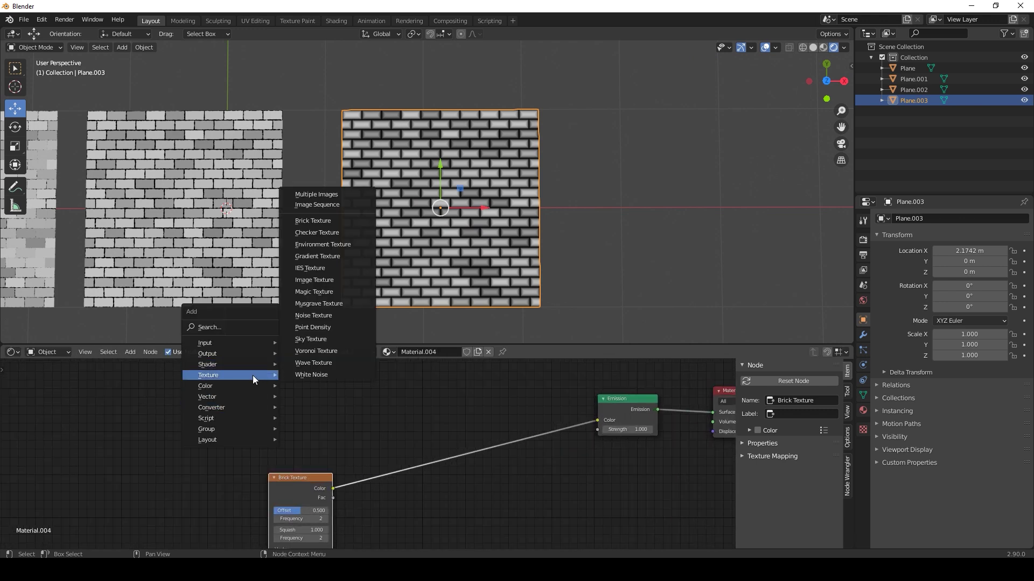
click(332, 320)
click(268, 357)
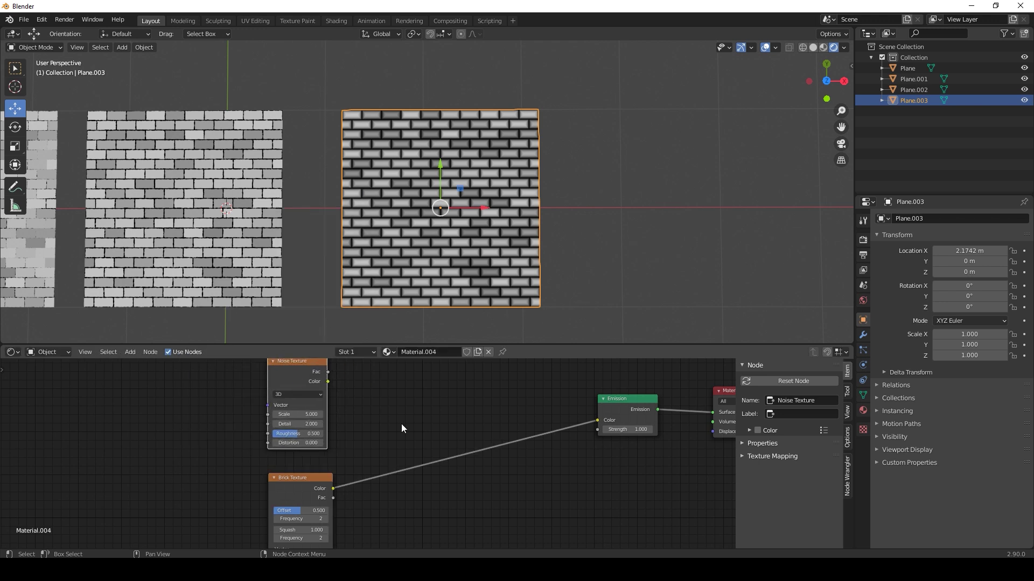
Insert a MixRGB node between the Brick Texture and Emission nodes, and connect the Noise Texture's Fac to its Color2
key(shift+a)
mouse_move(405, 439)
click(470, 497)
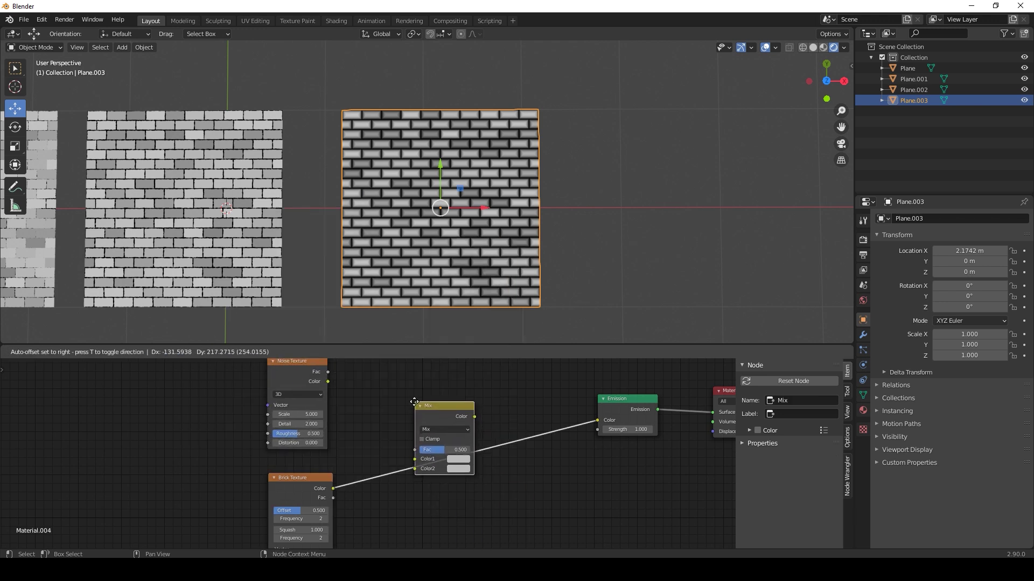
click(415, 402)
drag(329, 373, 373, 436)
drag(414, 473, 415, 469)
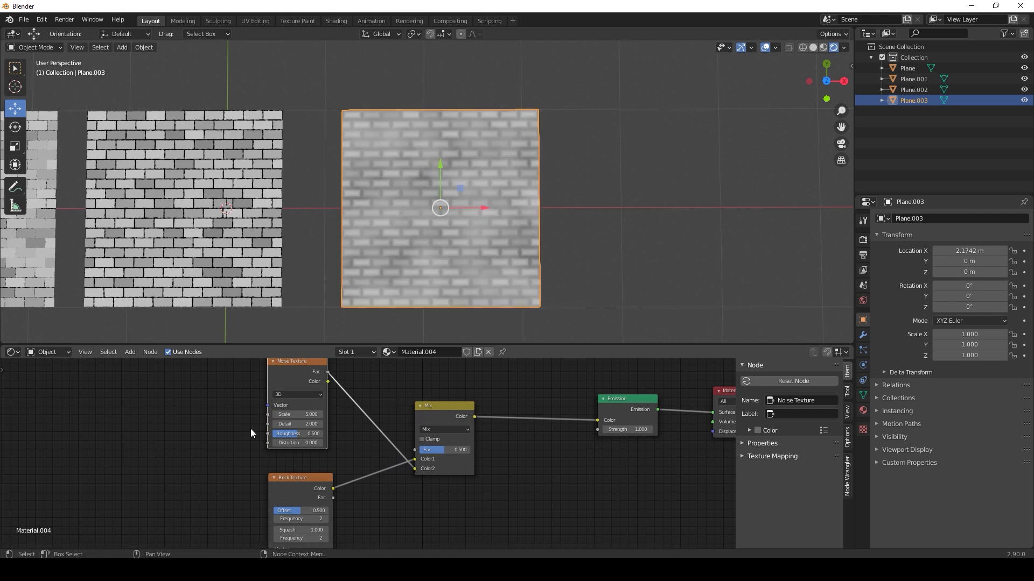
Shift the texture and Mix nodes away from the Emission node, and insert a ColorRamp between Mix and Emission
drag(192, 397, 446, 516)
key(g)
click(463, 463)
click(463, 463)
key(shift+a)
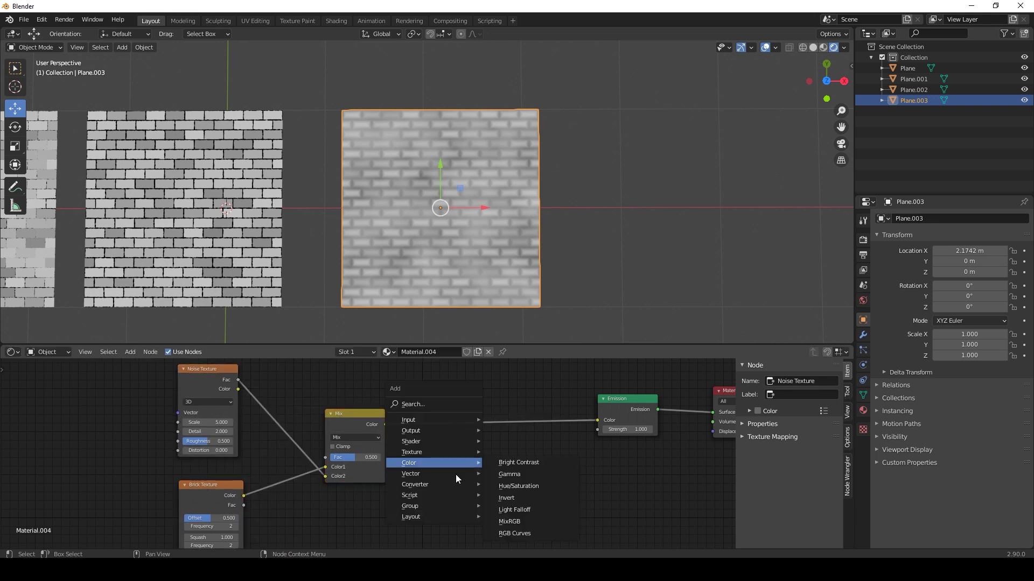
mouse_move(431, 485)
click(531, 343)
click(441, 382)
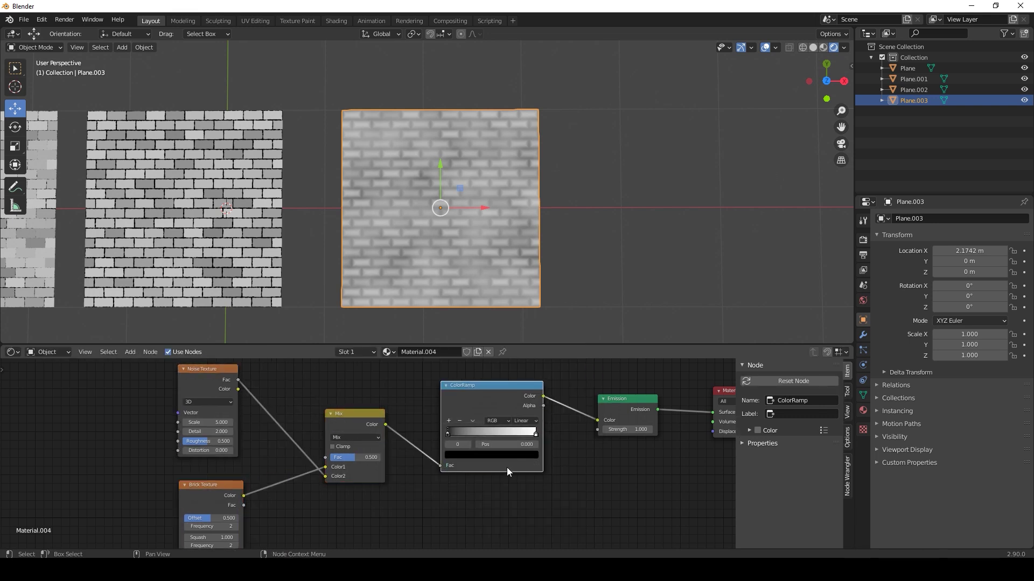
Set the ColorRamp's interpolation to Constant and its white stop's position to 0.268
scroll(503, 440, up, 3)
drag(493, 423, 534, 428)
drag(627, 423, 471, 418)
click(621, 402)
click(619, 477)
drag(568, 422, 532, 429)
click(575, 306)
scroll(574, 305, up, 2)
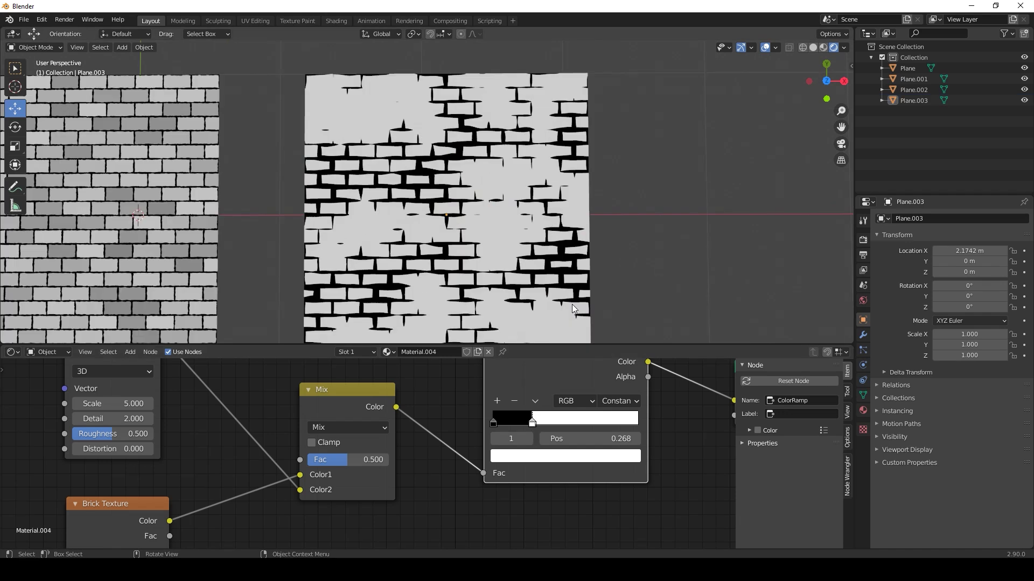
Lower the Mix node's Fac to 0.308 and move the ColorRamp's white stop to position 0.145
scroll(569, 306, up, 2)
scroll(567, 307, down, 2)
click(316, 165)
drag(348, 457, 333, 458)
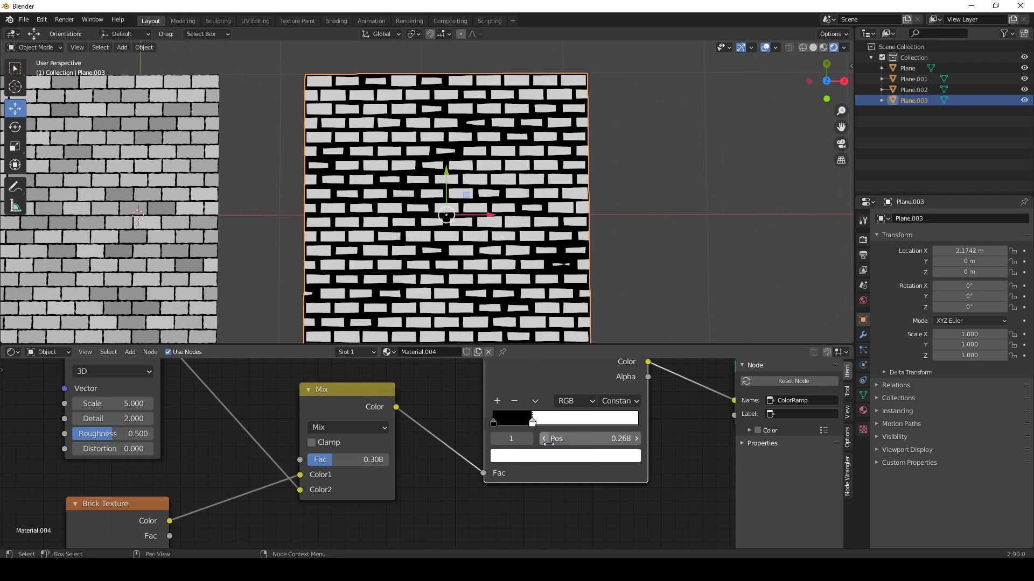
drag(533, 422, 515, 422)
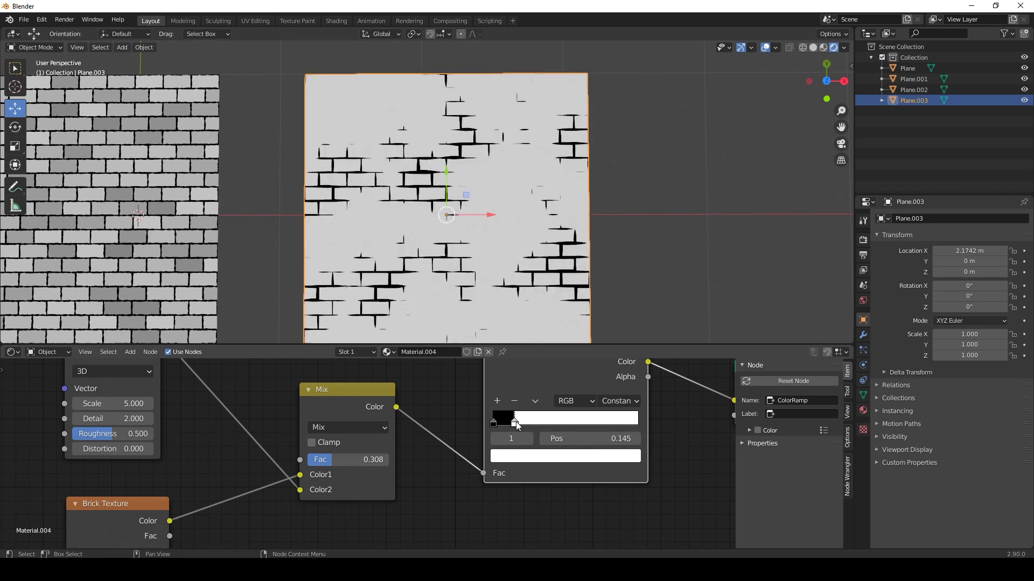
click(722, 258)
Copy and paste the patchy brick plane, and place the copy beside the original along the X axis
scroll(646, 258, down, 3)
scroll(425, 267, down, 2)
mouse_move(399, 267)
shift+middle_down()
mouse_move(522, 267)
mouse_move(388, 273)
shift+middle_up()
scroll(463, 266, up, 5)
shift+middle_drag(507, 273, 290, 232)
scroll(305, 238, down, 2)
shift+middle_drag(415, 240, 352, 241)
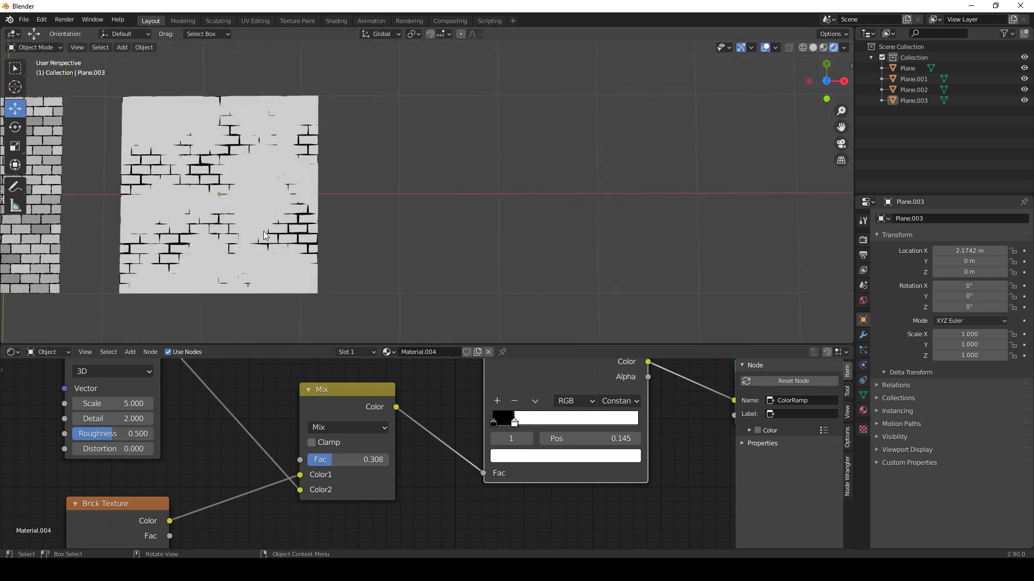
click(217, 192)
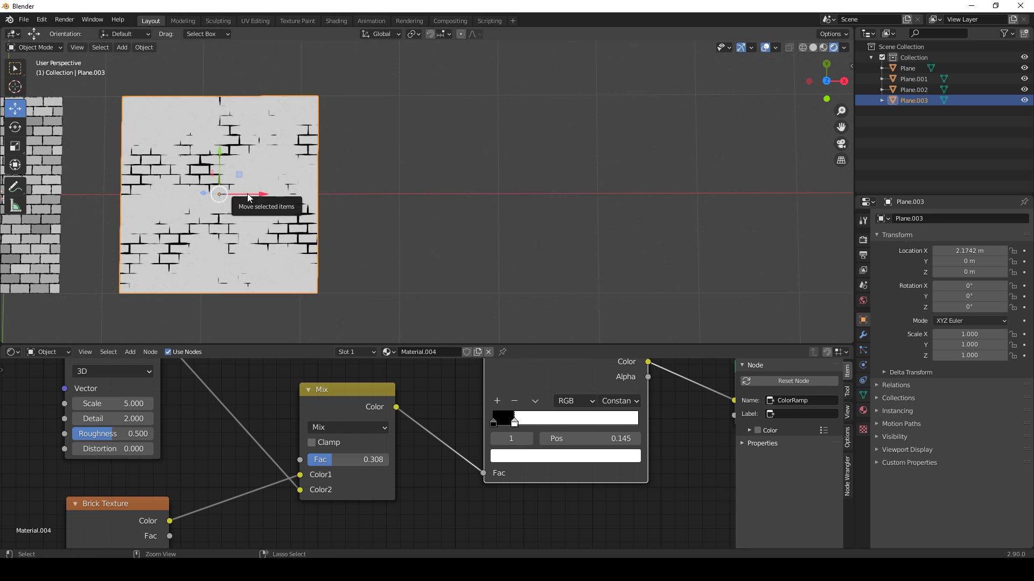
key(ctrl+c)
key(ctrl+v)
drag(248, 196, 481, 209)
Increase the Noise Texture's Scale to 45.400 in the original plane's material
middle_drag(236, 412, 270, 423)
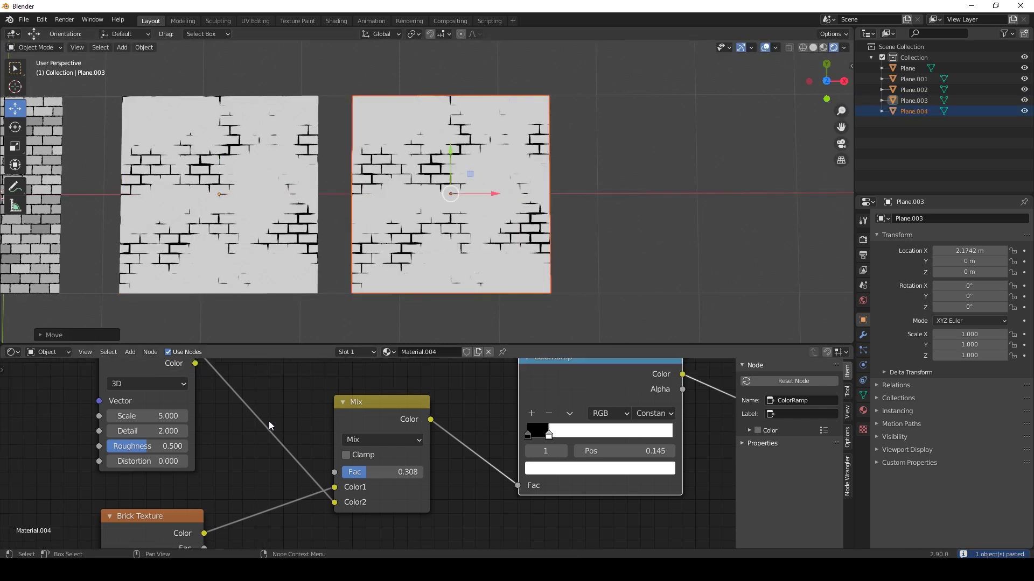
scroll(270, 425, down, 4)
drag(212, 425, 429, 425)
shift+middle_drag(198, 306, 363, 299)
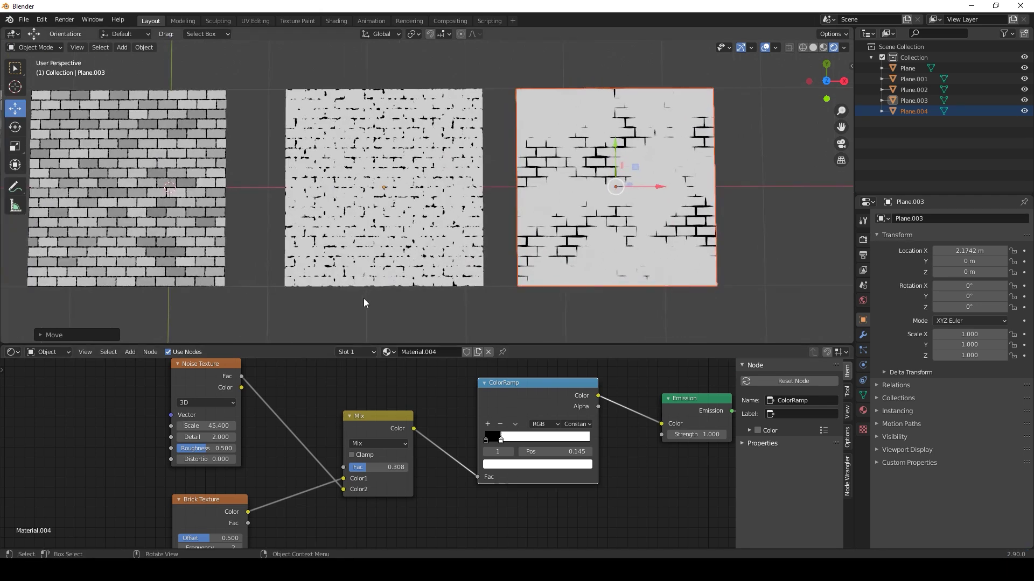
scroll(356, 298, up, 5)
shift+middle_drag(289, 311, 343, 299)
scroll(270, 461, down, 2)
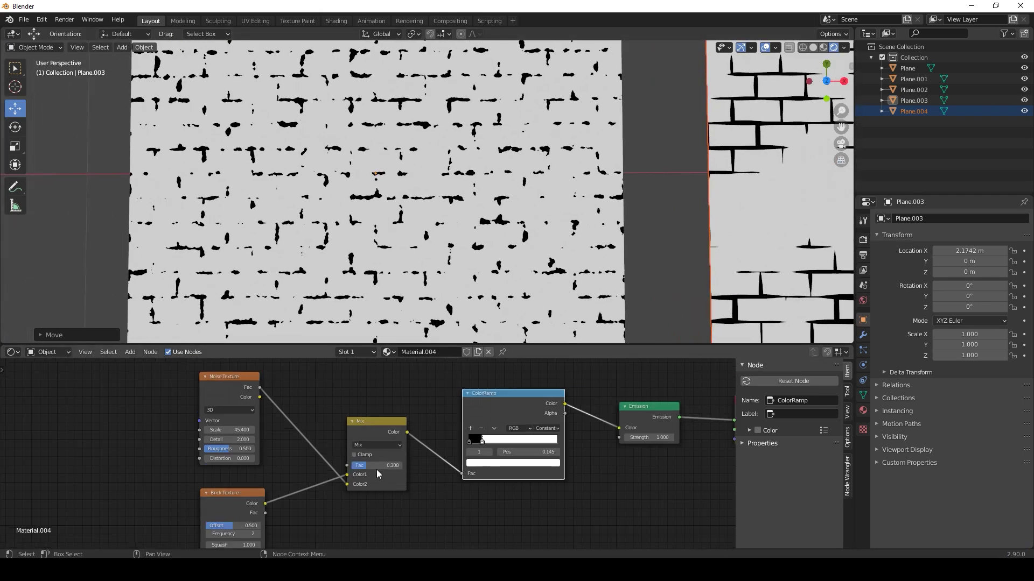
Set the Mix node's Fac to 0.125 and the ColorRamp's white stop to position 0.091
drag(376, 466, 369, 467)
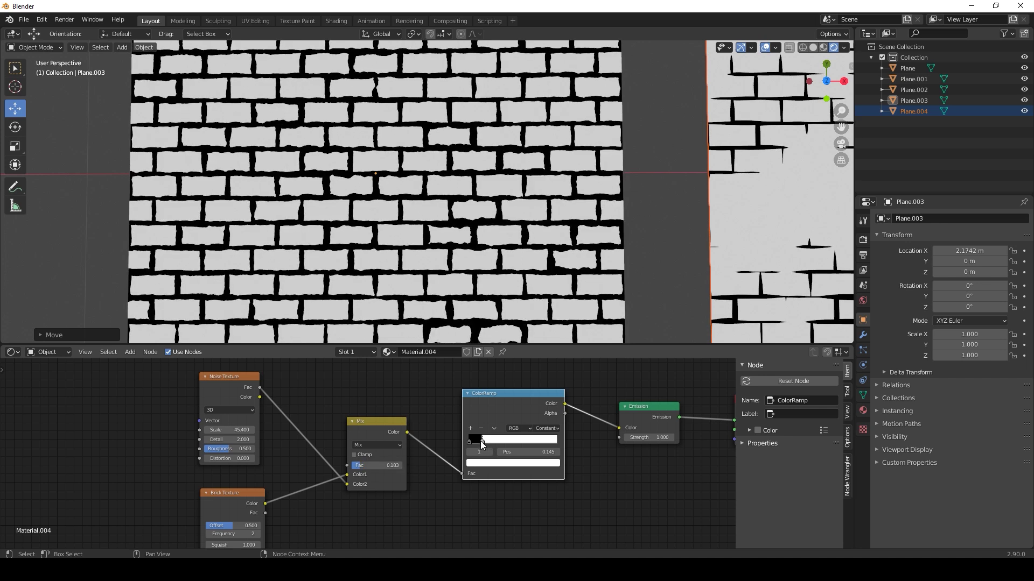
drag(480, 441, 479, 441)
drag(356, 467, 354, 467)
drag(481, 440, 477, 440)
scroll(375, 245, down, 4)
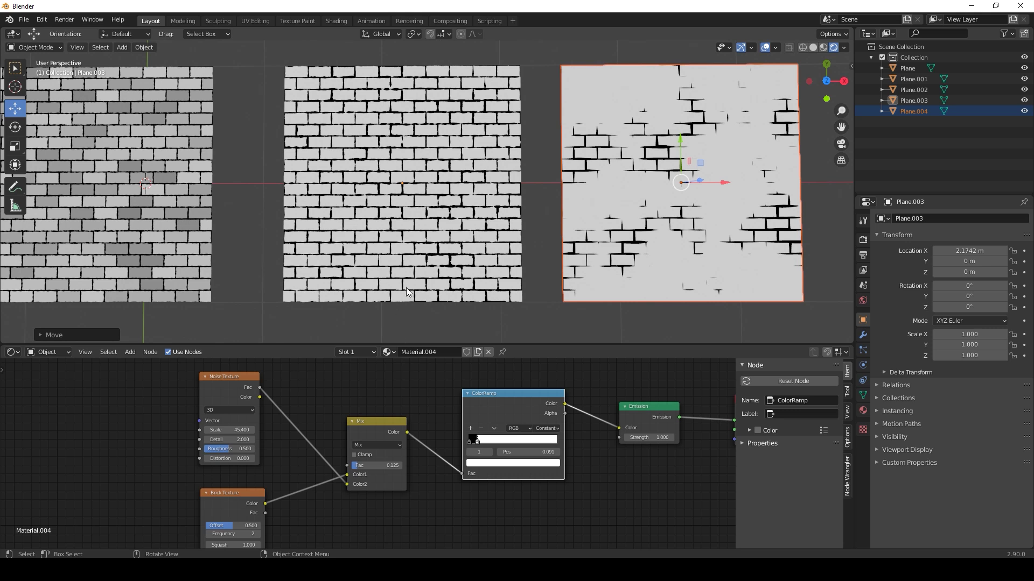
Examine the rough-edged brick pattern up close and compare it with the other planes in the row
scroll(406, 287, up, 4)
scroll(419, 303, down, 1)
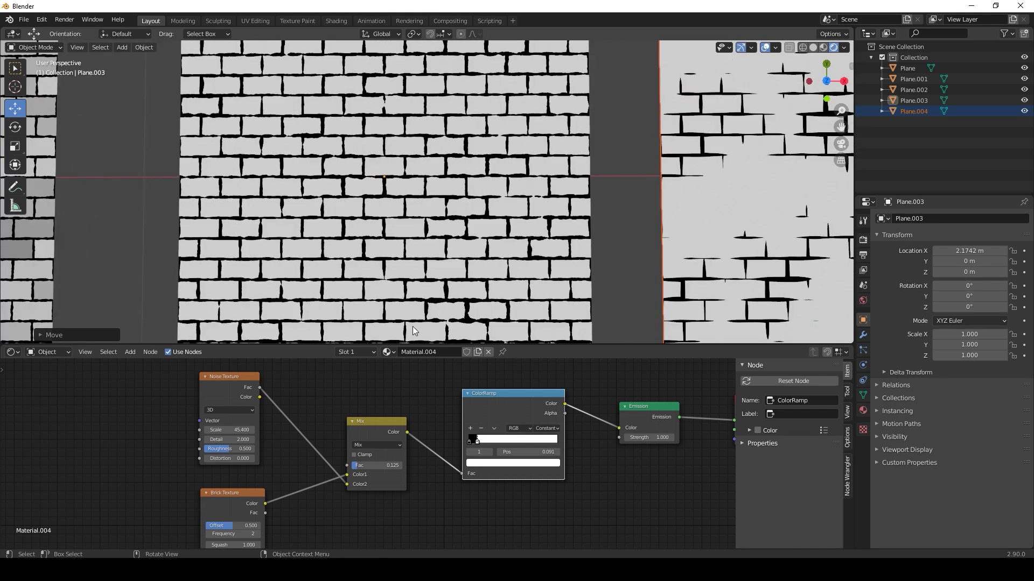
scroll(411, 319, down, 4)
click(410, 319)
scroll(406, 315, down, 2)
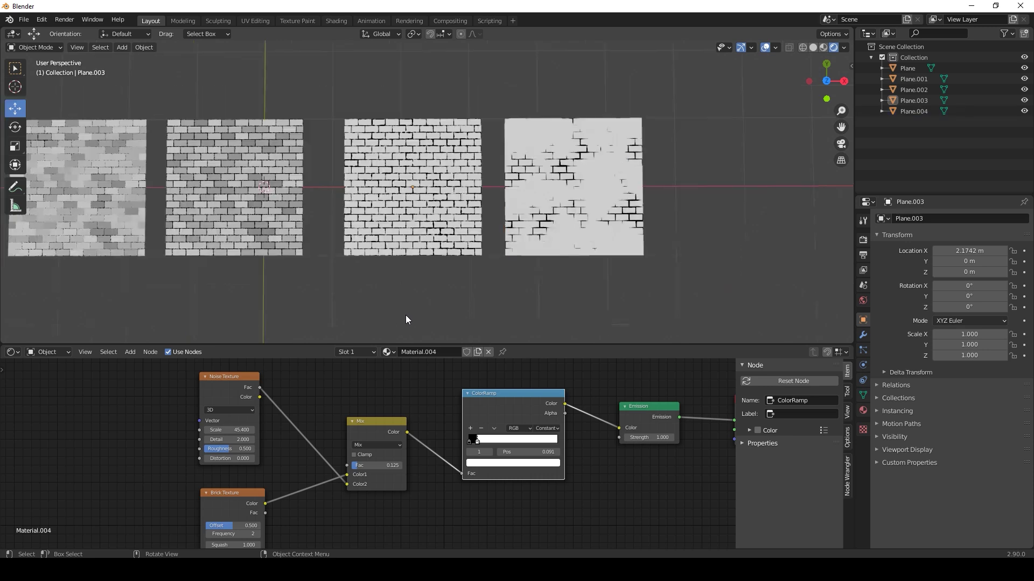
scroll(405, 315, up, 3)
shift+middle_drag(262, 301, 495, 305)
scroll(490, 304, down, 2)
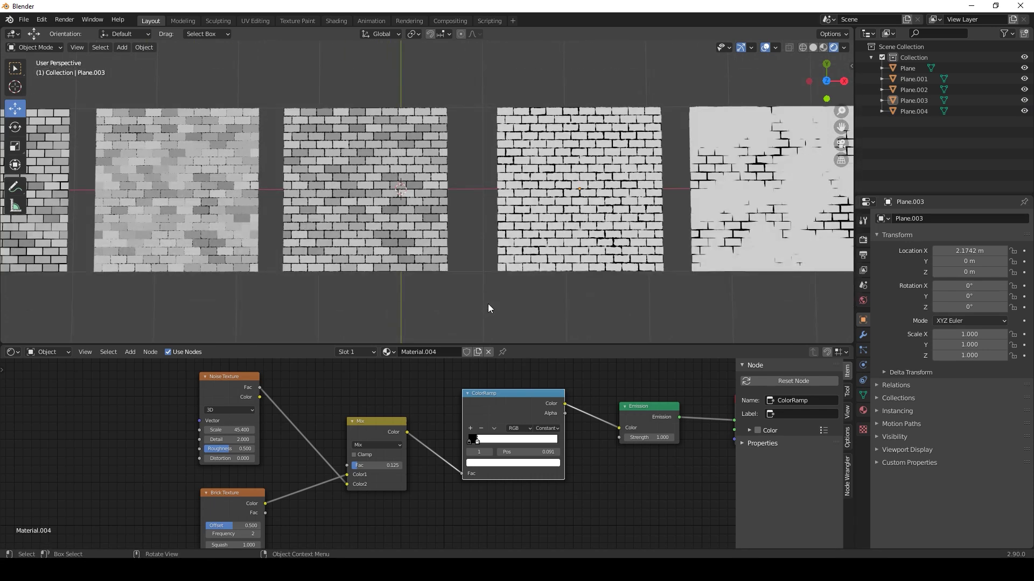
shift+middle_drag(631, 299, 310, 309)
scroll(277, 301, down, 2)
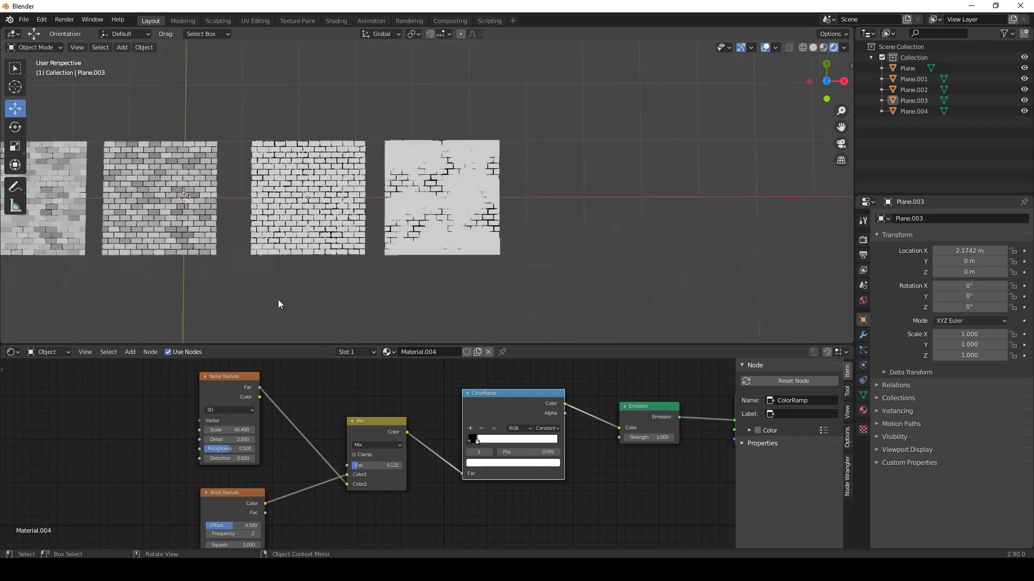
Move the patchy plane below the row, and paste a copy of the rough-edged brick plane along X in its place
click(428, 227)
drag(442, 161, 458, 320)
click(287, 218)
key(ctrl+v)
drag(353, 198, 493, 205)
click(609, 222)
scroll(574, 246, up, 7)
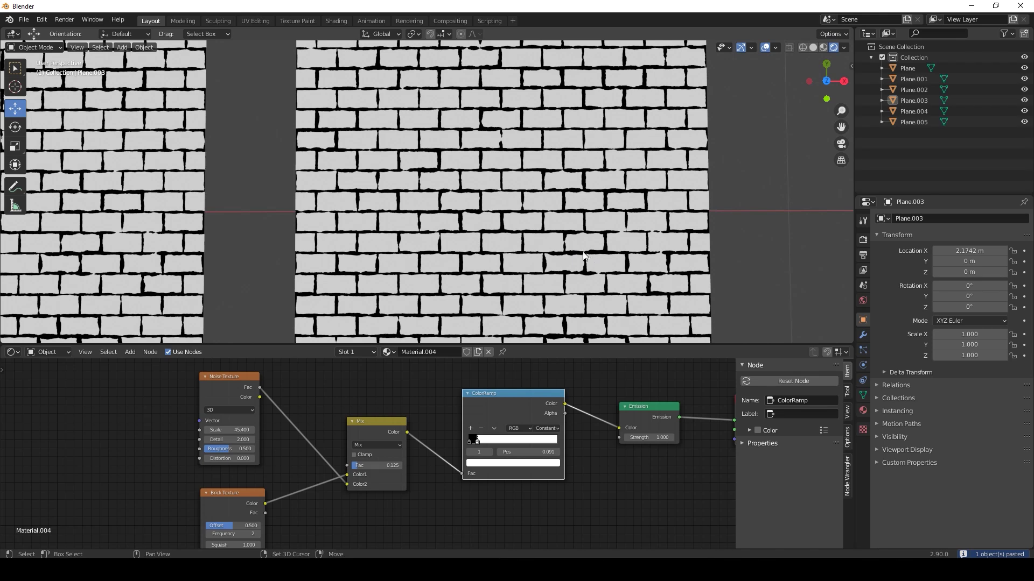
scroll(472, 267, down, 2)
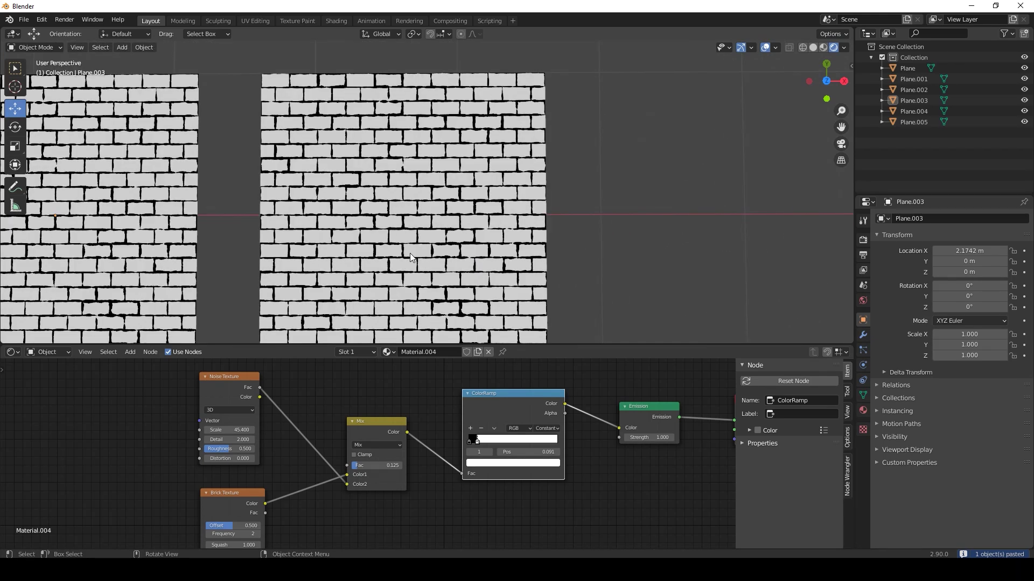
Paste a copy of the Brick Texture node above the Noise Texture in the newly pasted plane's material
click(411, 257)
scroll(434, 390, down, 3)
click(434, 387)
middle_drag(382, 386, 369, 423)
scroll(385, 413, down, 4)
middle_drag(291, 457, 365, 474)
scroll(356, 478, up, 5)
click(354, 499)
ctrl+shift+click(356, 505)
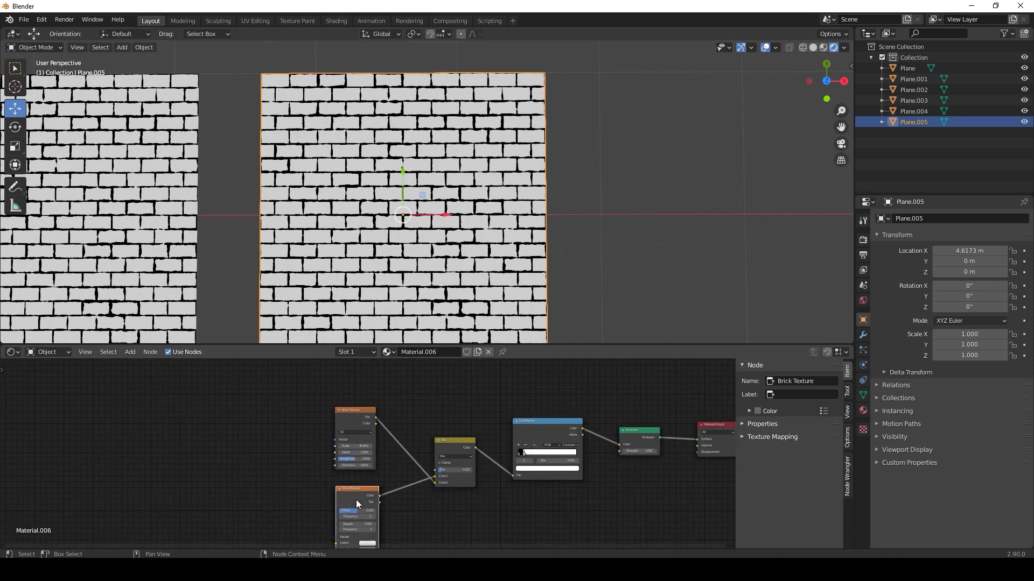
click(354, 496)
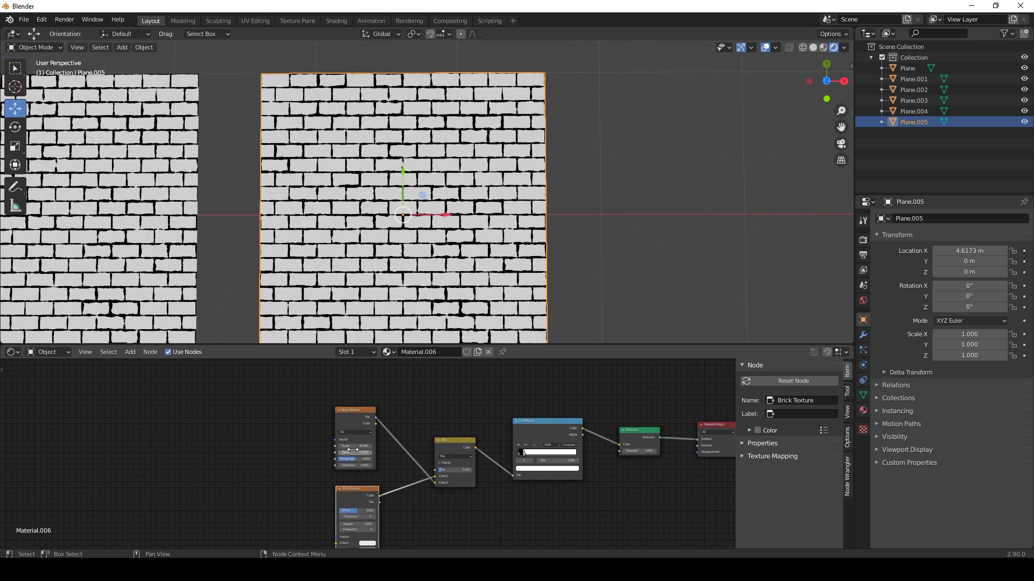
key(ctrl+v)
mouse_move(354, 499)
mouse_down()
mouse_move(353, 523)
mouse_move(354, 480)
mouse_up()
middle_drag(464, 433, 443, 484)
scroll(396, 413, down, 2)
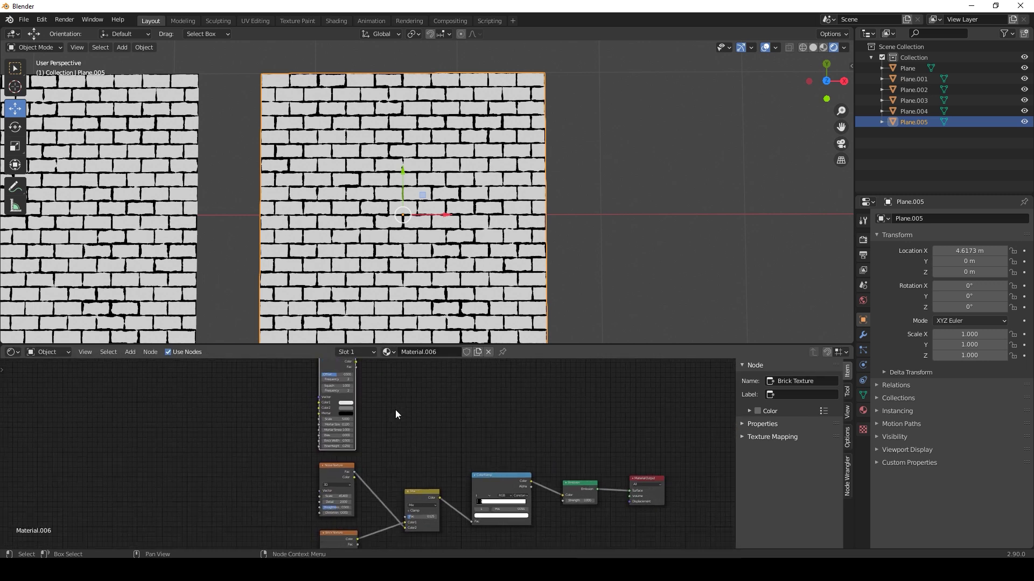
Add Texture Coordinate and Mapping nodes to the copied Brick Texture, and connect the Mapping vector to the original Brick Texture too
middle_drag(386, 445, 443, 458)
key(ctrl+t)
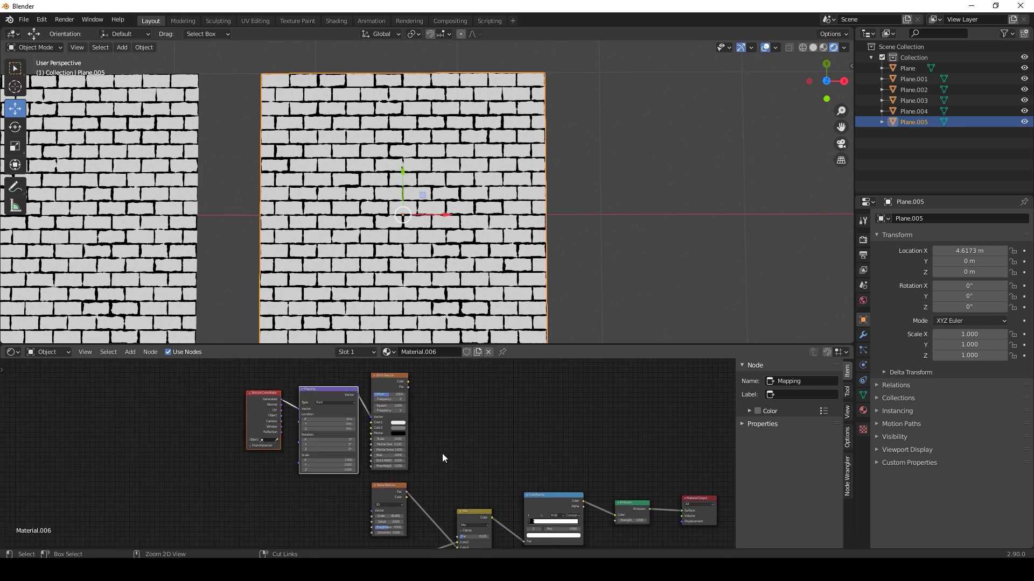
drag(238, 388, 327, 449)
drag(328, 394, 240, 481)
middle_drag(359, 499, 380, 413)
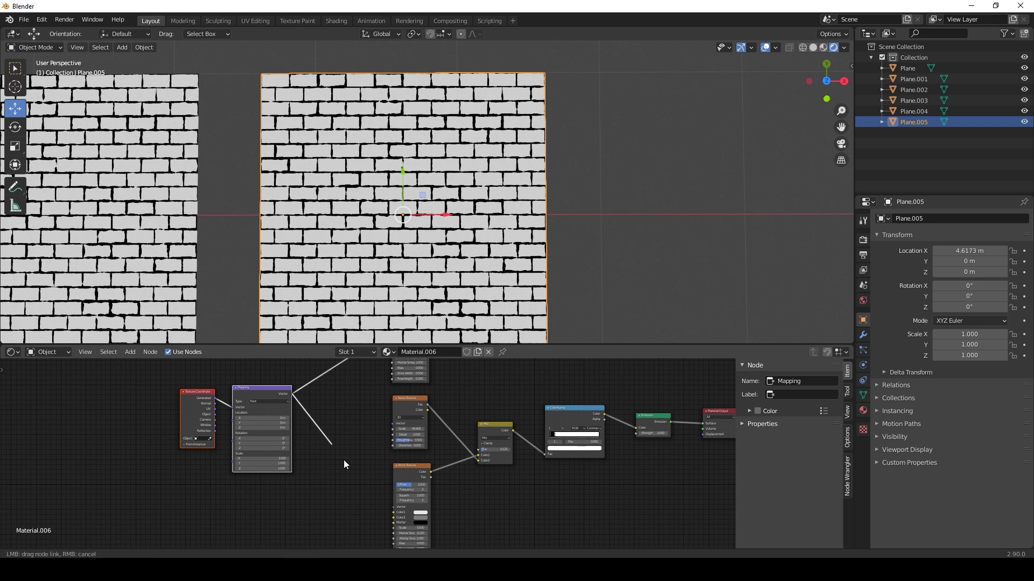
drag(396, 508, 395, 508)
middle_drag(364, 504, 382, 542)
Move the Emission and Material Output nodes farther from the ColorRamp to make room between them
middle_drag(546, 429, 422, 455)
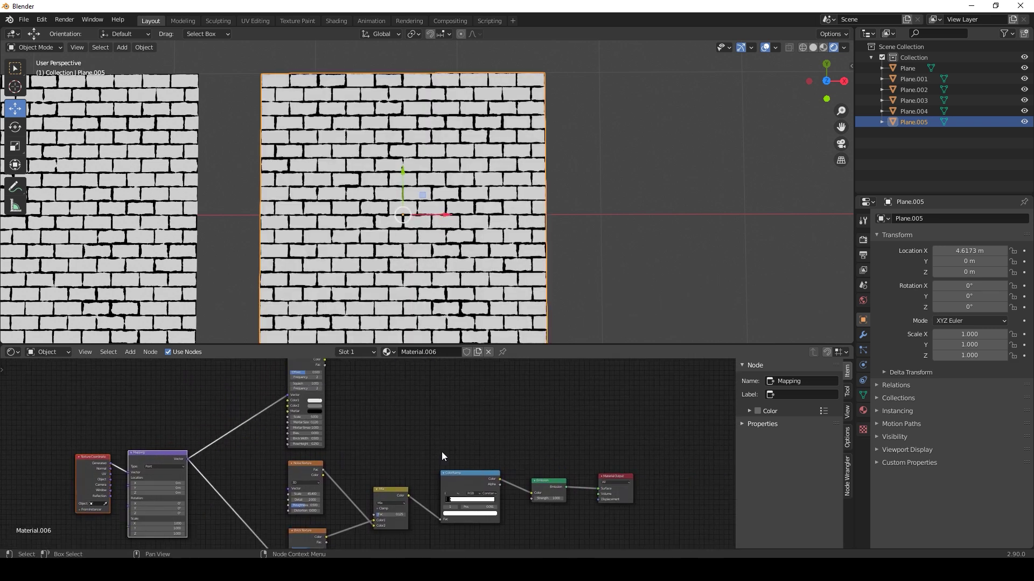
drag(446, 411, 650, 556)
drag(532, 436, 642, 533)
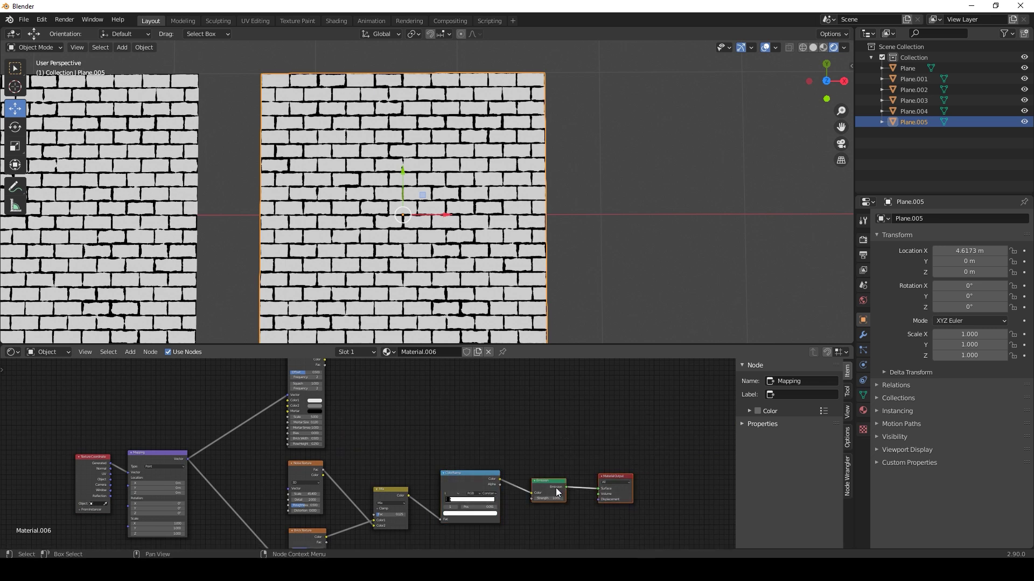
drag(545, 481, 616, 450)
click(503, 420)
Insert a MixRGB node between the ColorRamp and Emission nodes and set its blend mode to Screen
middle_drag(504, 422, 454, 433)
key(shift+a)
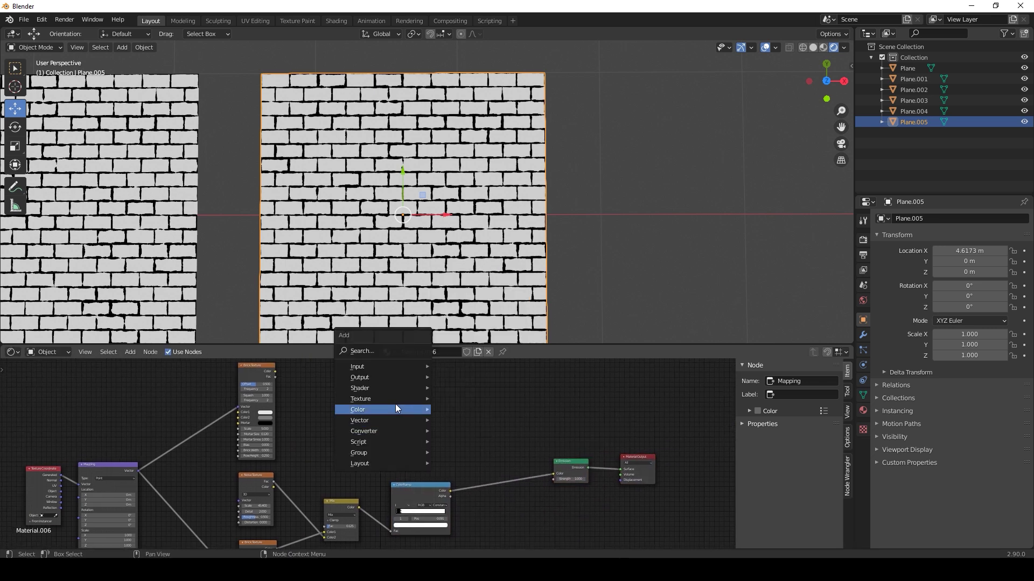
mouse_move(398, 409)
click(467, 467)
click(492, 443)
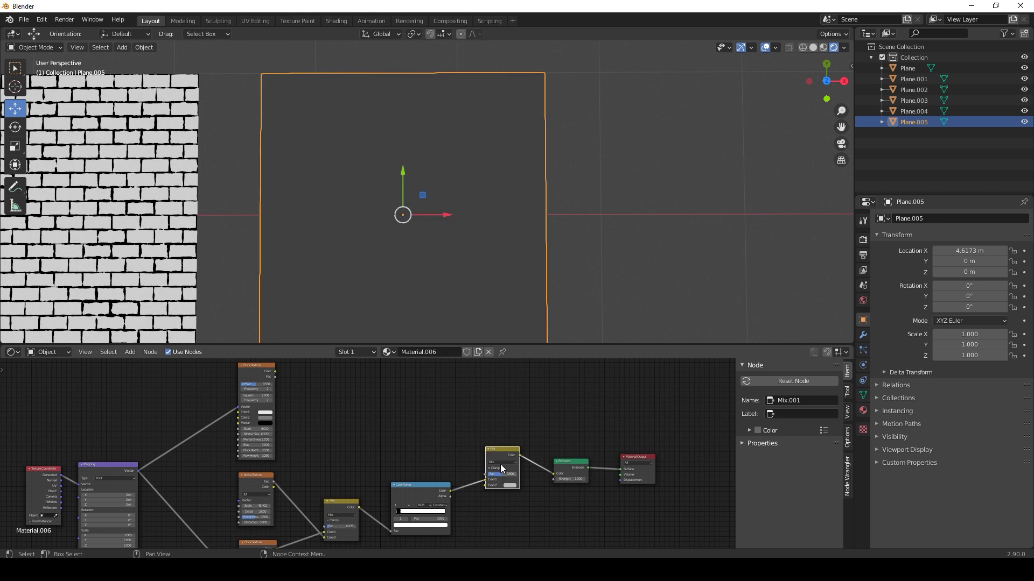
click(500, 464)
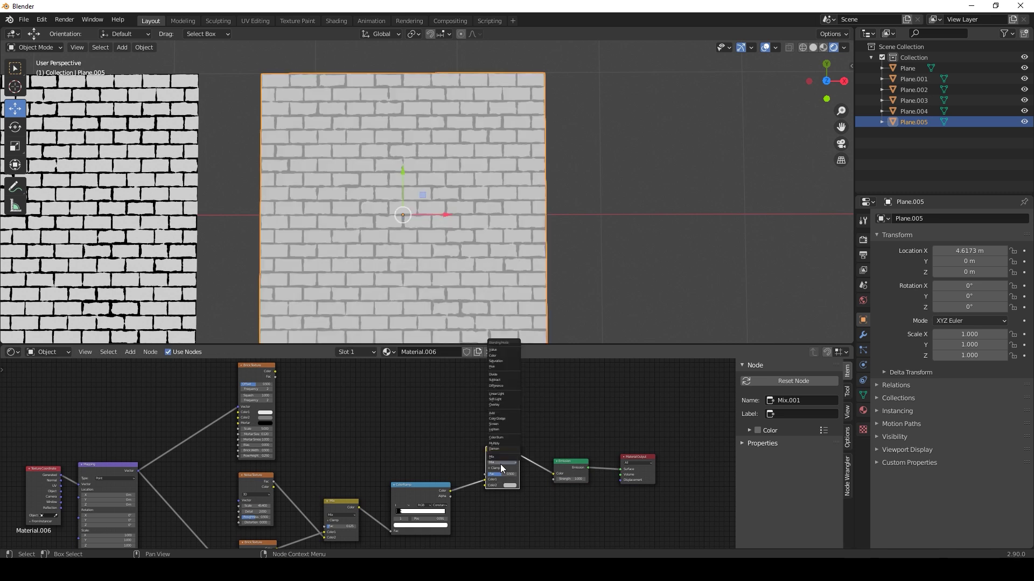
click(499, 424)
Recolour the ColorRamp's white stop dark orange-red with hue 0.039, saturation 1.000 and value 0.464
mouse_move(240, 365)
mouse_down()
mouse_move(246, 384)
mouse_move(236, 371)
mouse_up()
middle_drag(421, 462, 417, 408)
scroll(420, 503, up, 6)
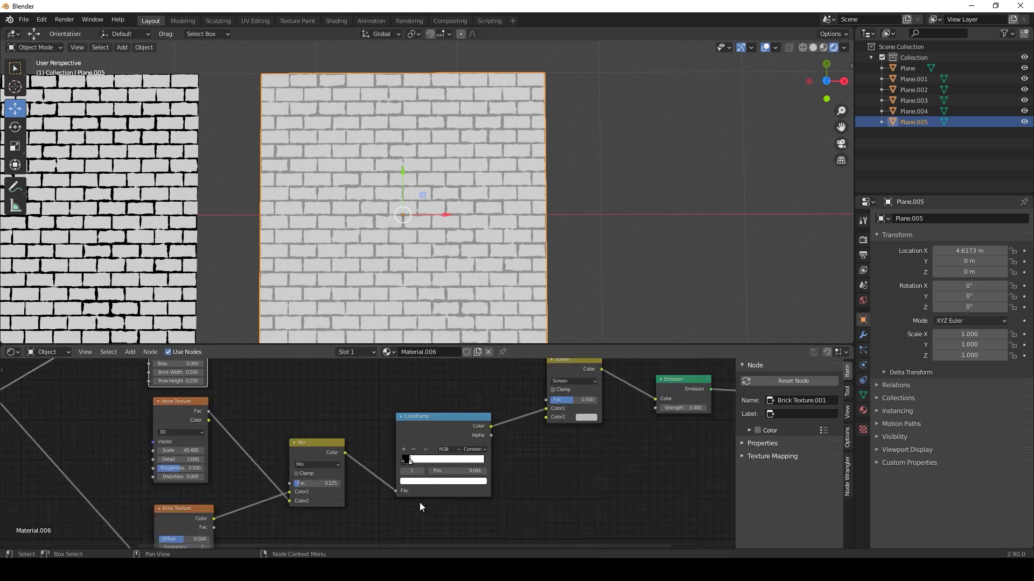
scroll(420, 506, up, 2)
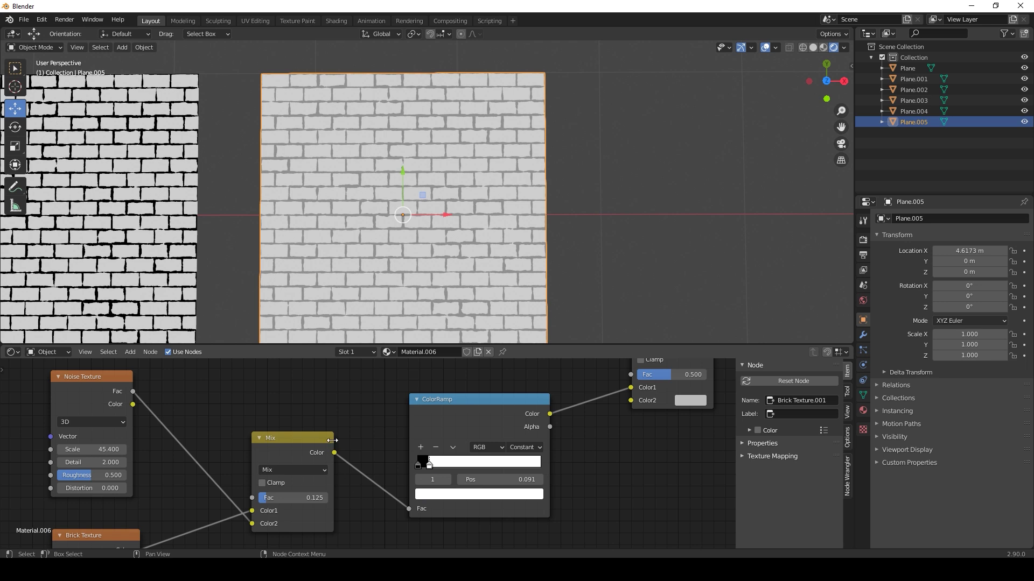
scroll(317, 462, down, 4)
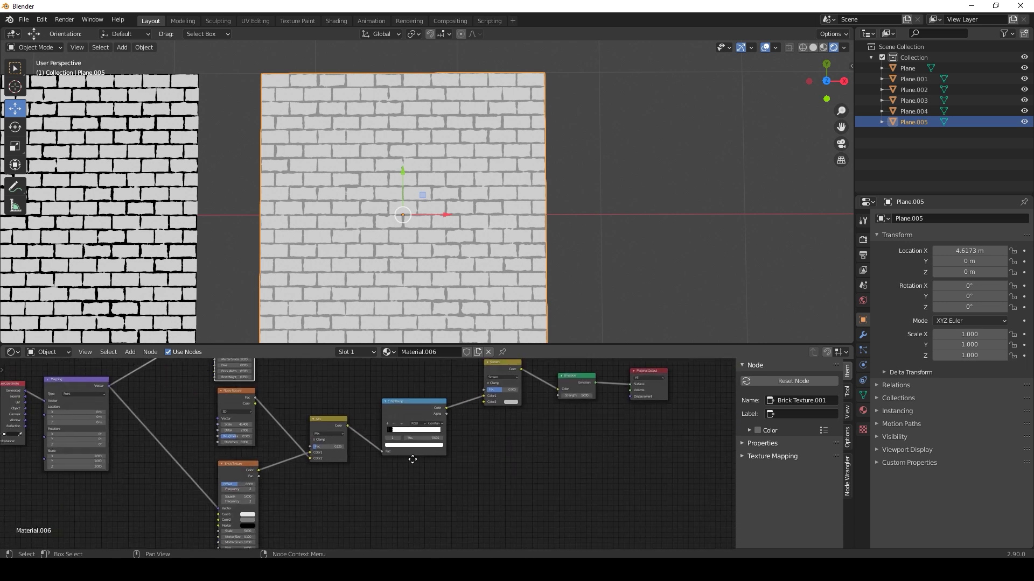
scroll(426, 484, up, 4)
click(446, 485)
drag(457, 379, 431, 403)
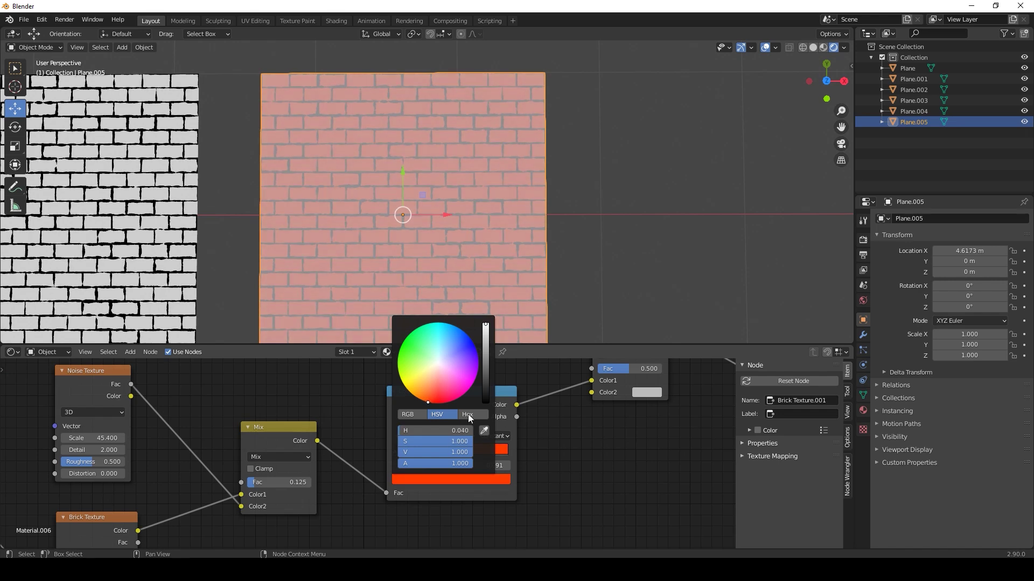
middle_drag(627, 425, 629, 456)
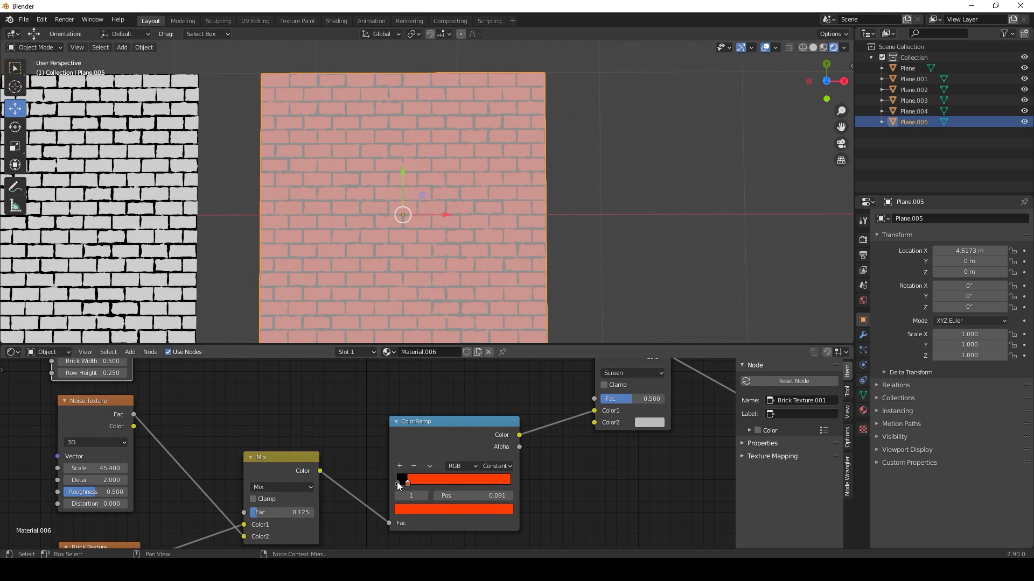
click(417, 510)
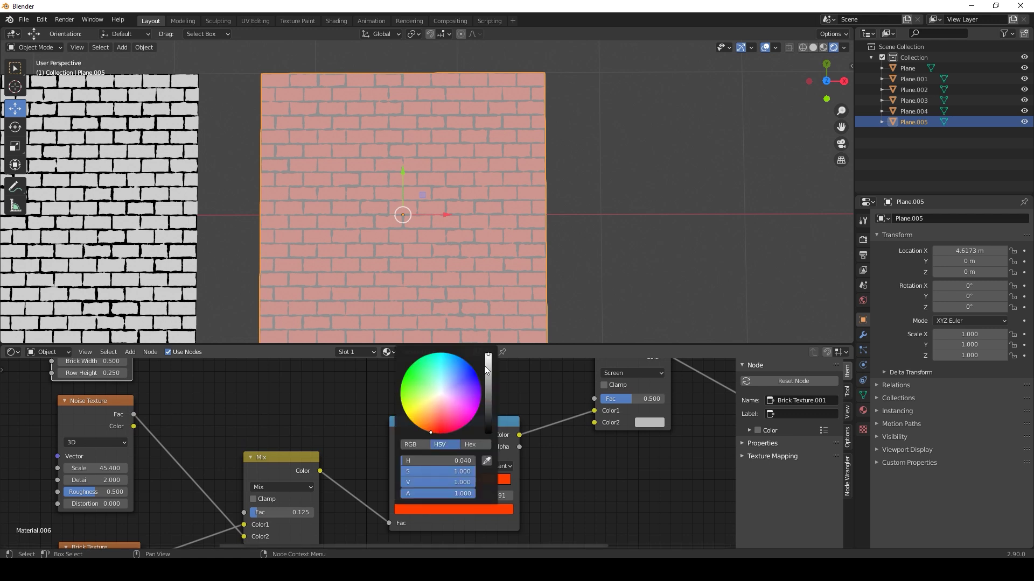
drag(487, 371, 489, 396)
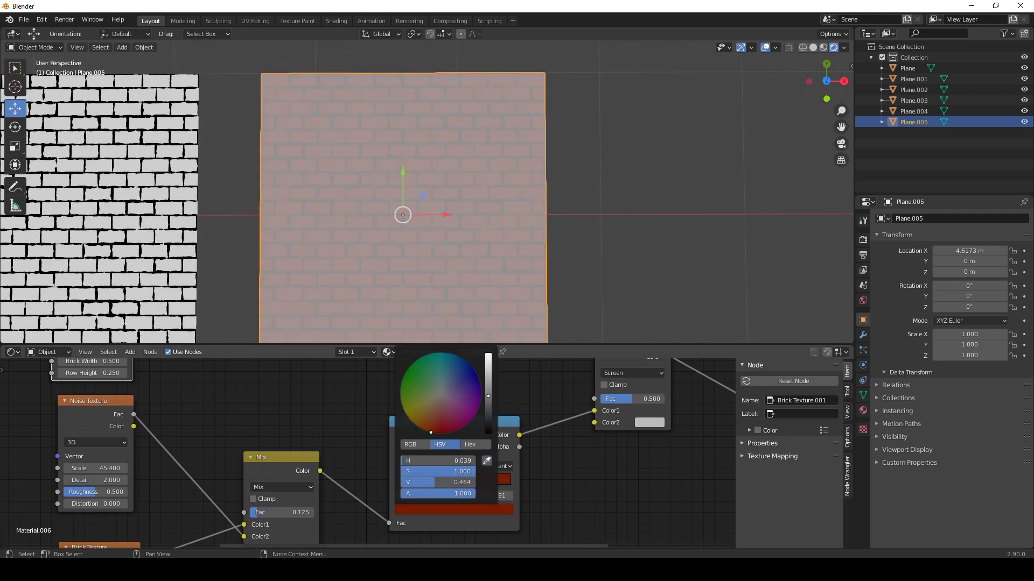
Recolour the ColorRamp's dark orange-red stop neutral grey with saturation 0.000 and value 0.576
click(415, 508)
drag(451, 469, 400, 472)
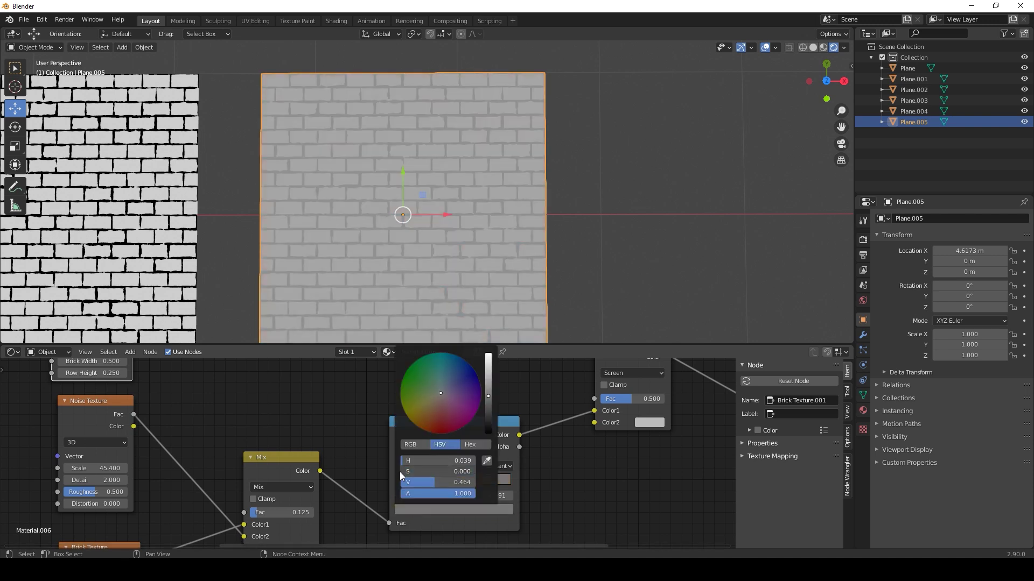
click(456, 508)
mouse_move(489, 396)
mouse_down()
mouse_move(488, 362)
mouse_move(488, 387)
mouse_up()
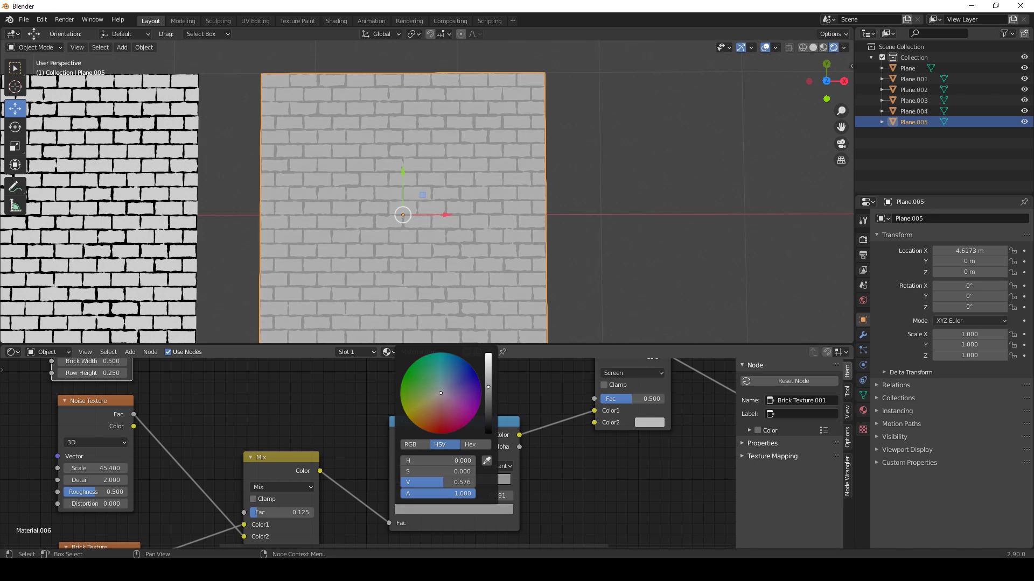
Connect the copied Brick Texture's Color output to Color2 of the Screen mix node
middle_drag(531, 381, 524, 448)
scroll(524, 448, down, 6)
middle_drag(391, 411, 411, 439)
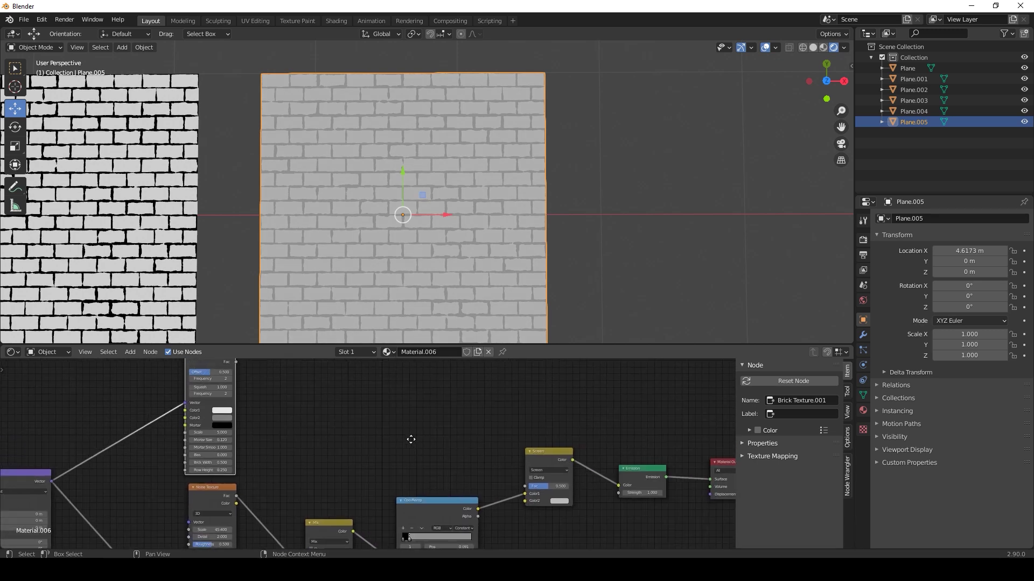
scroll(411, 438, down, 2)
drag(254, 369, 501, 494)
middle_drag(323, 450, 369, 443)
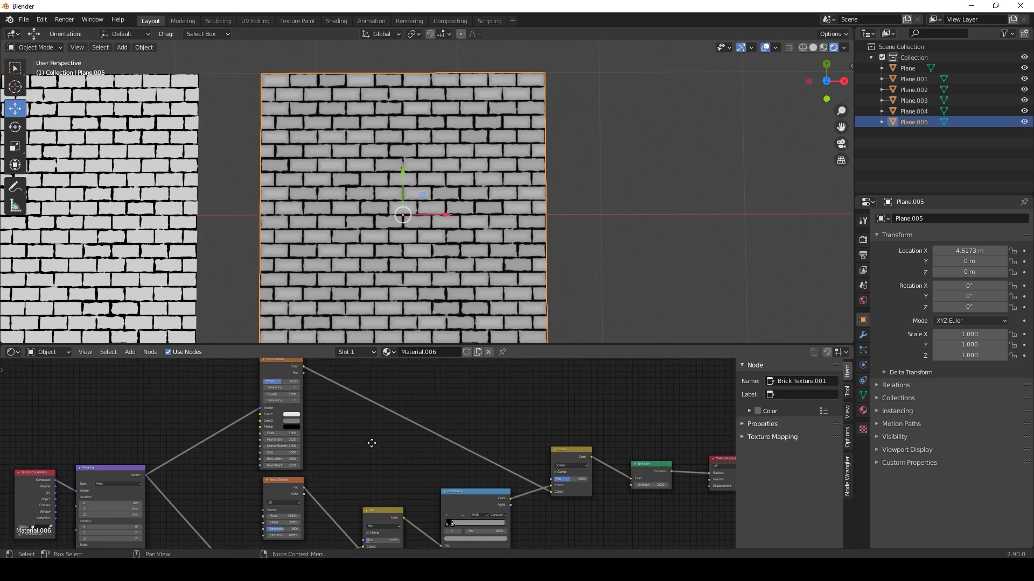
Insert a ColorRamp between the copied Brick Texture and Screen node, with Constant interpolation, flipped colours and the black stop at 0.018
key(shift+a)
mouse_move(379, 461)
click(455, 316)
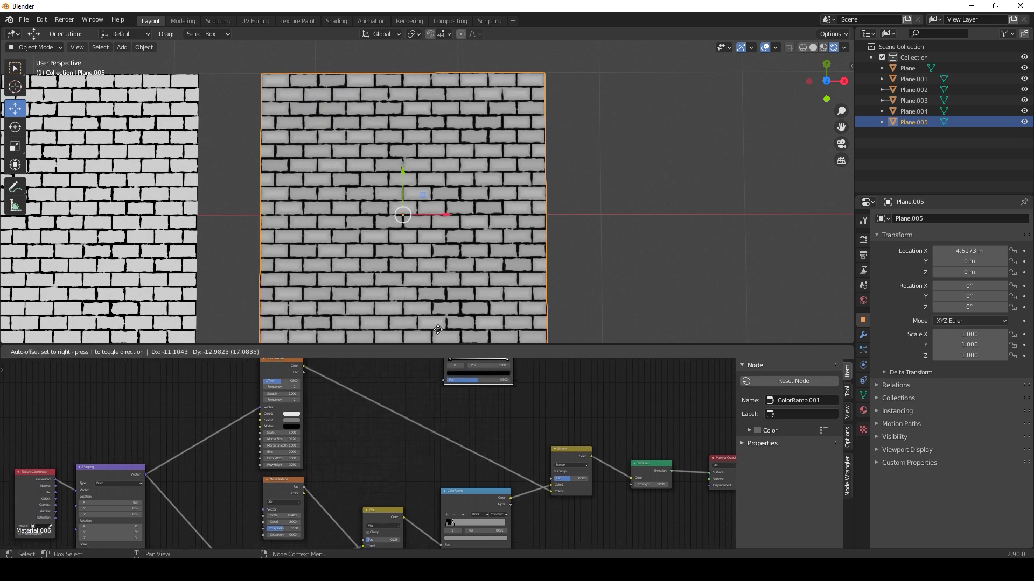
click(400, 395)
scroll(423, 464, up, 7)
click(523, 396)
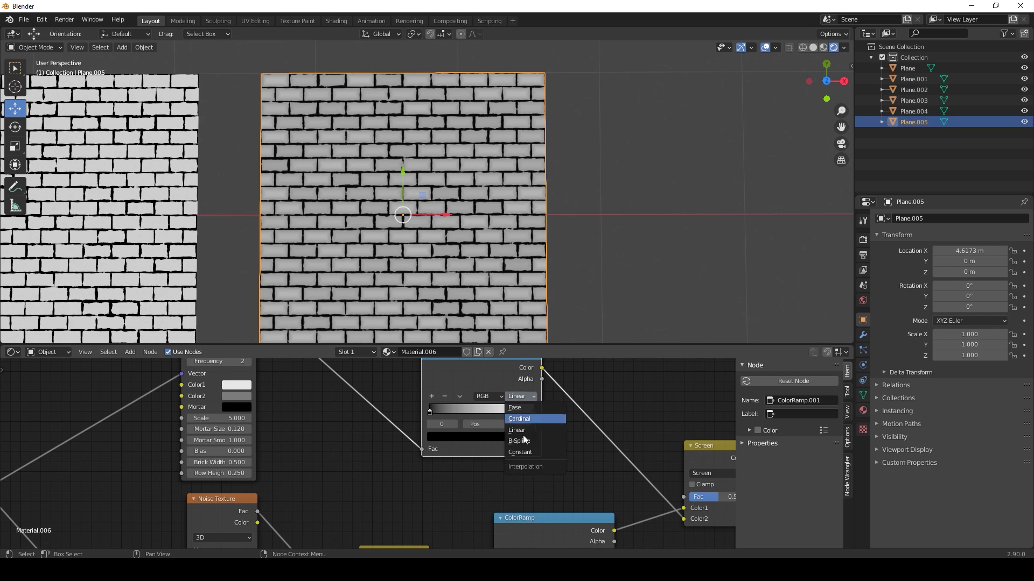
click(525, 452)
drag(532, 412, 431, 414)
middle_drag(551, 459, 501, 435)
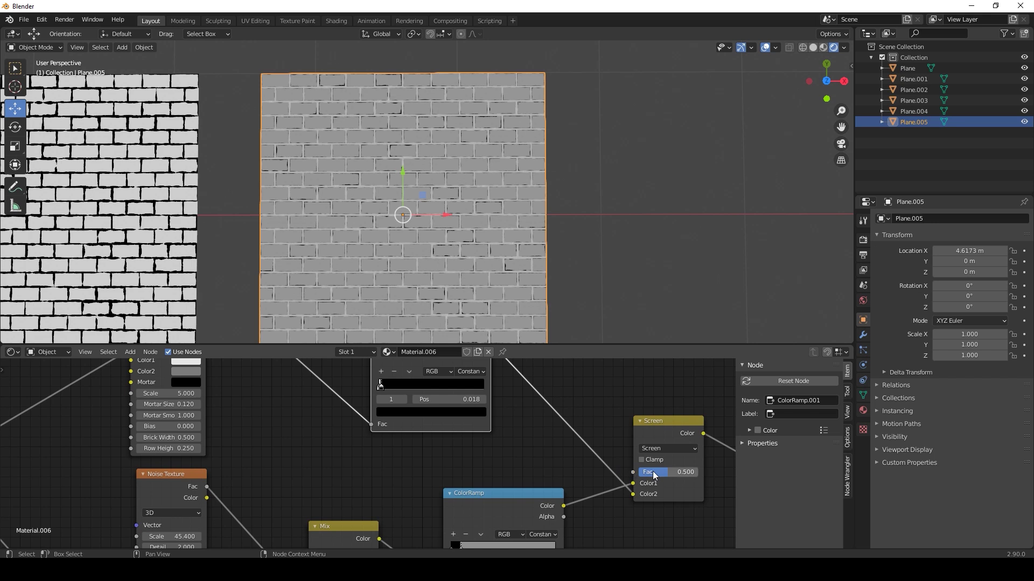
Set the Screen mix node's factor to 1.000
drag(653, 473, 695, 473)
middle_drag(453, 444, 556, 470)
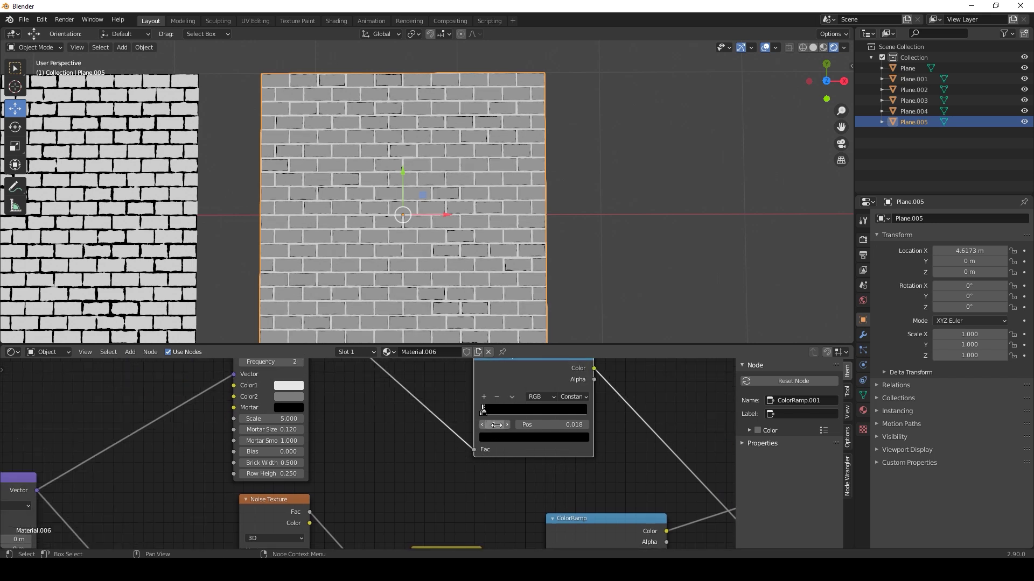
drag(484, 413, 484, 414)
Insert a second Mapping node between the existing Mapping node and the copied Brick Texture
middle_drag(382, 429, 429, 408)
scroll(411, 455, down, 3)
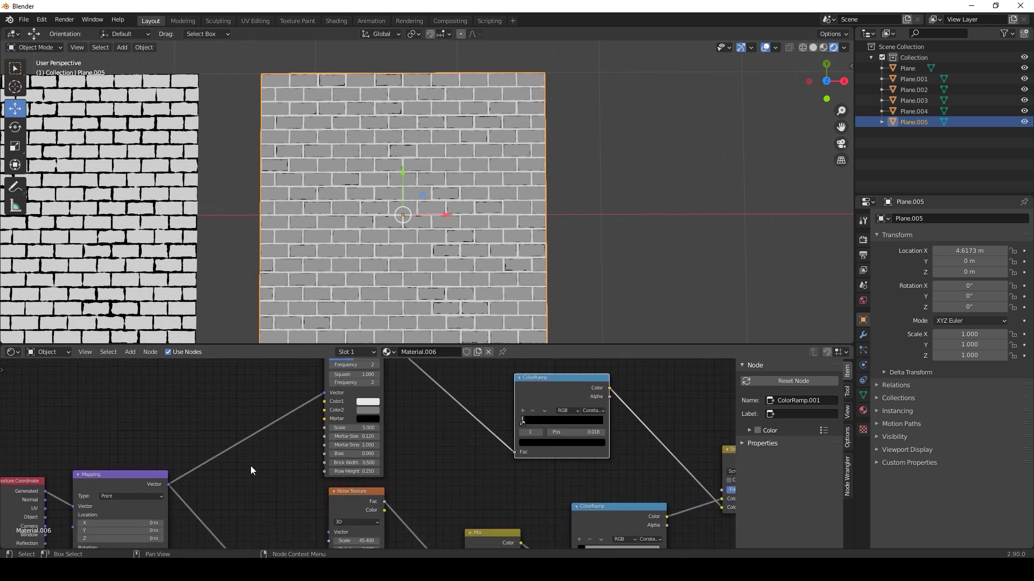
scroll(280, 447, down, 3)
middle_drag(257, 446, 317, 449)
key(shift+a)
mouse_move(290, 495)
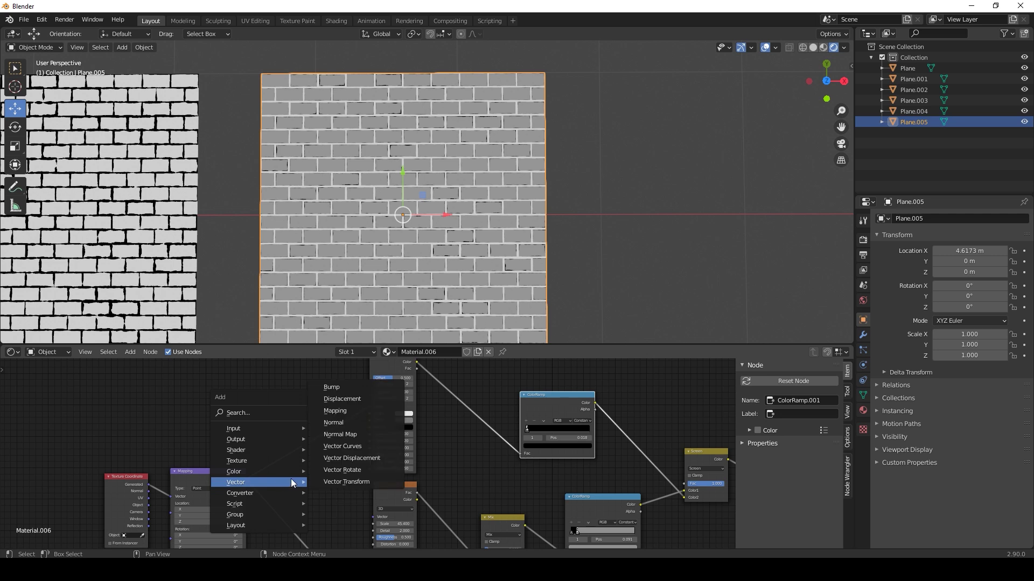
click(344, 414)
click(311, 460)
scroll(311, 461, up, 6)
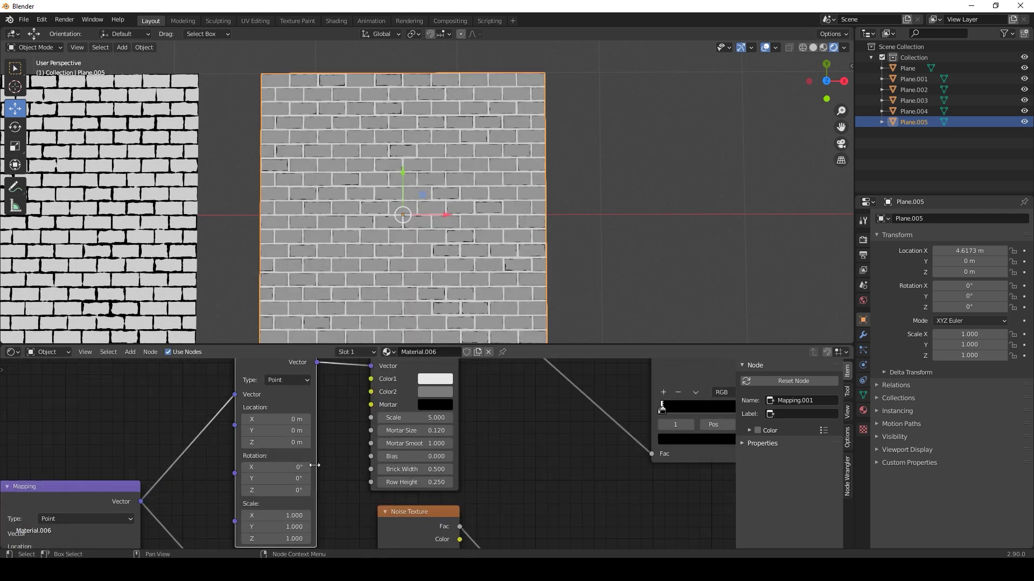
Offset the second Mapping node's location to 0.005 m in both X and Y
middle_drag(314, 470, 375, 476)
scroll(370, 457, up, 6)
scroll(366, 456, down, 5)
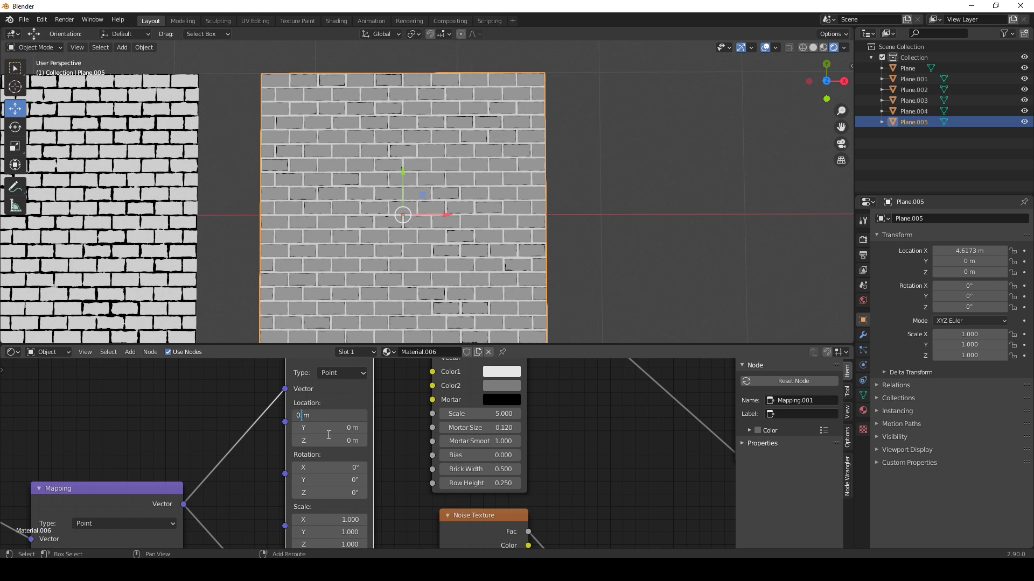
key(Return)
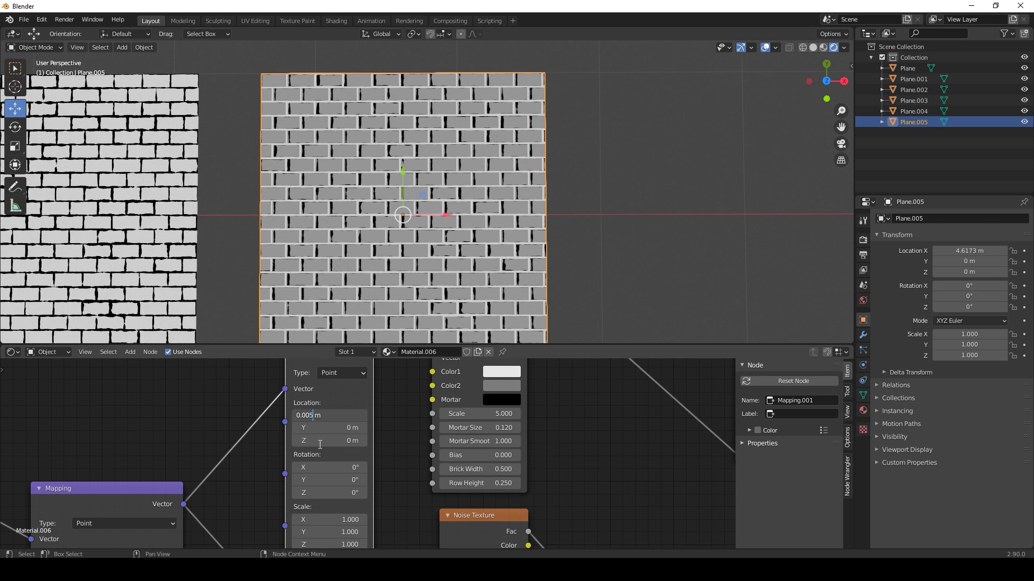
key(Return)
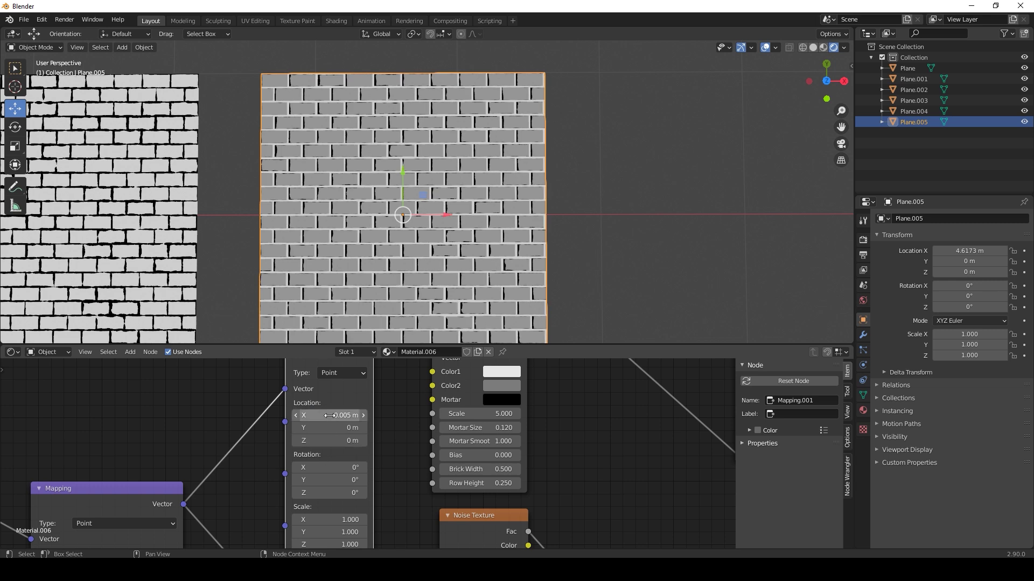
text(0.005)
key(Return)
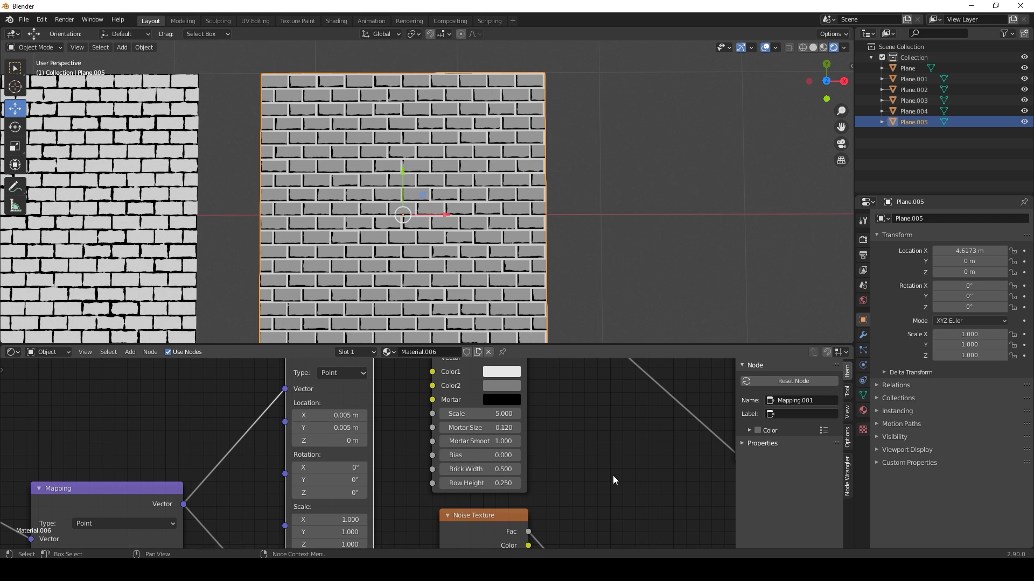
Insert a MixRGB node between the copied Brick Texture and its ColorRamp, and connect the Noise Texture's Fac to Color2
middle_drag(613, 476, 381, 439)
scroll(426, 458, down, 6)
drag(455, 389, 499, 388)
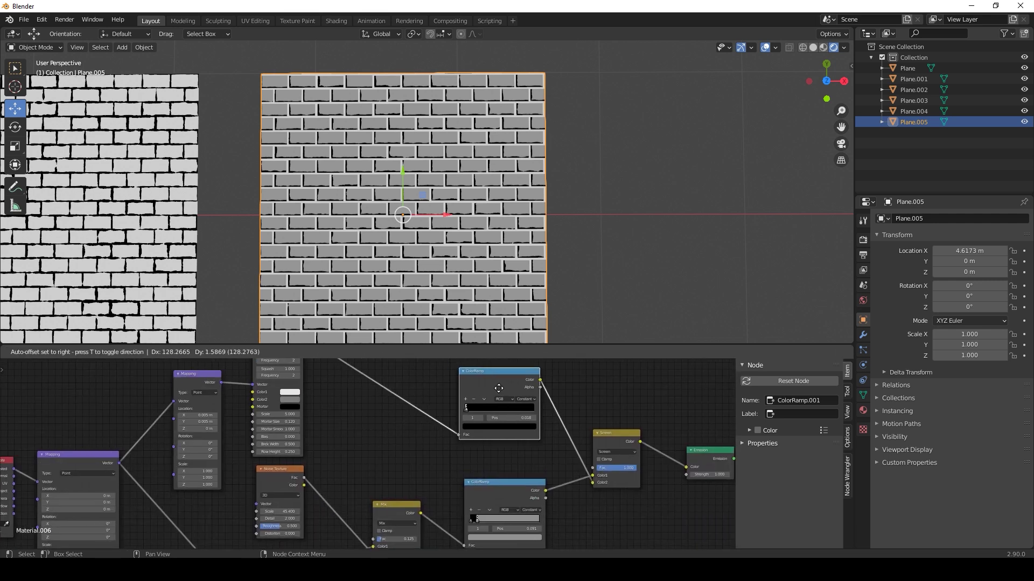
key(shift+a)
mouse_move(358, 413)
click(422, 469)
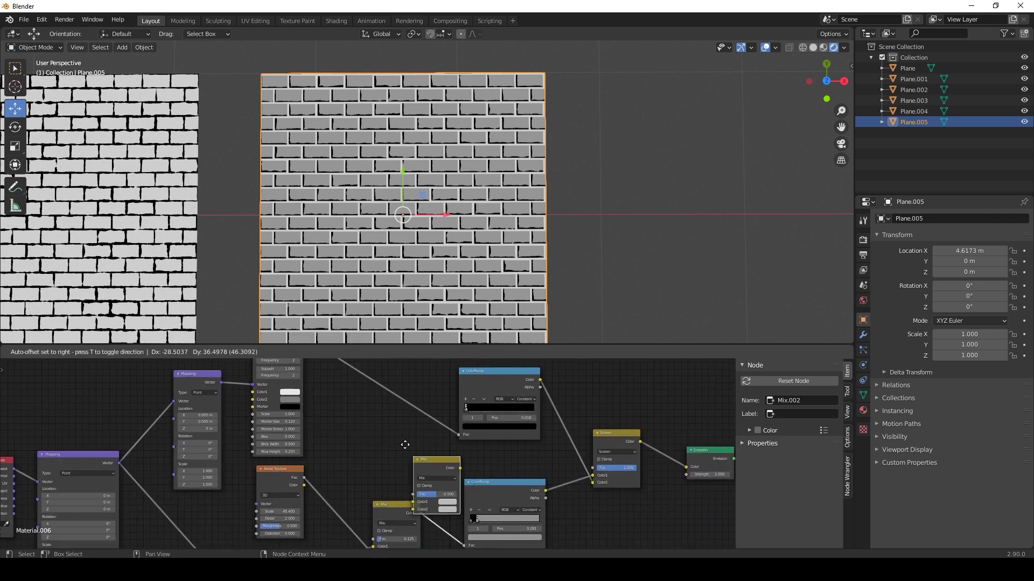
click(373, 370)
drag(304, 478, 380, 437)
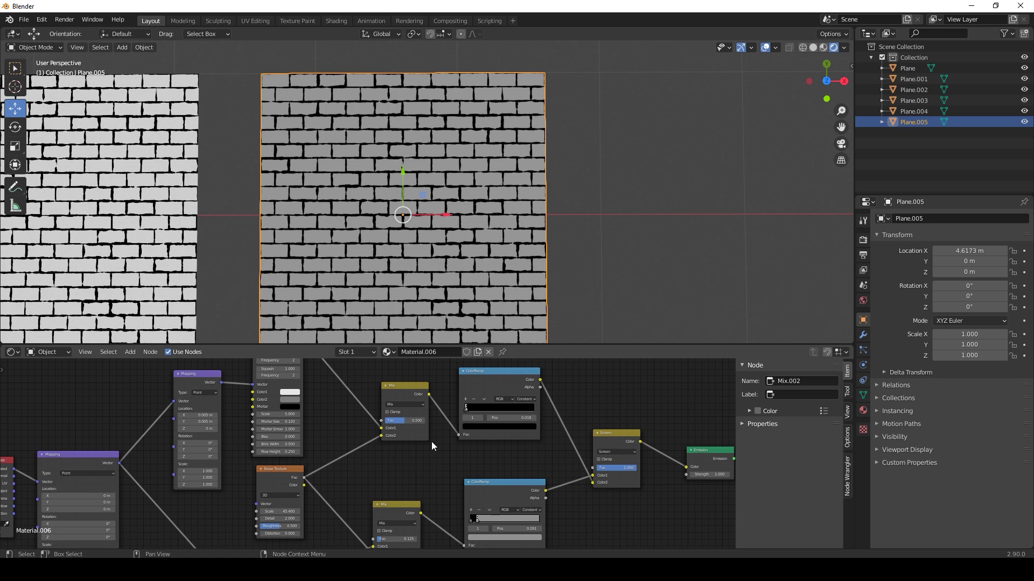
Set the new Mix node's factor to 0.125 and move the black stop of its ColorRamp to position 0.077
middle_drag(430, 446, 379, 469)
scroll(379, 471, up, 7)
middle_drag(461, 454, 486, 387)
scroll(481, 381, down, 5)
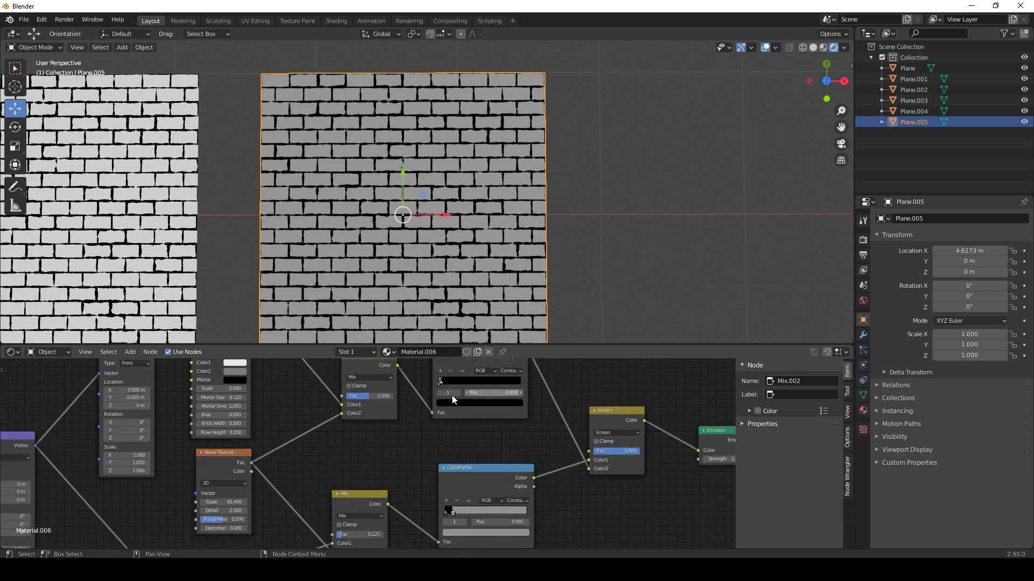
drag(371, 396, 363, 396)
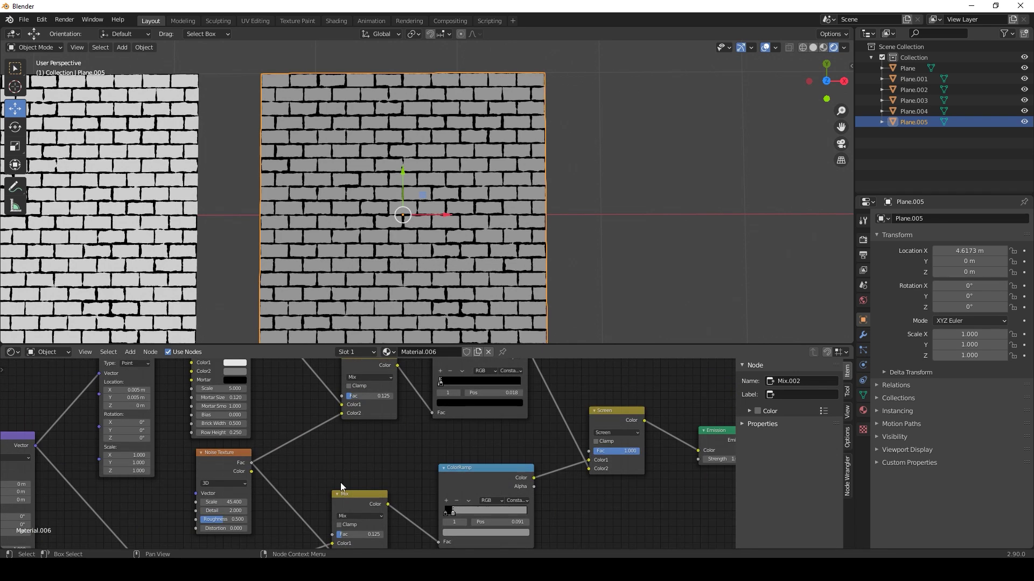
scroll(458, 399, up, 4)
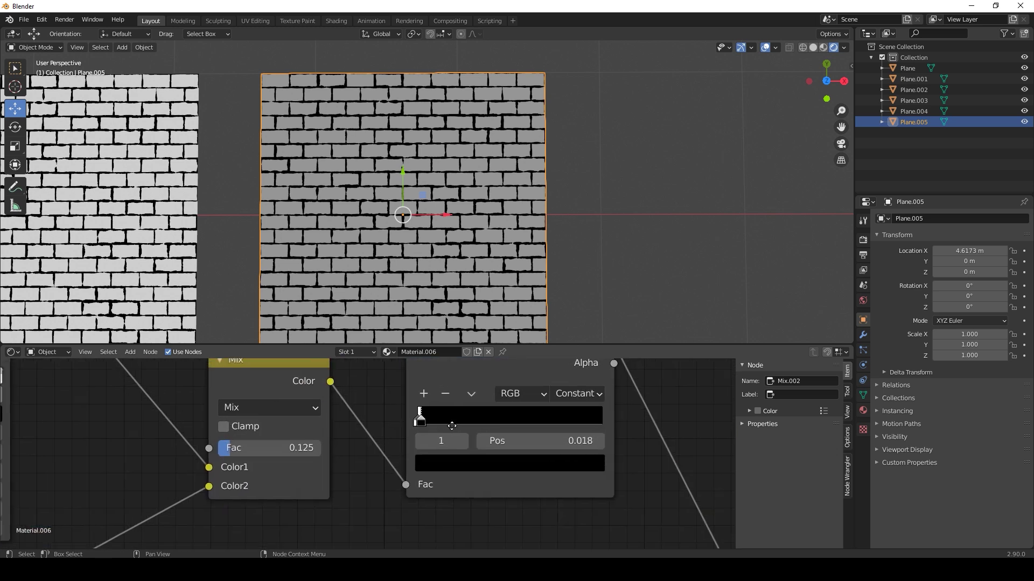
drag(419, 420, 431, 422)
Examine the brick highlights and shadows on the rightmost plane up close and beside the neighbouring planes
click(655, 231)
scroll(654, 230, down, 2)
scroll(379, 213, up, 1)
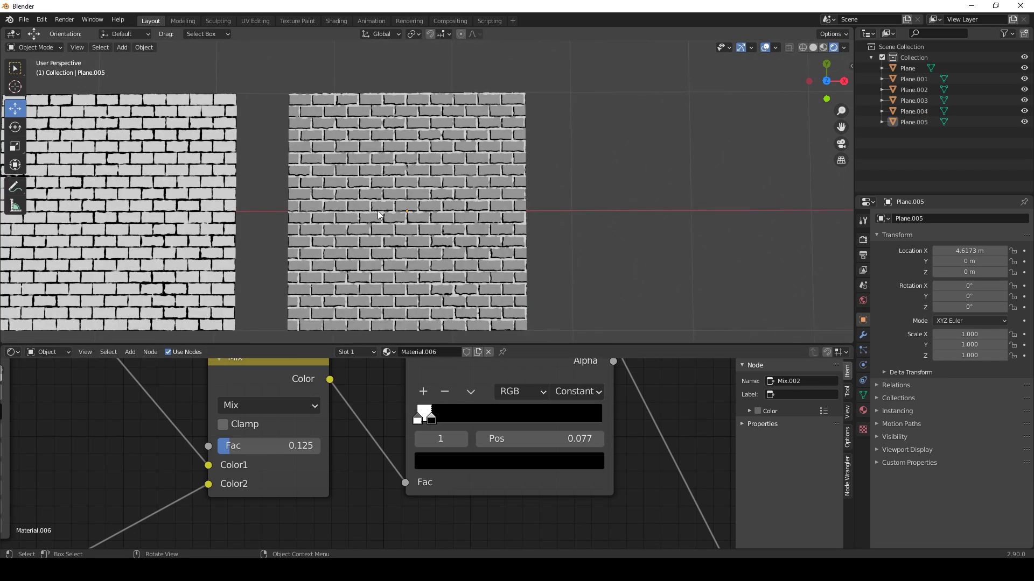
scroll(466, 207, down, 4)
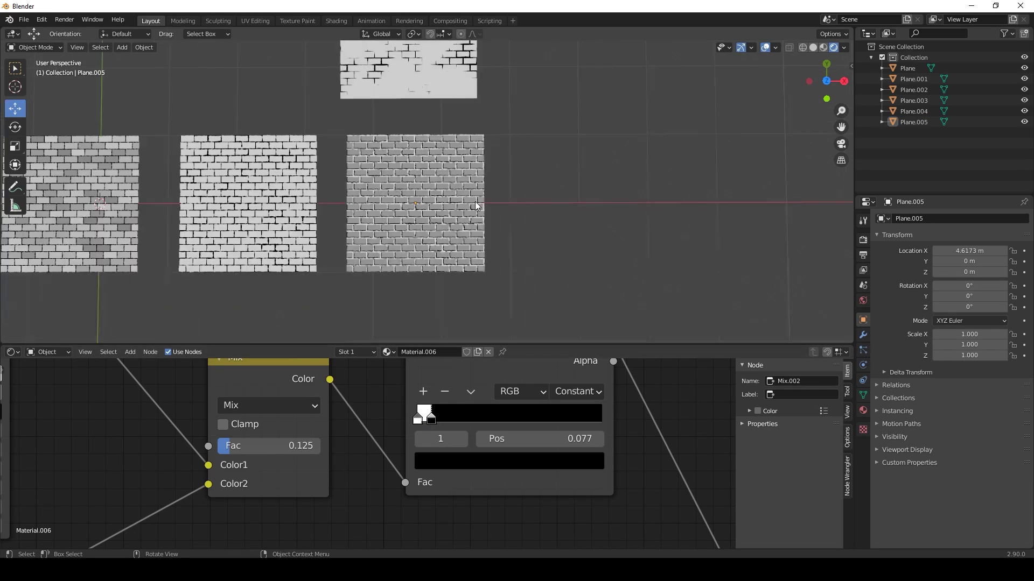
scroll(455, 210, up, 18)
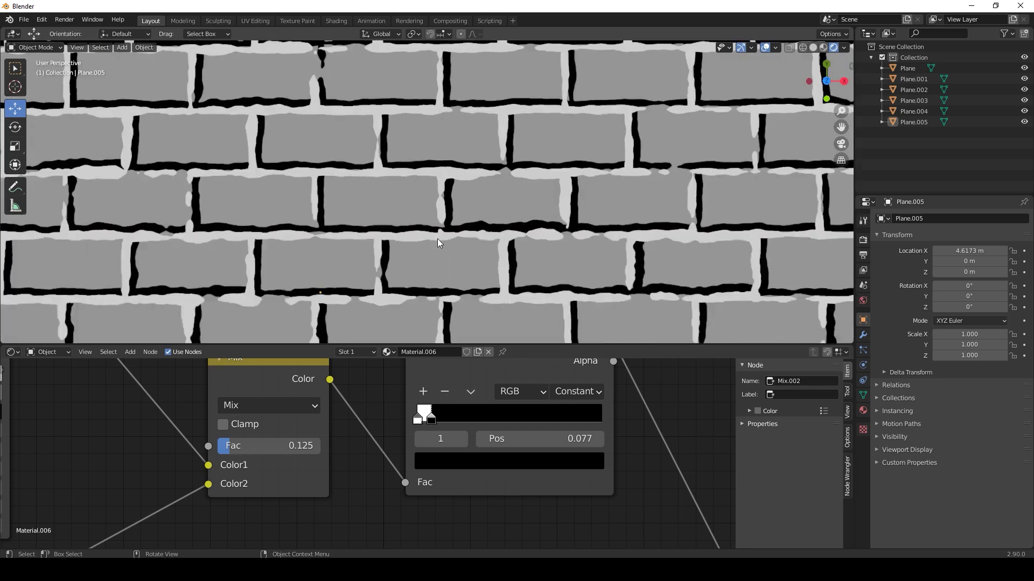
scroll(429, 235, down, 8)
scroll(467, 211, down, 4)
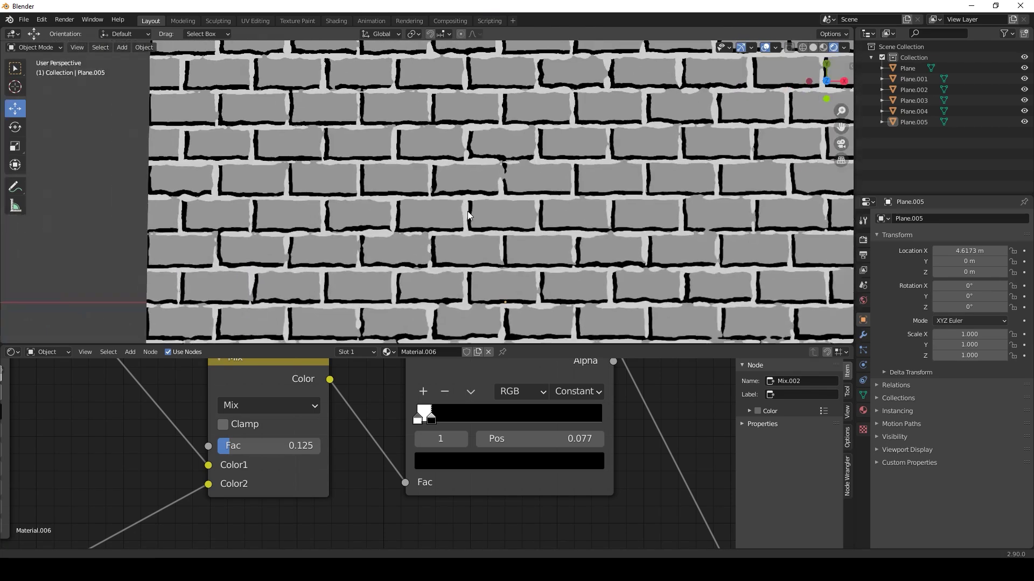
scroll(467, 264, up, 9)
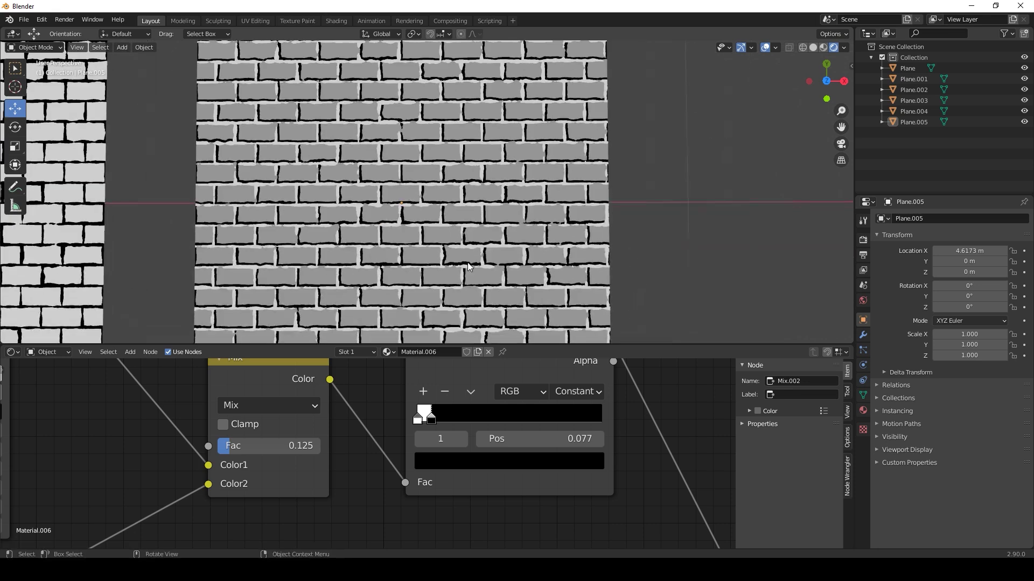
scroll(470, 296, down, 9)
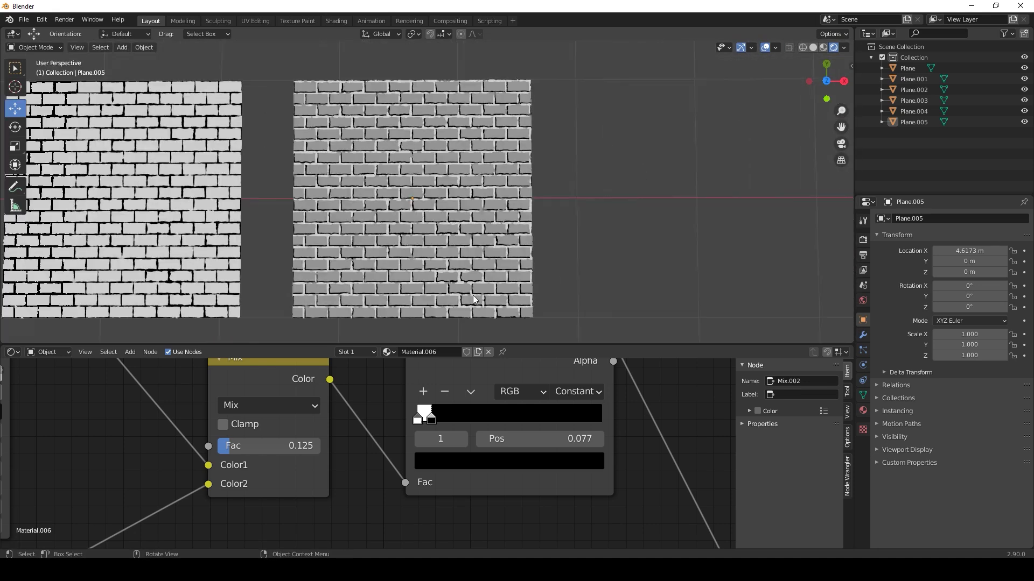
middle_drag(558, 238, 557, 237)
scroll(481, 285, up, 7)
scroll(480, 292, down, 3)
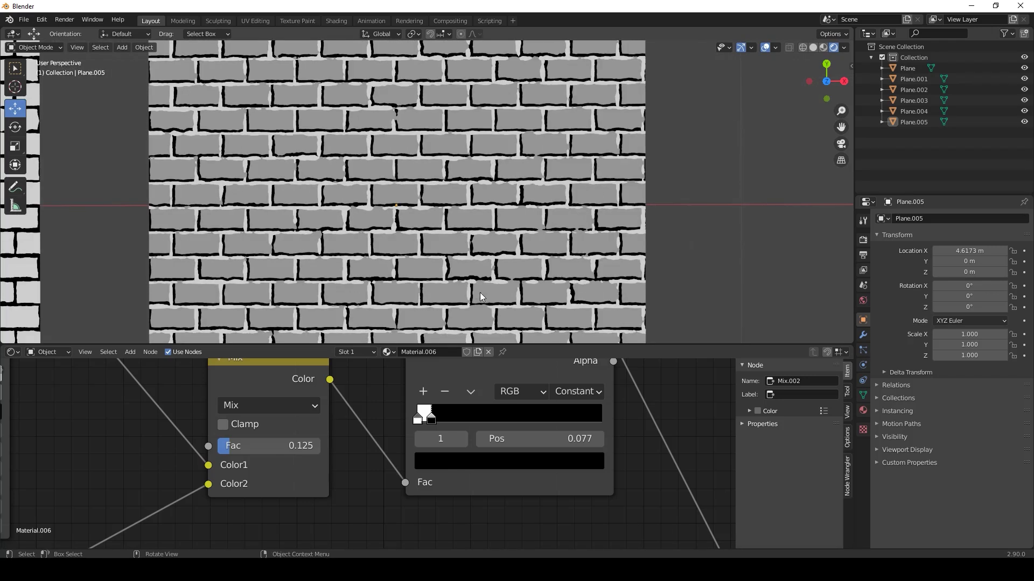
scroll(609, 460, down, 4)
scroll(609, 460, down, 3)
scroll(501, 247, down, 3)
Move the Screen, Emission and Material Output nodes farther from the ColorRamps to make room between them
middle_drag(596, 509, 483, 404)
scroll(483, 404, down, 2)
scroll(483, 404, down, 3)
middle_drag(589, 498, 508, 464)
drag(560, 477, 350, 368)
key(g)
click(473, 363)
Add a Voronoi Texture node below the grey brick ColorRamp
key(shift+a)
mouse_move(294, 430)
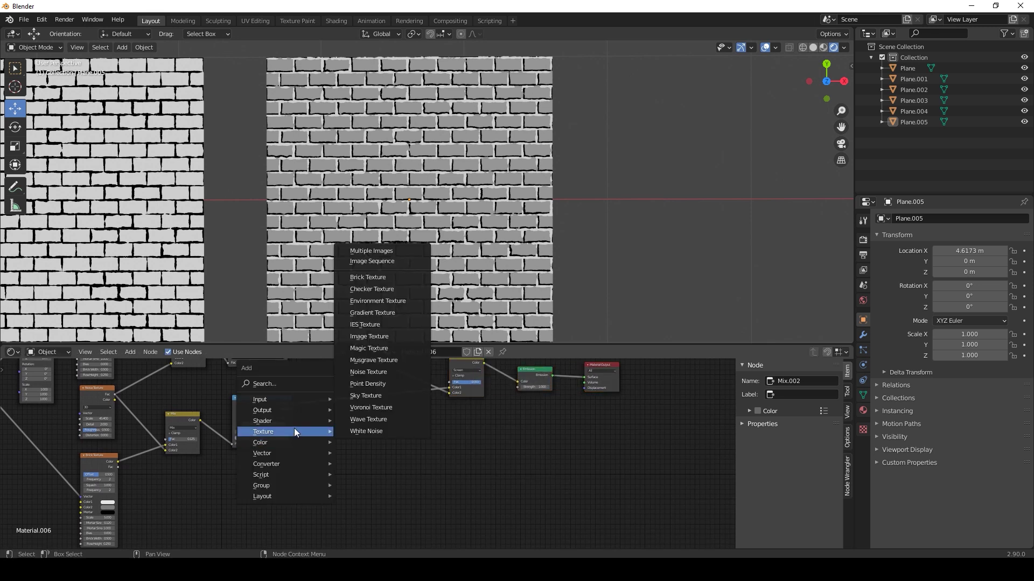
click(359, 408)
click(232, 466)
Insert a MixRGB node between the grey brick ColorRamp and the Screen node, and connect the Voronoi Distance output to Color2
key(shift+a)
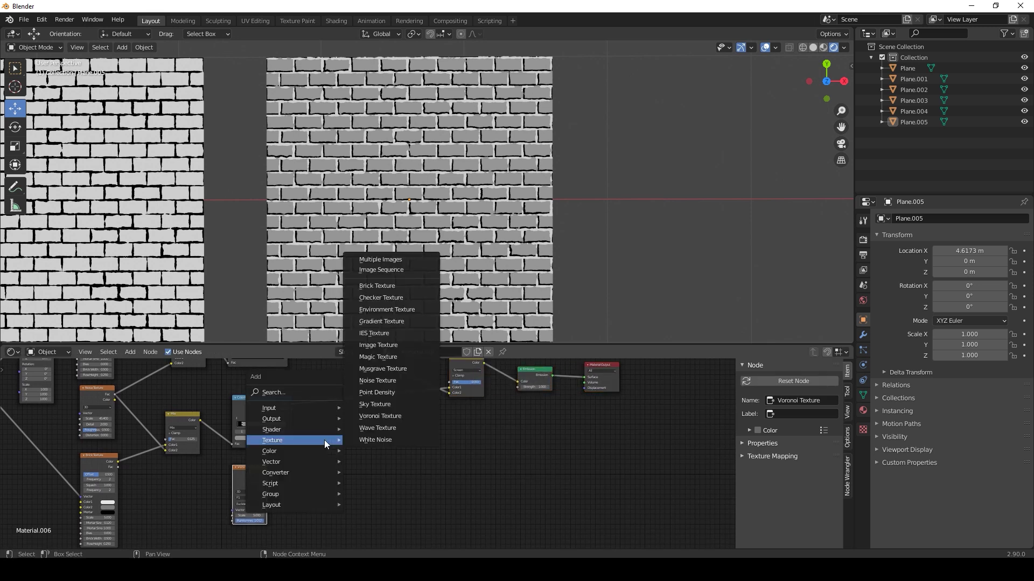
mouse_move(313, 451)
click(380, 509)
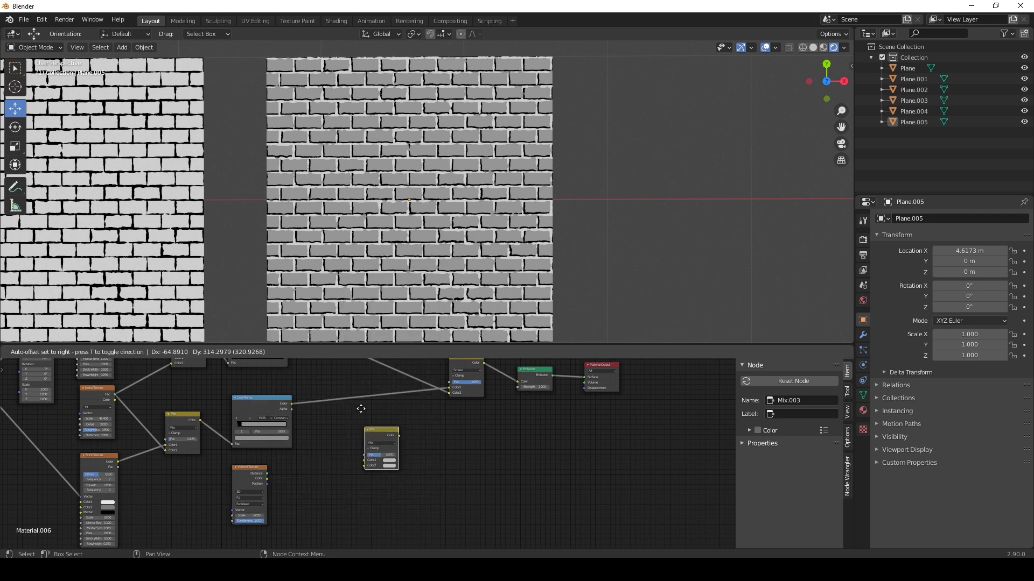
click(357, 388)
click(266, 474)
drag(266, 474, 357, 426)
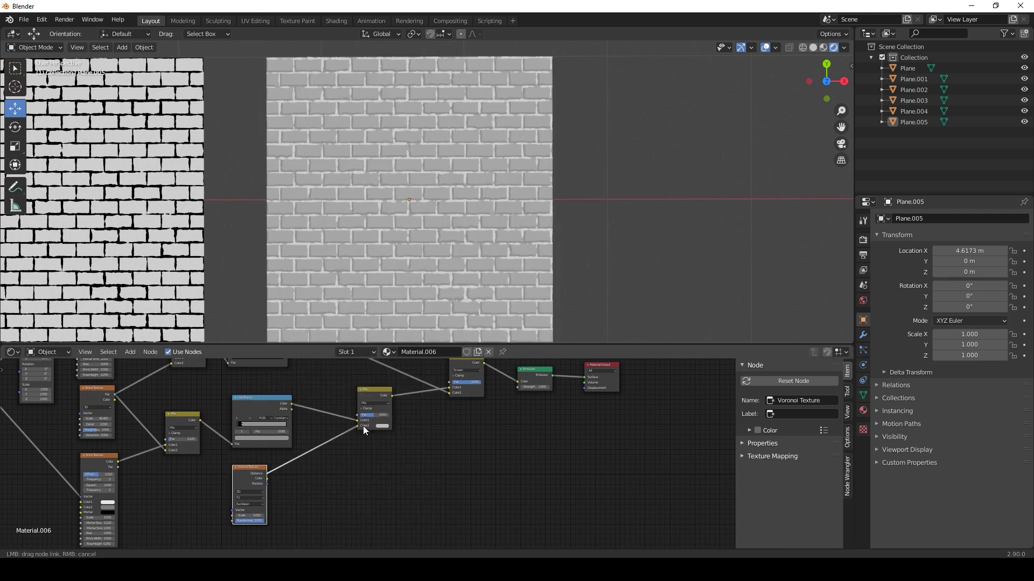
Reposition the Voronoi Texture node and feed the Mix node's Color2 from its Color output instead
scroll(367, 454, up, 5)
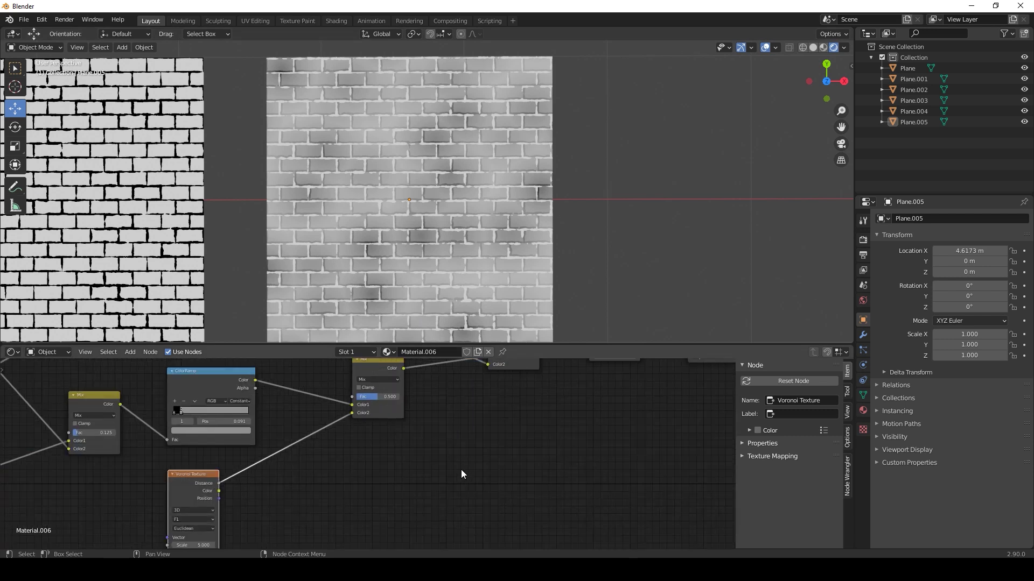
middle_drag(369, 448, 402, 423)
drag(236, 449, 223, 454)
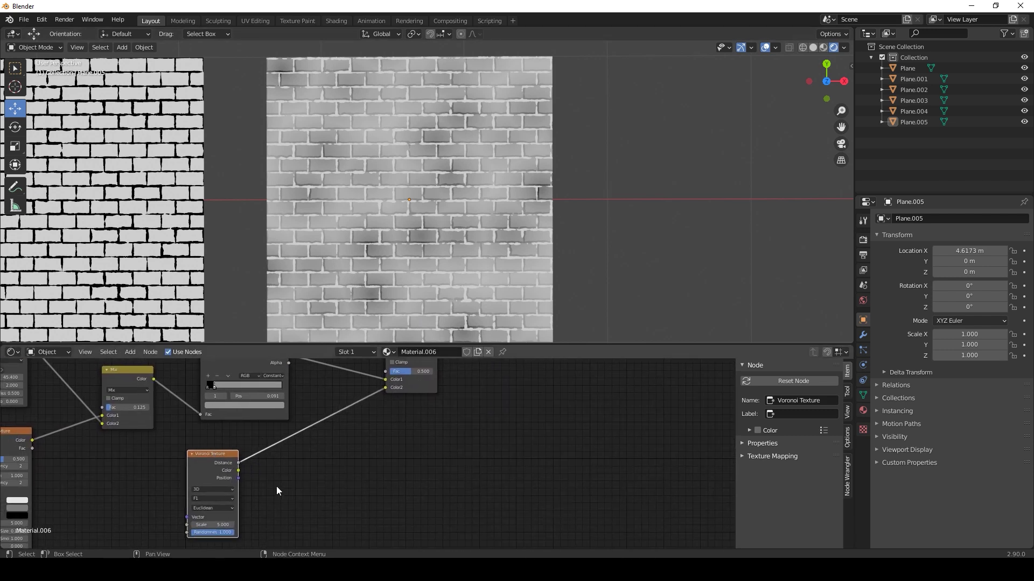
drag(238, 471, 386, 388)
Insert a ColorRamp between the Voronoi Texture's Color output and the Mix node's Color2 input
key(shift+a)
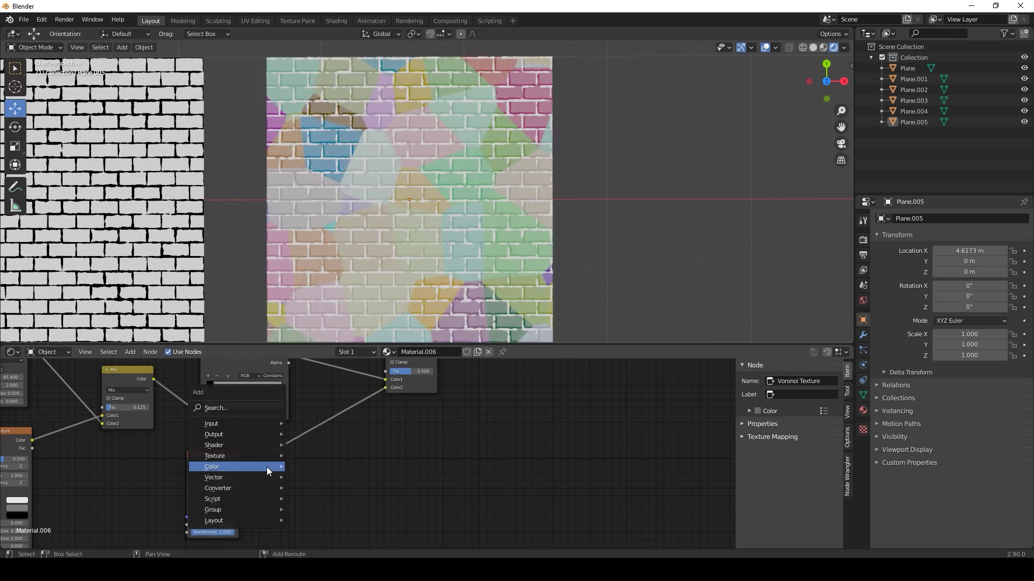
mouse_move(258, 489)
click(309, 345)
click(287, 415)
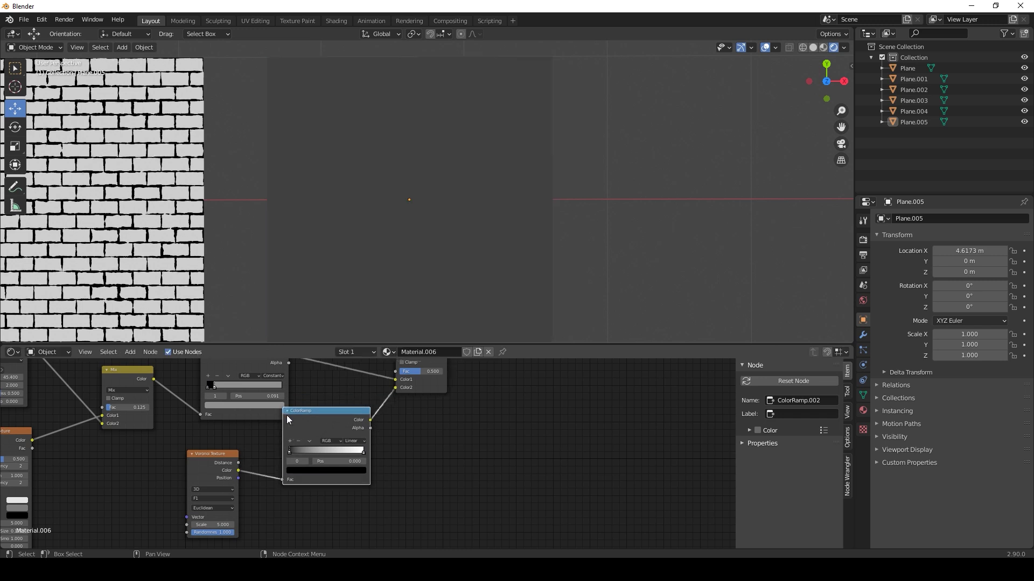
Increase the Voronoi ColorRamp's contrast by moving the black stop towards the middle and the white stop to 0.723
drag(290, 451, 348, 452)
middle_drag(291, 469, 297, 457)
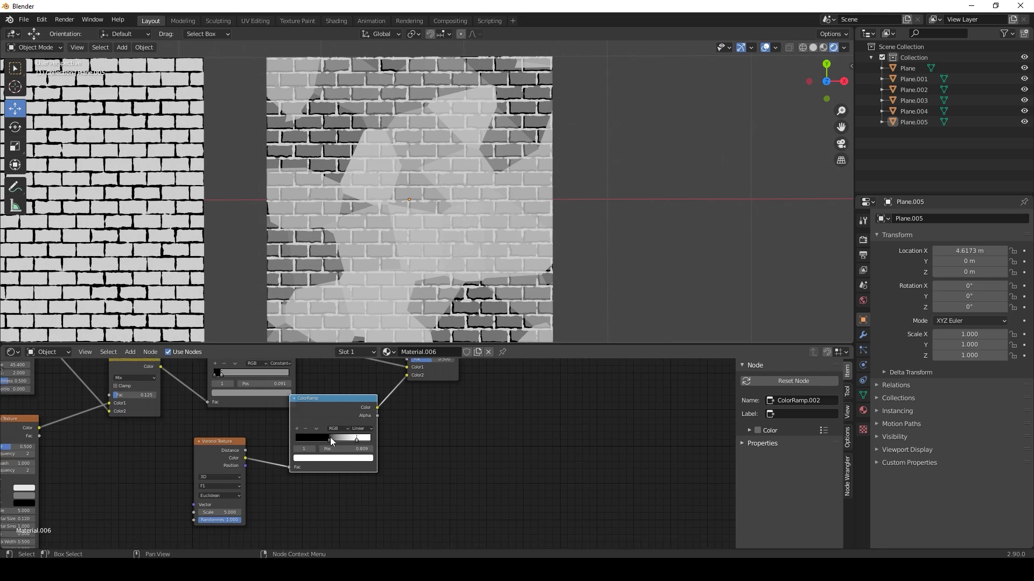
drag(330, 438, 351, 442)
middle_drag(443, 418, 437, 448)
middle_drag(238, 508, 258, 462)
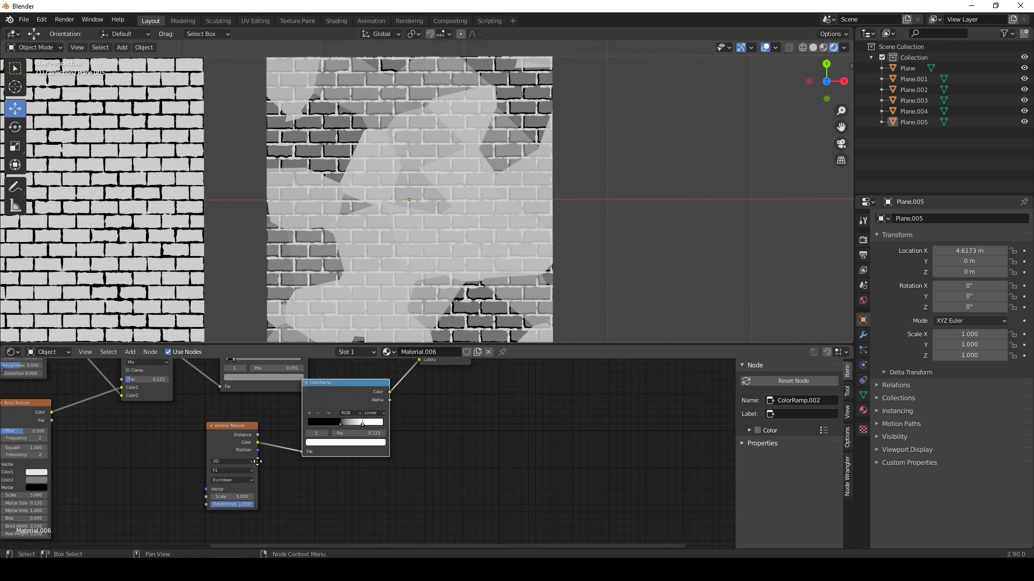
Set the Voronoi Texture's Scale to about 22.4 and the Mix node's factor to 0.142
drag(226, 497, 276, 497)
middle_drag(422, 431, 428, 454)
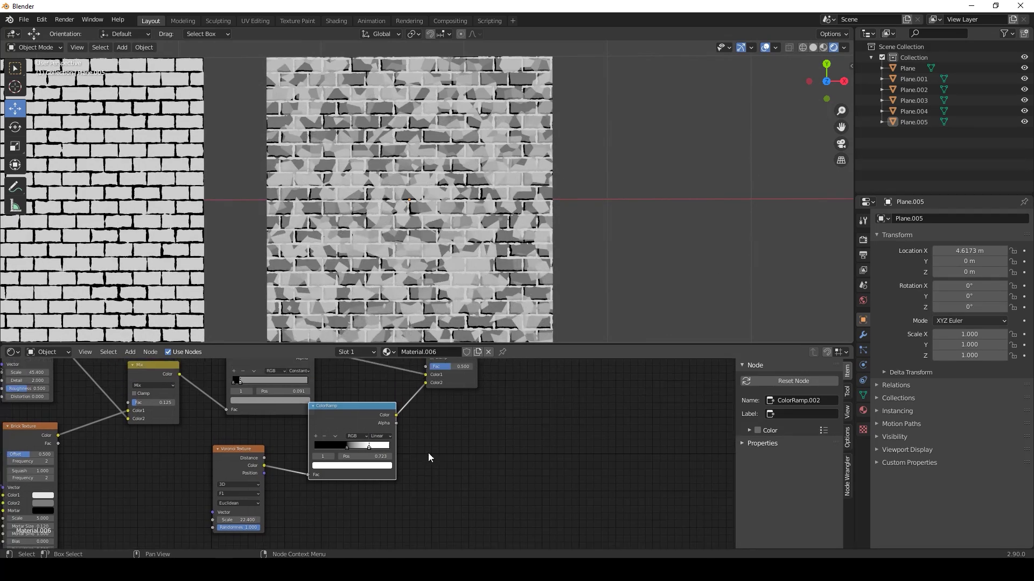
drag(454, 366, 436, 367)
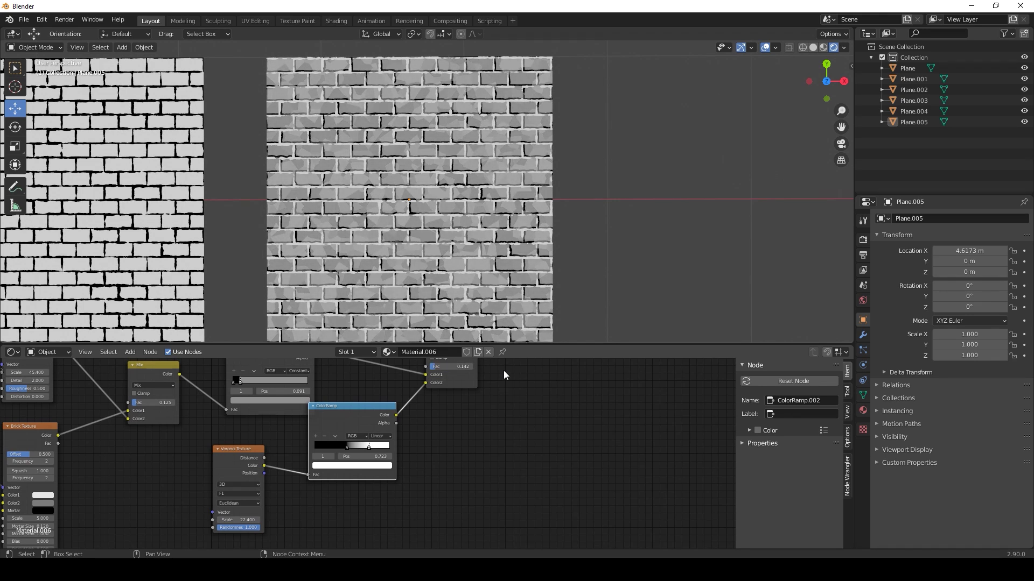
Switch the Voronoi Mix node's blend mode to Soft Light and set its factor to 0.425
middle_drag(504, 371, 503, 388)
click(452, 366)
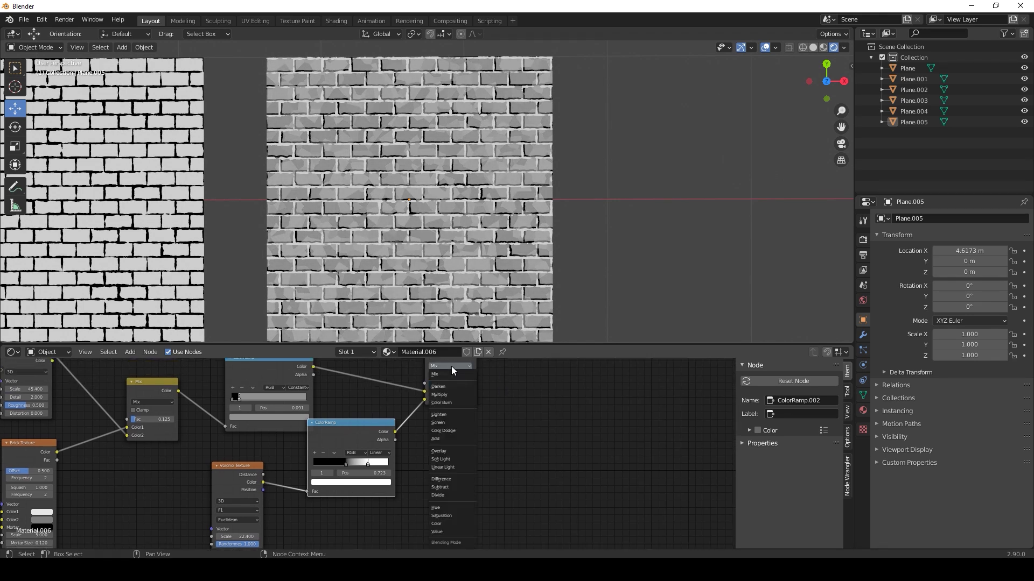
click(457, 460)
middle_drag(512, 376, 519, 378)
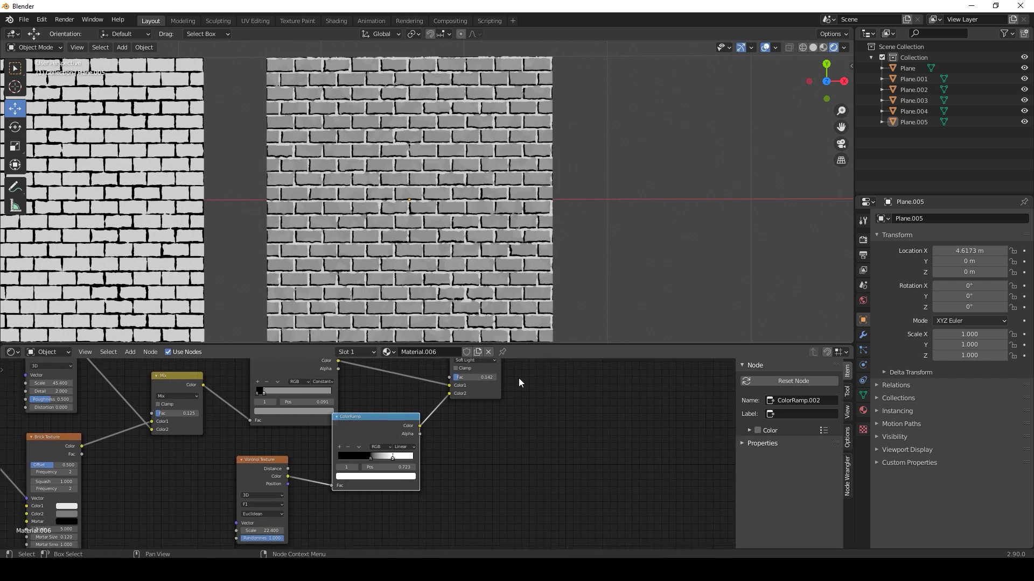
drag(469, 377, 481, 377)
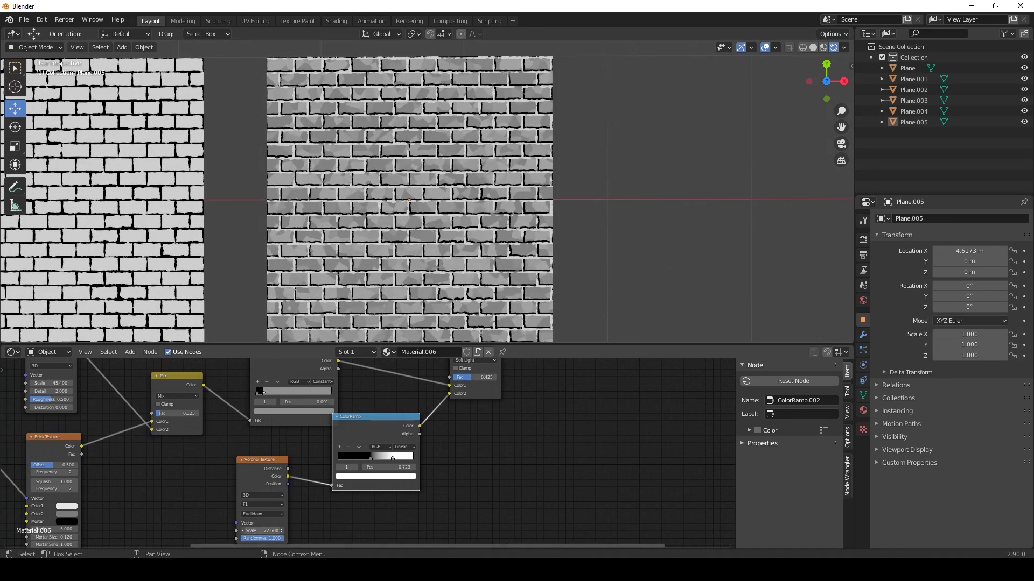
Set the Voronoi Texture's Scale to 23 and inspect the brick wall up close
drag(264, 531, 267, 531)
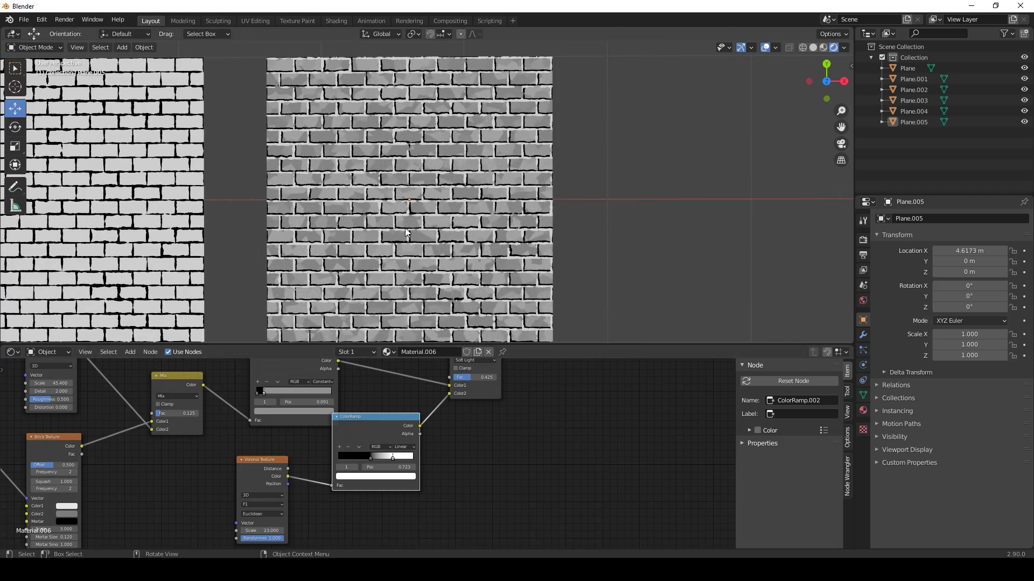
scroll(407, 232, up, 4)
scroll(377, 269, down, 4)
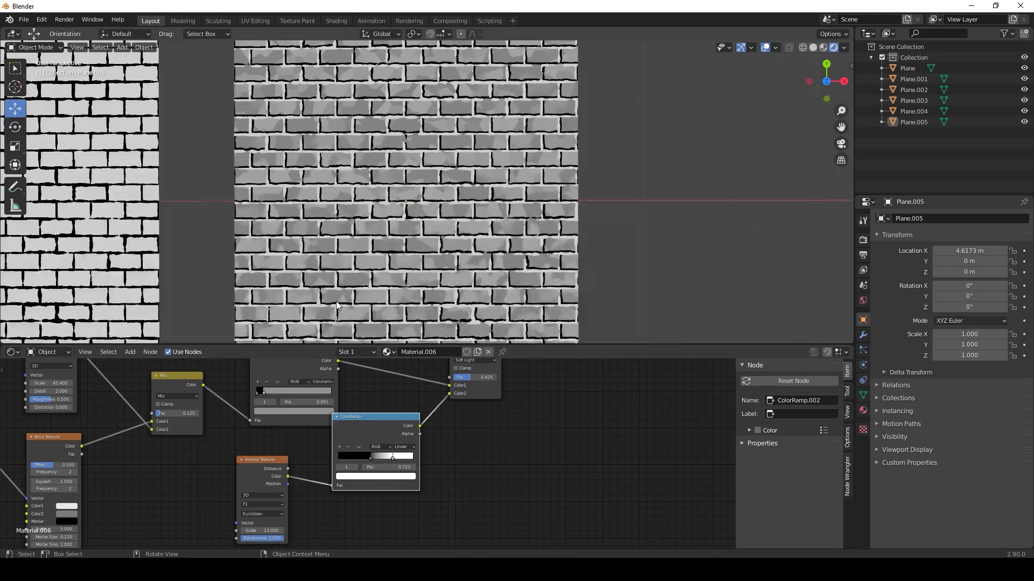
Move the Voronoi Texture node away from its ColorRamp and switch its feature to Smooth F1 with Smoothness 1
scroll(325, 426, down, 2)
drag(293, 421, 279, 422)
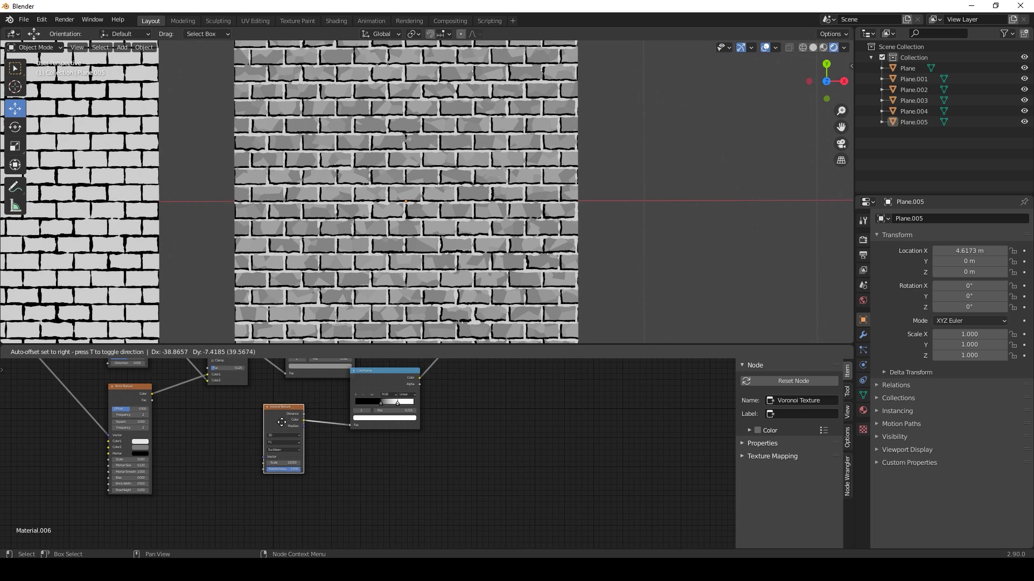
click(195, 455)
middle_drag(214, 467, 273, 455)
click(335, 399)
scroll(335, 401, up, 4)
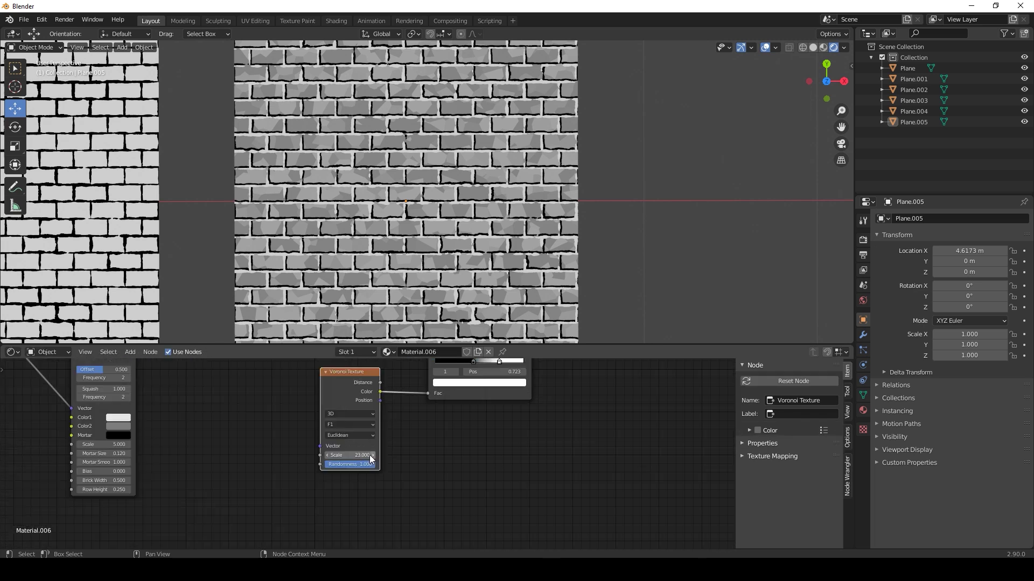
click(332, 403)
click(325, 455)
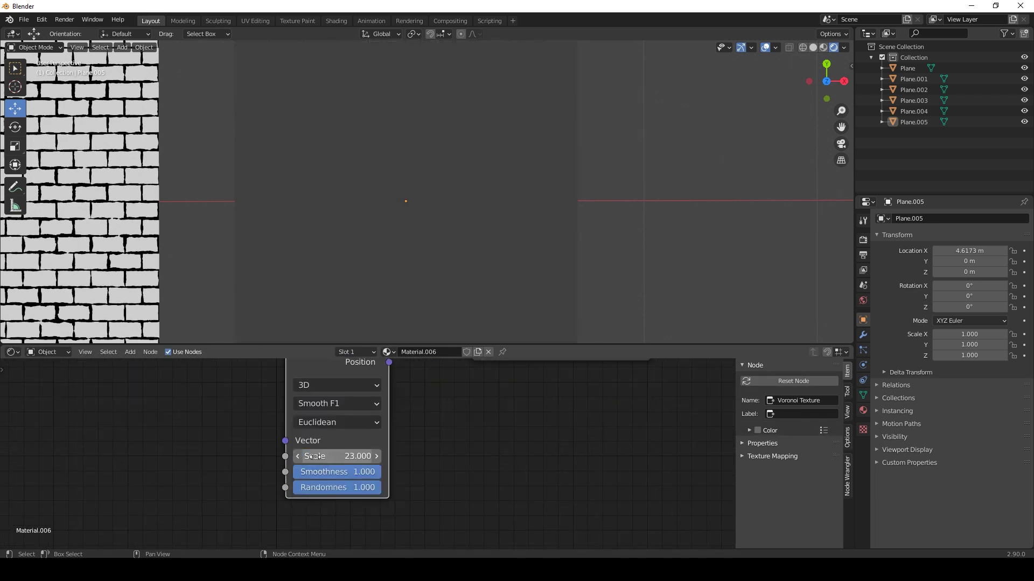
scroll(248, 459, down, 2)
middle_drag(220, 457, 315, 439)
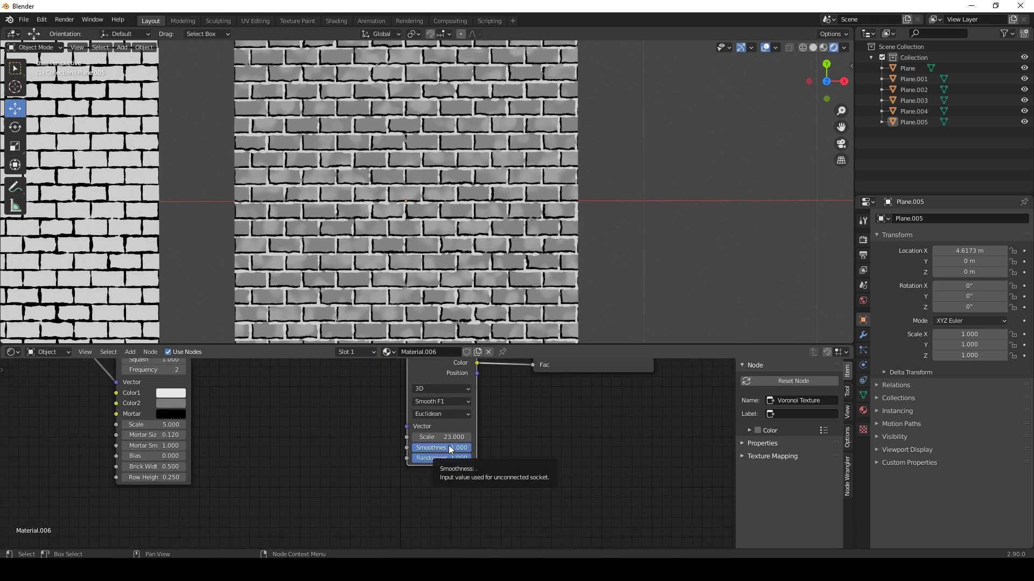
mouse_move(448, 446)
mouse_down()
mouse_move(390, 446)
mouse_move(451, 447)
mouse_up()
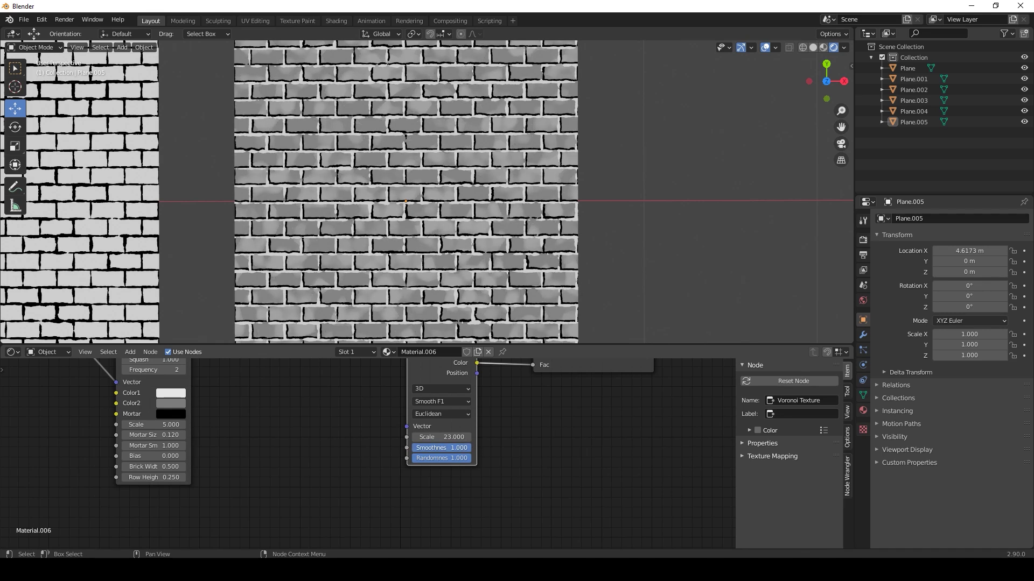
Add a Noise Texture, connect its Fac output to the Voronoi Smoothness input, and place it below the Brick Texture
key(shift+a)
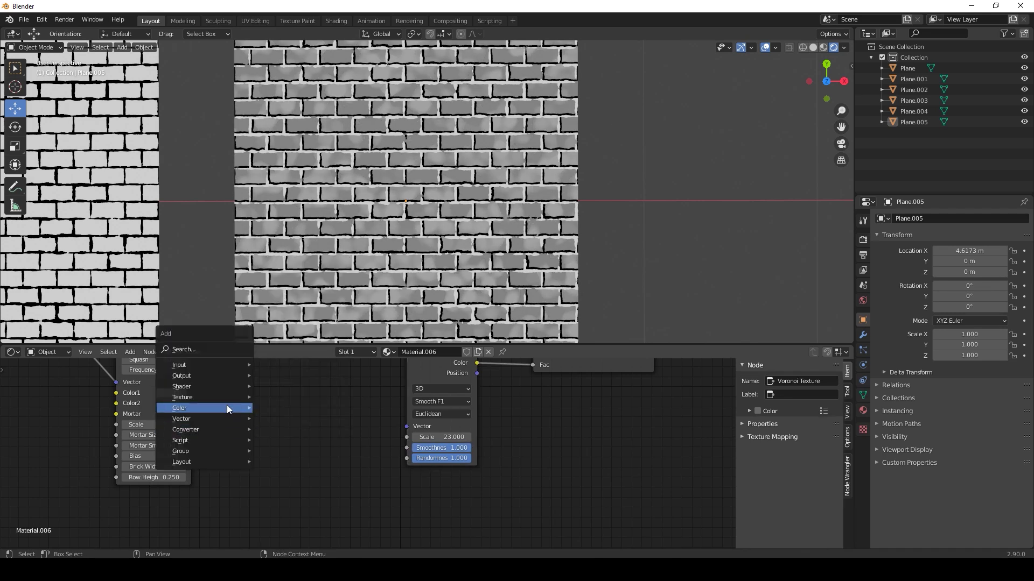
mouse_move(225, 398)
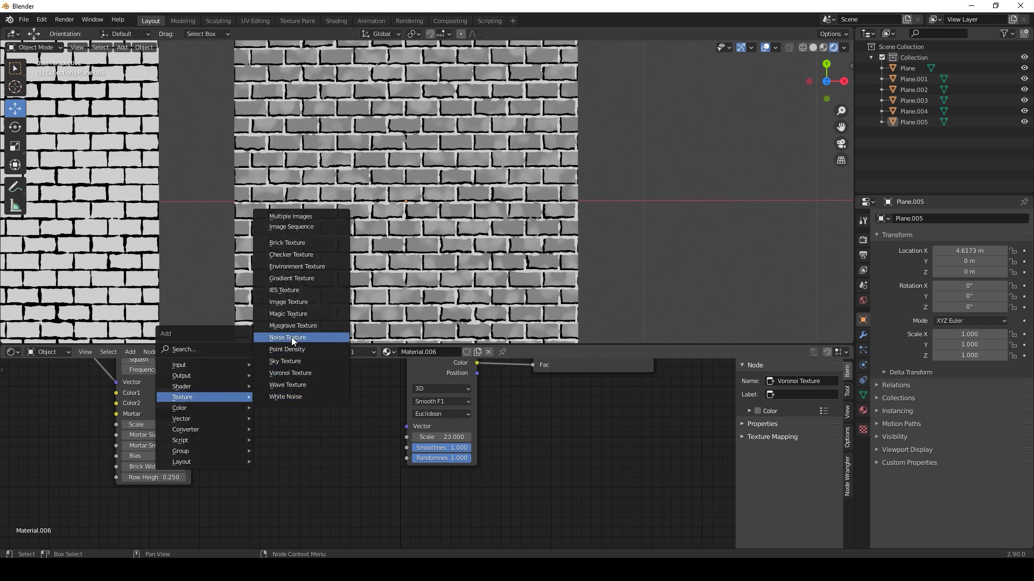
click(292, 337)
click(235, 403)
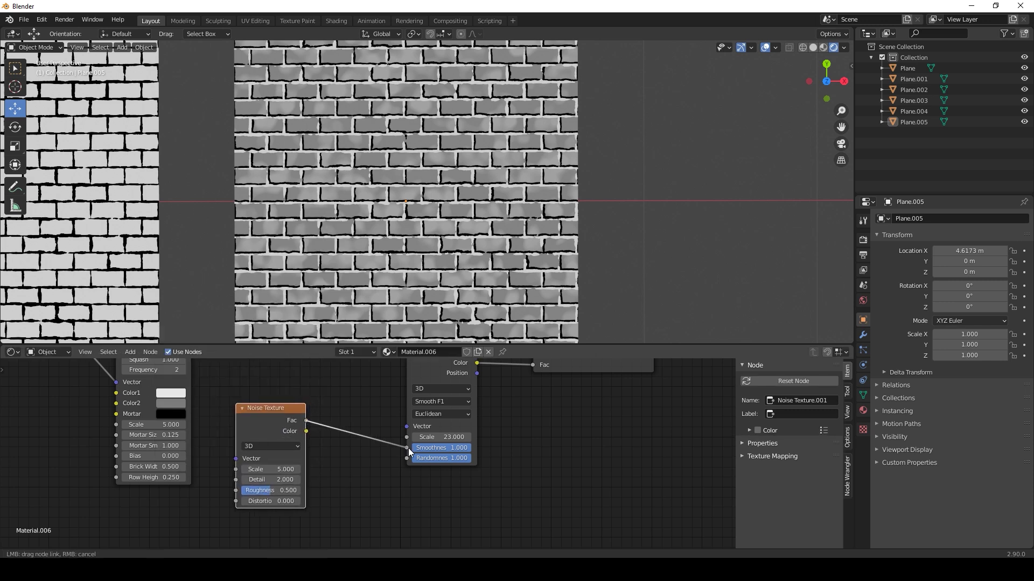
drag(408, 448, 408, 448)
drag(270, 419, 138, 516)
Insert a ColorRamp between the new Noise Texture's Fac output and the Voronoi Smoothness input
key(shift+a)
mouse_move(273, 516)
click(338, 374)
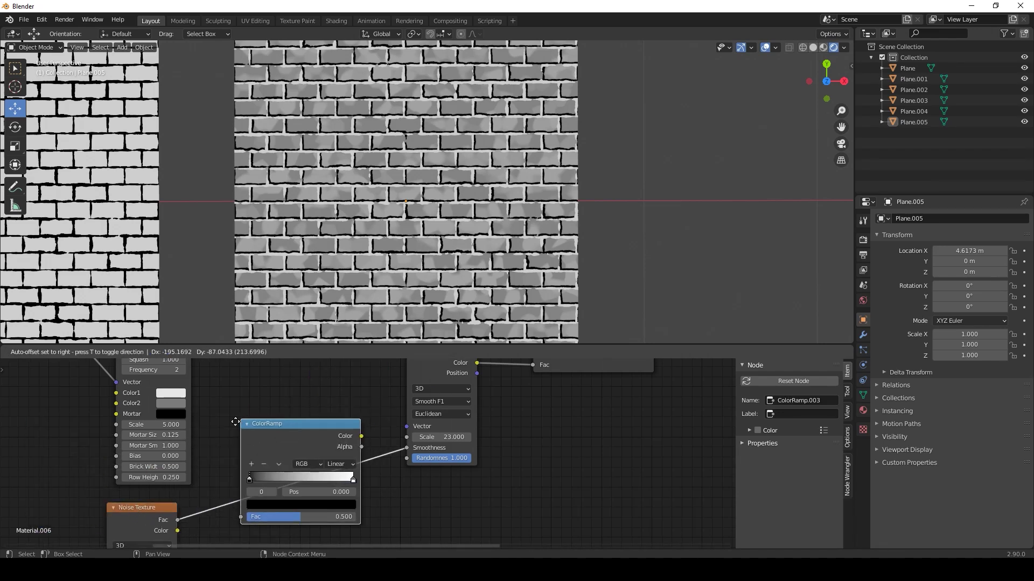
click(233, 423)
Set the smoothness ColorRamp's black stop to 0.359 and its white stop to 0.695
drag(244, 481, 333, 483)
drag(182, 481, 273, 479)
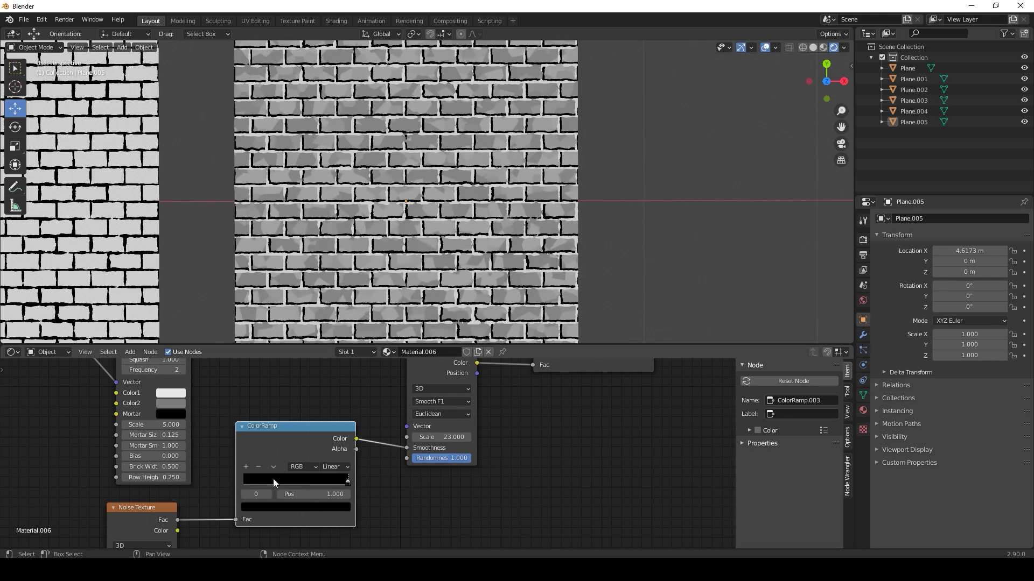
mouse_move(210, 482)
mouse_down()
mouse_move(181, 483)
mouse_move(220, 482)
mouse_up()
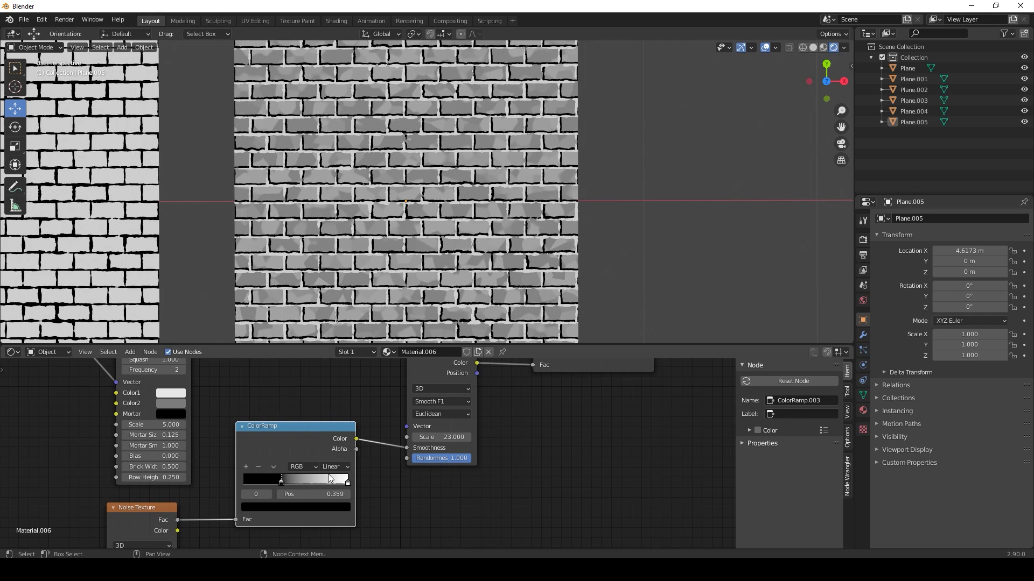
drag(347, 481, 313, 482)
Set the Scale of the Noise Texture driving the Voronoi smoothness to 124.5
scroll(312, 482, down, 4)
middle_drag(293, 511, 310, 461)
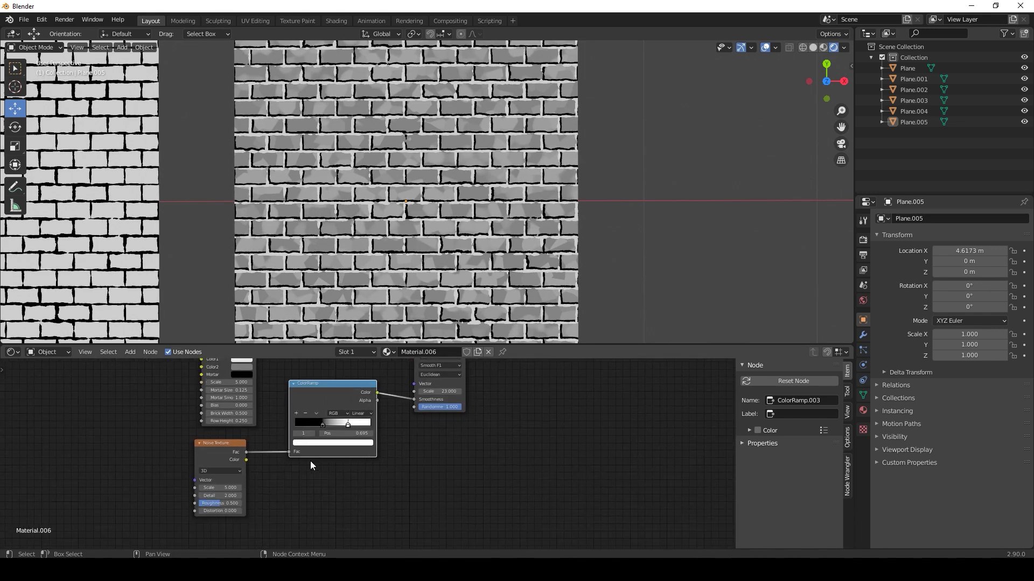
scroll(213, 493, up, 1)
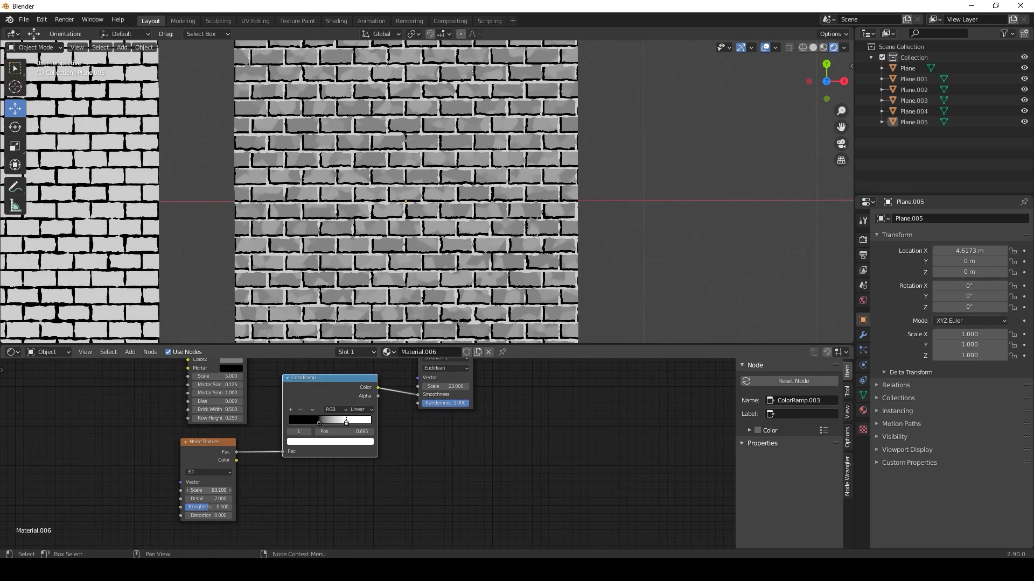
scroll(449, 229, up, 7)
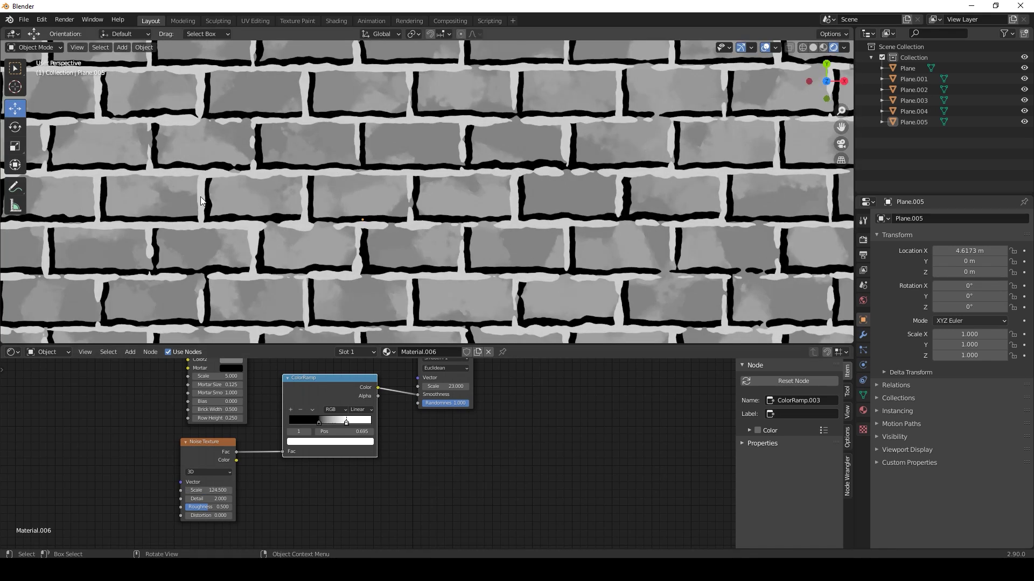
Readjust the smoothness ColorRamp's stops, setting the white stop's position to 1
mouse_move(318, 423)
mouse_down()
mouse_move(294, 423)
mouse_move(360, 426)
mouse_move(344, 431)
mouse_up()
click(341, 422)
scroll(458, 206, down, 5)
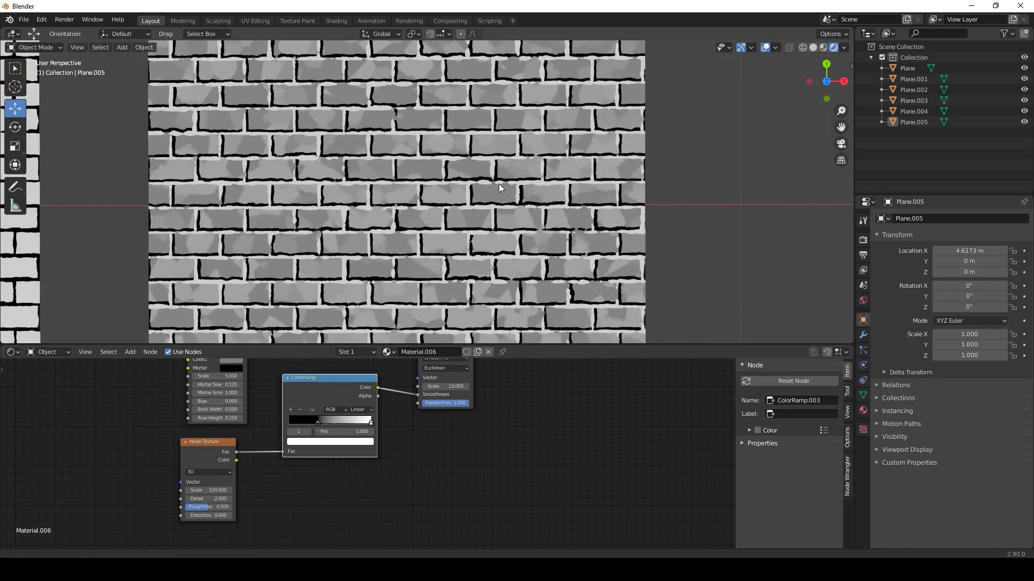
shift+middle_drag(503, 174, 497, 225)
scroll(496, 225, down, 3)
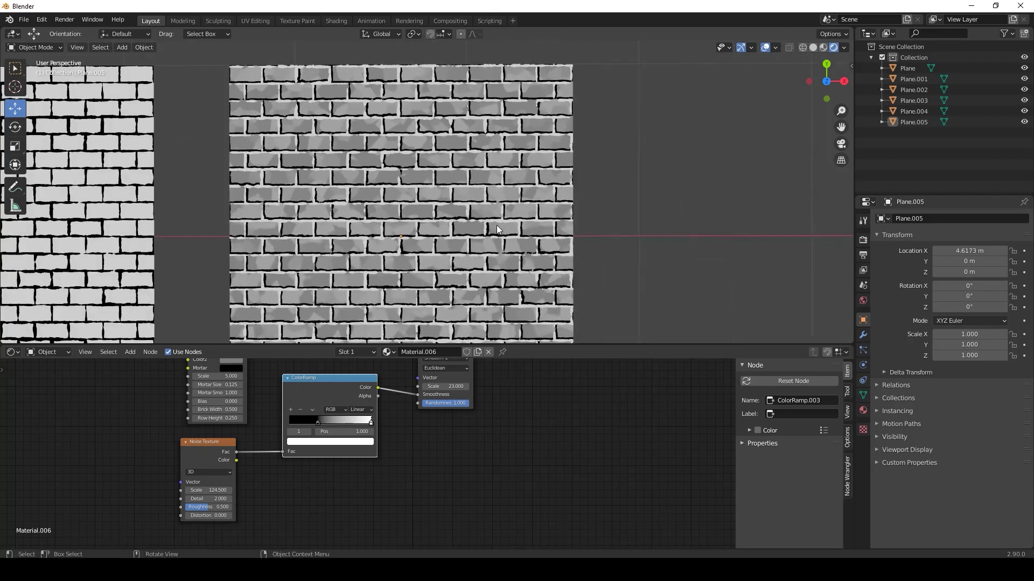
Compare the finished grey brick wall with the neighbouring brick planes and review its node setup
scroll(480, 240, down, 3)
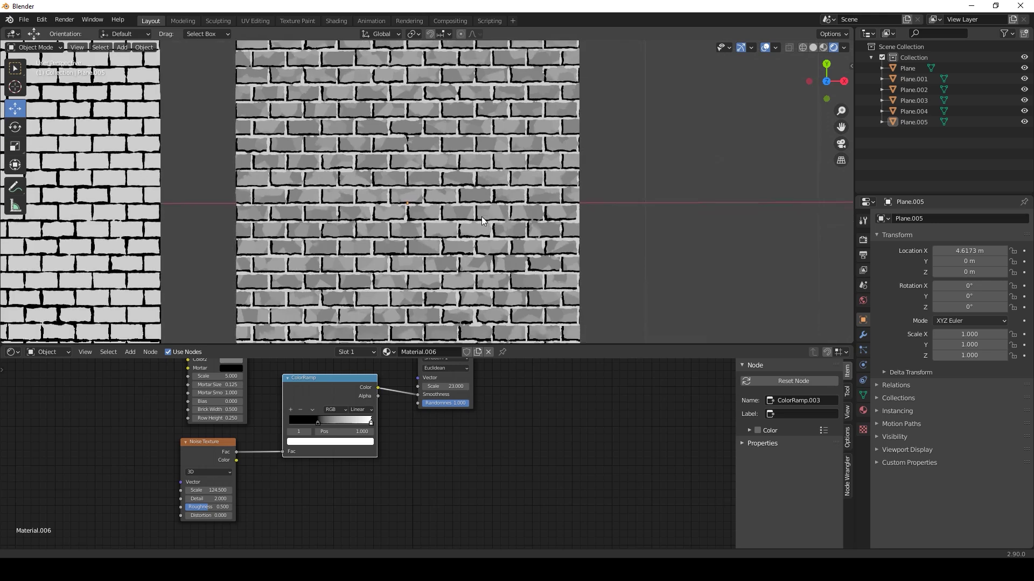
shift+middle_drag(353, 211, 506, 246)
scroll(738, 222, down, 4)
scroll(507, 262, up, 7)
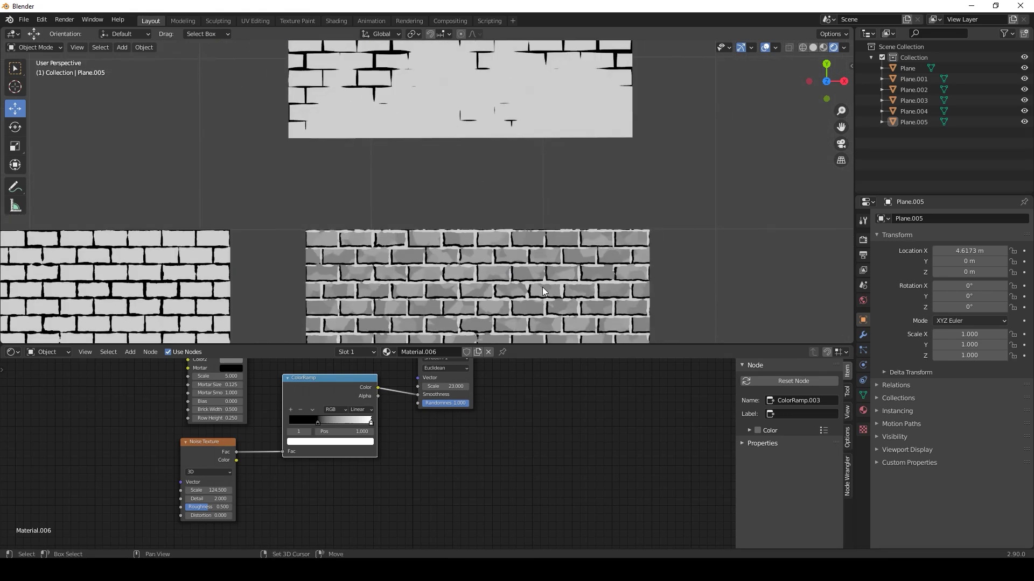
shift+middle_drag(541, 287, 422, 78)
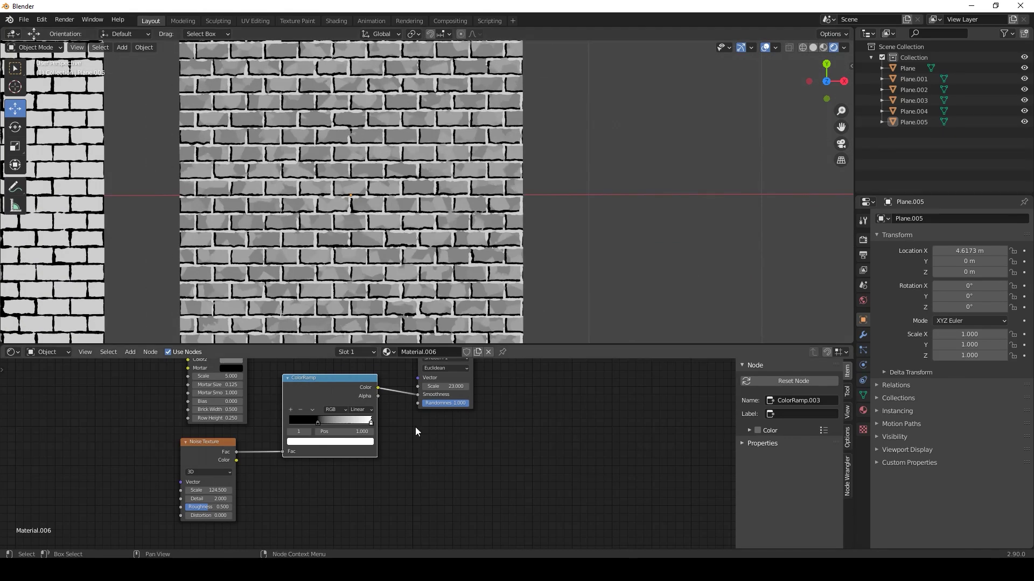
scroll(393, 441, down, 3)
middle_drag(419, 434, 360, 526)
middle_drag(463, 497, 396, 460)
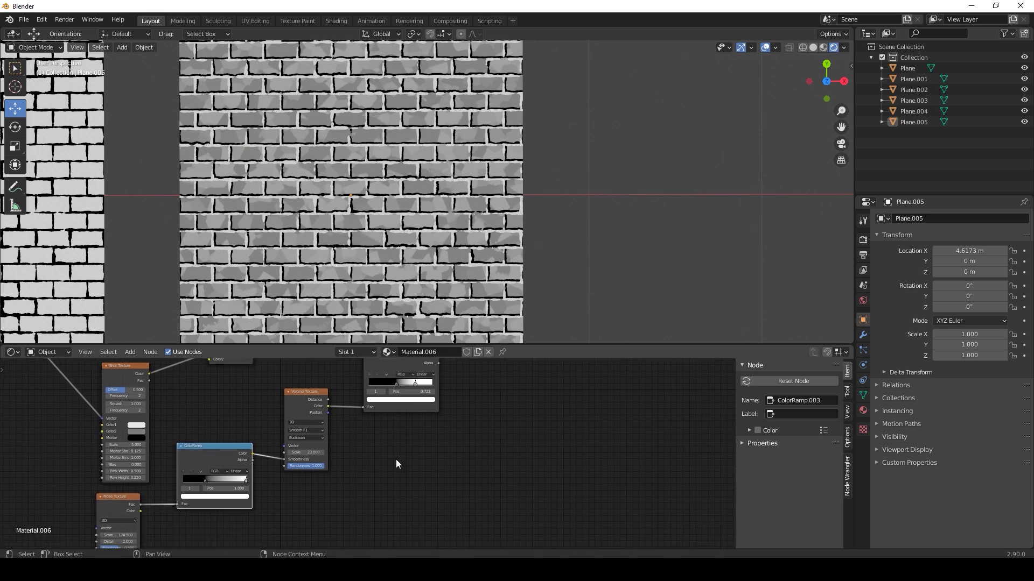
Add a mesh plane and move it along X to about 7.46 m, beside the grey brick wall
scroll(511, 273, down, 2)
shift+middle_drag(657, 258, 400, 261)
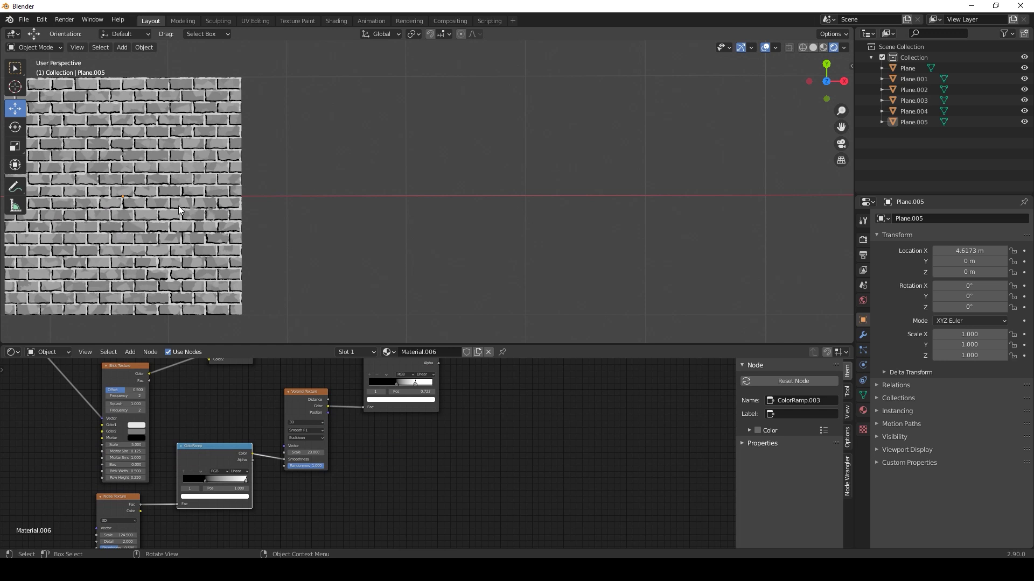
click(120, 48)
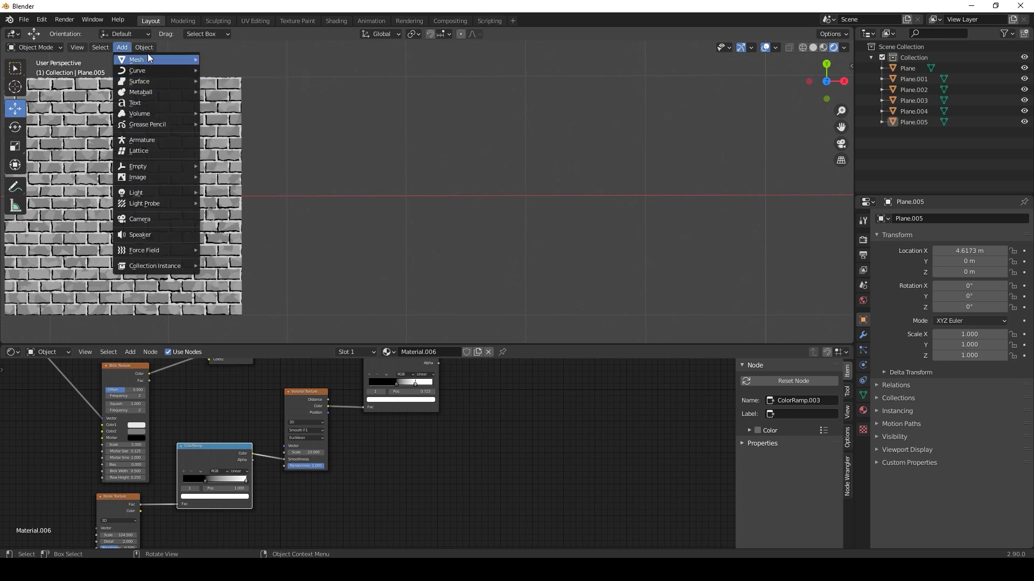
click(143, 48)
mouse_move(127, 53)
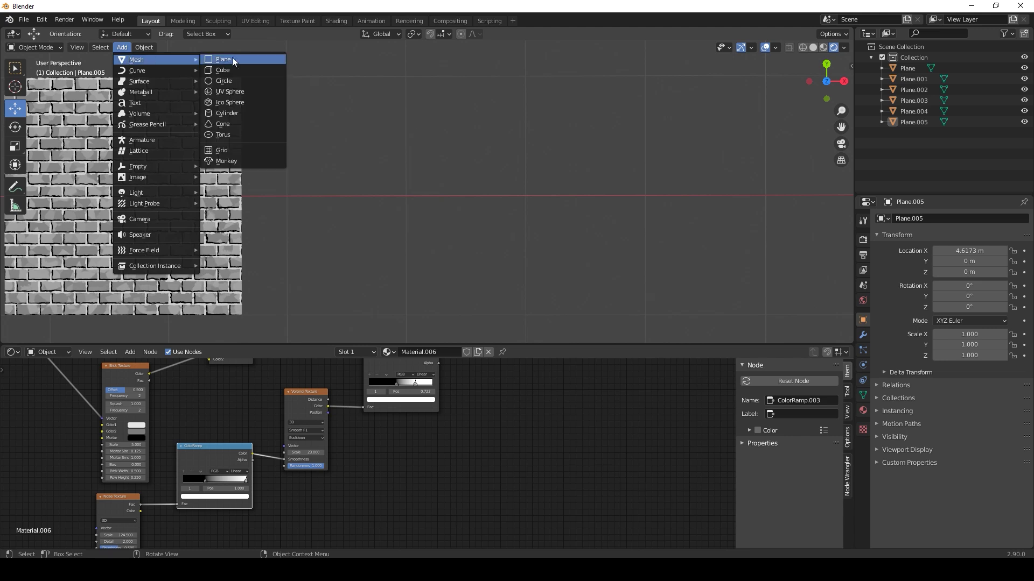
click(232, 58)
scroll(370, 137, down, 5)
drag(127, 196, 478, 211)
Create a new material for the newly added plane
click(447, 352)
click(479, 319)
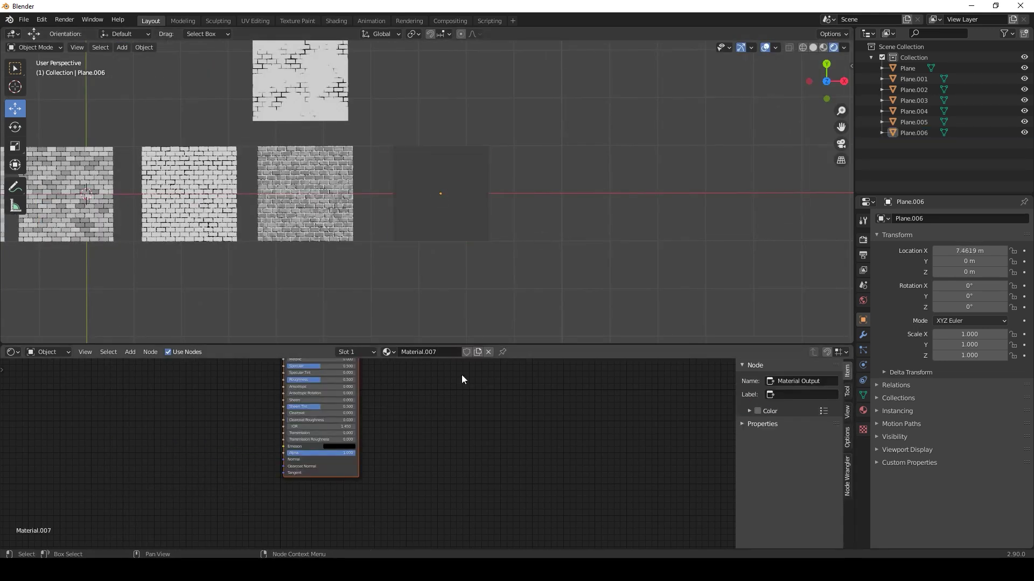
Replace the new material's default shader with an Emission node connected to the Material Output's Surface
middle_drag(459, 387, 468, 462)
drag(399, 386, 480, 383)
click(340, 376)
key(x)
key(shift+a)
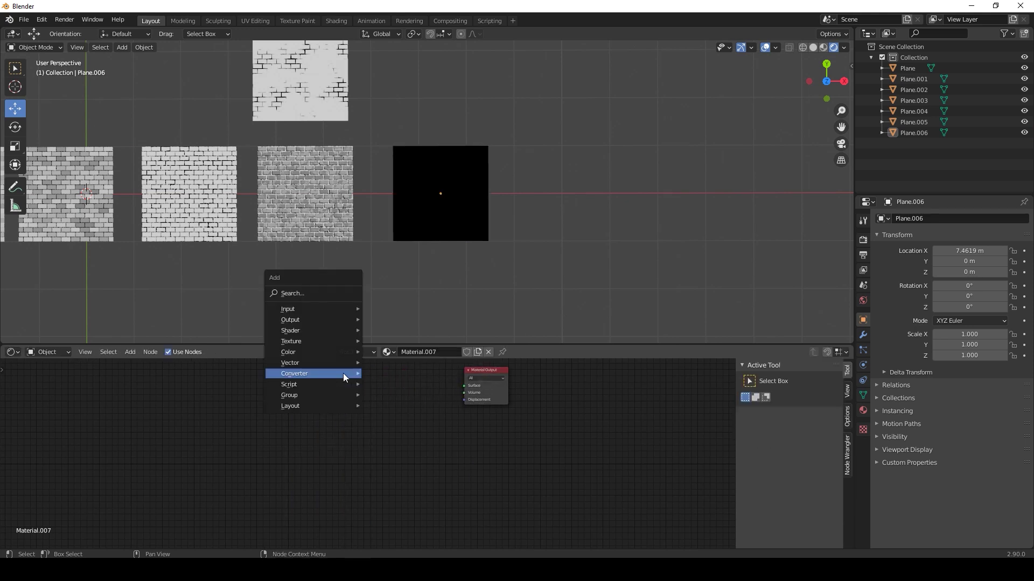
mouse_move(322, 331)
click(411, 354)
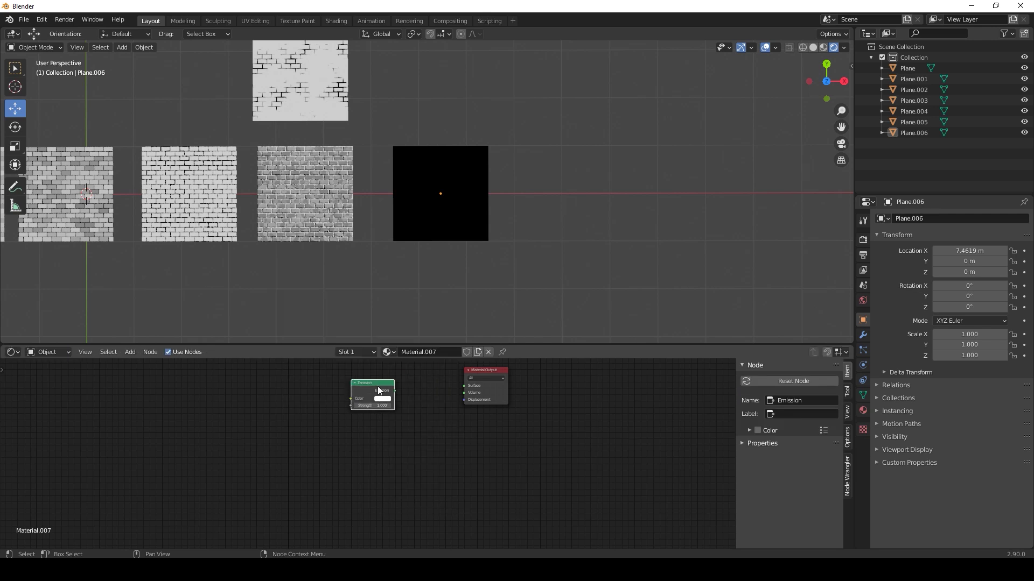
drag(468, 391, 466, 388)
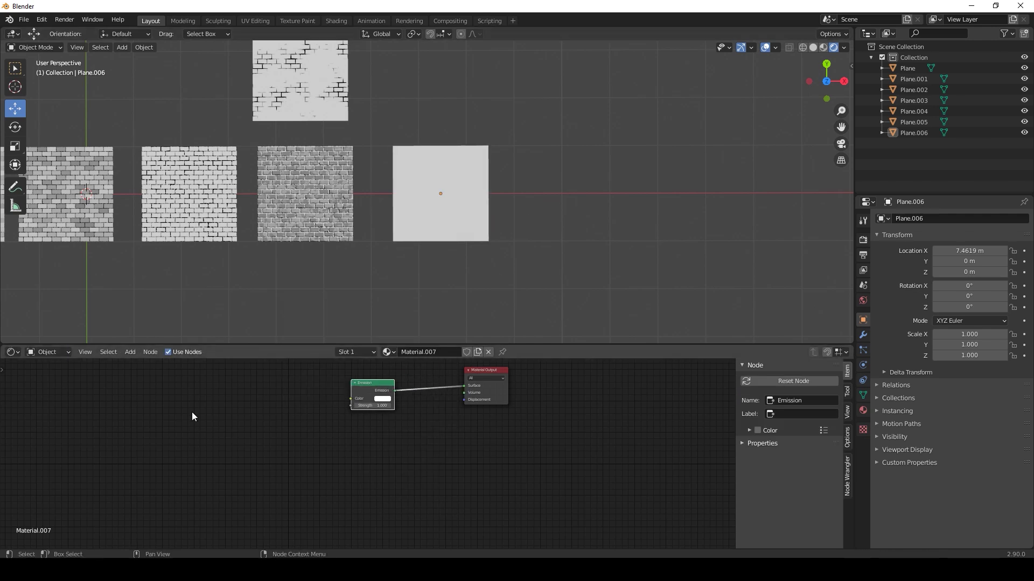
Add a Voronoi Texture and connect its Color output to the Emission node's Color
key(shift+a)
mouse_move(259, 401)
click(331, 379)
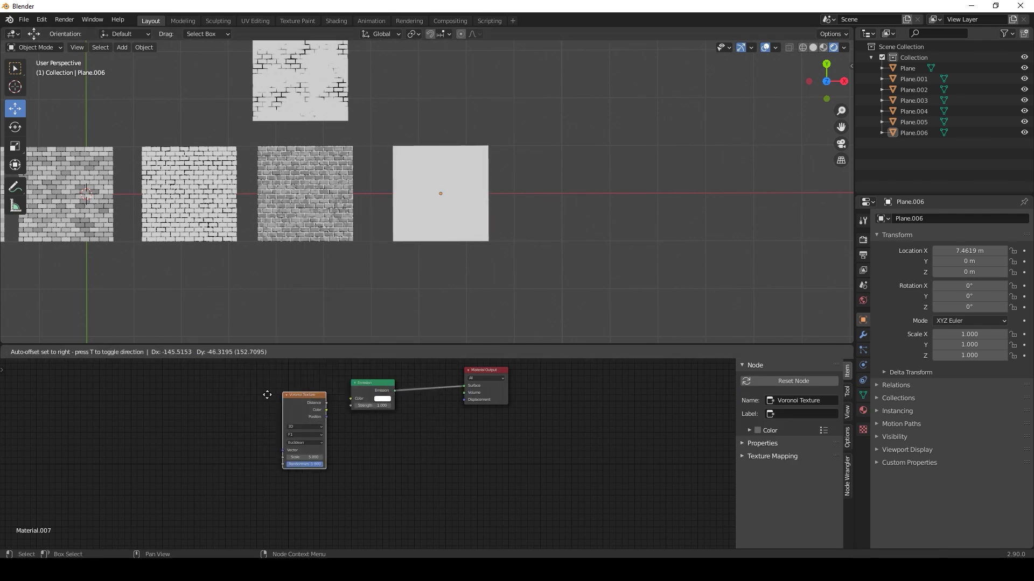
drag(271, 401, 350, 398)
scroll(259, 430, up, 6)
scroll(246, 403, down, 4)
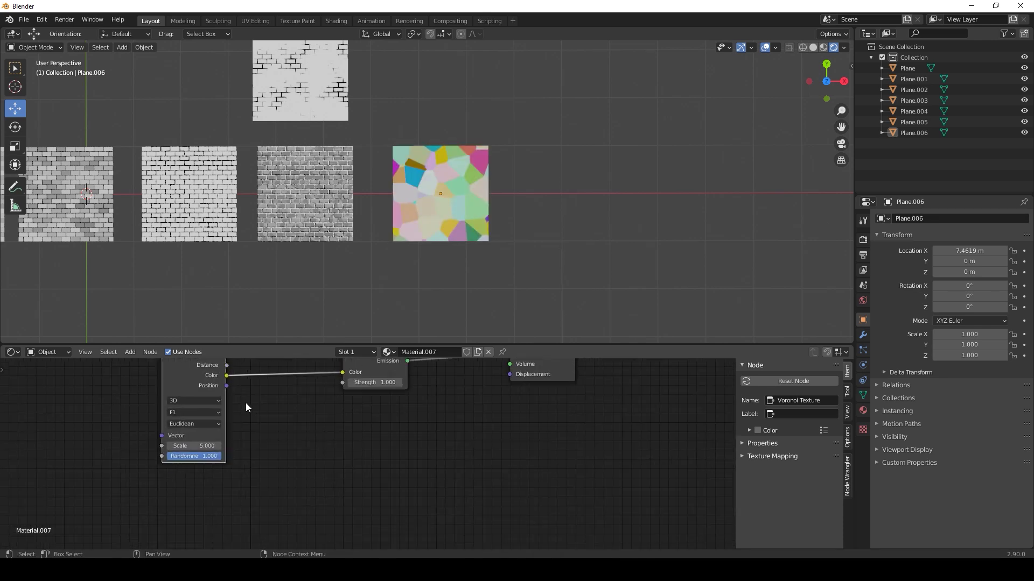
Set the Voronoi Texture's Scale to 20
middle_drag(251, 405, 297, 424)
click(279, 466)
text(20)
key(Return)
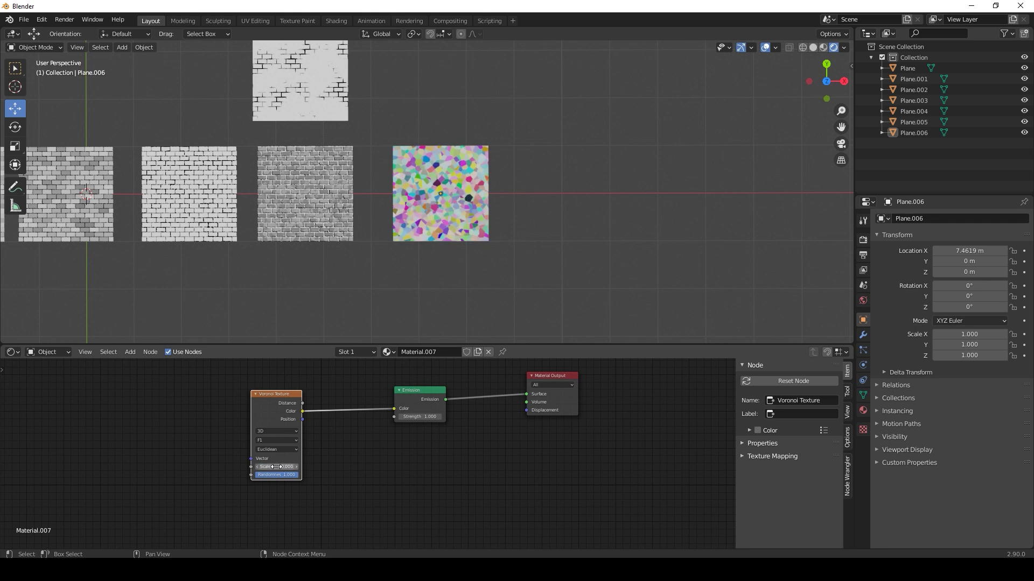
scroll(540, 244, up, 5)
Move the Voronoi Texture aside and insert a ColorRamp between it and the Emission node
drag(270, 414, 157, 431)
key(shift+a)
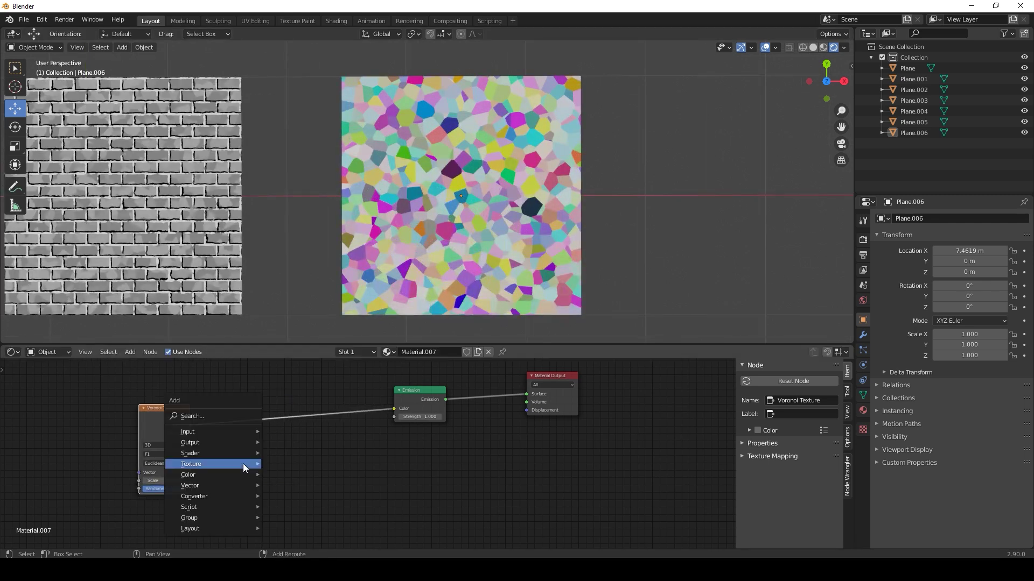
mouse_move(224, 496)
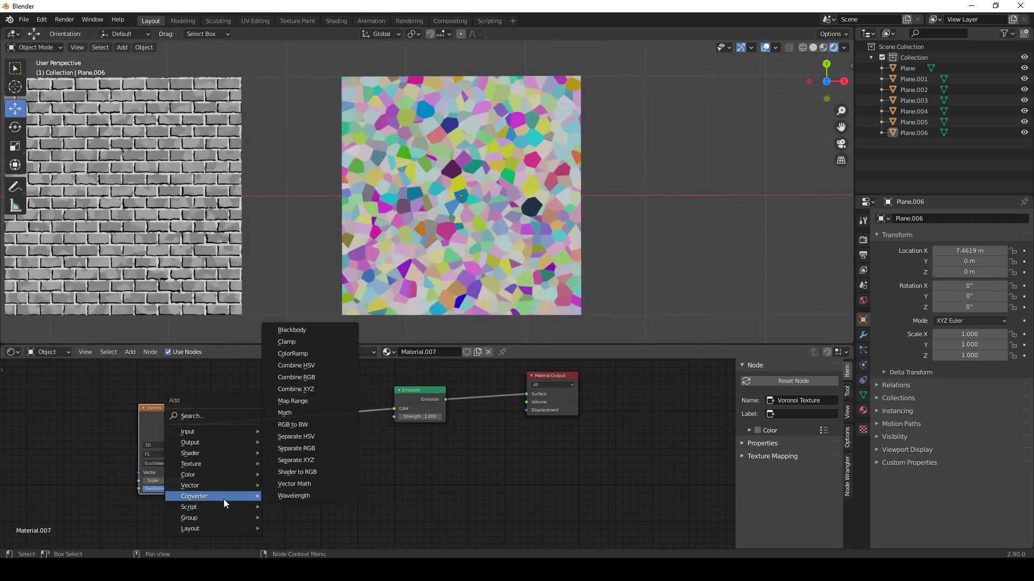
click(292, 354)
click(267, 386)
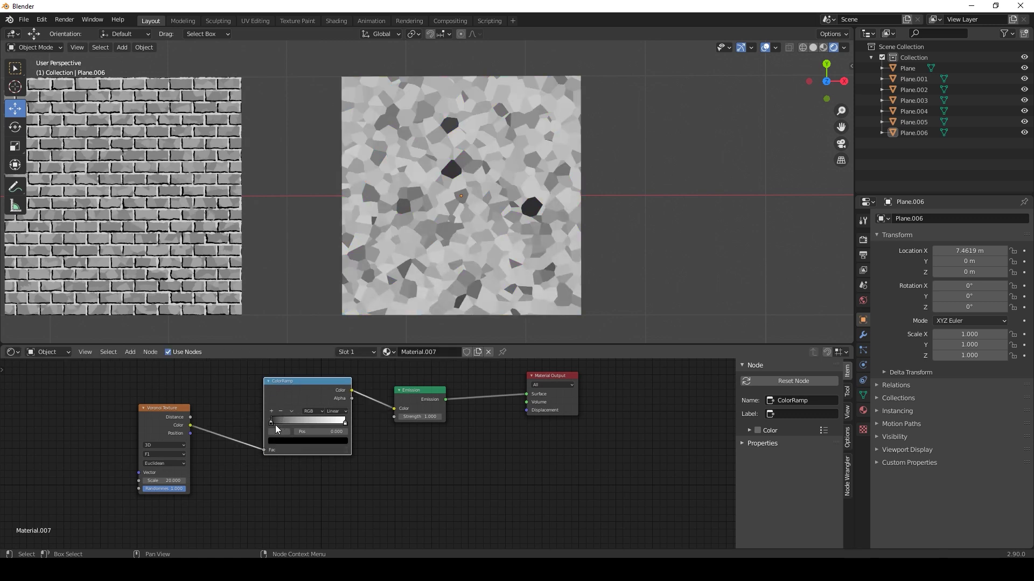
Switch the Voronoi Texture's feature output to Smooth F1
middle_drag(193, 452, 351, 440)
middle_drag(276, 466, 322, 437)
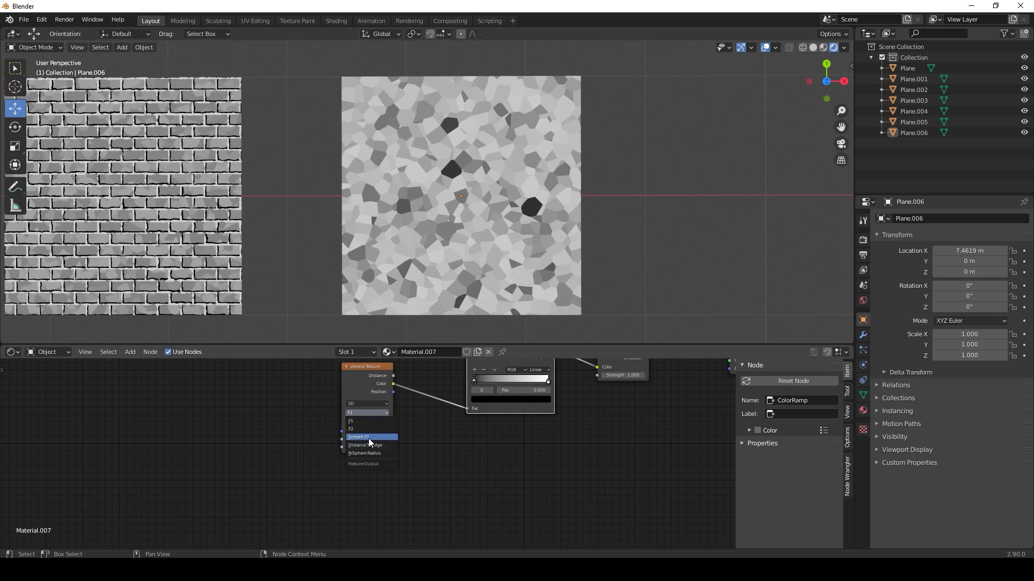
click(368, 437)
Add a second ColorRamp and connect its Color output to the Voronoi Texture's Smoothness input
key(shift+a)
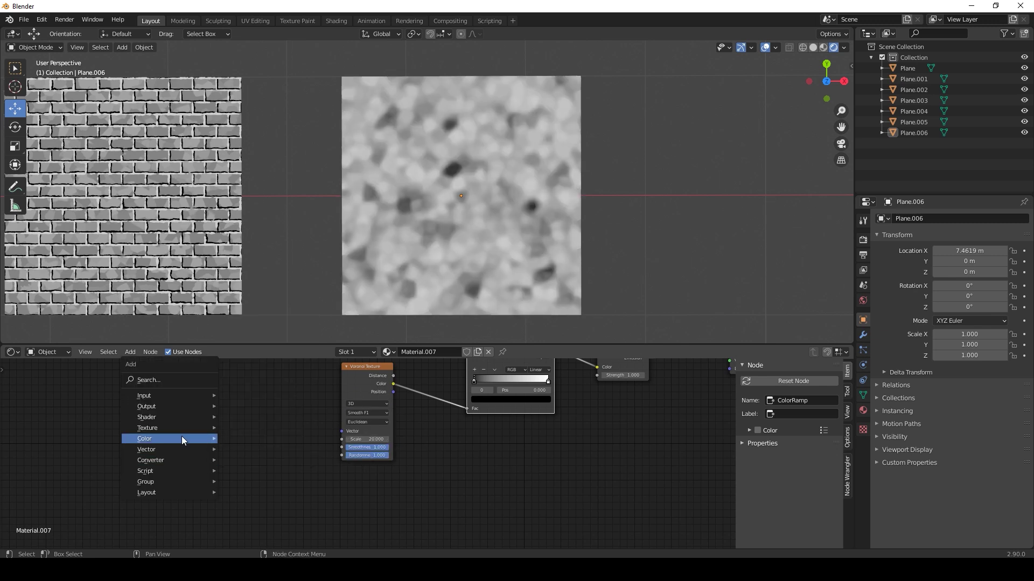
mouse_move(210, 463)
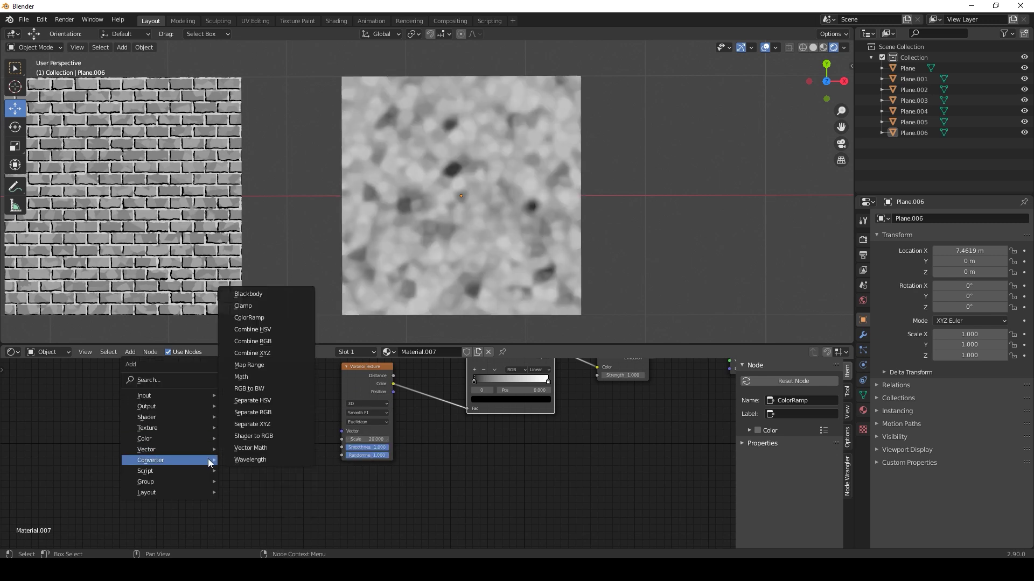
click(272, 319)
drag(312, 439, 345, 446)
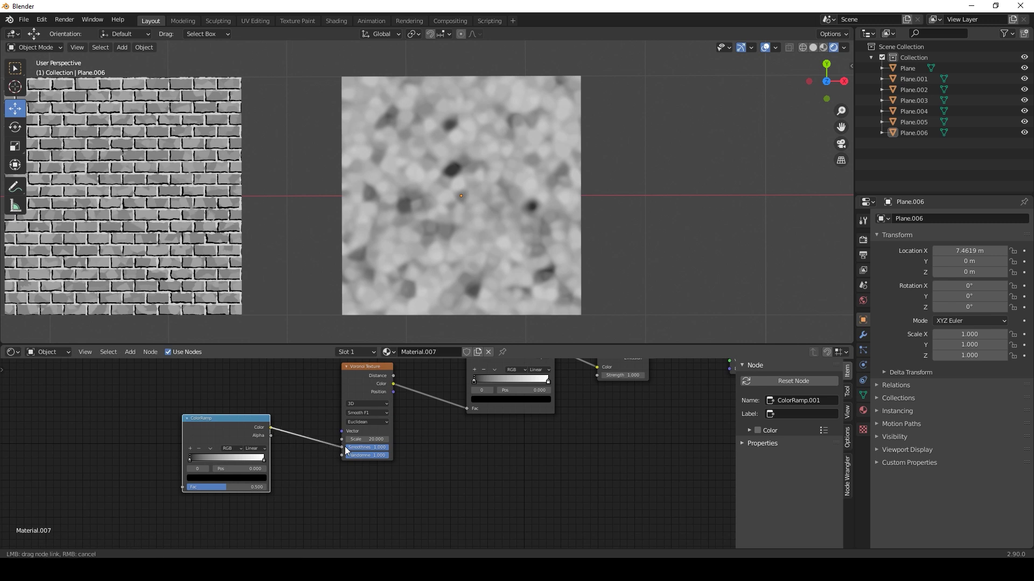
drag(210, 432, 189, 433)
Add a Noise Texture and connect its Fac output to the smoothness ColorRamp's Fac input
middle_drag(103, 438, 250, 432)
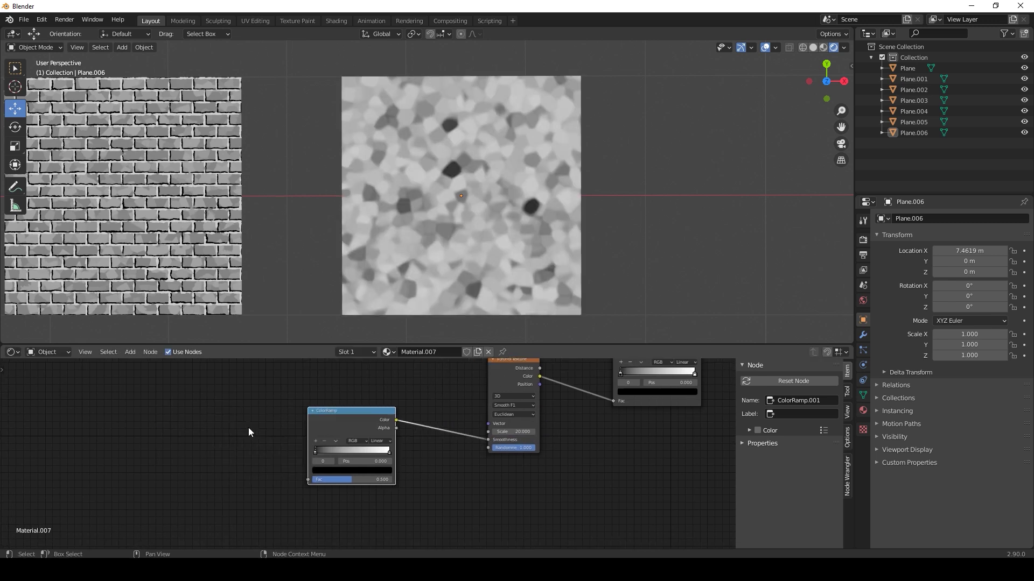
key(shift+a)
mouse_move(135, 414)
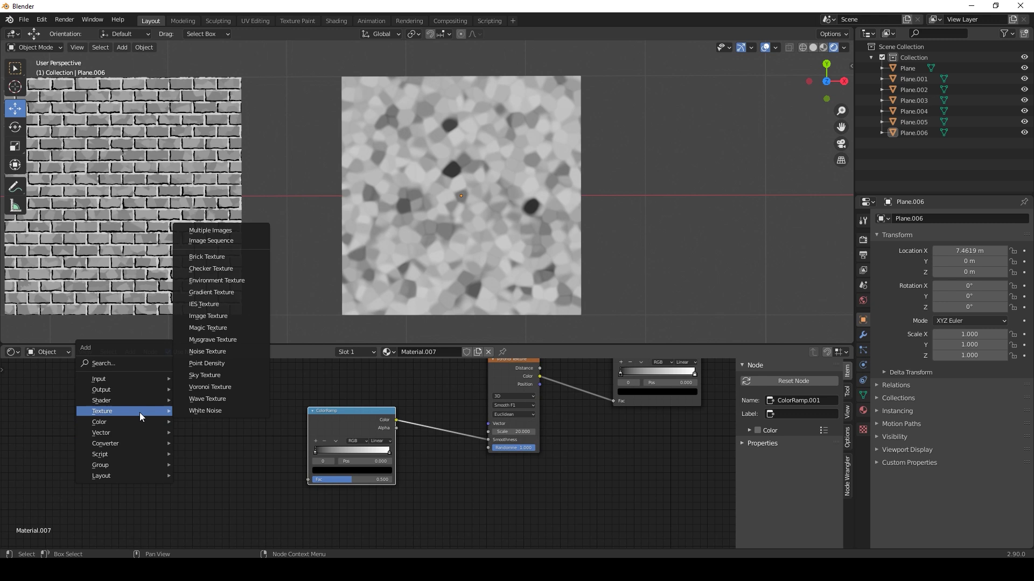
click(208, 351)
click(261, 457)
drag(264, 456, 308, 479)
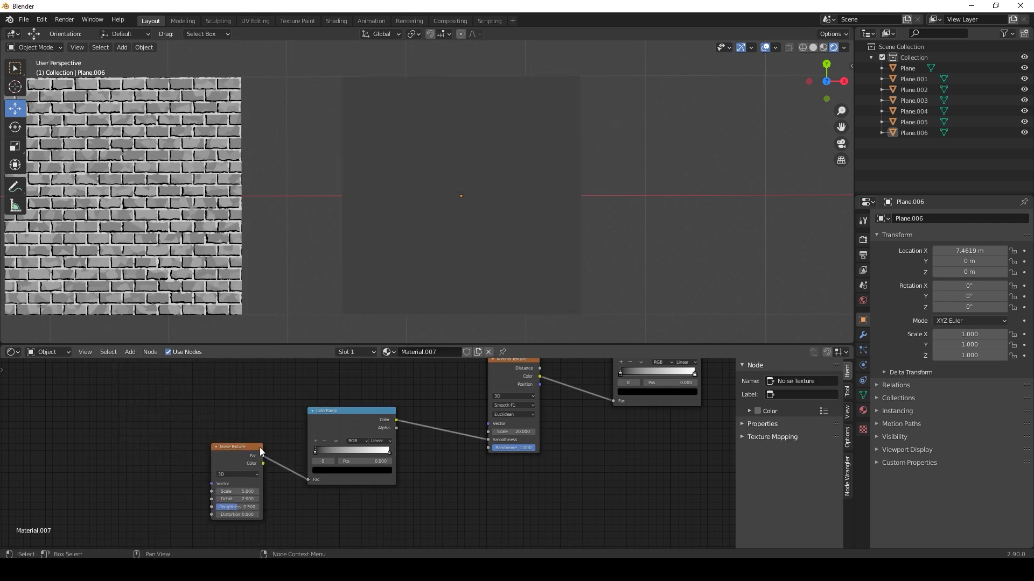
Move the Noise Texture and its ColorRamp back and insert a Mix node between the ramp and the Voronoi's Smoothness
drag(160, 406, 372, 489)
drag(338, 423, 273, 425)
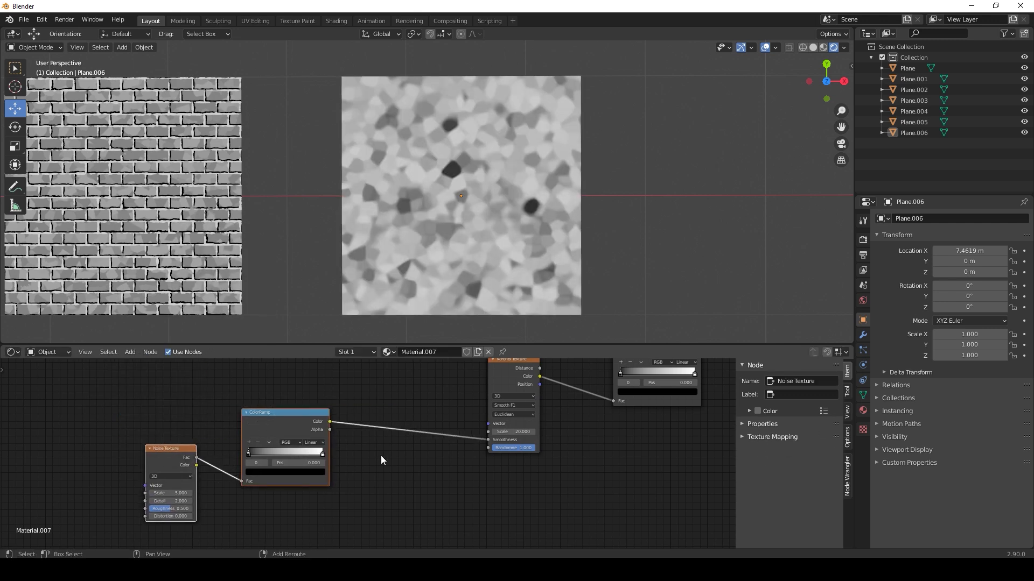
key(shift+a)
mouse_move(379, 457)
click(438, 457)
click(400, 421)
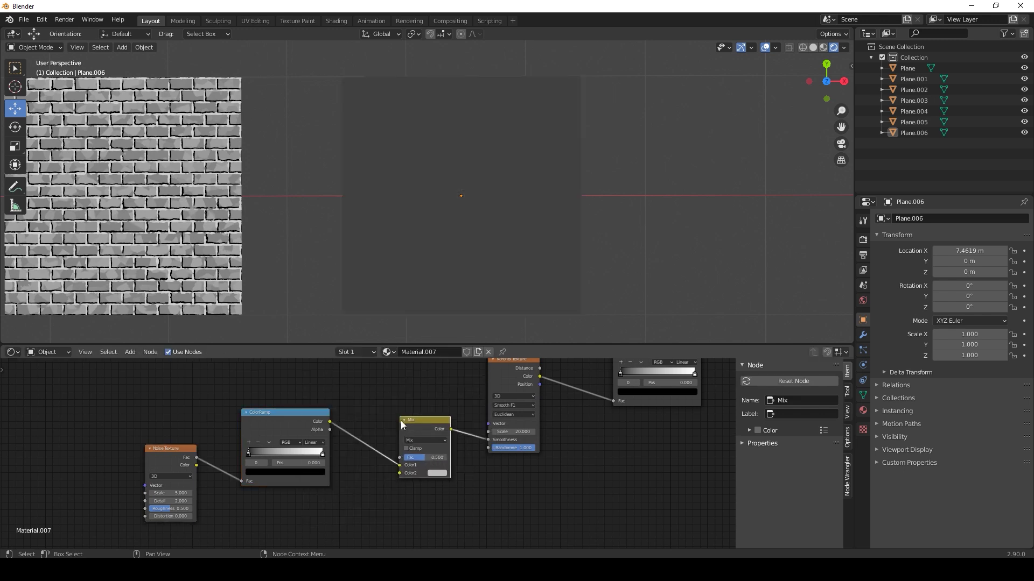
Set the Mix node's Color2 to black and raise its Fac to 0.417
click(440, 473)
drag(490, 386, 488, 363)
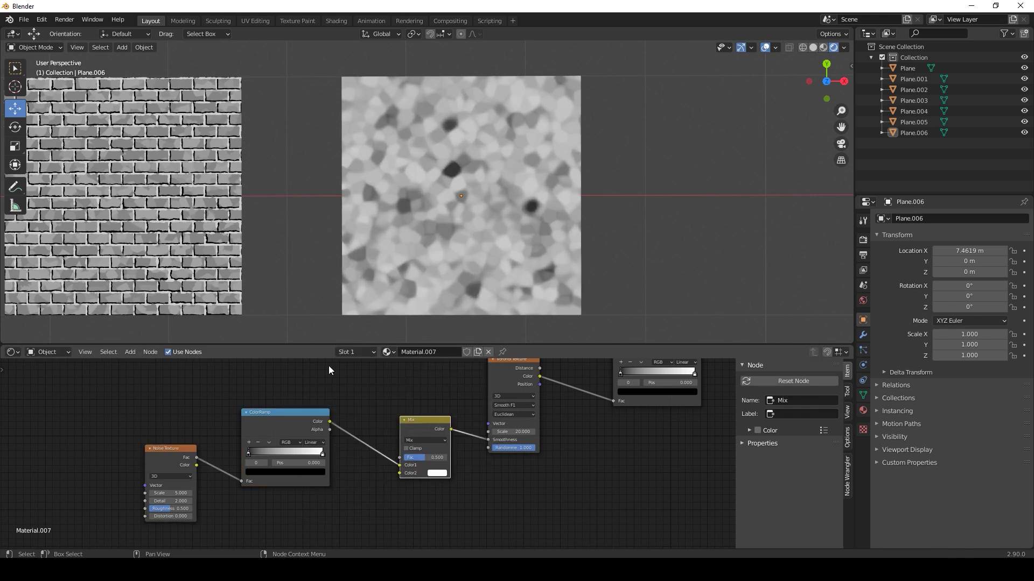
drag(447, 457, 404, 458)
click(438, 474)
drag(491, 376, 490, 421)
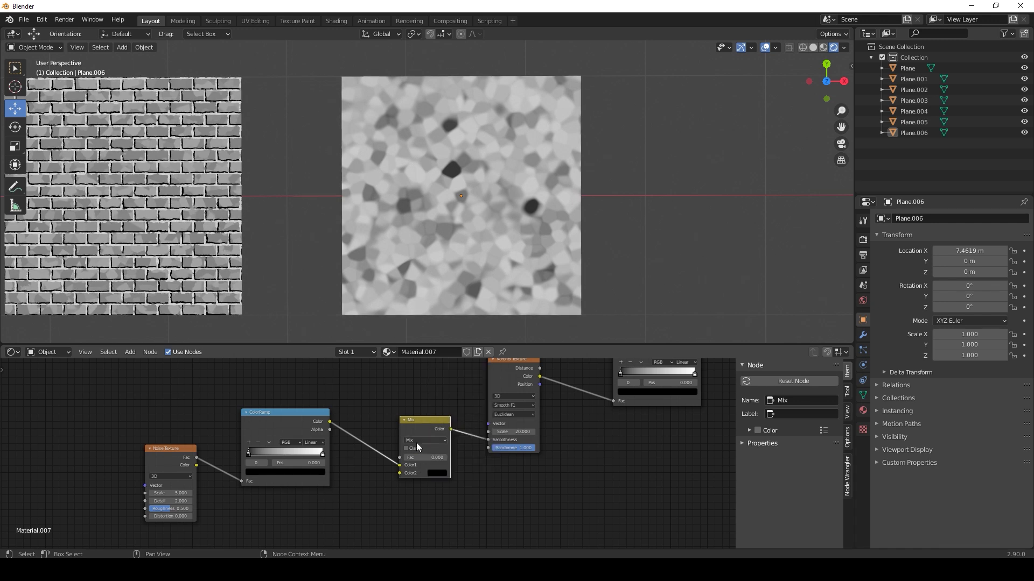
mouse_move(414, 459)
mouse_down()
mouse_move(447, 458)
mouse_move(405, 458)
mouse_move(447, 458)
mouse_move(405, 458)
mouse_move(446, 458)
mouse_move(419, 458)
mouse_up()
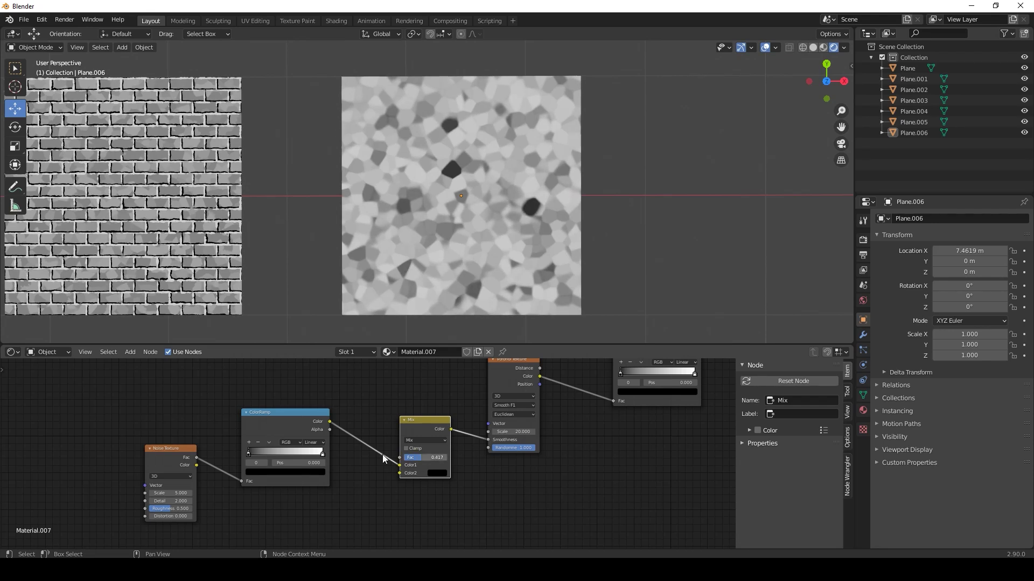
Set the Noise Texture's Scale to 83 and the Mix node's Fac to 0
drag(172, 493, 179, 493)
mouse_move(408, 457)
mouse_down()
mouse_move(433, 457)
mouse_move(390, 457)
mouse_up()
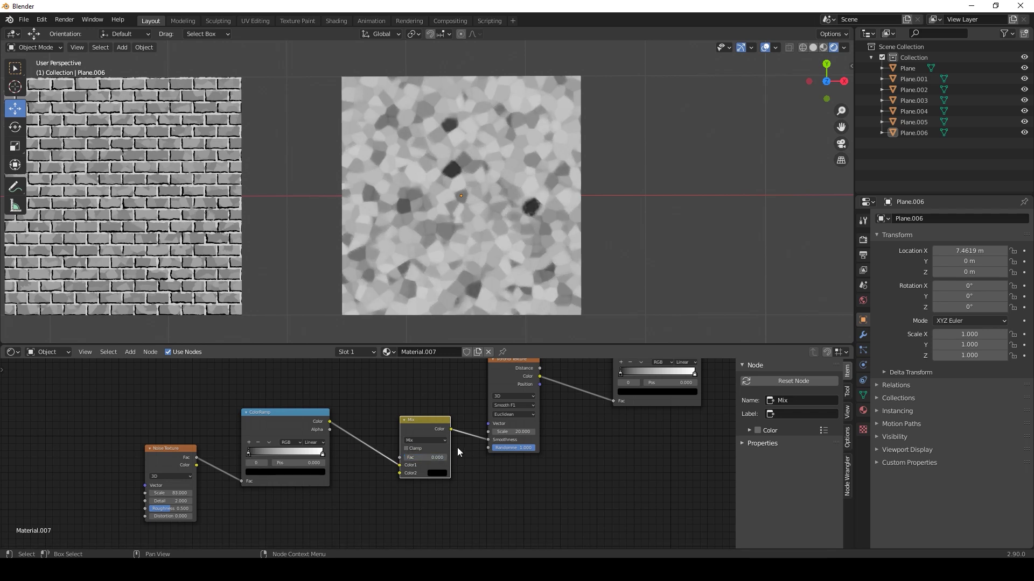
Sharpen the smoothness ColorRamp by moving the black stop towards the middle and the white stop to 0.673
mouse_move(265, 449)
mouse_down()
mouse_move(289, 448)
mouse_move(284, 458)
mouse_up()
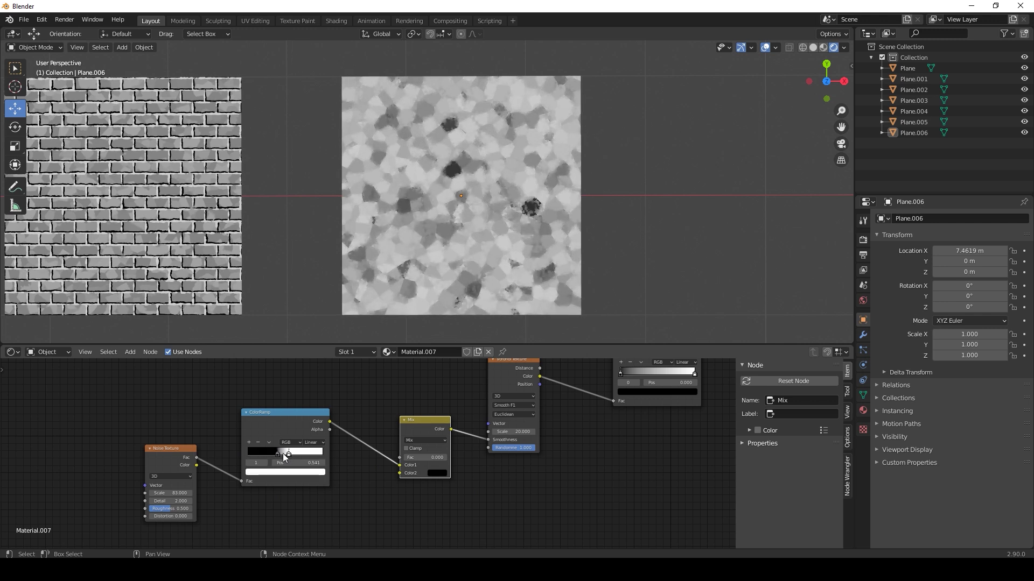
scroll(474, 274, up, 5)
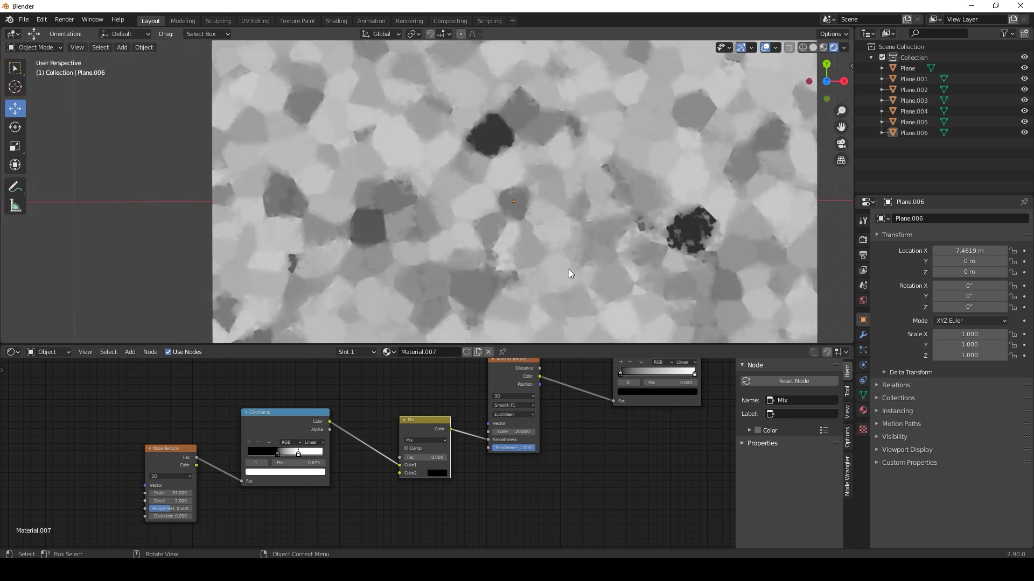
shift+middle_drag(567, 269, 448, 281)
scroll(448, 282, down, 1)
Set the Voronoi Texture's Scale to 12.1 to enlarge the cells
middle_drag(560, 422, 515, 443)
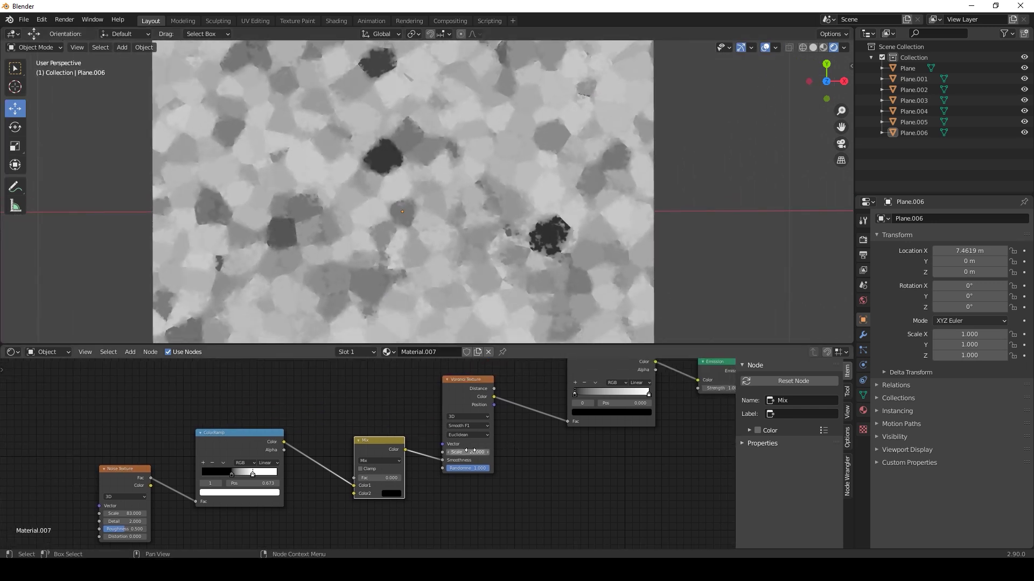
drag(470, 451, 433, 452)
scroll(435, 234, down, 3)
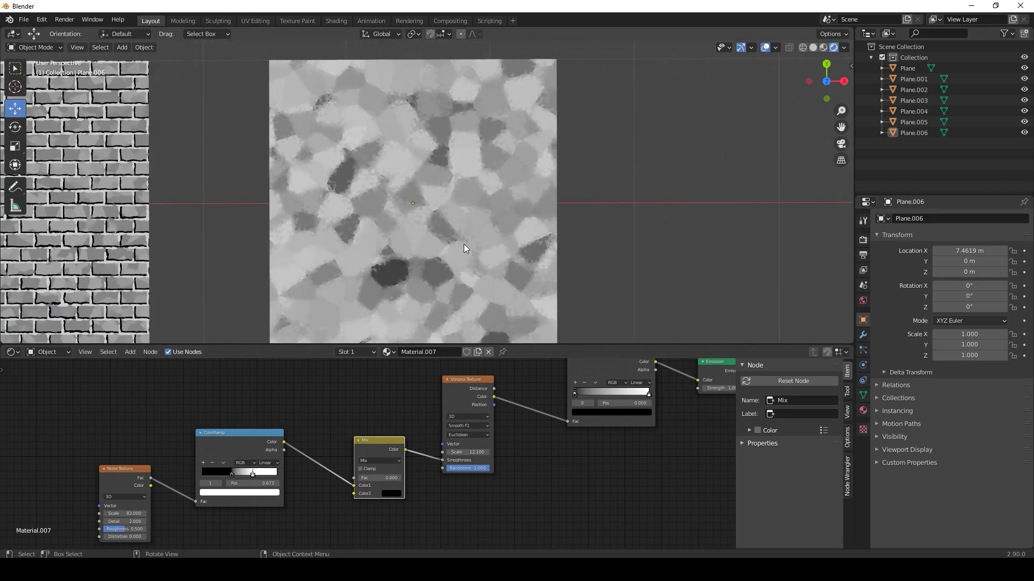
shift+middle_drag(464, 251, 438, 235)
scroll(440, 266, up, 5)
shift+middle_drag(380, 268, 403, 268)
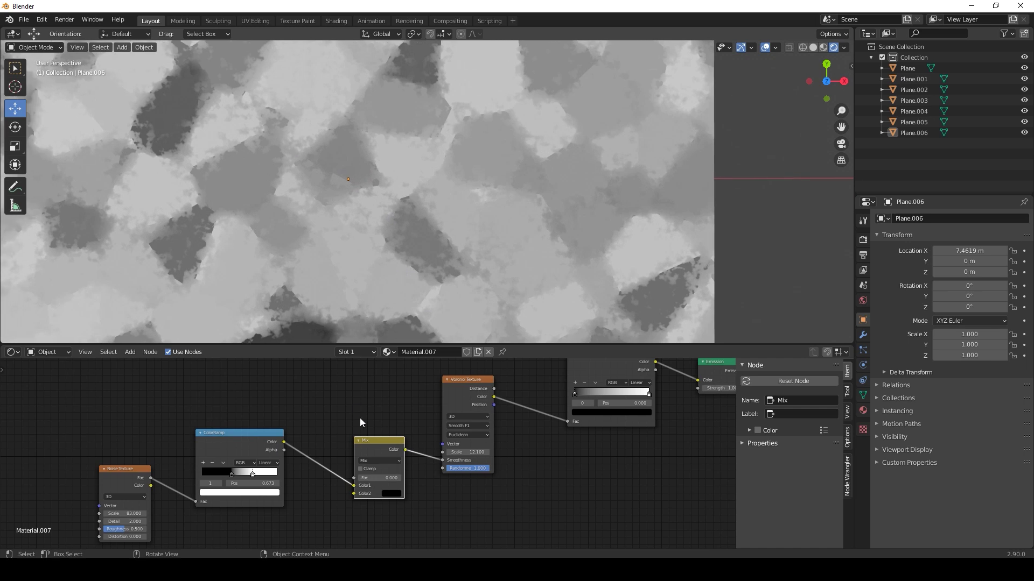
Increase the contrast of the ColorRamp feeding the Emission by moving the black stop inward and the white stop to 0.486
middle_drag(631, 419, 552, 448)
scroll(552, 448, up, 2)
scroll(597, 409, down, 5)
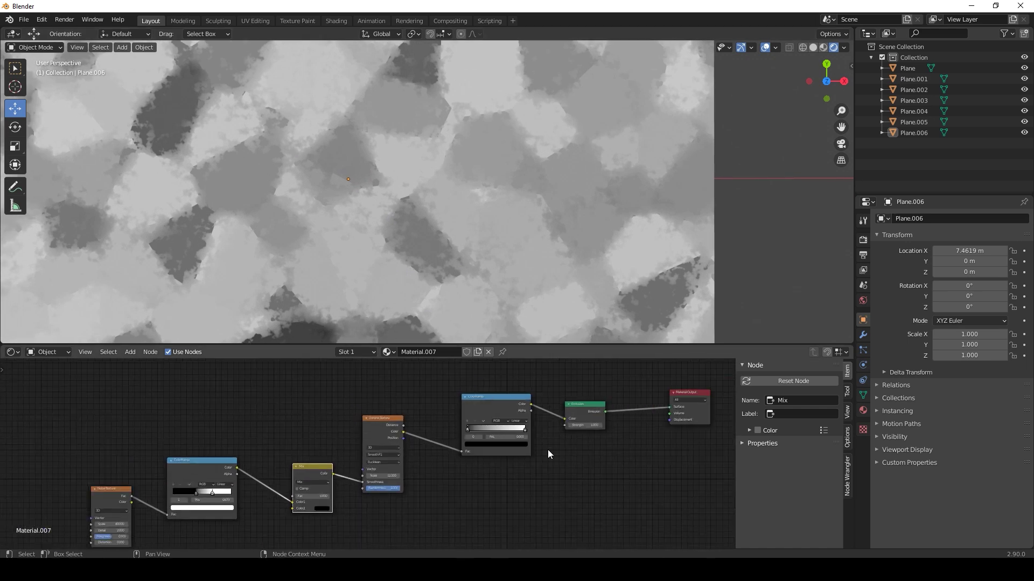
drag(467, 429, 490, 432)
scroll(290, 226, down, 5)
scroll(401, 259, up, 2)
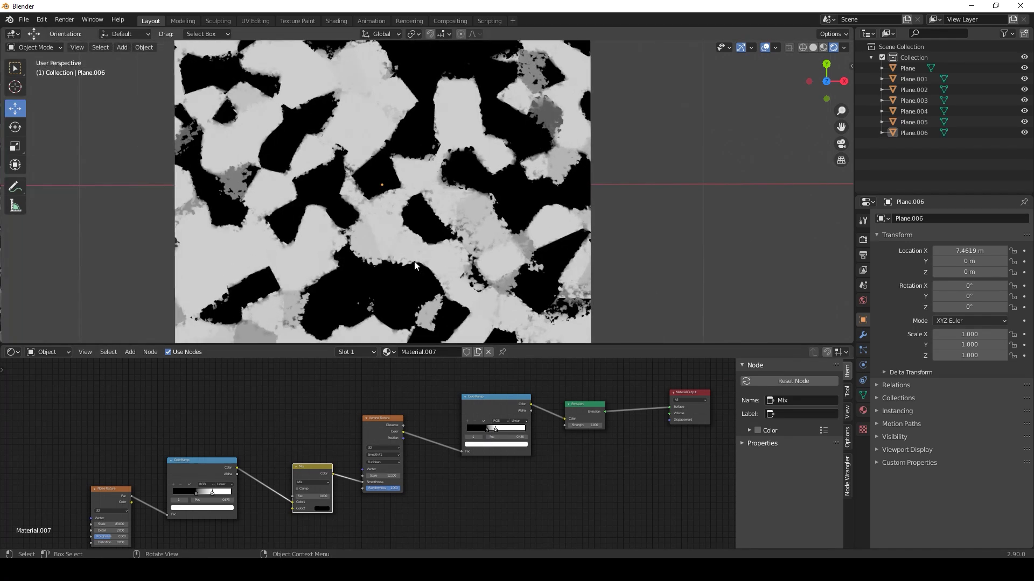
scroll(502, 436, up, 1)
scroll(502, 436, up, 2)
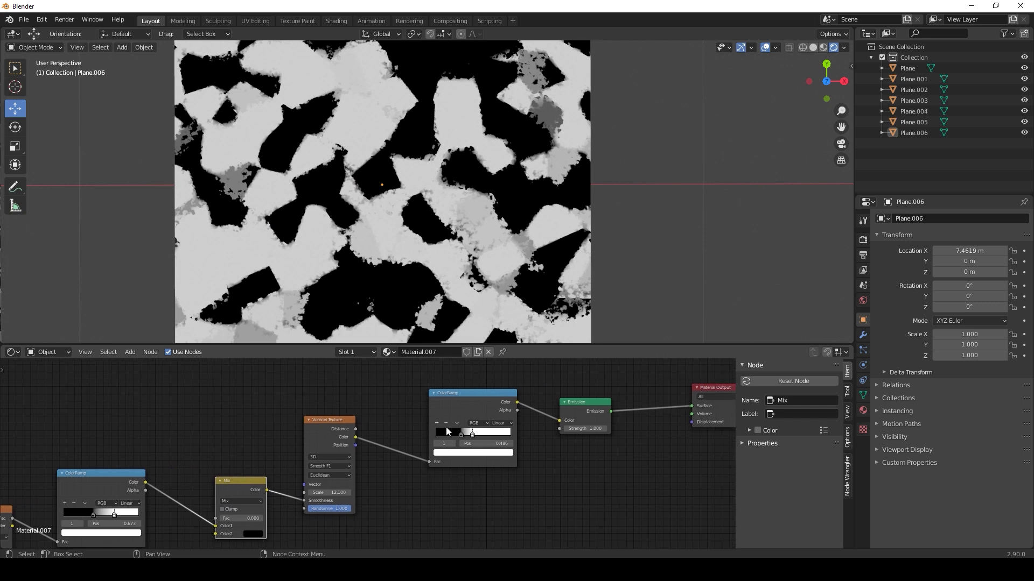
scroll(397, 261, down, 4)
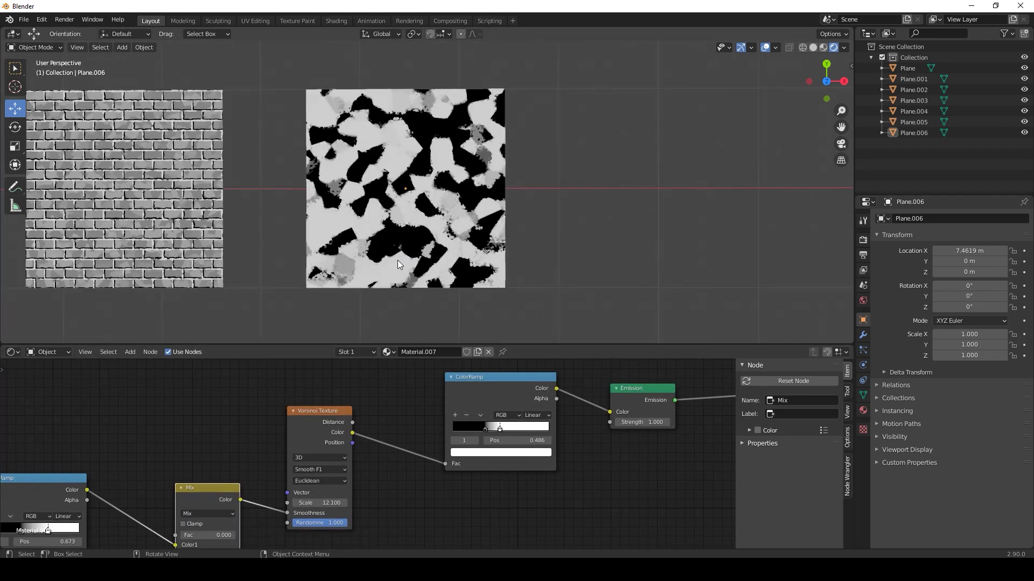
Try Constant interpolation on the ColorRamp feeding the Emission with its black stop at 0, and undo both changes
scroll(397, 261, up, 3)
middle_drag(450, 399, 395, 393)
scroll(451, 434, up, 1)
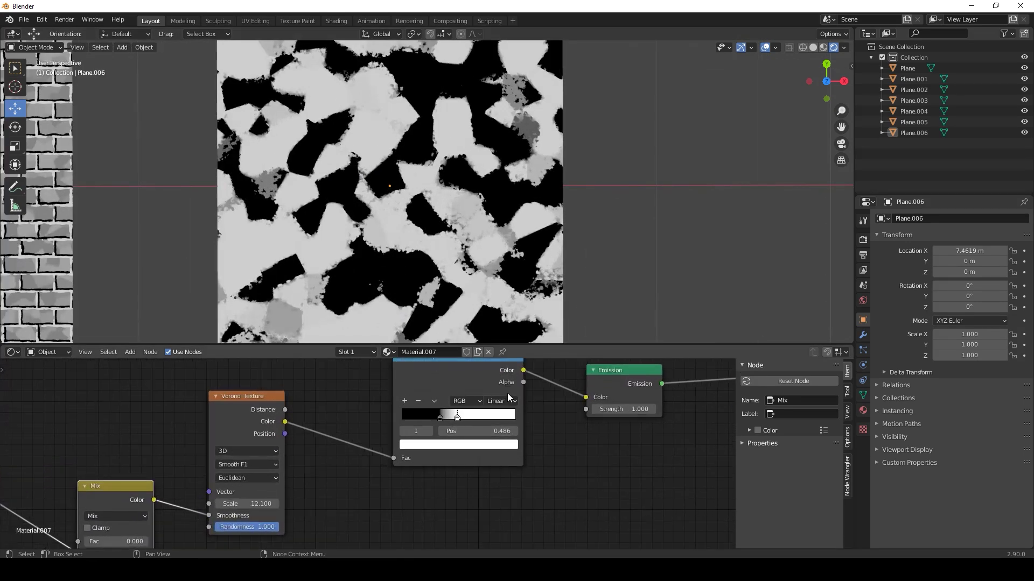
click(502, 401)
click(510, 450)
drag(438, 417, 400, 414)
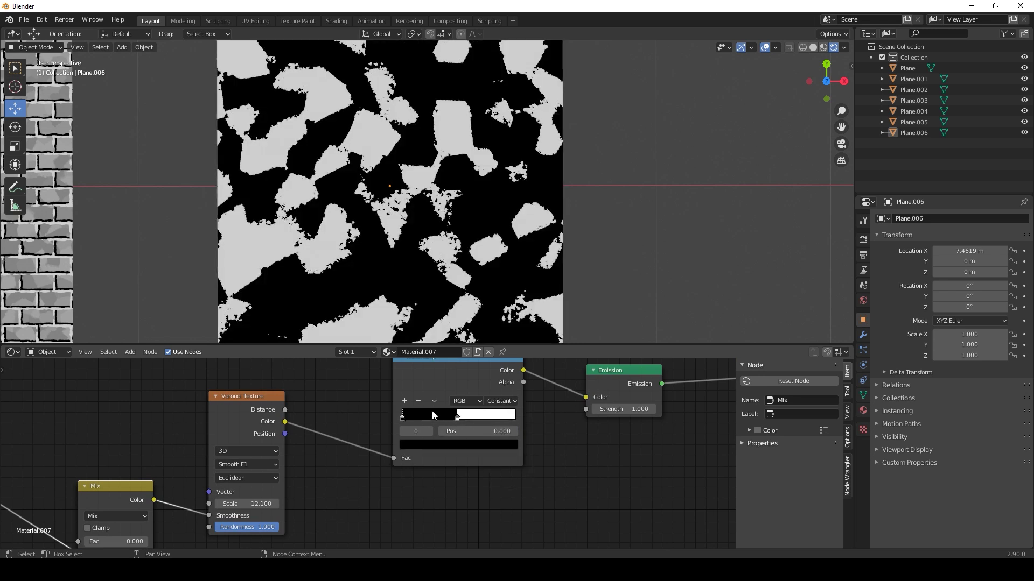
key(ctrl+z)
key(ctrl+z)
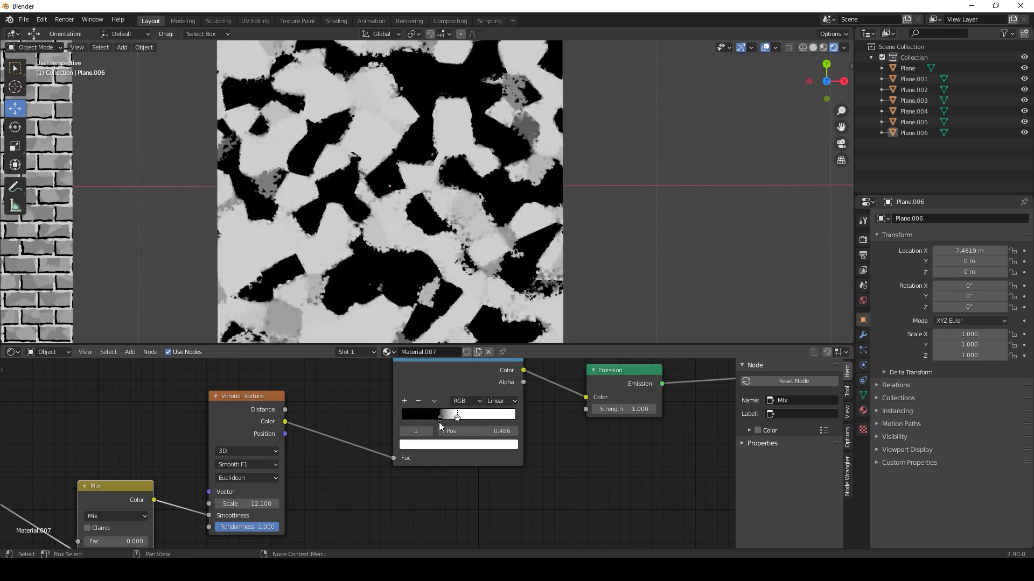
Set the dark stop of the ColorRamp feeding the Emission to light grey (value 0.83) and spread the stops, moving the dark one to 0.164
click(439, 418)
click(469, 445)
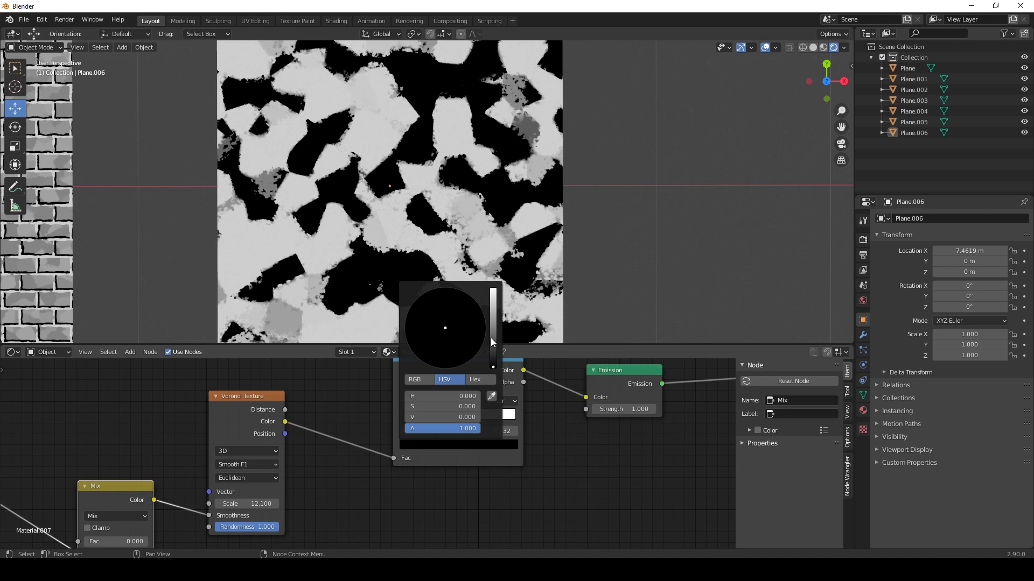
drag(492, 338, 493, 301)
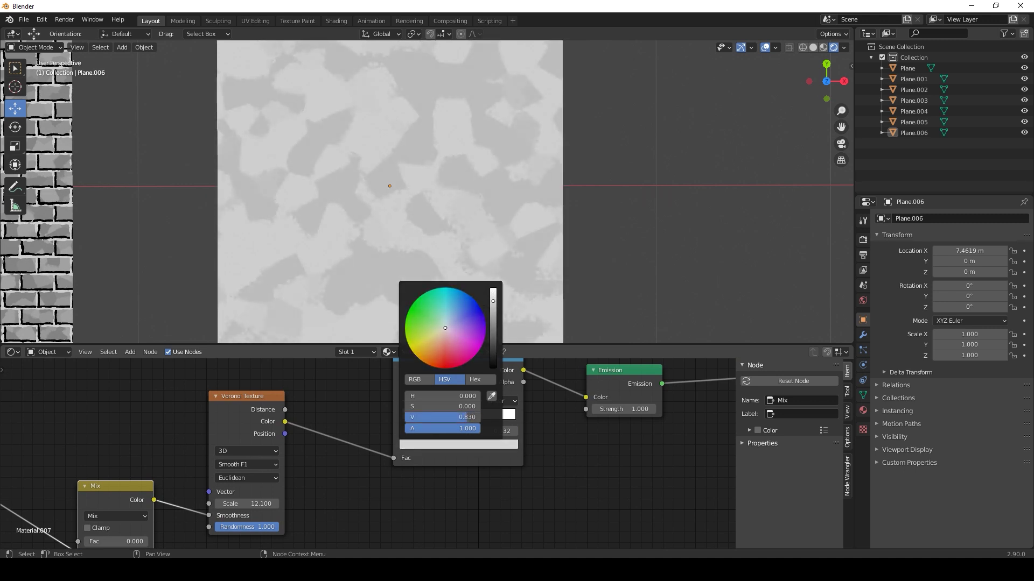
drag(440, 418, 475, 419)
drag(402, 418, 422, 417)
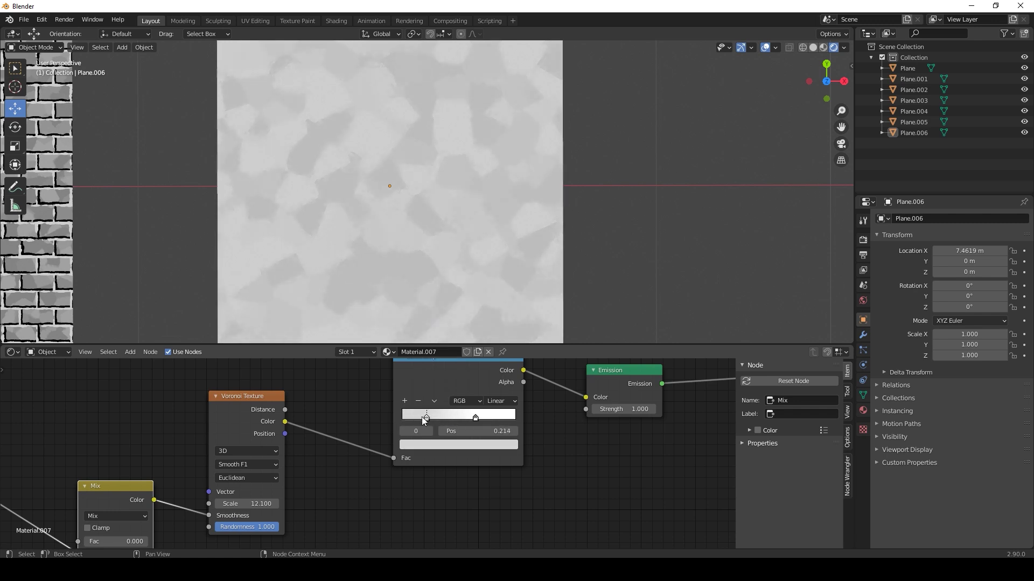
Add Texture Coordinate and Mapping nodes to the Voronoi Texture's Vector input and move them clear of the other nodes
scroll(291, 440, down, 8)
middle_drag(290, 441, 393, 438)
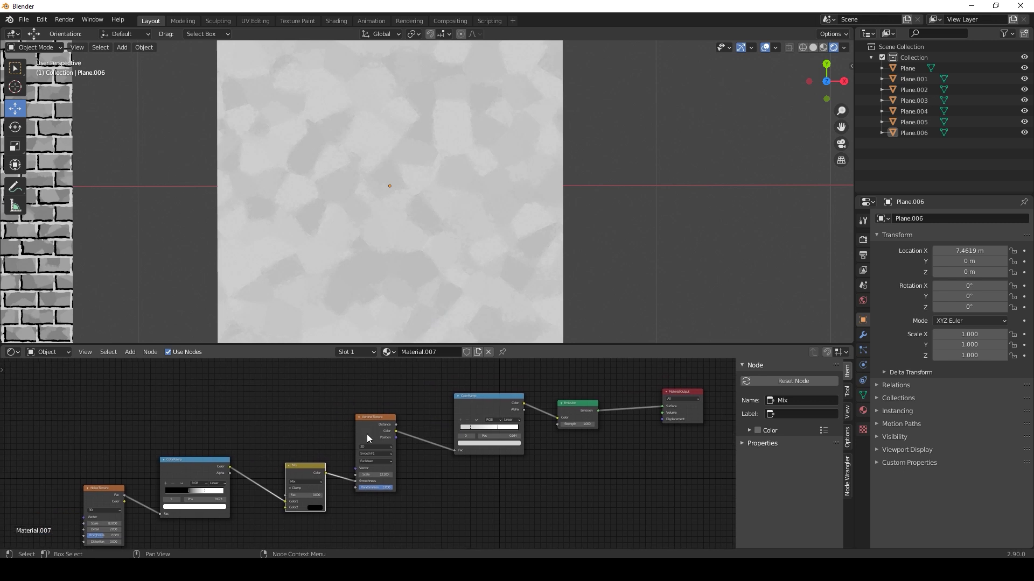
ctrl+drag(367, 436, 362, 411)
key(ctrl+t)
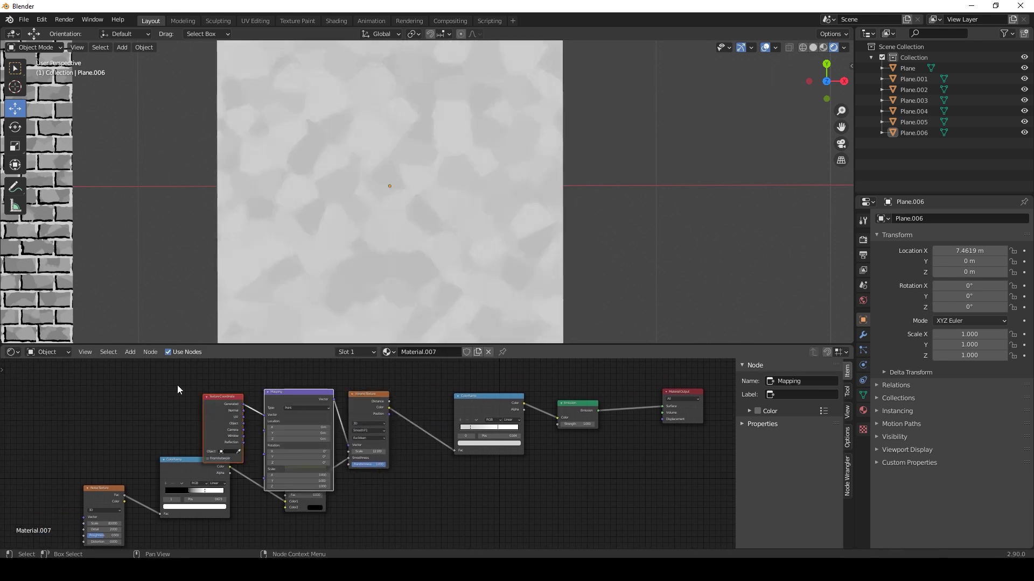
click(177, 385)
click(297, 399)
drag(205, 379, 267, 537)
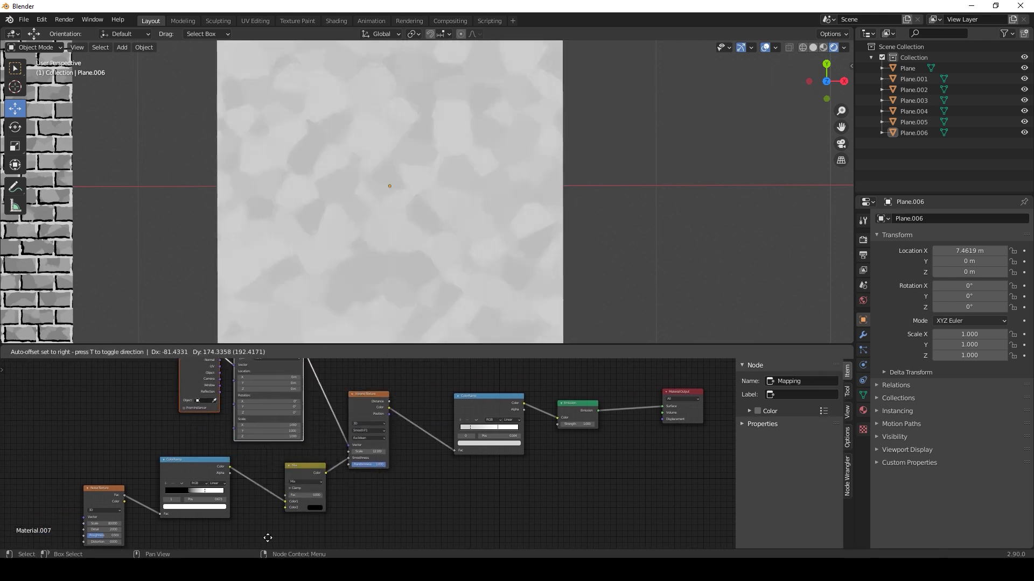
Set the Mapping node's X Scale to 0.1 to stretch the patches into horizontal strokes
middle_drag(307, 459, 314, 509)
scroll(313, 506, up, 7)
mouse_move(262, 461)
mouse_down()
mouse_move(289, 461)
mouse_move(259, 461)
mouse_up()
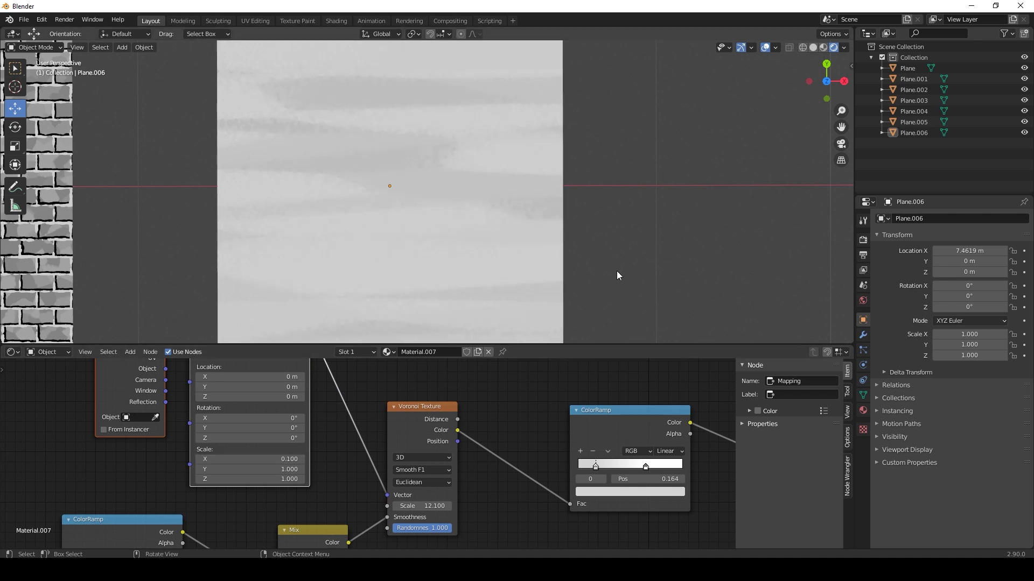
Set the Voronoi Texture's distance metric to Chebychev and raise its Scale to 40.5
mouse_move(413, 507)
mouse_down()
mouse_move(469, 507)
mouse_move(449, 506)
mouse_up()
scroll(402, 309, down, 1)
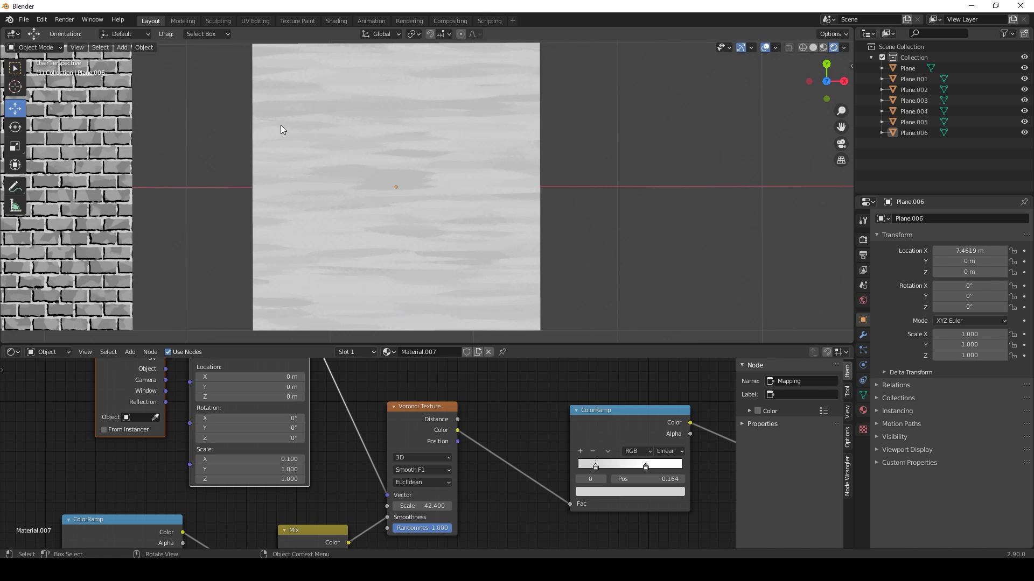
click(420, 484)
click(426, 515)
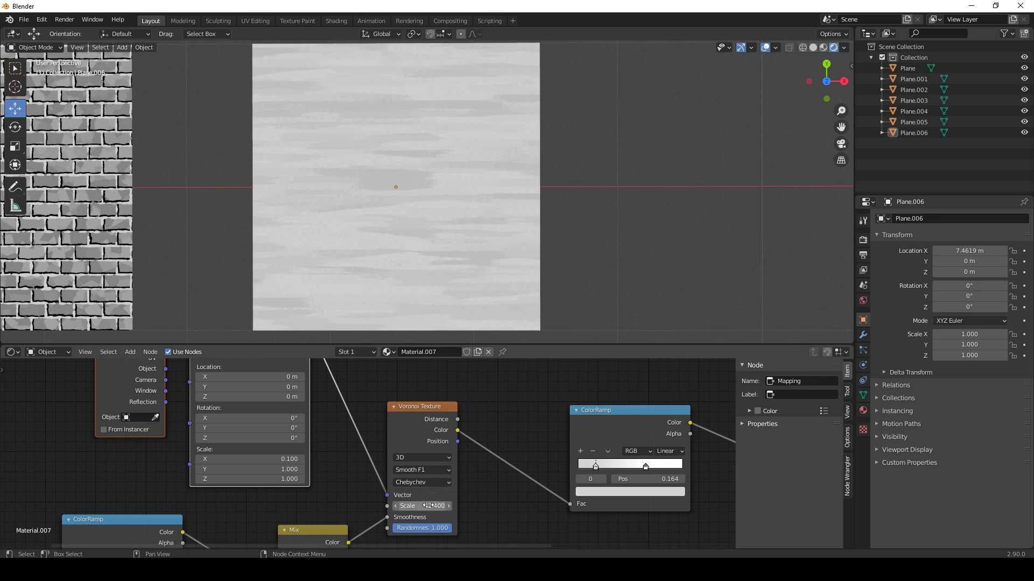
drag(428, 506, 483, 506)
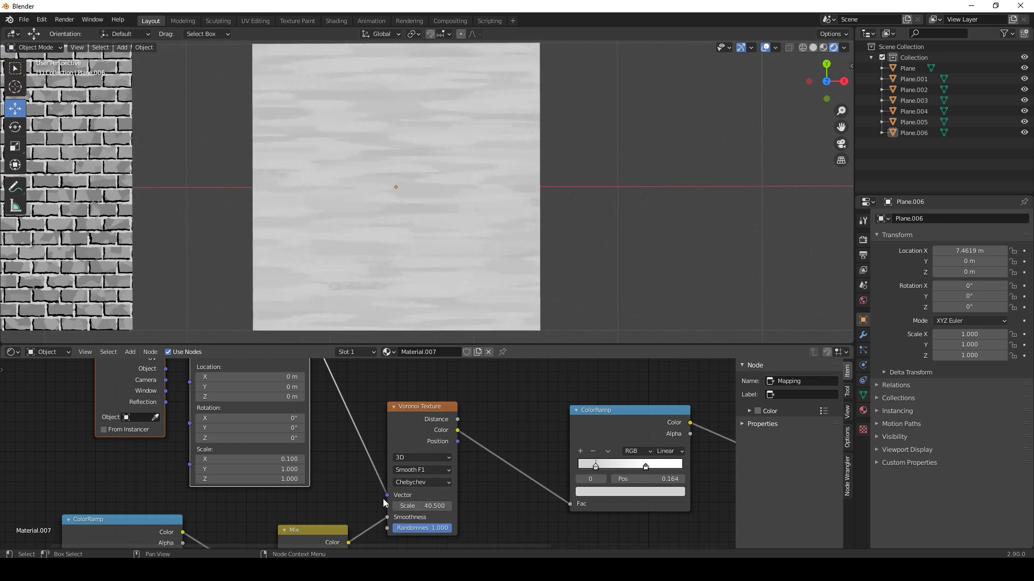
Set the Fac of the Mix node controlling the Voronoi smoothness to 0.417
middle_drag(383, 499, 439, 404)
drag(367, 486, 368, 486)
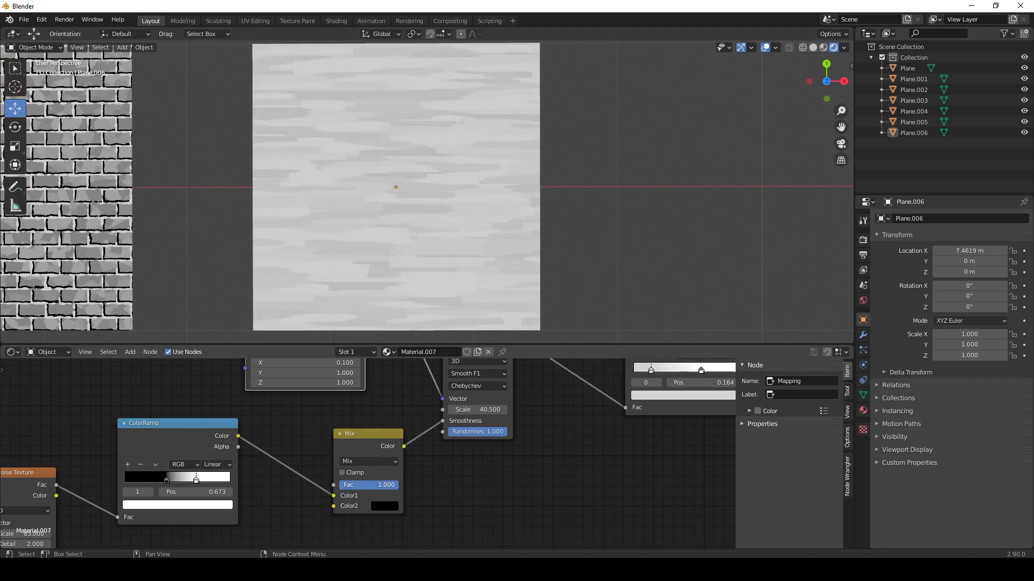
scroll(415, 258, up, 4)
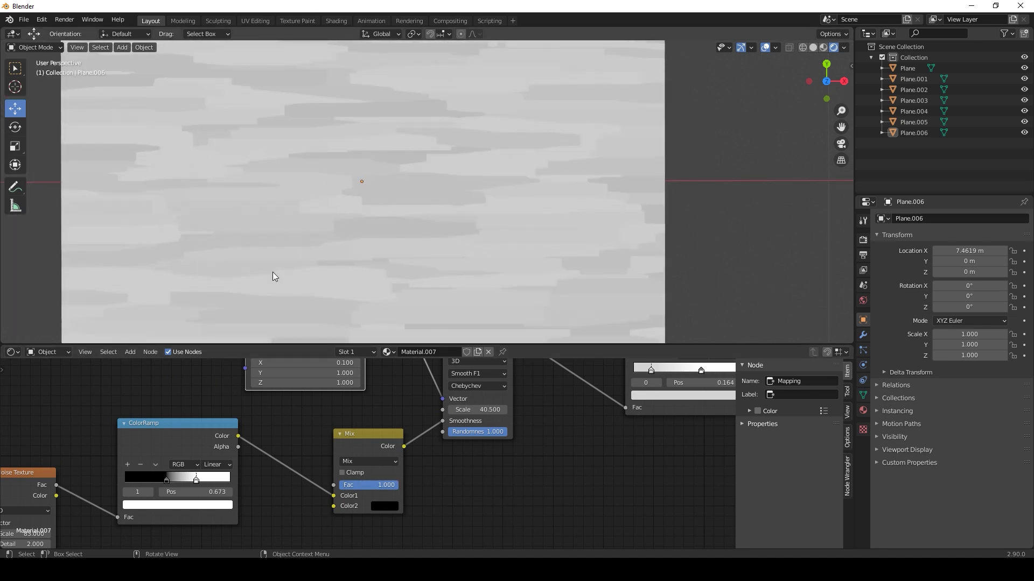
drag(390, 486, 338, 485)
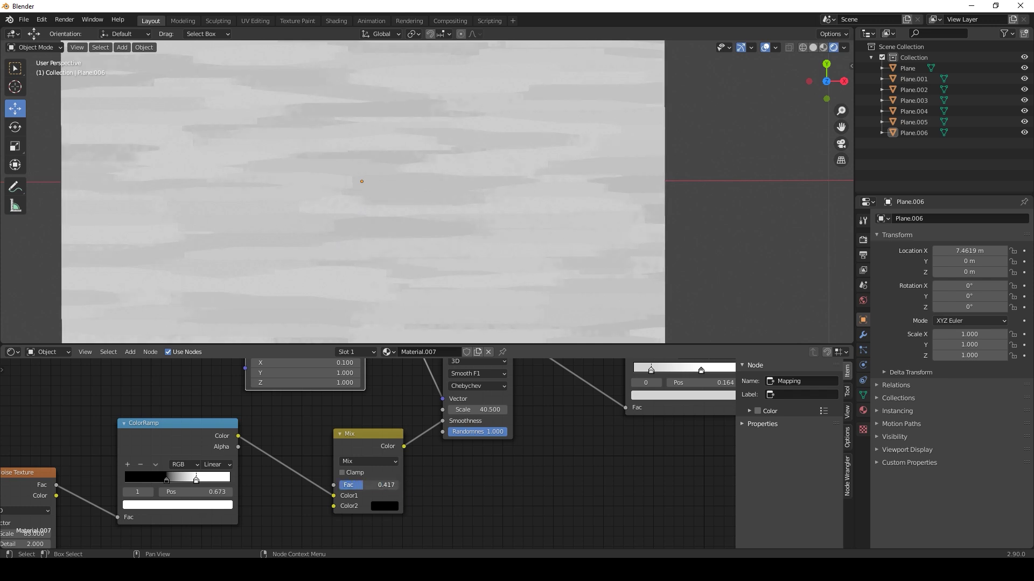
Darken the light grey stop of the ColorRamp feeding the Emission to mid grey and check the strokes on the plane
middle_drag(560, 448, 370, 474)
scroll(463, 409, down, 1)
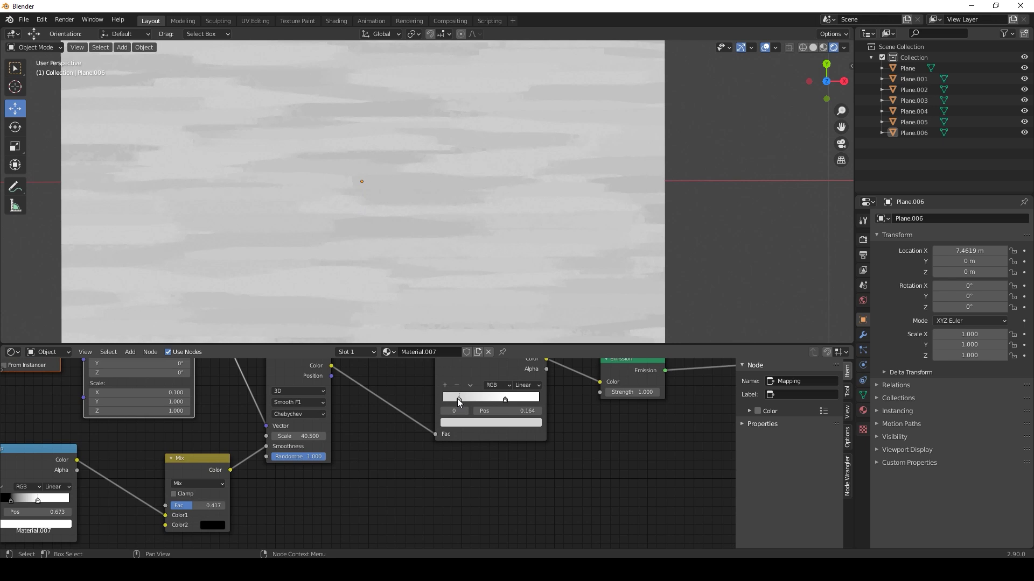
click(466, 422)
drag(521, 300, 521, 319)
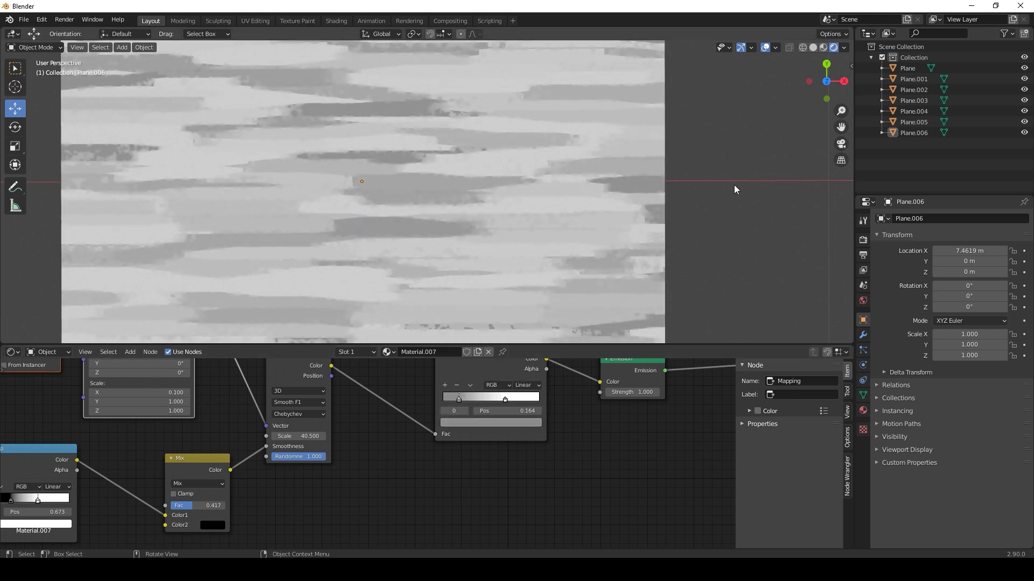
scroll(401, 211, down, 6)
scroll(414, 220, up, 8)
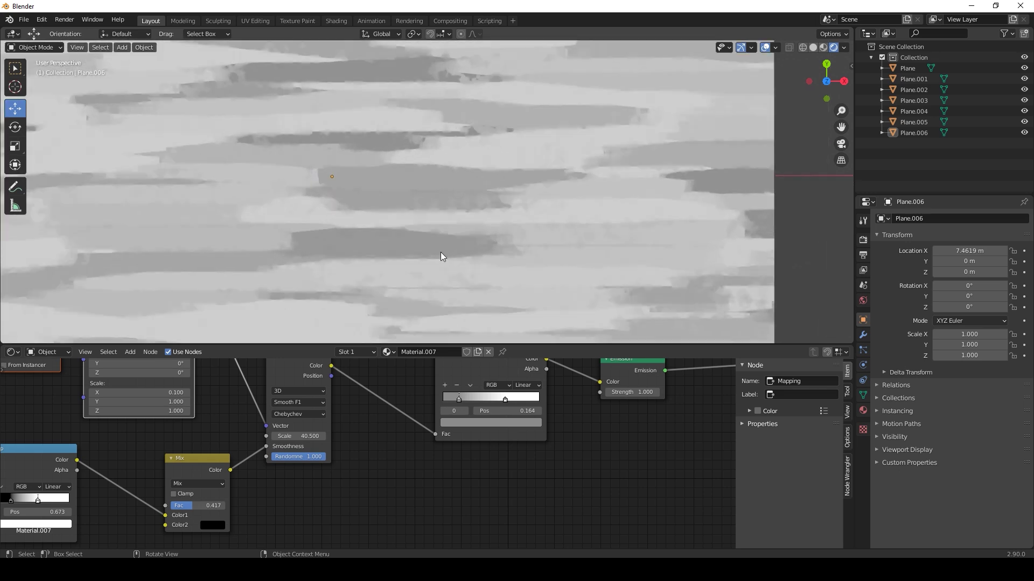
scroll(440, 252, down, 5)
scroll(441, 252, down, 1)
middle_drag(441, 244, 440, 244)
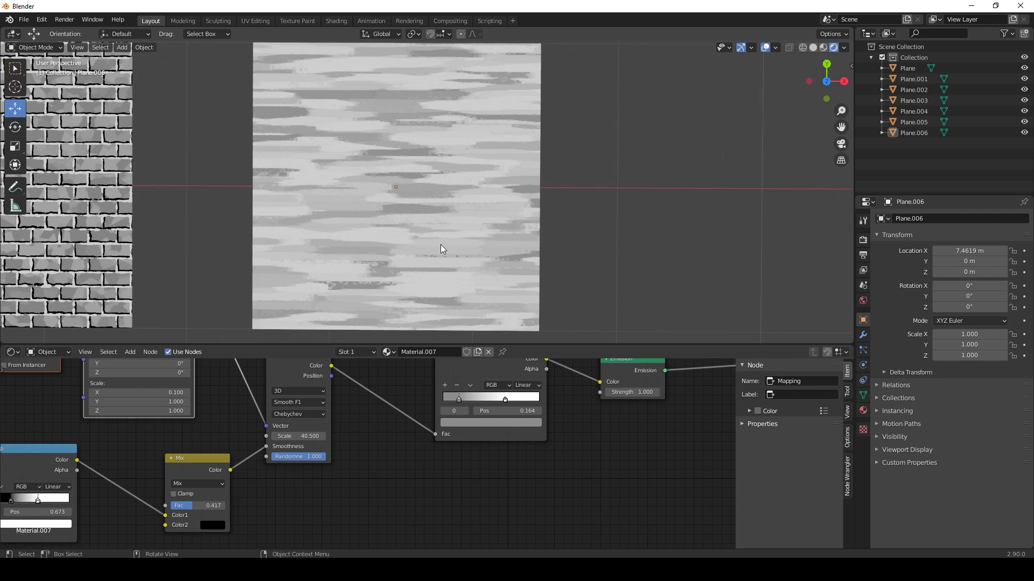
Move the white stop of the ColorRamp feeding the Emission to 0.282 to leave only sparse dark strokes
click(440, 244)
middle_drag(480, 432, 463, 452)
drag(485, 419, 453, 418)
click(602, 198)
scroll(602, 202, down, 2)
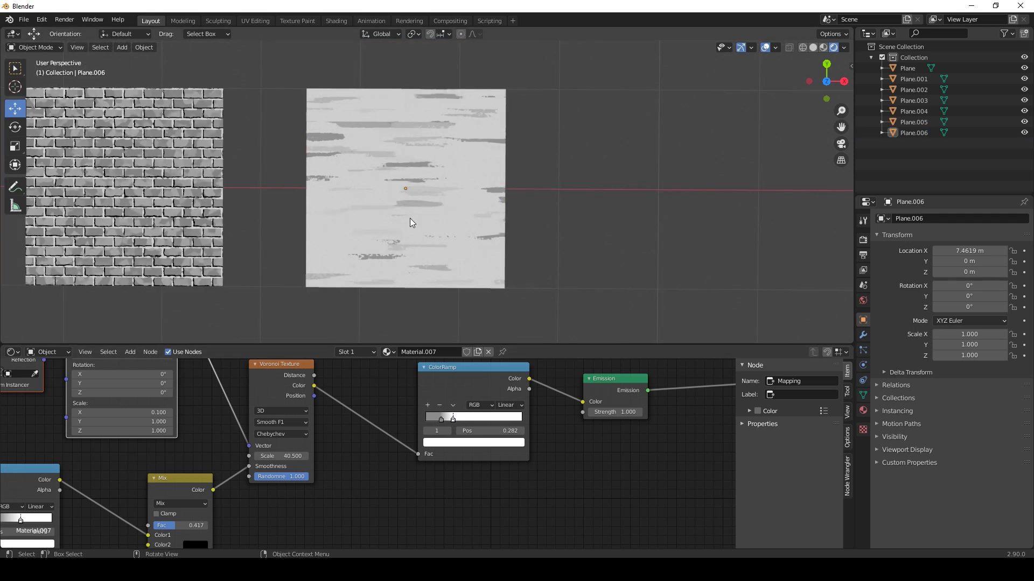
Move the stroke-patterned plane along X to about 6.92 m, closer to the brick wall
click(394, 125)
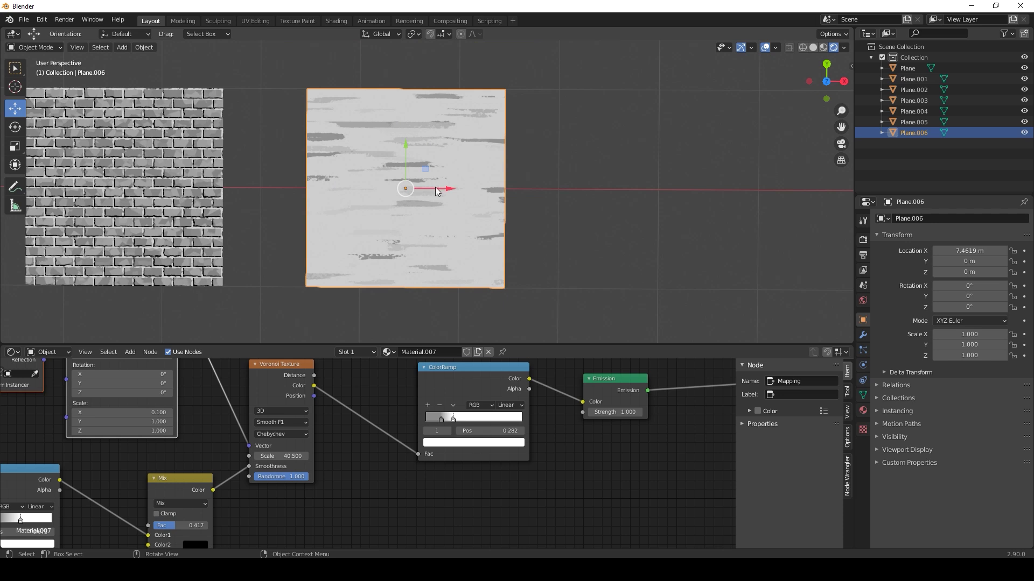
drag(437, 189, 385, 205)
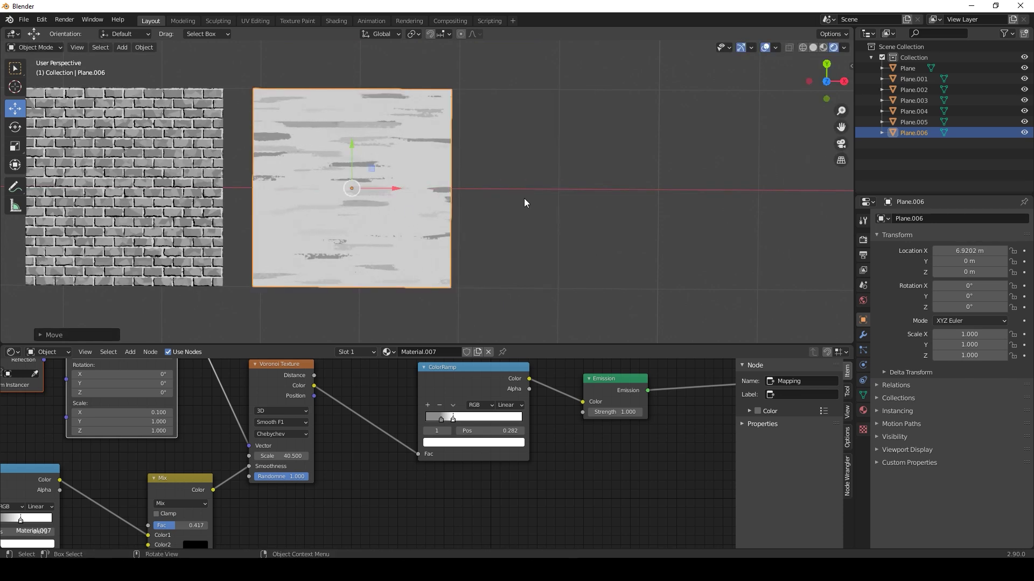
click(525, 199)
scroll(520, 198, down, 2)
Copy and paste the stroke-patterned plane and place the copy beside it, away from the brick wall
click(396, 201)
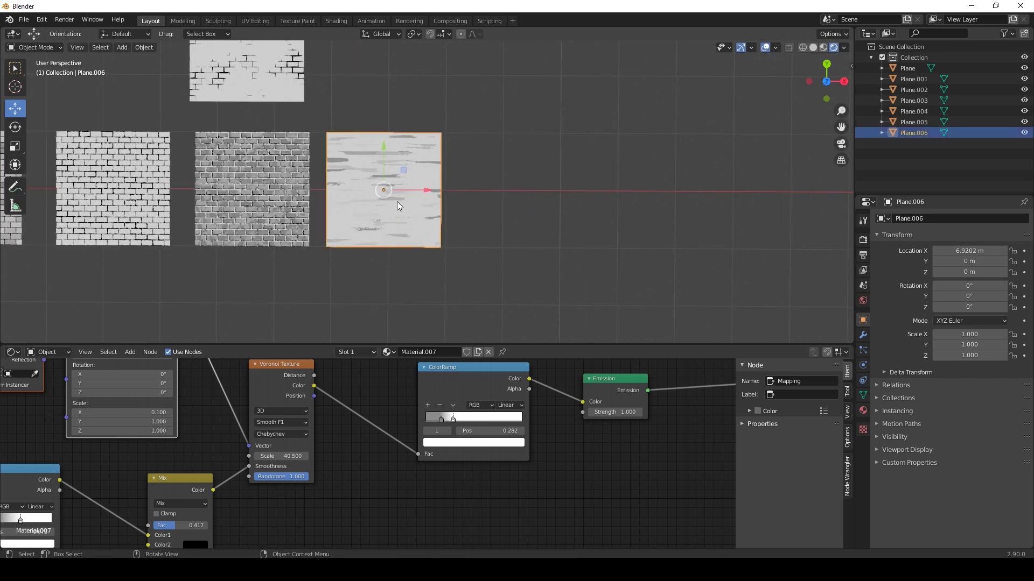
key(ctrl+c)
key(ctrl+v)
key(g)
drag(543, 196, 551, 196)
shift+middle_drag(671, 180, 538, 181)
click(473, 237)
Move all nodes before the Emission away from it, then duplicate the whole group and place the copy above the original
scroll(472, 237, up, 4)
scroll(362, 429, down, 8)
middle_drag(319, 416, 380, 419)
scroll(361, 437, up, 6)
scroll(360, 436, down, 4)
scroll(386, 411, down, 5)
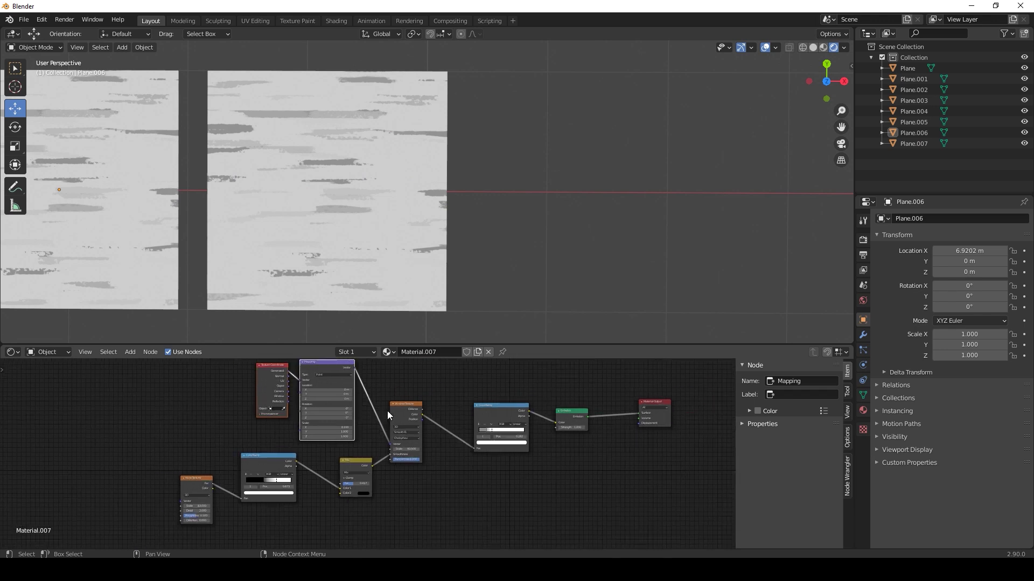
drag(163, 389, 477, 520)
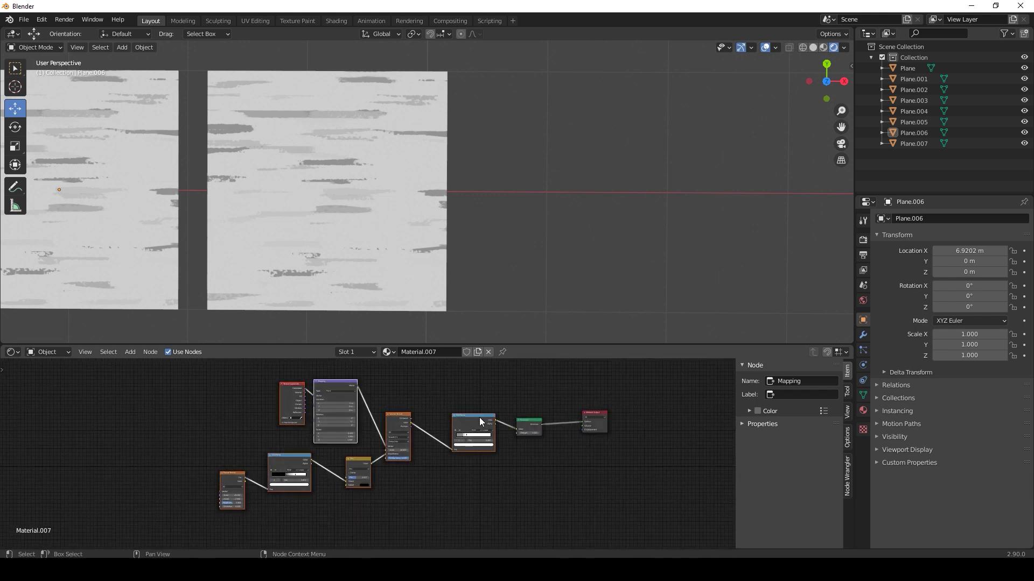
drag(479, 419, 366, 459)
key(shift+d)
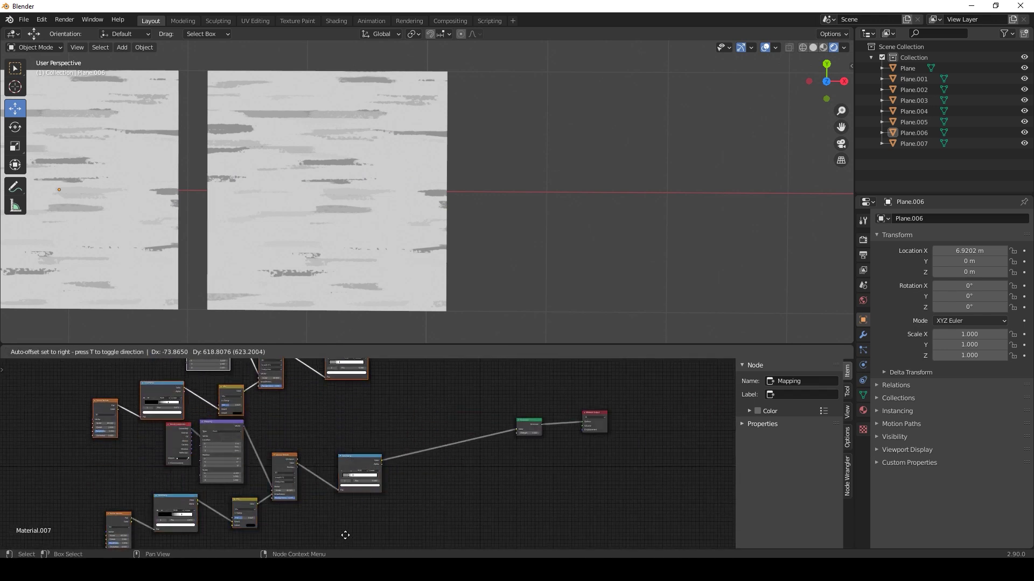
click(345, 526)
click(408, 407)
middle_drag(376, 398, 385, 445)
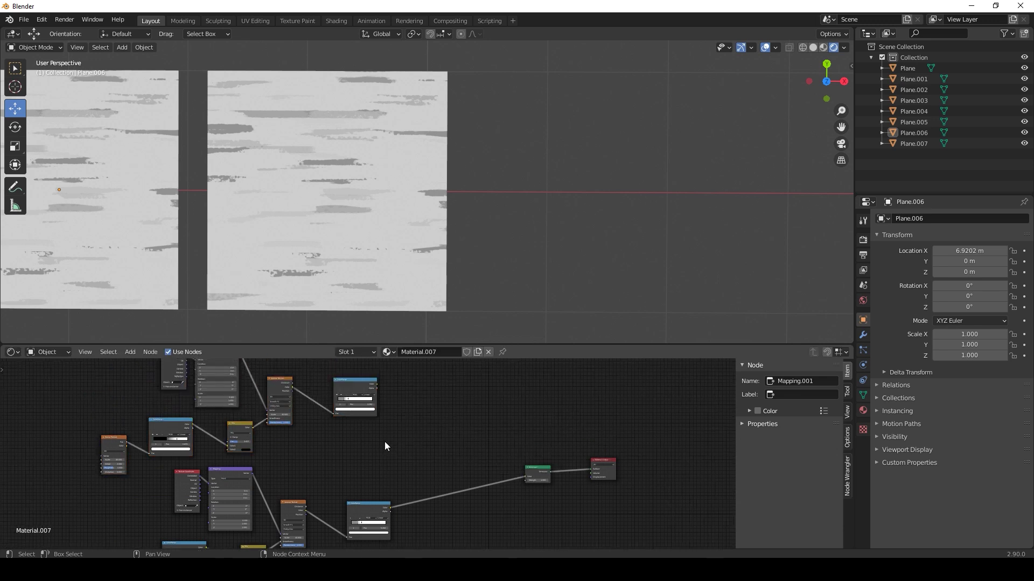
Insert a MixRGB node between the original ColorRamp and the Emission, and connect the duplicated ColorRamp's Color to its free color input
key(shift+a)
mouse_move(457, 443)
click(495, 500)
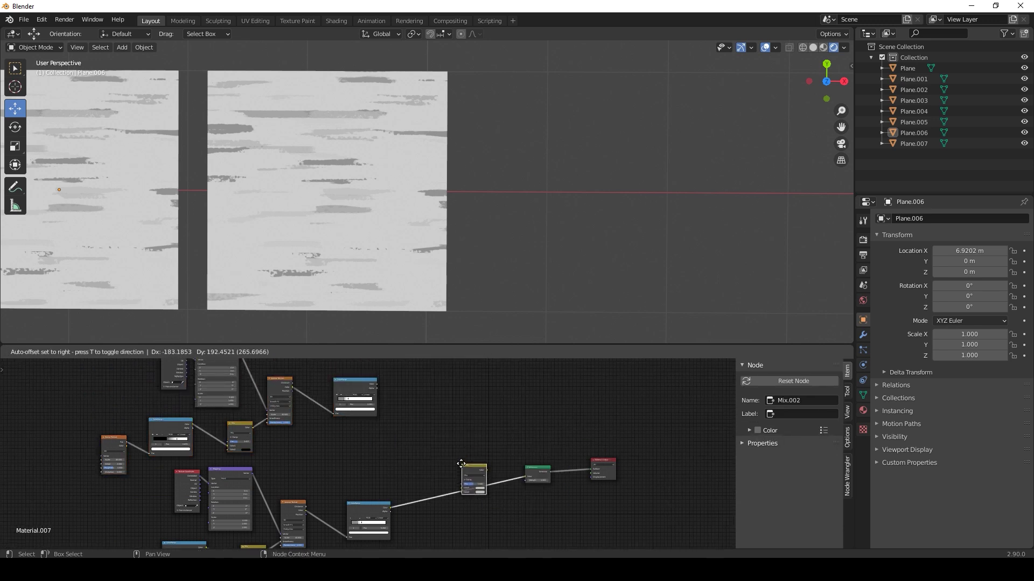
click(461, 463)
drag(377, 386, 461, 491)
Select the stroke-patterned plane next to the brick wall
shift+middle_drag(185, 238, 472, 237)
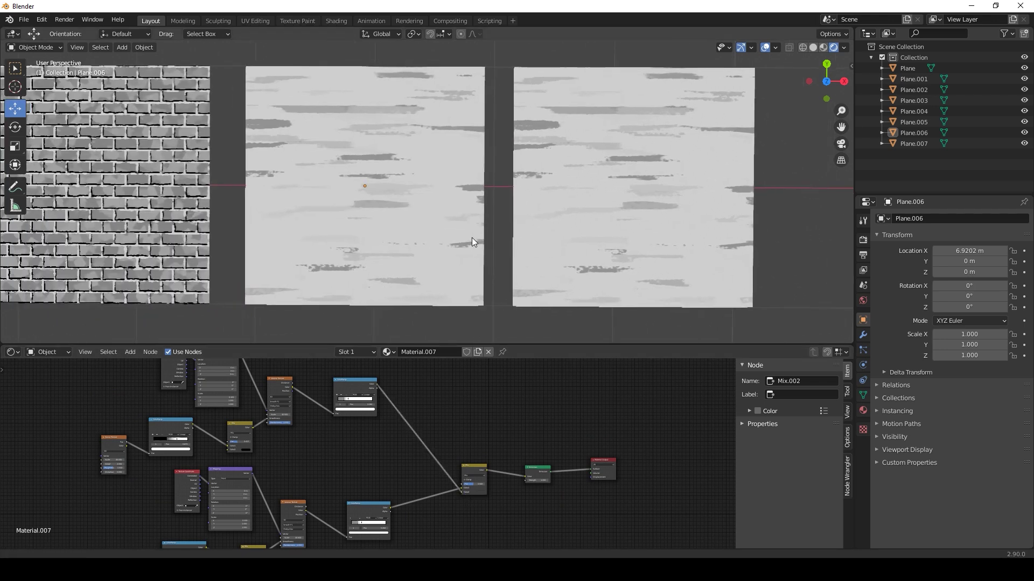
scroll(351, 312, up, 6)
scroll(371, 255, down, 3)
click(370, 251)
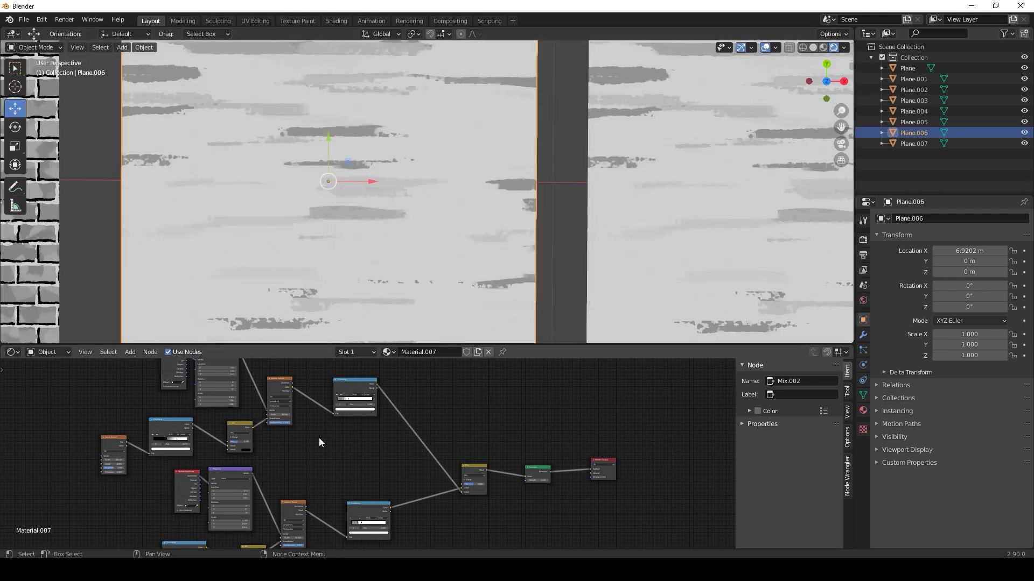
Set the duplicated upper Mapping node's Scale to 1 in X and 0.1 in Y to turn its strokes vertical
scroll(317, 440, down, 3)
middle_drag(269, 449, 363, 428)
scroll(359, 474, up, 12)
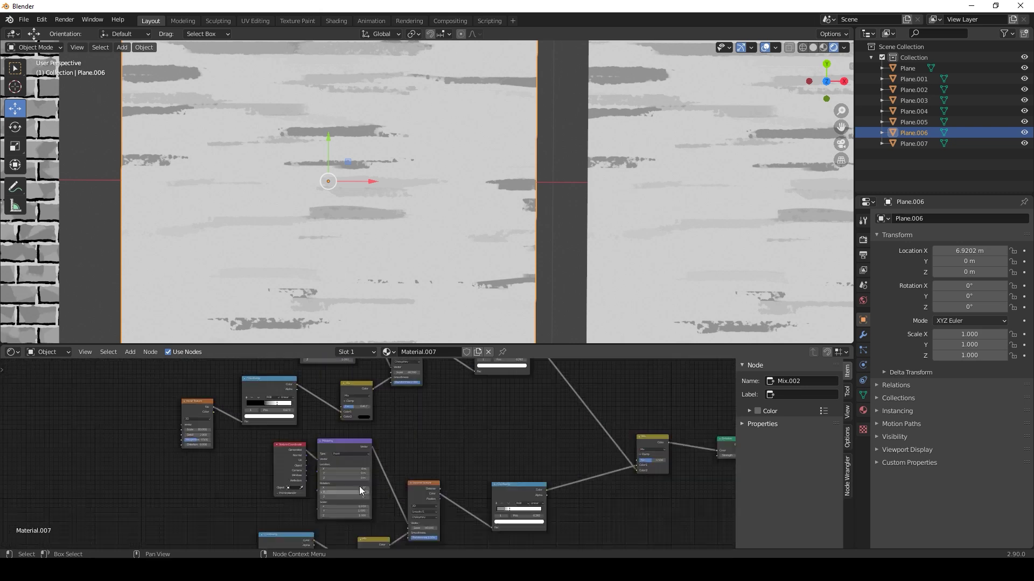
middle_drag(381, 497, 403, 428)
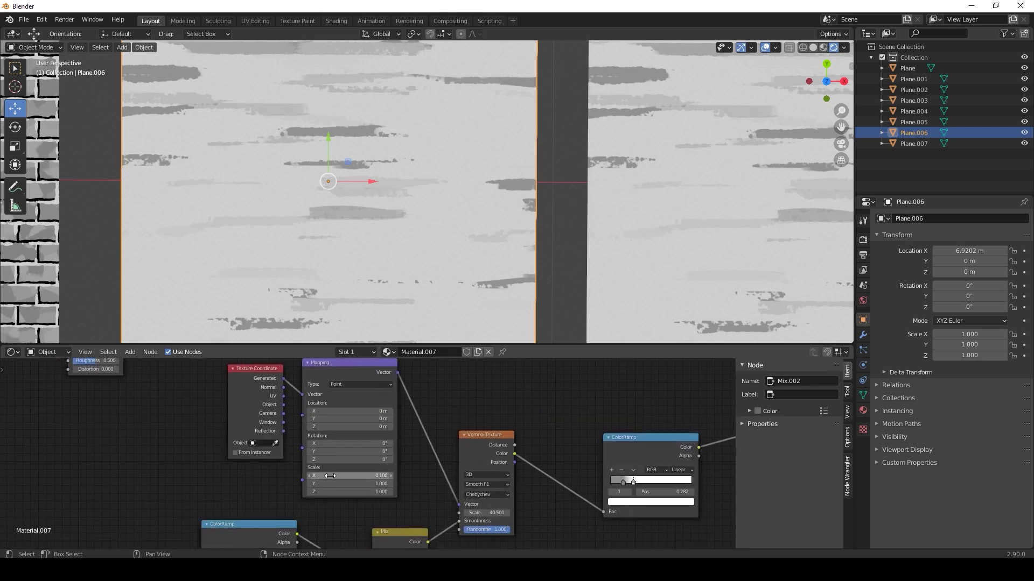
middle_drag(532, 487, 530, 360)
middle_drag(391, 368, 417, 440)
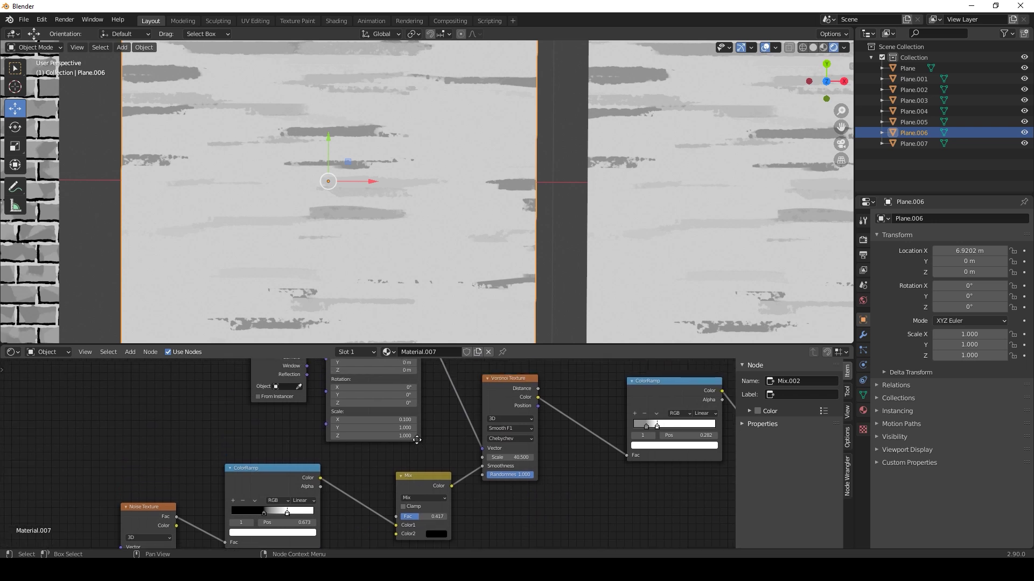
drag(385, 428, 422, 428)
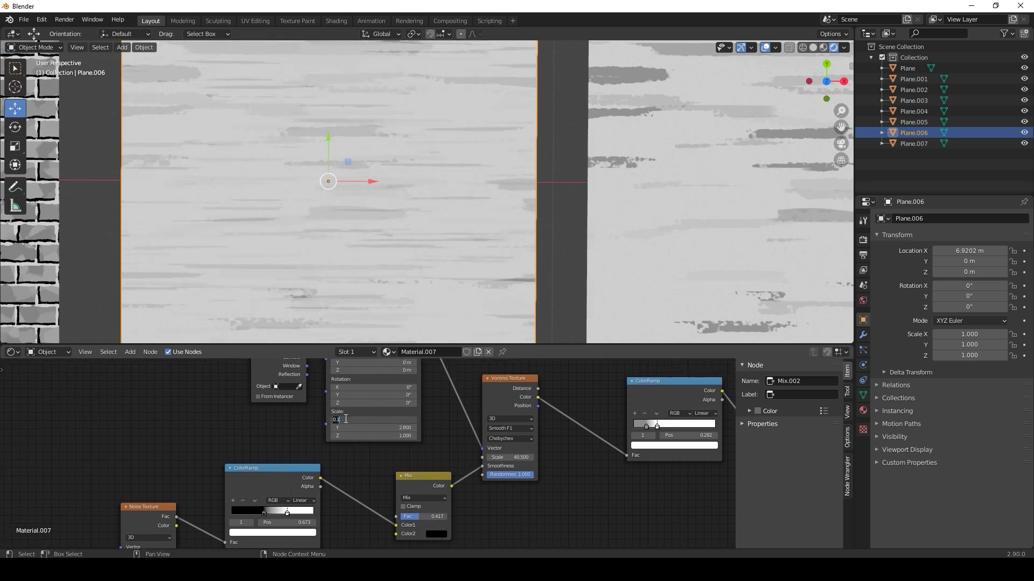
key(Return)
drag(398, 428, 360, 428)
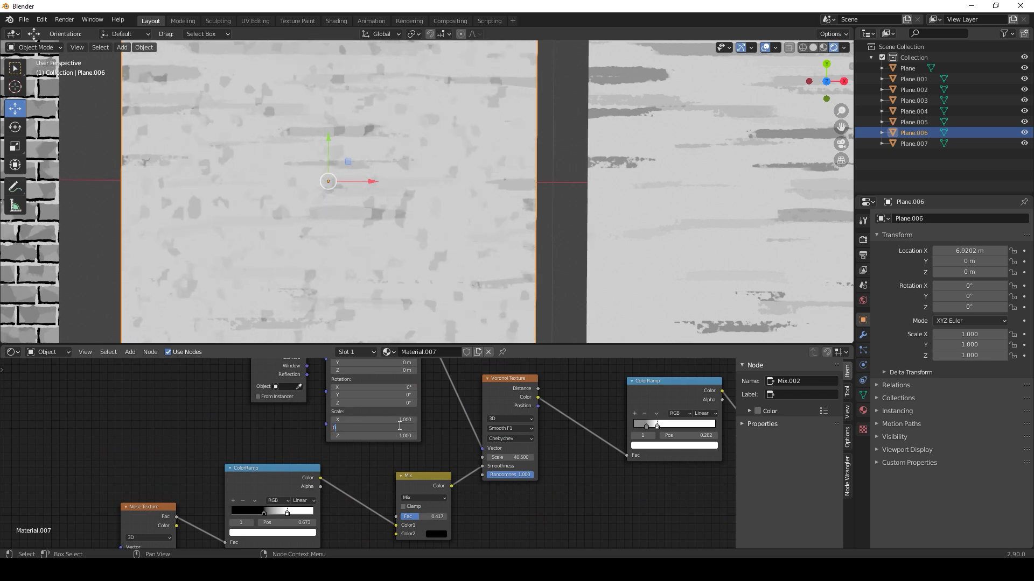
key(Return)
scroll(411, 191, down, 3)
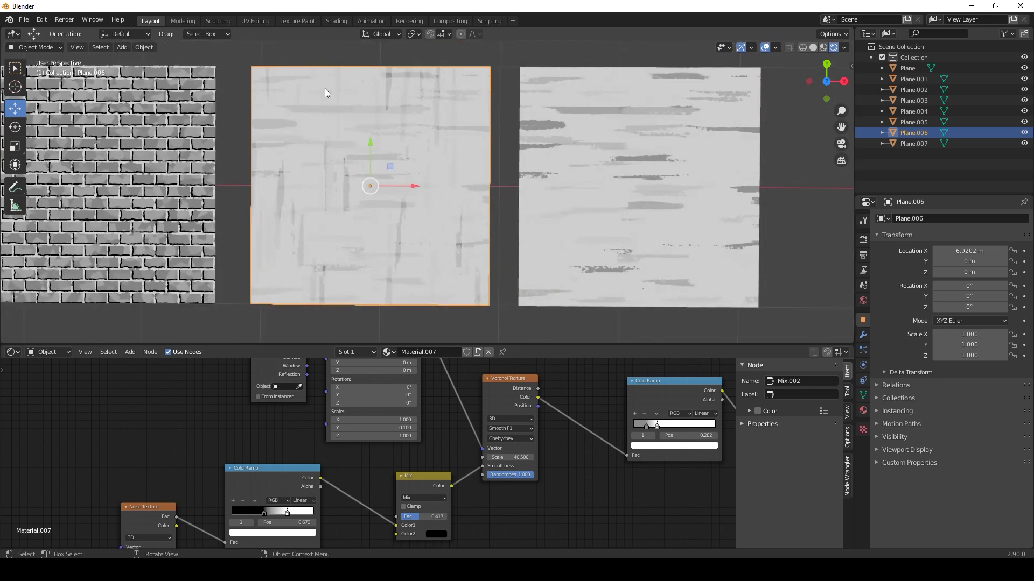
middle_drag(621, 474, 362, 431)
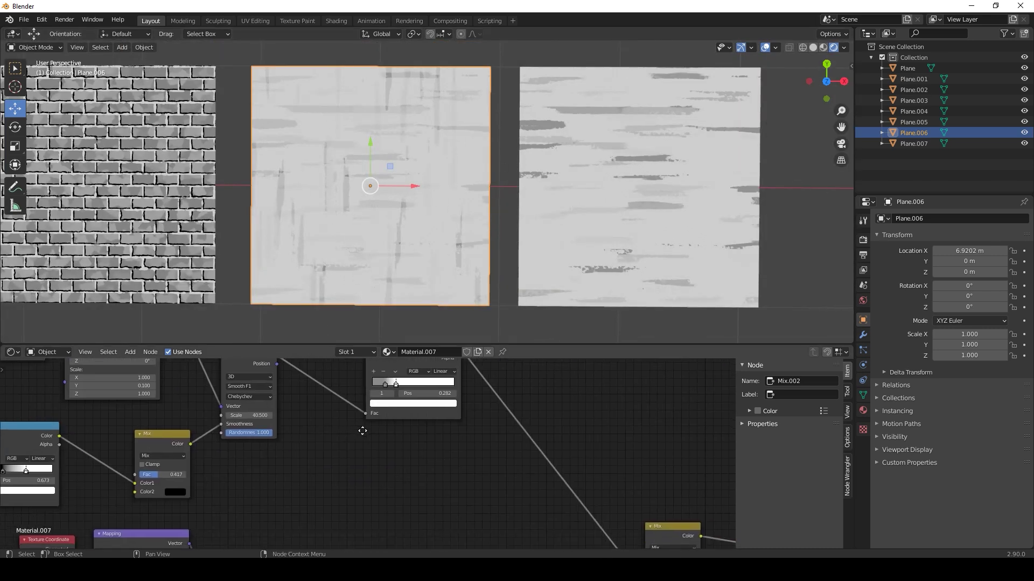
Set the Mix node before the Emission to Multiply blending with a Fac of 1
scroll(363, 432, down, 3)
middle_drag(508, 450, 423, 408)
click(525, 485)
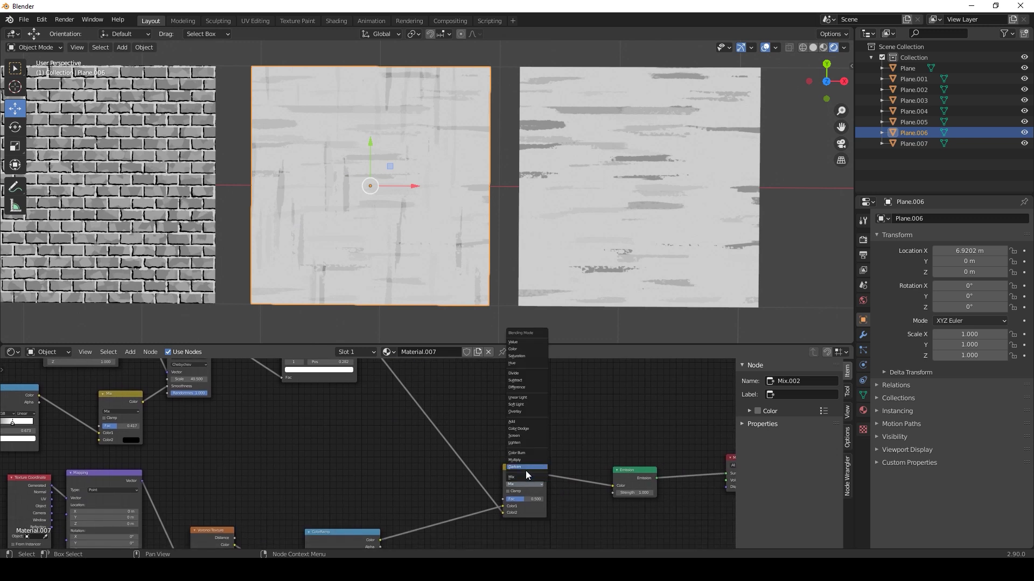
click(524, 461)
middle_drag(529, 520, 530, 499)
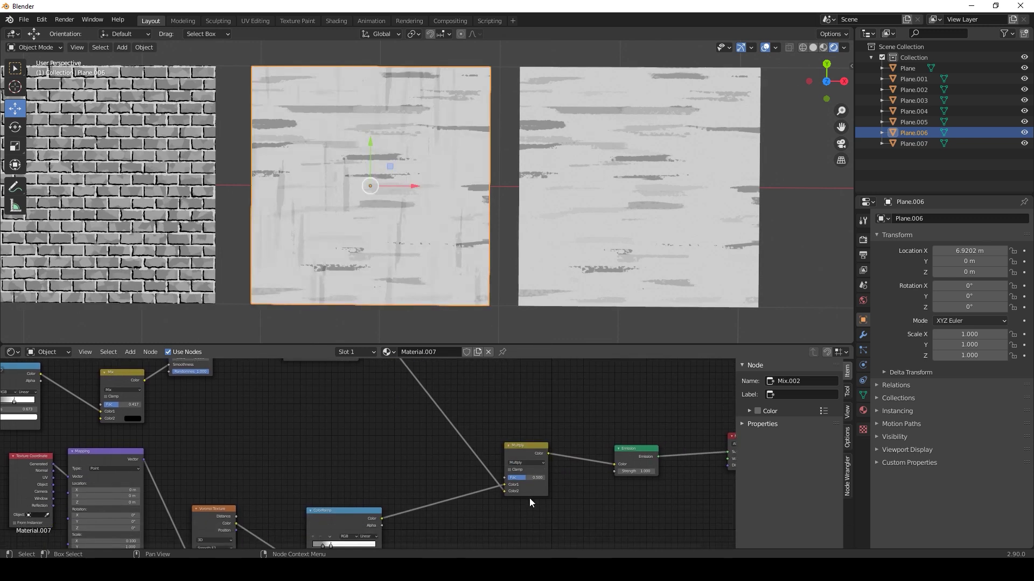
drag(520, 477, 540, 477)
Strengthen the strokes: set the upper ColorRamp's stops to about 0.268 and 0.455, and the lower ColorRamp's grey stop to about 0.255
middle_drag(360, 414, 384, 467)
scroll(384, 467, up, 4)
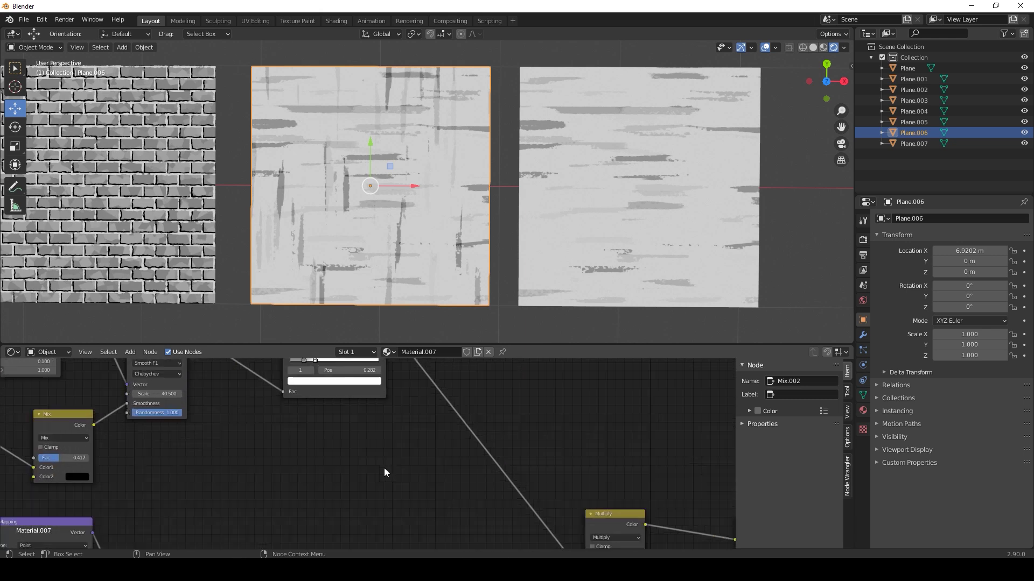
middle_drag(335, 385, 353, 424)
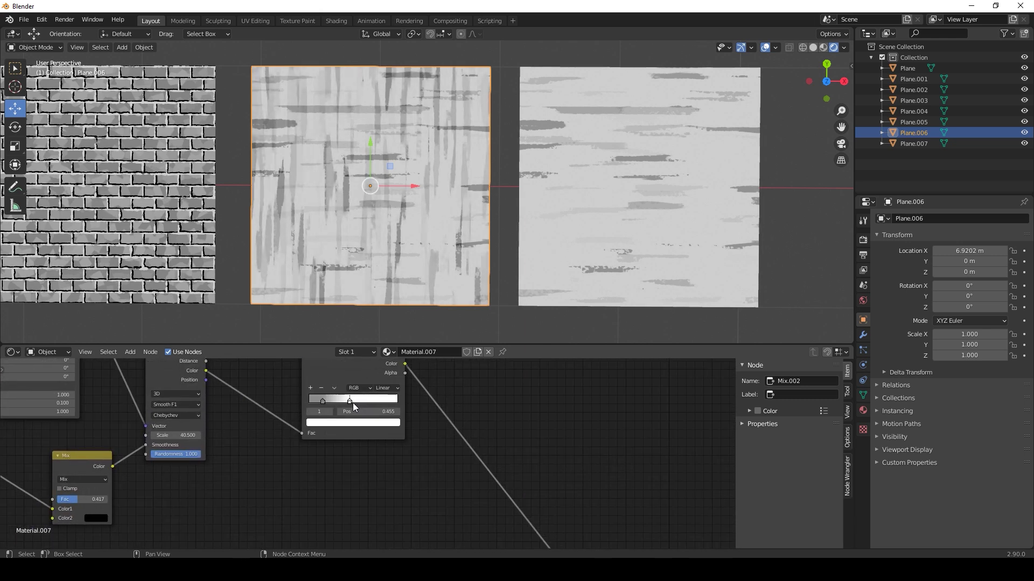
mouse_move(324, 401)
mouse_down()
mouse_move(345, 404)
mouse_move(333, 399)
mouse_up()
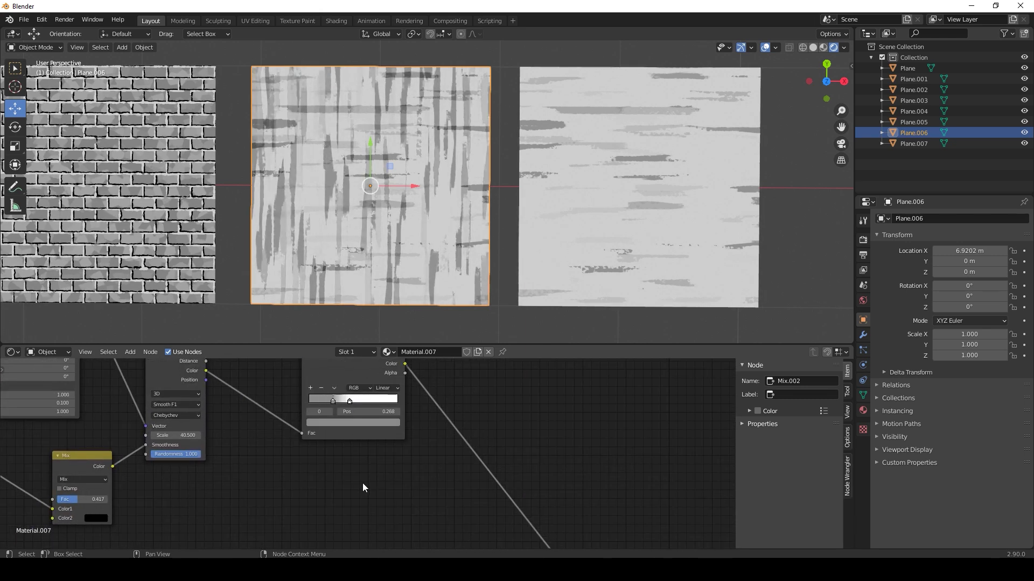
mouse_move(363, 483)
middle_down()
mouse_move(431, 548)
mouse_move(438, 499)
middle_up()
mouse_move(423, 495)
mouse_down()
mouse_move(434, 496)
mouse_move(411, 496)
mouse_up()
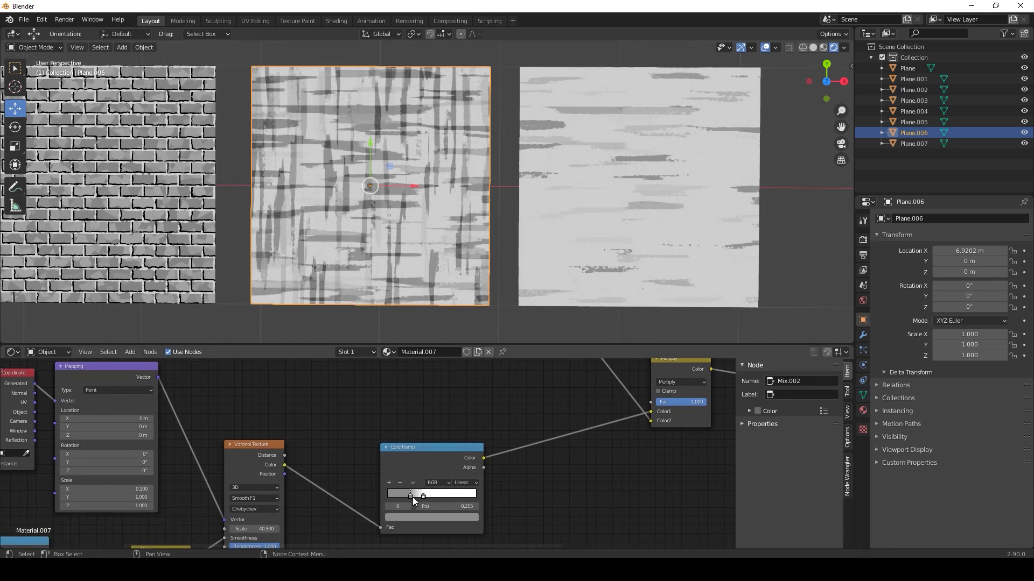
Set the upper Mapping node's Y scale to 0.2 to shorten the vertical strokes
scroll(515, 458, down, 3)
middle_drag(467, 439, 462, 494)
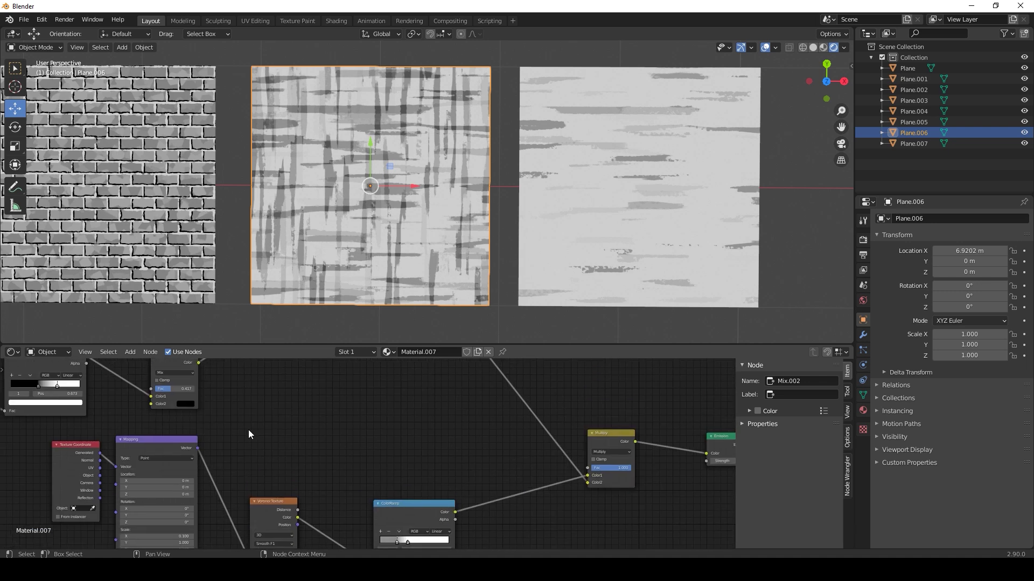
middle_drag(250, 432, 468, 478)
middle_drag(269, 488, 238, 524)
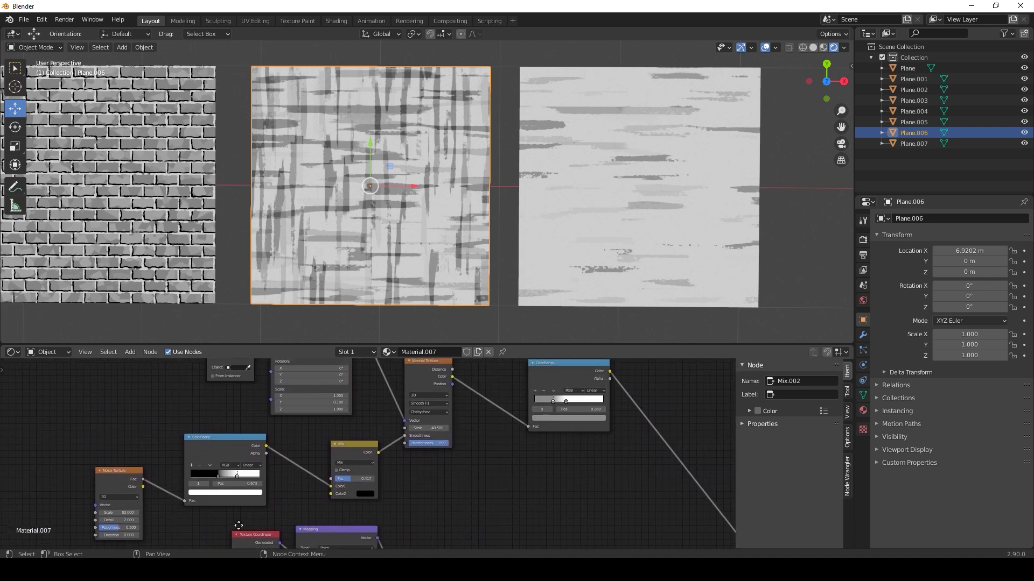
middle_drag(323, 417, 362, 435)
scroll(360, 450, up, 9)
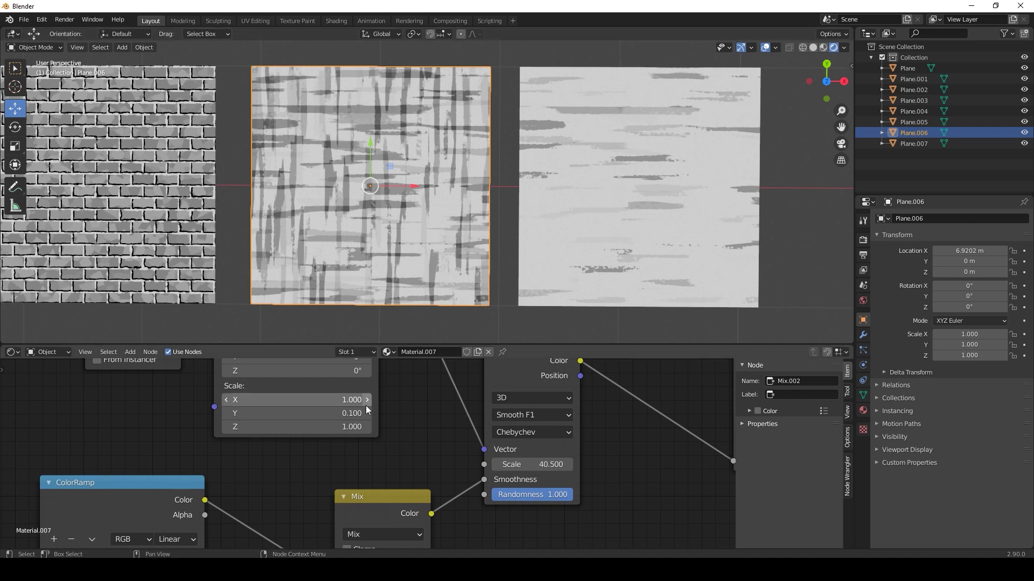
click(332, 414)
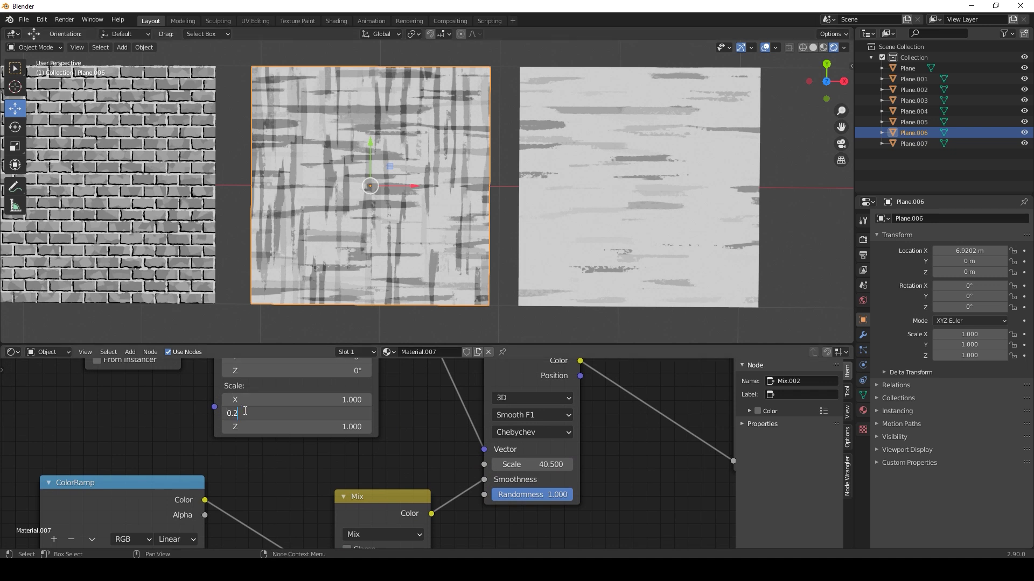
key(Return)
Set the lower Mapping node's X scale to 0.2 to shorten the horizontal strokes
middle_drag(399, 495, 422, 385)
middle_drag(451, 493, 459, 408)
click(343, 462)
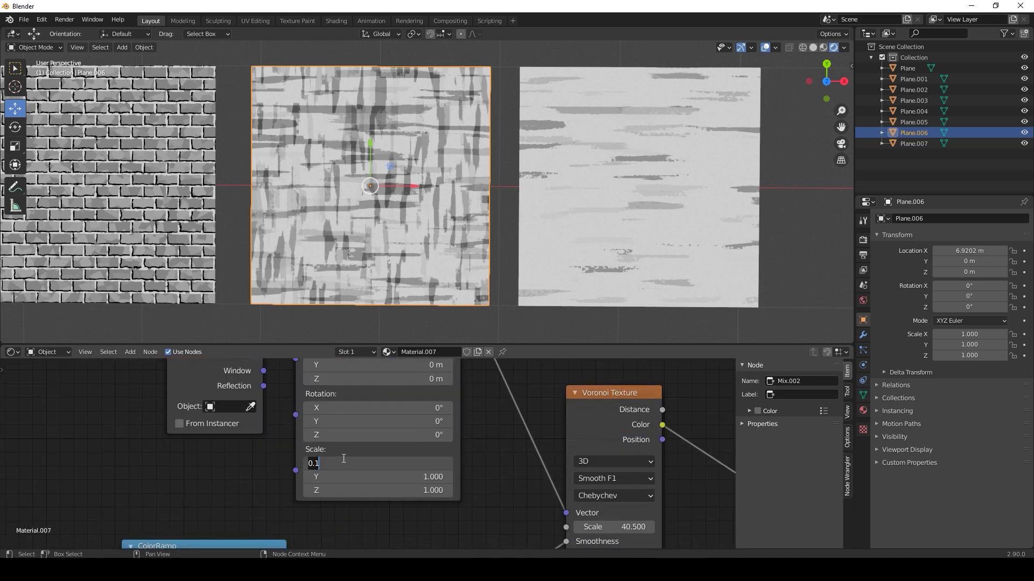
text(0.2)
key(Return)
Set the Scale of both the upper and lower Voronoi Texture nodes to 20 for larger strokes
scroll(549, 411, down, 4)
middle_drag(552, 409, 433, 506)
scroll(446, 434, down, 7)
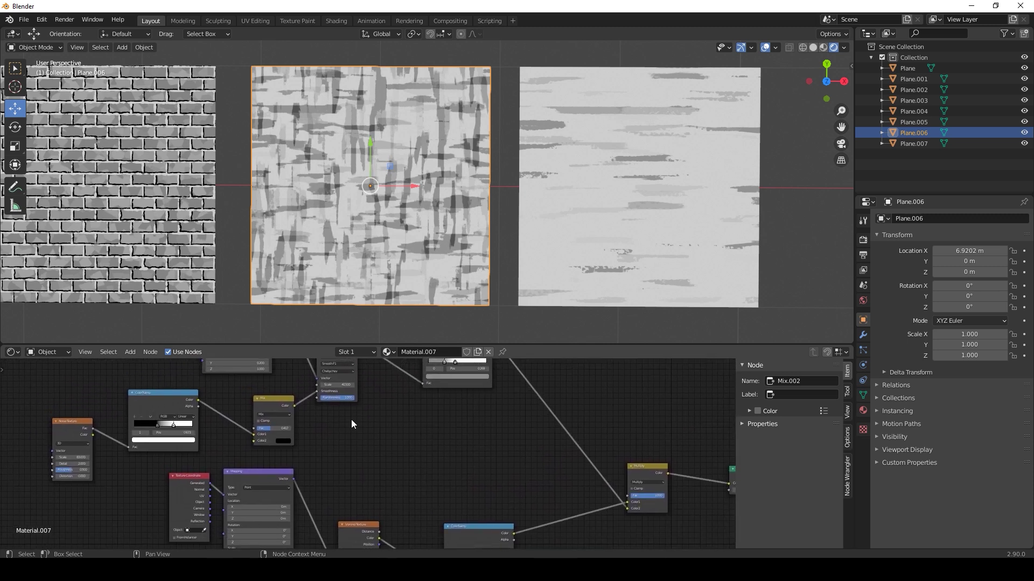
middle_drag(353, 425, 388, 433)
text(20)
key(Return)
middle_drag(438, 493, 484, 385)
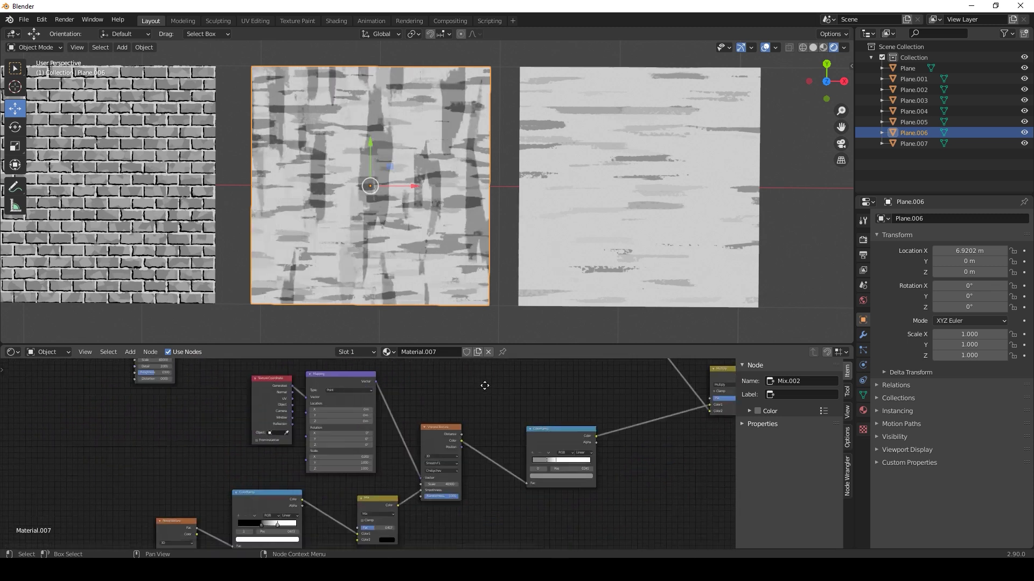
click(449, 485)
text(20)
key(Return)
Move the Emission and Material Output nodes away from the Multiply node and insert a ColorRamp between Multiply and Emission
middle_drag(601, 387, 280, 412)
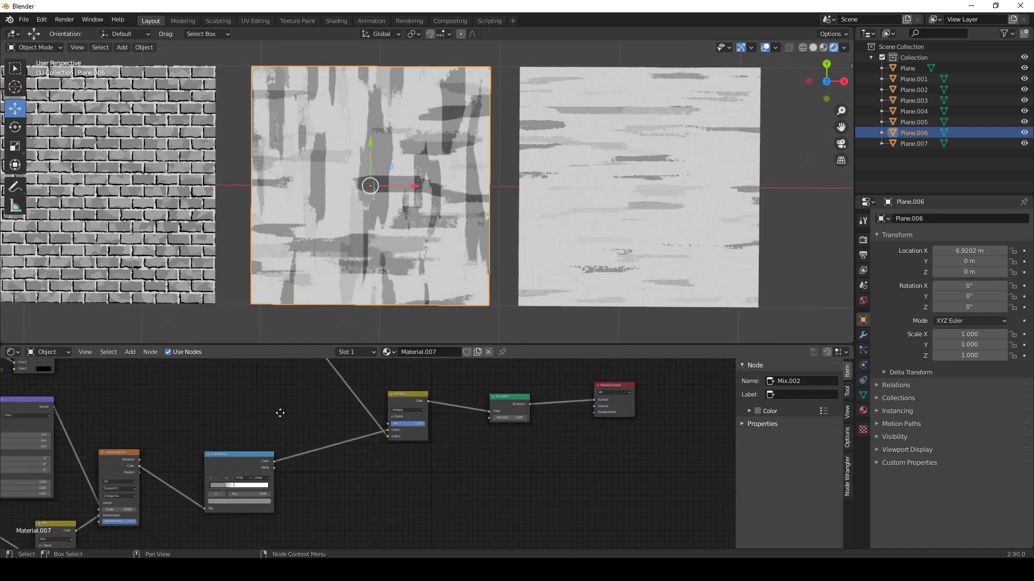
middle_drag(442, 423, 406, 437)
drag(454, 383, 603, 480)
drag(474, 424, 598, 419)
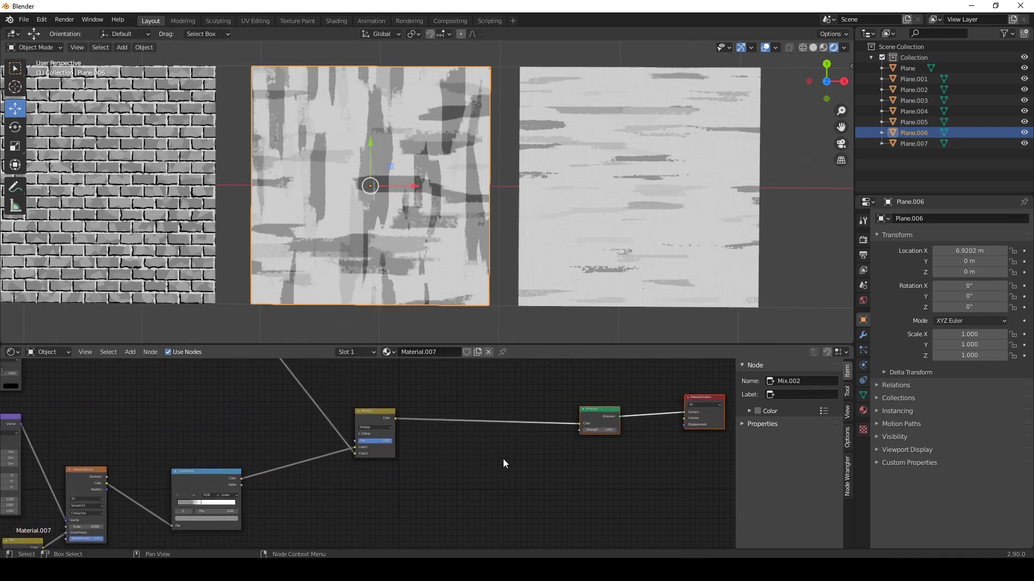
click(503, 460)
key(shift+a)
mouse_move(382, 487)
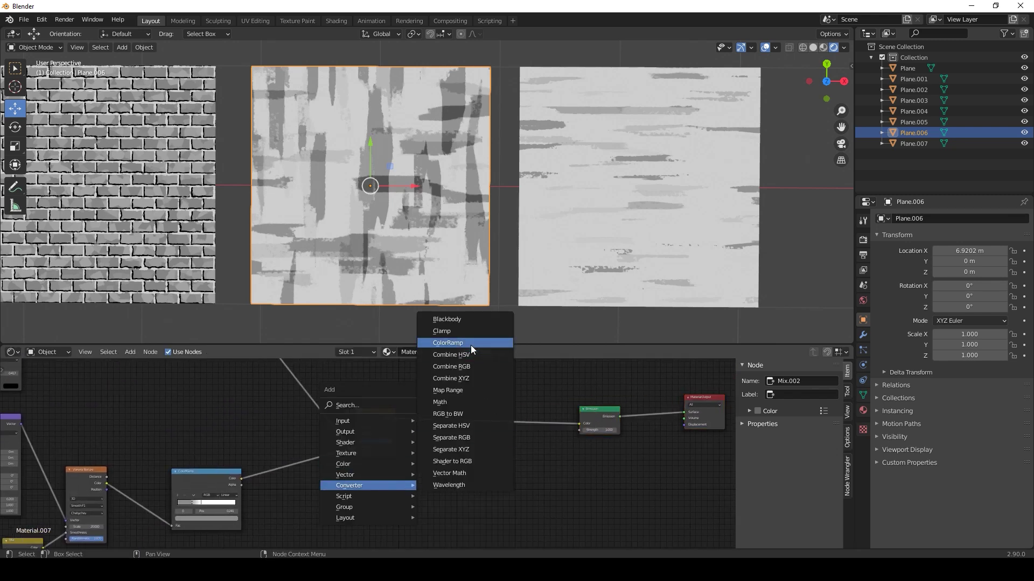
click(471, 345)
click(439, 394)
Change the new ColorRamp's black stop to light grey and move its white stop to about 0.282
middle_drag(510, 490, 424, 491)
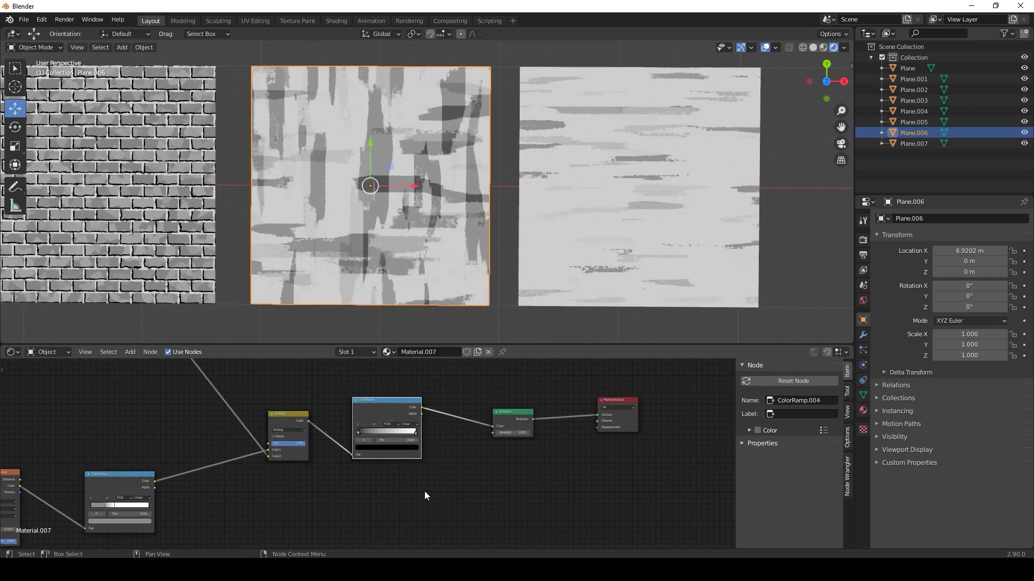
scroll(365, 444, up, 8)
drag(369, 418, 395, 417)
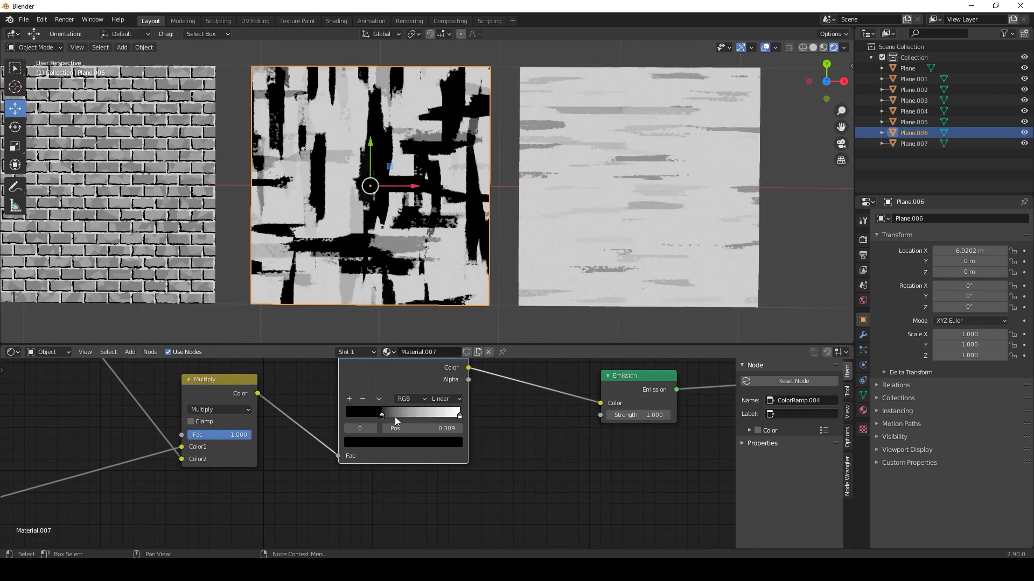
scroll(380, 439, up, 1)
click(381, 442)
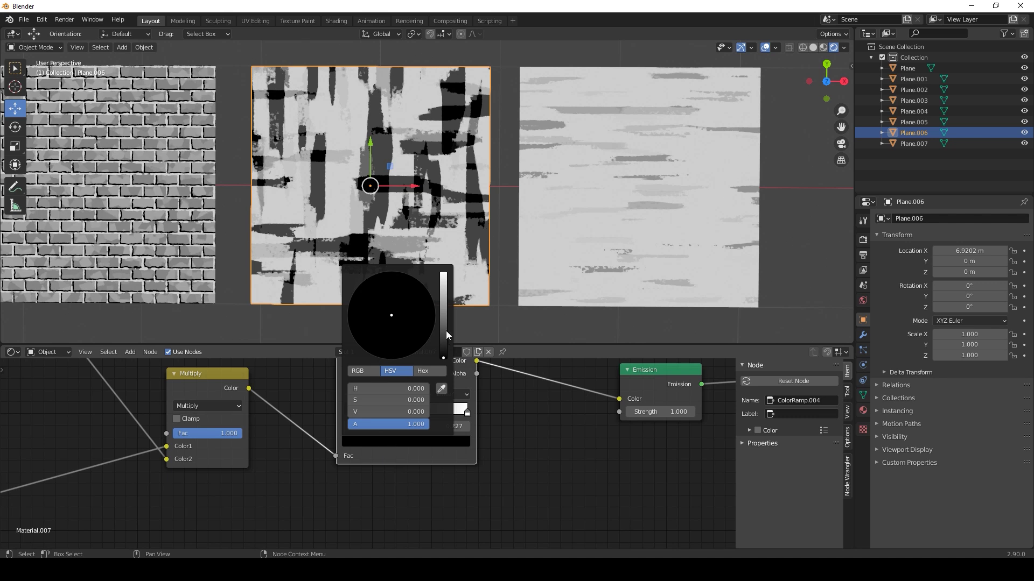
drag(446, 335, 441, 284)
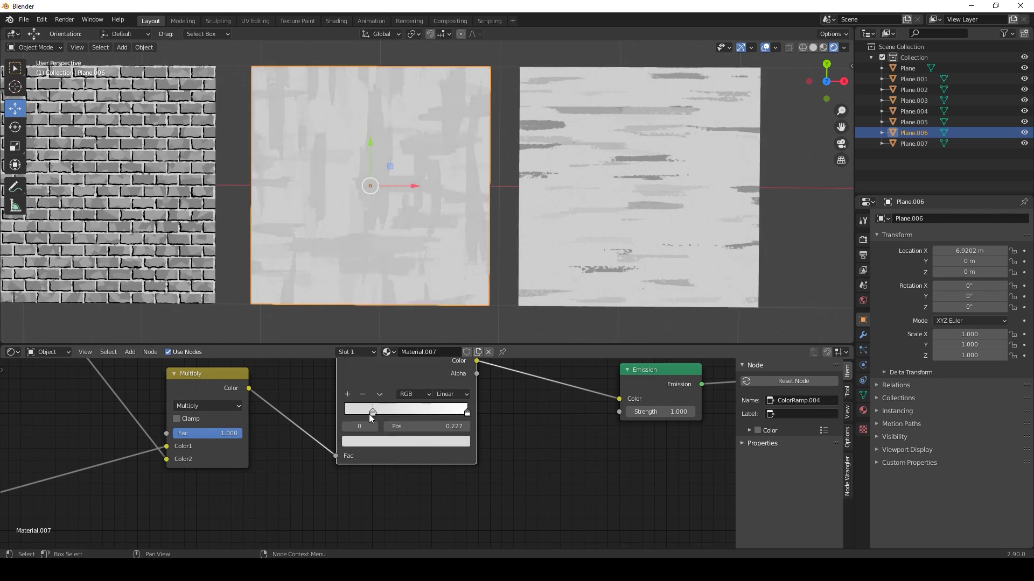
mouse_move(370, 415)
mouse_down()
mouse_move(333, 414)
mouse_move(417, 414)
mouse_move(362, 423)
mouse_up()
drag(465, 418, 375, 425)
Move the white stop of the ColorRamp before the Emission to about 0.35 to soften the stroke contrast
scroll(353, 275, down, 3)
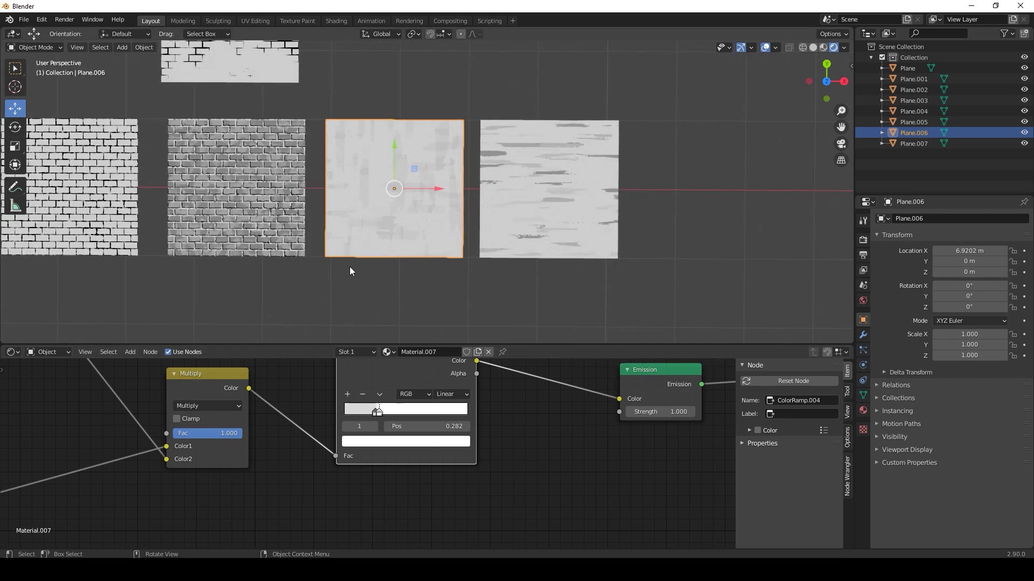
scroll(368, 455, up, 5)
scroll(391, 201, up, 3)
mouse_move(379, 393)
mouse_down()
mouse_move(361, 397)
mouse_move(410, 395)
mouse_move(397, 395)
mouse_up()
click(385, 394)
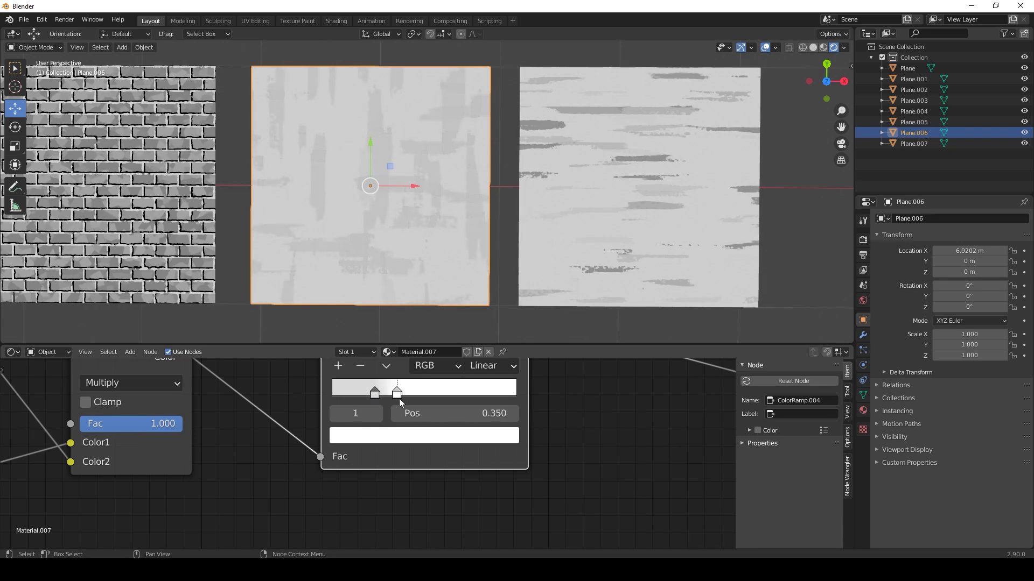
scroll(405, 235, down, 3)
Deselect the plane and compare the brick and brush-stroke materials across the whole row of planes
click(399, 283)
scroll(377, 285, down, 2)
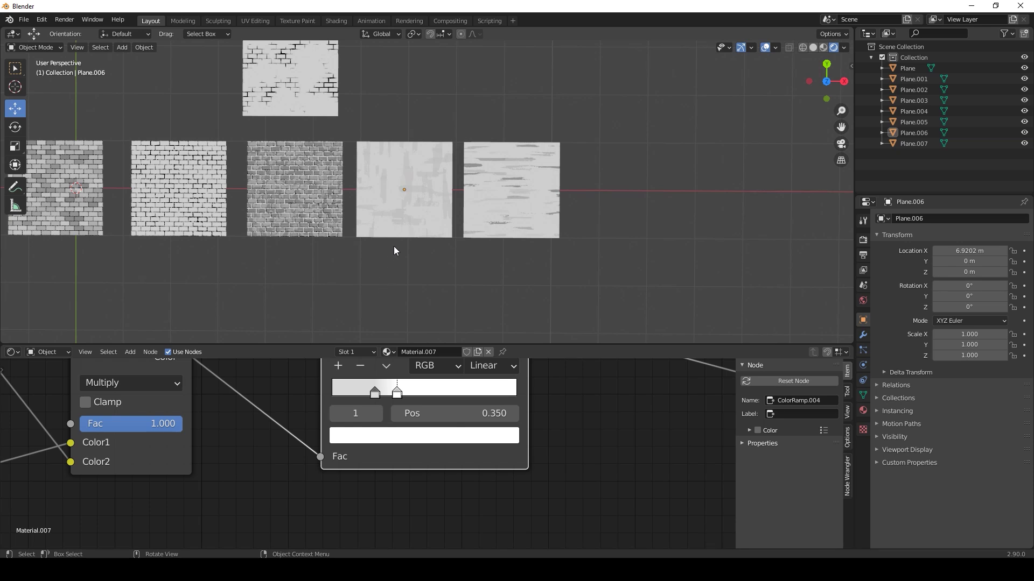
shift+middle_drag(396, 255, 393, 278)
scroll(394, 278, up, 5)
scroll(394, 278, down, 4)
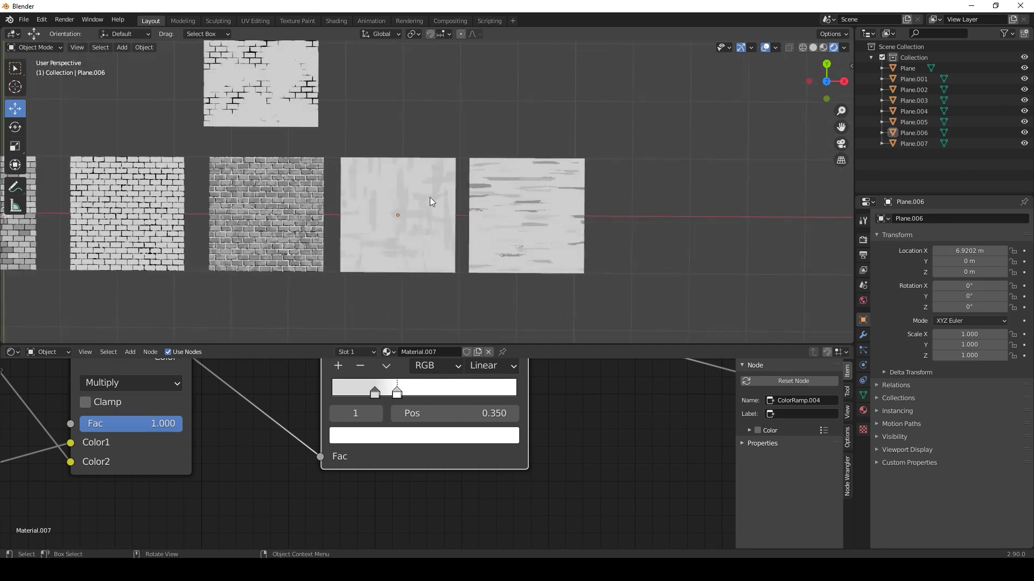
shift+middle_drag(172, 232, 328, 232)
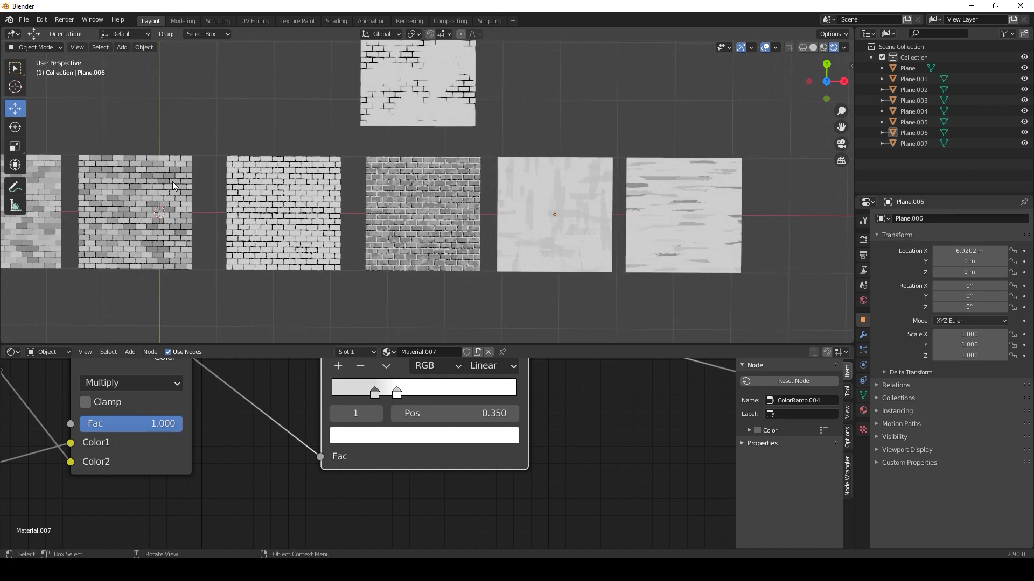
scroll(231, 197, down, 4)
scroll(344, 226, up, 9)
shift+middle_drag(478, 189, 177, 168)
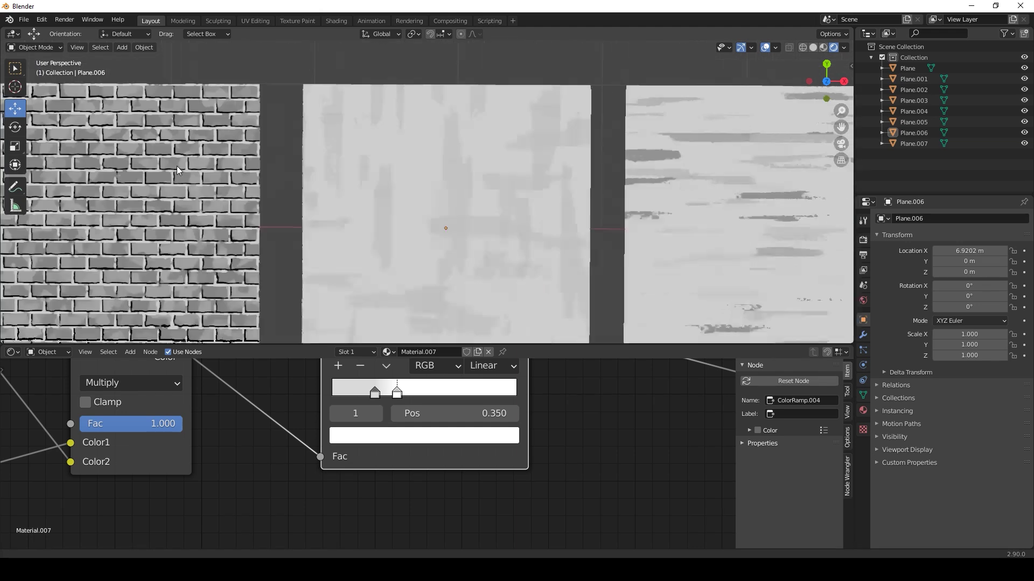
shift+middle_drag(438, 165, 197, 130)
shift+middle_drag(107, 154, 231, 129)
scroll(234, 131, down, 4)
shift+middle_drag(201, 175, 473, 215)
scroll(473, 215, down, 3)
shift+middle_drag(378, 210, 422, 227)
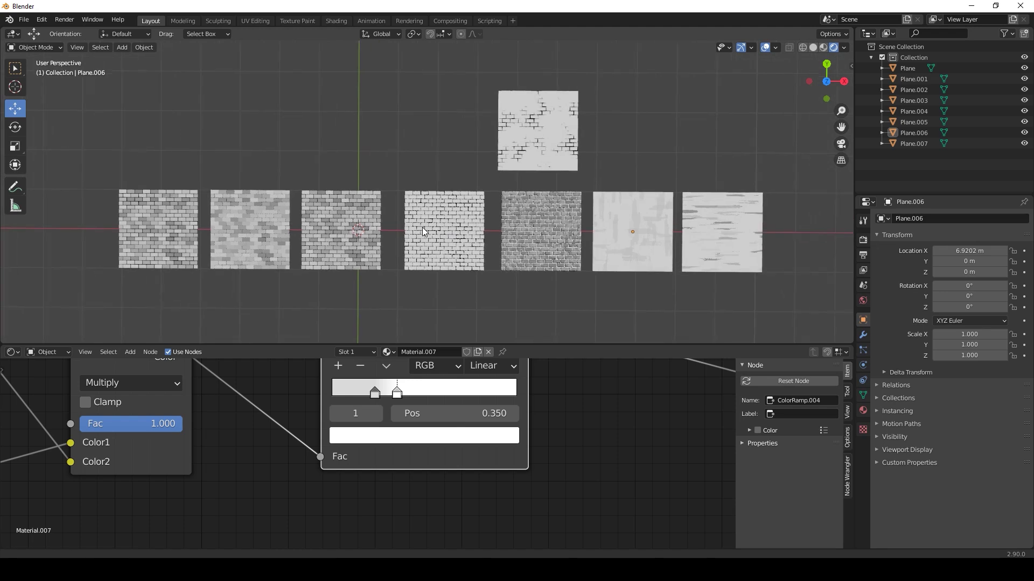
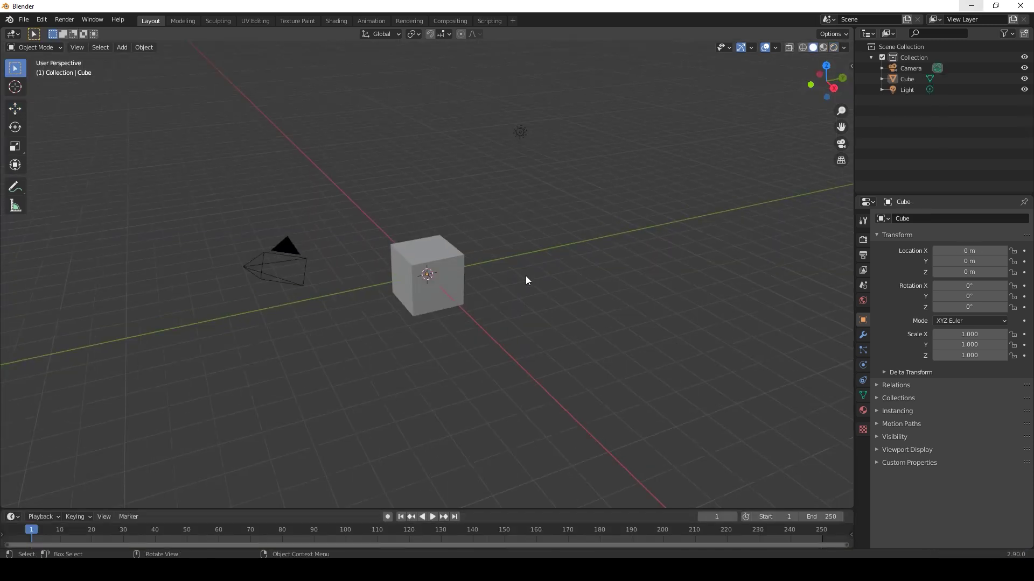
Delete the camera and the light from the new default scene
drag(263, 109, 713, 428)
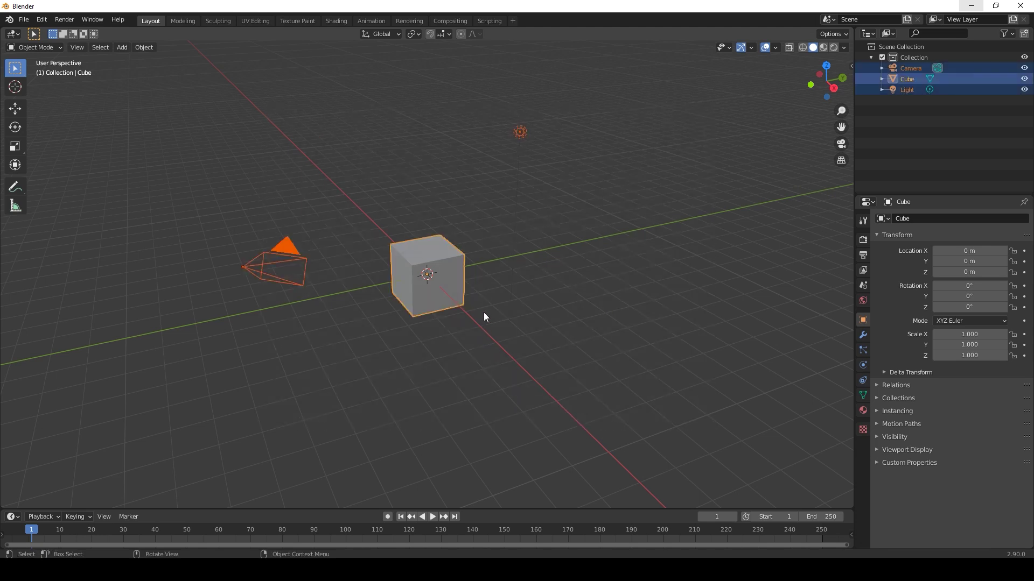
drag(219, 180, 308, 310)
key(Delete)
drag(482, 97, 623, 221)
key(Delete)
Scale the cube into a thin slab, about -0.018 in Z and about 1.478 in Y
click(431, 266)
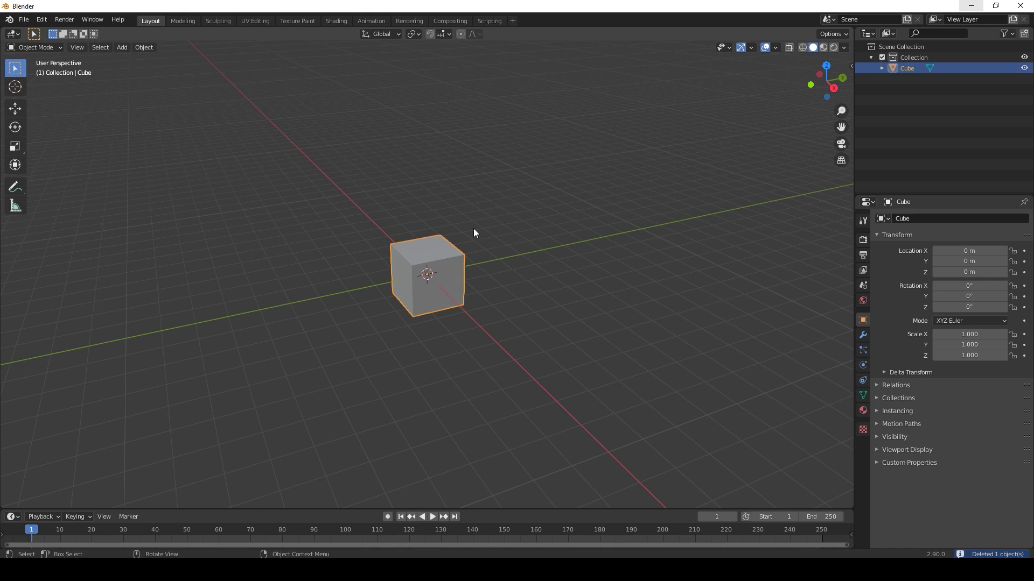
middle_drag(473, 228, 487, 255)
click(15, 147)
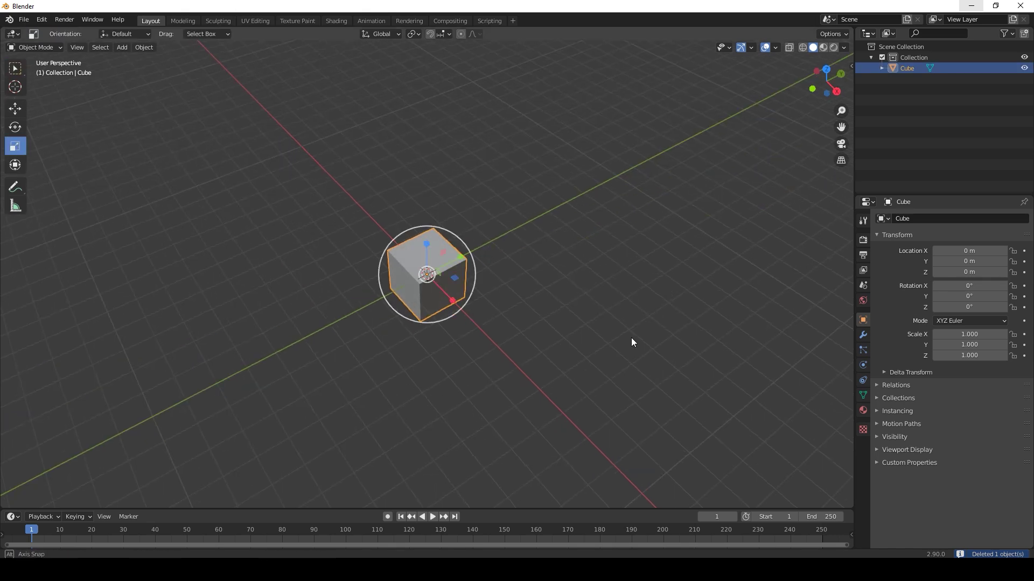
middle_drag(632, 341, 632, 286)
drag(426, 235, 427, 276)
middle_drag(508, 229, 465, 295)
scroll(466, 302, up, 8)
middle_drag(477, 336, 499, 266)
scroll(501, 287, down, 2)
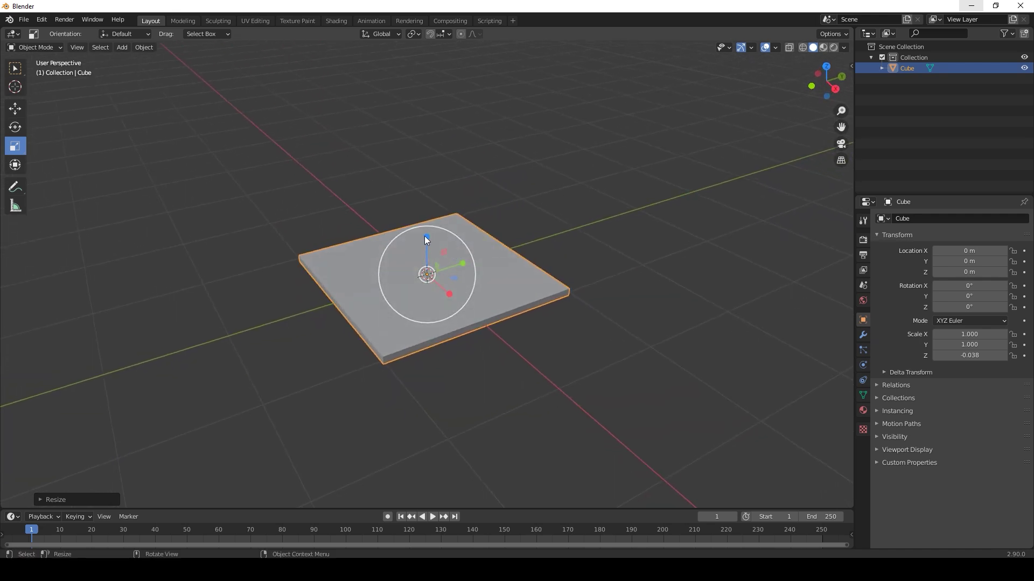
drag(426, 238, 485, 265)
Enlarge the timeline area and switch it to the Shader Editor showing the slab's material nodes
drag(434, 507, 517, 368)
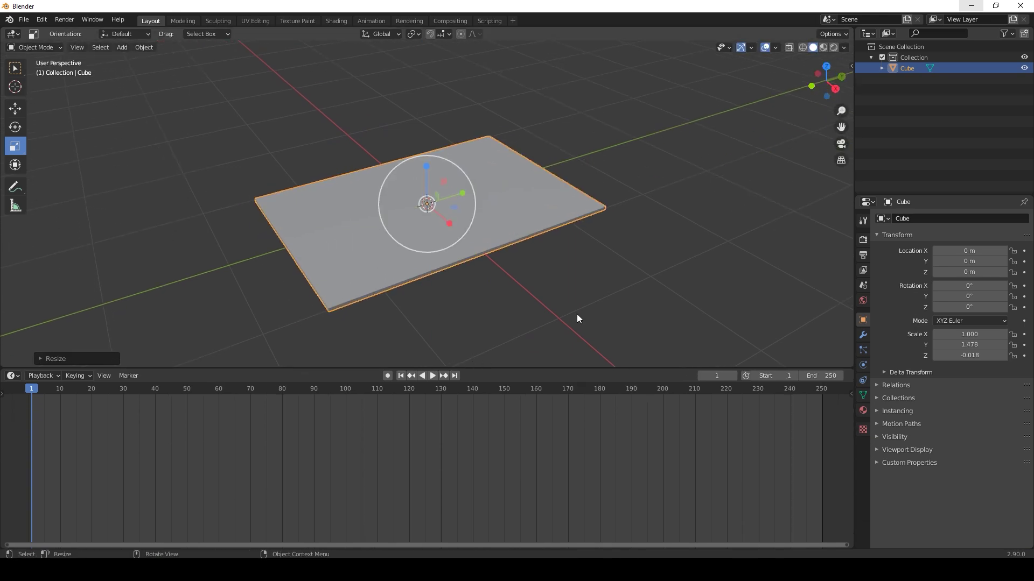
click(12, 375)
click(43, 481)
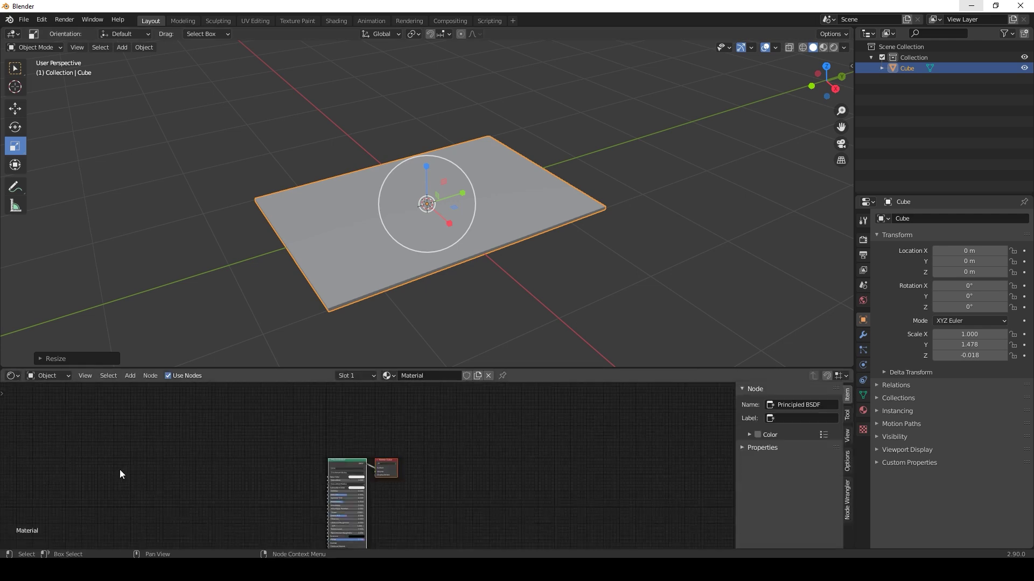
middle_drag(398, 491, 446, 460)
scroll(447, 460, up, 5)
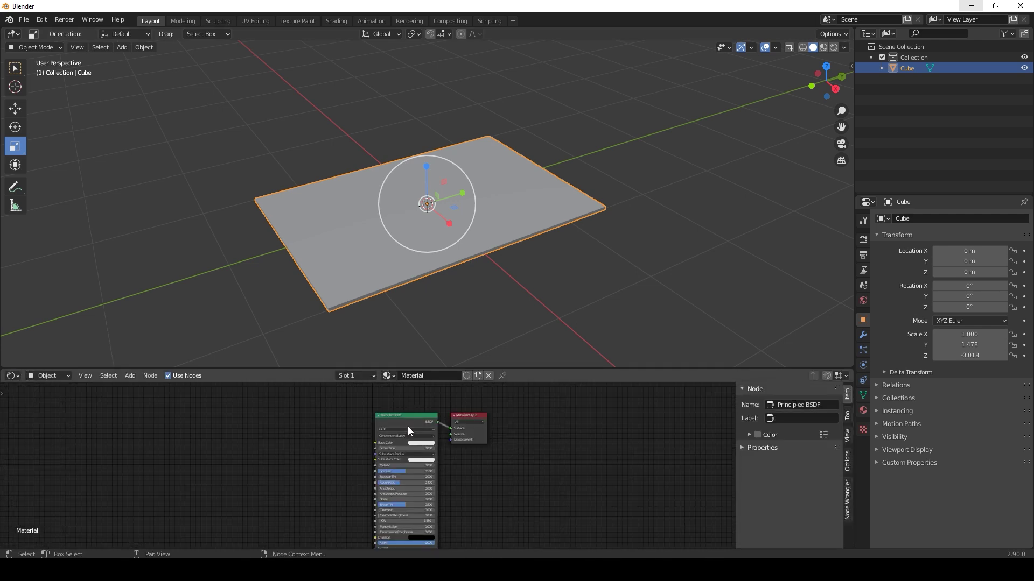
Replace the Principled BSDF with an Emission shader wired to the material output's Surface, and show the viewport in rendered shading
click(407, 423)
key(x)
key(shift+a)
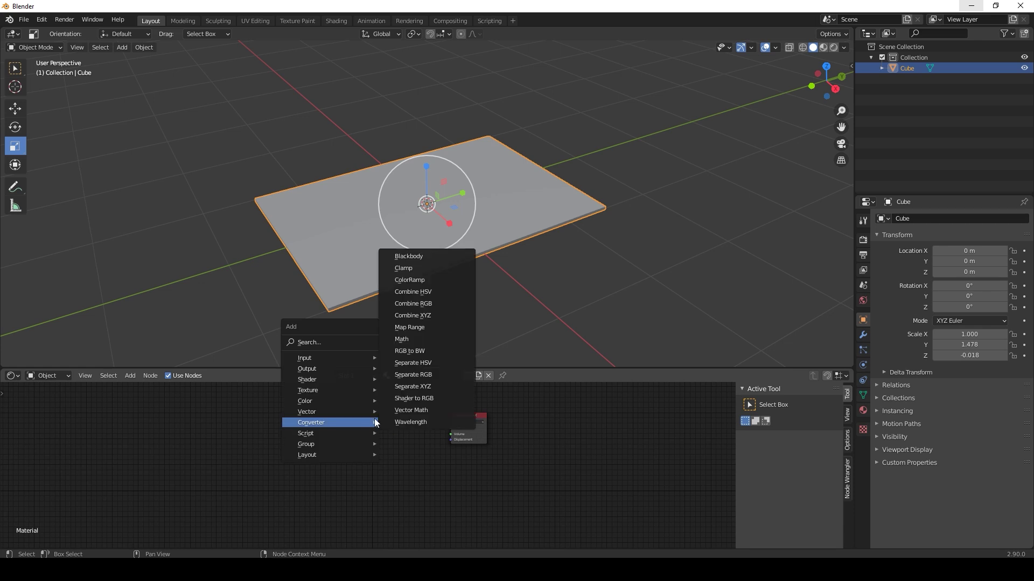
mouse_move(350, 388)
click(421, 225)
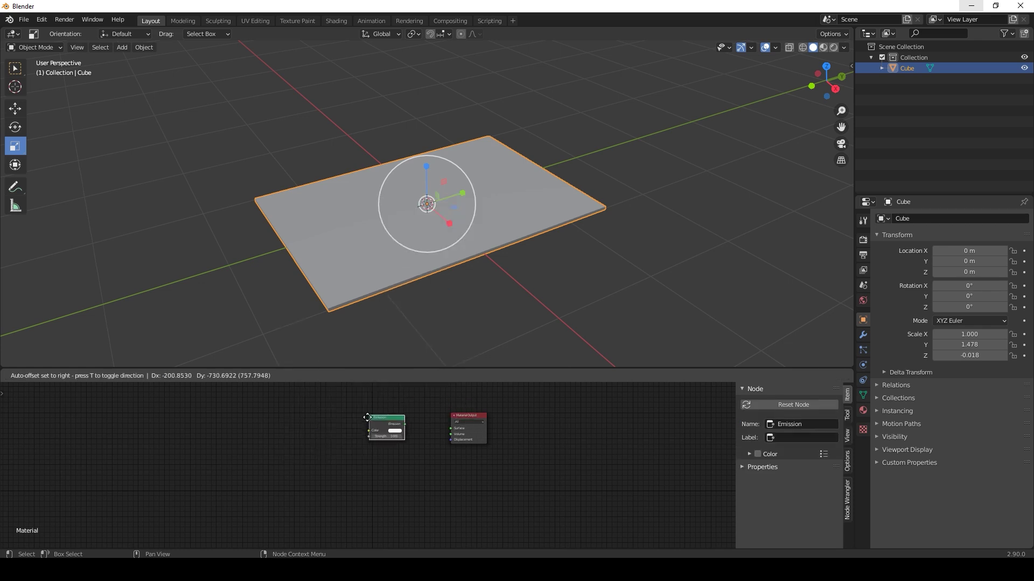
click(390, 435)
drag(393, 429, 450, 428)
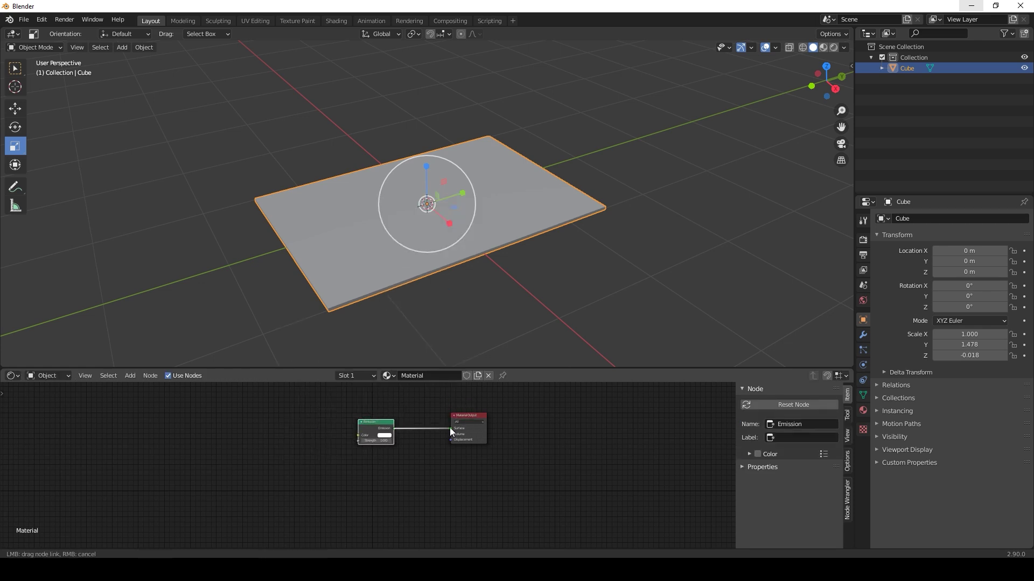
click(833, 48)
Add a Brick Texture before the Emission shader and connect its Color output to the Emission color
scroll(341, 436, up, 5)
middle_drag(289, 430, 385, 462)
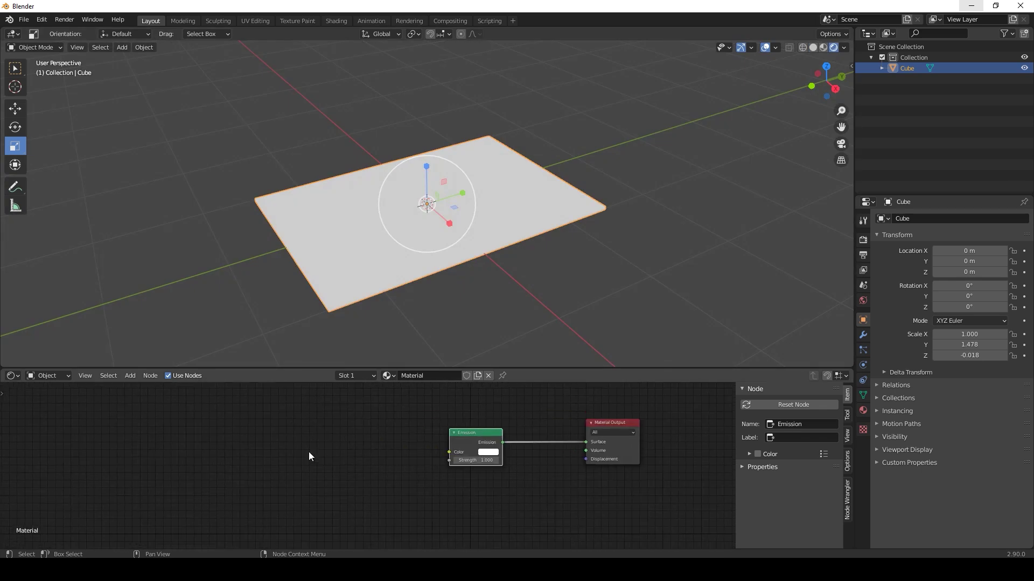
click(308, 453)
middle_drag(288, 462, 316, 451)
scroll(316, 451, down, 1)
key(shift+a)
mouse_move(256, 452)
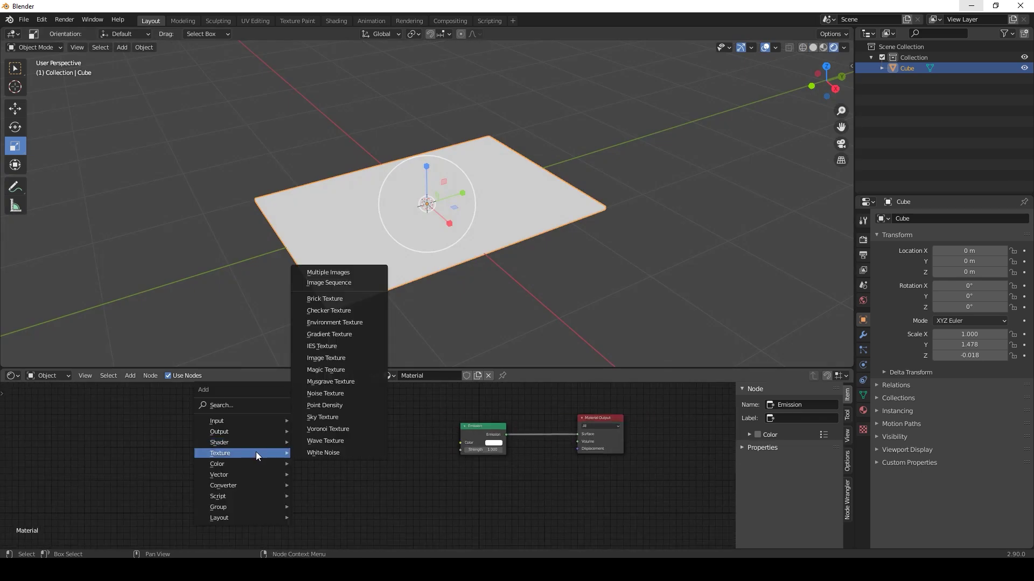
click(325, 298)
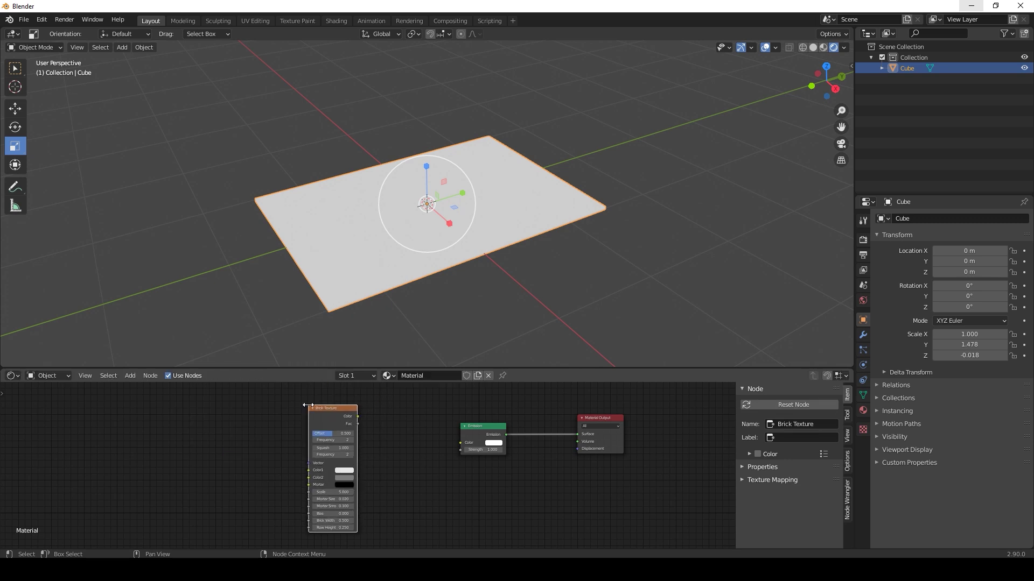
drag(359, 417, 461, 442)
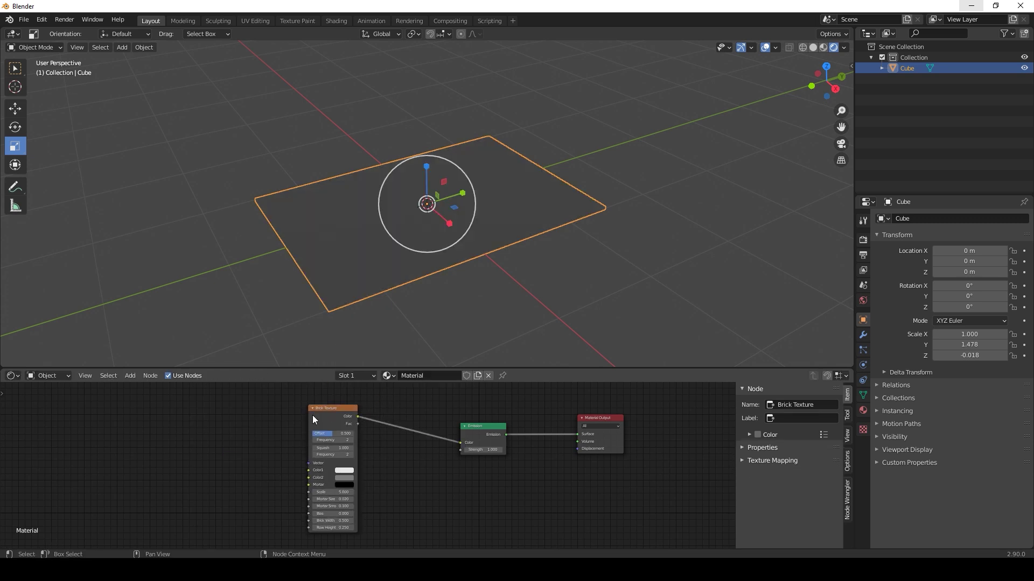
drag(312, 415, 320, 426)
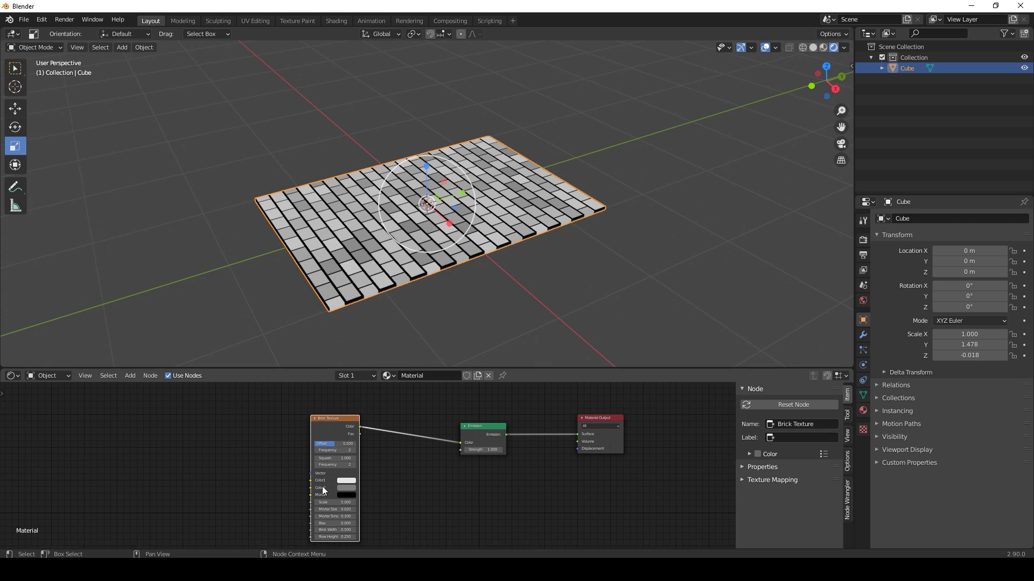
Move the Brick Texture farther from the Emission node and add Texture Coordinate and Mapping nodes feeding its Vector input
drag(328, 428, 163, 423)
key(ctrl+t)
middle_drag(162, 423, 342, 411)
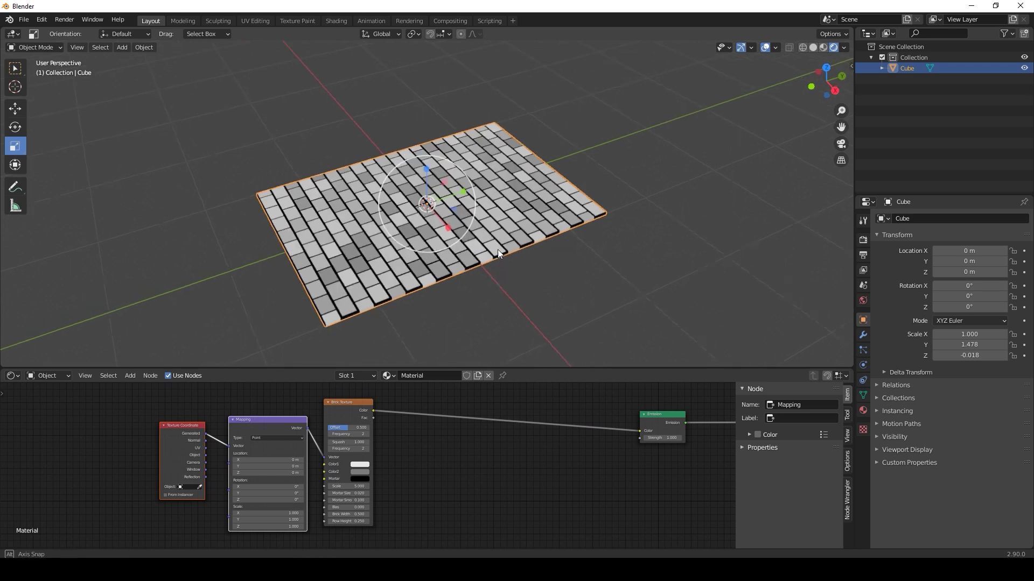
Set the Mapping node's Z rotation to 90° to turn the brick pattern on the slab
scroll(497, 253, up, 4)
scroll(480, 280, down, 1)
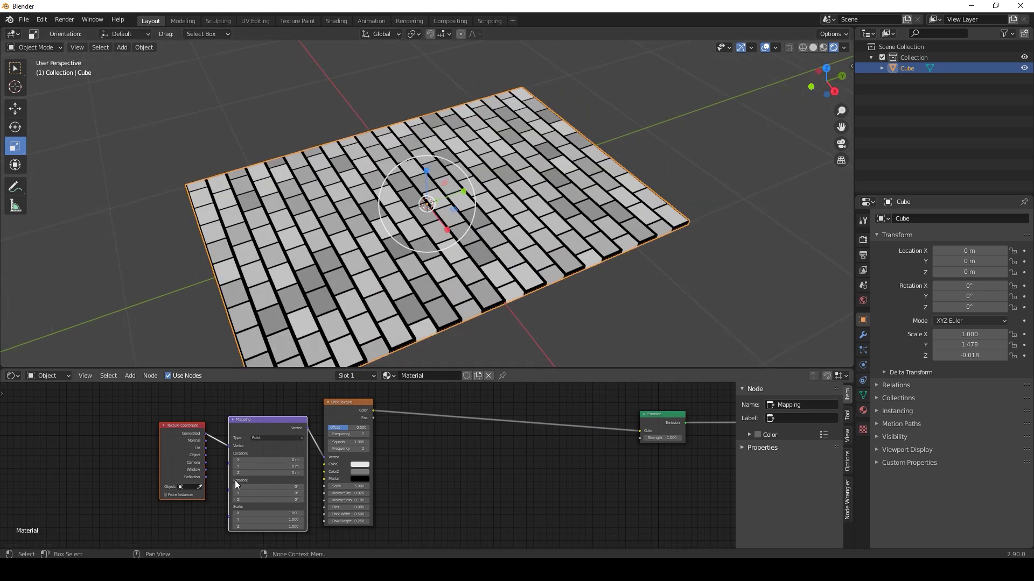
click(284, 500)
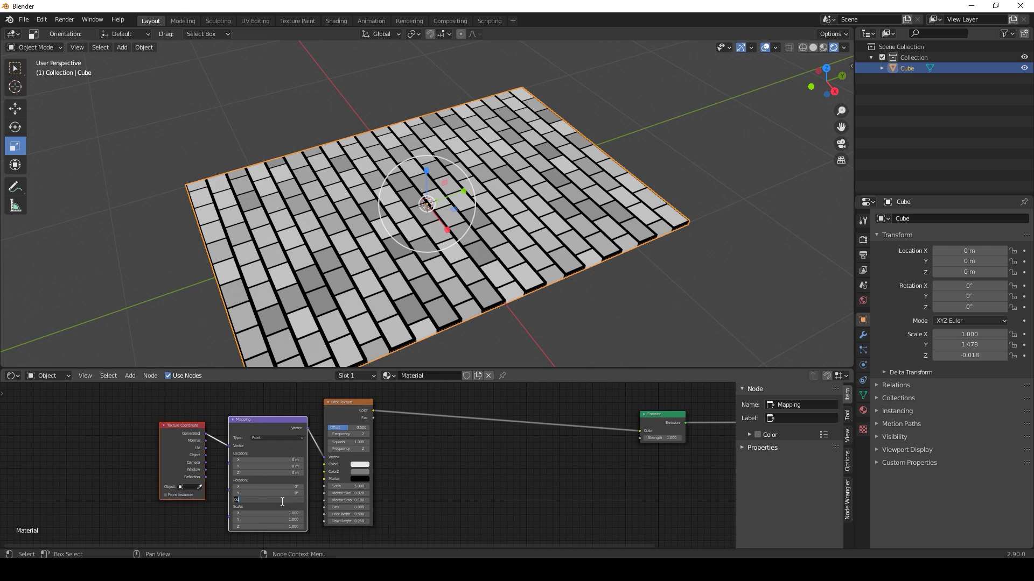
key(Return)
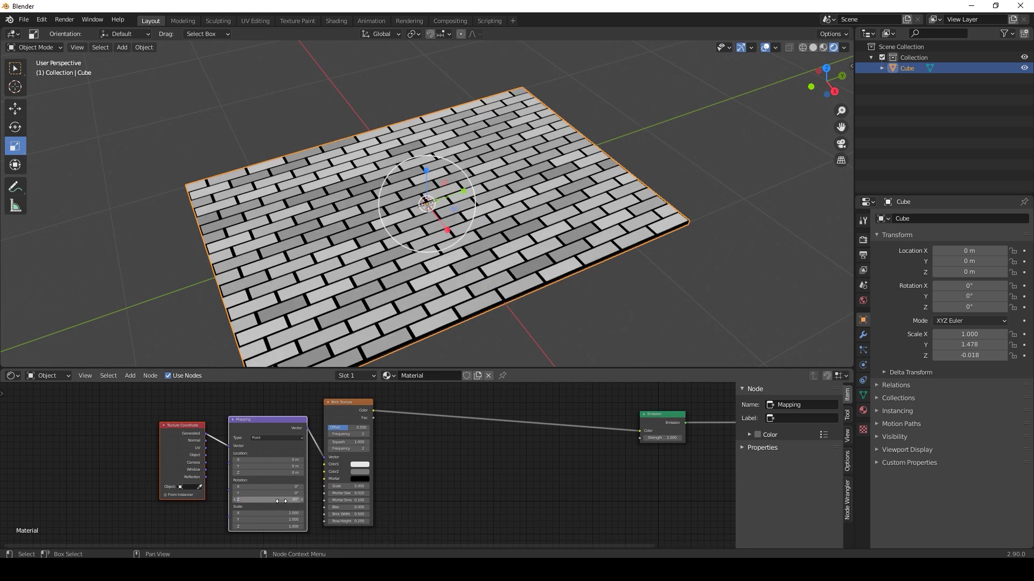
Scale the slab to about 1.172 along X
middle_drag(58, 164, 52, 175)
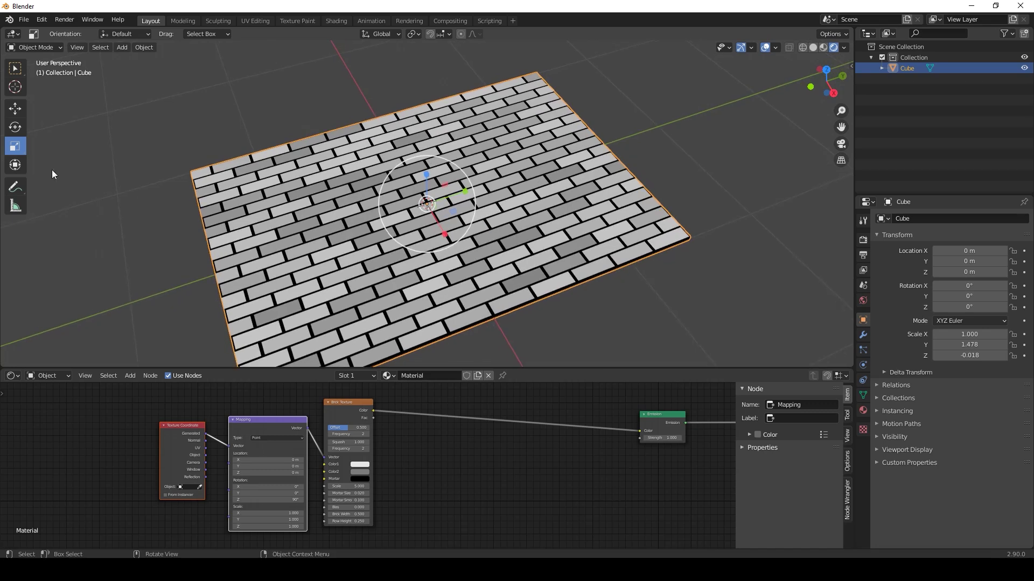
drag(447, 234, 451, 242)
Set the Brick Texture's Color1 to orange (H 0.070, S 1.000, V 0.906) and Color2 to dark red-brown (H 0.044, S 1.000, V 0.485)
scroll(434, 463, down, 3)
scroll(433, 463, up, 4)
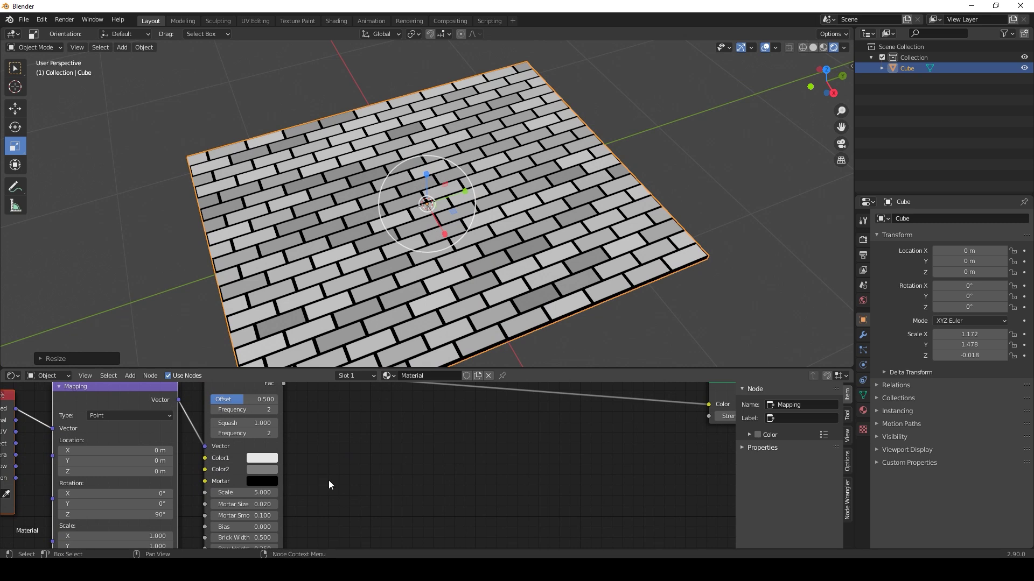
middle_drag(302, 463, 356, 450)
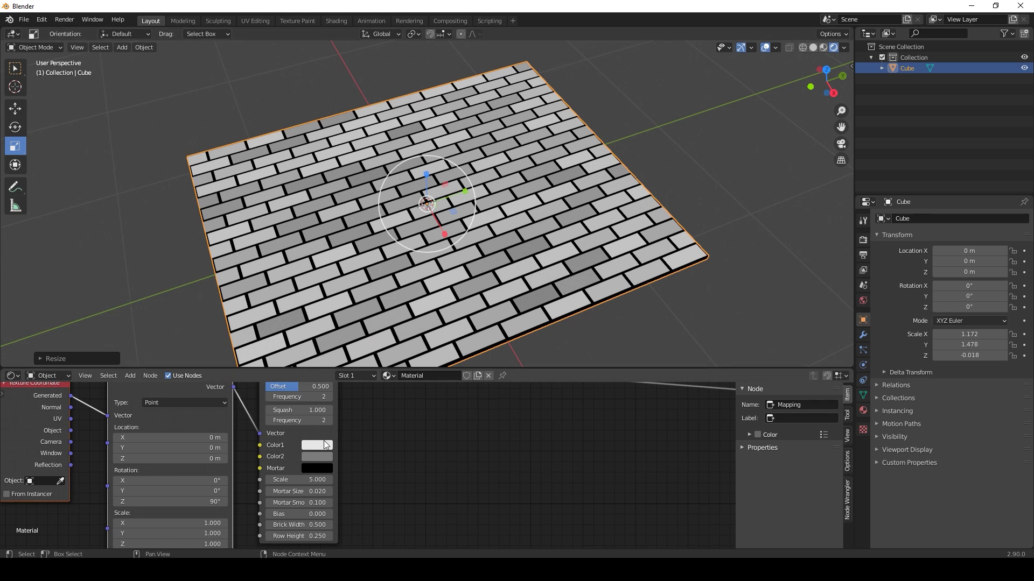
click(326, 445)
drag(340, 363, 328, 368)
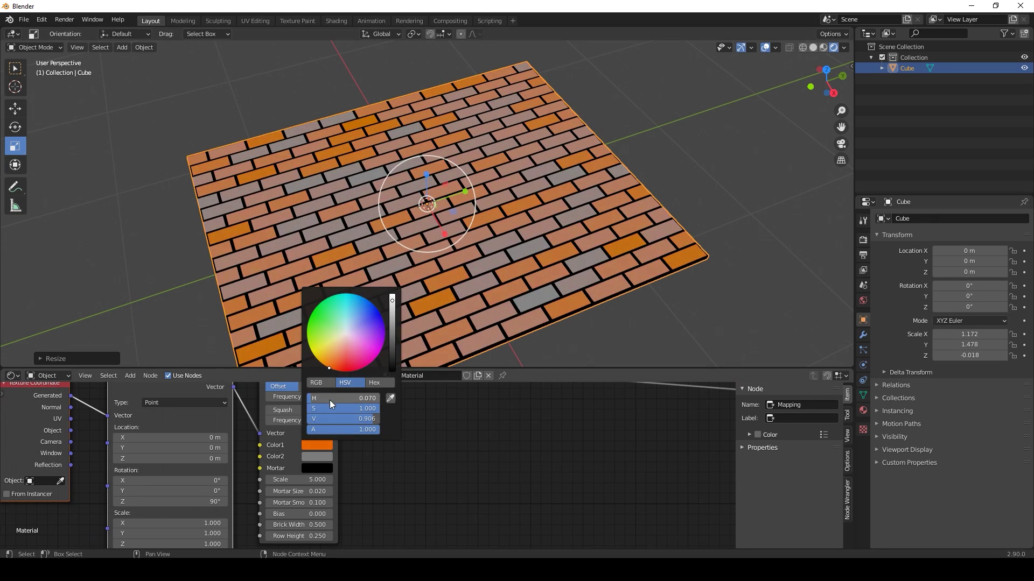
click(455, 438)
click(316, 456)
drag(335, 371, 336, 383)
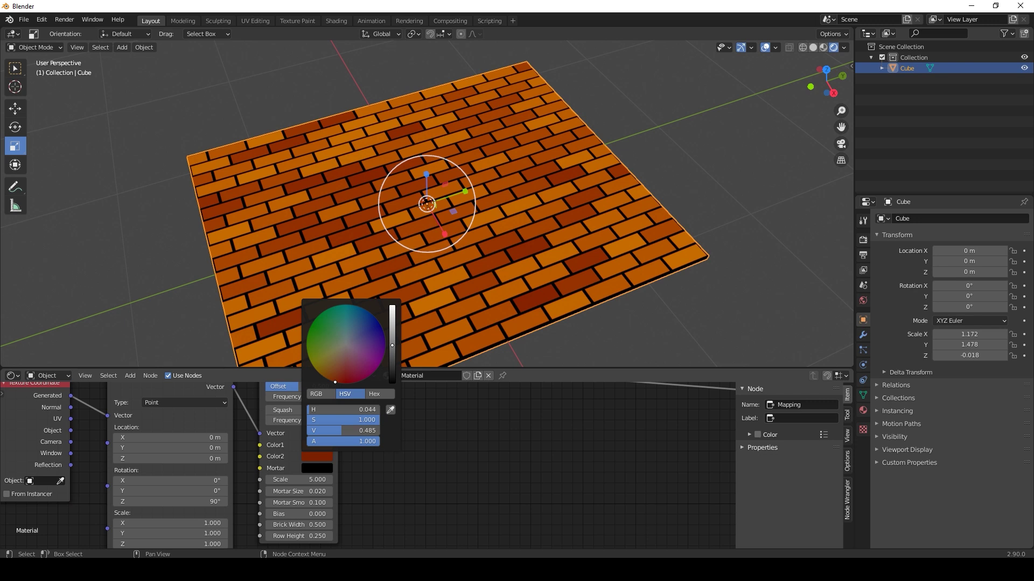
Fine-tune the brick colors, with Color1 at H 0.061, S 0.946, V 0.900 and Color2 at H 0.049, S 0.992, V 0.485
click(313, 447)
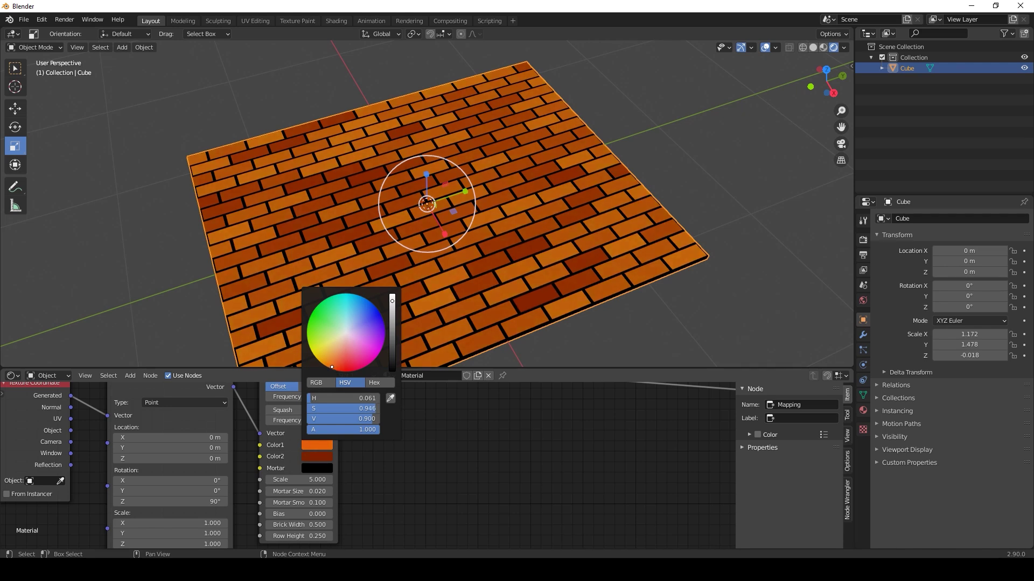
click(314, 456)
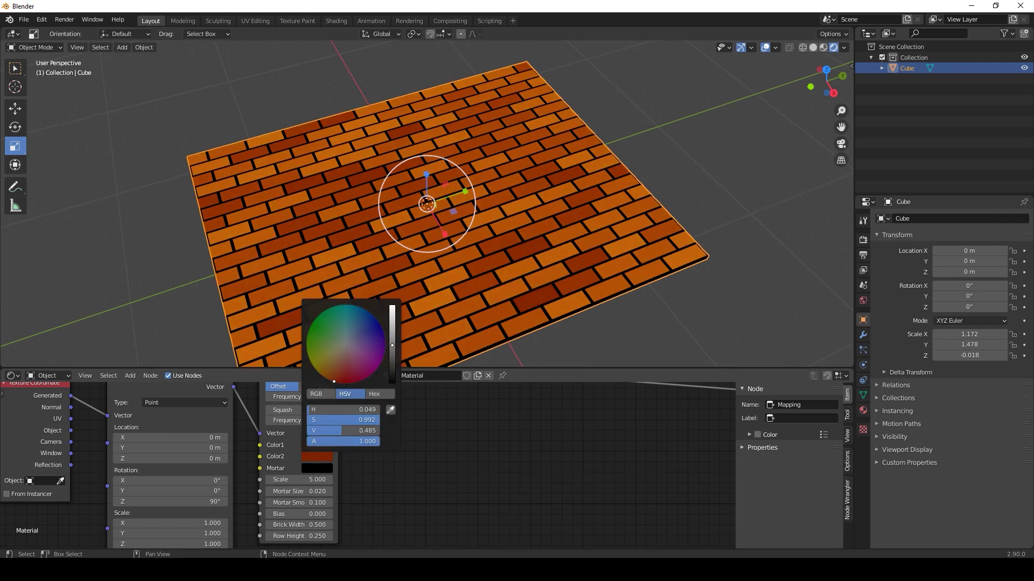
key(Home)
middle_drag(431, 470, 368, 474)
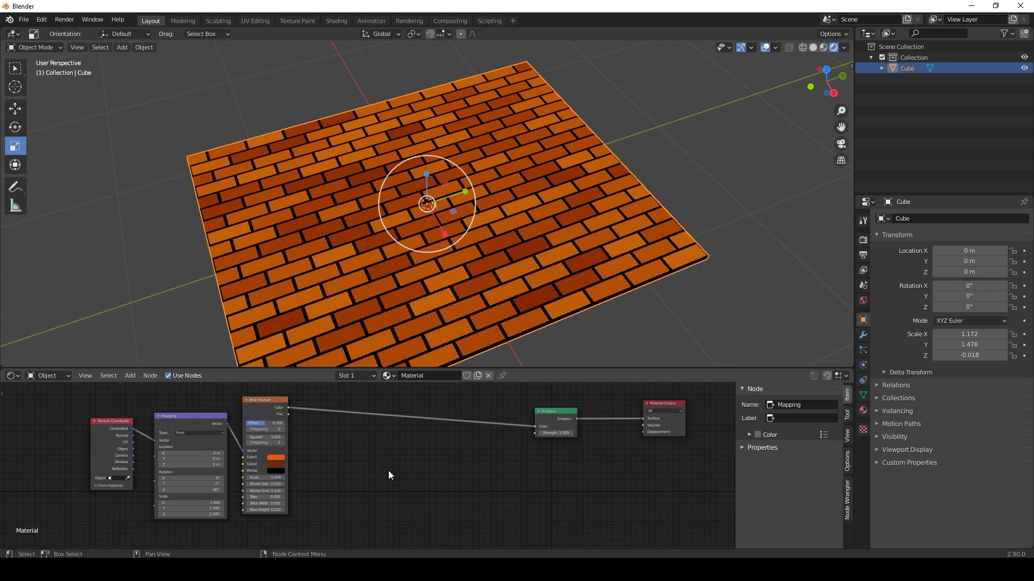
middle_drag(434, 320, 421, 325)
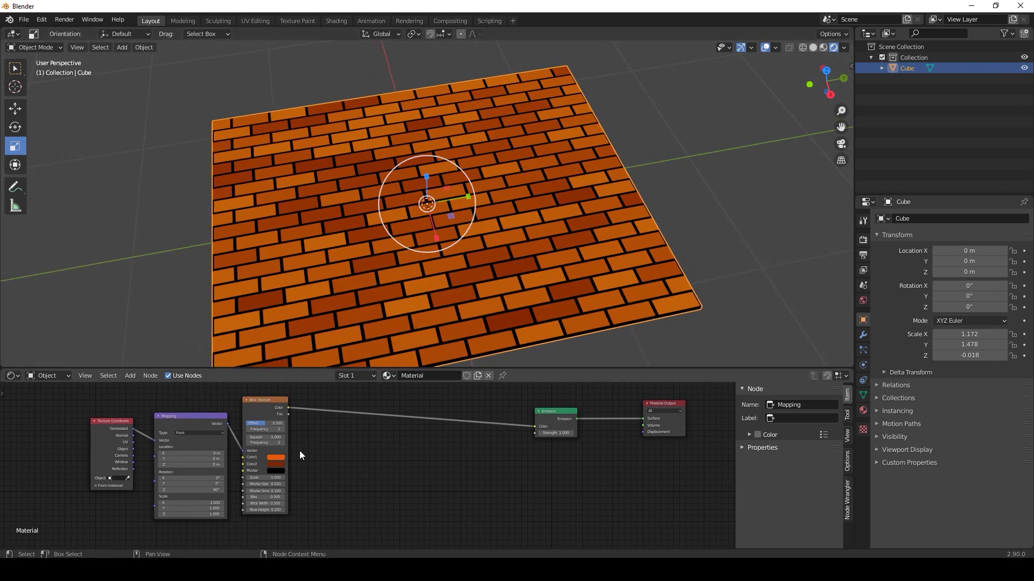
middle_drag(310, 464, 384, 467)
scroll(357, 466, up, 5)
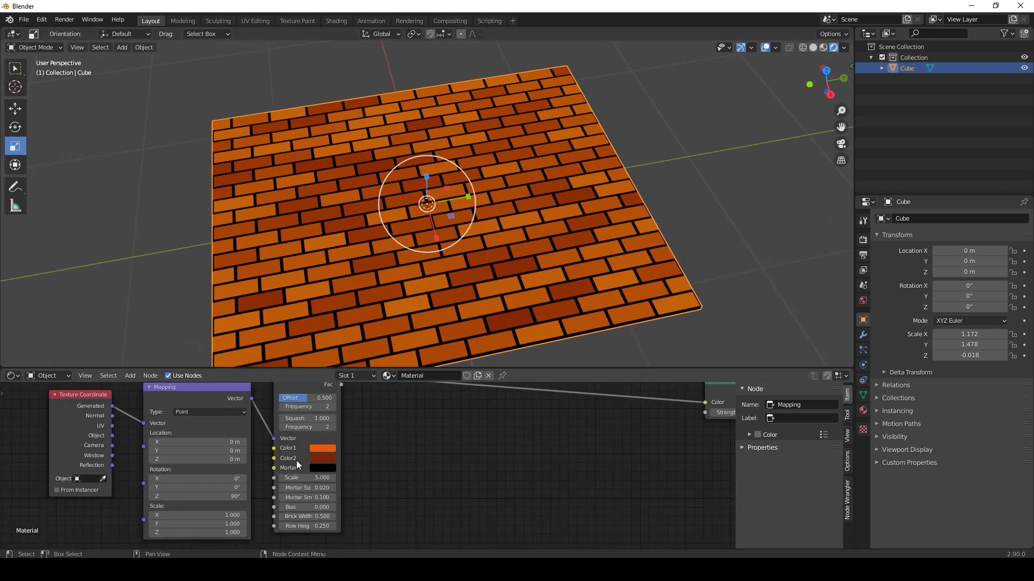
Set the Brick Texture's mortar size to 0 so the planks have no gaps
scroll(359, 470, down, 3)
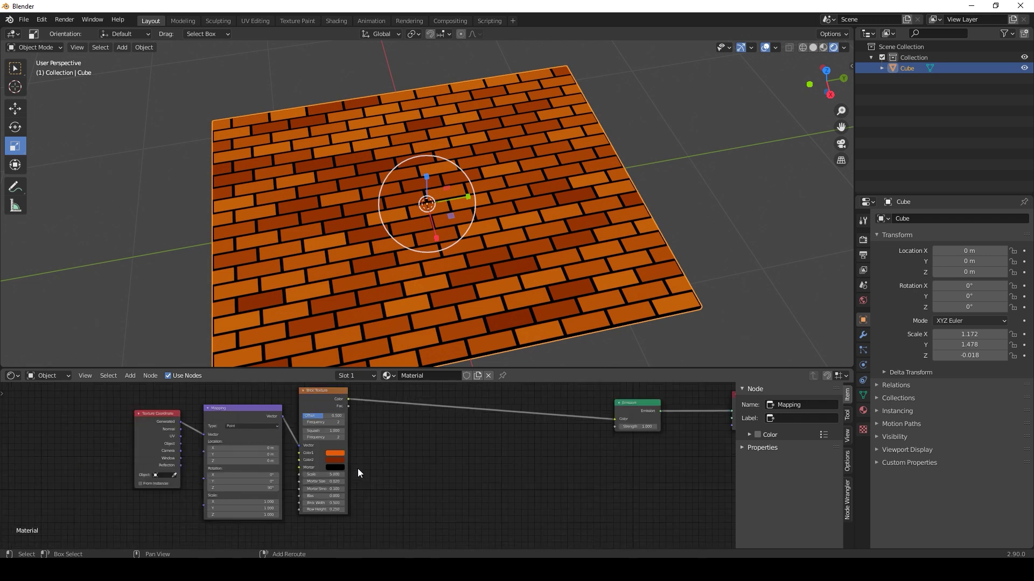
key(shift+F10)
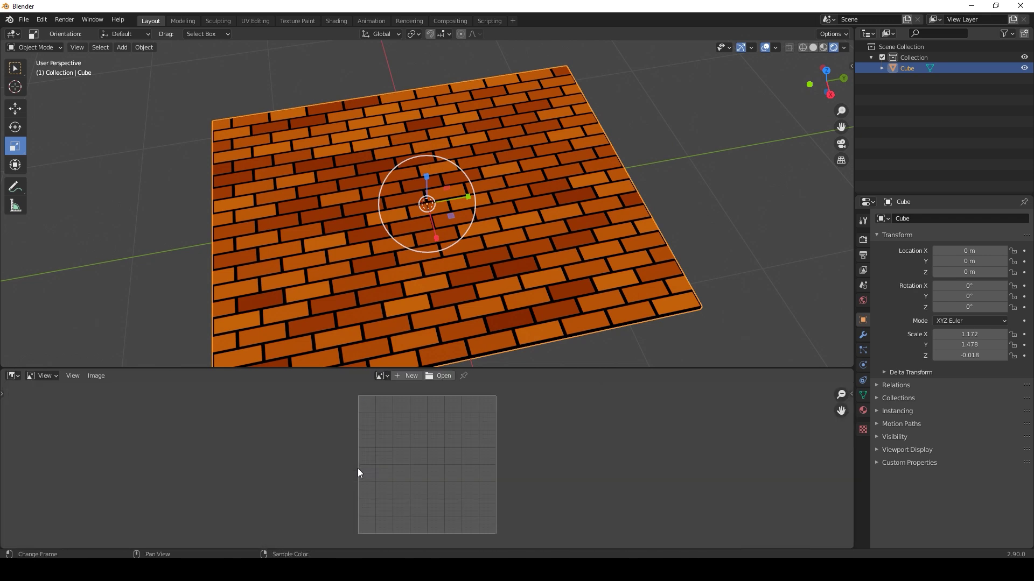
key(shift+F3)
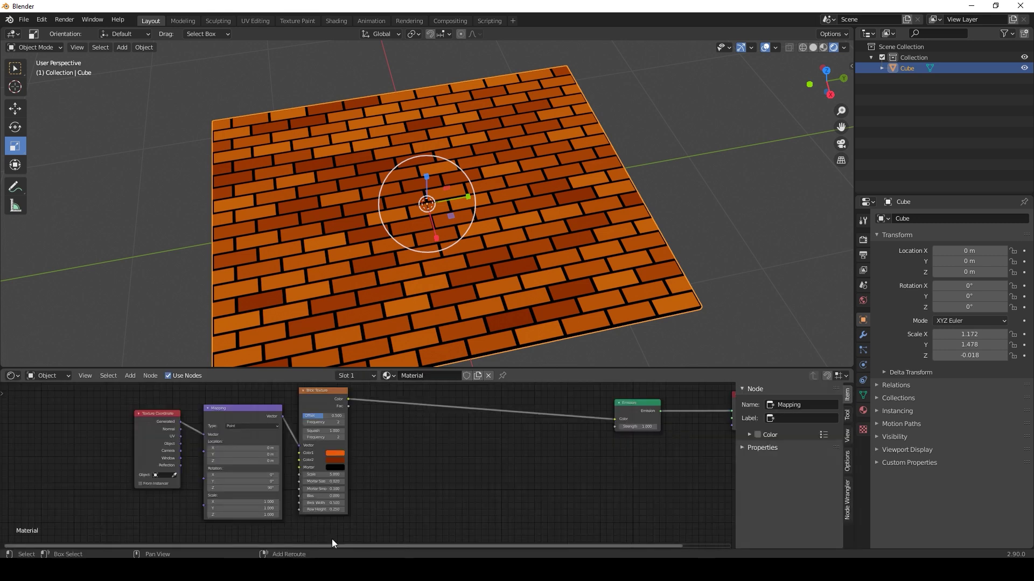
scroll(372, 465, up, 1)
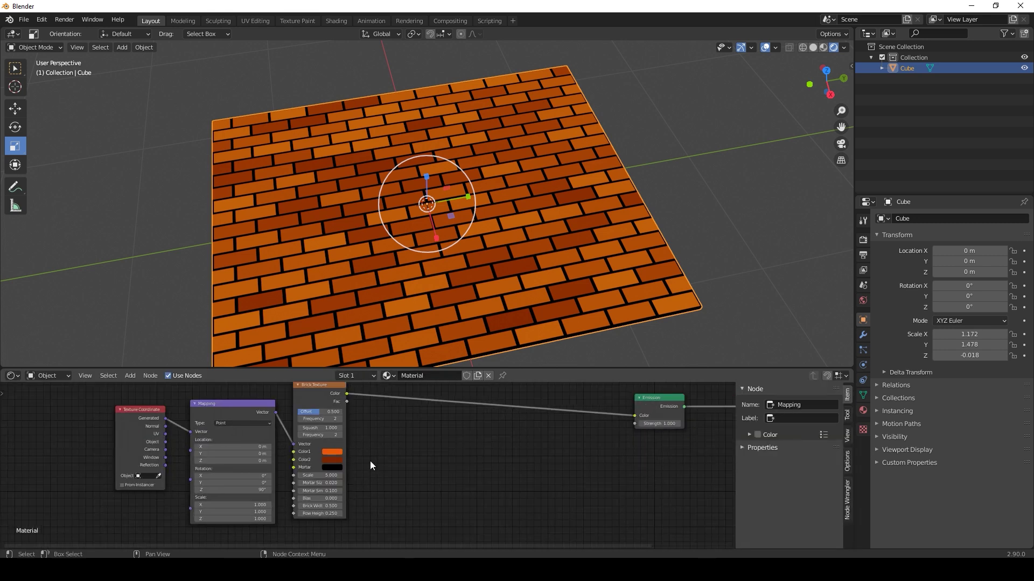
middle_drag(366, 512, 388, 495)
scroll(387, 498, up, 3)
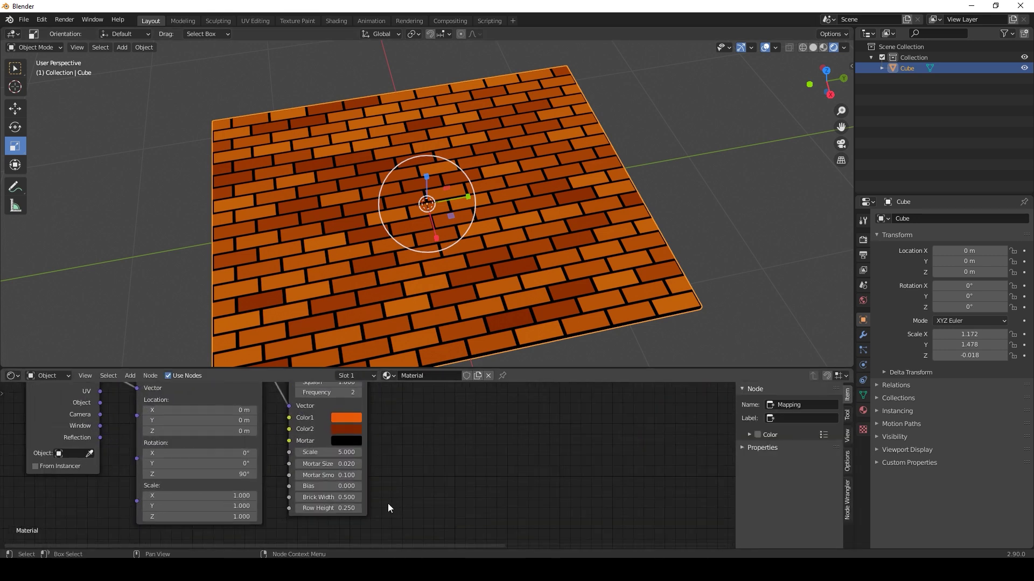
click(325, 464)
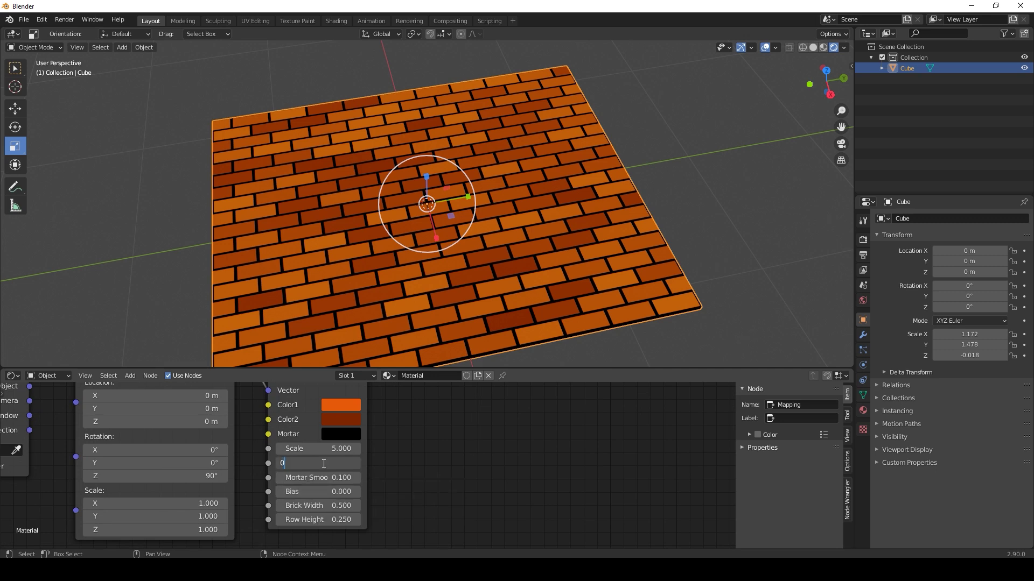
text(0)
key(Return)
scroll(385, 277, down, 2)
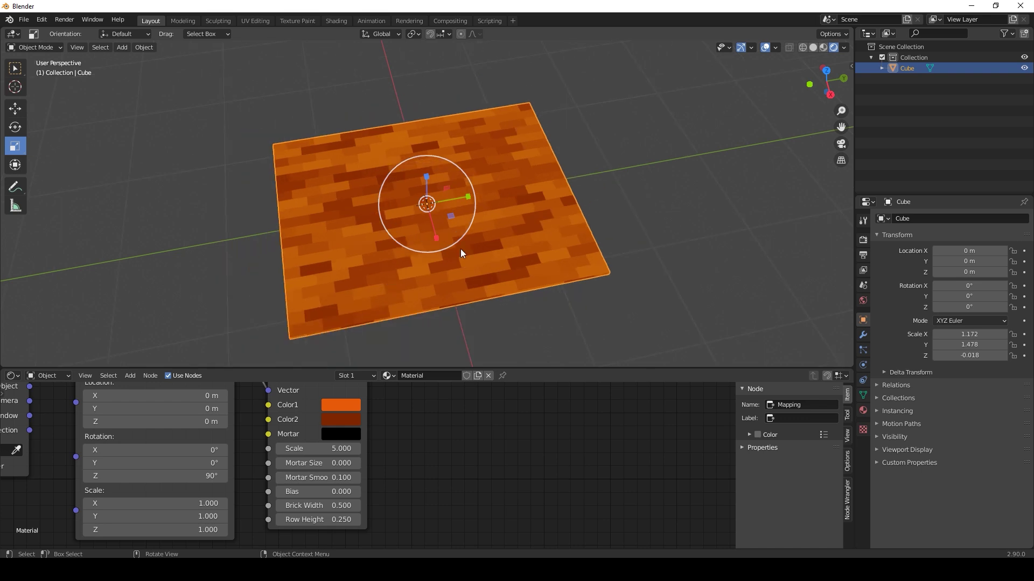
middle_drag(462, 250, 475, 266)
scroll(476, 266, up, 4)
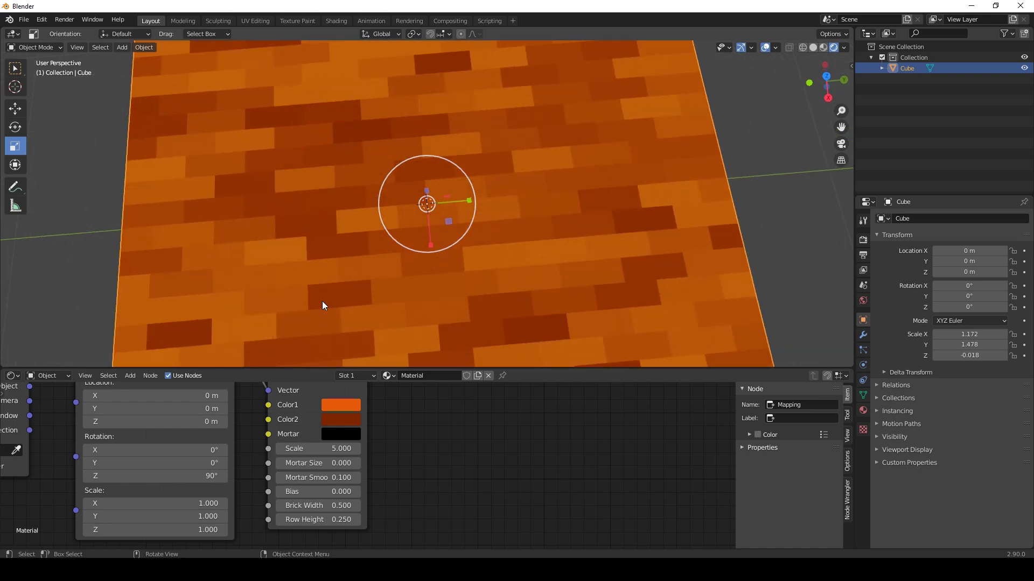
Move the Texture Coordinate, Mapping and Brick Texture nodes together farther away from the Emission node
scroll(479, 432, down, 9)
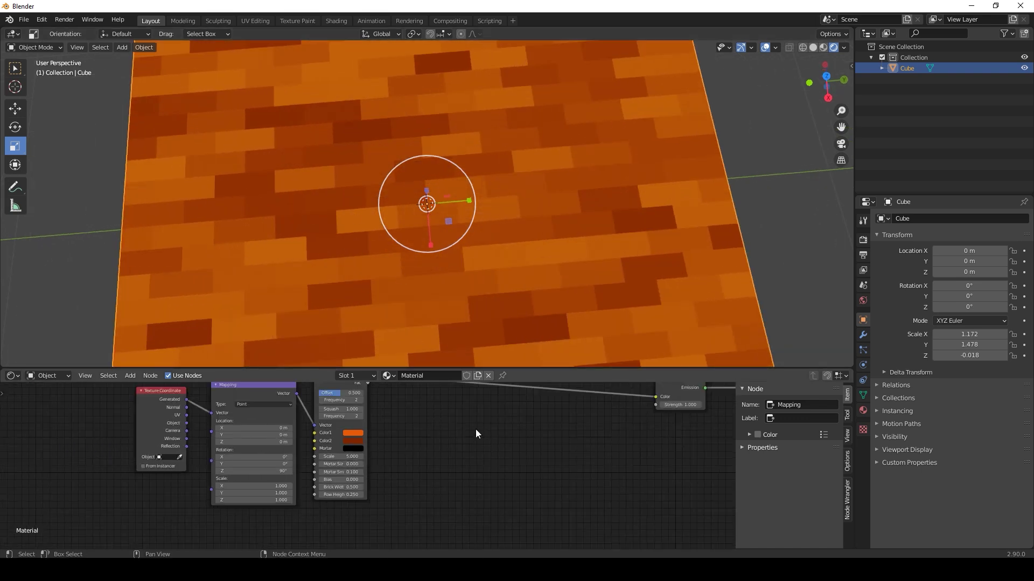
scroll(474, 429, down, 3)
middle_drag(469, 429, 464, 434)
drag(91, 422, 321, 520)
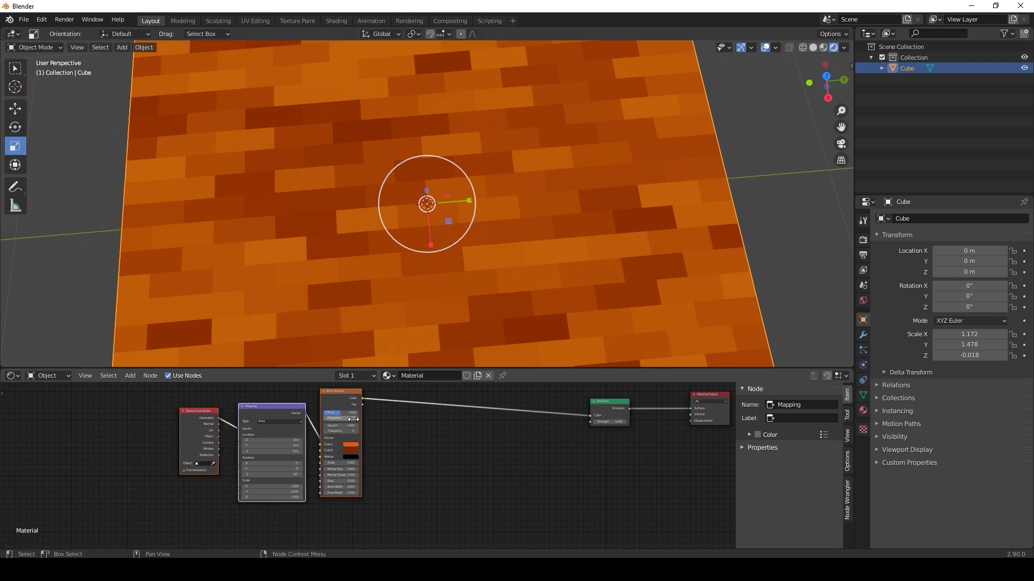
drag(337, 400, 287, 415)
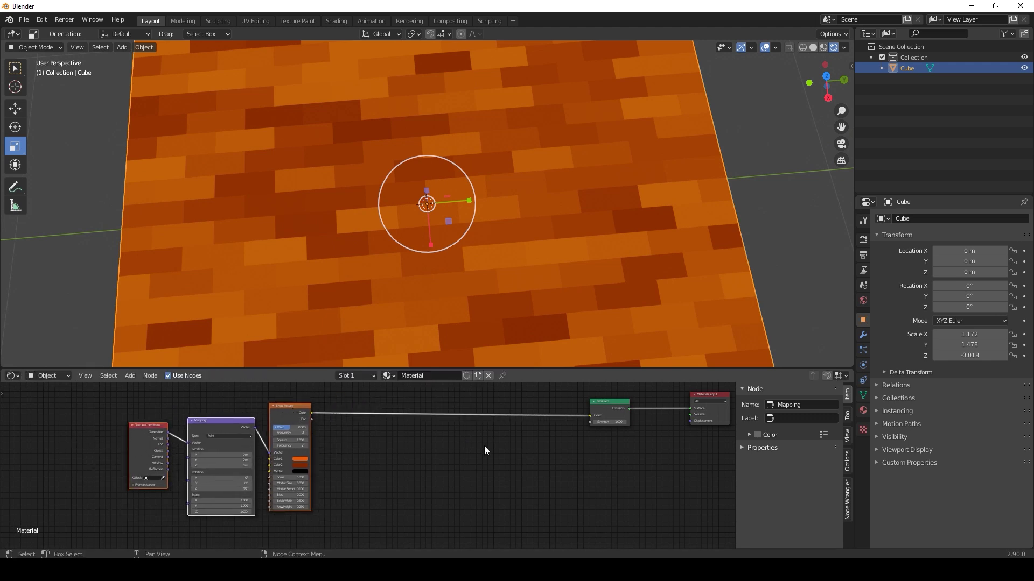
click(347, 492)
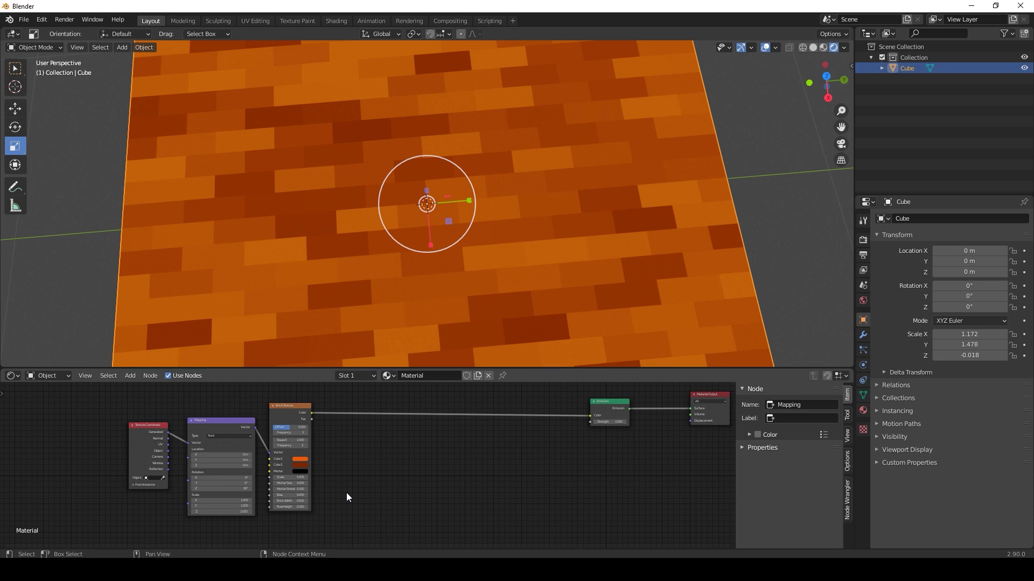
Insert a MixRGB node on the link between the Brick Texture and the Emission shader
key(shift+a)
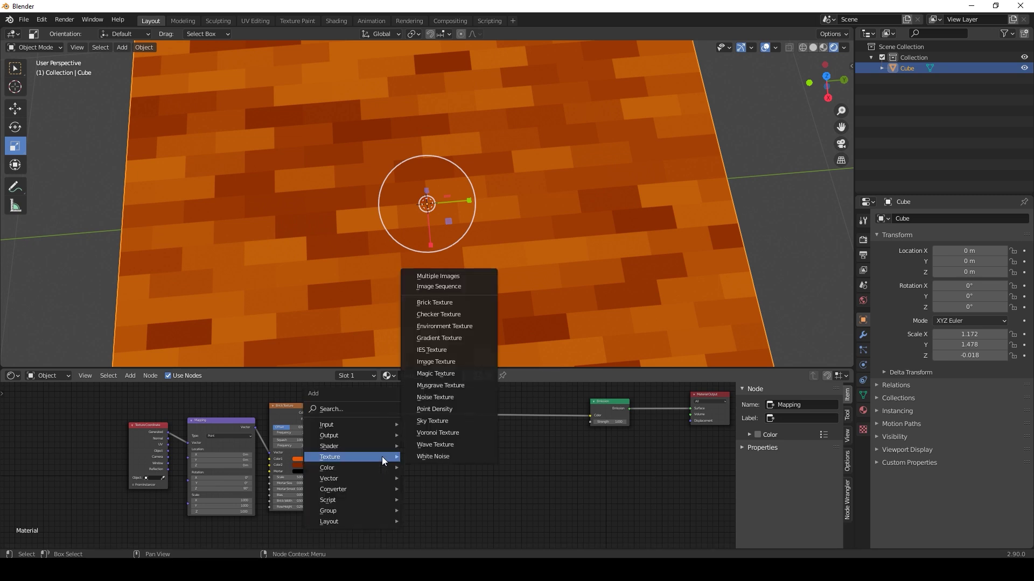
mouse_move(377, 467)
click(432, 456)
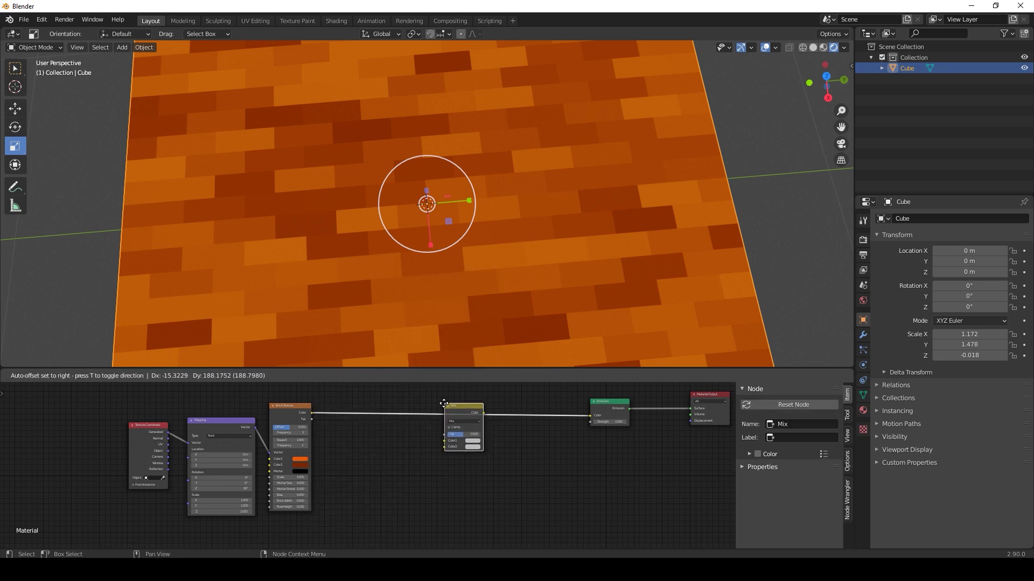
click(444, 402)
middle_drag(350, 477, 354, 461)
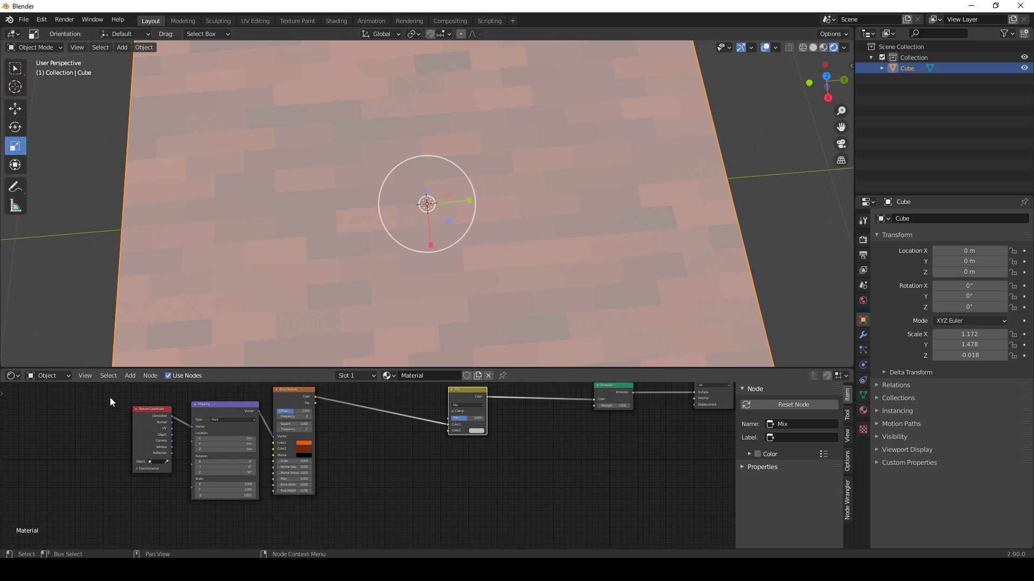
Shift the three texture nodes farther from the Mix node and set its blend mode to Multiply
drag(110, 398, 280, 468)
drag(297, 400, 266, 397)
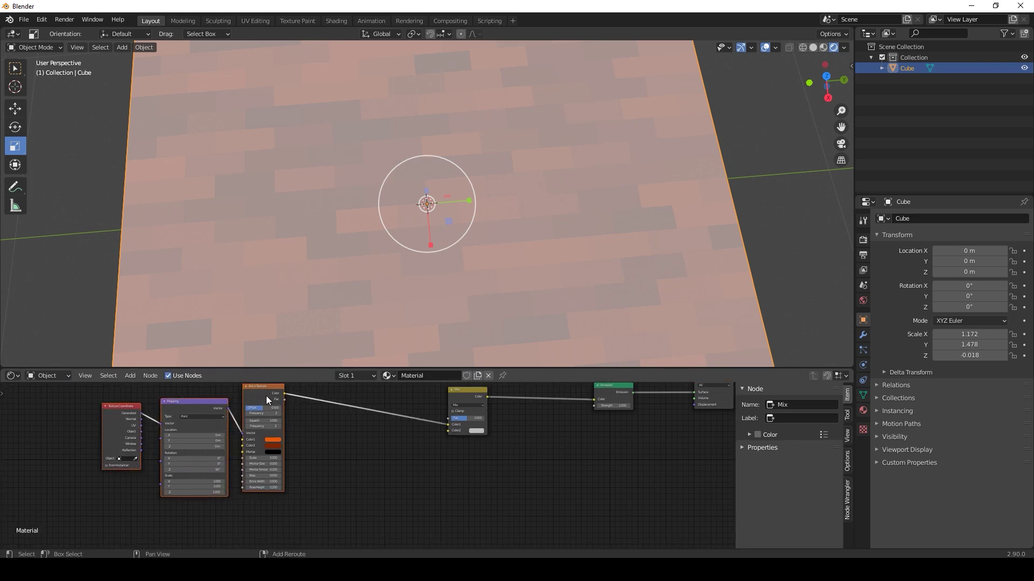
click(467, 406)
click(469, 426)
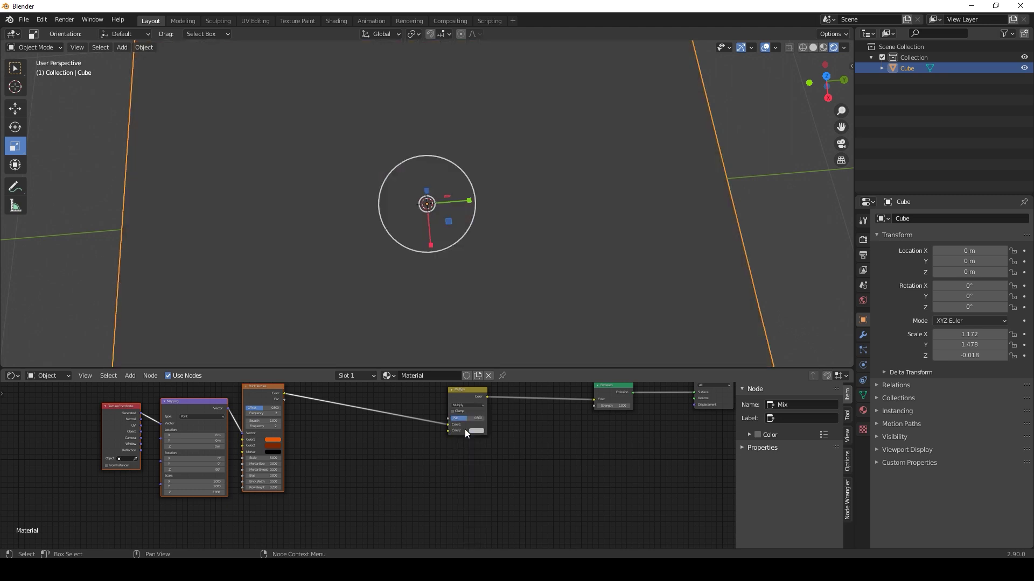
Add a Voronoi Texture node and connect its Distance output to Color2 of the Multiply node
key(shift+a)
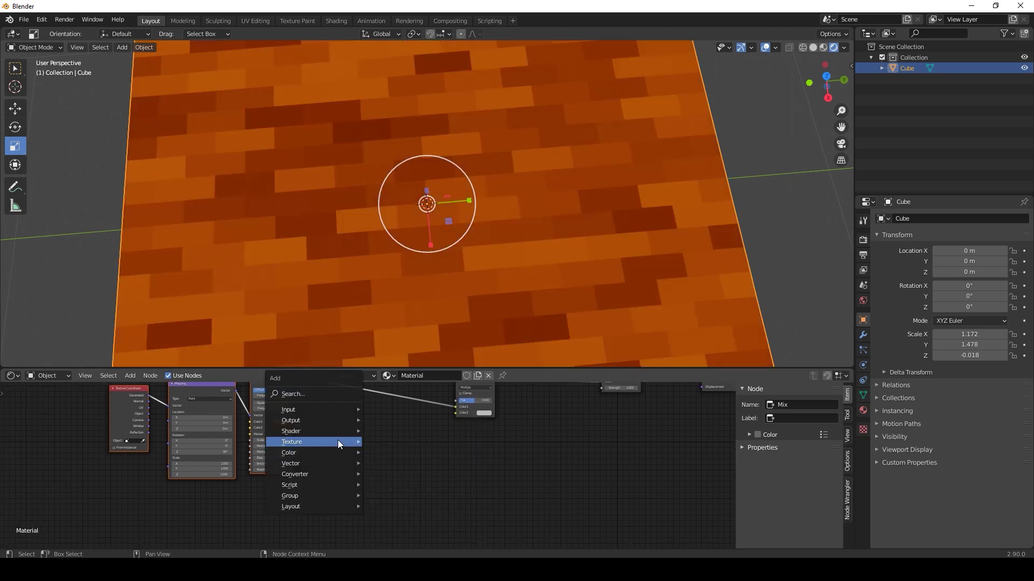
mouse_move(338, 440)
click(397, 419)
click(371, 444)
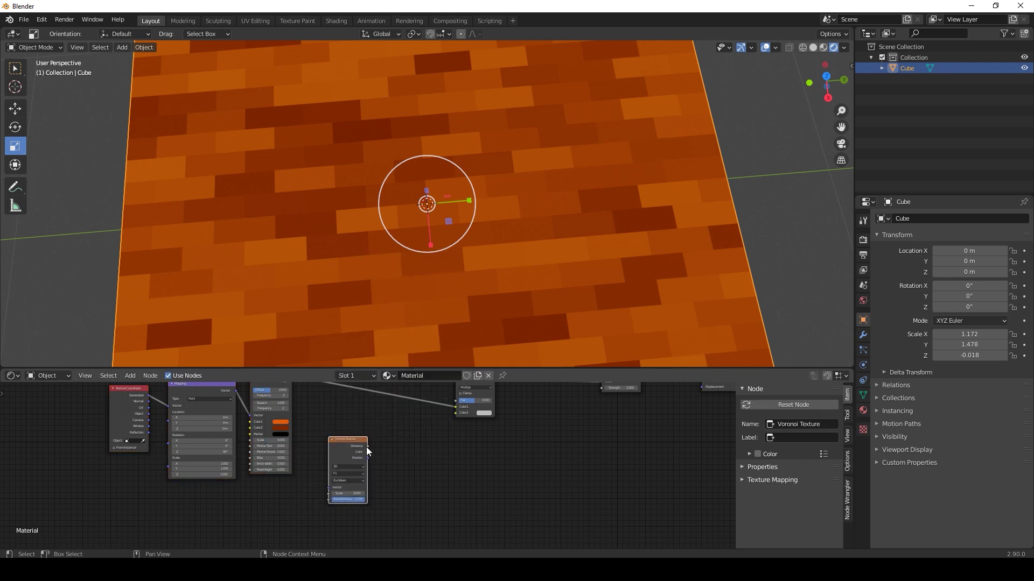
drag(368, 446, 452, 415)
Place the Voronoi Texture below the Brick Texture and insert a ColorRamp between it and the Multiply node
drag(354, 447, 284, 487)
key(shift+a)
mouse_move(363, 512)
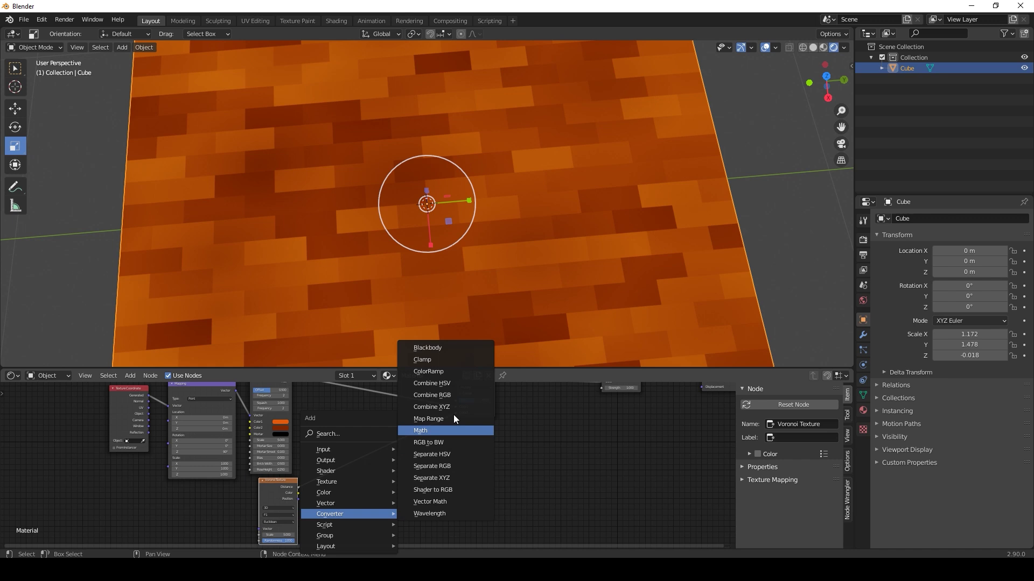
click(445, 373)
click(347, 415)
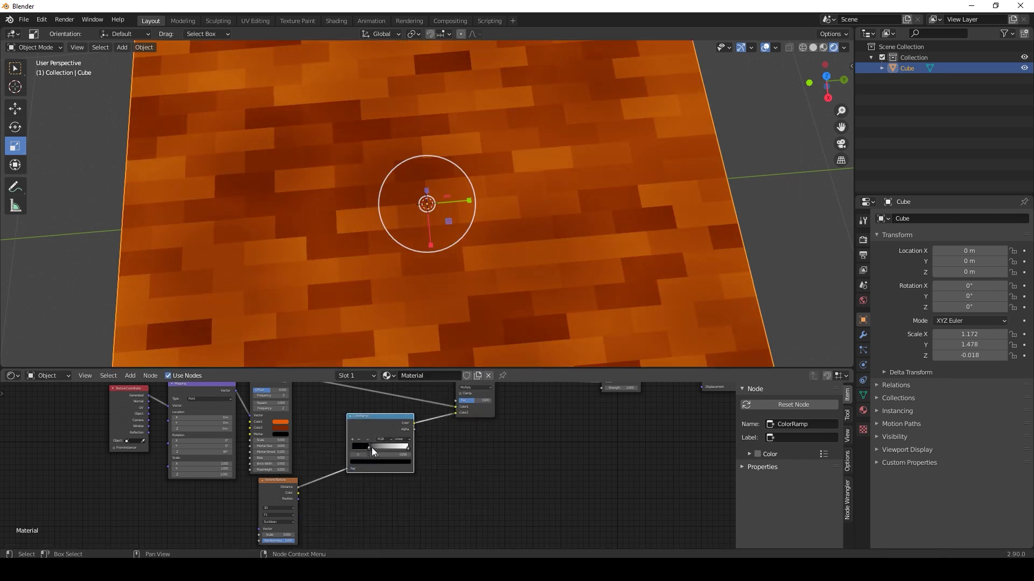
Bring the ColorRamp's stops close together, with white at about 0.382, and feed its Fac from the Voronoi's Color output
drag(407, 448, 372, 448)
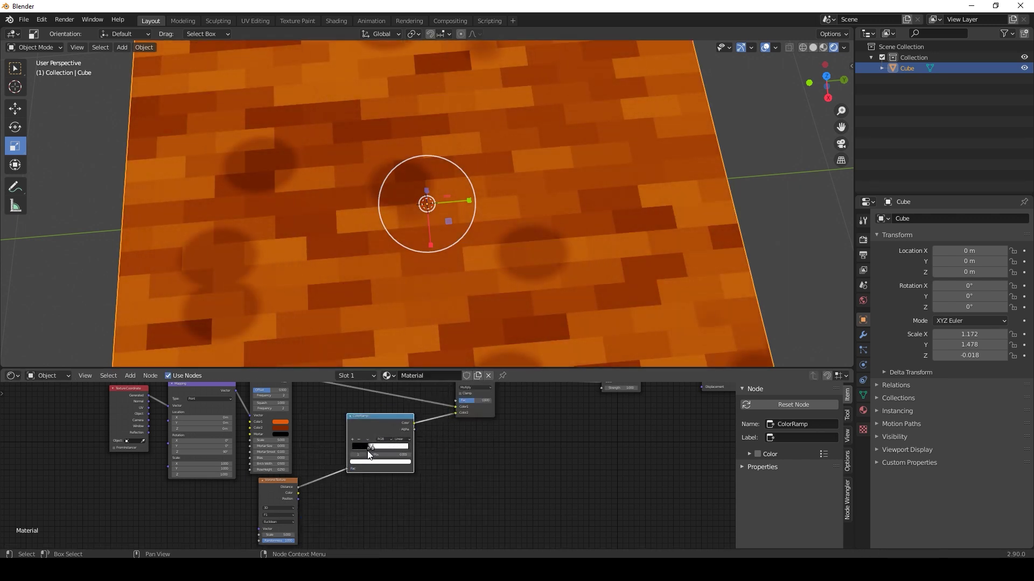
scroll(356, 484, up, 2)
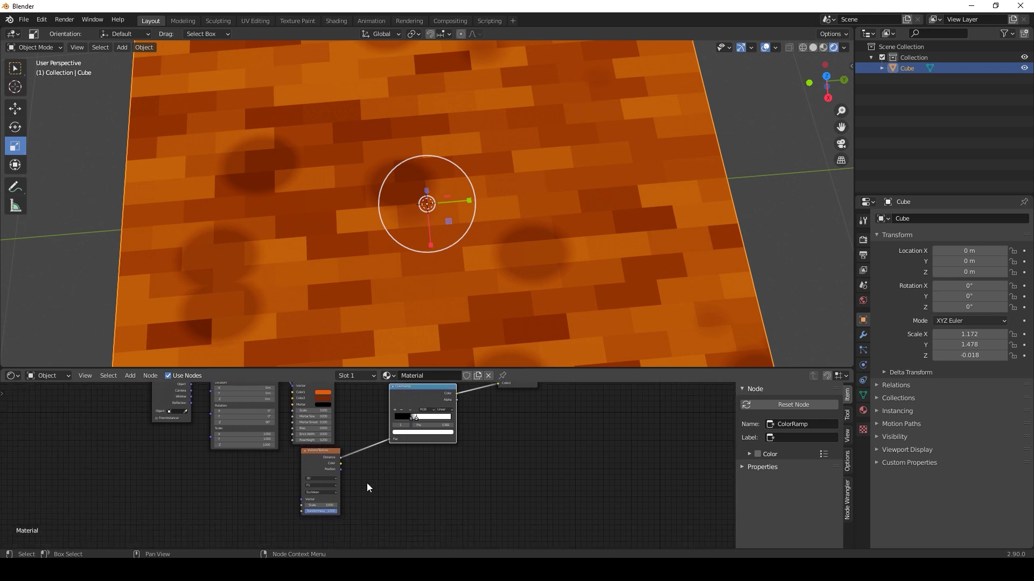
drag(331, 466, 412, 429)
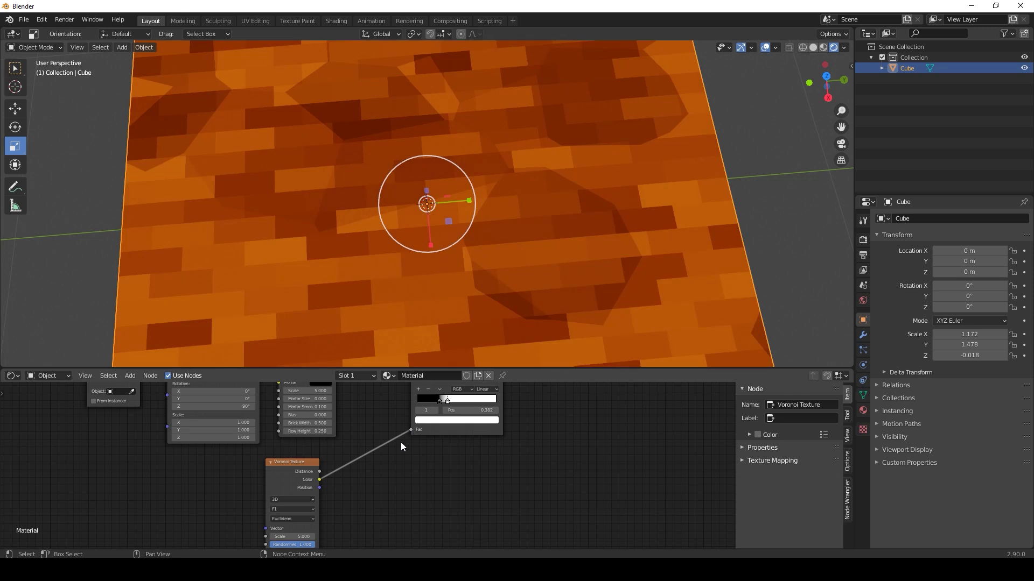
Raise the Voronoi Texture's scale to 22.3
middle_drag(346, 524, 372, 479)
drag(326, 492, 420, 492)
scroll(388, 481, down, 4)
mouse_move(389, 481)
middle_down()
mouse_move(421, 463)
mouse_move(402, 490)
middle_up()
scroll(404, 466, up, 5)
scroll(397, 484, down, 1)
middle_drag(362, 449, 357, 444)
drag(357, 445, 357, 456)
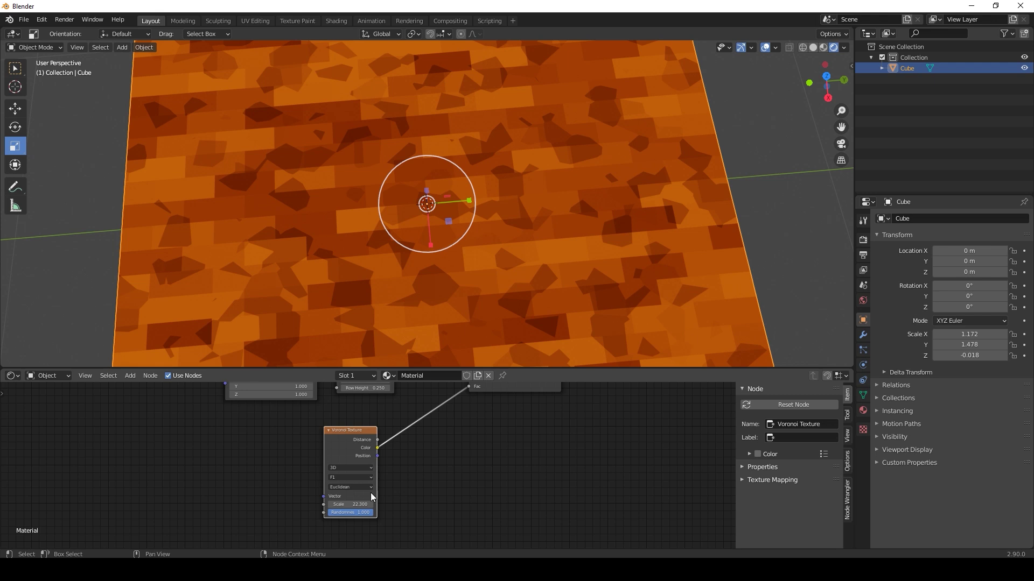
Change the Voronoi Texture's feature output to Smooth F1
scroll(370, 492, up, 1)
click(370, 463)
click(363, 500)
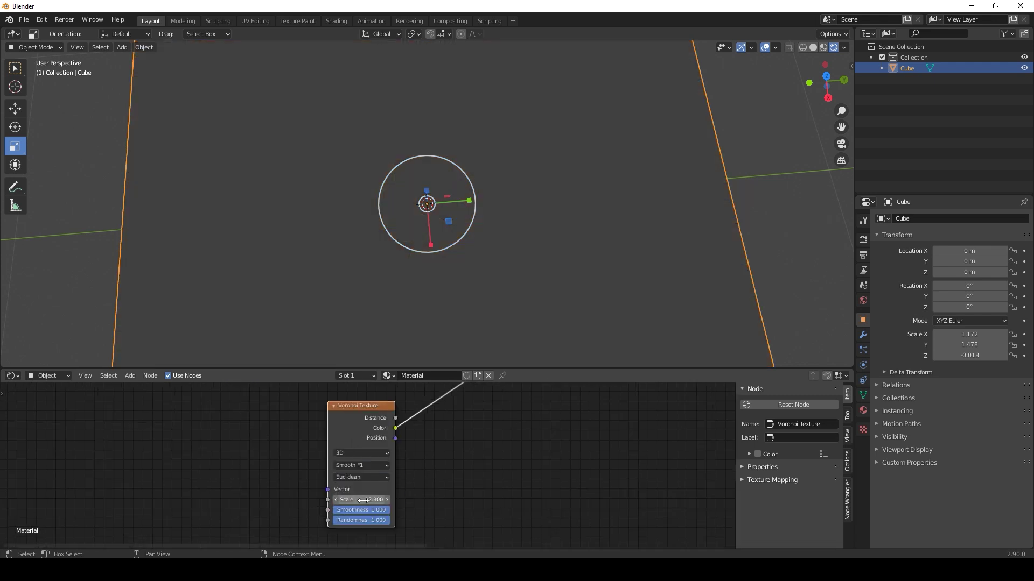
Add a second MixRGB node and connect its Color output to the Voronoi Texture's Smoothness input
middle_drag(409, 487, 455, 469)
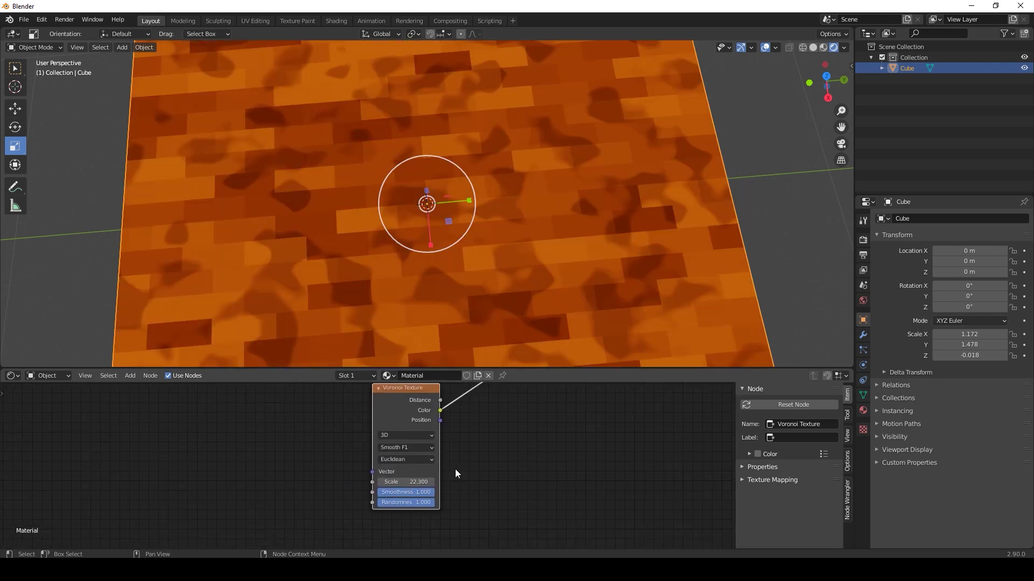
key(shift+a)
mouse_move(214, 461)
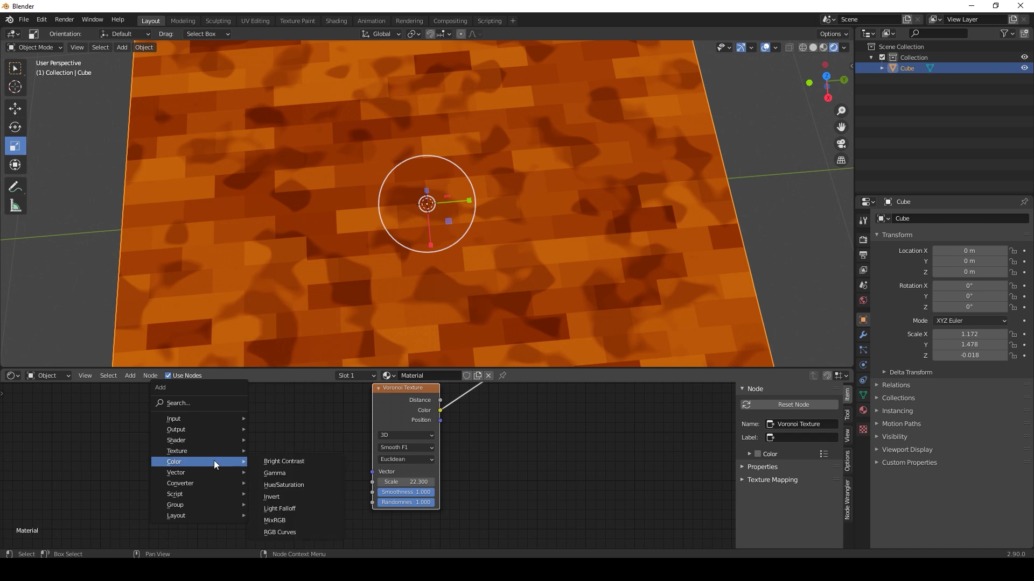
click(275, 519)
drag(310, 493, 372, 492)
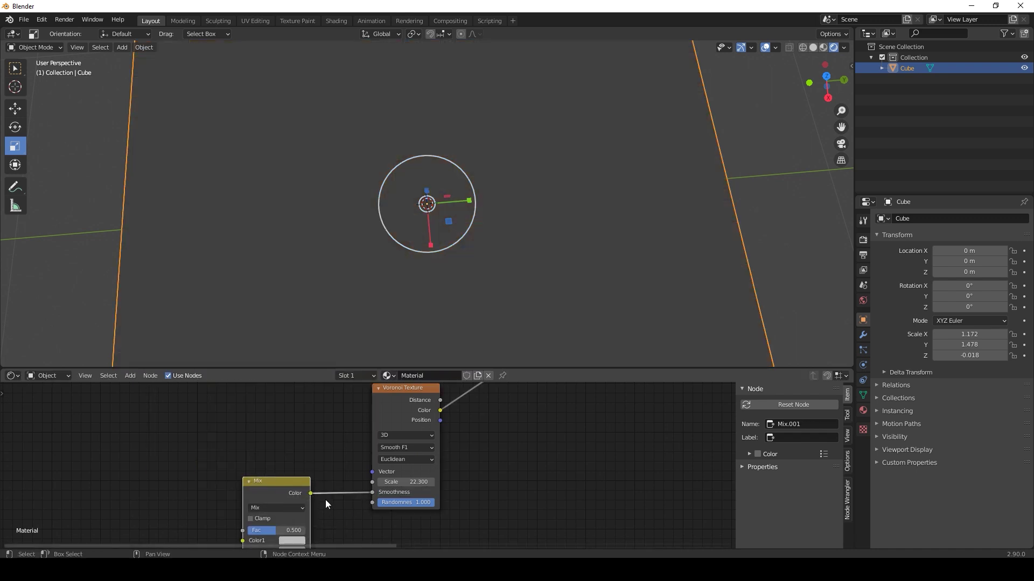
scroll(343, 476, down, 2)
middle_drag(313, 490, 332, 469)
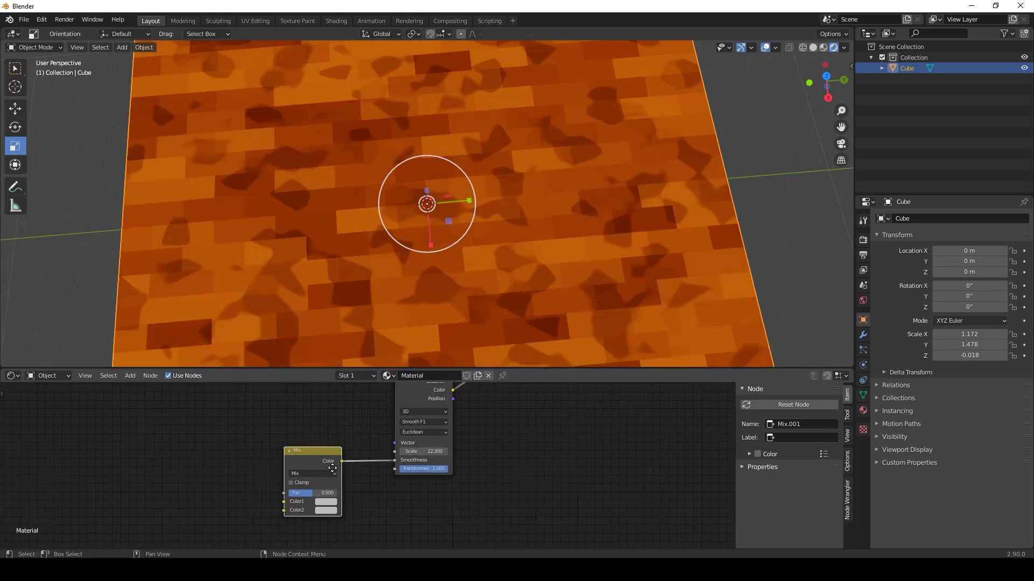
Set the new Mix node's Color2 to black and its Fac to 1
click(322, 510)
drag(386, 413, 386, 452)
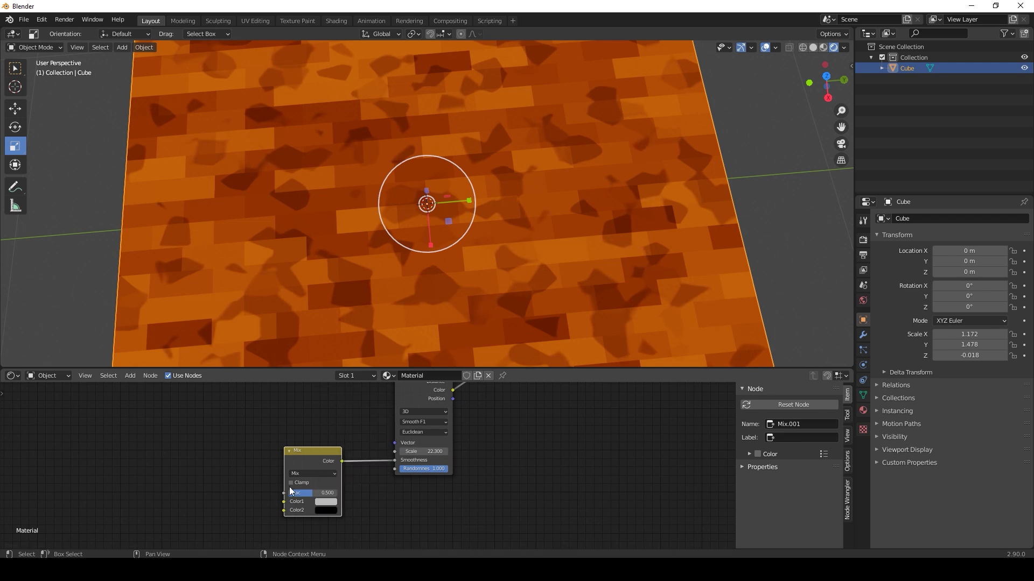
drag(312, 493, 337, 493)
Add a second ColorRamp node and connect its Color output to Color1 of the new Mix node
middle_drag(262, 487, 280, 471)
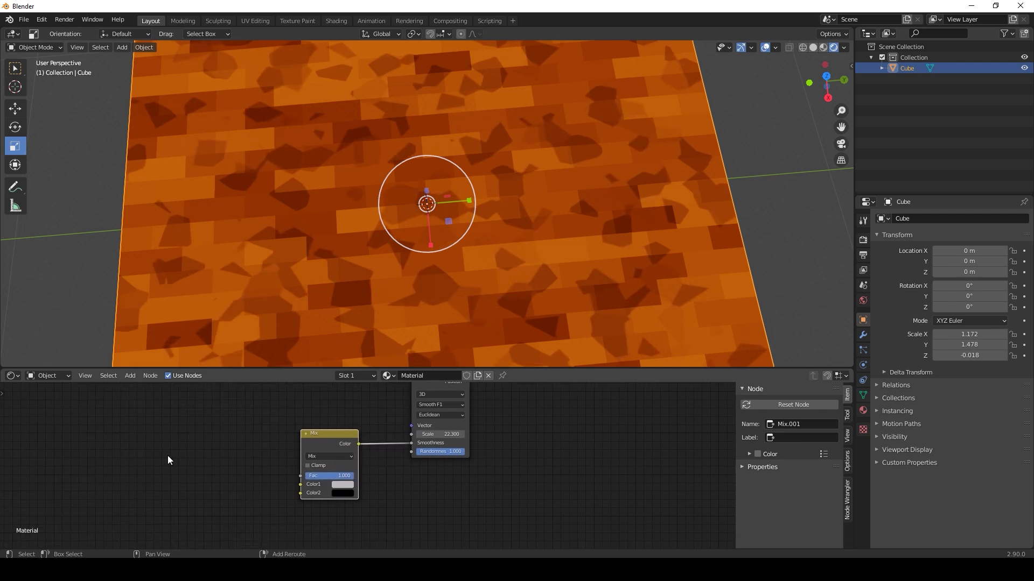
key(shift+a)
mouse_move(159, 457)
mouse_move(162, 478)
click(218, 336)
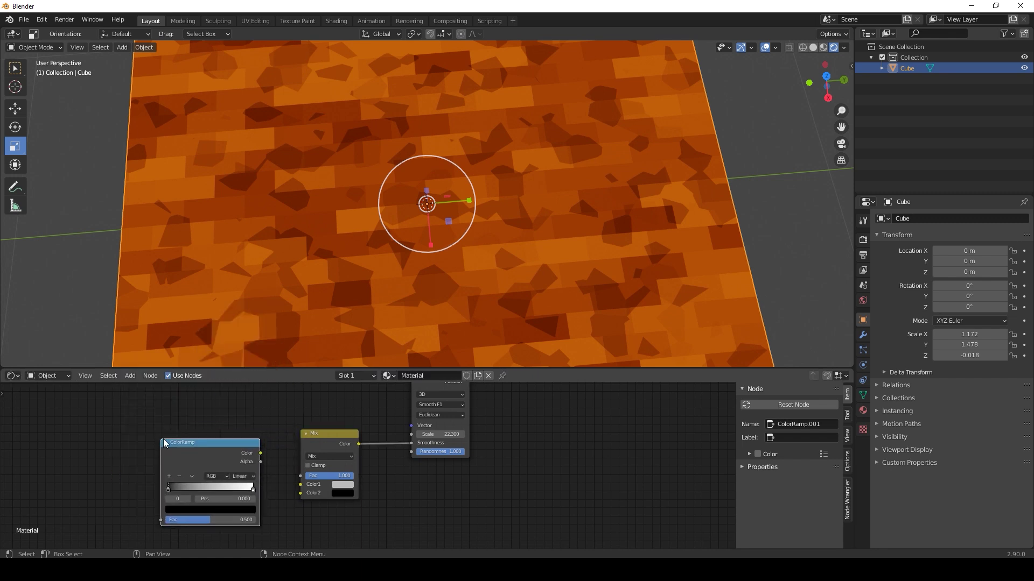
drag(260, 454, 301, 485)
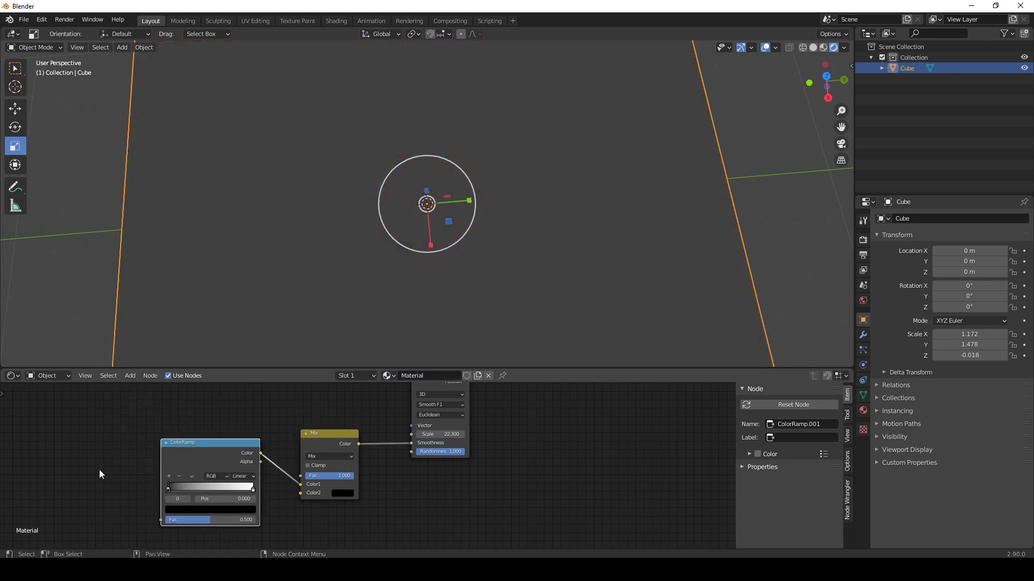
Add a Noise Texture node and connect its Fac output to the second ColorRamp's Fac input
key(shift+a)
mouse_move(70, 458)
mouse_move(65, 427)
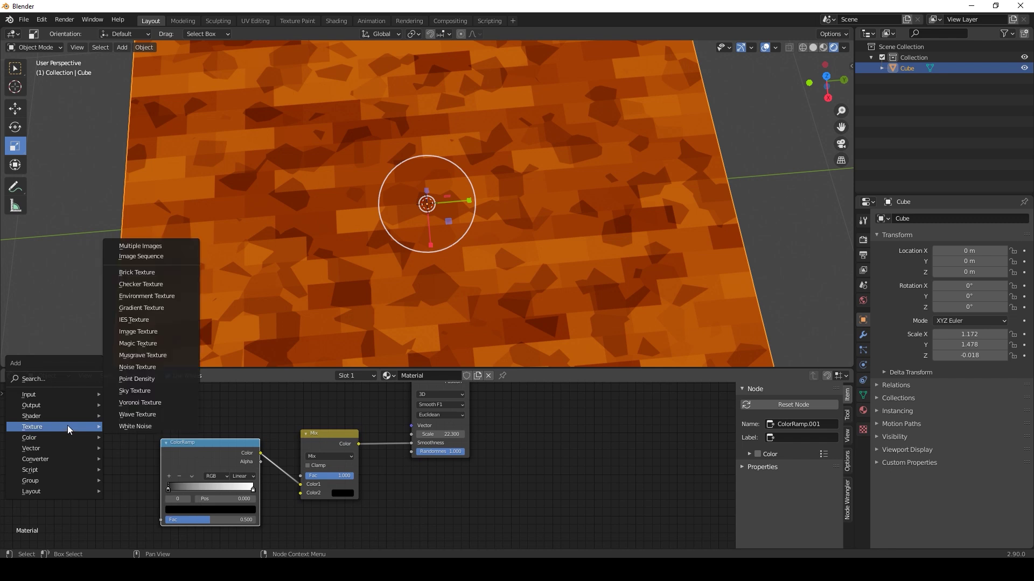
click(139, 367)
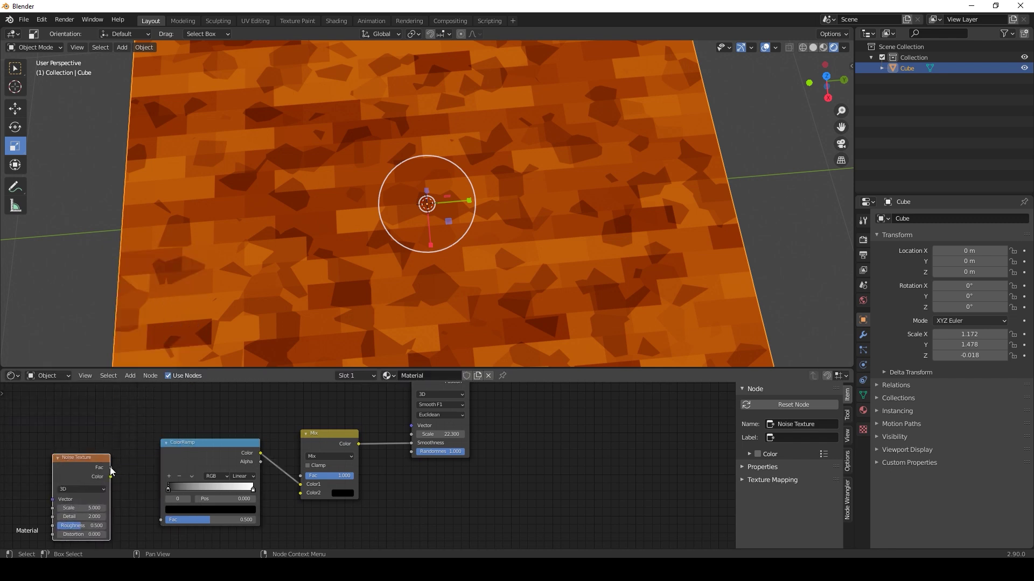
drag(111, 468, 160, 520)
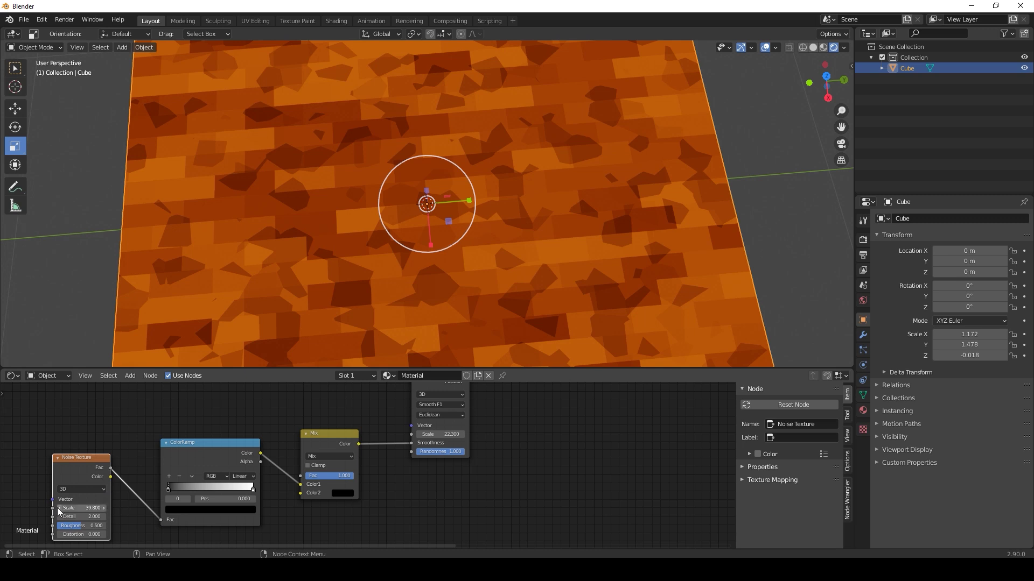
Set the Noise Texture's Scale to 90
click(384, 469)
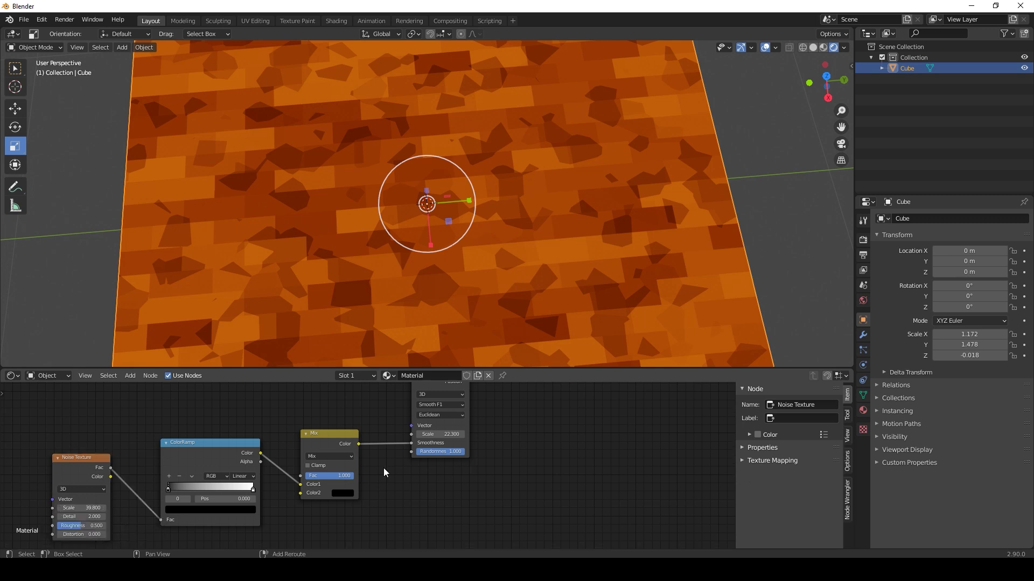
click(90, 508)
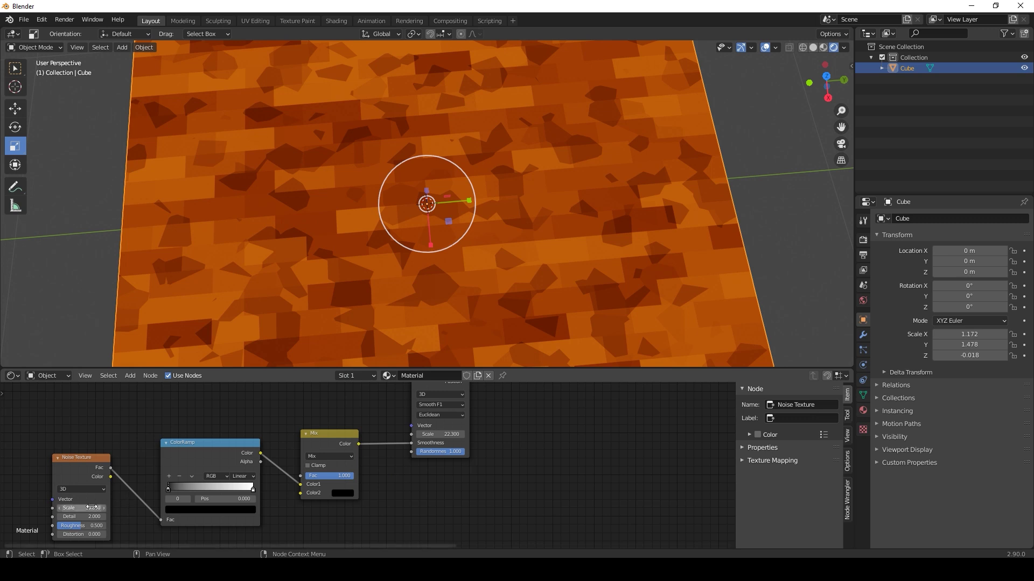
text(90)
key(Return)
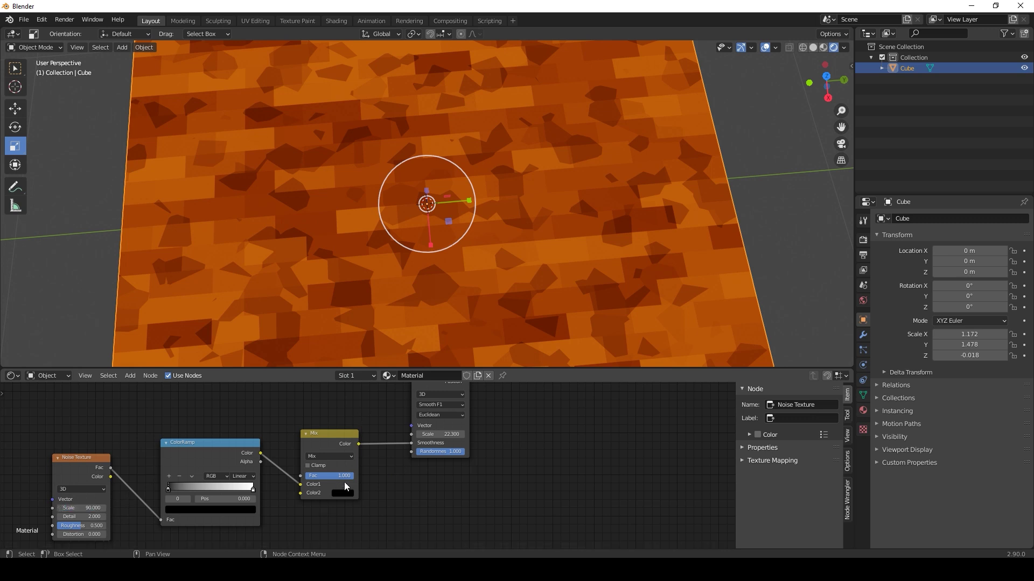
Set the Smoothness Mix node's Fac to 0 and move its ColorRamp's stops inward, with the white stop at 0.882
drag(349, 476, 301, 476)
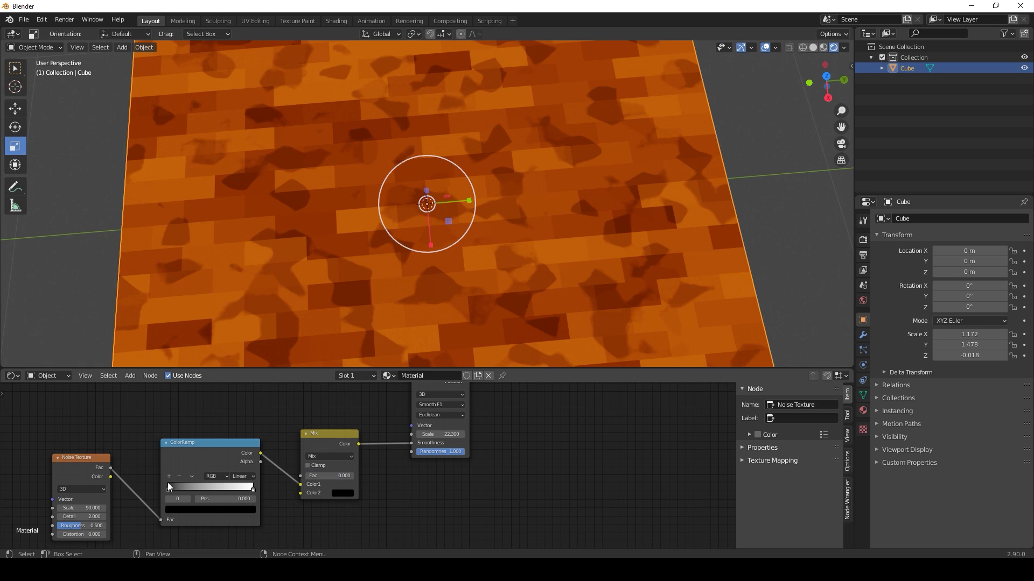
mouse_move(168, 488)
mouse_down()
mouse_move(214, 489)
mouse_move(178, 489)
mouse_move(188, 489)
mouse_up()
mouse_move(253, 490)
mouse_down()
mouse_move(218, 489)
mouse_move(243, 496)
mouse_up()
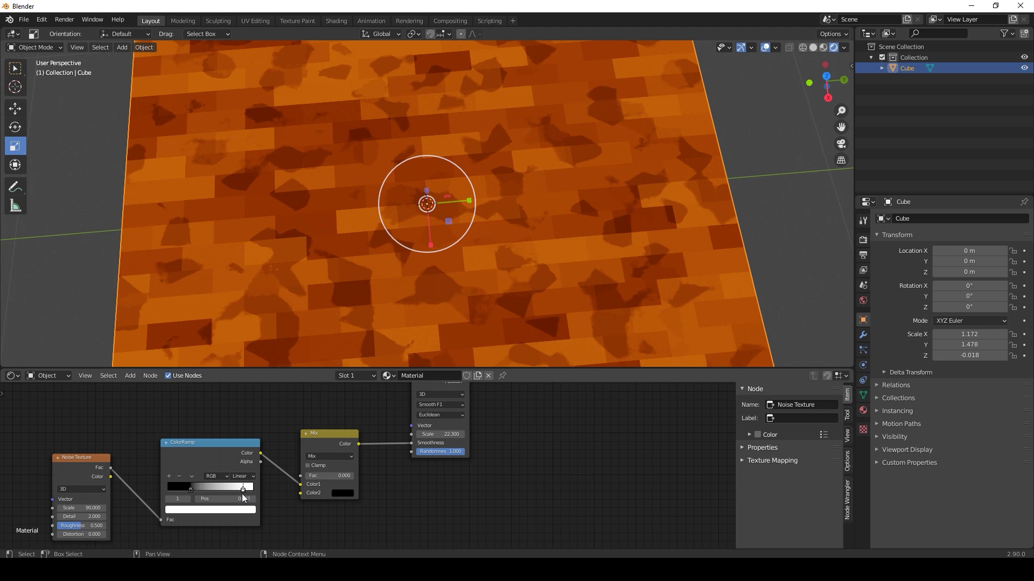
Move the white stop of the ColorRamp fed by the Voronoi Texture to 0.923 and shift its black stop slightly outward
scroll(494, 260, down, 3)
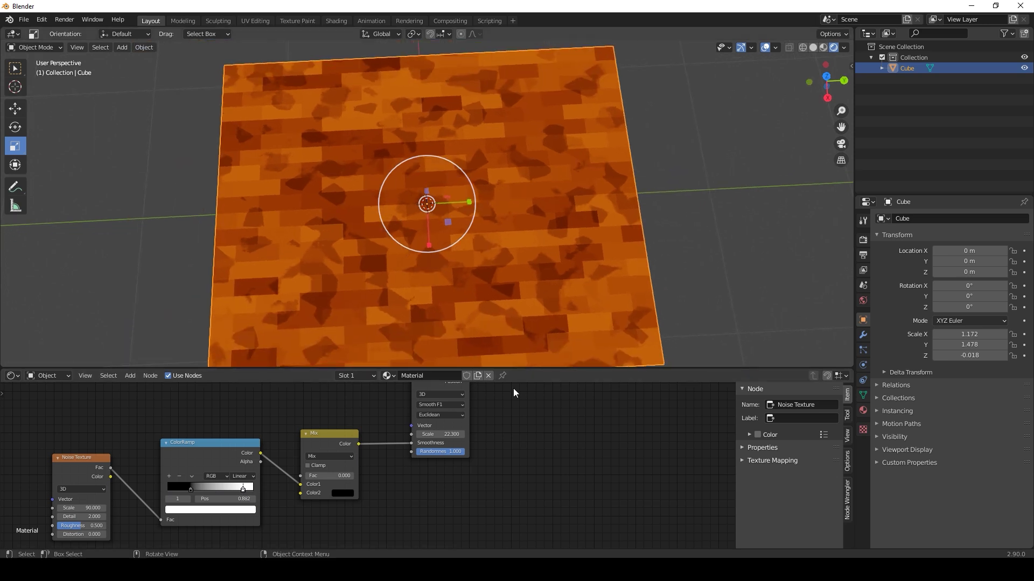
scroll(506, 412, down, 4)
middle_drag(501, 420, 423, 502)
scroll(501, 456, up, 1)
middle_drag(517, 448, 467, 474)
scroll(475, 467, up, 6)
scroll(458, 474, up, 6)
mouse_move(392, 448)
mouse_down()
mouse_move(339, 454)
mouse_move(404, 449)
mouse_up()
scroll(449, 441, down, 10)
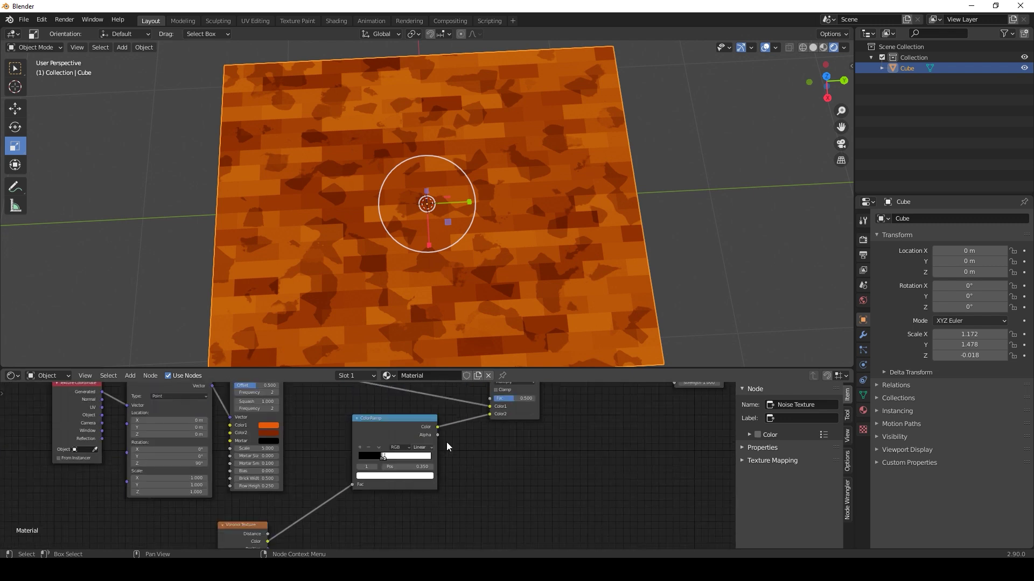
middle_drag(440, 447, 427, 480)
scroll(425, 511, up, 4)
drag(344, 470, 403, 473)
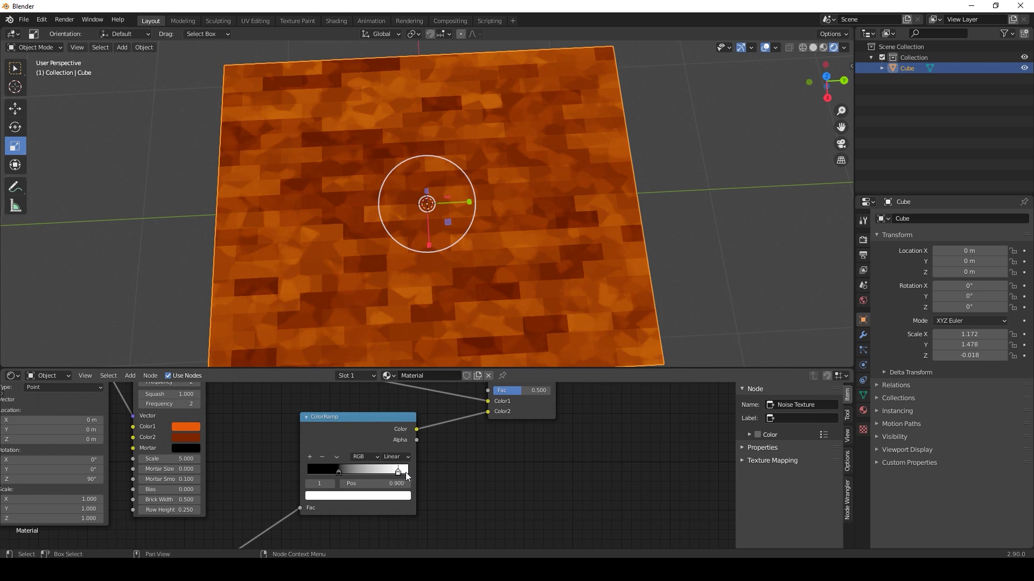
drag(337, 472, 334, 472)
drag(397, 472, 400, 472)
Lower the Multiply node's Fac to about 0.36
middle_drag(475, 475, 400, 508)
scroll(415, 482, down, 4)
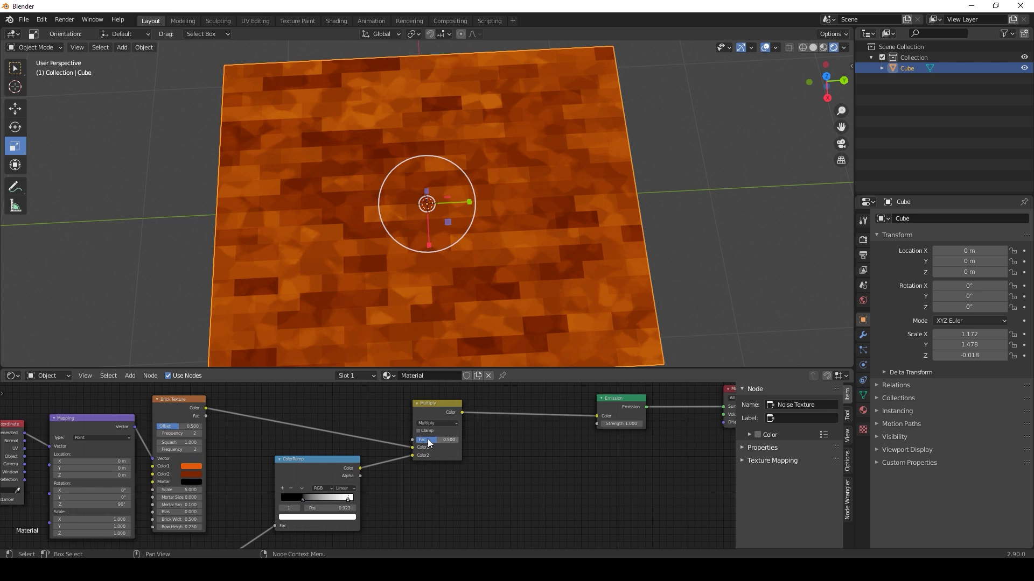
drag(428, 439, 420, 439)
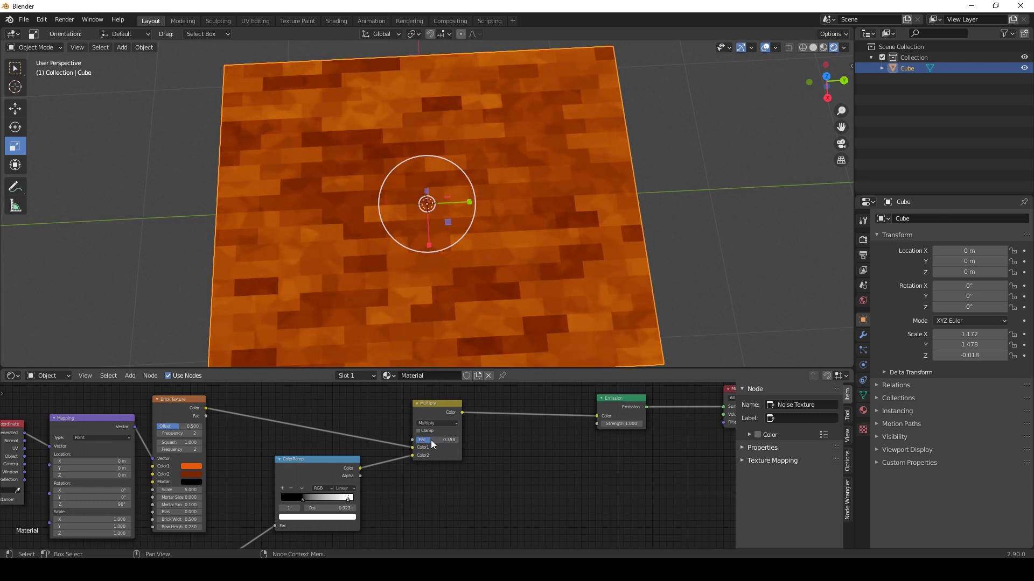
Set the noise-driven ColorRamp's white stop to position 0.859 and its black stop to 0.395
middle_drag(405, 494, 478, 384)
middle_drag(306, 455, 379, 385)
middle_drag(380, 546, 457, 509)
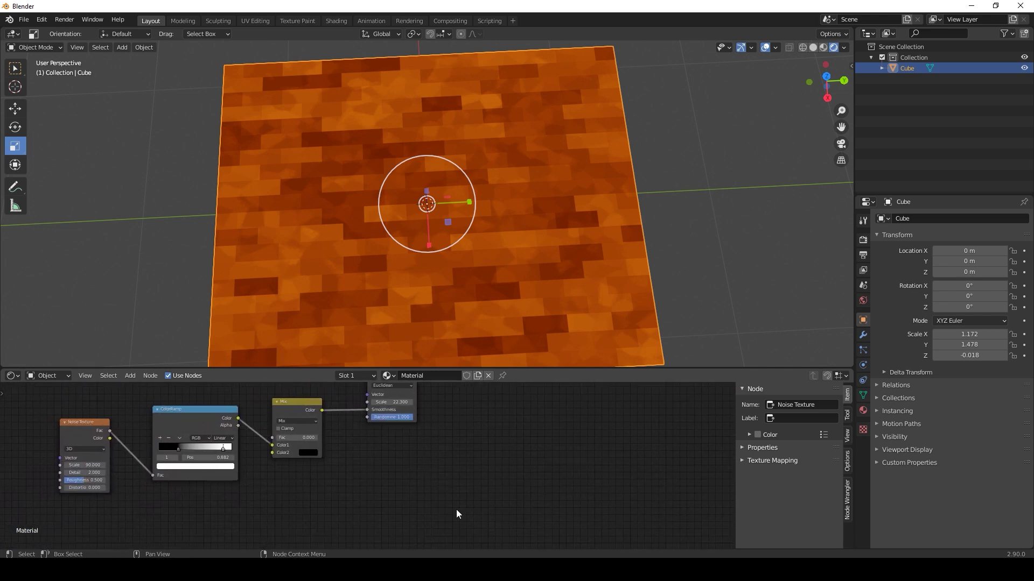
middle_drag(235, 501, 277, 513)
scroll(272, 504, up, 5)
middle_drag(238, 478, 276, 483)
mouse_move(260, 462)
mouse_down()
mouse_move(249, 459)
mouse_move(262, 463)
mouse_up()
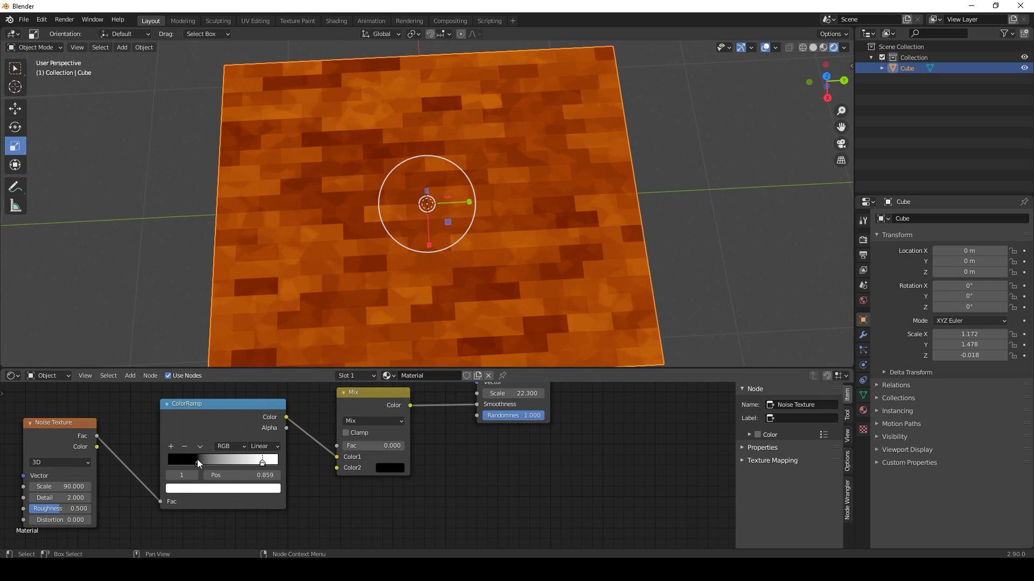
drag(197, 462, 212, 461)
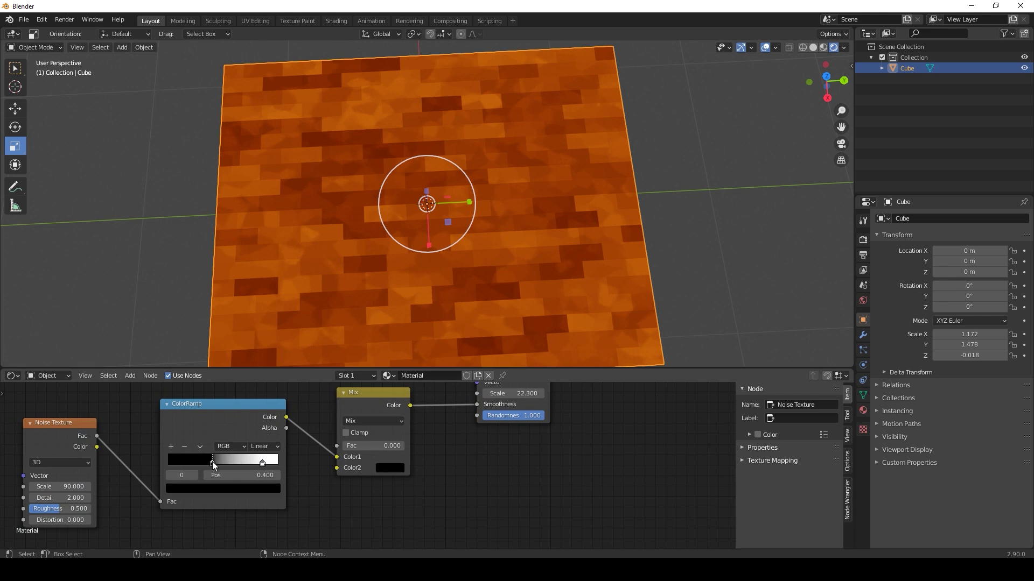
scroll(474, 241, down, 2)
middle_drag(494, 243, 492, 244)
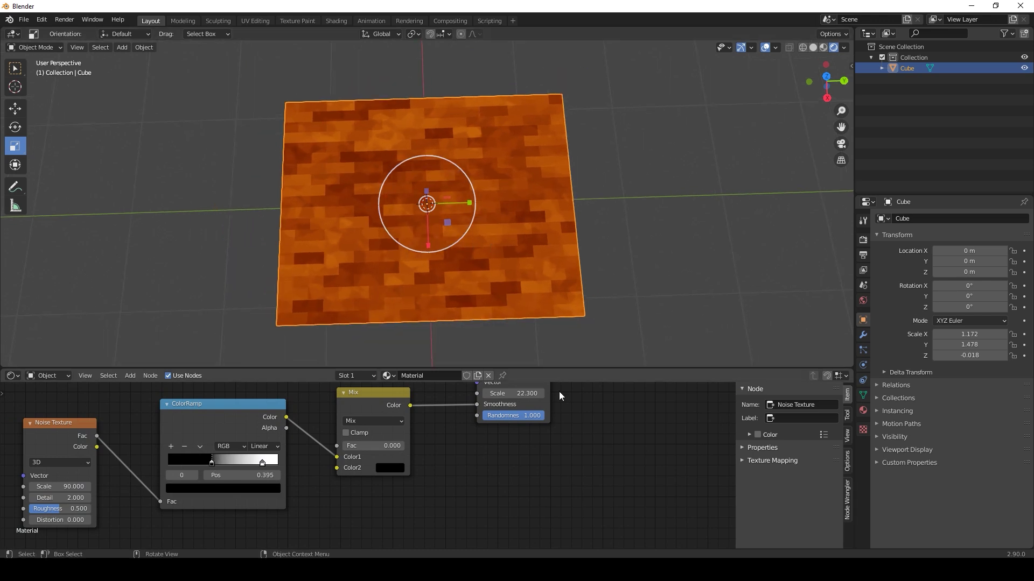
Set the Voronoi Texture's Scale to 35
middle_drag(619, 411, 414, 424)
scroll(510, 457, down, 5)
middle_drag(494, 441, 466, 418)
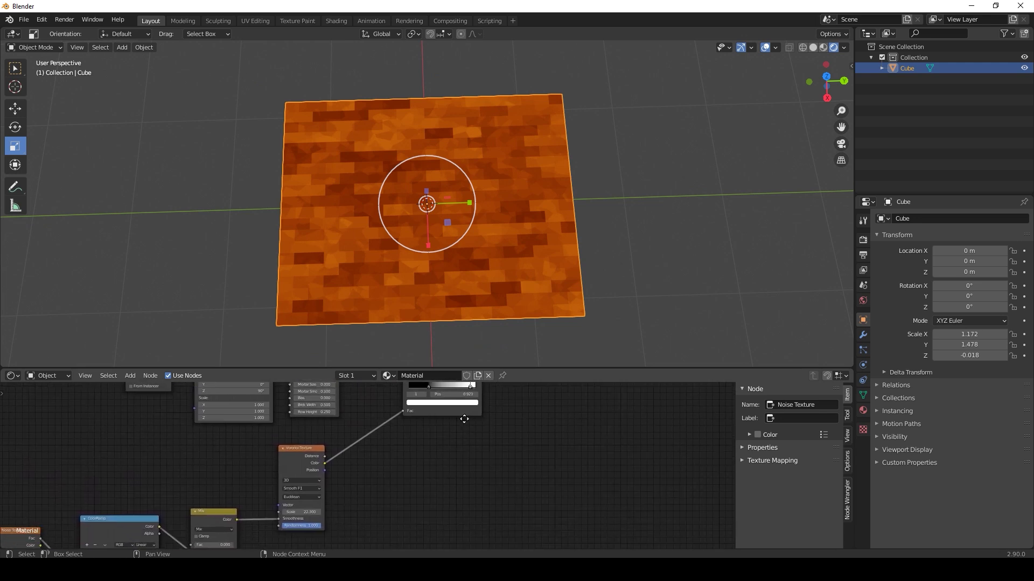
middle_drag(321, 506, 379, 454)
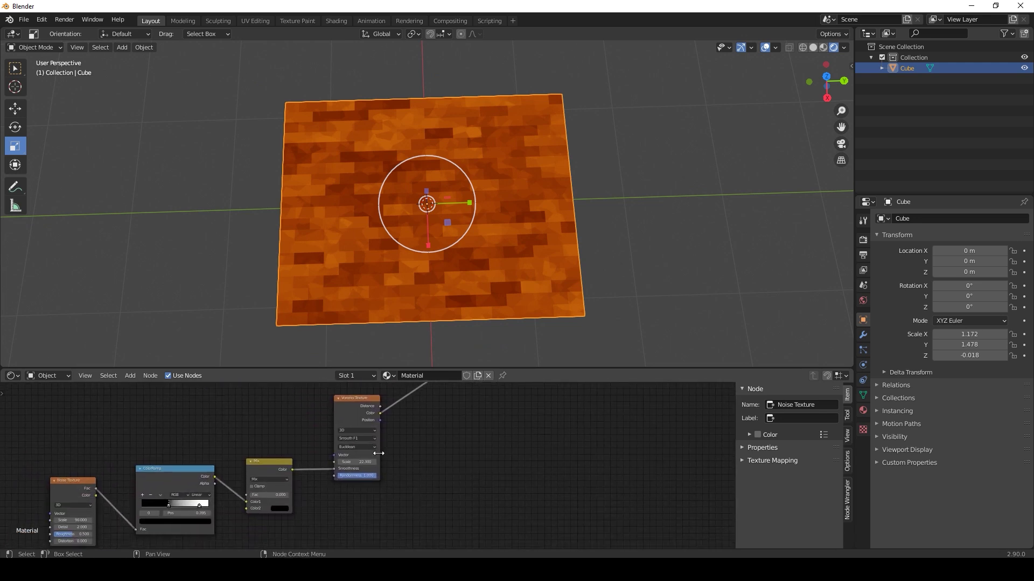
scroll(379, 456, up, 9)
click(365, 460)
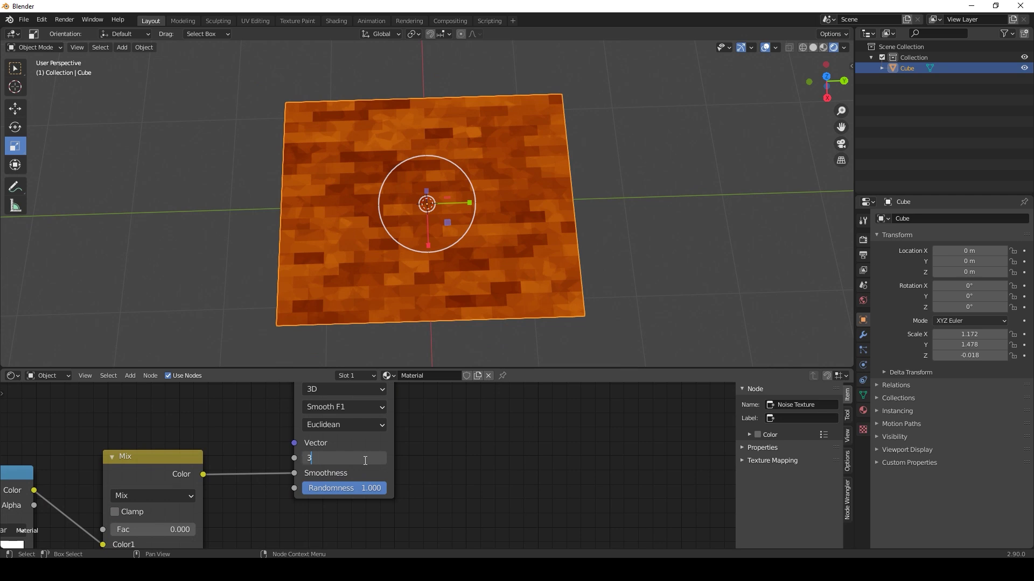
text(35)
key(Return)
scroll(420, 248, up, 8)
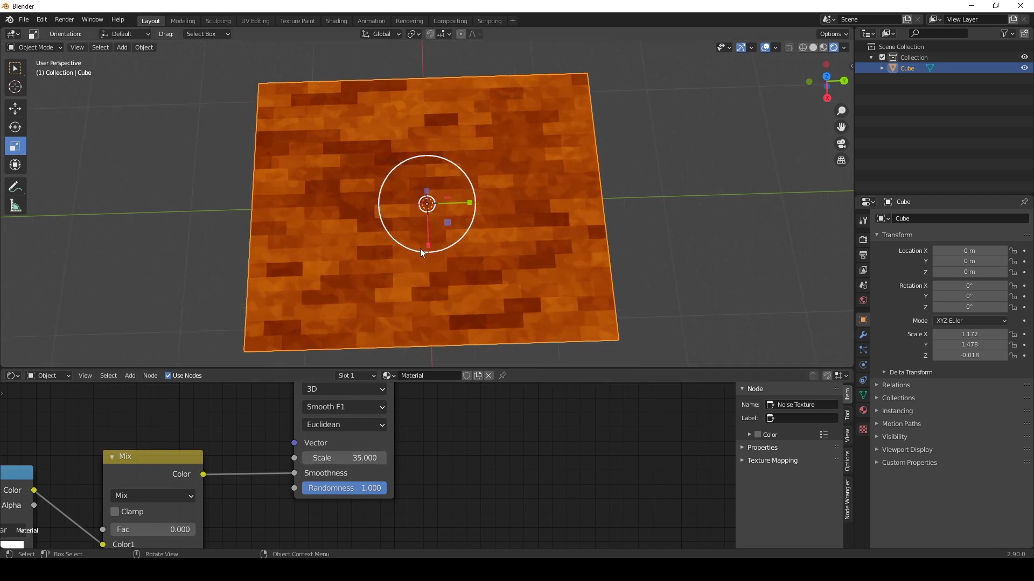
scroll(414, 273, down, 6)
scroll(437, 243, down, 1)
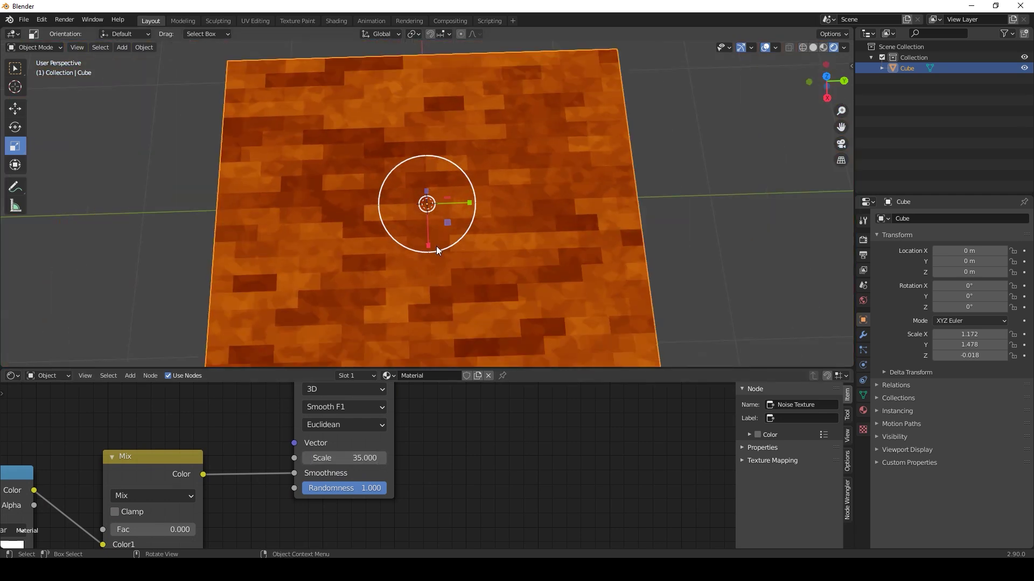
Move the Noise, Mix, Voronoi and both ColorRamp nodes together farther below the Brick Texture to free up space
middle_drag(472, 410, 328, 557)
scroll(489, 434, down, 11)
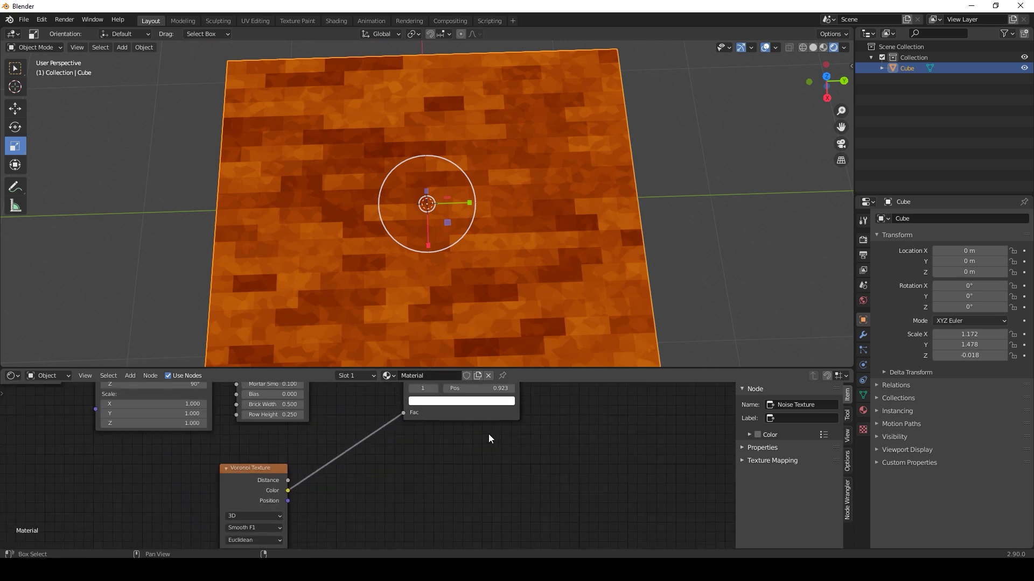
scroll(395, 411, down, 3)
middle_drag(377, 422, 371, 401)
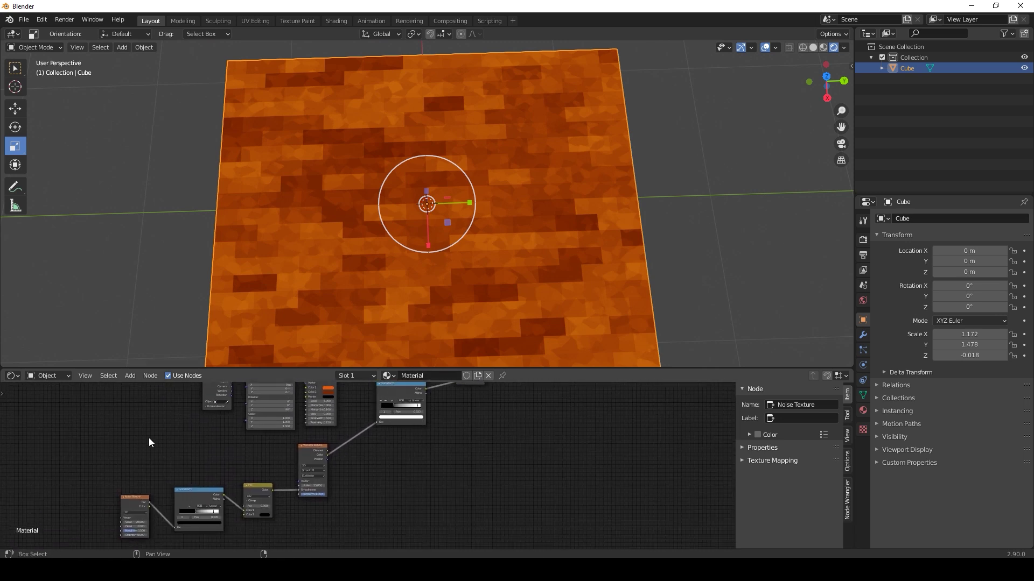
drag(106, 434, 471, 549)
shift+click(394, 392)
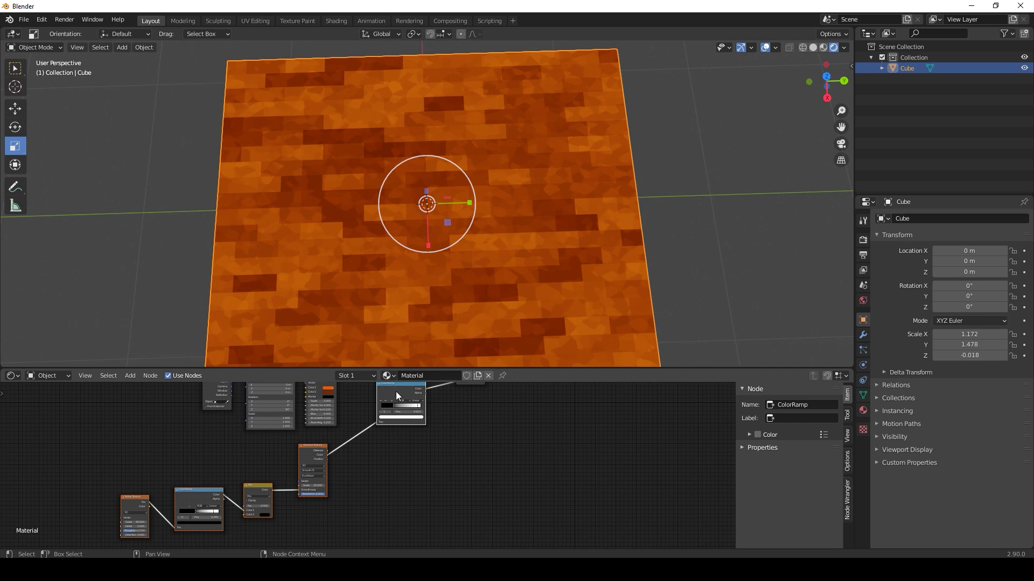
drag(396, 392, 440, 457)
Try to copy and paste the Brick Texture node
middle_drag(370, 422, 395, 466)
scroll(383, 454, up, 2)
scroll(395, 467, up, 5)
scroll(396, 465, down, 4)
click(345, 429)
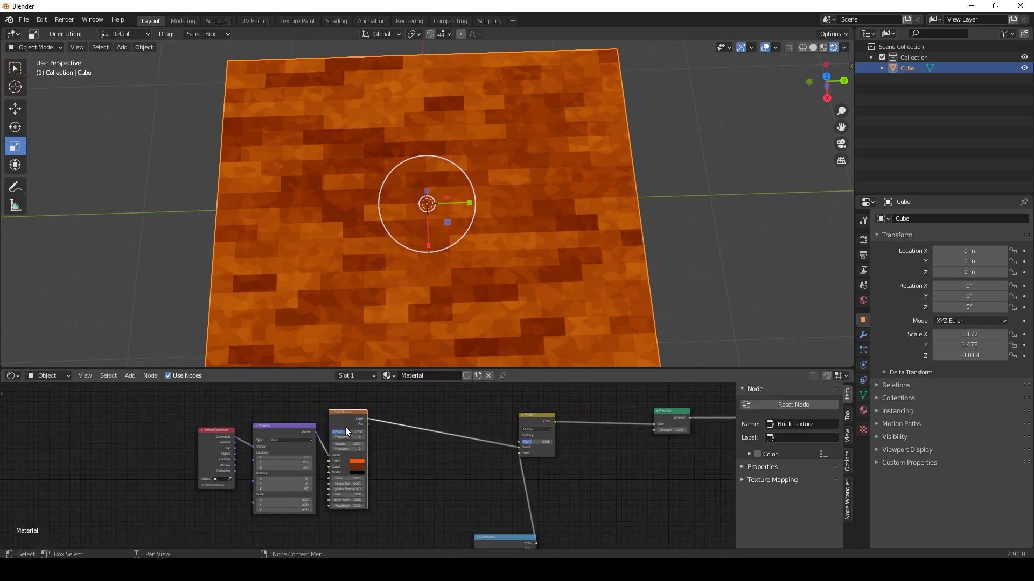
key(ctrl+c)
key(ctrl+v)
Move the Texture Coordinate and Mapping nodes together farther away from the Brick Texture node
middle_drag(424, 482, 427, 455)
scroll(426, 455, down, 2)
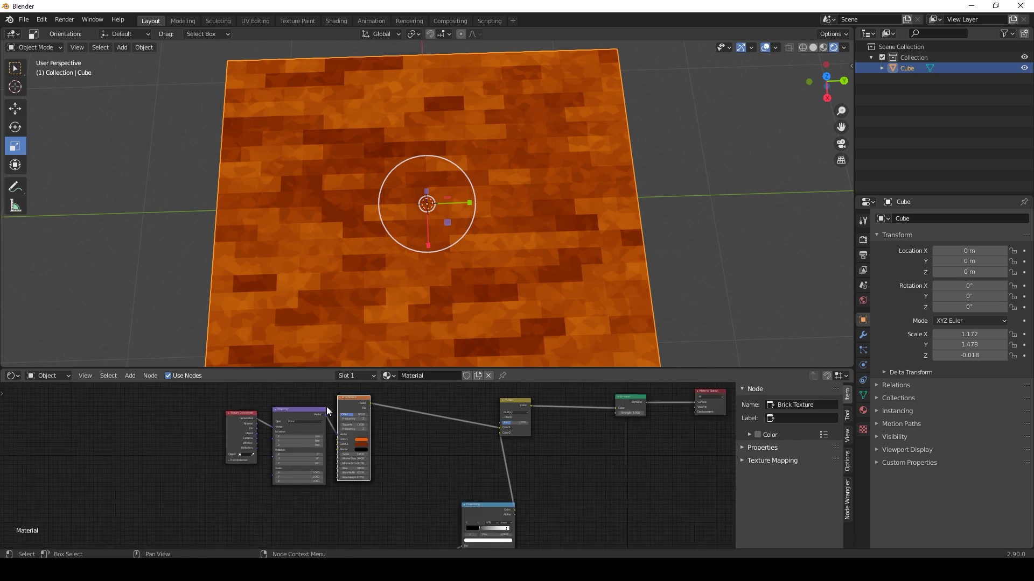
drag(191, 403, 290, 457)
key(g)
click(213, 457)
Duplicate the Brick Texture node, place the copy directly below the original, and enlarge the node editor area
click(348, 410)
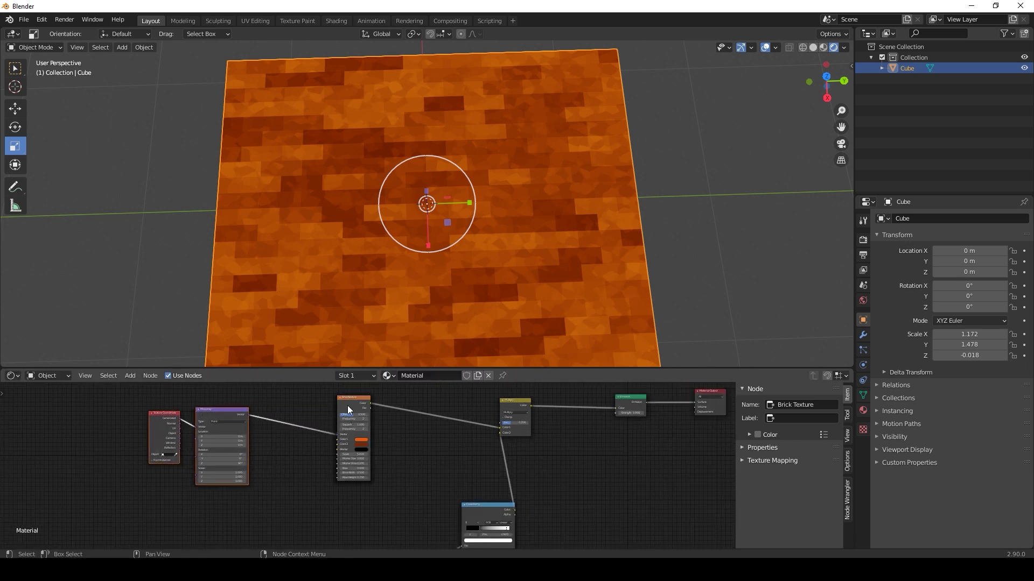
key(shift+d)
click(349, 500)
middle_drag(415, 479, 431, 450)
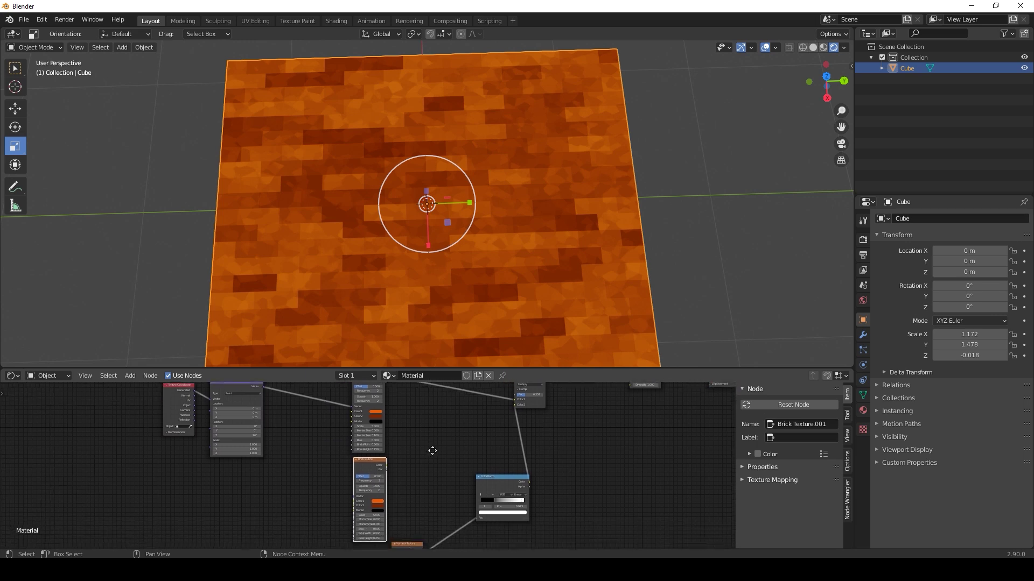
drag(415, 369, 413, 315)
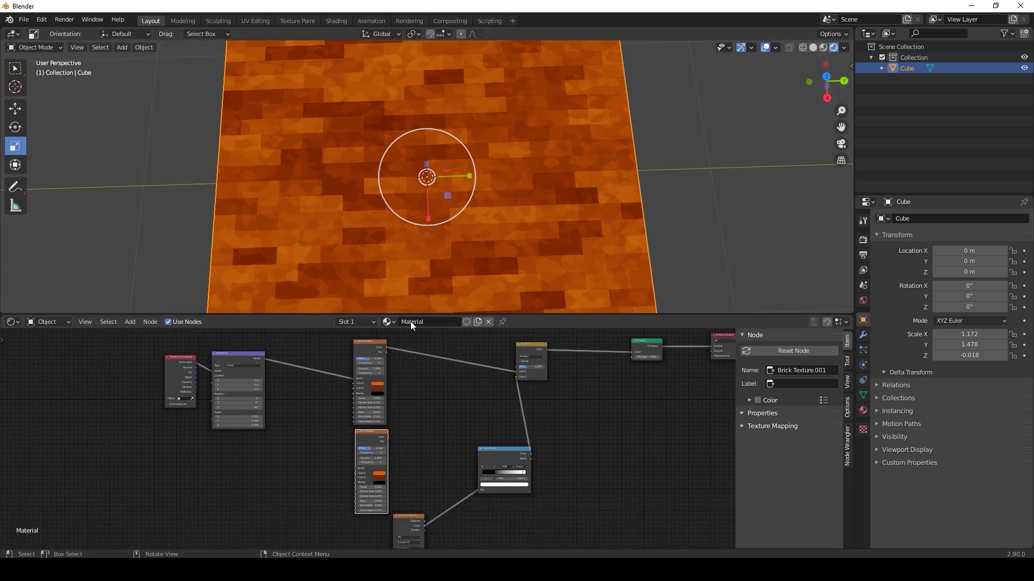
scroll(396, 434, up, 1)
middle_drag(397, 434, 397, 418)
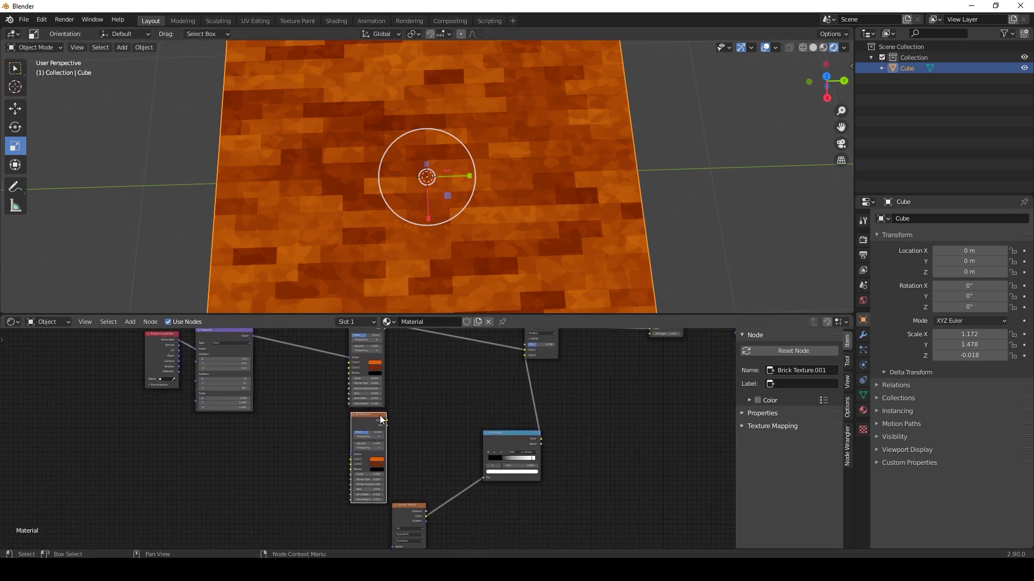
drag(379, 416, 376, 414)
Set the duplicated Brick Texture's Mortar Size to 0.025
scroll(412, 454, up, 1)
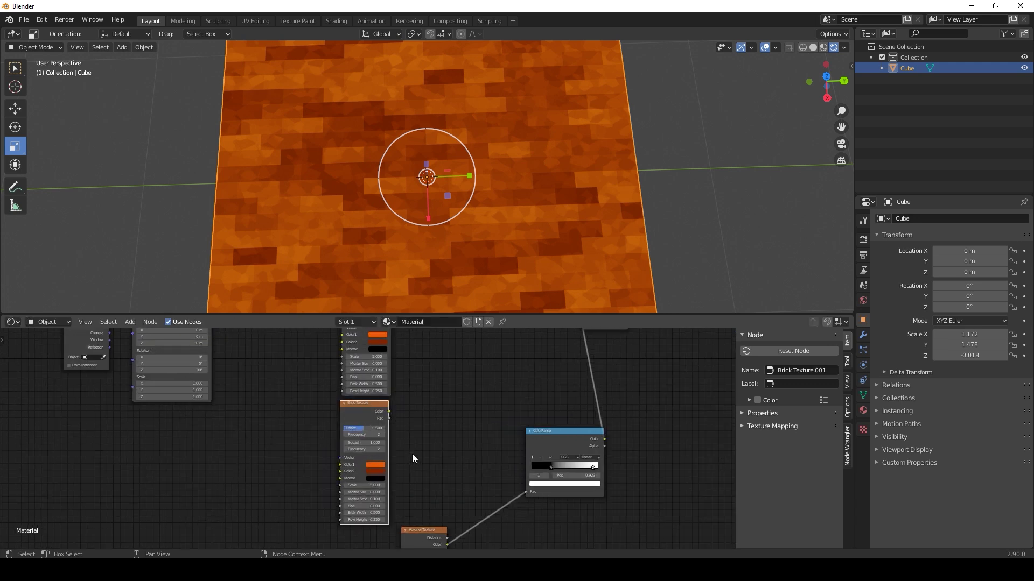
scroll(437, 524, up, 3)
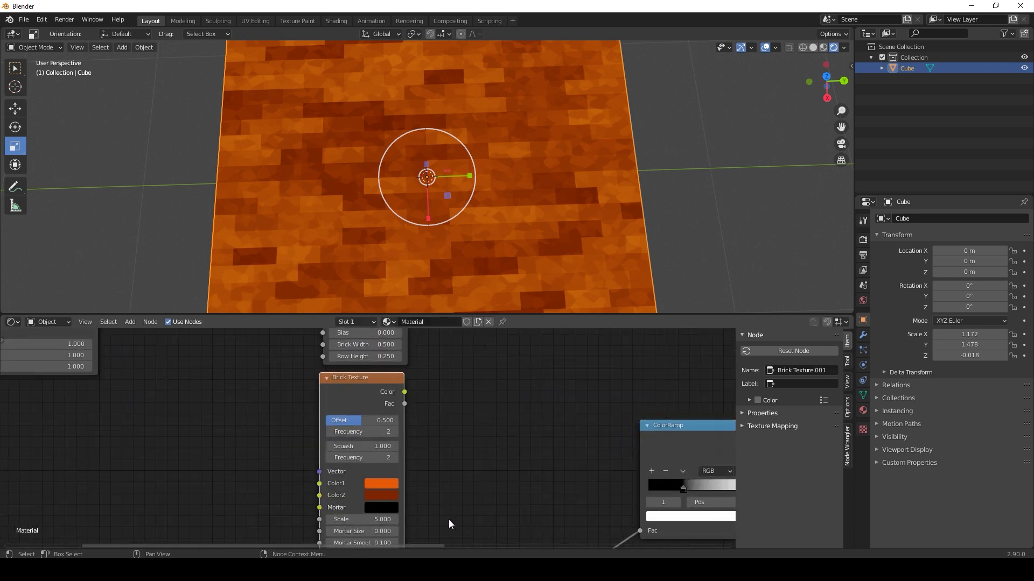
click(353, 451)
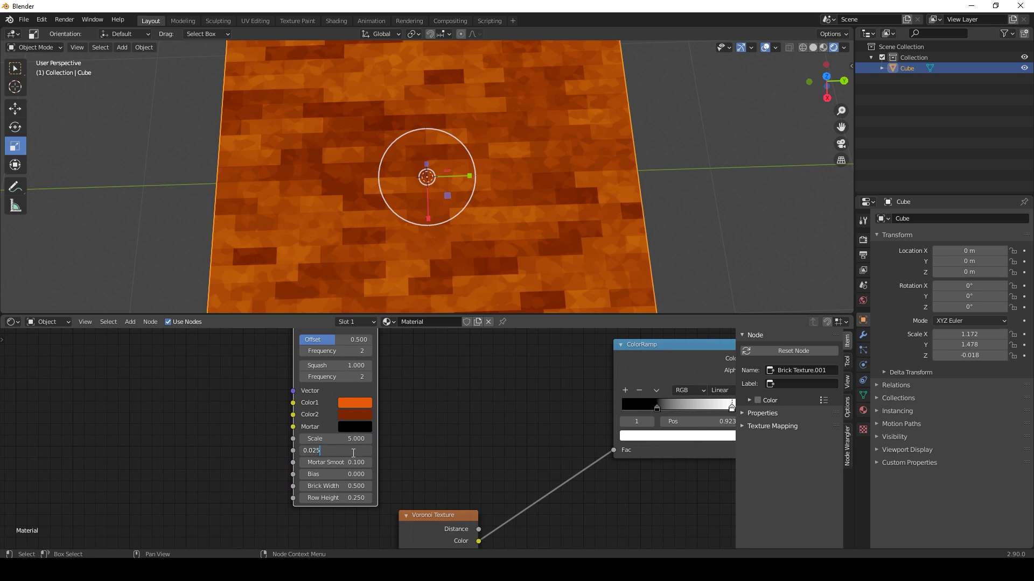
key(Return)
scroll(240, 436, down, 4)
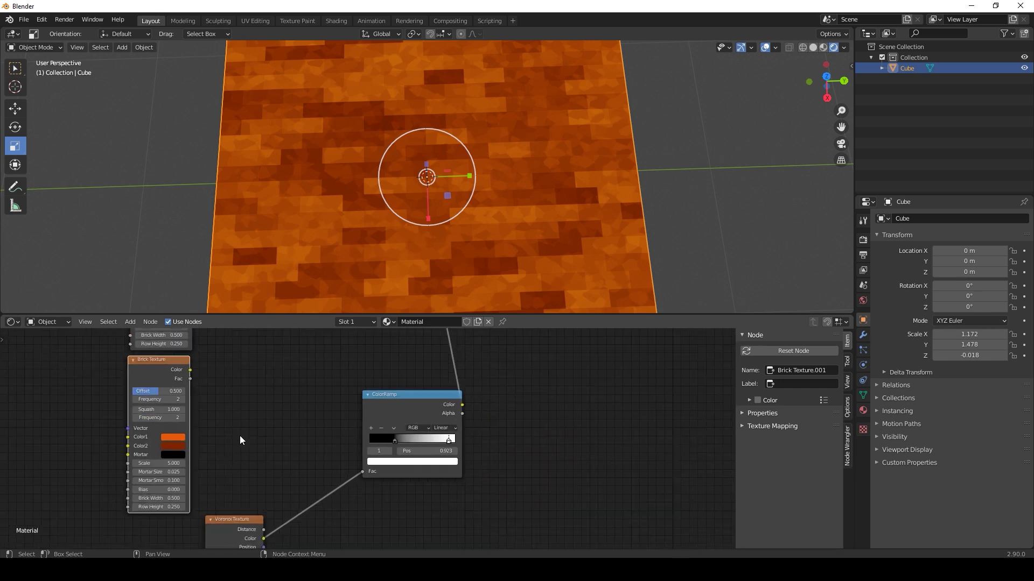
Move the Multiply node farther from the Emission node and insert a MixRGB node on the link between them
middle_drag(470, 369, 394, 408)
drag(621, 421, 528, 369)
middle_drag(425, 451, 447, 418)
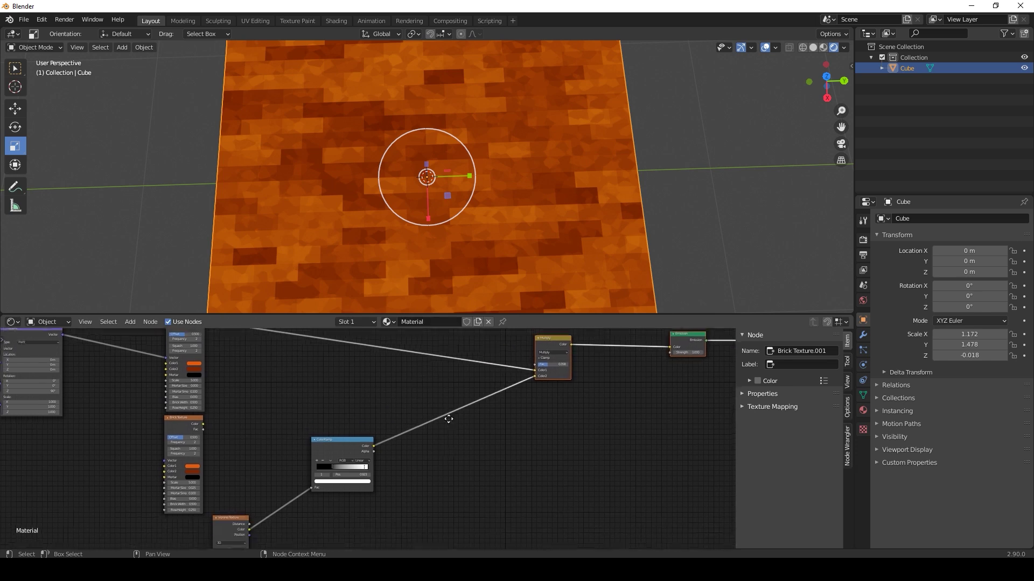
scroll(383, 413, up, 4)
scroll(396, 391, down, 3)
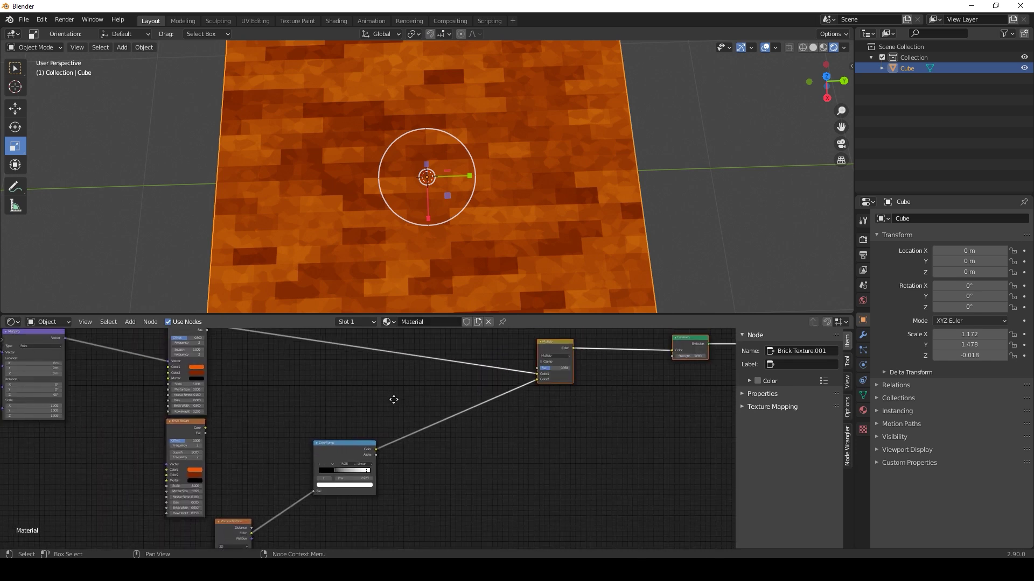
click(521, 341)
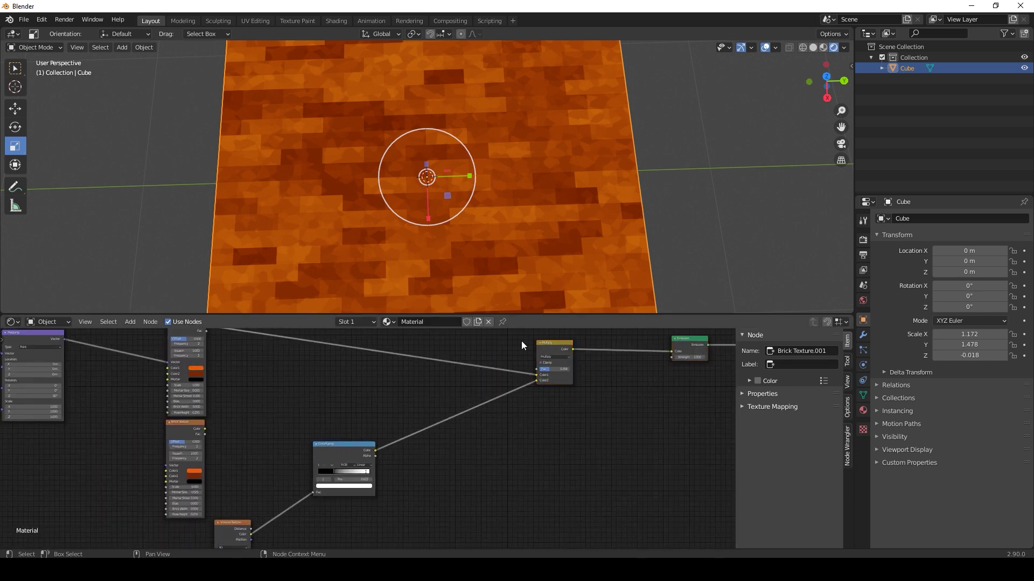
drag(545, 342, 470, 347)
key(shift+a)
mouse_move(556, 400)
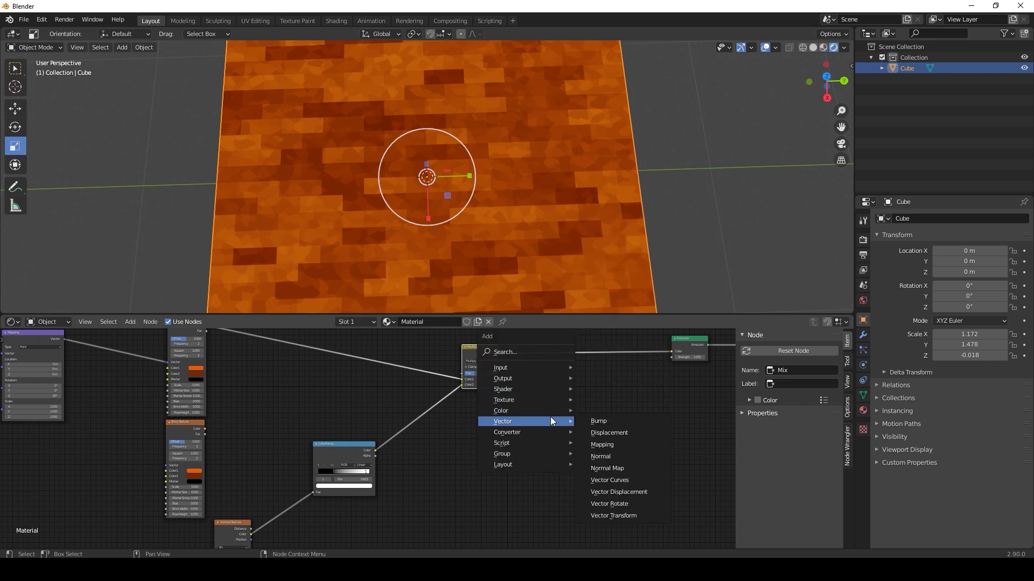
click(608, 470)
click(561, 373)
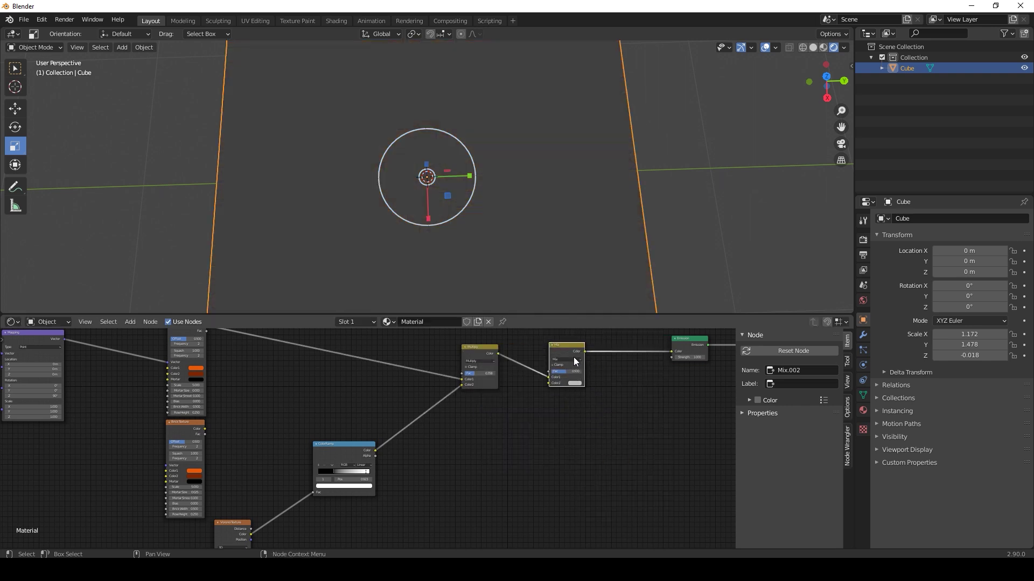
Set the new Mix node's blend mode to Multiply and connect the duplicated Brick Texture's Color output to its Color2 input
click(574, 359)
click(573, 380)
drag(205, 428, 549, 383)
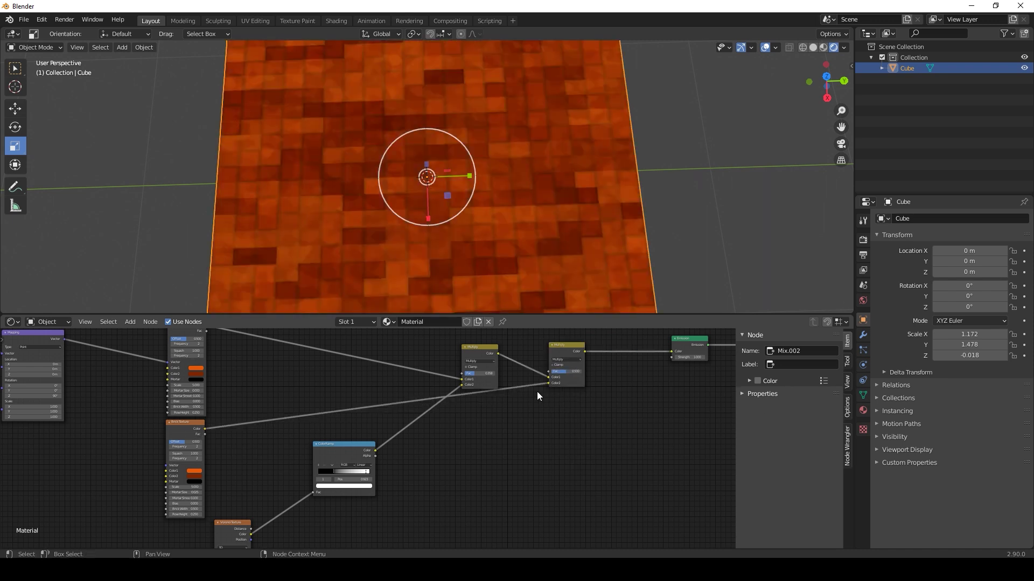
Connect the Mapping node's Vector output to the duplicated Brick Texture's Vector input
middle_drag(260, 435, 342, 443)
scroll(343, 443, down, 1)
drag(50, 358, 170, 416)
drag(153, 364, 267, 473)
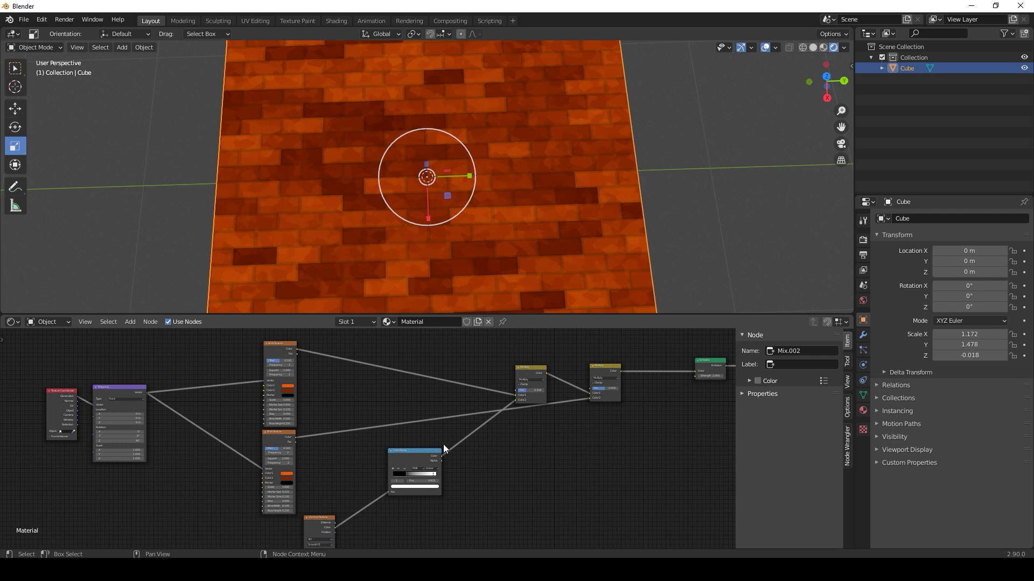
Insert a ColorRamp node on the link between the duplicated Brick Texture and the second Multiply node
scroll(445, 447, up, 2)
middle_drag(467, 437, 405, 435)
scroll(399, 436, down, 1)
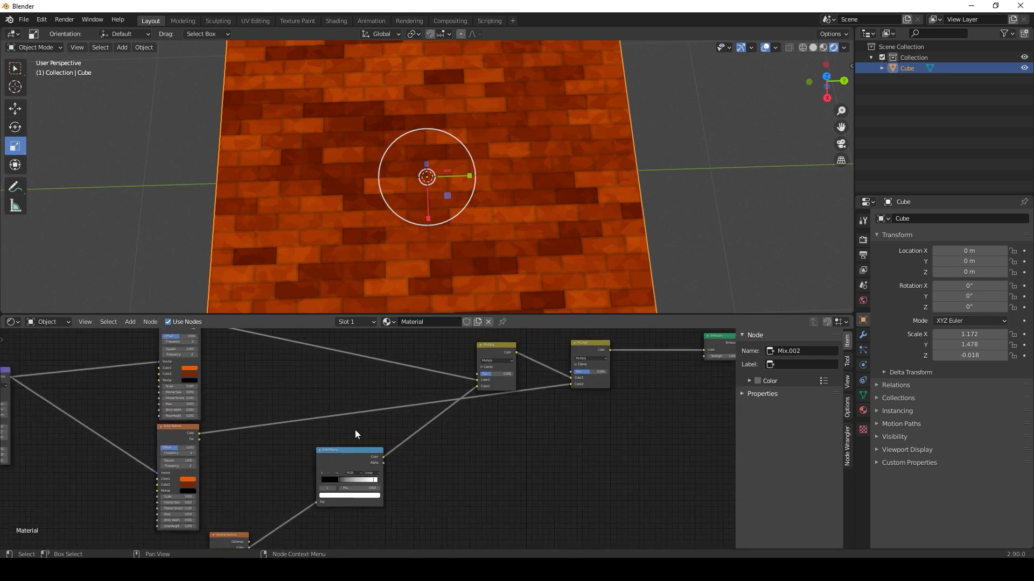
key(shift+a)
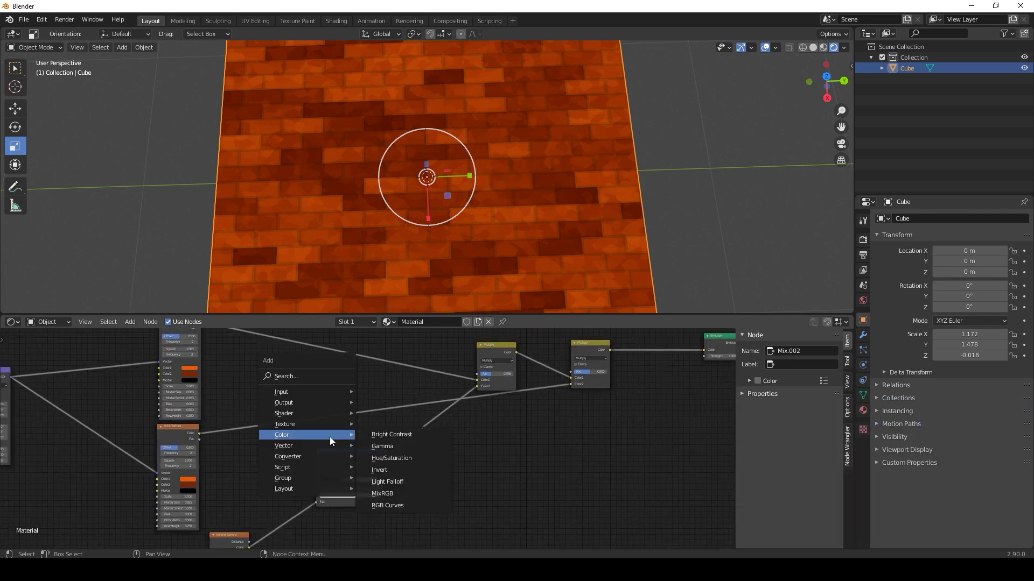
mouse_move(331, 458)
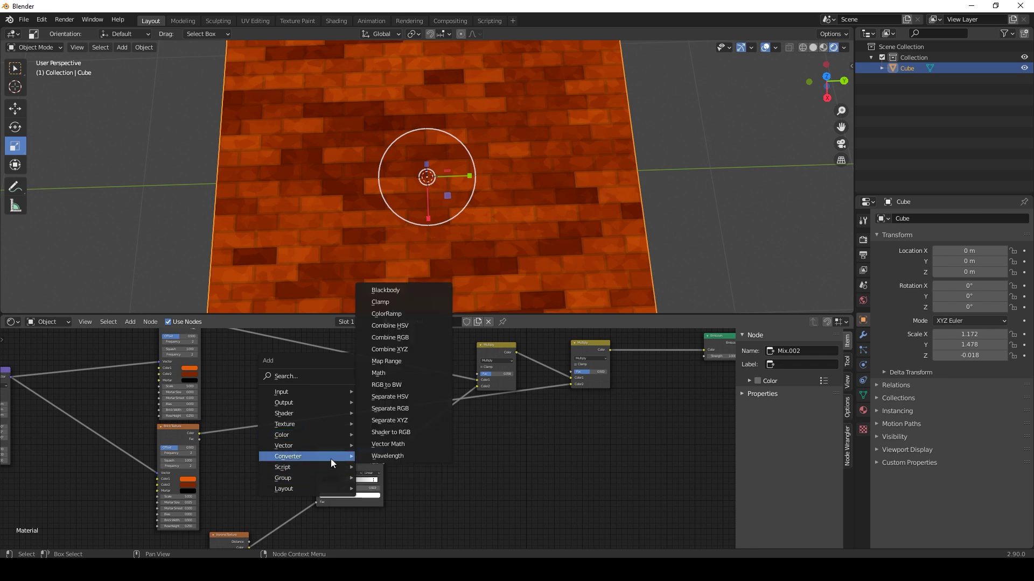
click(398, 314)
click(404, 432)
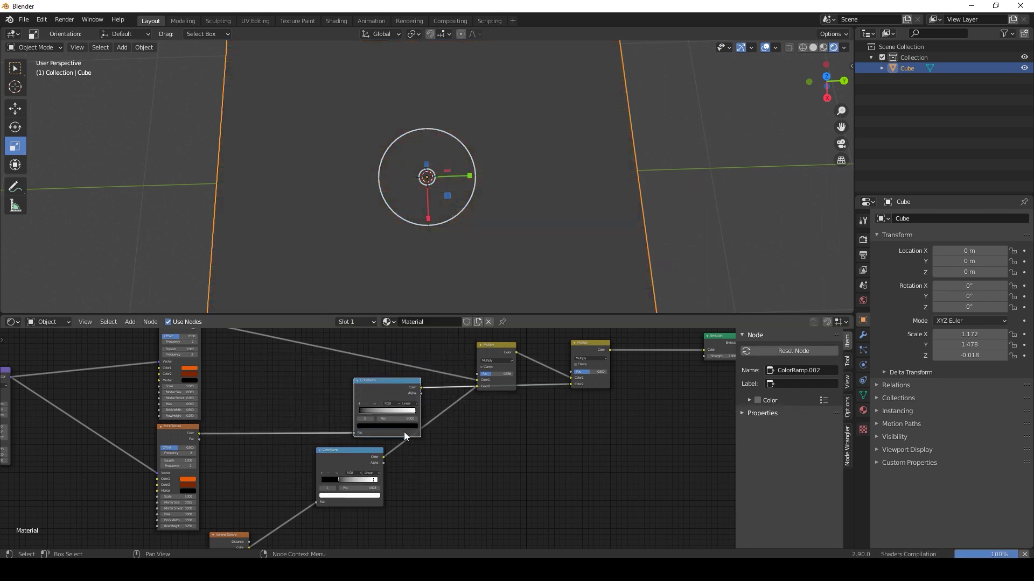
Move the new ColorRamp's black stop to 0.123 and bring its white stop close beside it
scroll(372, 434, up, 4)
mouse_move(351, 386)
mouse_down()
mouse_move(392, 381)
mouse_move(348, 387)
mouse_up()
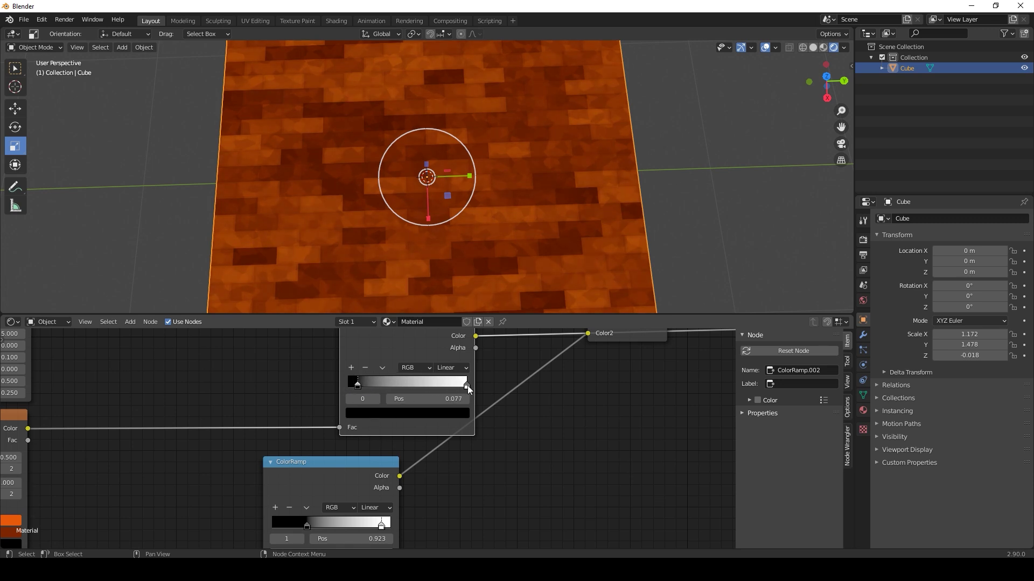
drag(466, 385, 362, 384)
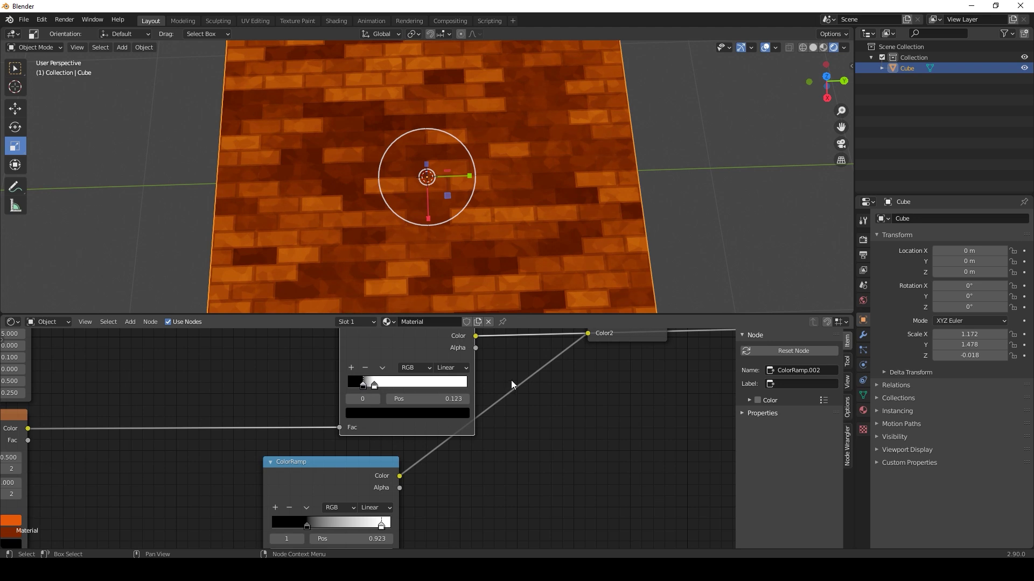
Raise the second Multiply node's Fac to 1.000
scroll(511, 381, down, 6)
middle_drag(505, 376, 468, 392)
mouse_move(611, 370)
mouse_down()
mouse_move(632, 370)
mouse_move(611, 370)
mouse_move(623, 369)
mouse_up()
middle_drag(202, 480, 201, 462)
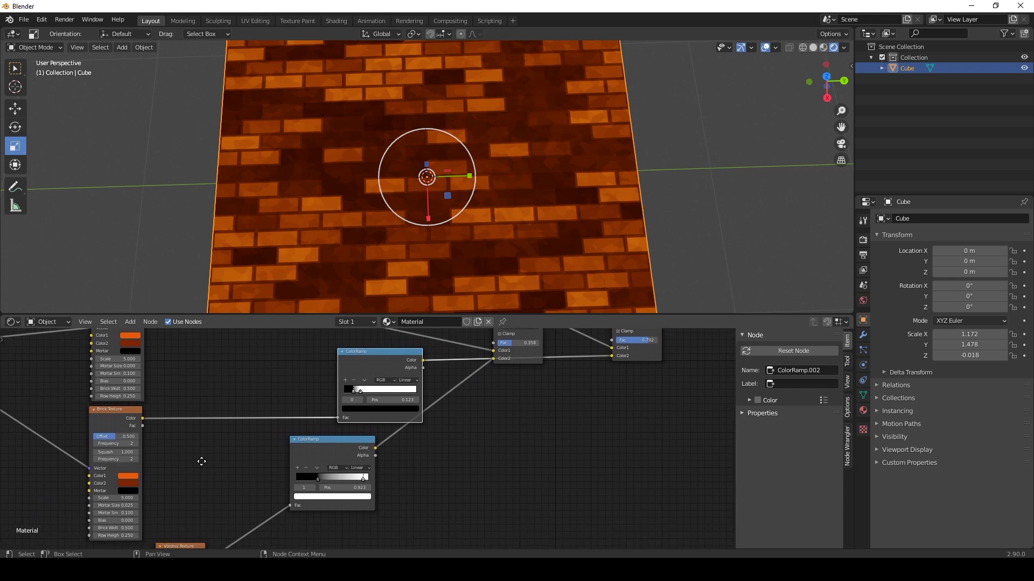
scroll(305, 455, down, 2)
drag(588, 356, 608, 356)
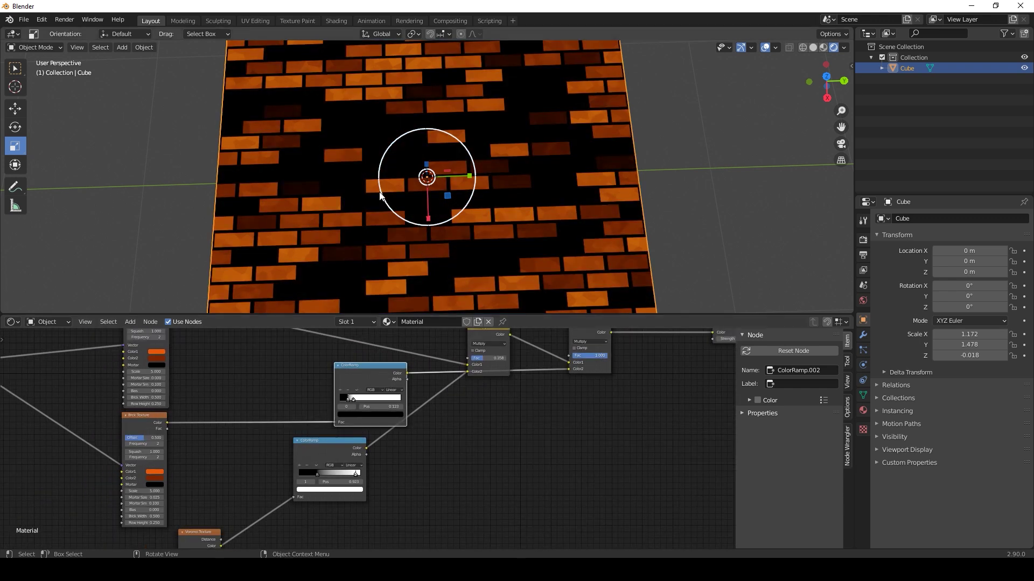
Change the duplicated Brick Texture's Color2 to white
middle_drag(231, 441, 308, 424)
scroll(307, 425, up, 1)
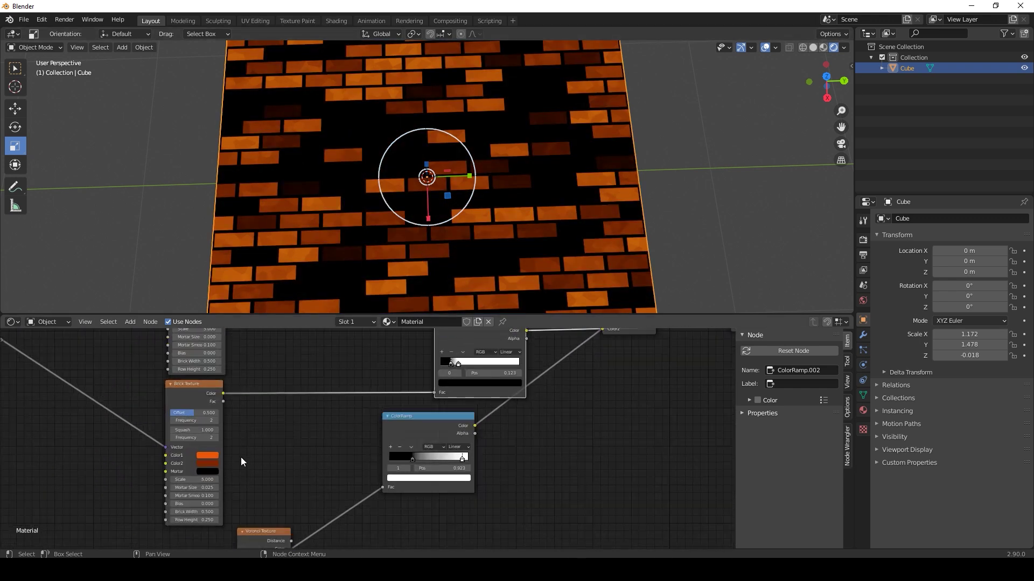
click(209, 464)
drag(263, 379, 263, 355)
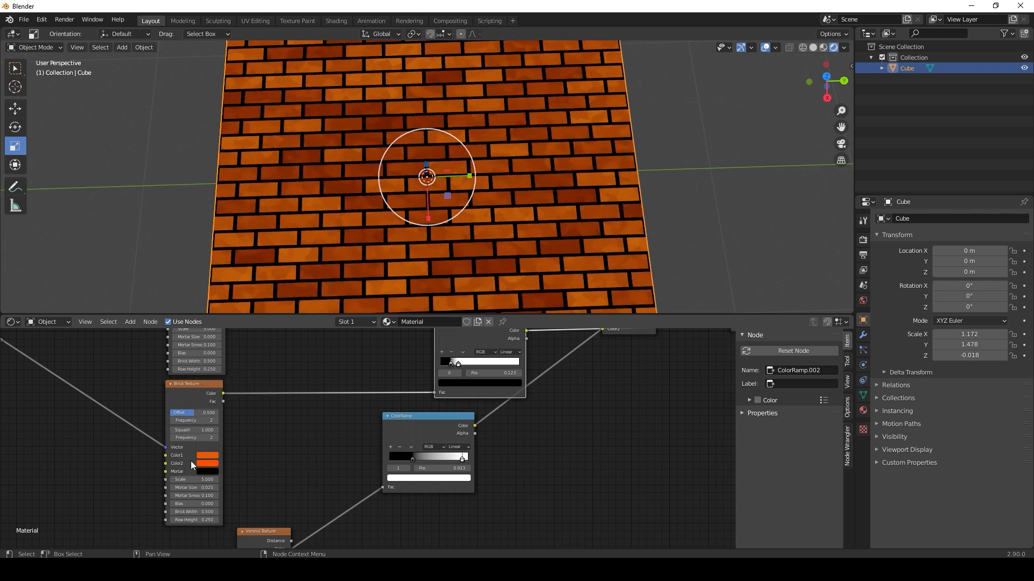
click(206, 464)
drag(236, 437, 183, 437)
Shift the plank-gap ColorRamp slightly toward the duplicated Brick Texture and insert a MixRGB node on the link between them
middle_drag(388, 408, 299, 435)
scroll(329, 410, down, 4)
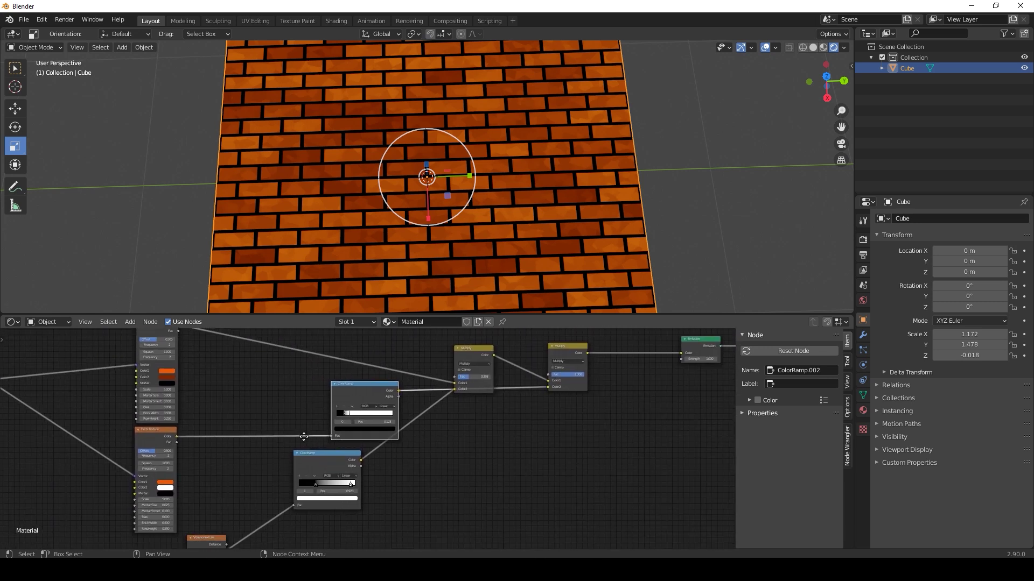
drag(369, 386, 347, 387)
middle_drag(289, 453, 344, 399)
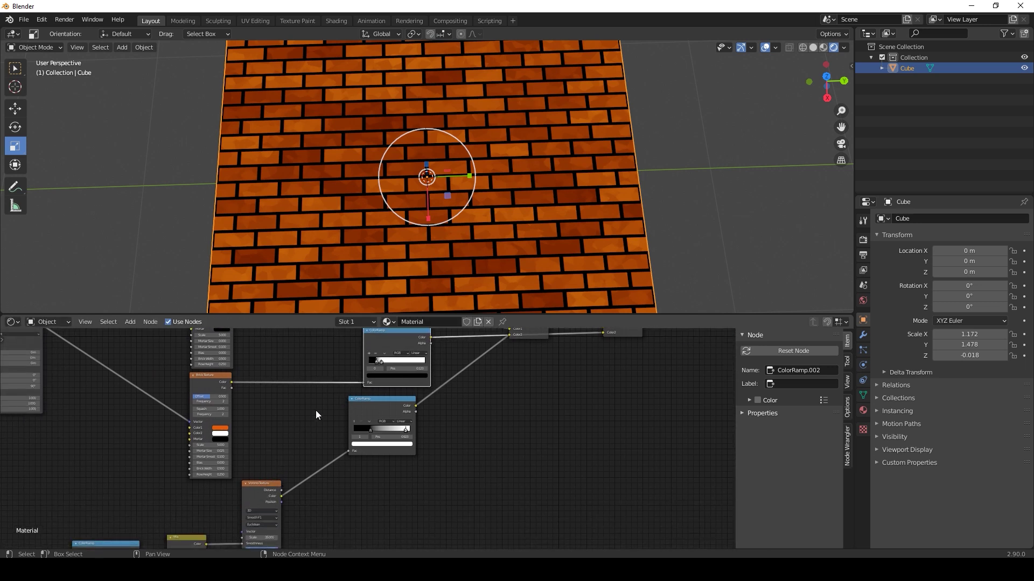
middle_drag(316, 411, 315, 426)
key(shift+a)
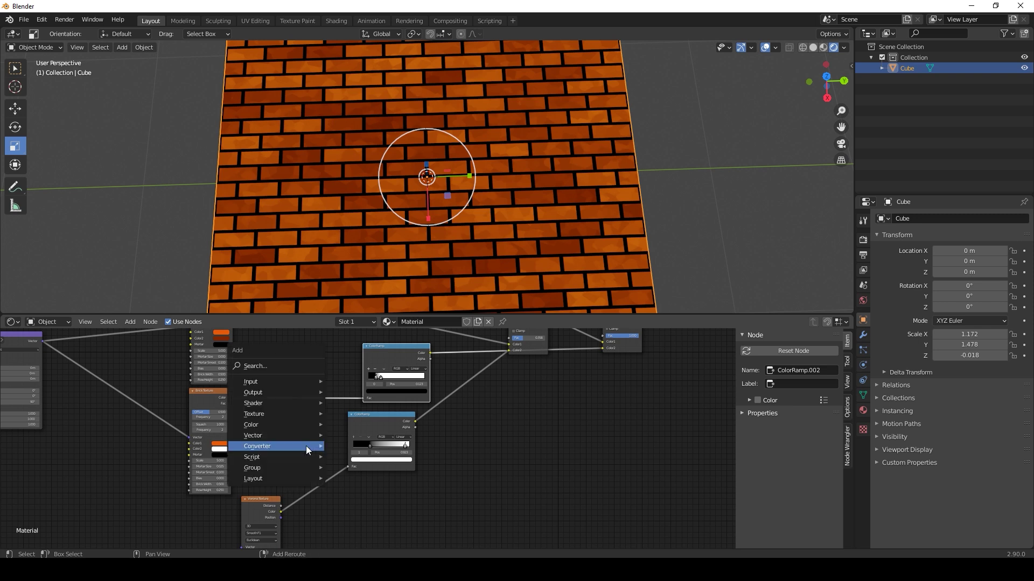
click(358, 485)
click(313, 380)
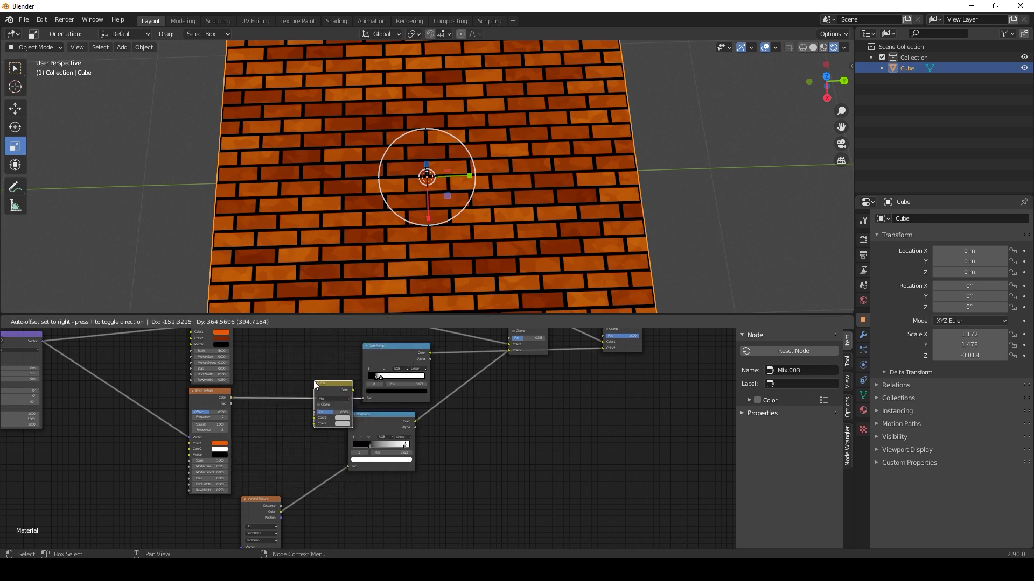
mouse_move(416, 375)
middle_down()
mouse_move(406, 418)
mouse_move(433, 386)
middle_up()
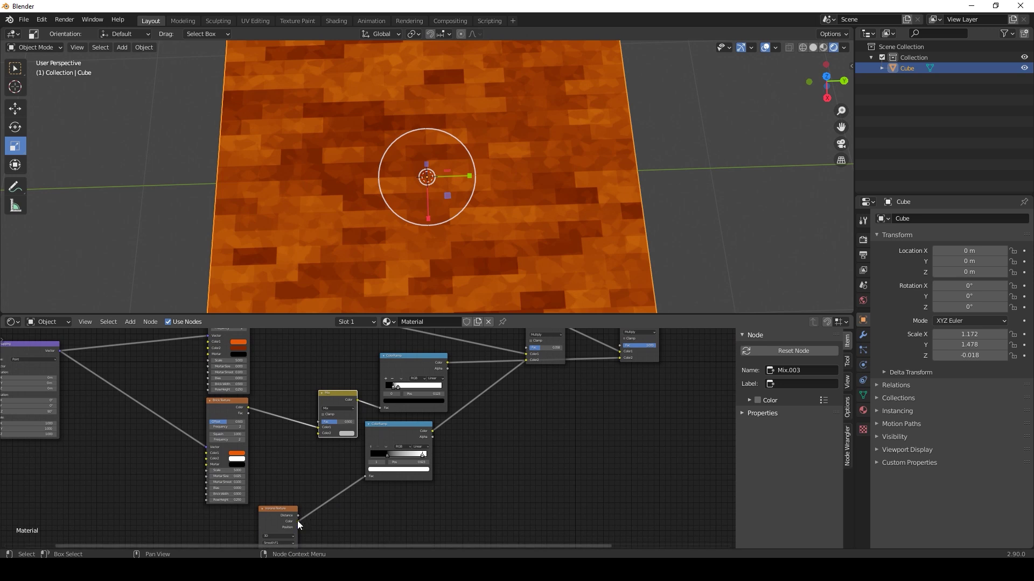
Connect the Voronoi Texture's Color output to the new Mix node's Color2 input and set its Fac to 0.333
drag(297, 521, 319, 434)
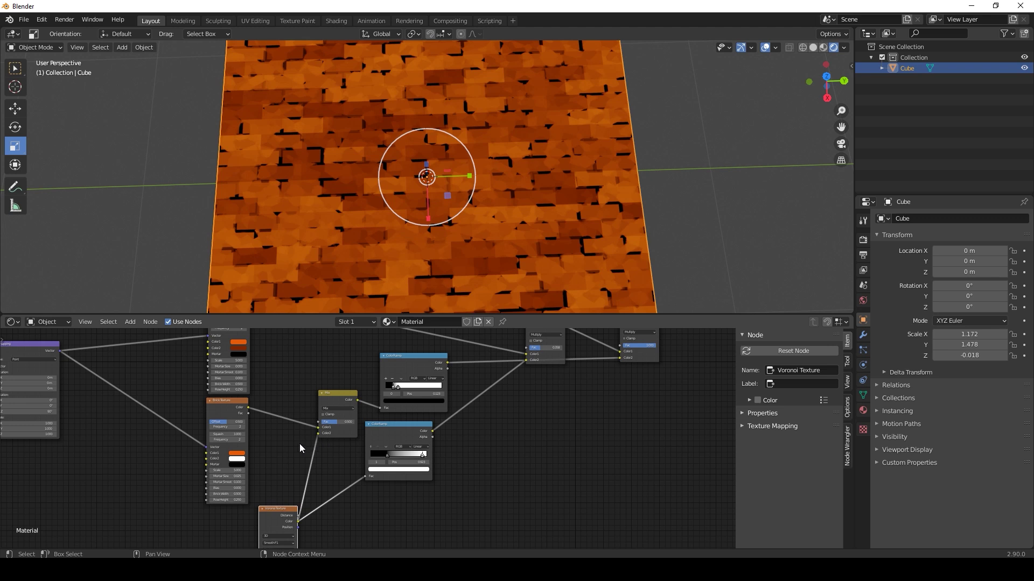
drag(348, 397, 354, 395)
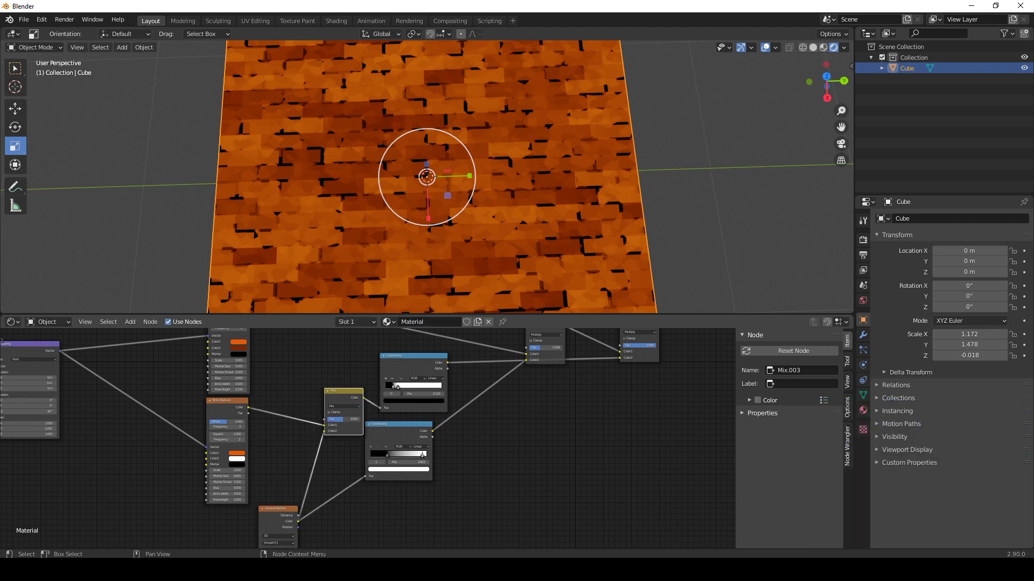
drag(343, 419, 338, 419)
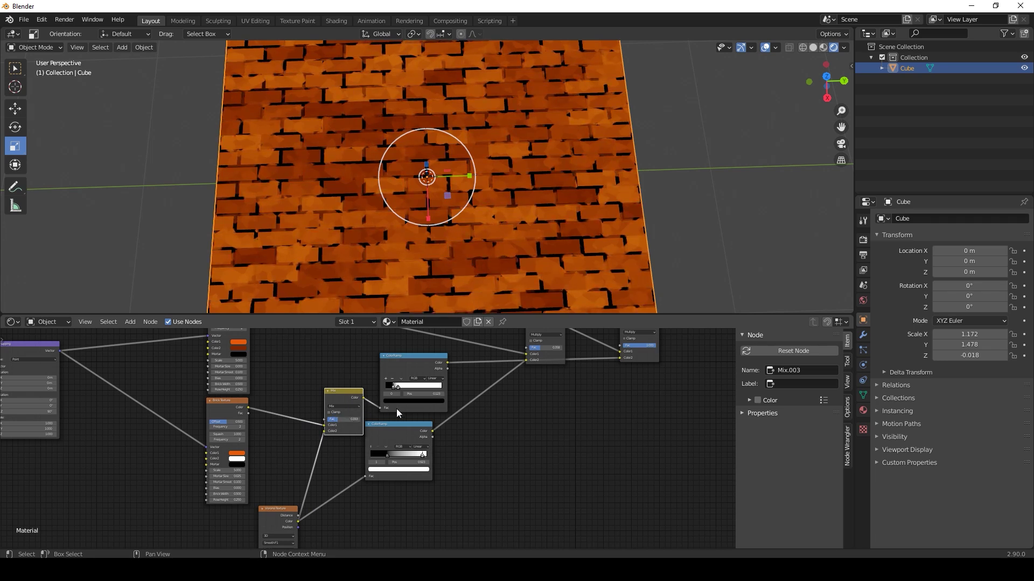
On the plank-gap ColorRamp, set the black stop to position 0.127 with a reddish-brown colour and the white stop to 0.173
middle_drag(432, 403, 390, 442)
scroll(362, 434, up, 9)
drag(324, 405, 325, 405)
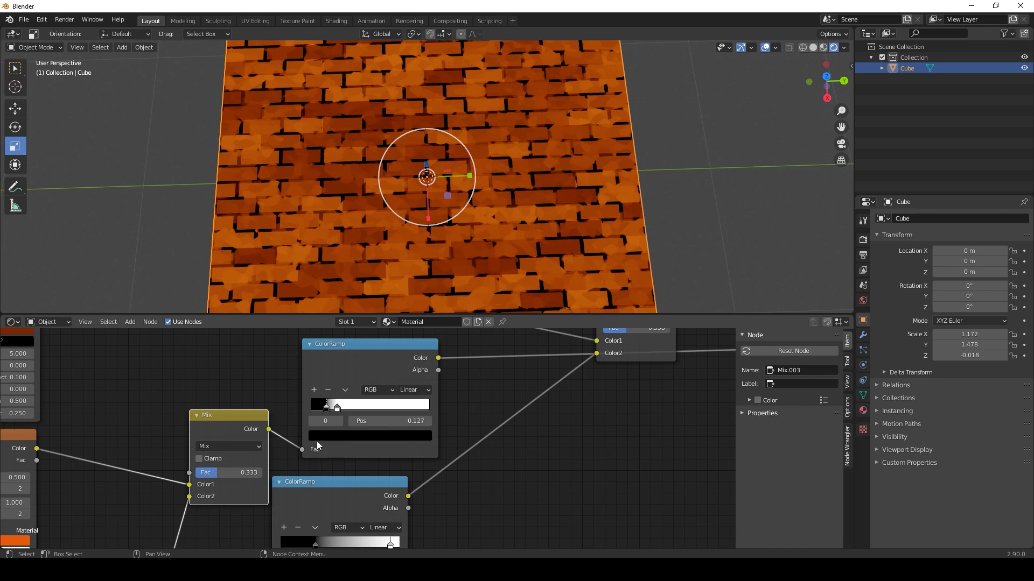
click(337, 436)
drag(406, 344, 407, 321)
click(353, 339)
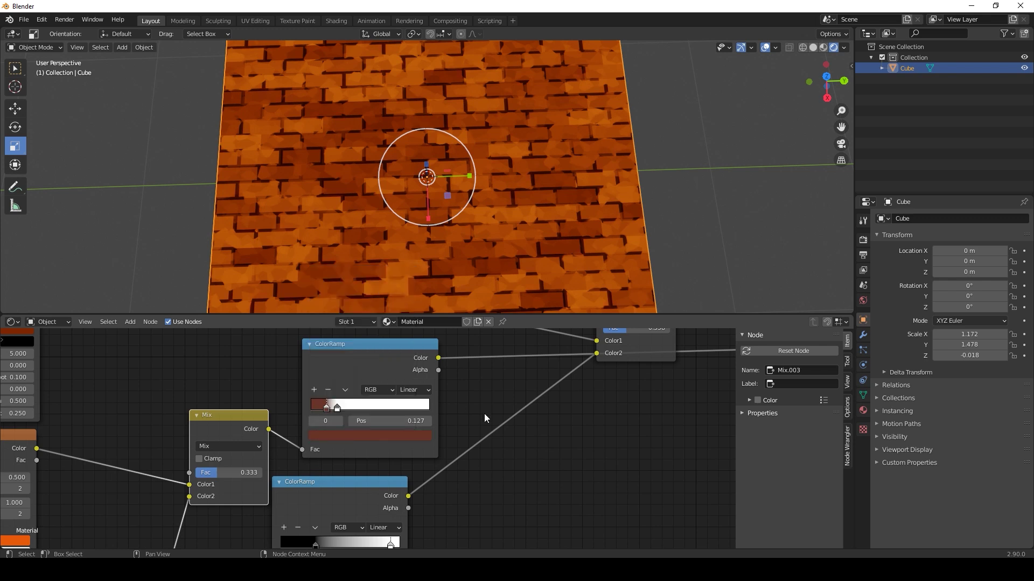
drag(340, 406, 328, 408)
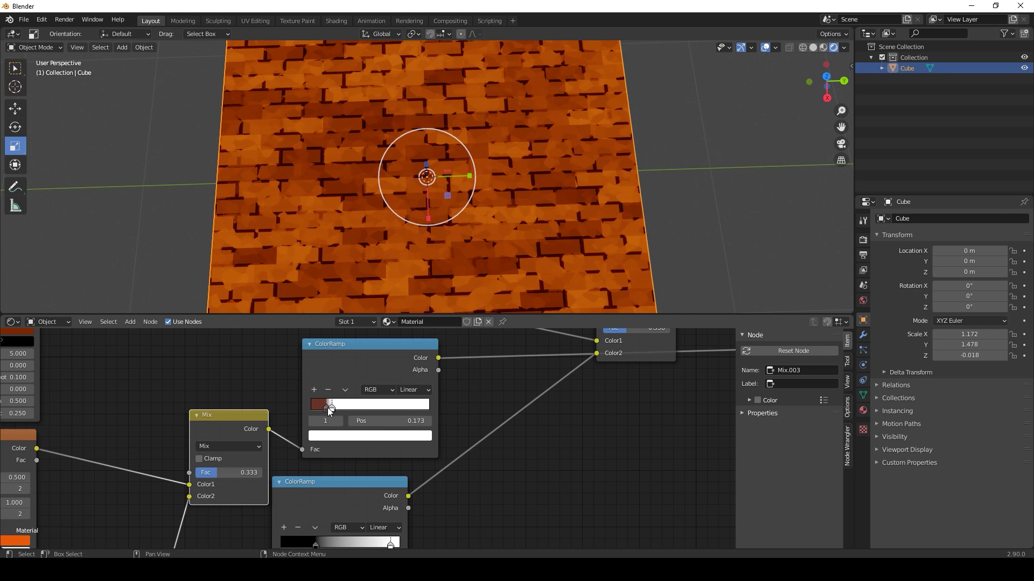
Set the duplicated Brick Texture's Mortar Size to 0.015
scroll(237, 486, down, 6)
middle_drag(238, 470, 254, 463)
middle_drag(201, 523, 295, 461)
scroll(293, 459, up, 5)
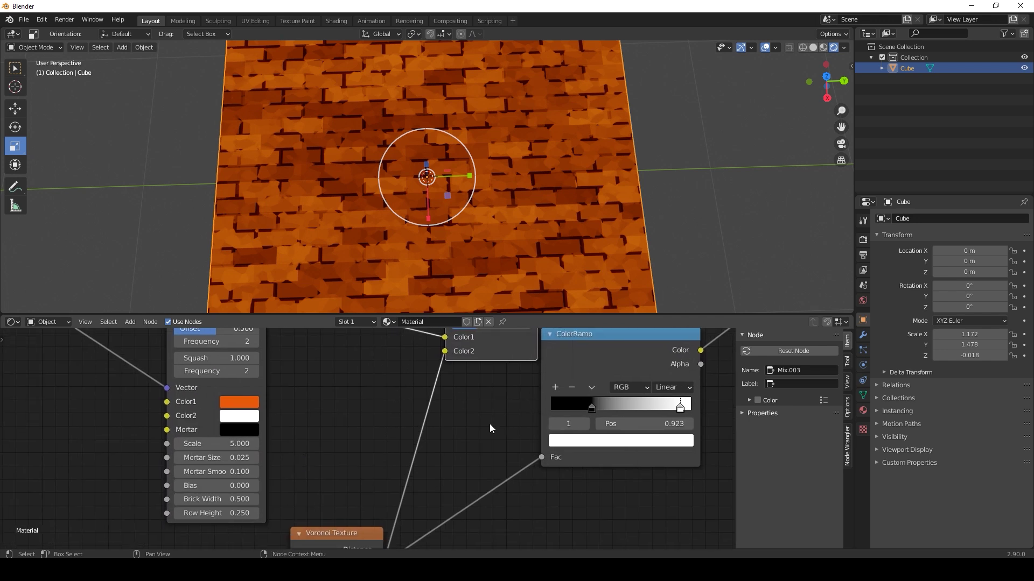
click(221, 459)
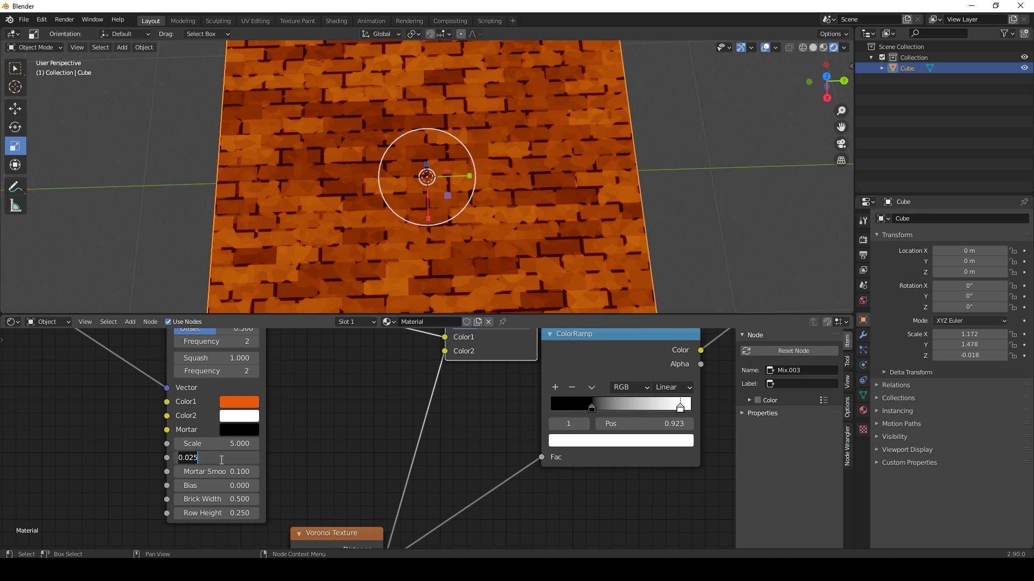
click(225, 458)
text(1)
key(Return)
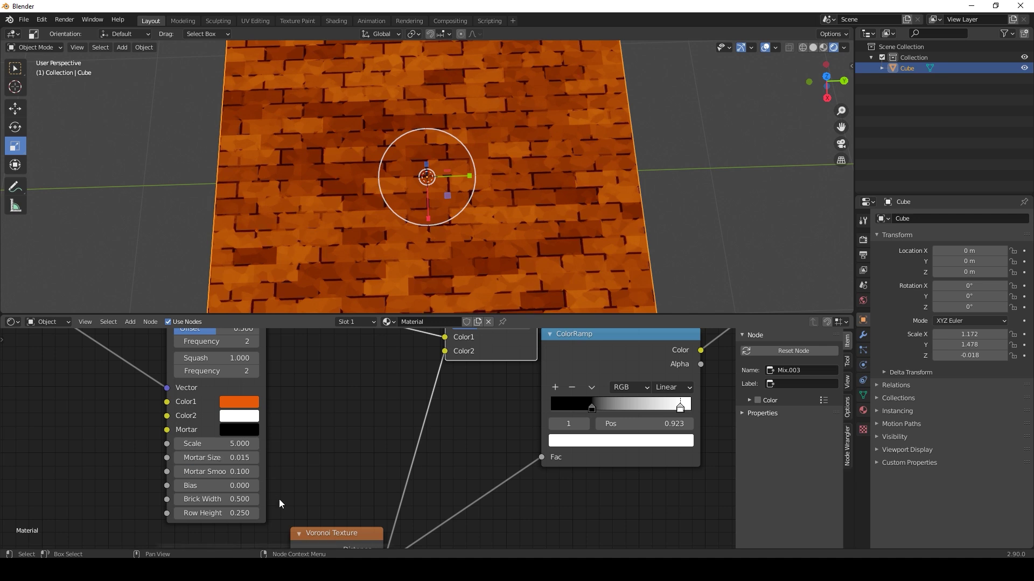
Set the duplicated Brick Texture's Mortar Size to 0.010
click(236, 470)
click(236, 459)
click(241, 459)
click(242, 460)
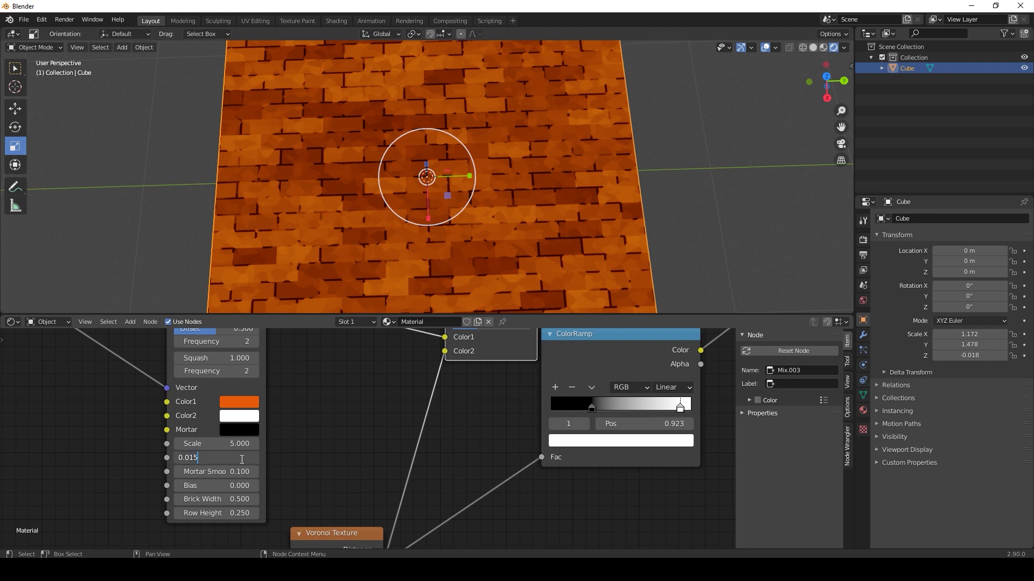
key(BackSpace)
key(Return)
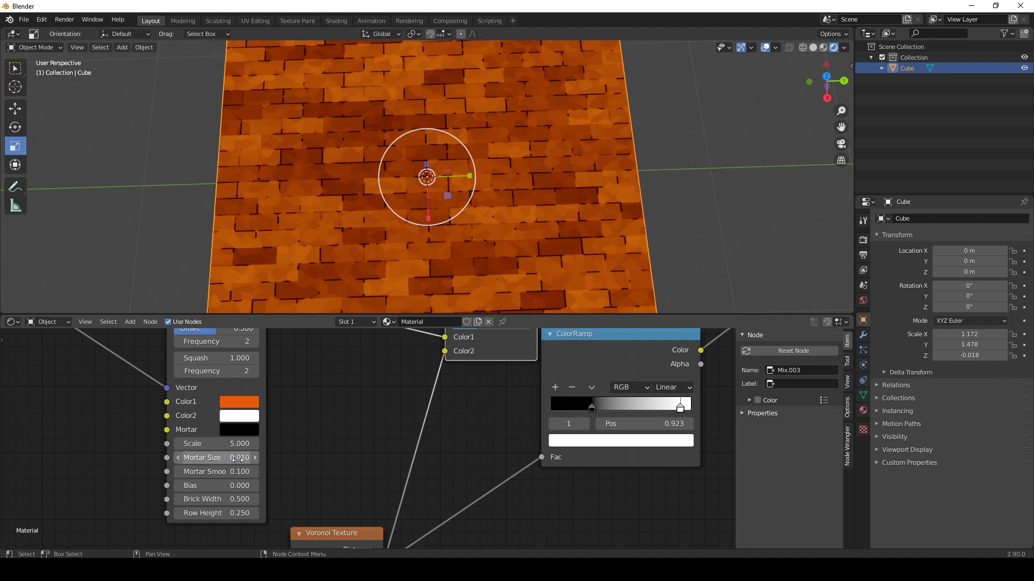
scroll(386, 199, down, 1)
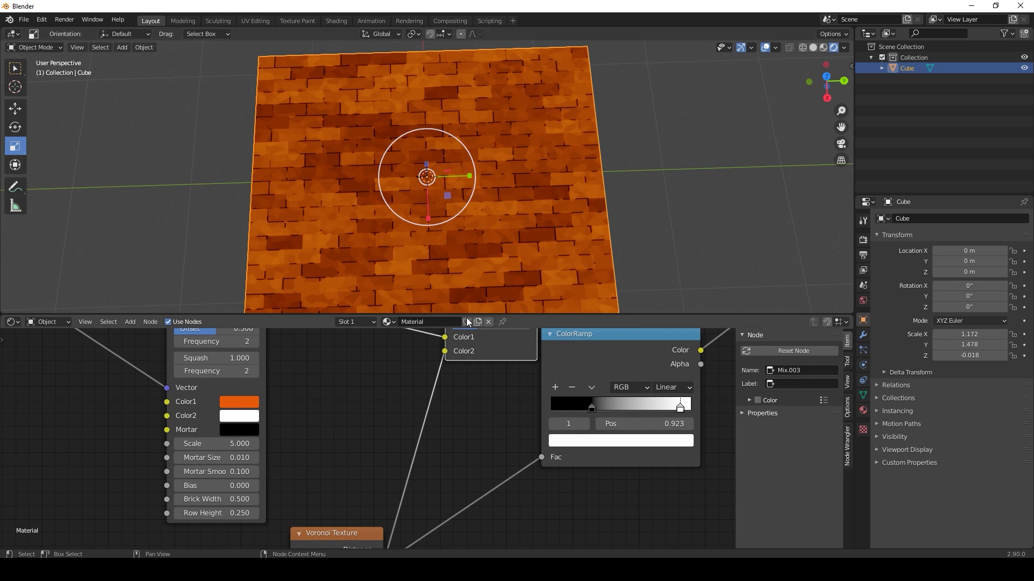
scroll(443, 245, up, 1)
middle_drag(478, 237, 475, 237)
middle_drag(500, 423, 236, 494)
scroll(482, 423, down, 10)
middle_drag(481, 408, 411, 434)
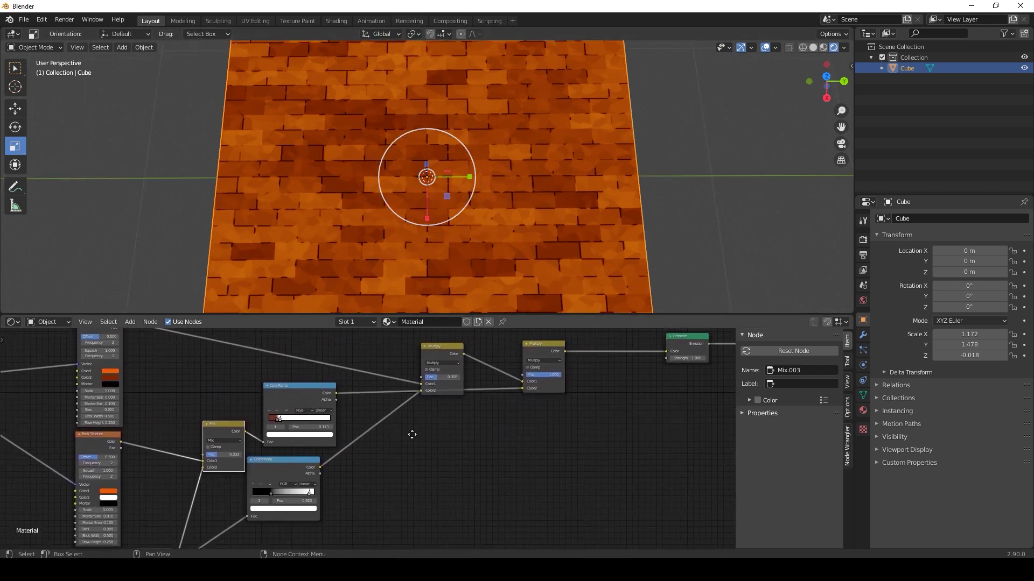
Set the Mix node's Fac to 0.225 and move the plank-gap ColorRamp's dark stop lower and its white stop to position 0.168
scroll(349, 477, up, 5)
middle_drag(310, 495, 418, 504)
scroll(350, 487, down, 3)
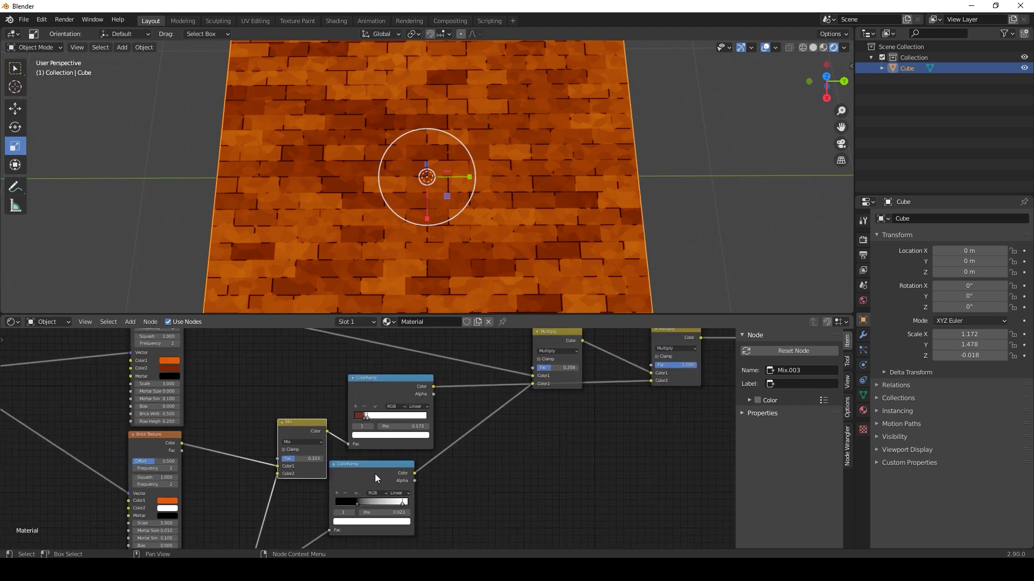
scroll(368, 438, up, 5)
mouse_move(367, 408)
mouse_down()
mouse_move(404, 407)
mouse_move(372, 406)
mouse_up()
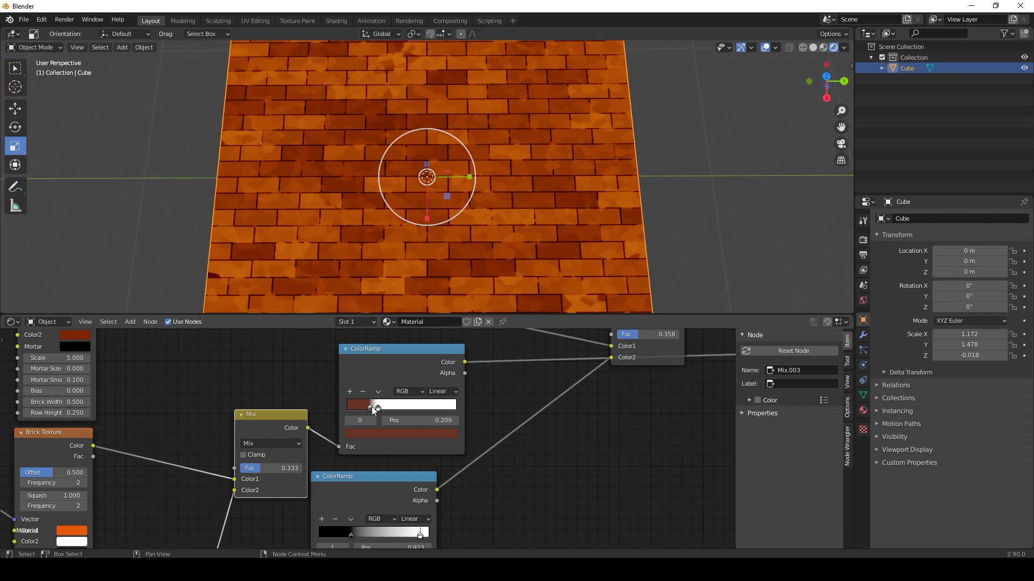
drag(268, 472, 265, 472)
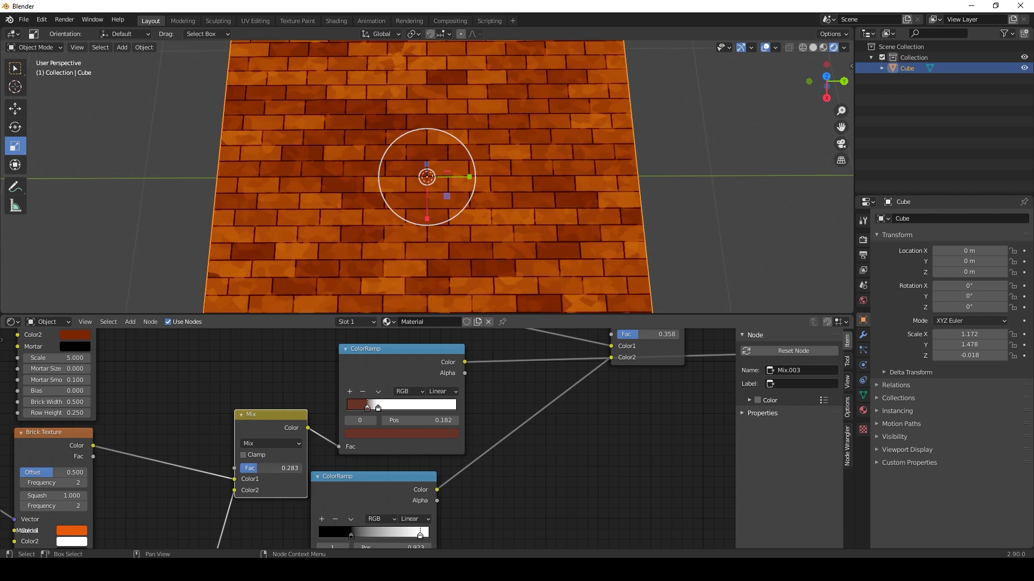
mouse_move(368, 408)
mouse_down()
mouse_move(356, 408)
mouse_move(377, 407)
mouse_move(368, 407)
mouse_up()
drag(279, 469, 274, 468)
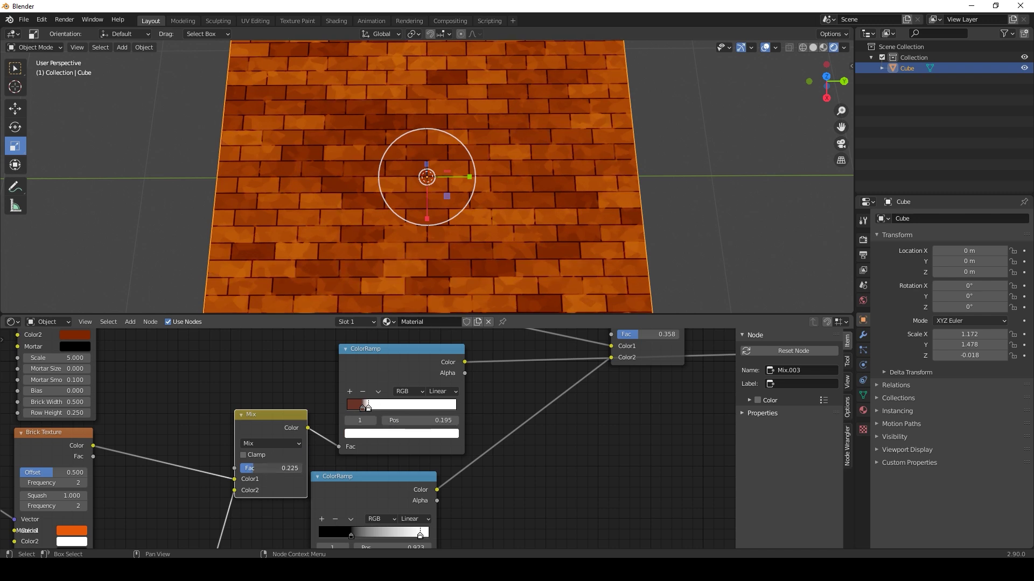
mouse_move(363, 408)
mouse_down()
mouse_move(379, 410)
mouse_move(367, 407)
mouse_up()
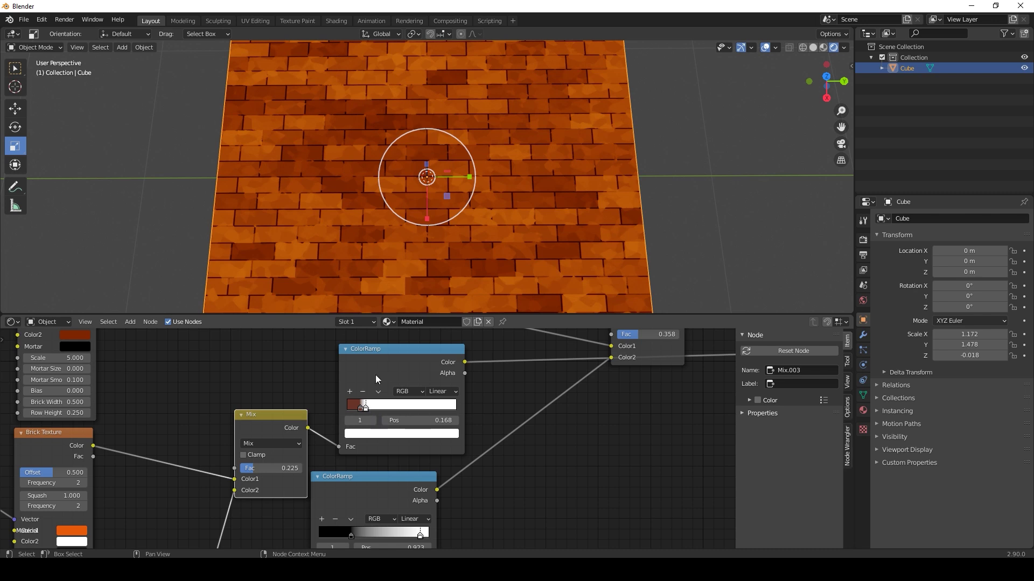
scroll(441, 243, down, 3)
click(604, 155)
scroll(464, 240, up, 4)
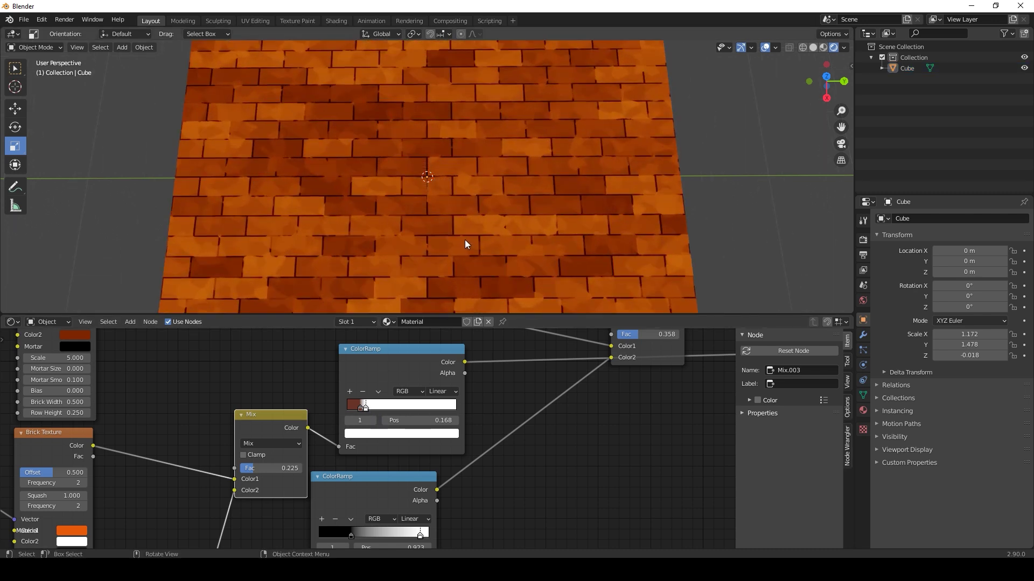
Darken Color1 of the original Brick Texture to an HSV value of 0.701
scroll(467, 251, down, 2)
middle_drag(511, 408, 506, 446)
middle_drag(148, 399, 150, 416)
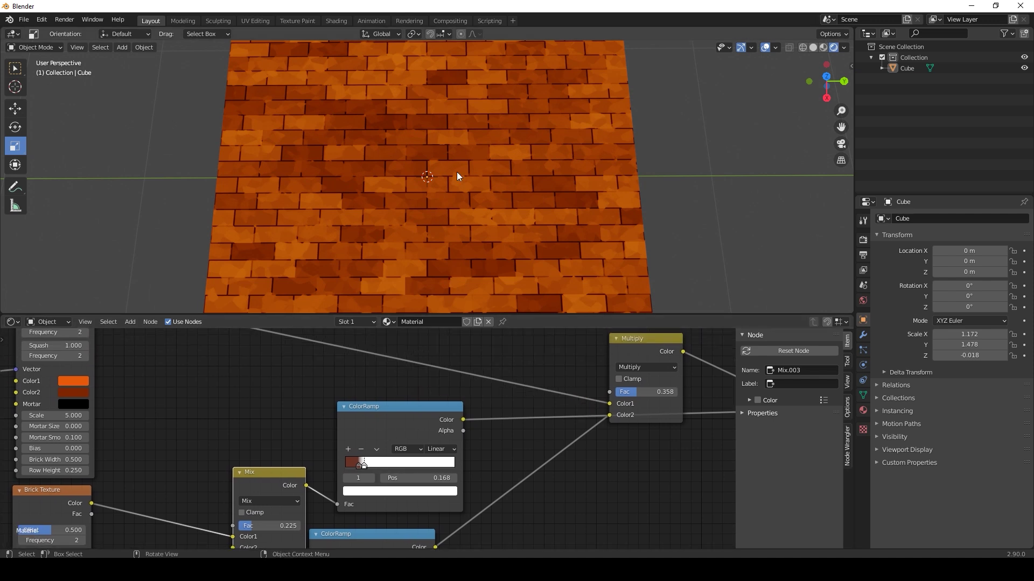
middle_drag(128, 379, 252, 407)
click(218, 438)
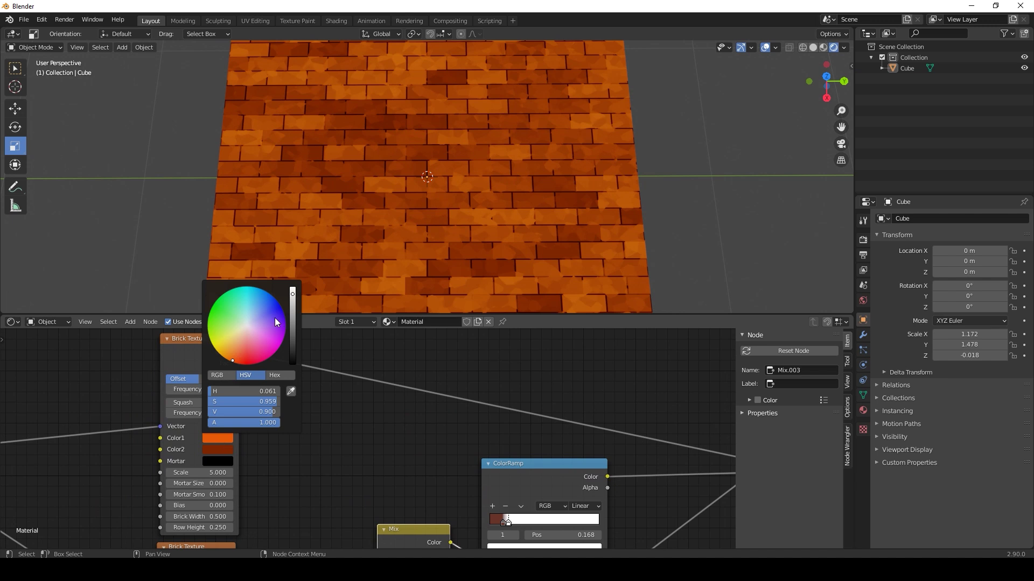
drag(293, 295, 293, 314)
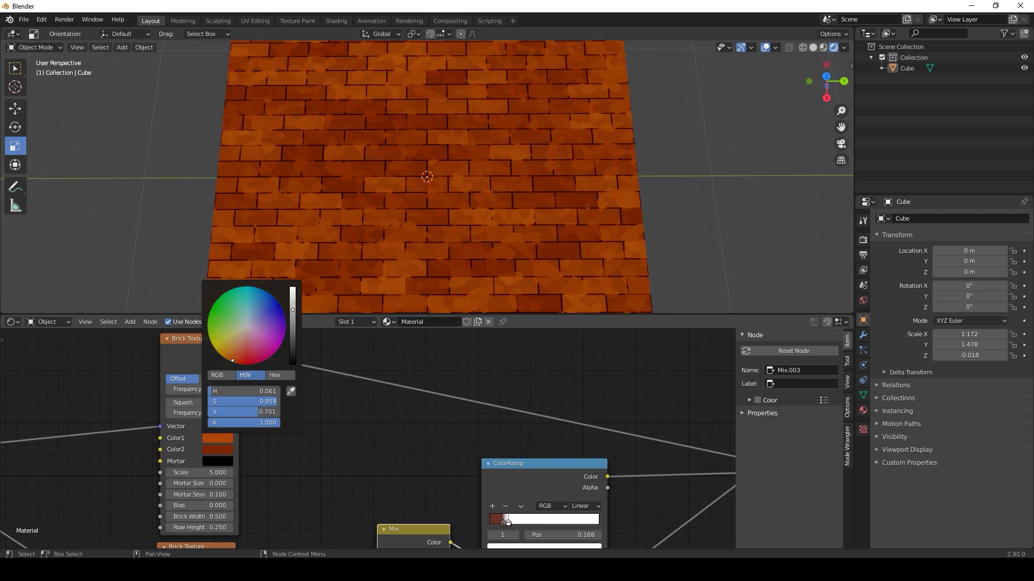
scroll(664, 235, down, 3)
Move the Emission node farther from the last Multiply node and insert a MixRGB node on the link between them
scroll(445, 427, down, 6)
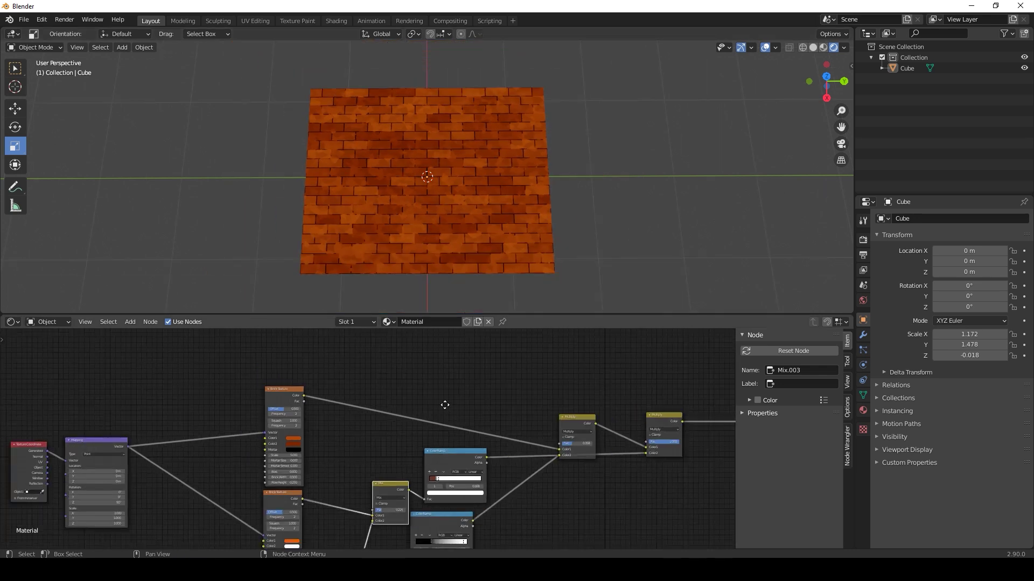
middle_drag(445, 405, 240, 423)
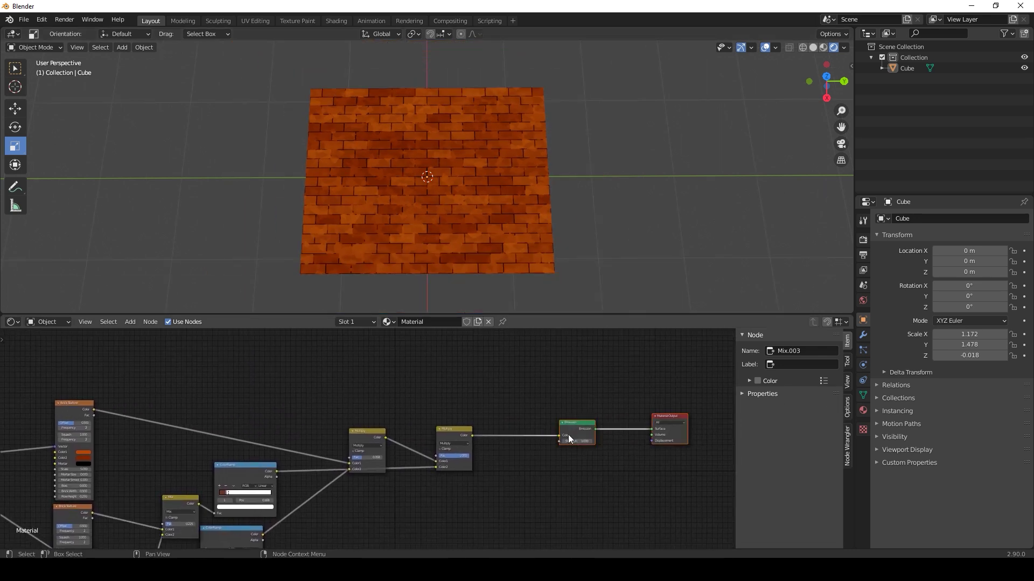
drag(572, 422, 644, 381)
click(427, 379)
key(shift+a)
mouse_move(422, 378)
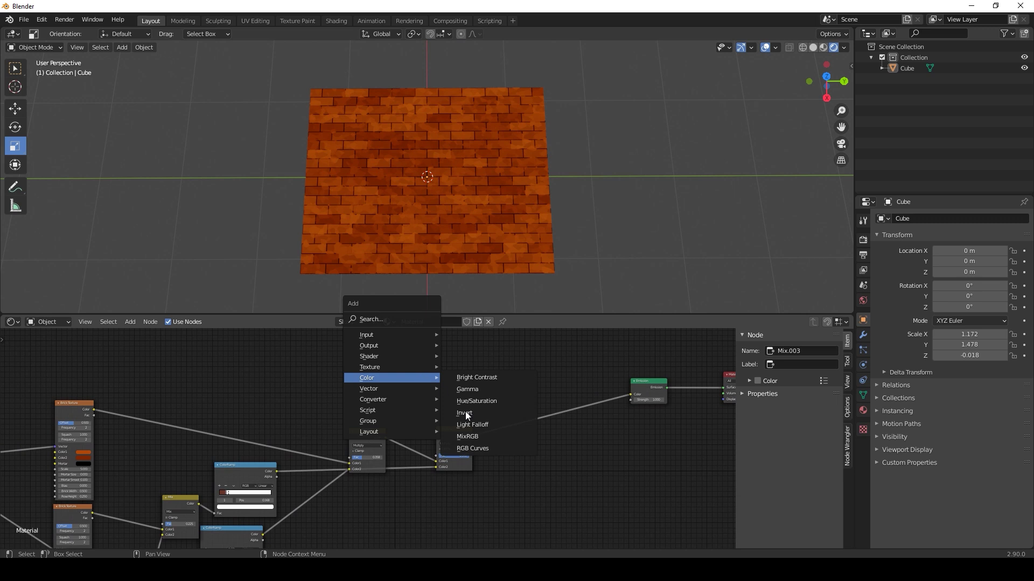
click(472, 436)
click(510, 384)
Duplicate the original Brick Texture, place the copy above it, and connect the Mapping node's Vector output to the copy's Vector input
middle_drag(277, 383, 417, 401)
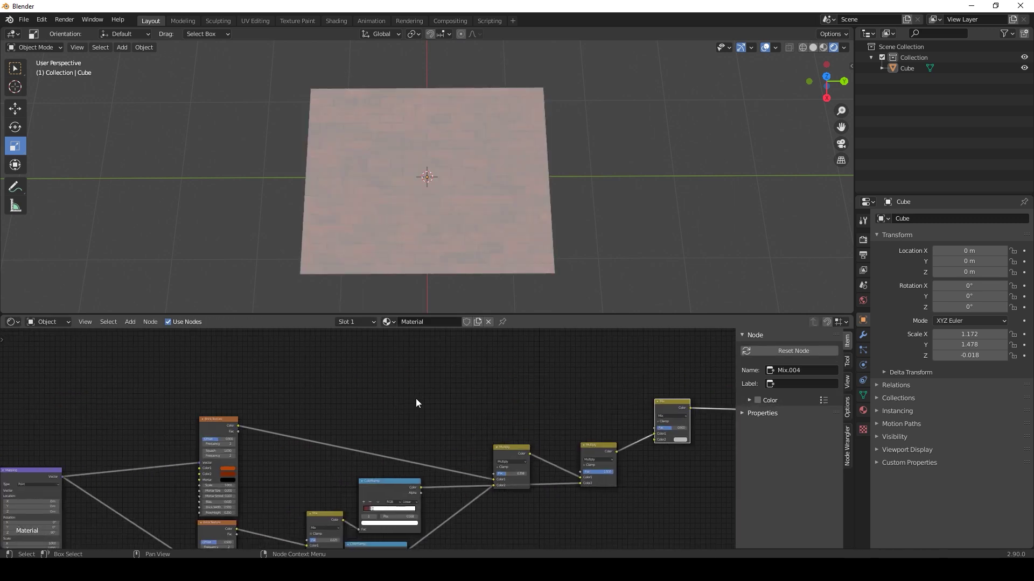
click(212, 426)
key(shift+d)
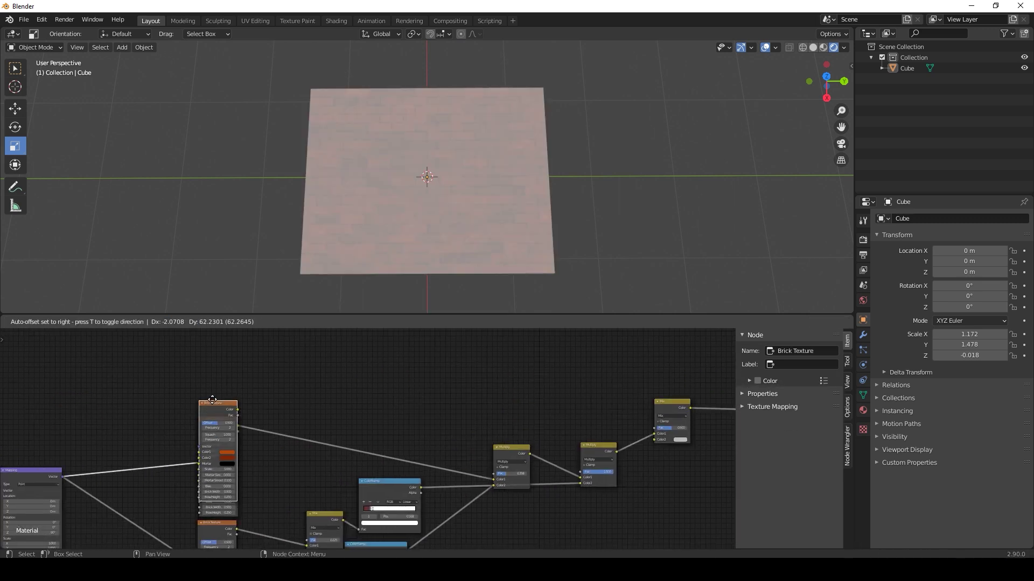
click(213, 533)
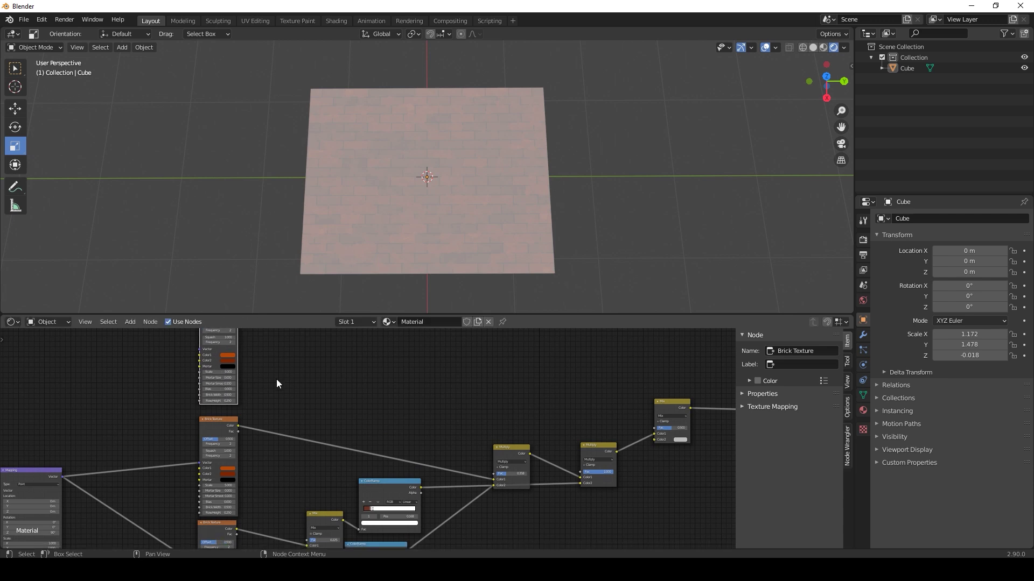
middle_drag(276, 379, 356, 417)
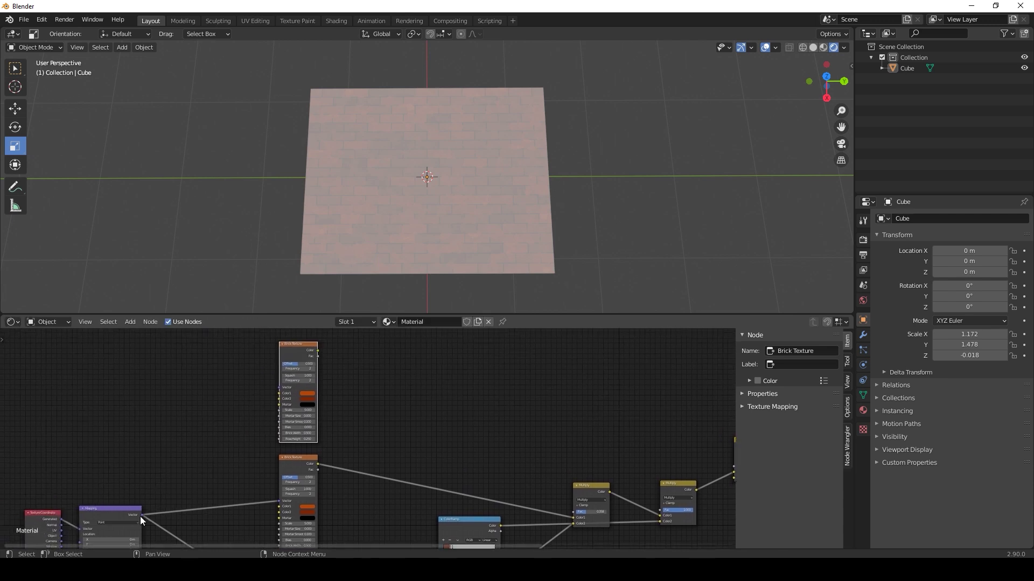
drag(140, 515, 278, 388)
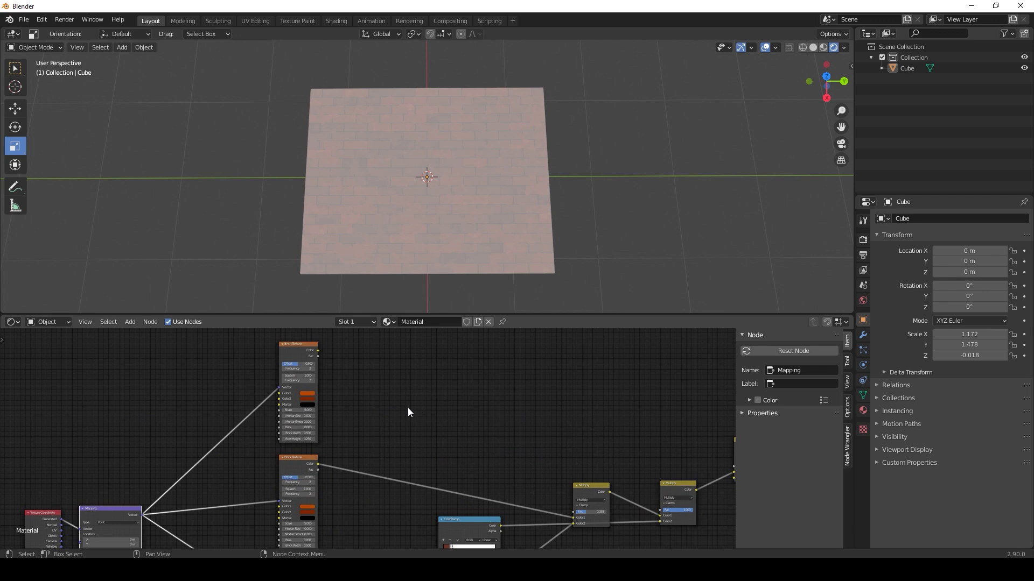
Set Color1 and Color2 of the new Brick Texture to black and its Mortar to white
scroll(344, 420, up, 3)
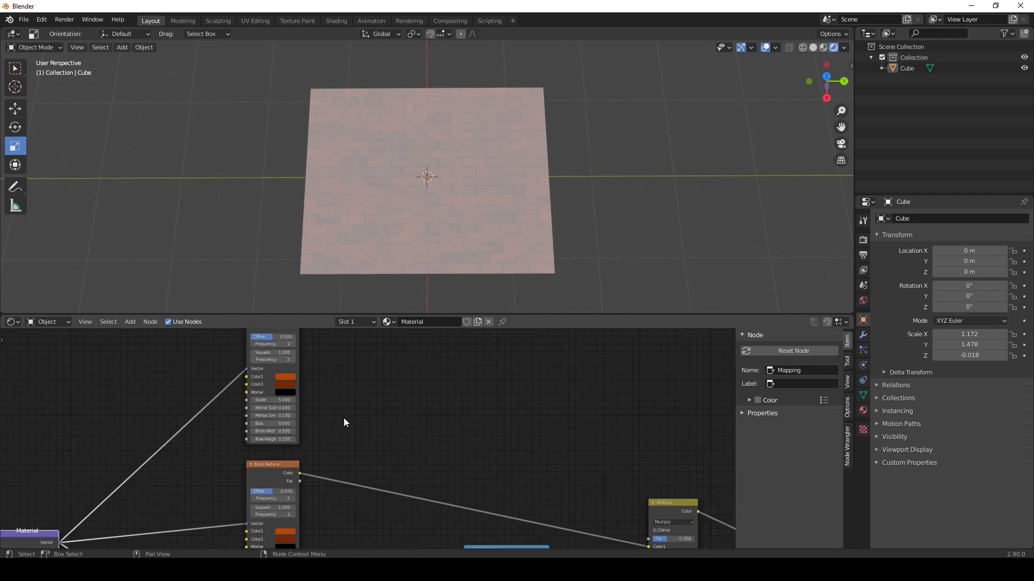
middle_drag(331, 397, 349, 412)
click(309, 395)
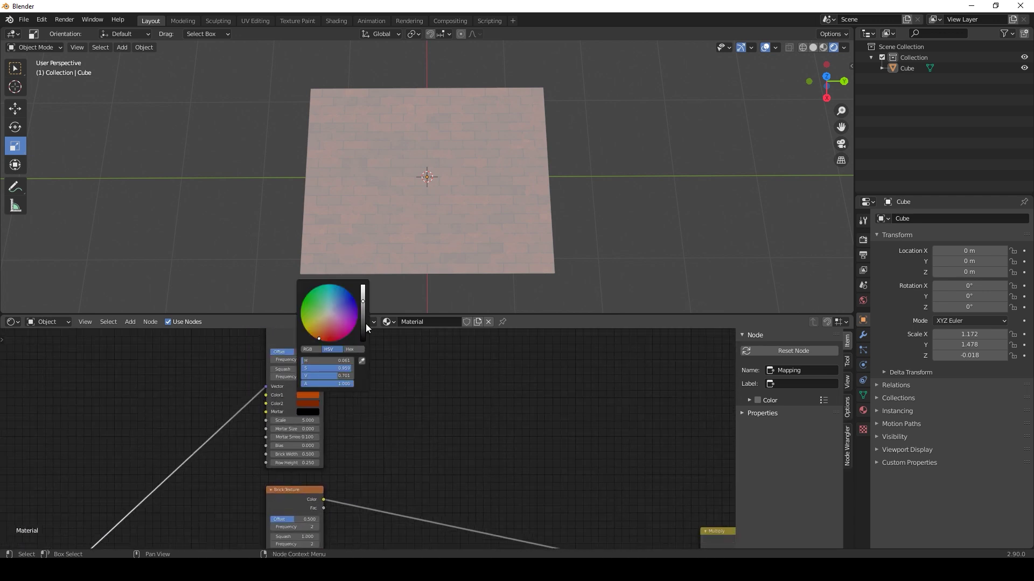
click(362, 360)
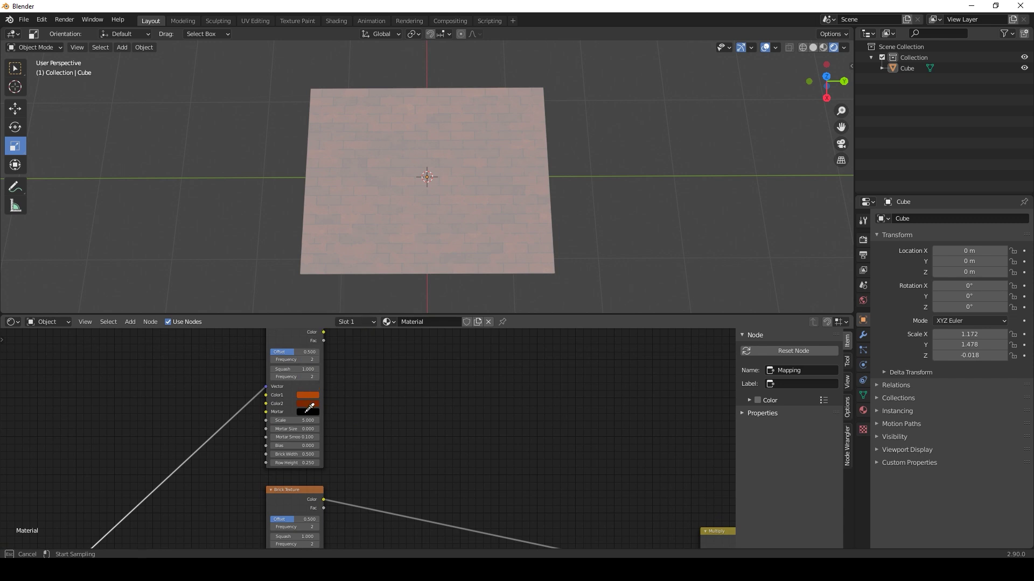
click(305, 411)
click(307, 405)
drag(363, 324, 360, 300)
click(309, 412)
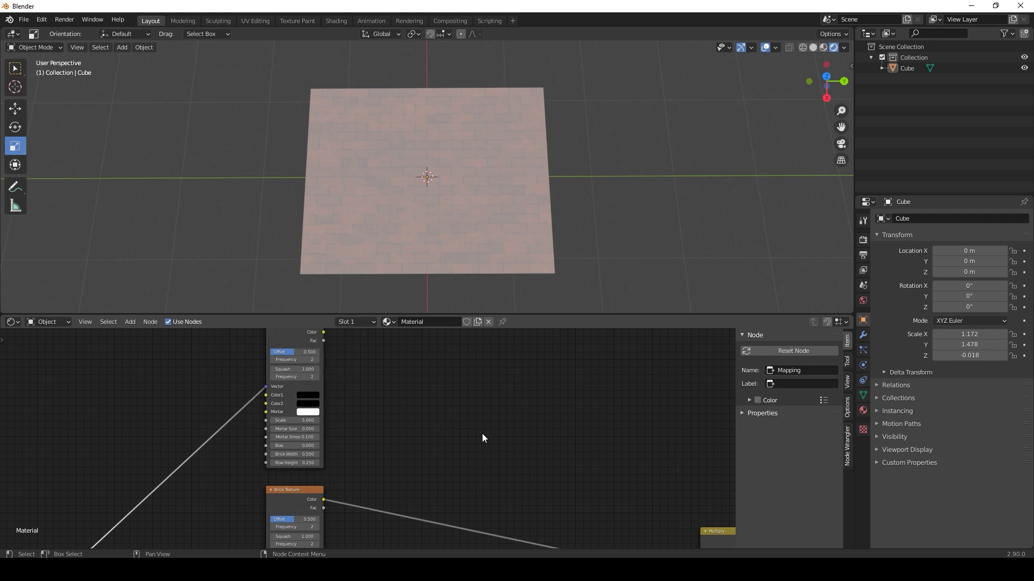
Connect the new Brick Texture's Color output to the new Mix node's Color2, and set that node to Color Dodge with Fac 1.000
scroll(481, 438, down, 4)
middle_drag(519, 462, 280, 455)
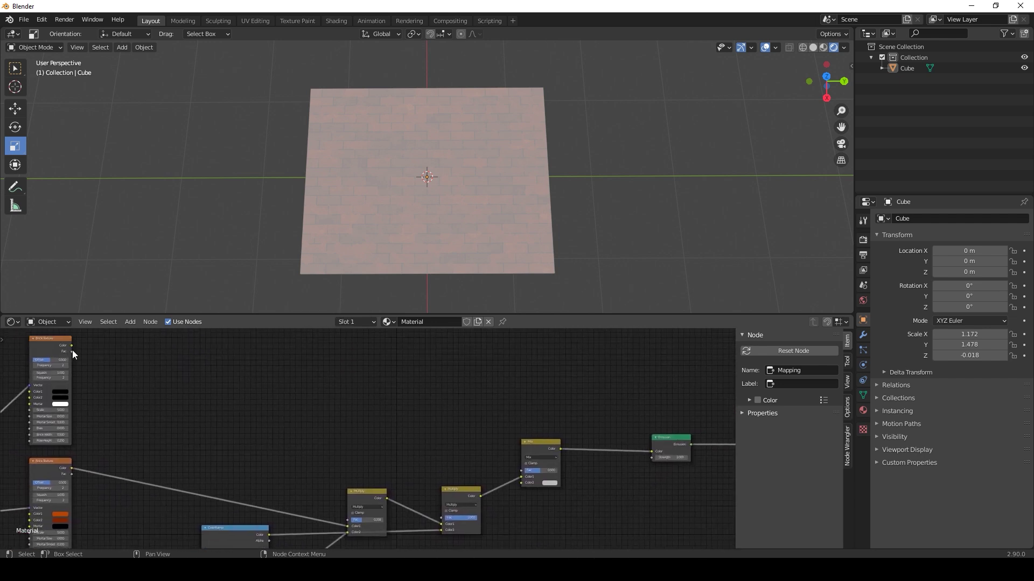
drag(73, 353, 523, 483)
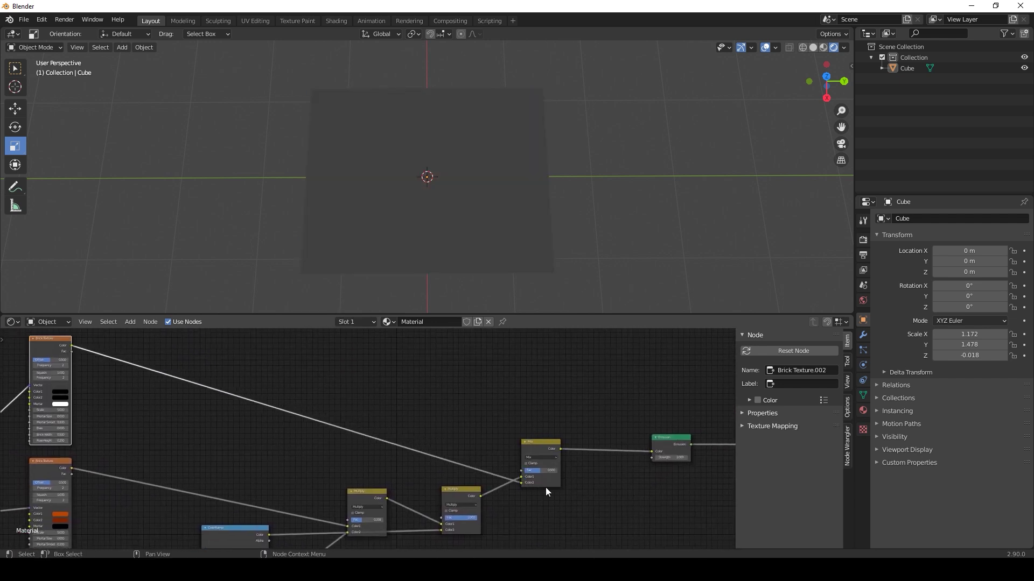
scroll(501, 509, up, 4)
click(503, 472)
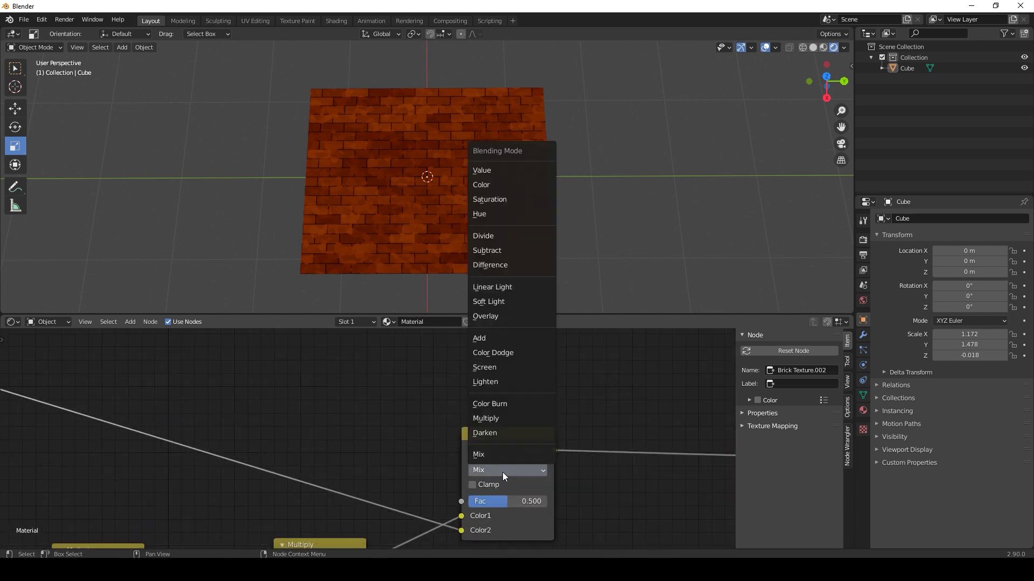
click(508, 354)
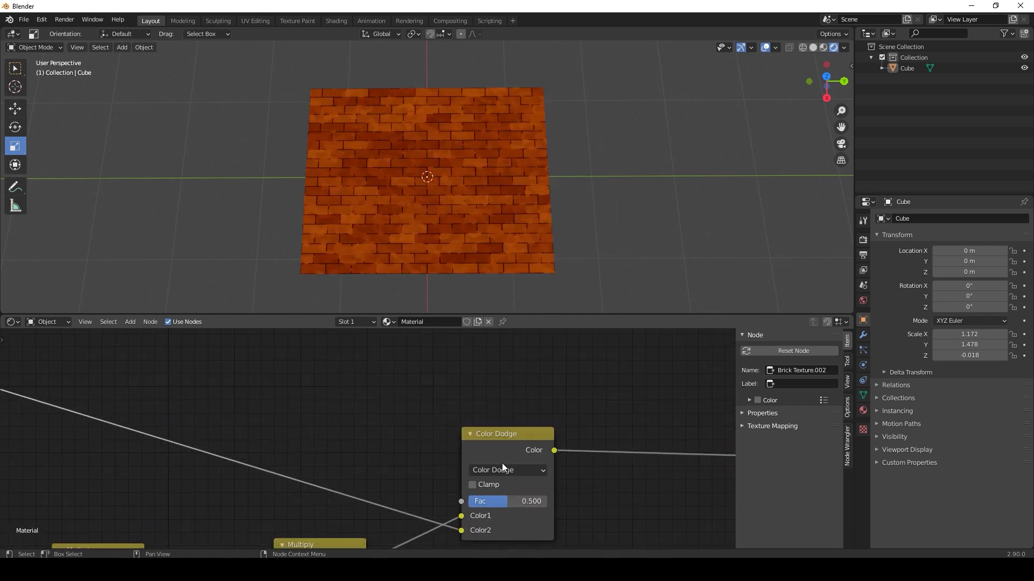
drag(499, 501, 549, 502)
Insert a second Mapping node on the link between the first Mapping node and the new black-and-white Brick Texture
middle_drag(209, 450, 556, 448)
scroll(450, 478, down, 3)
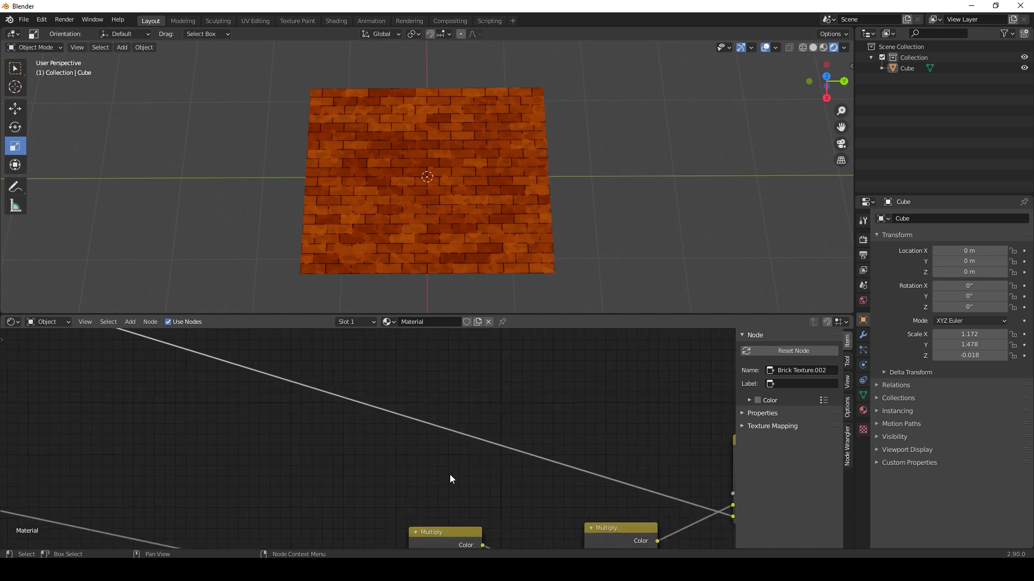
scroll(451, 475, down, 6)
middle_drag(89, 477, 225, 466)
scroll(226, 466, up, 3)
scroll(257, 442, down, 1)
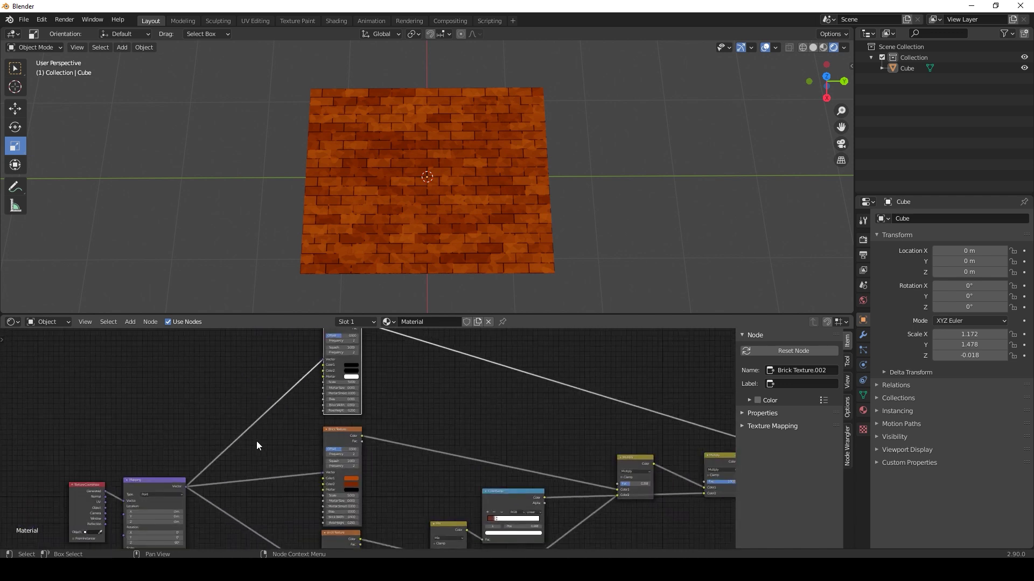
key(shift+a)
mouse_move(248, 458)
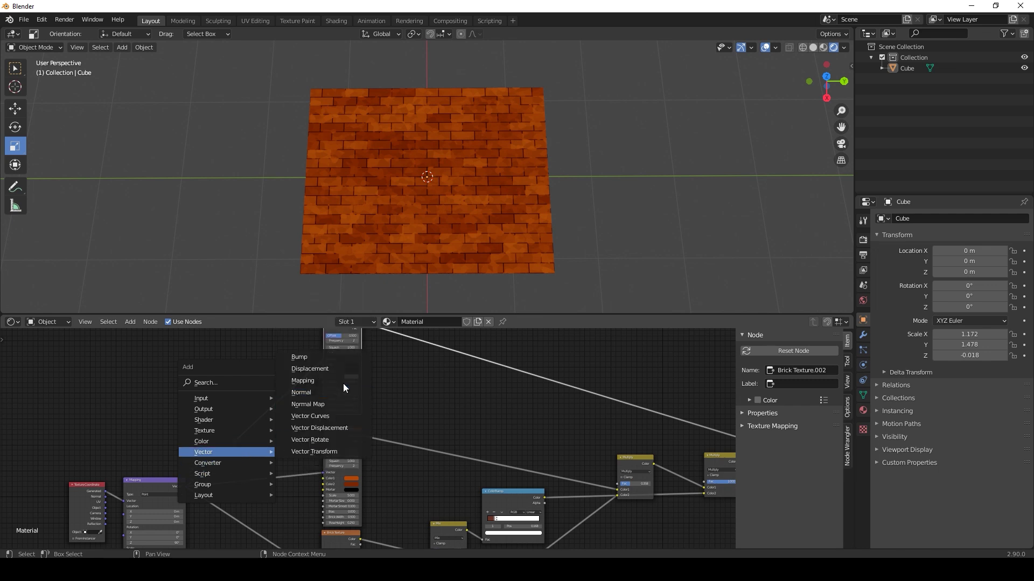
click(344, 384)
click(264, 356)
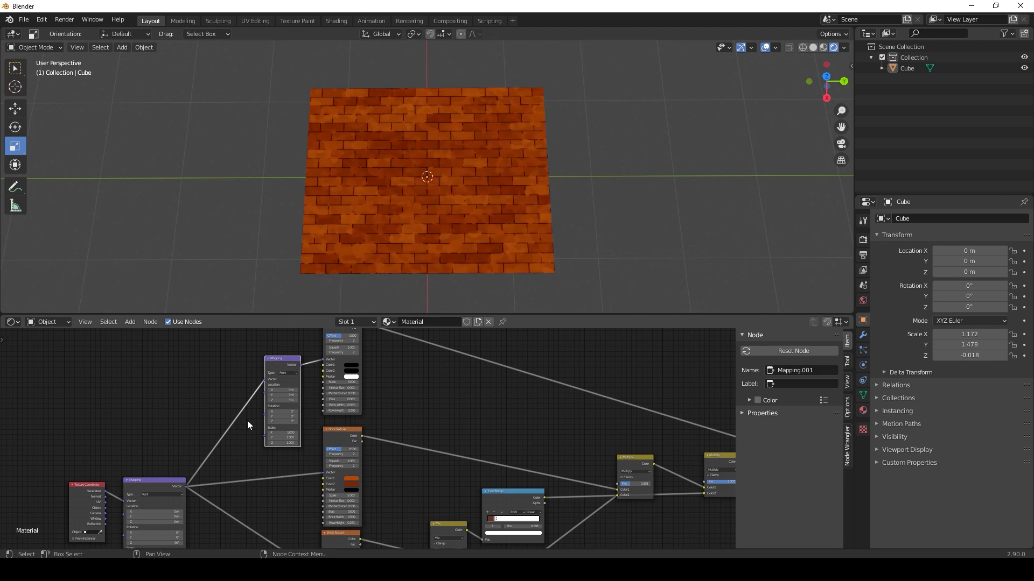
Set the second Mapping node's Location X and Y to 0.02 m
middle_drag(247, 421, 288, 451)
scroll(271, 445, up, 7)
scroll(278, 434, up, 4)
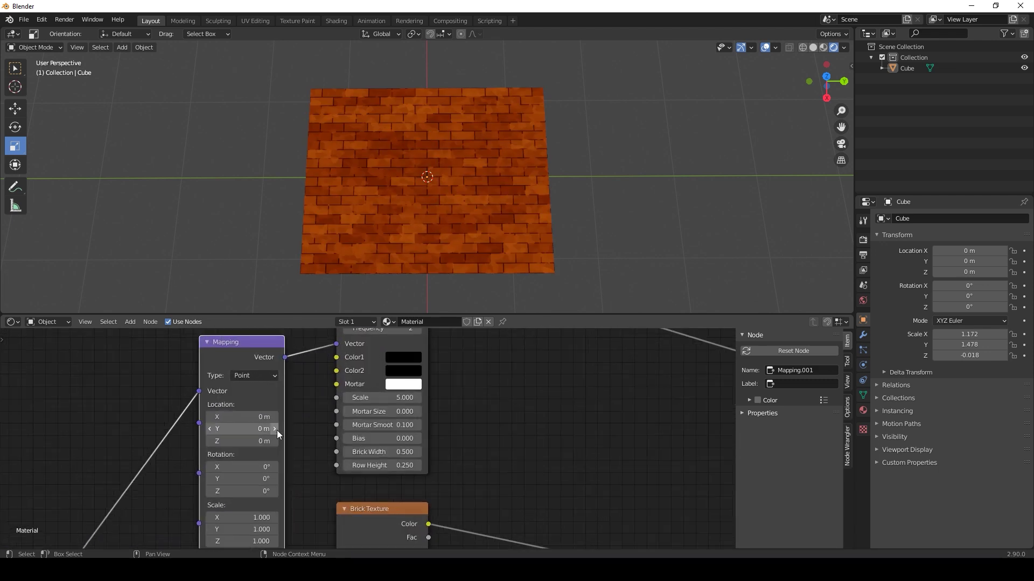
click(251, 416)
text(.02)
key(Return)
click(251, 416)
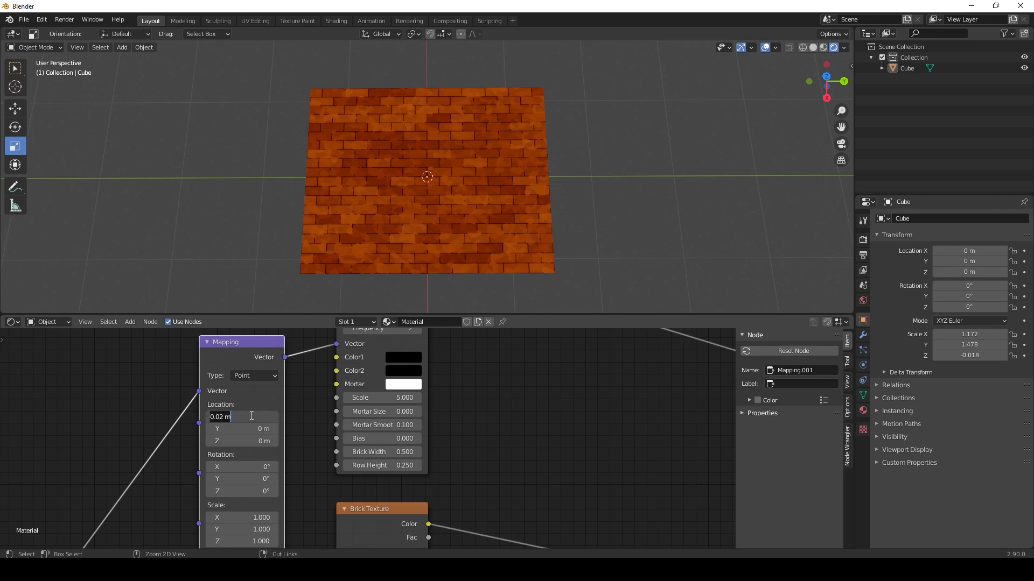
key(ctrl+c)
key(Return)
click(250, 429)
key(ctrl+v)
key(Return)
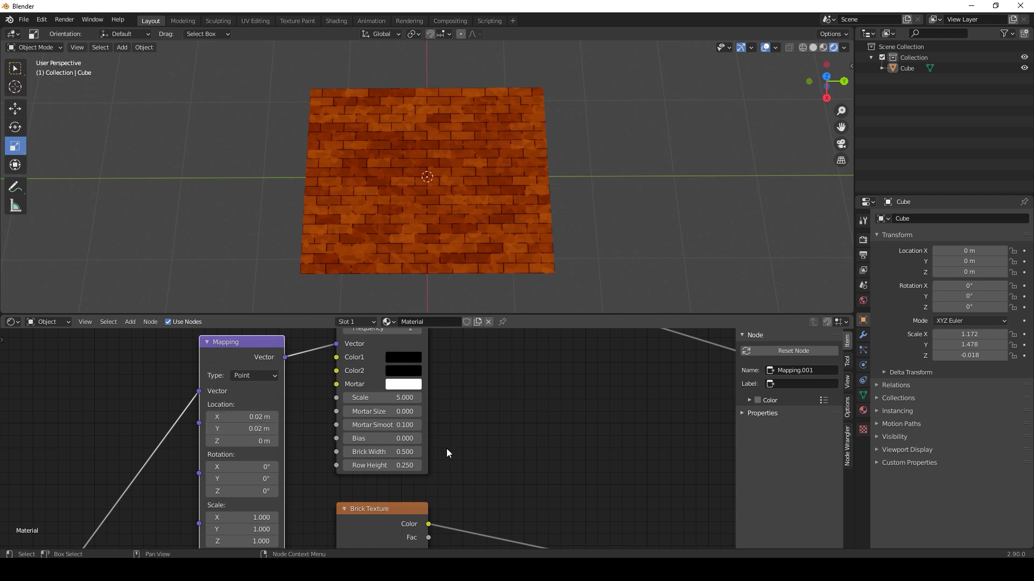
Insert a ColorRamp node on the link between the new Brick Texture's Color output and the Color Dodge node
scroll(446, 448, down, 4)
scroll(281, 457, down, 1)
middle_drag(444, 468, 411, 456)
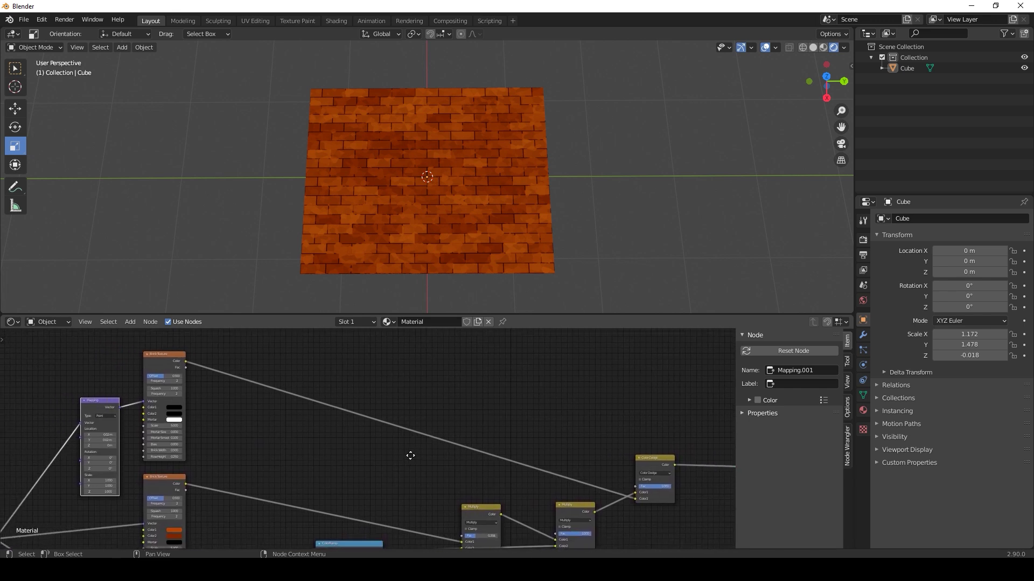
key(shift+a)
mouse_move(357, 453)
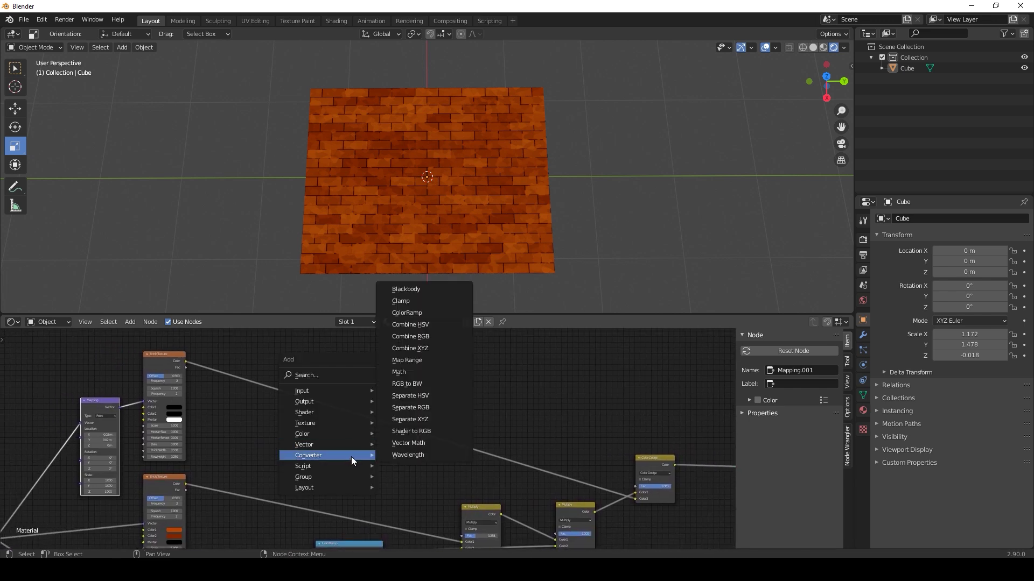
click(434, 312)
click(444, 419)
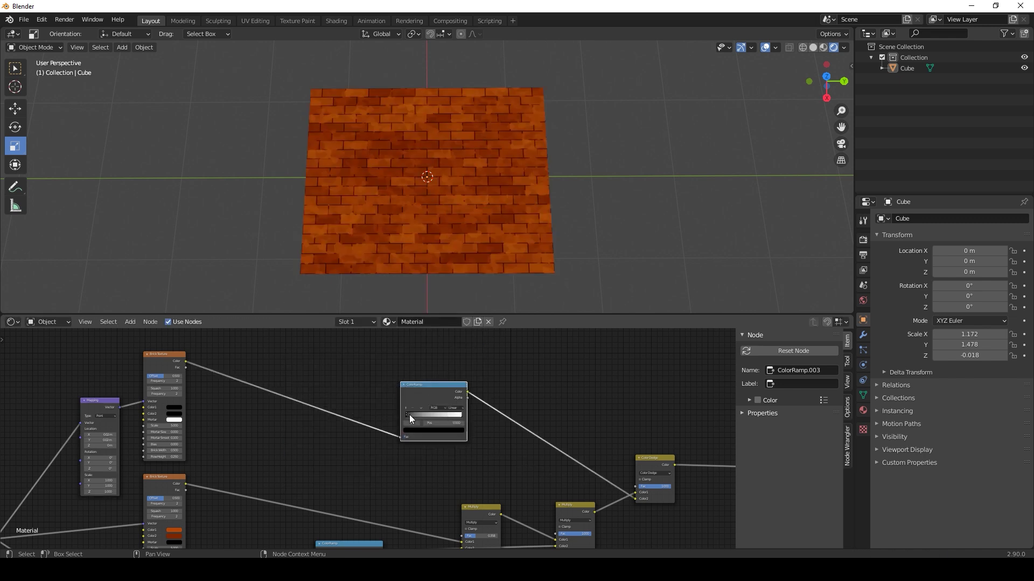
Set the Mortar Size of the black-and-white Brick Texture to 0.01
scroll(444, 418, up, 2)
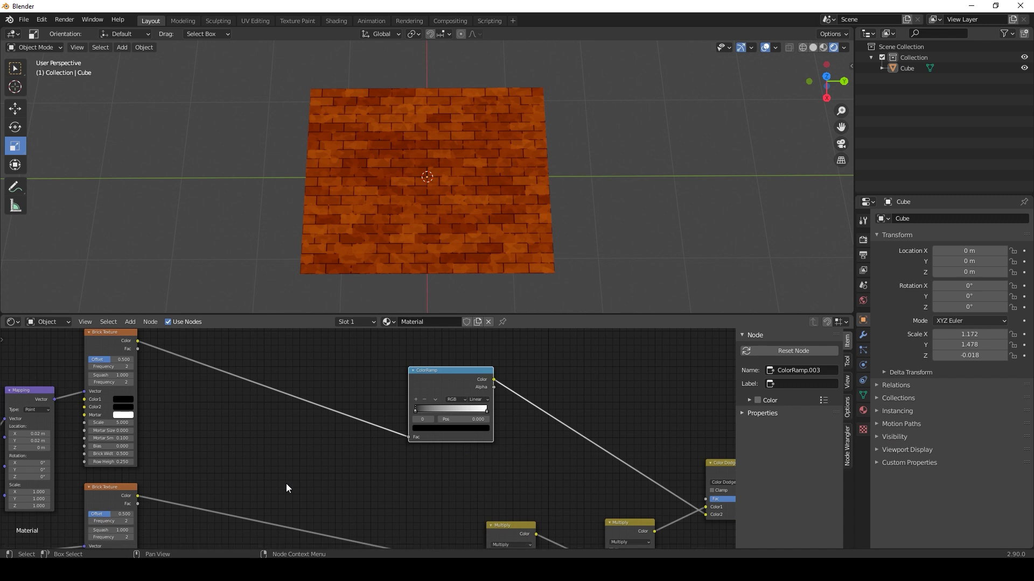
ctrl+scroll(301, 485, up, 6)
scroll(285, 473, up, 6)
ctrl+scroll(277, 472, up, 3)
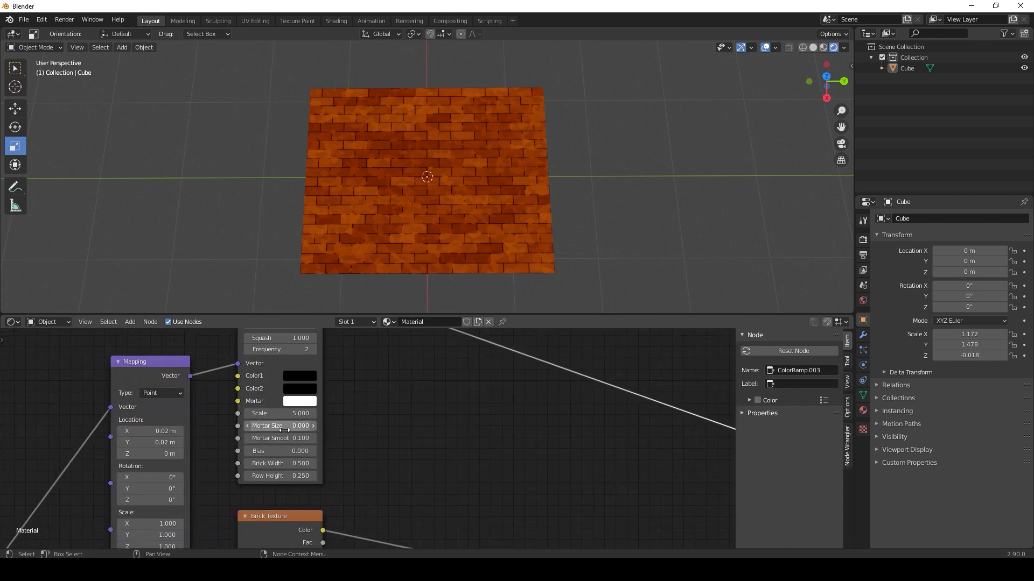
click(283, 426)
text(0.01)
key(Return)
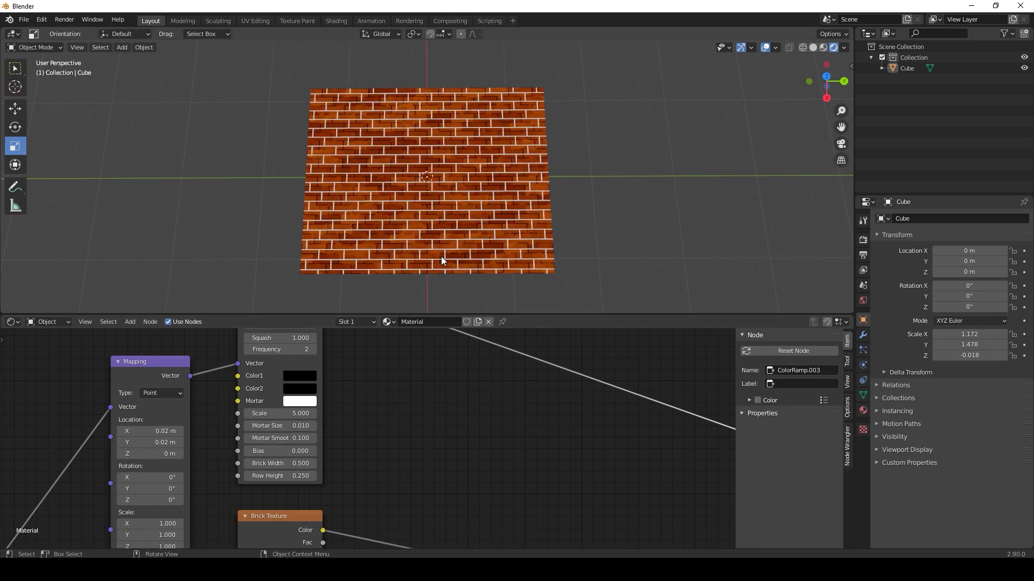
Set the Location X and Y of the Mapping node feeding the black-and-white Brick Texture to 0.002 m
scroll(442, 259, up, 4)
middle_drag(333, 408, 491, 392)
scroll(378, 419, up, 7)
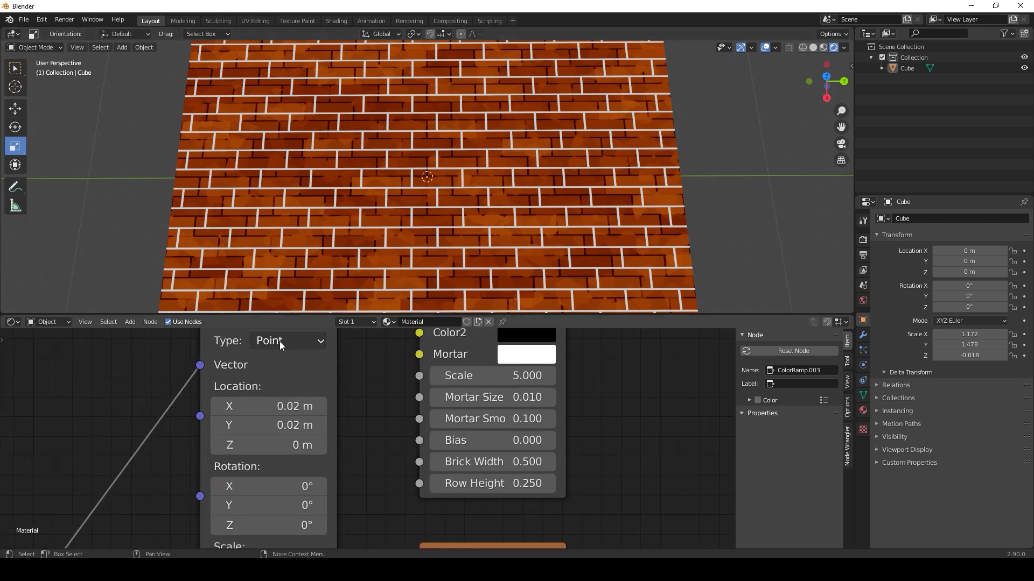
click(267, 408)
click(234, 407)
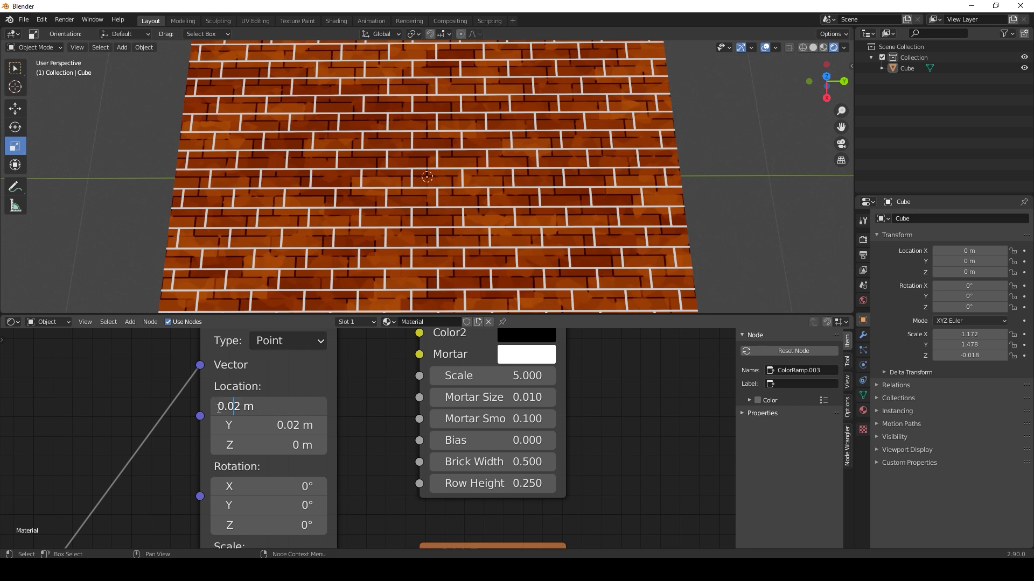
text(0)
key(Return)
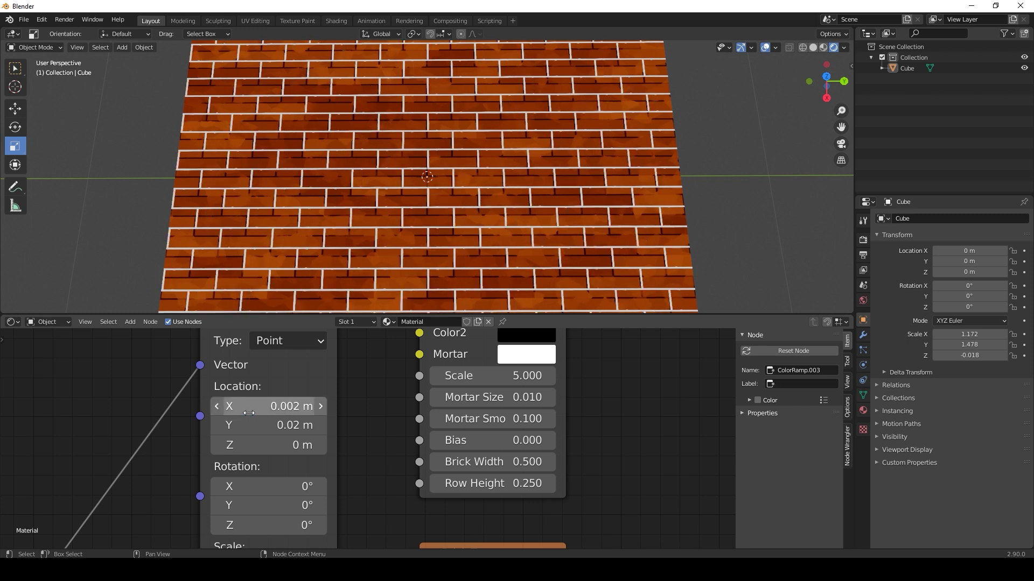
click(233, 425)
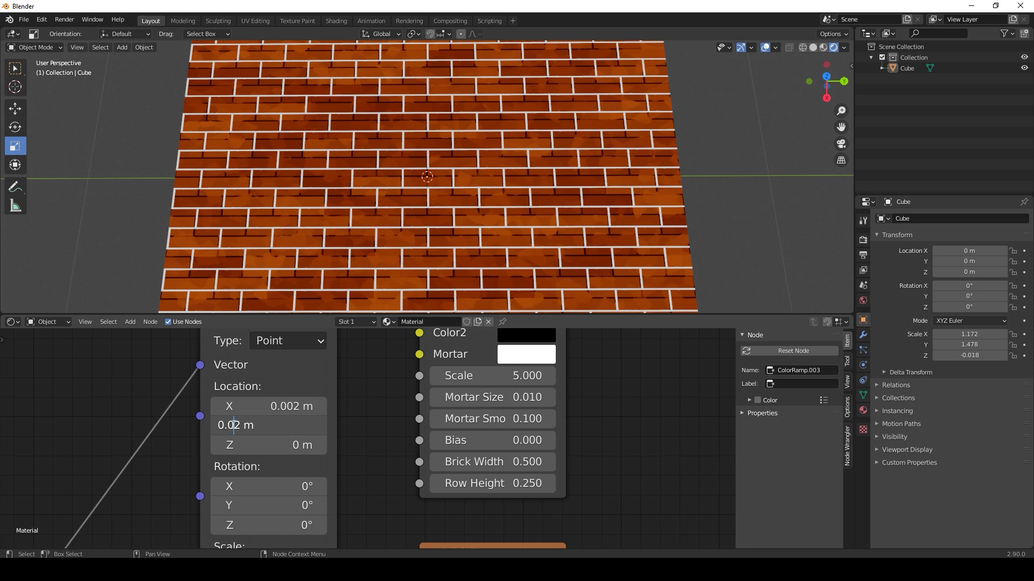
text(0)
key(Return)
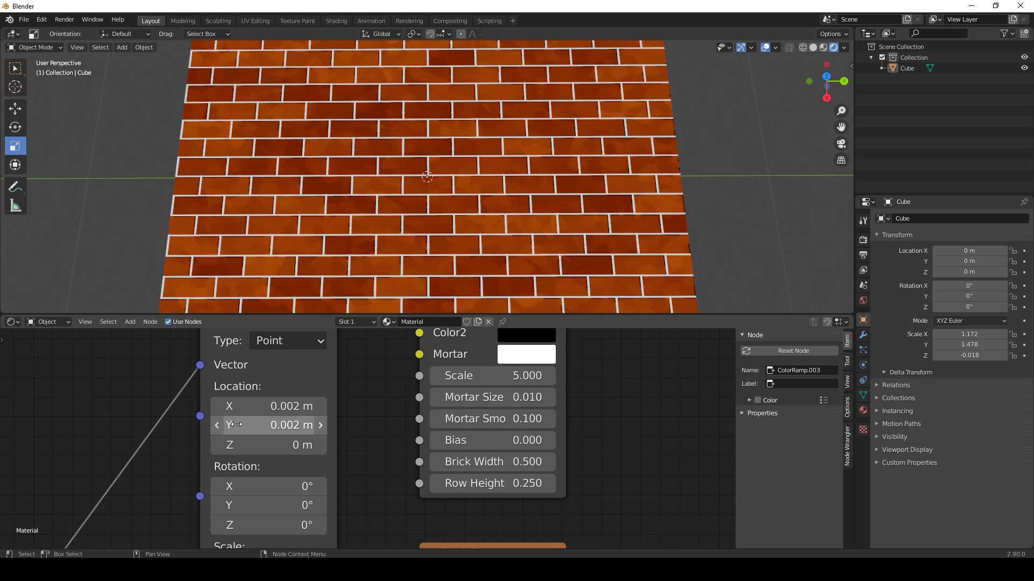
Set the same Mapping node's Location X and Y to 0.004 m
click(236, 425)
drag(240, 425, 245, 426)
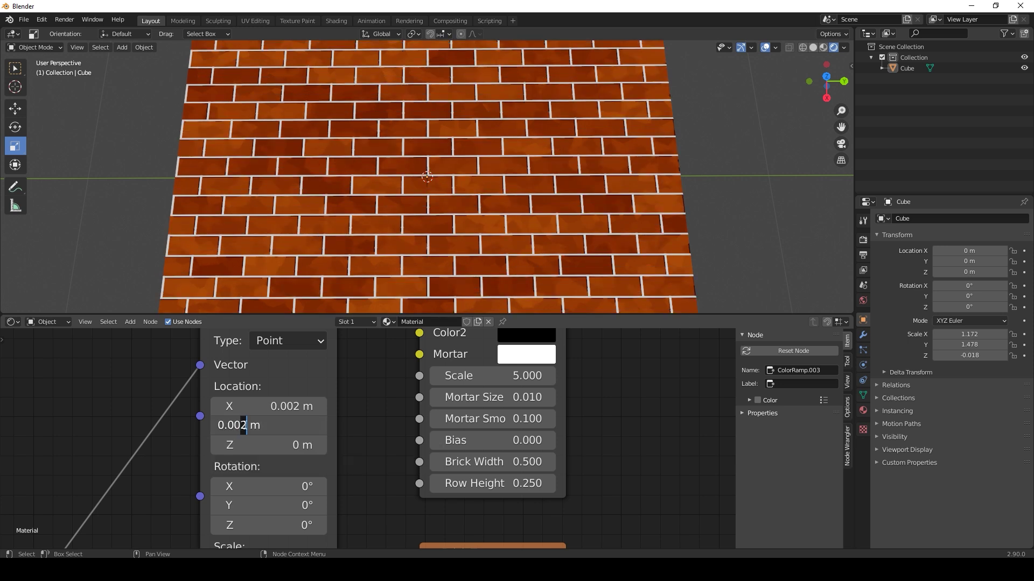
key(Return)
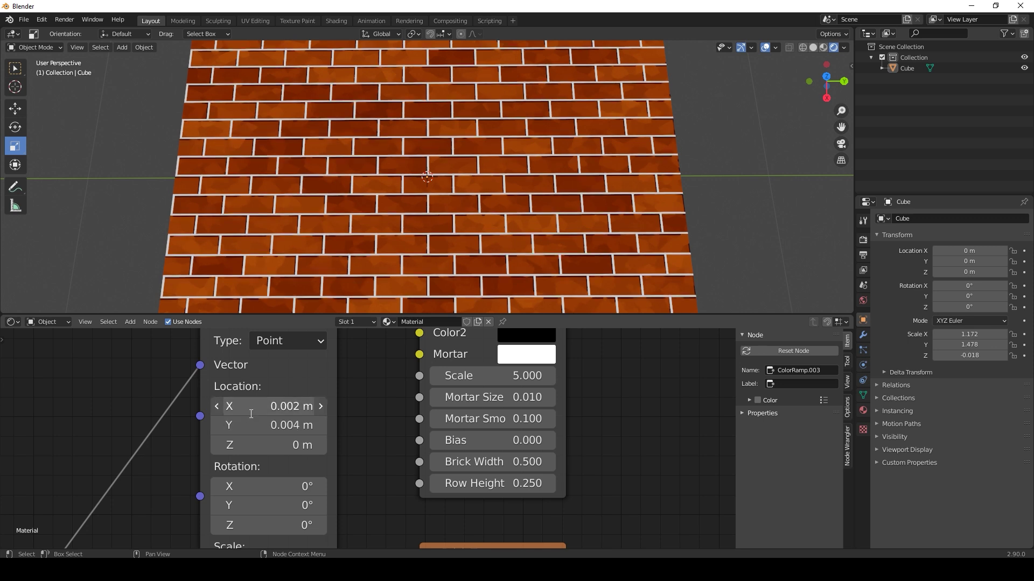
click(248, 409)
drag(240, 407, 245, 406)
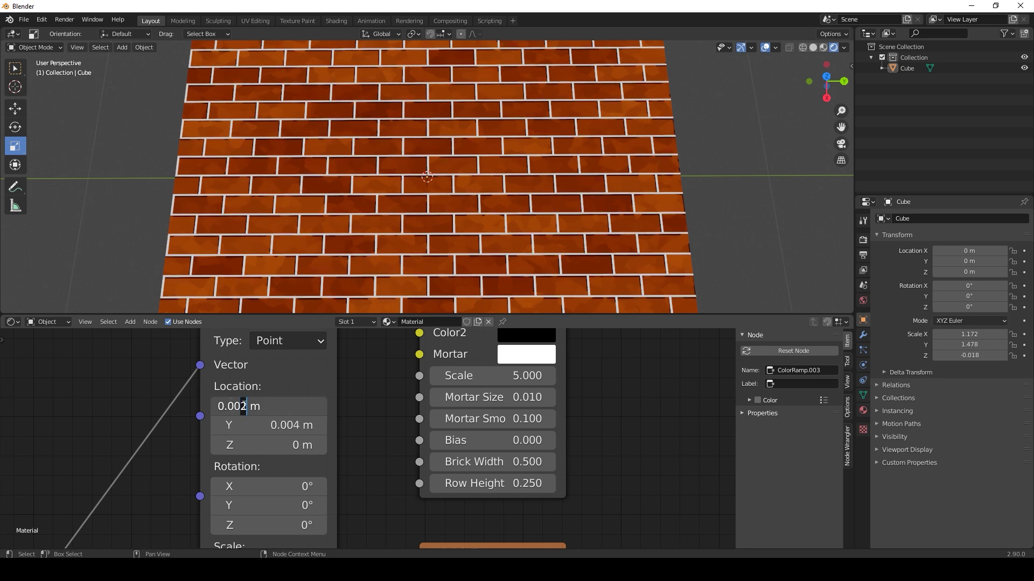
text(4)
key(Return)
scroll(438, 245, down, 1)
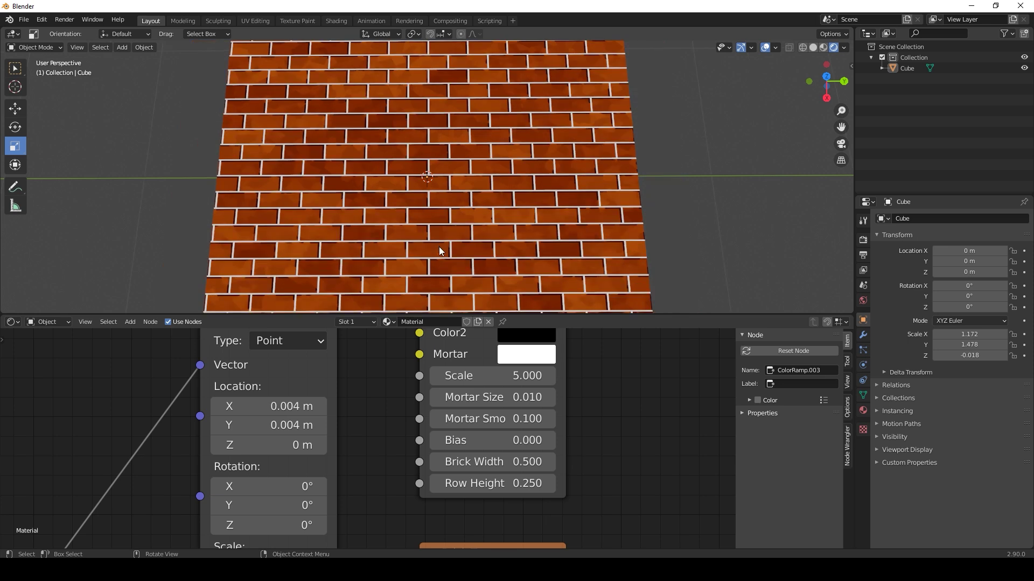
Add a new Noise Texture node above the link from the black-and-white Brick Texture to its ColorRamp
middle_drag(640, 420, 341, 490)
scroll(447, 448, down, 6)
middle_drag(445, 440, 431, 449)
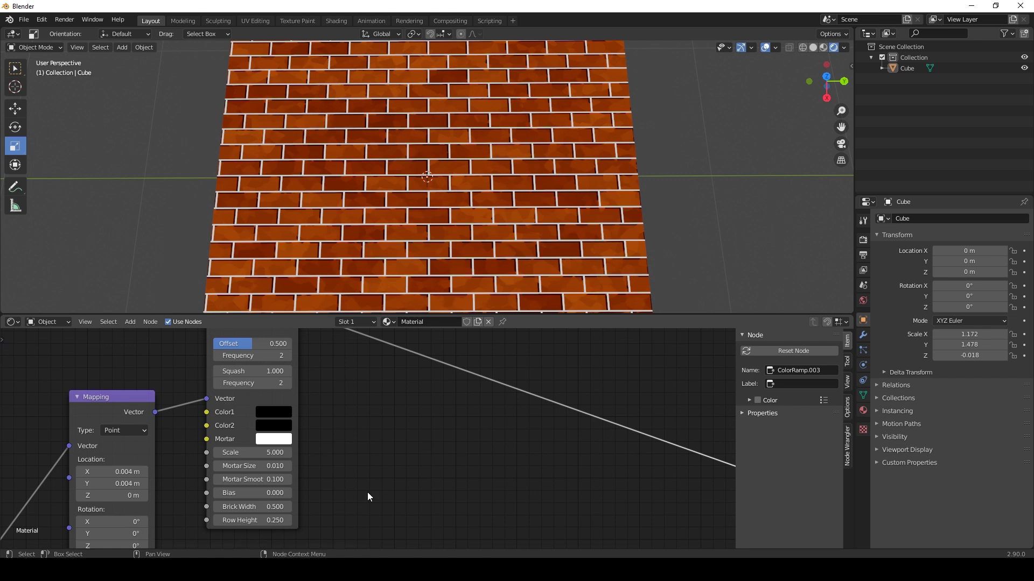
scroll(377, 456, down, 4)
middle_drag(478, 453, 397, 459)
scroll(350, 467, down, 2)
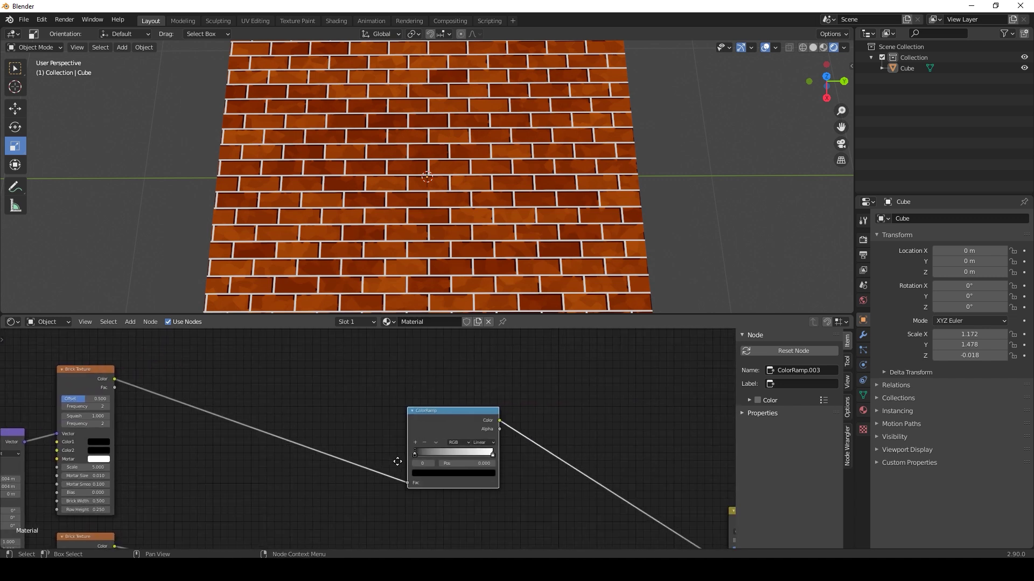
scroll(392, 461, up, 2)
middle_drag(191, 460, 312, 480)
scroll(345, 467, down, 5)
middle_drag(371, 452, 364, 465)
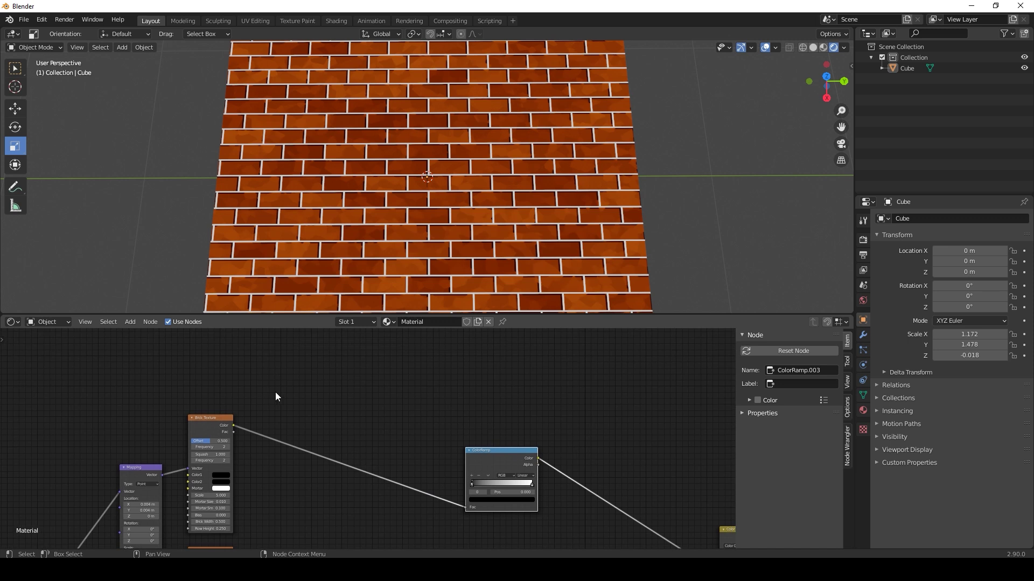
key(shift+a)
mouse_move(258, 374)
mouse_move(232, 361)
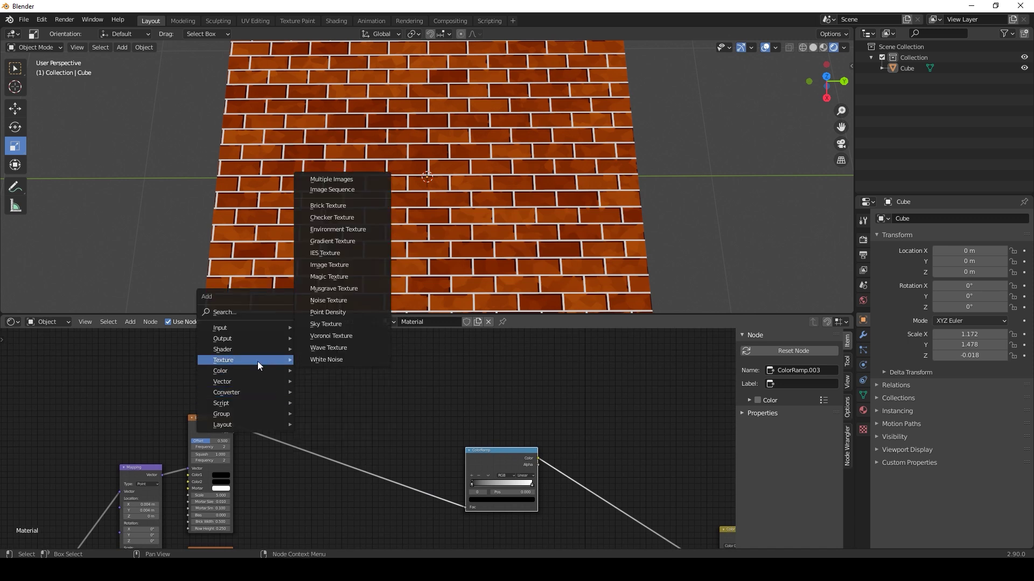
click(329, 300)
click(271, 359)
Insert a Mix node between the black-and-white Brick Texture and its ColorRamp, and connect the new Noise Texture's Fac output to Color2
key(shift+a)
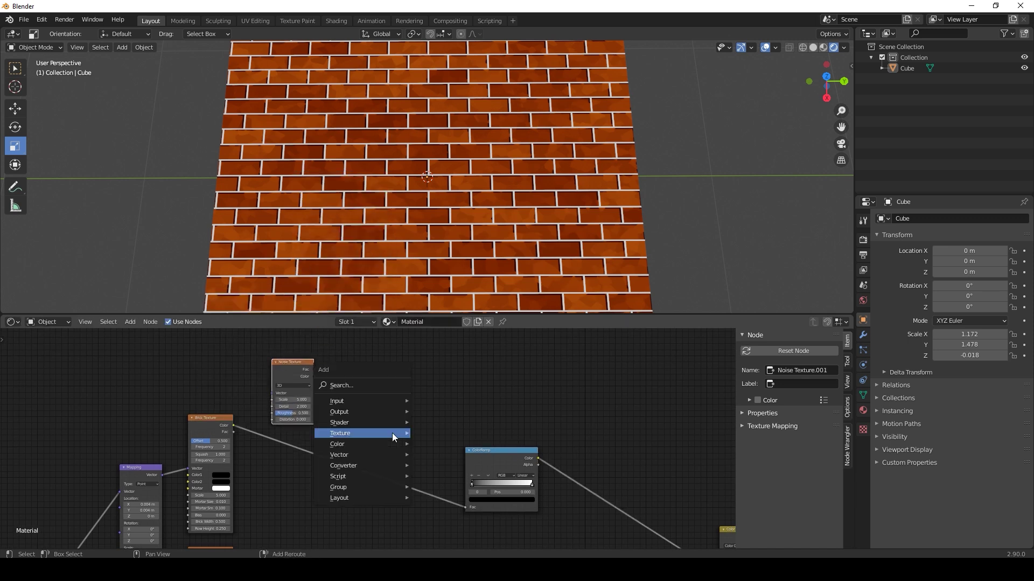
mouse_move(387, 445)
click(452, 502)
click(384, 440)
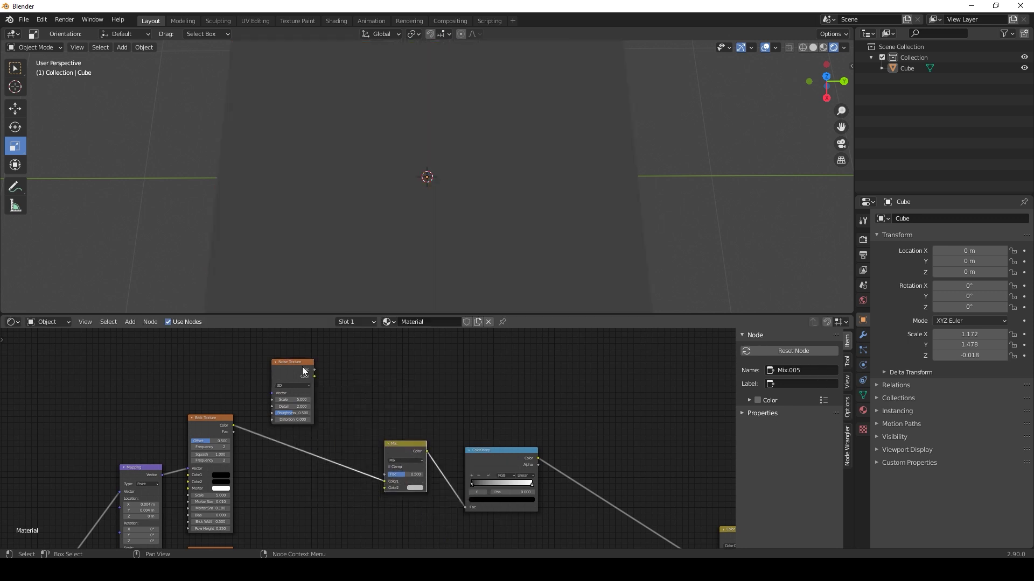
drag(315, 370, 386, 488)
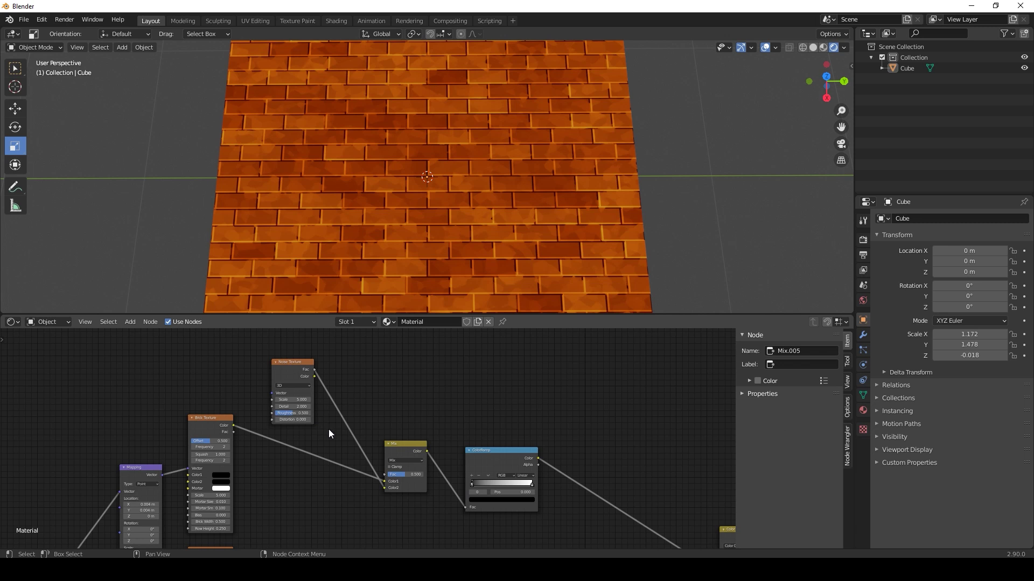
scroll(329, 429, up, 3)
middle_drag(356, 428, 389, 476)
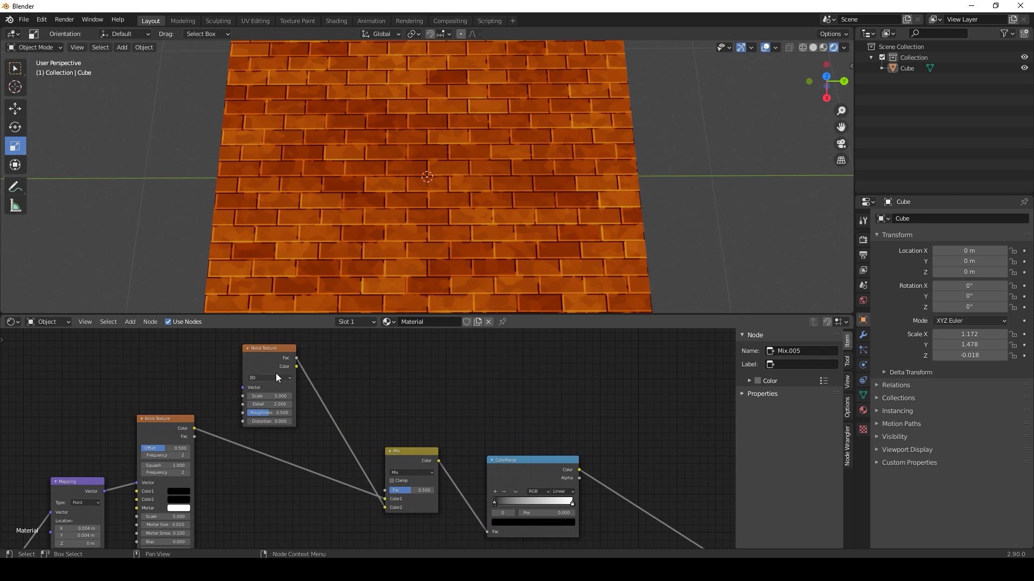
Insert a ColorRamp between the new Noise Texture and the Mix node, and set the noise Scale to 70
drag(275, 369, 184, 338)
key(shift+a)
mouse_move(270, 476)
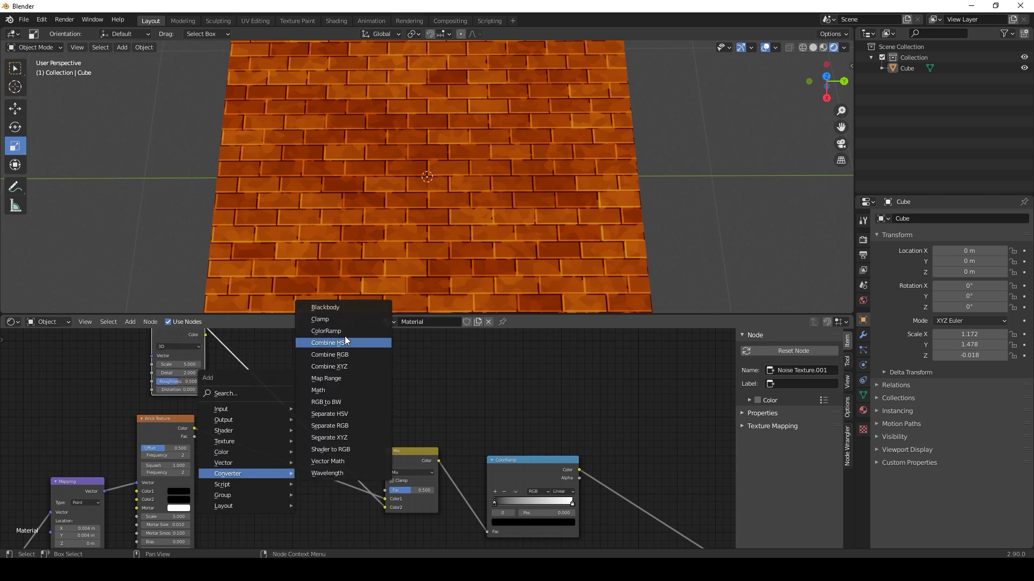
click(342, 332)
click(262, 352)
middle_drag(246, 398, 259, 420)
double_click(195, 388)
text(70)
key(Return)
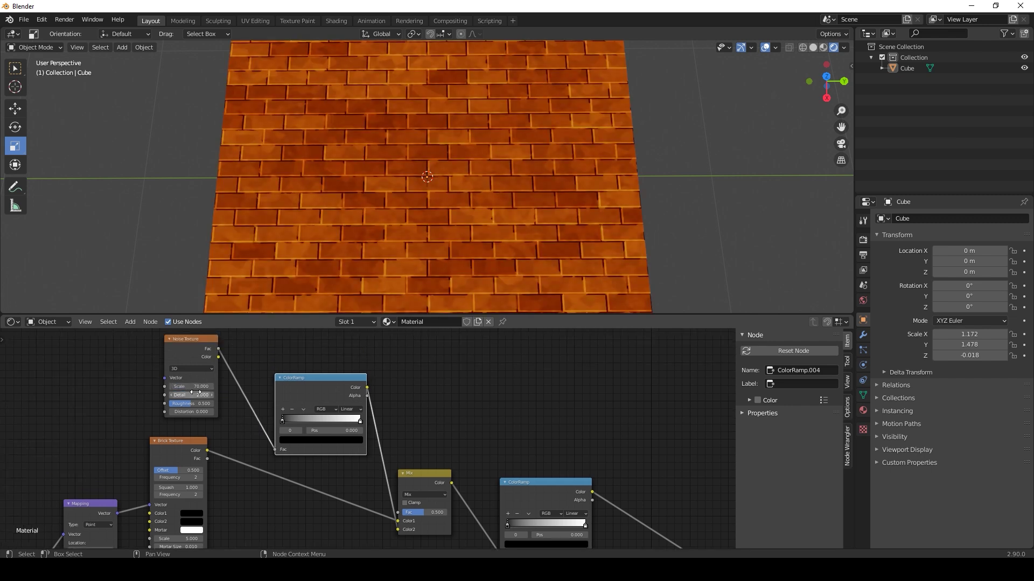
Set the noise ColorRamp's interpolation to Constant and move its white stop to about 0.55
middle_drag(409, 431, 406, 412)
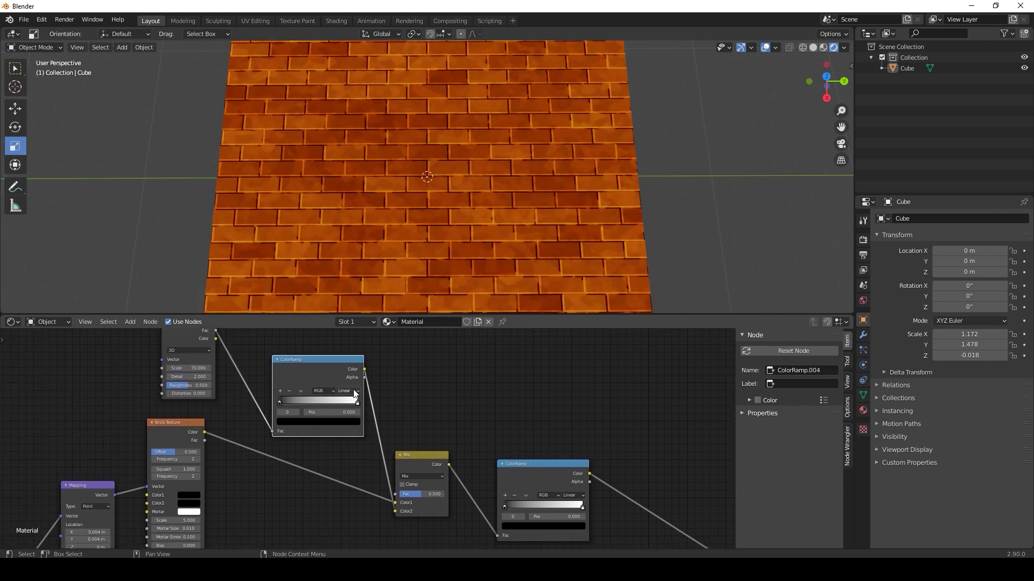
click(354, 392)
click(357, 434)
drag(358, 404, 317, 411)
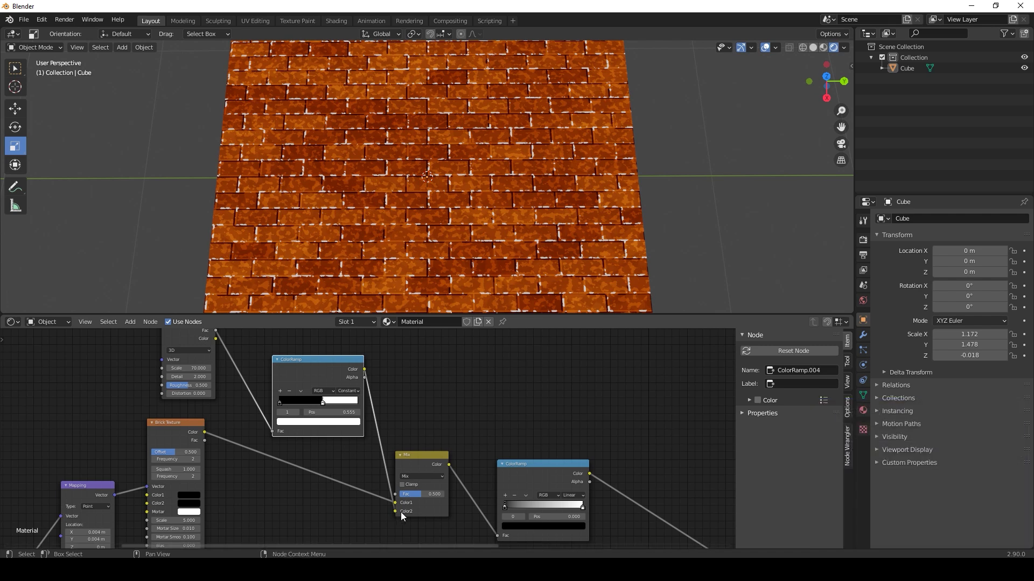
Set the new Mix node to Multiply with Fac 1.000, and move the noise ColorRamp's white stop to about 0.514
click(422, 477)
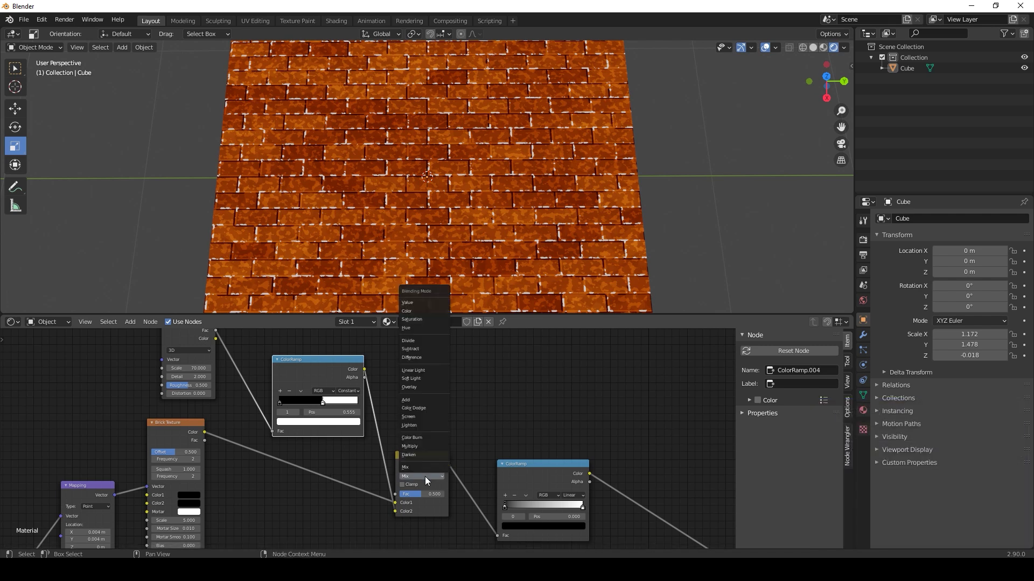
click(422, 446)
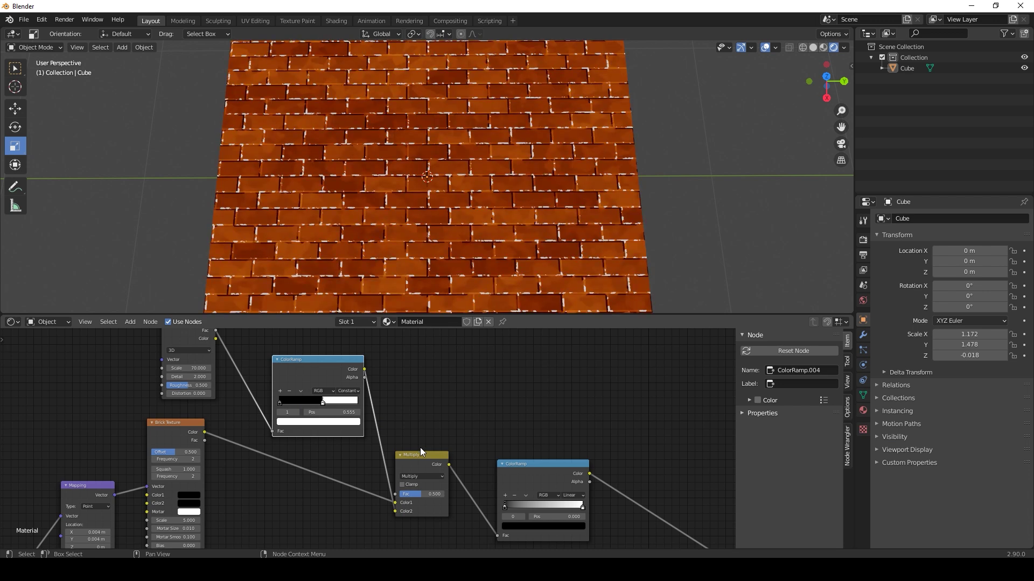
scroll(381, 243, up, 3)
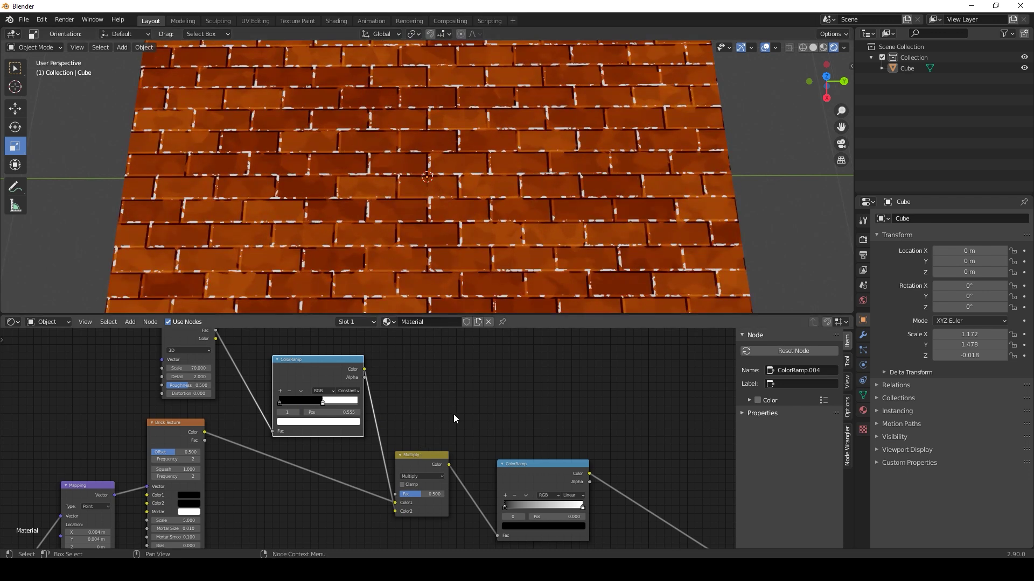
middle_drag(450, 411, 388, 373)
drag(358, 459, 375, 459)
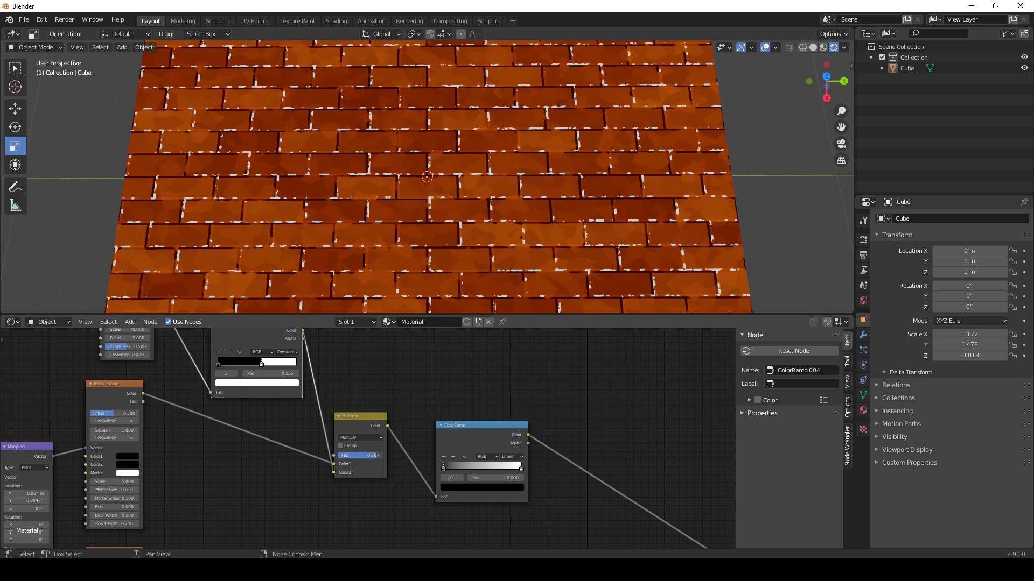
mouse_move(263, 368)
mouse_down()
mouse_move(232, 367)
mouse_move(259, 369)
mouse_up()
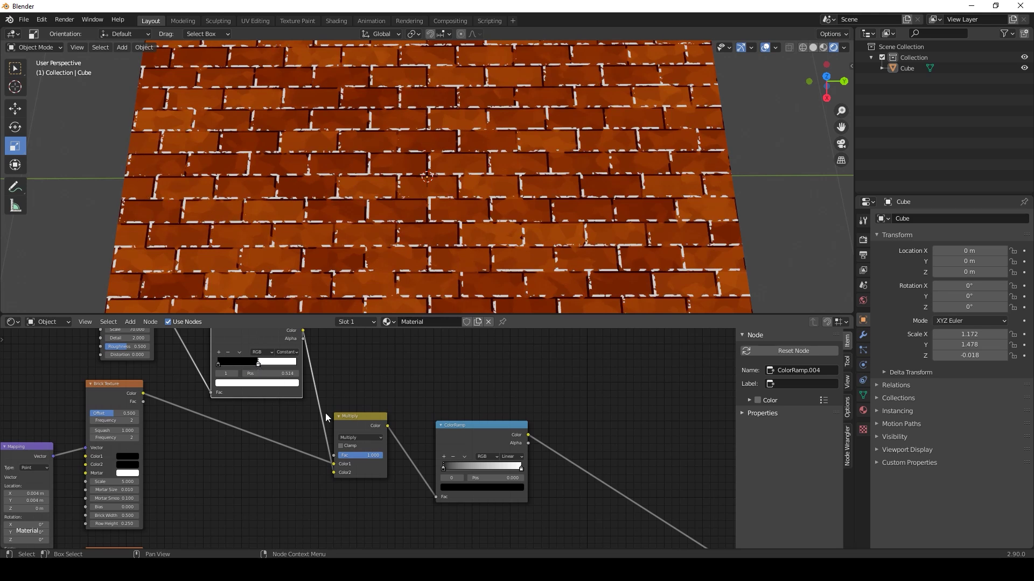
Lower the Color Dodge node's Fac below 1.000 to soften the plank edge highlight
middle_drag(202, 466, 291, 433)
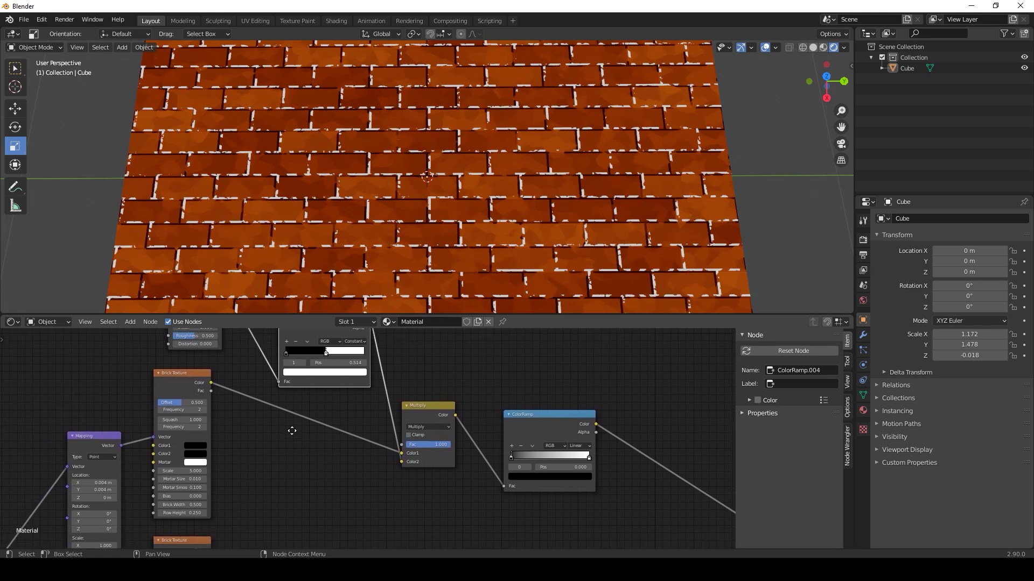
middle_drag(548, 487, 498, 455)
drag(539, 427, 564, 430)
scroll(392, 449, down, 1)
scroll(507, 478, down, 1)
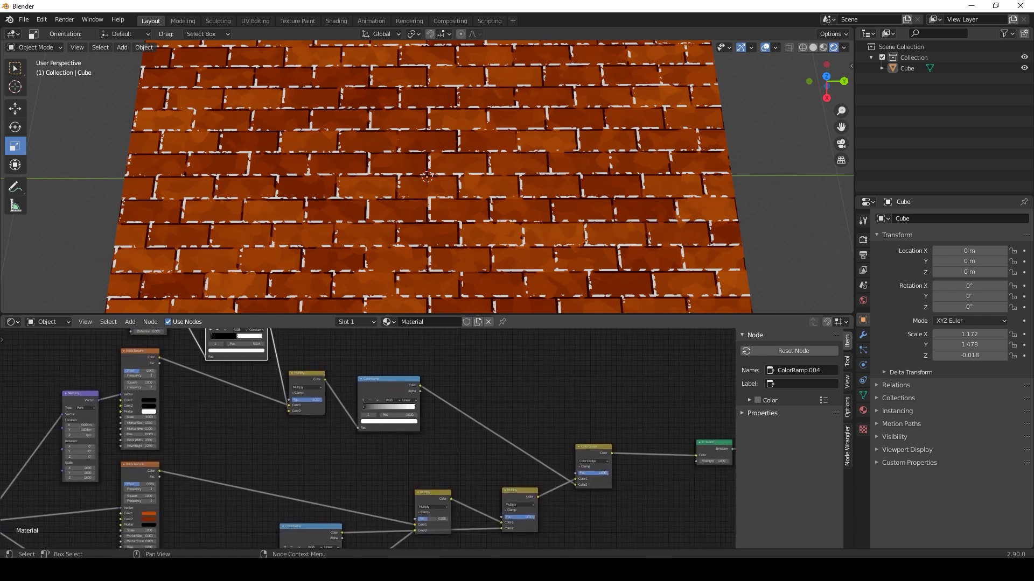
drag(602, 473, 580, 473)
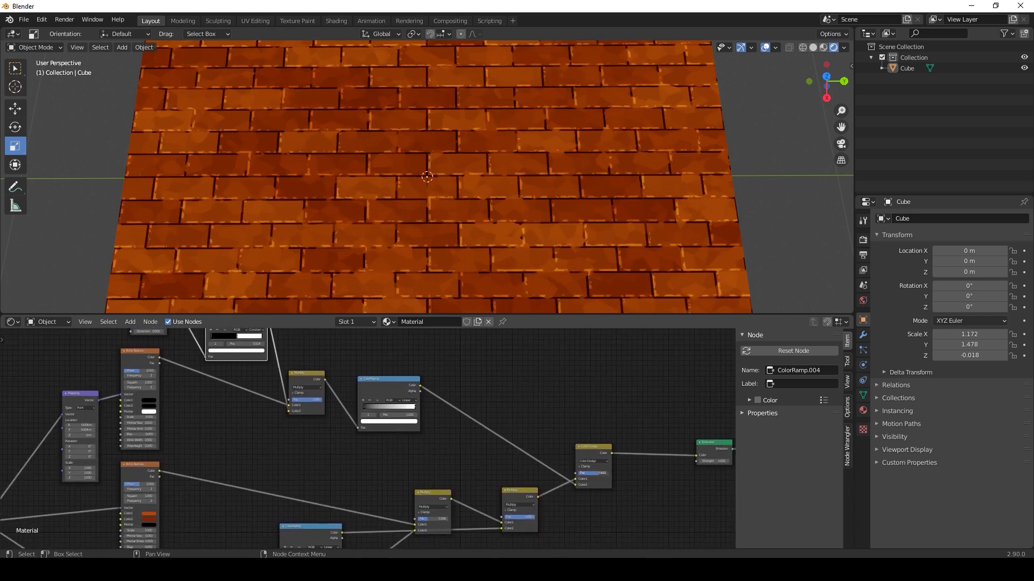
Set the black-and-white Brick Texture's Mortar Size to 0.005
middle_drag(167, 446, 271, 490)
scroll(240, 500, up, 7)
scroll(293, 483, up, 4)
middle_drag(202, 503, 402, 450)
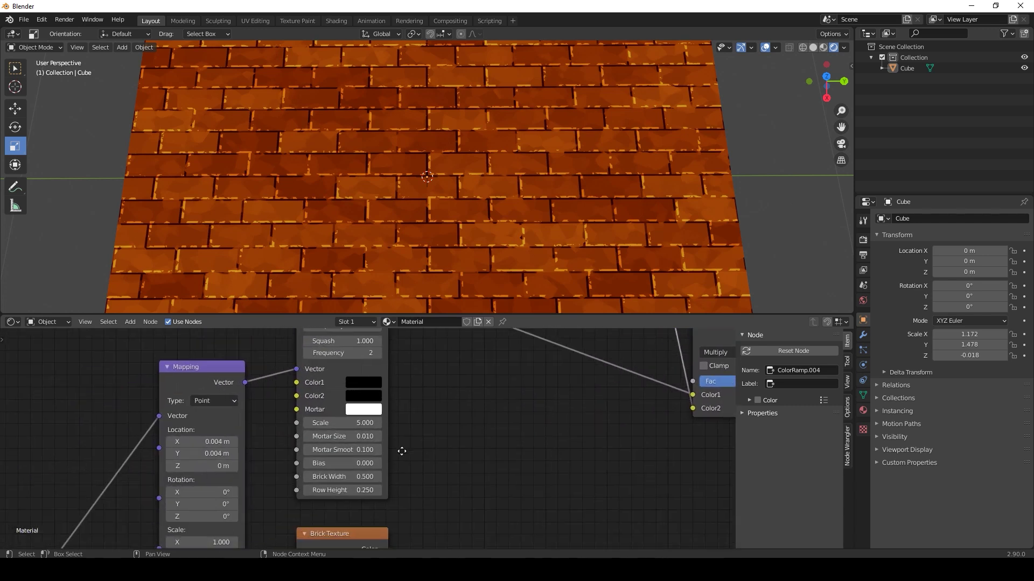
scroll(402, 450, up, 5)
click(314, 435)
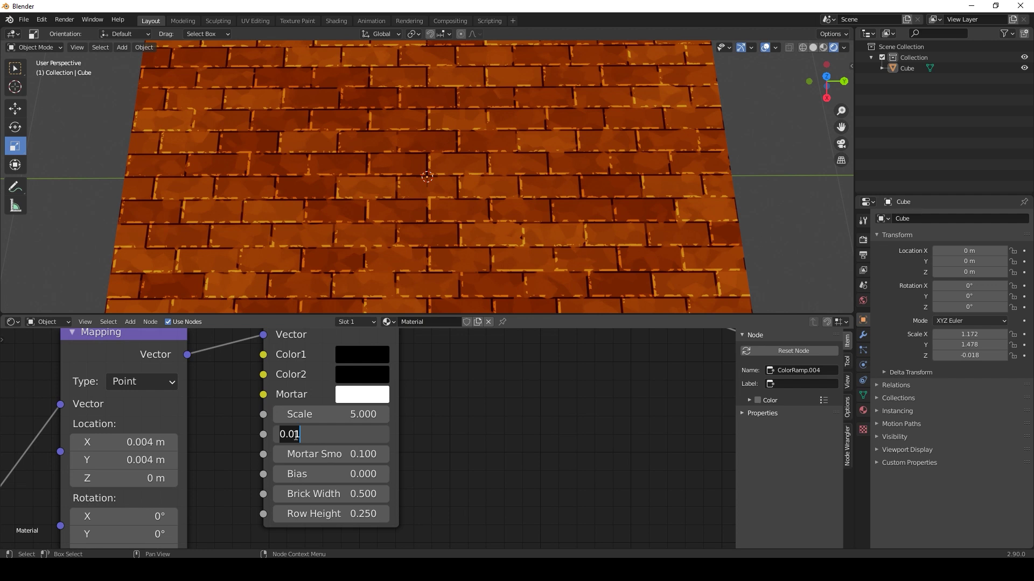
drag(296, 434, 305, 435)
key(Return)
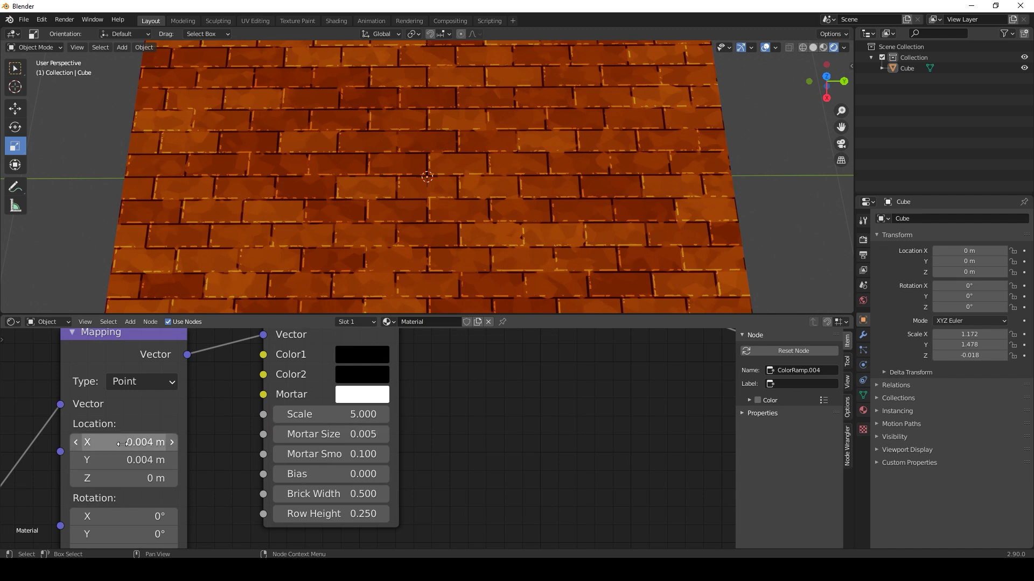
Set the edge highlight Mapping node's Location X and Y to 0.002 m each
click(103, 442)
click(102, 442)
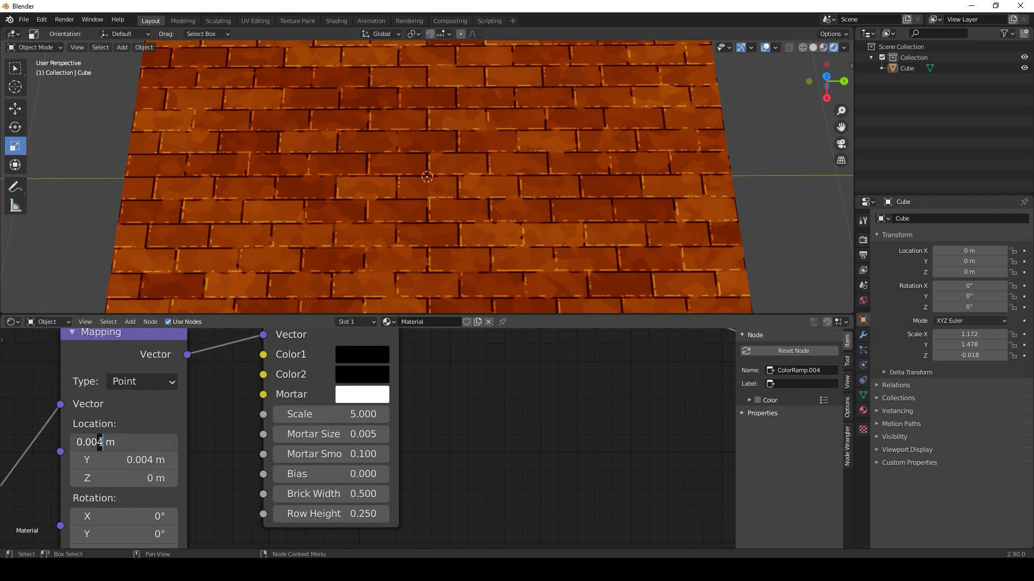
key(Return)
click(99, 461)
click(98, 462)
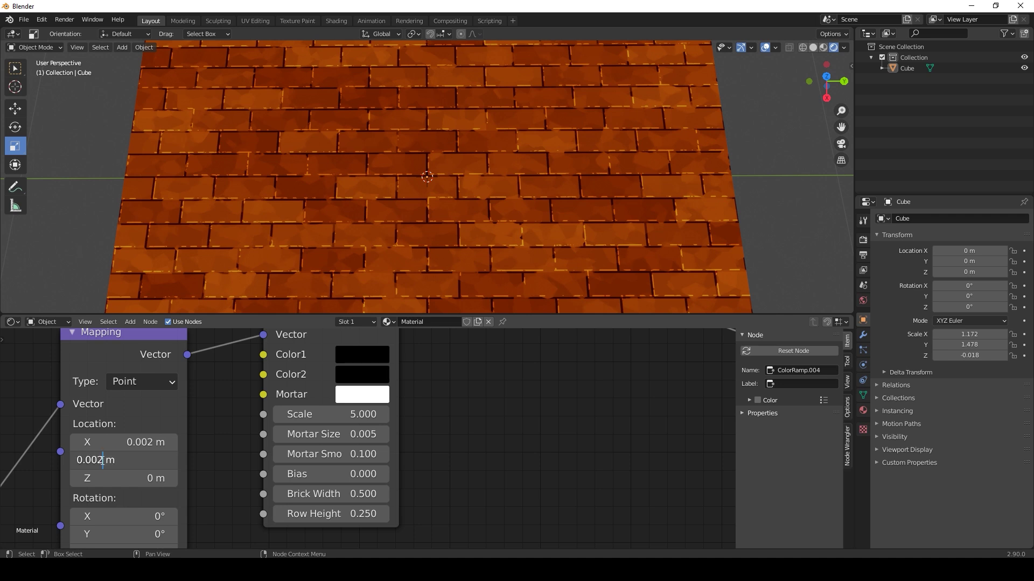
key(Return)
scroll(399, 246, down, 3)
scroll(398, 245, up, 1)
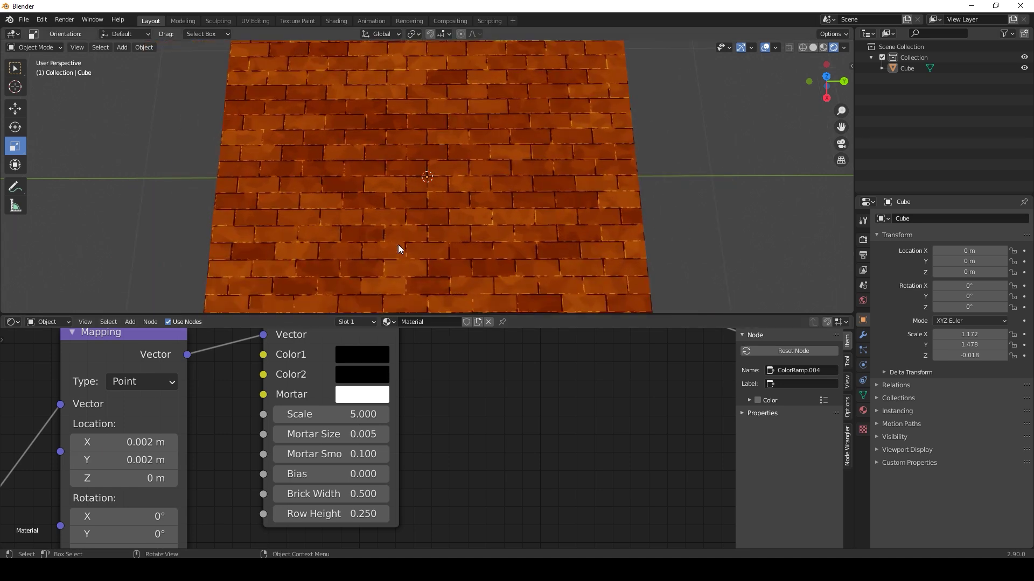
Raise the noise ColorRamp's white stop to 0.564 and check the broken plank edges on the floor
middle_drag(619, 366, 404, 480)
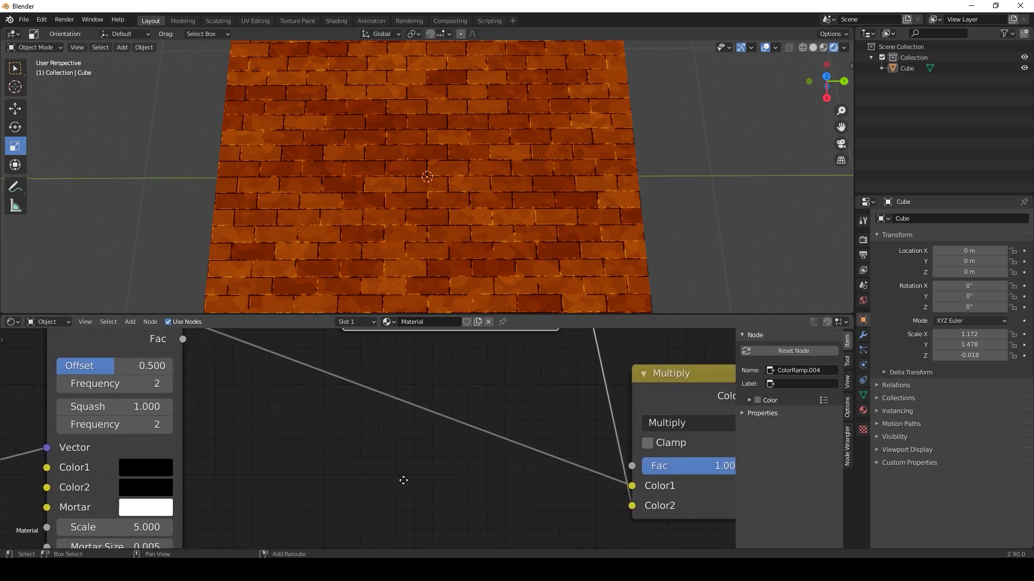
scroll(493, 450, down, 4)
scroll(444, 243, down, 1)
scroll(444, 244, down, 1)
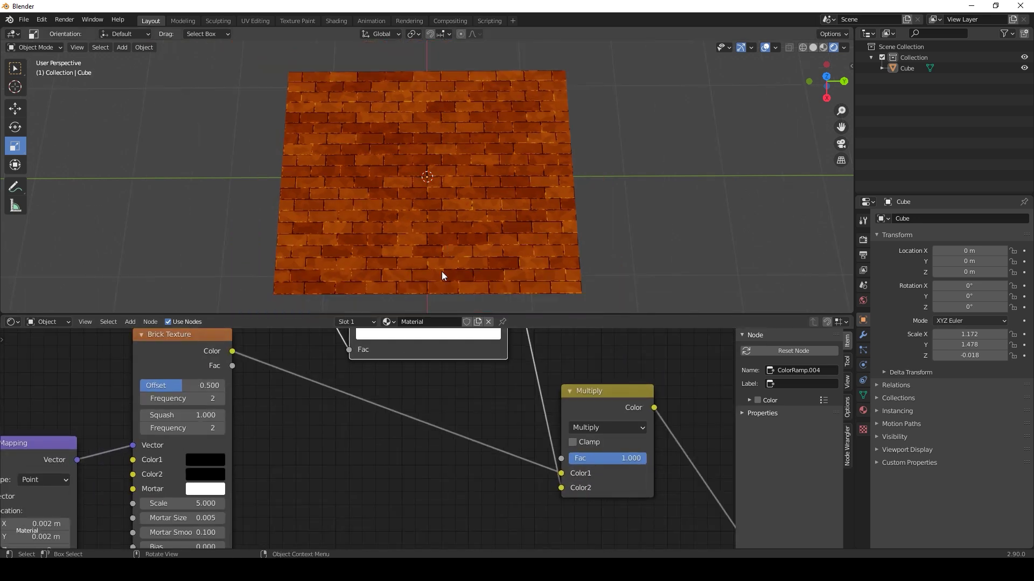
middle_drag(461, 412, 195, 395)
scroll(318, 424, down, 6)
middle_drag(289, 394, 339, 475)
mouse_move(293, 424)
mouse_down()
mouse_move(330, 422)
mouse_move(259, 427)
mouse_move(323, 429)
mouse_move(285, 427)
mouse_move(304, 432)
mouse_up()
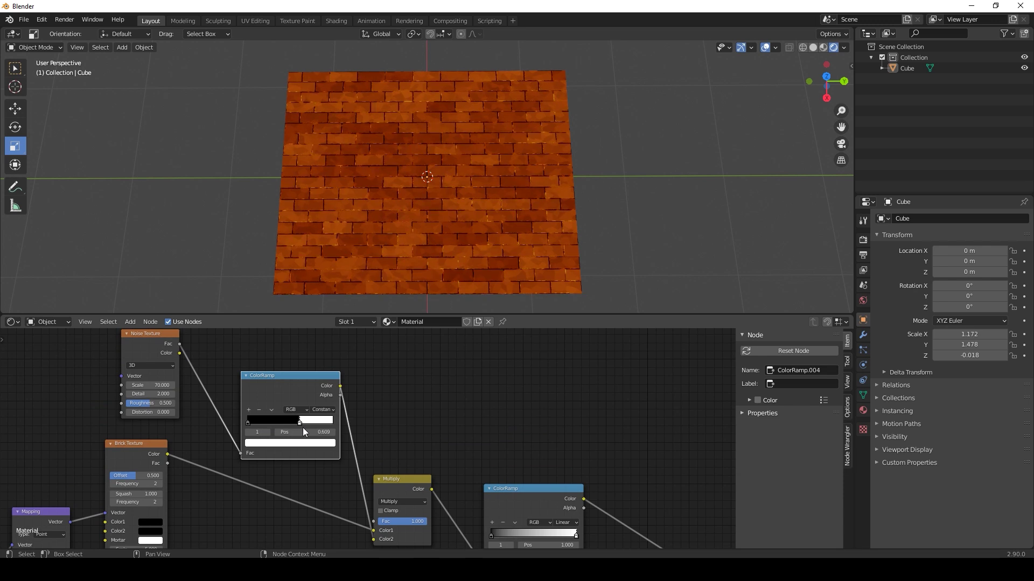
scroll(610, 247, up, 3)
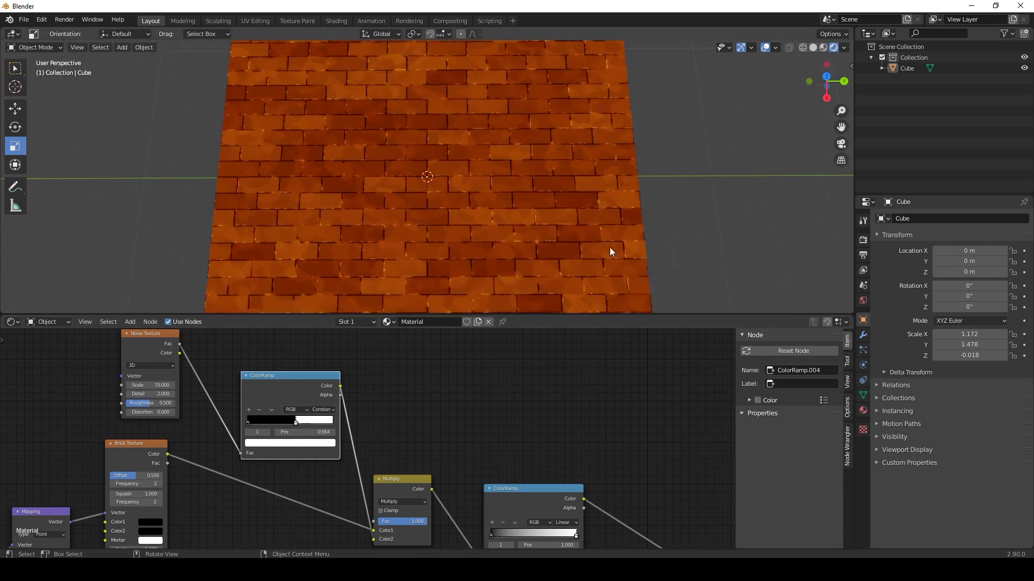
scroll(416, 263, down, 4)
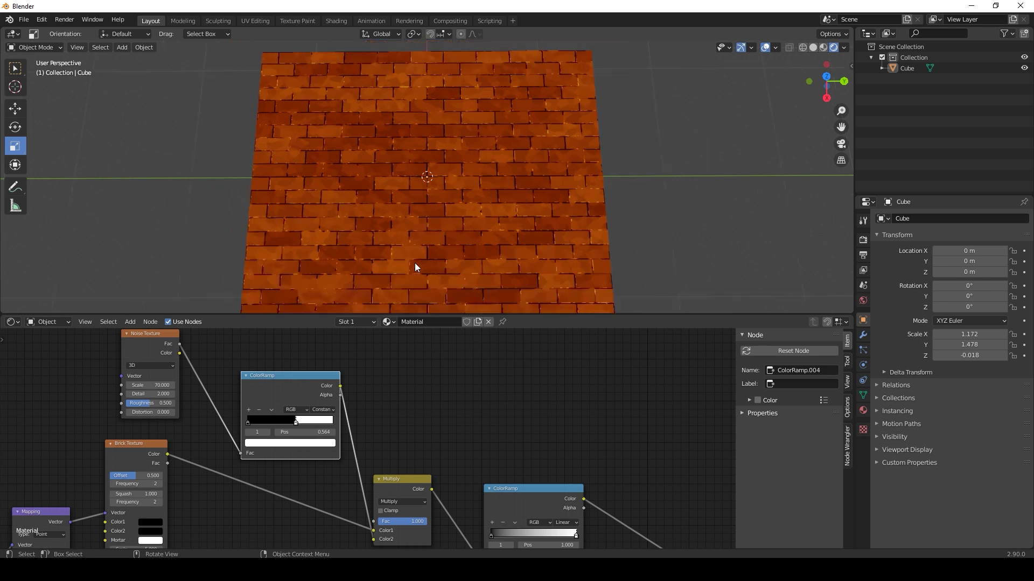
middle_drag(419, 263, 440, 285)
scroll(442, 284, up, 4)
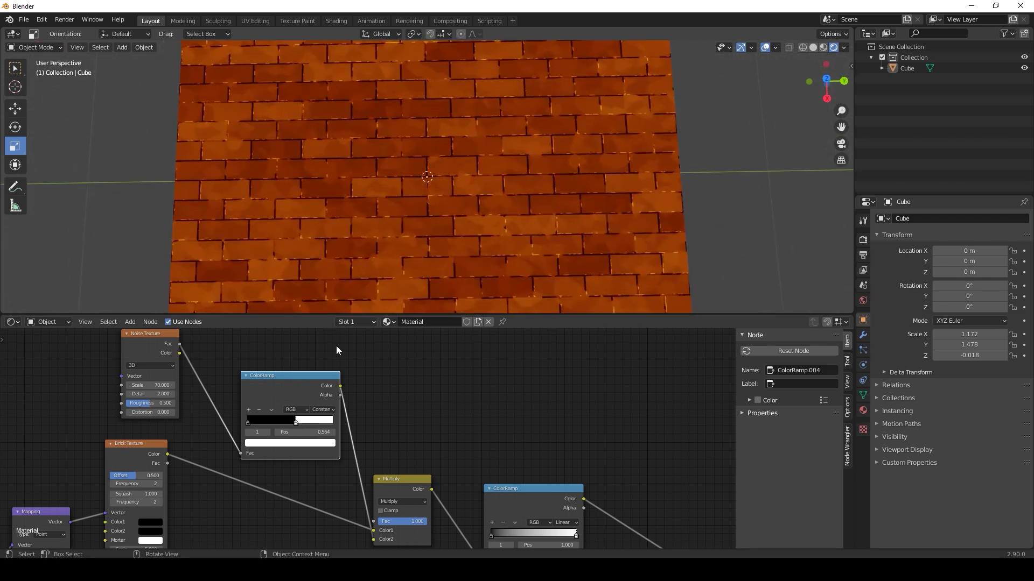
Try the noise ColorRamp's white stop at 0.391, and settle it at about 0.477
drag(271, 424, 292, 433)
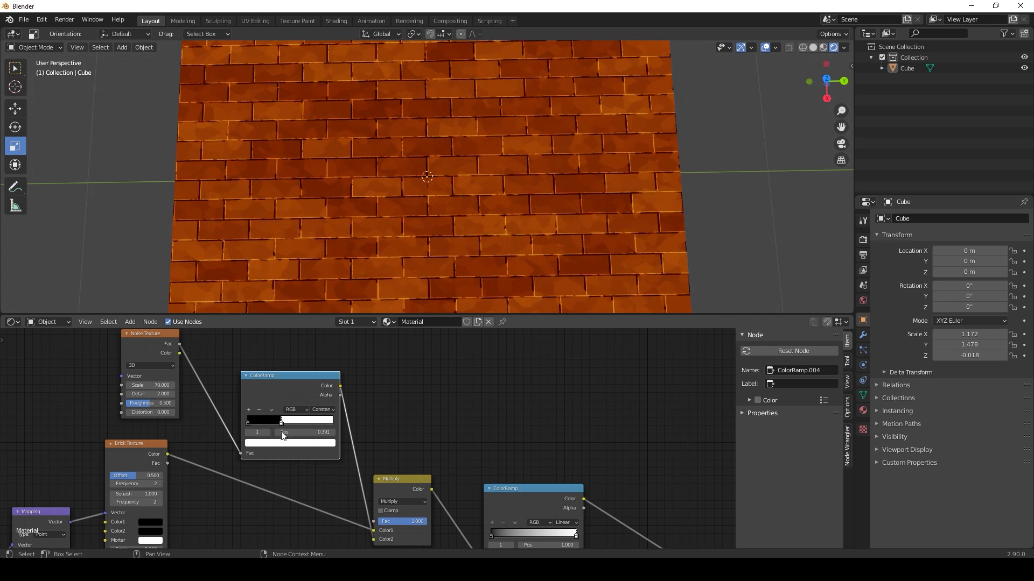
scroll(474, 265, down, 3)
middle_drag(596, 243, 577, 264)
scroll(576, 269, up, 4)
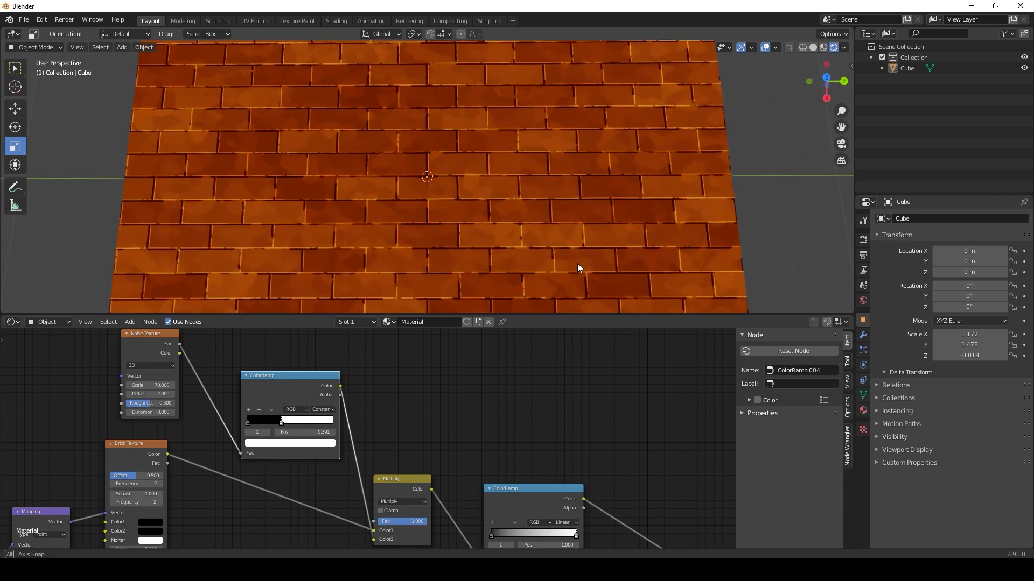
drag(281, 423, 294, 428)
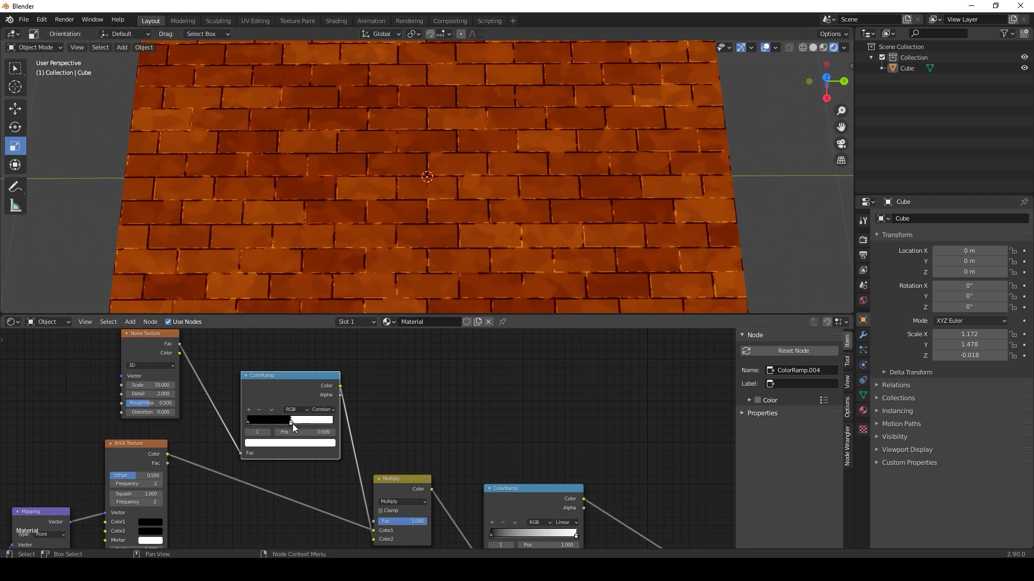
Try moving the black stop of the ColorRamp feeding the Color Dodge node to about 0.727
middle_drag(573, 506, 306, 341)
click(509, 564)
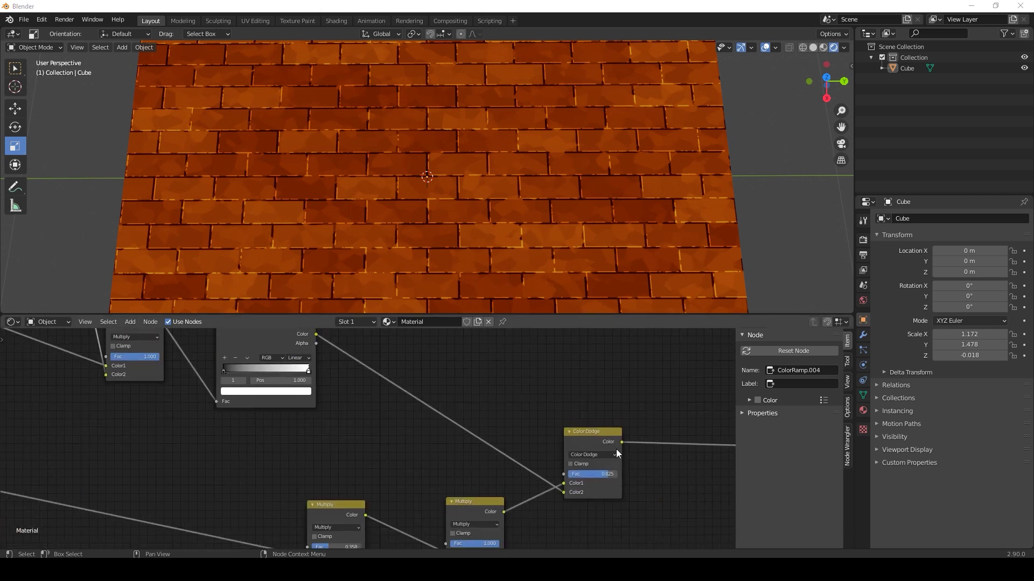
middle_drag(613, 444, 508, 408)
middle_drag(273, 405, 333, 460)
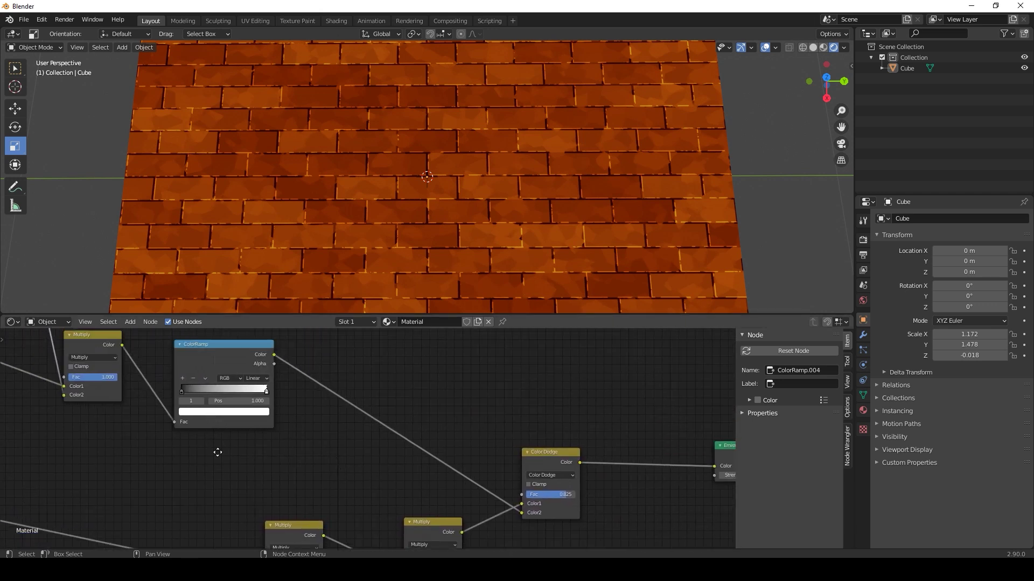
middle_drag(217, 452, 383, 502)
scroll(347, 440, up, 1)
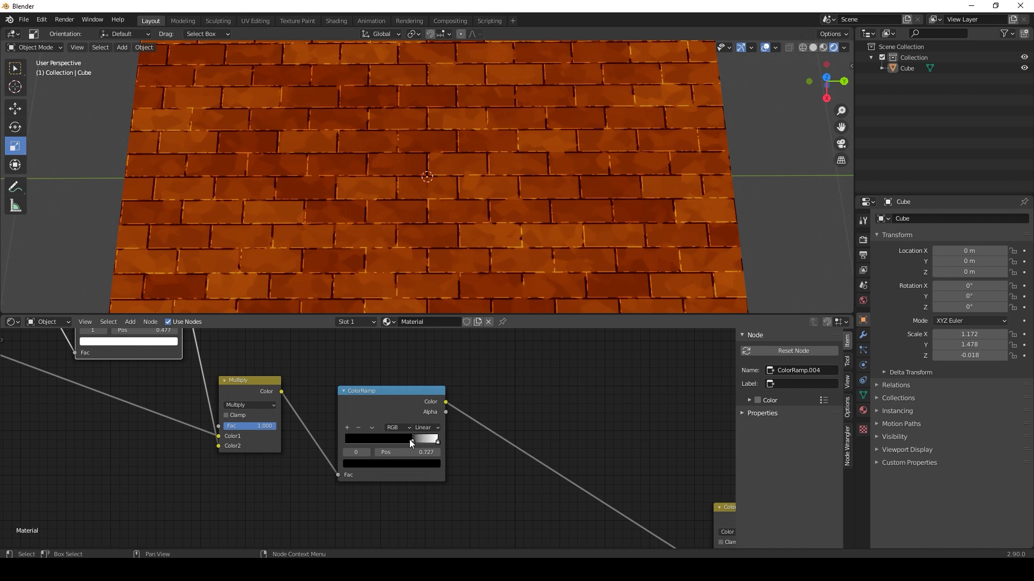
Try the Screen blending mode on the edge highlight mix node with Fac lowered to about 0.217
middle_drag(541, 473, 368, 411)
scroll(366, 415, down, 1)
middle_drag(532, 494, 461, 455)
scroll(461, 456, up, 2)
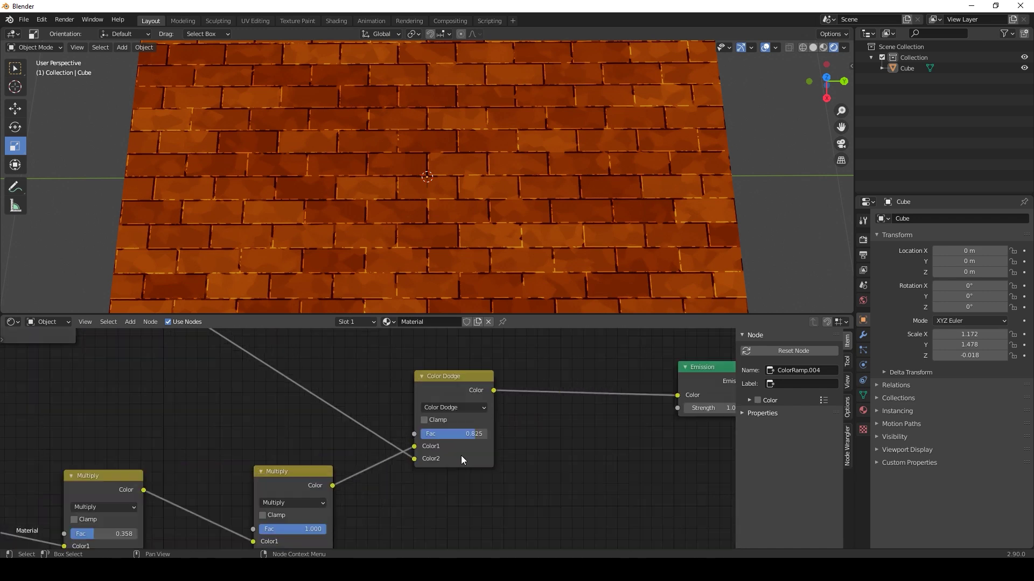
scroll(462, 460, up, 1)
click(460, 406)
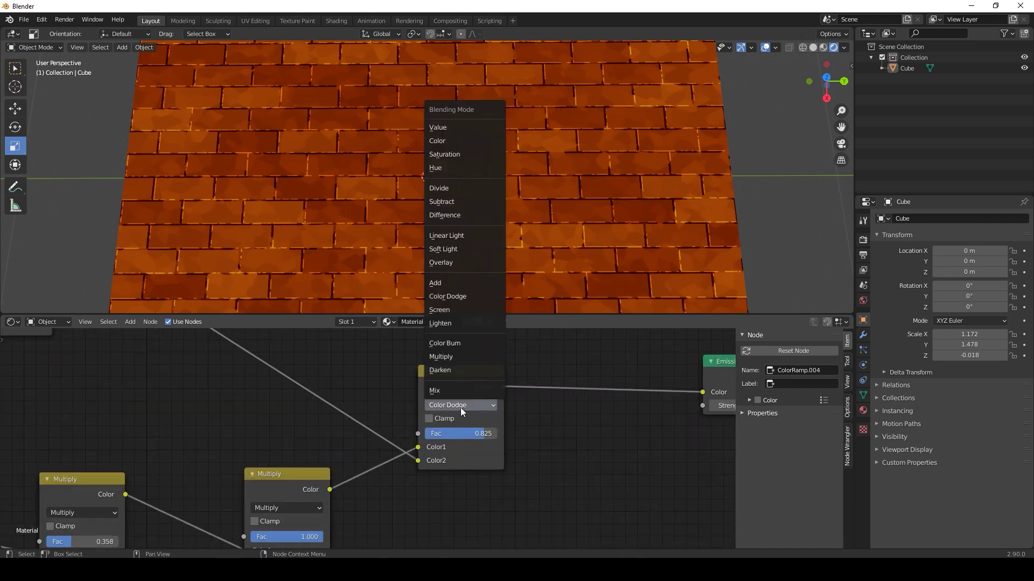
click(458, 313)
drag(473, 438, 430, 438)
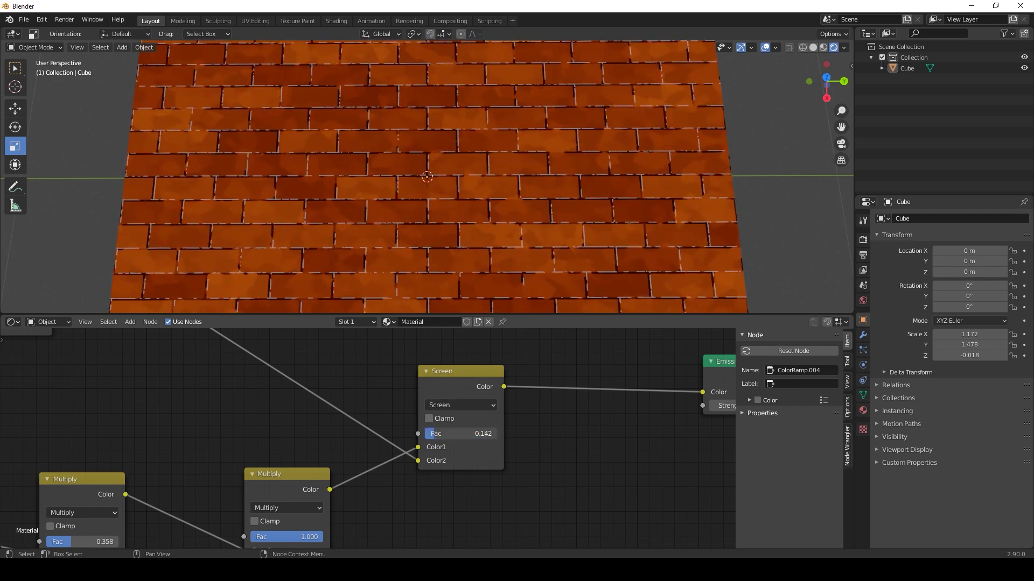
Try the Soft Light blending mode on the edge highlight mix node with Fac 0.900, toggling Clamp on and off
click(456, 402)
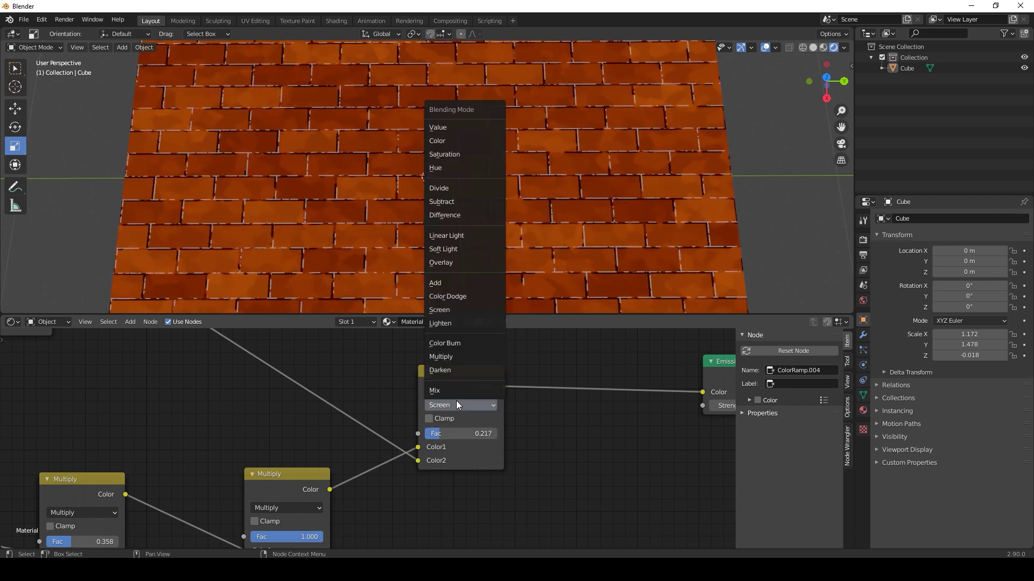
click(473, 245)
drag(437, 434, 486, 434)
click(484, 418)
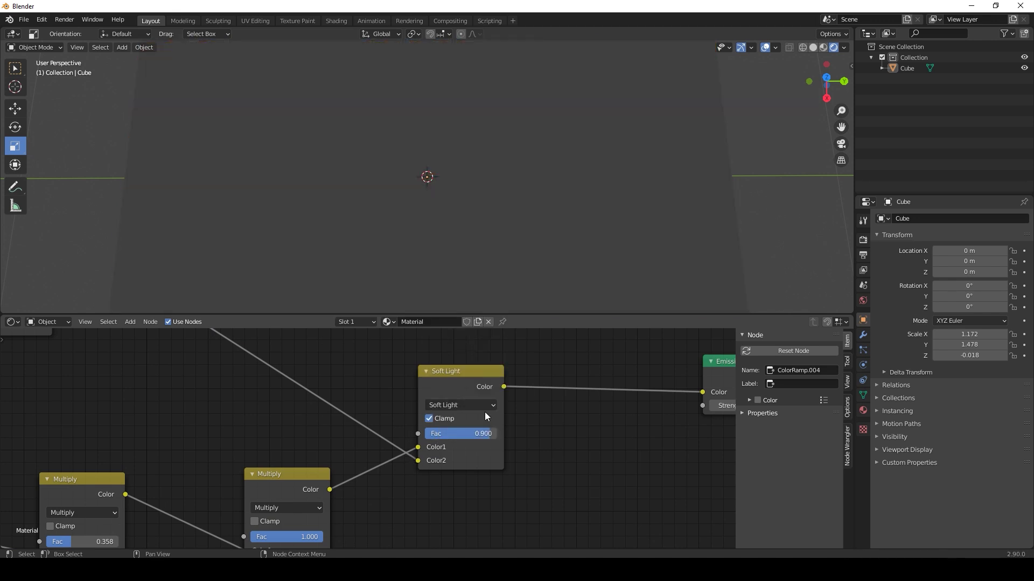
click(453, 407)
click(429, 419)
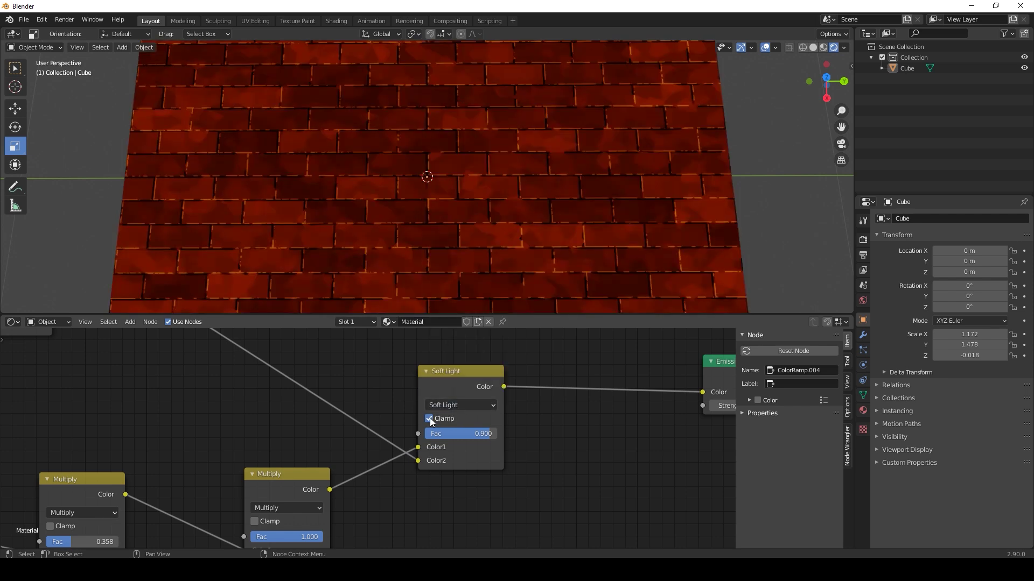
click(430, 418)
Set the edge highlight mix node back to Color Dodge with Fac at about 0.79
click(459, 405)
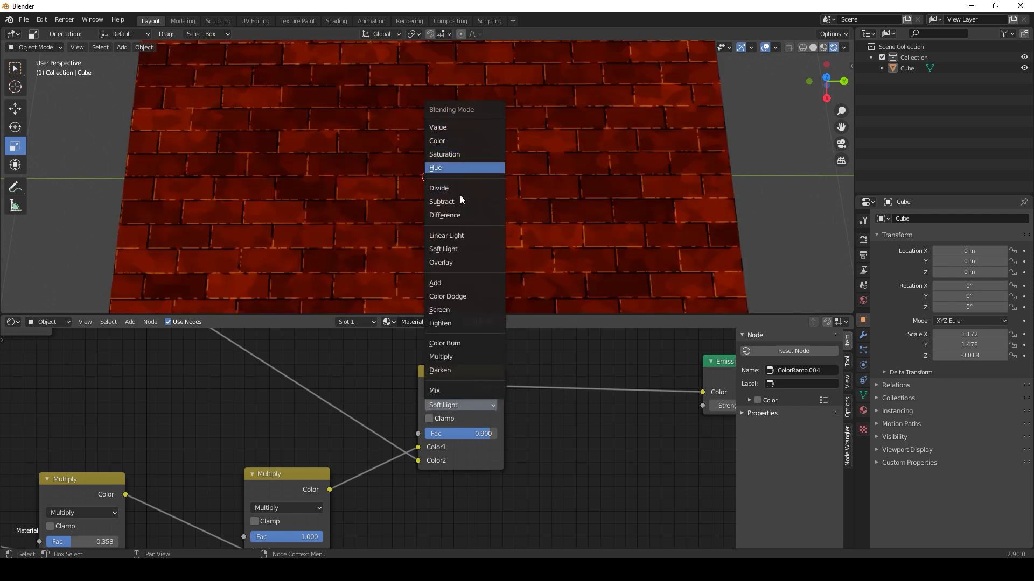
click(459, 296)
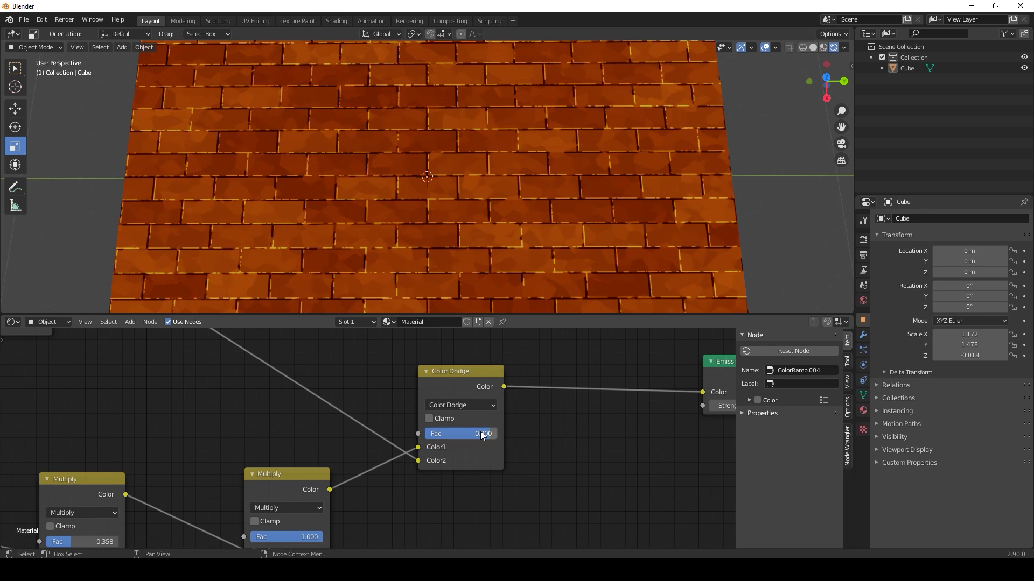
drag(480, 433, 447, 433)
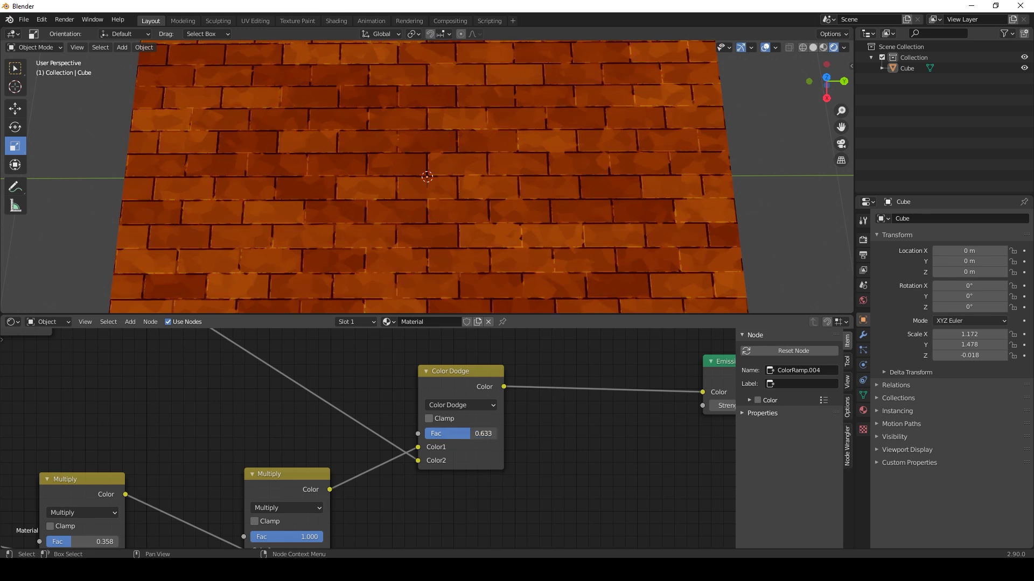
scroll(463, 230, down, 3)
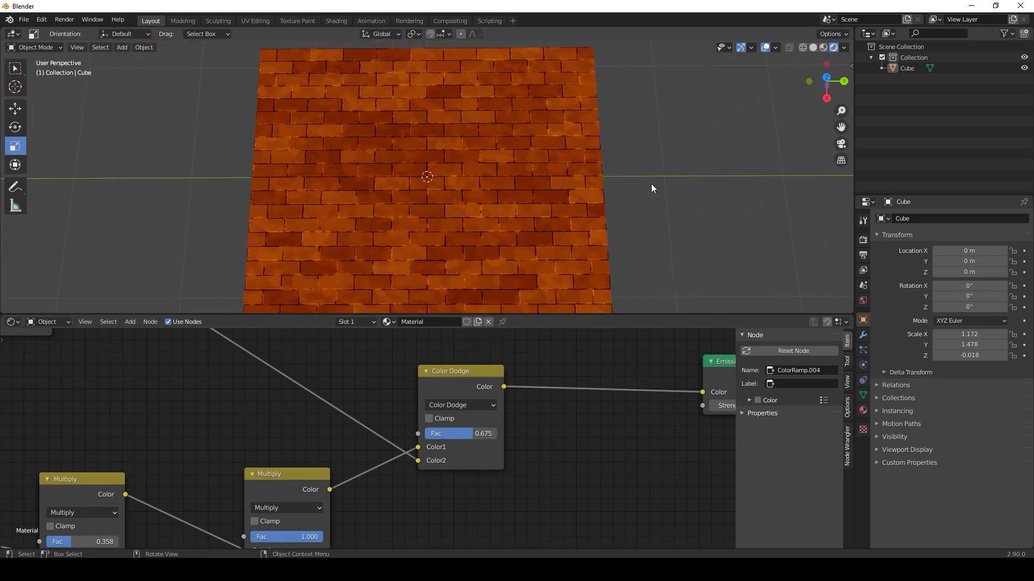
shift+middle_drag(589, 235, 577, 219)
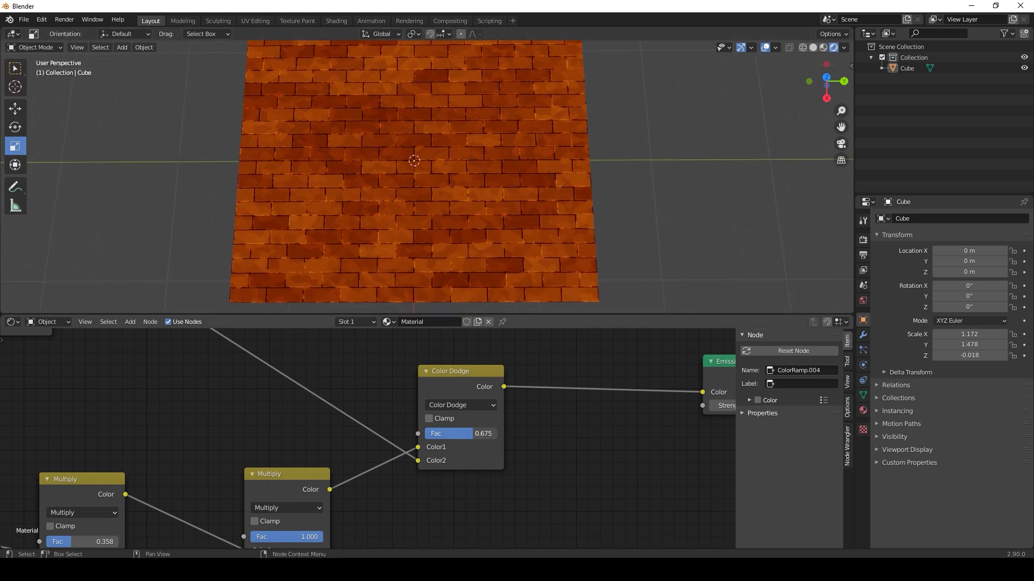
scroll(235, 414, down, 9)
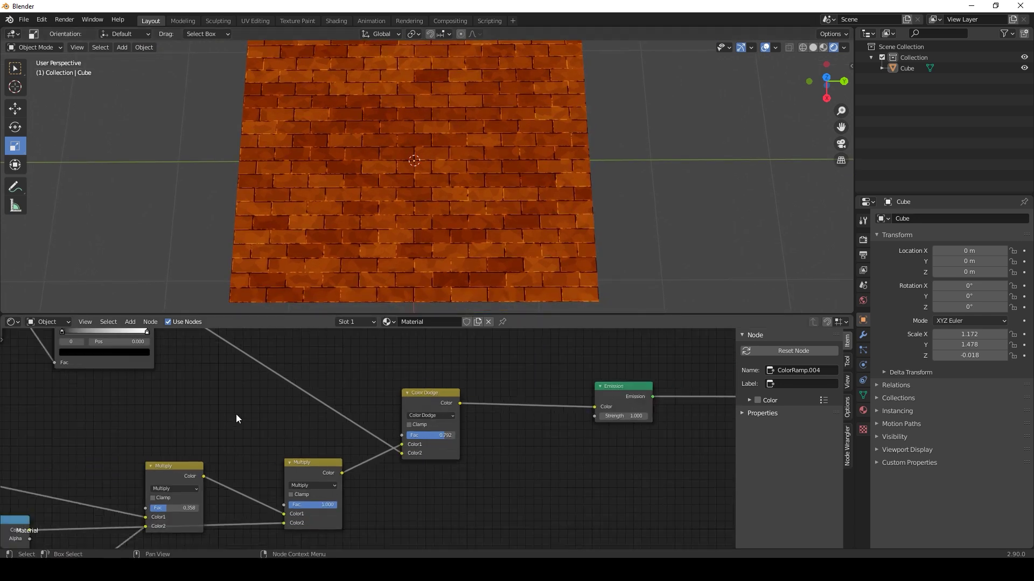
Move the Texture Coordinate node and both Mapping nodes away from the Brick Textures to make room between them
middle_drag(195, 406, 227, 427)
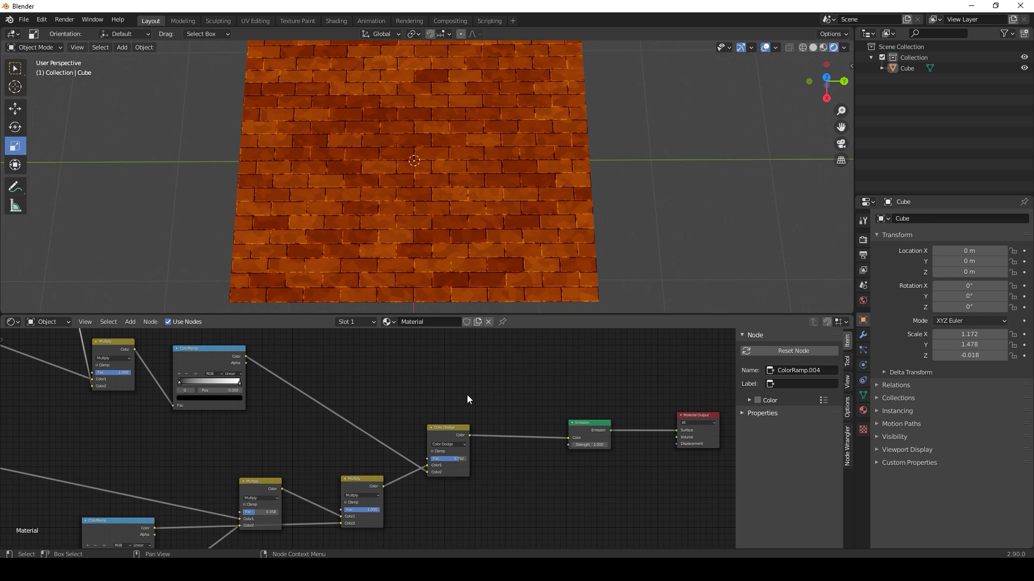
scroll(367, 406, down, 2)
scroll(319, 415, down, 2)
middle_drag(319, 416, 497, 416)
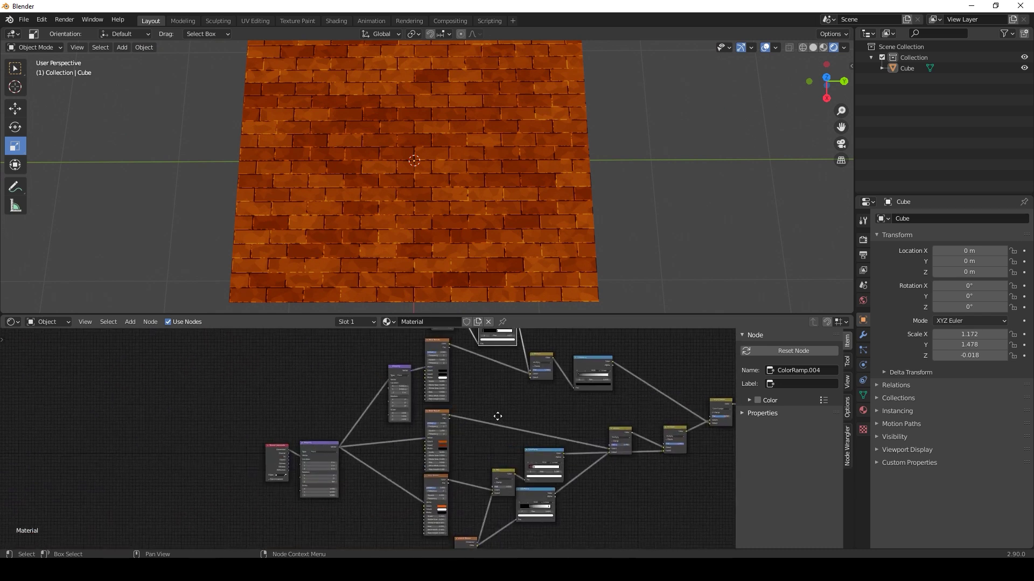
drag(212, 386, 399, 523)
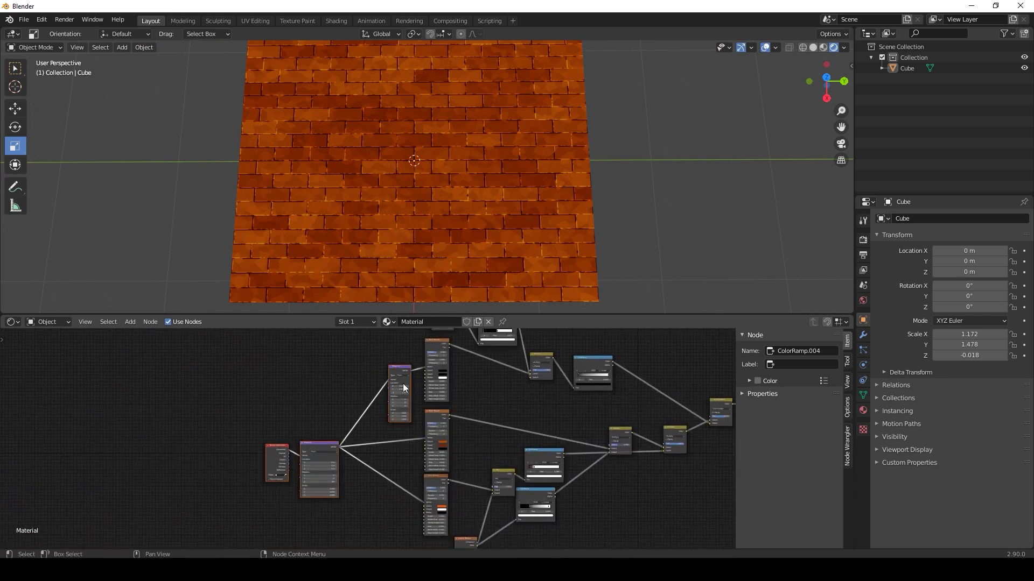
drag(403, 382, 265, 380)
Enlarge the node editor and add a Value input node between the Mapping nodes and the Brick Textures
scroll(416, 421, up, 4)
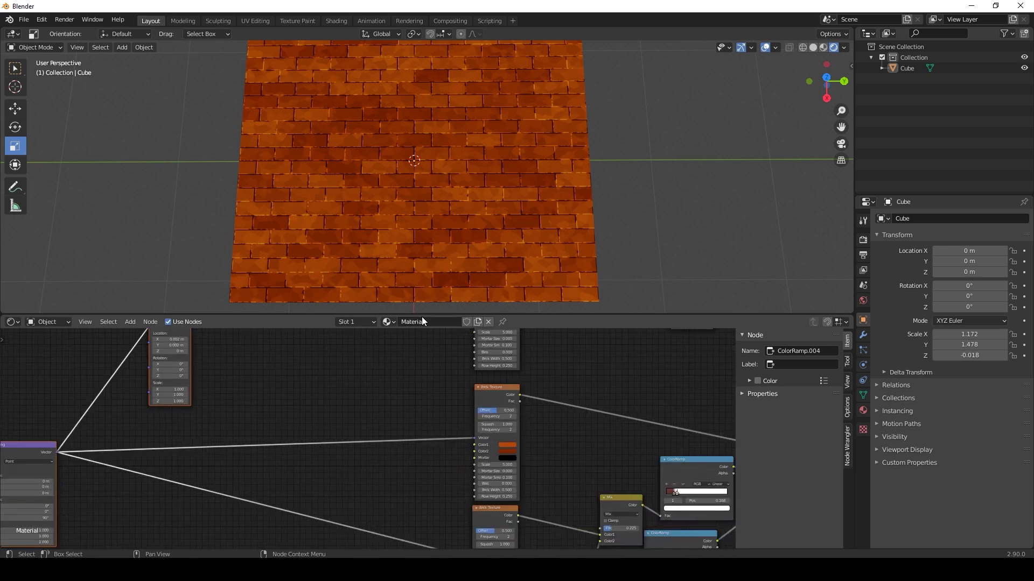
drag(422, 314, 421, 290)
click(397, 328)
middle_drag(382, 333, 383, 362)
key(shift+a)
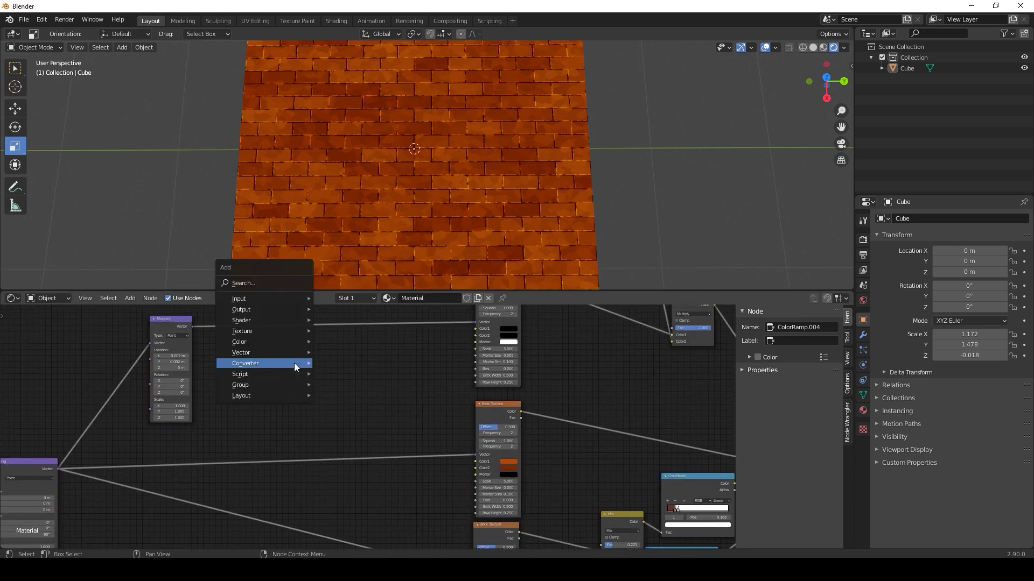
mouse_move(281, 299)
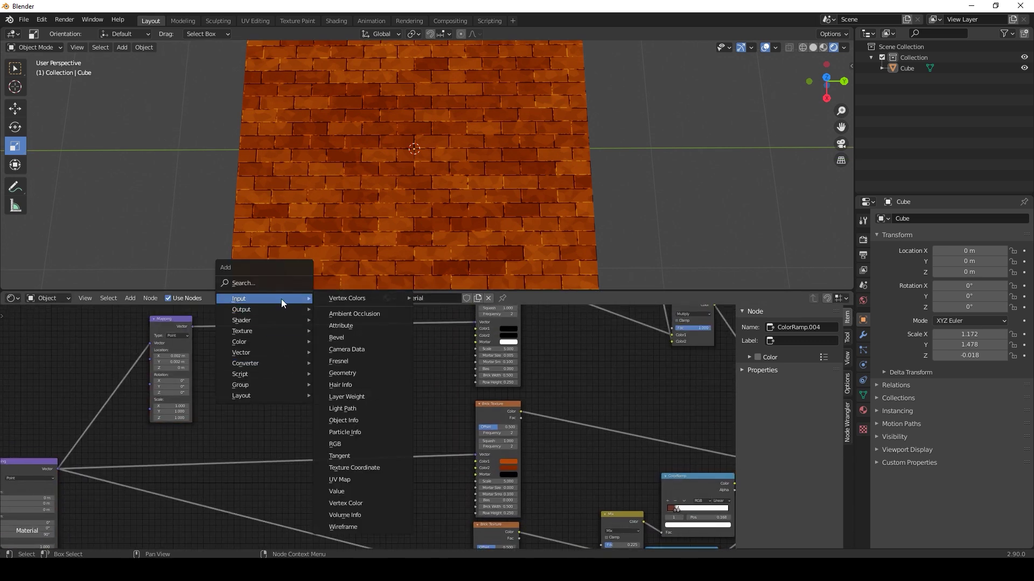
click(353, 496)
click(330, 373)
Connect the Value node to the Brick Width input of the black-and-white Brick Texture
middle_drag(440, 370, 338, 377)
scroll(376, 406, up, 5)
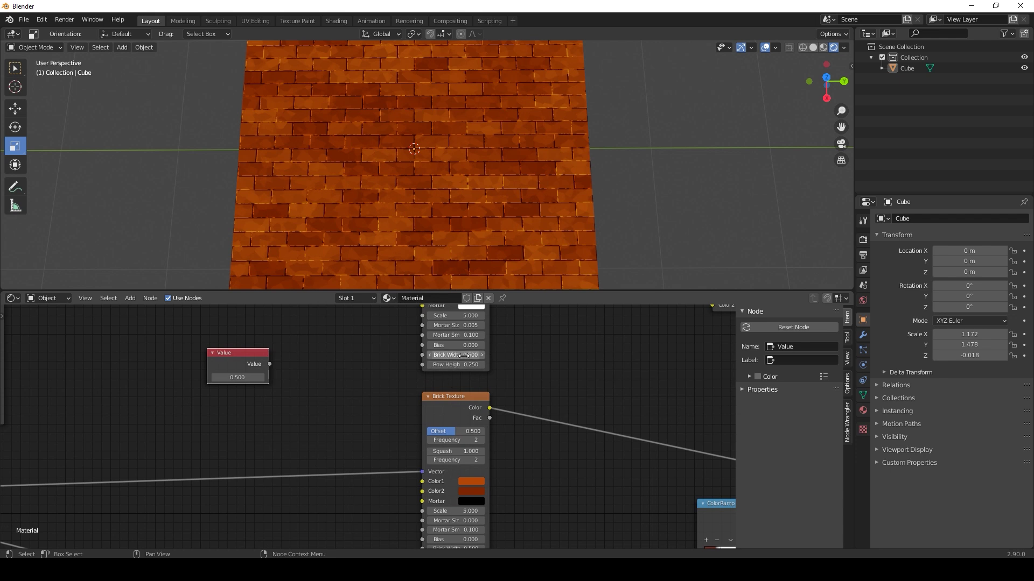
drag(269, 364, 423, 355)
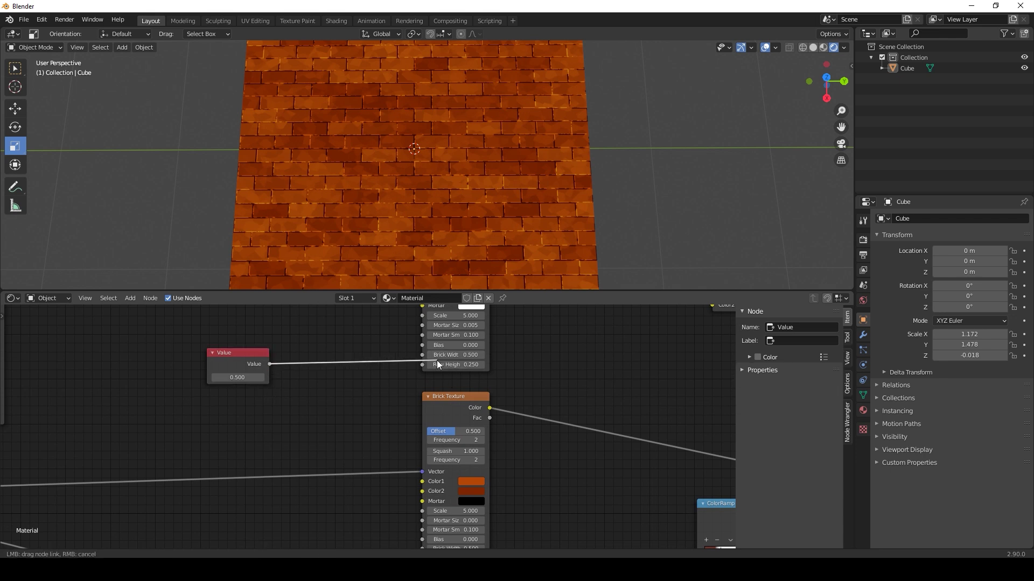
Connect the Value node to the Brick Width inputs of the other two Brick Textures and reposition it beside them
scroll(376, 436, down, 2)
middle_drag(376, 436, 361, 389)
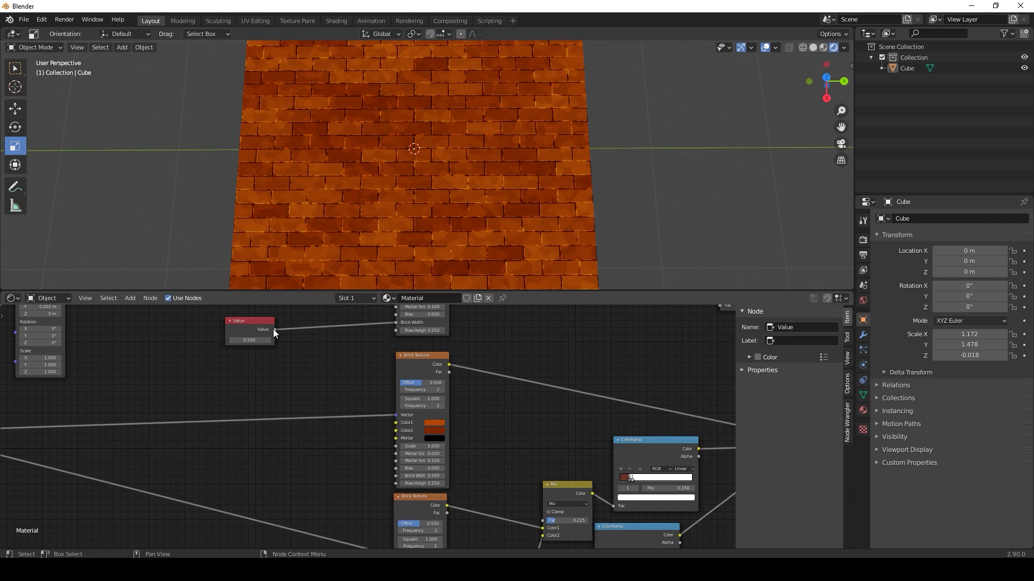
drag(274, 330, 394, 476)
drag(247, 344, 247, 495)
middle_drag(306, 474, 285, 372)
drag(254, 380, 374, 512)
middle_drag(298, 423, 352, 424)
drag(277, 376, 263, 327)
Duplicate the Value node, set the copy to 0.25 and connect it to Row Height on all three Brick Textures
key(shift+d)
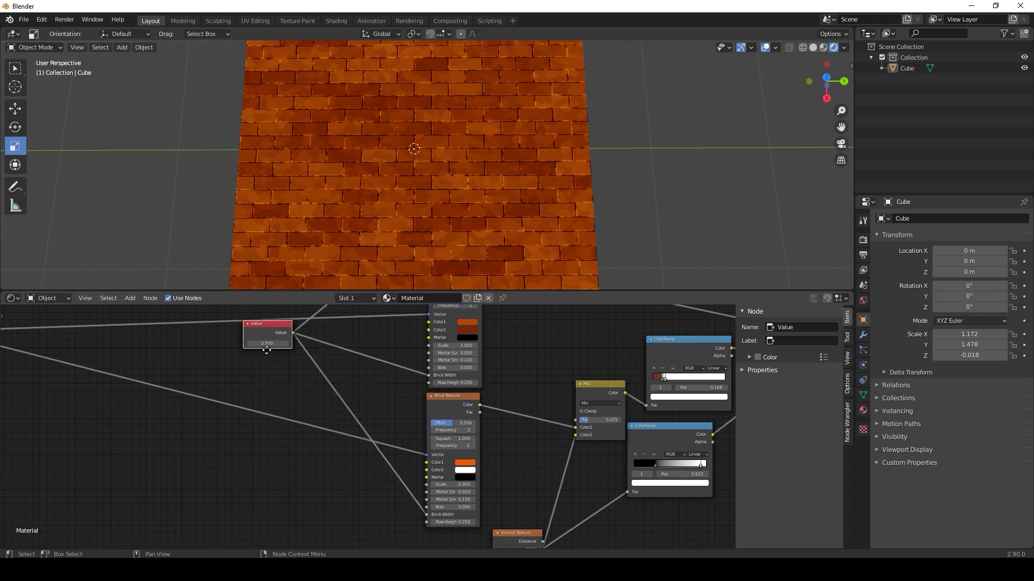
click(264, 369)
drag(295, 375, 425, 522)
middle_drag(330, 386, 345, 456)
drag(306, 444, 434, 452)
middle_drag(358, 413, 369, 446)
drag(320, 477, 454, 332)
double_click(304, 485)
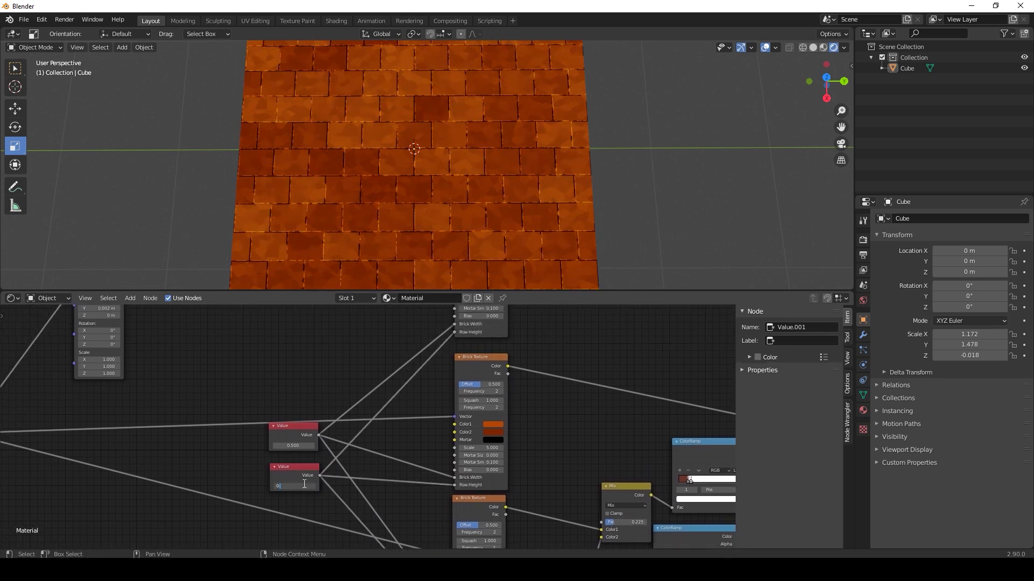
key(Return)
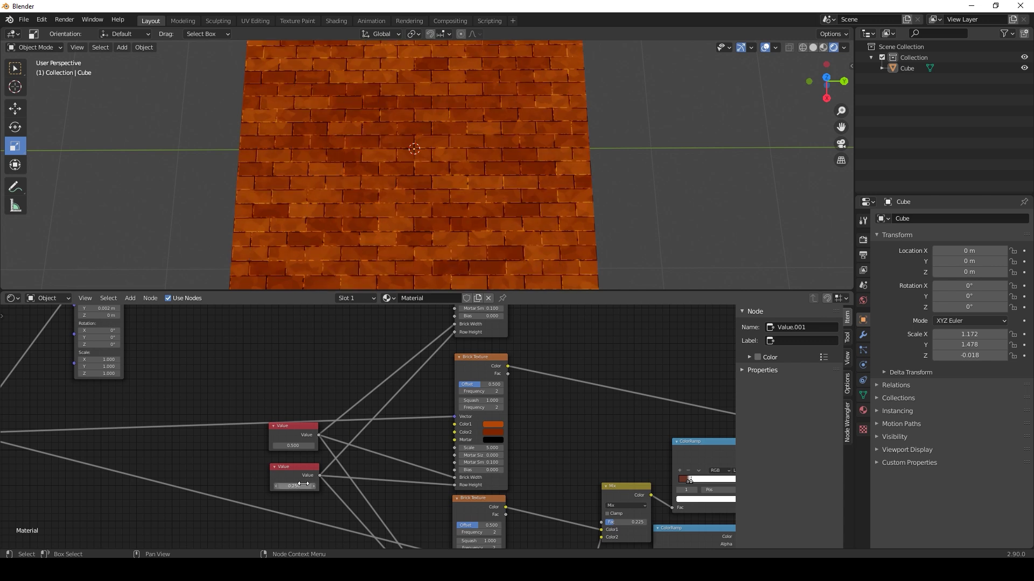
Try a different Brick Width value and a different Fac on the first Multiply node, and undo the changes
drag(289, 445, 262, 444)
ctrl+scroll(291, 485, up, 2)
ctrl+scroll(291, 485, down, 1)
ctrl+scroll(291, 485, down, 1)
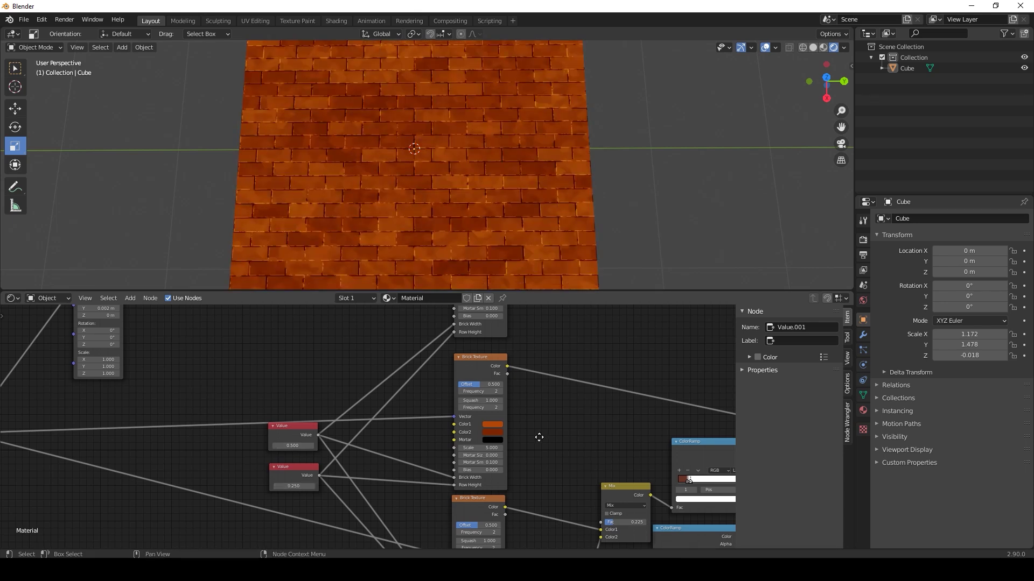
middle_drag(698, 447, 239, 462)
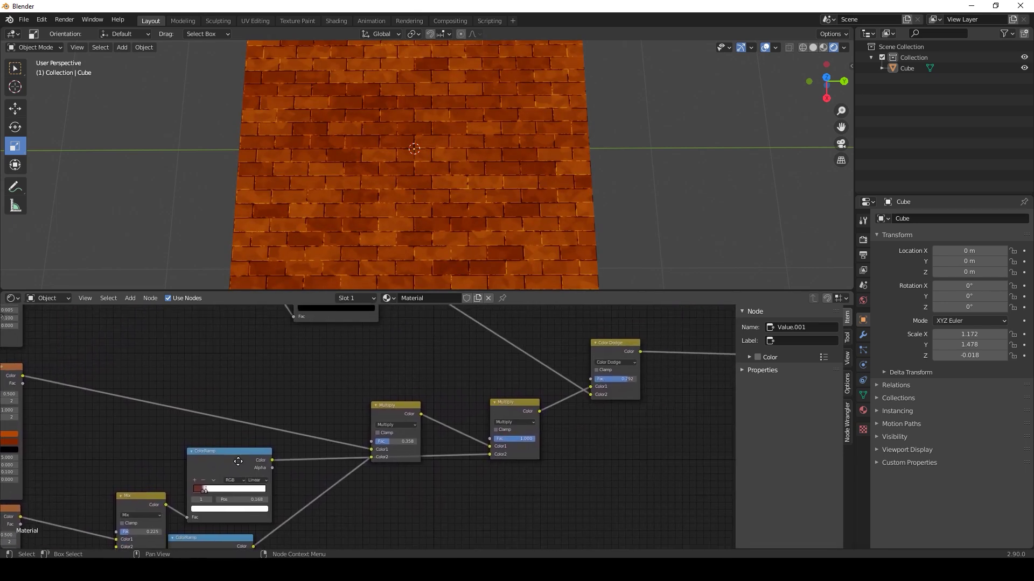
scroll(397, 456, up, 1)
mouse_move(394, 444)
mouse_down()
mouse_move(383, 444)
mouse_move(424, 444)
mouse_move(379, 445)
mouse_up()
key(ctrl+z)
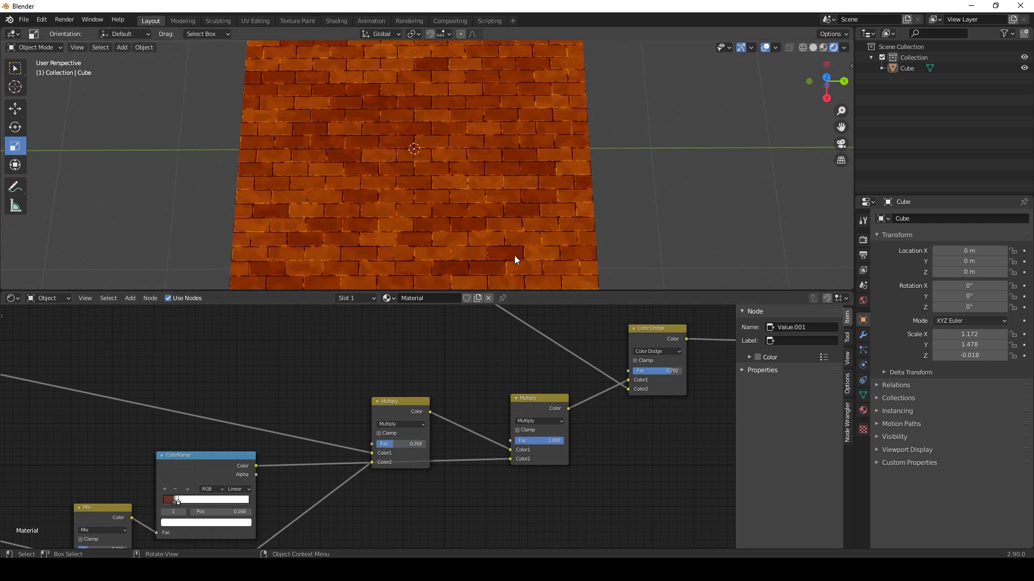
Rotate the floor object to about 51.2° around the Y axis and deselect it
scroll(600, 233, down, 1)
middle_drag(542, 181, 400, 189)
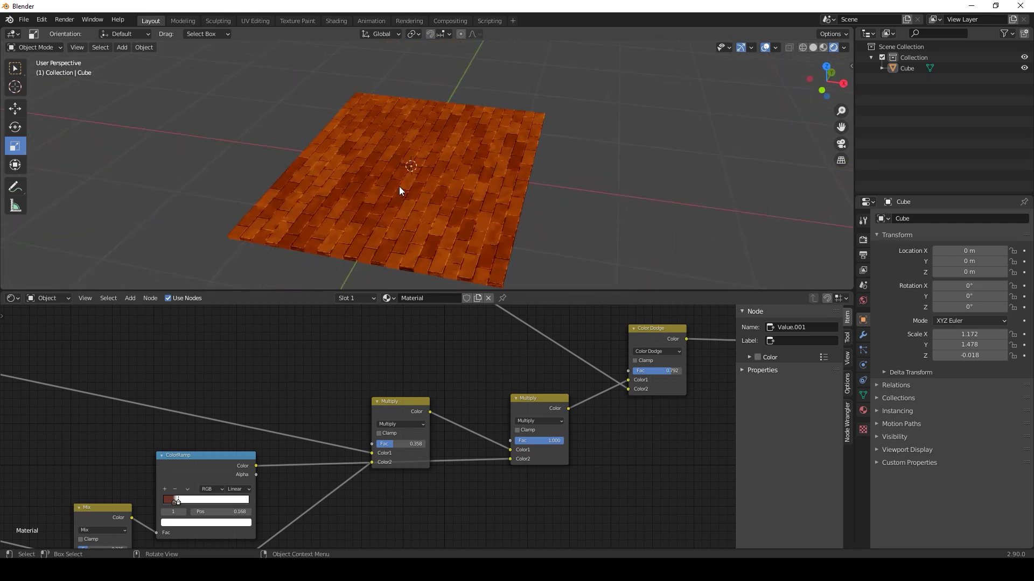
click(15, 127)
click(359, 170)
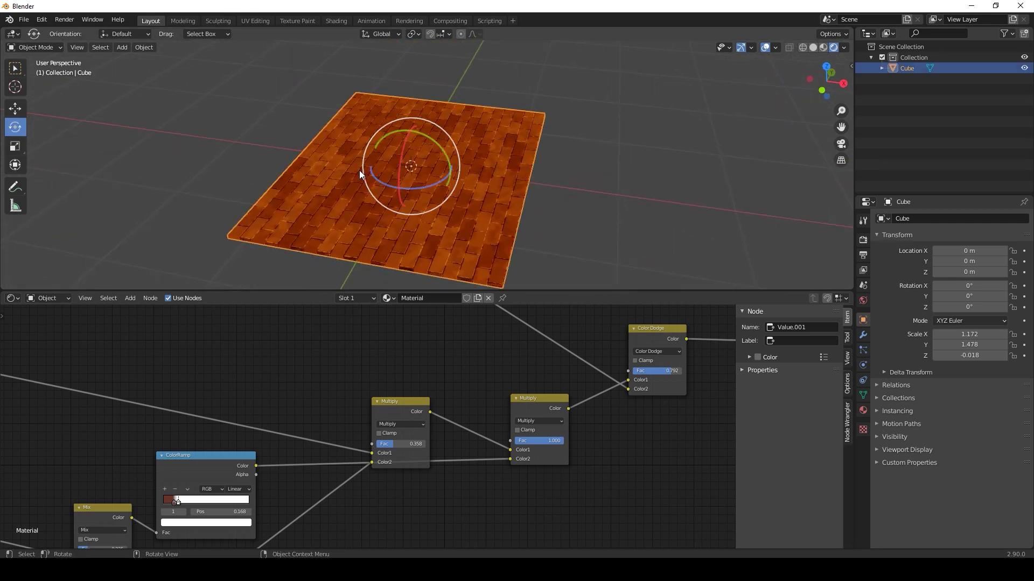
drag(418, 134, 443, 157)
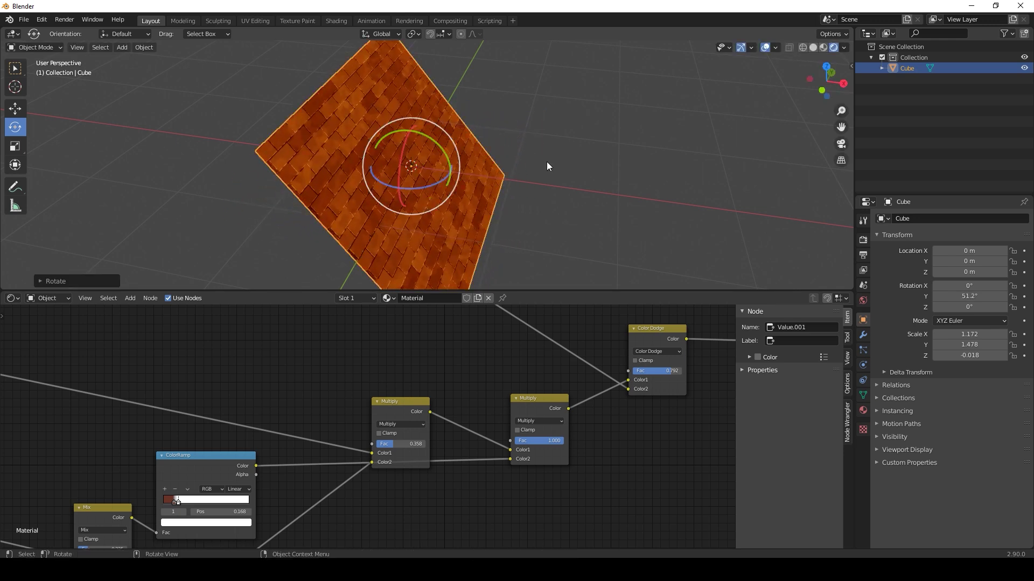
click(547, 162)
middle_drag(547, 162, 455, 166)
Move the Emission and Material Output nodes away from the Color Dodge node to make room between them
scroll(631, 402, down, 5)
scroll(629, 405, down, 6)
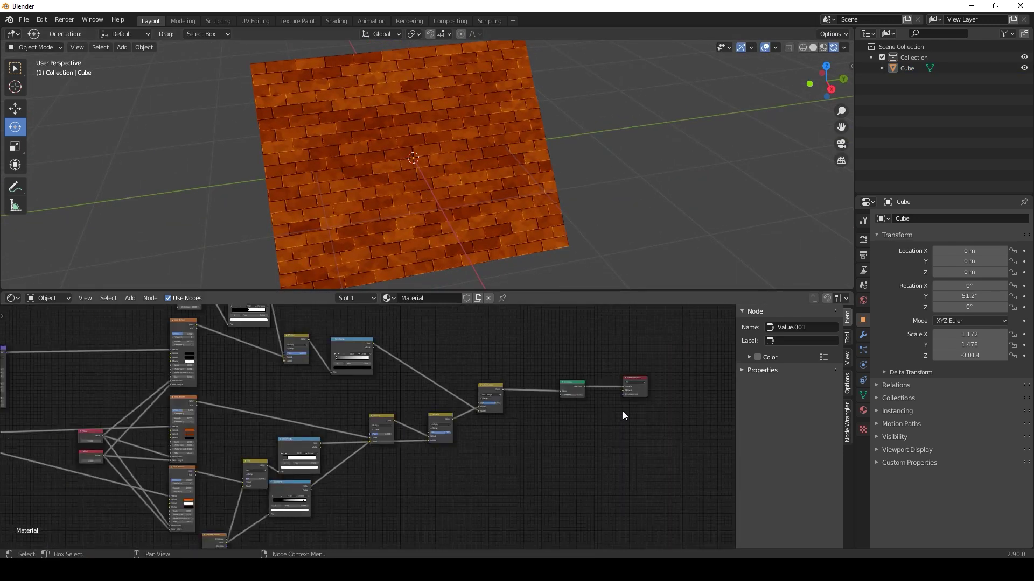
middle_drag(622, 412, 456, 464)
scroll(457, 461, up, 6)
drag(462, 384, 614, 479)
drag(443, 440, 556, 410)
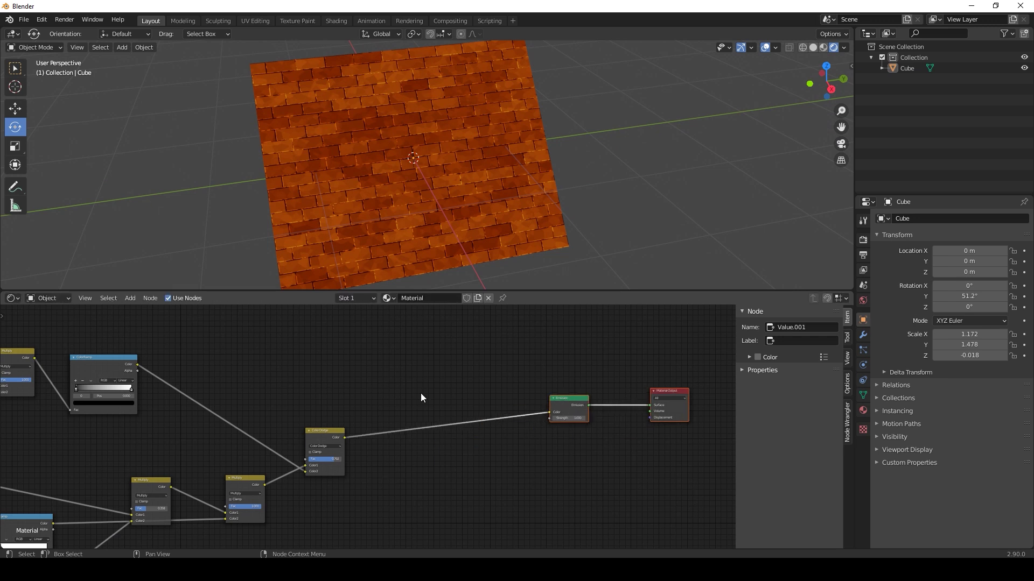
click(420, 392)
middle_drag(373, 363, 422, 424)
scroll(283, 373, down, 4)
middle_drag(311, 388, 325, 415)
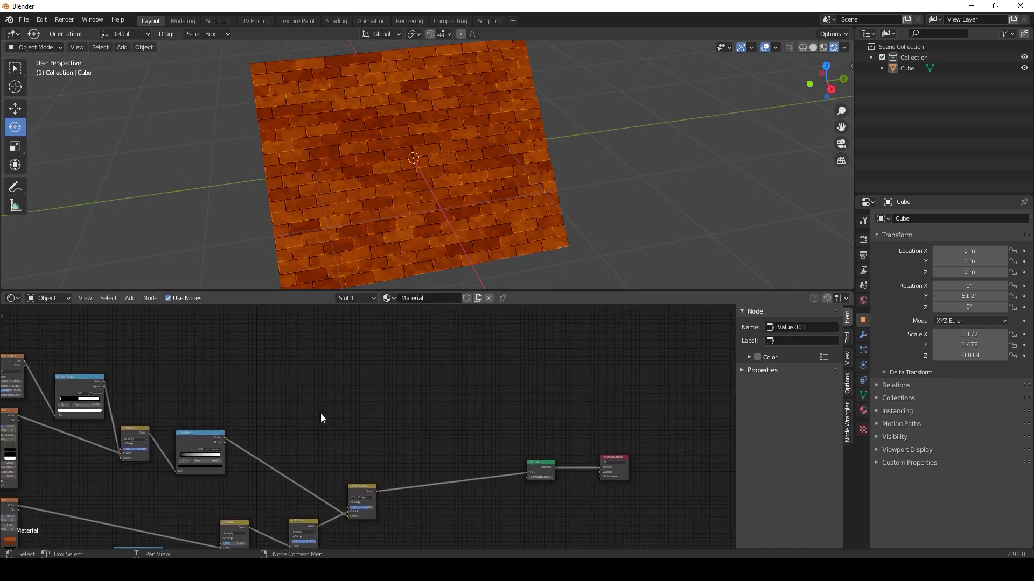
key(shift+a)
mouse_move(264, 421)
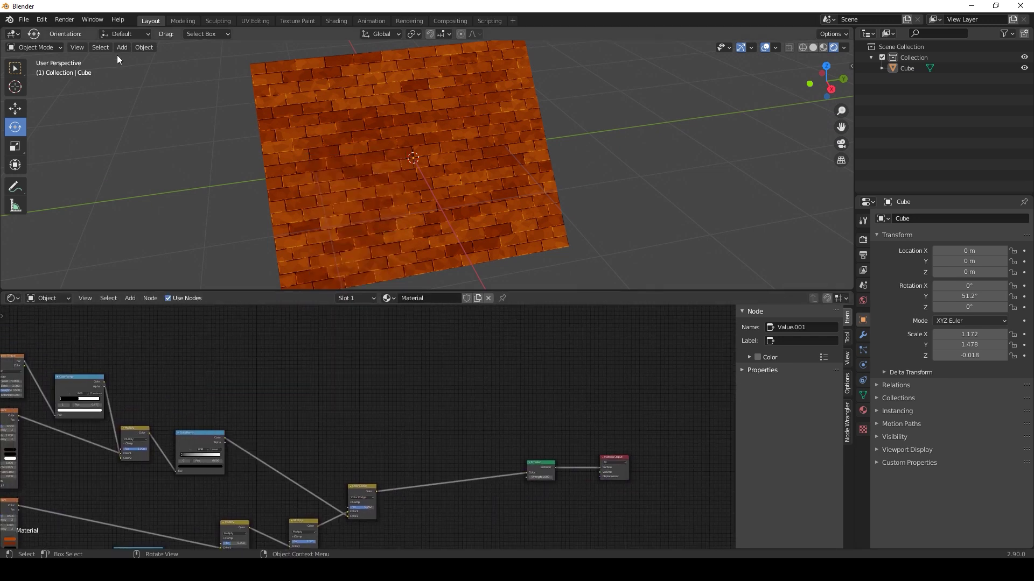
Add a cube mesh to the scene and scale it down at the centre of the floor
click(121, 48)
mouse_move(128, 56)
click(236, 73)
middle_drag(350, 188, 387, 175)
click(16, 146)
drag(434, 121, 412, 151)
click(21, 106)
Select the floor and add a Diffuse BSDF node above the Color Dodge node in its material
click(303, 231)
middle_drag(328, 443, 300, 415)
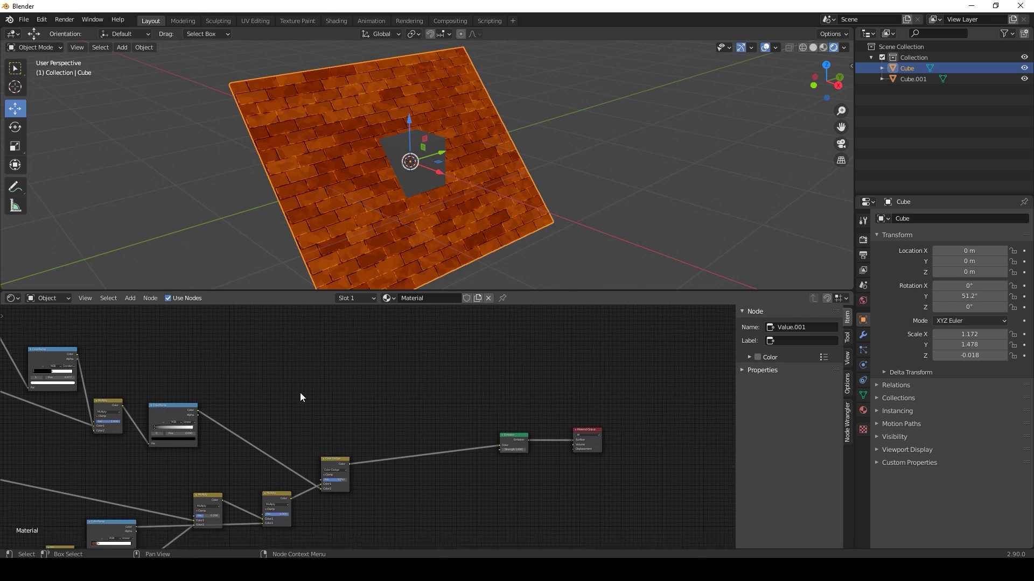
key(shift+a)
mouse_move(291, 384)
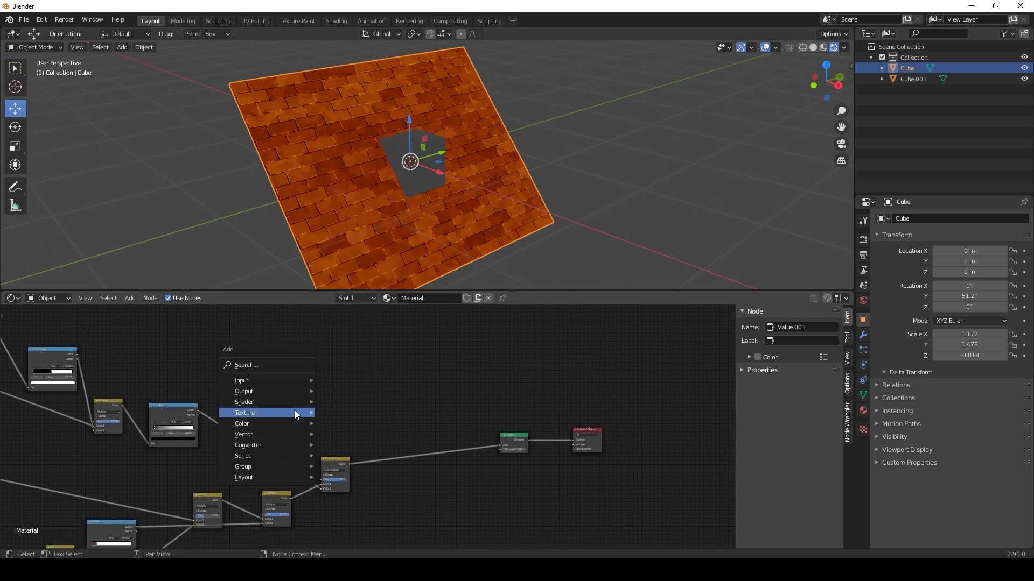
mouse_move(282, 403)
click(358, 236)
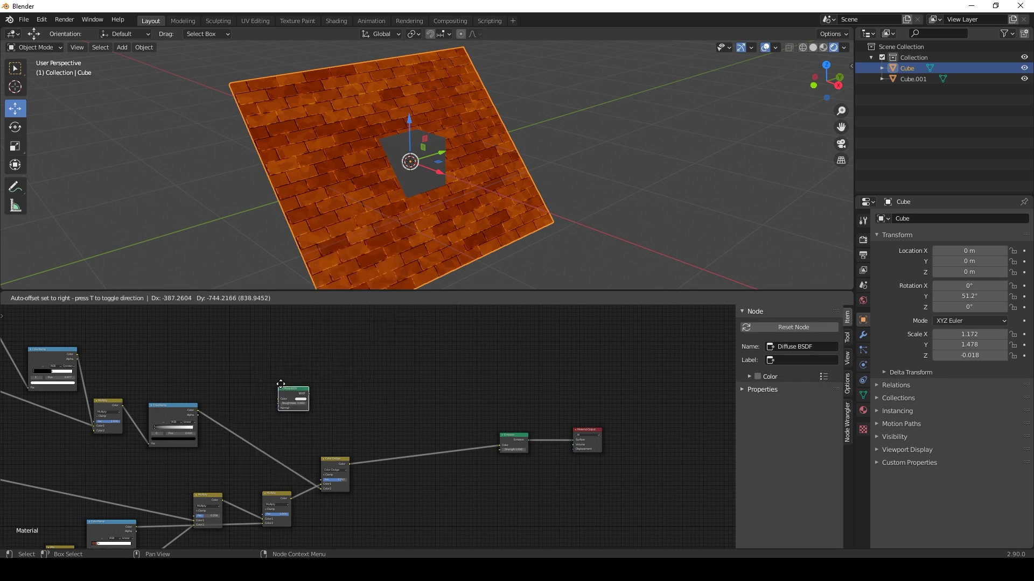
click(359, 404)
Add a ColorRamp node beside the Diffuse BSDF node
key(shift+a)
mouse_move(356, 410)
mouse_move(348, 445)
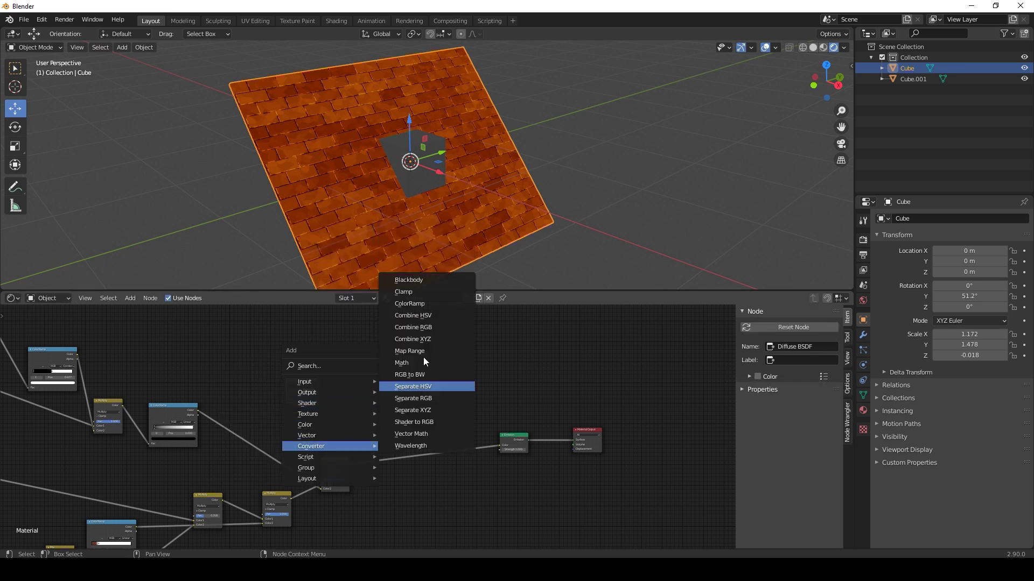
click(415, 302)
click(343, 387)
middle_drag(352, 388, 389, 363)
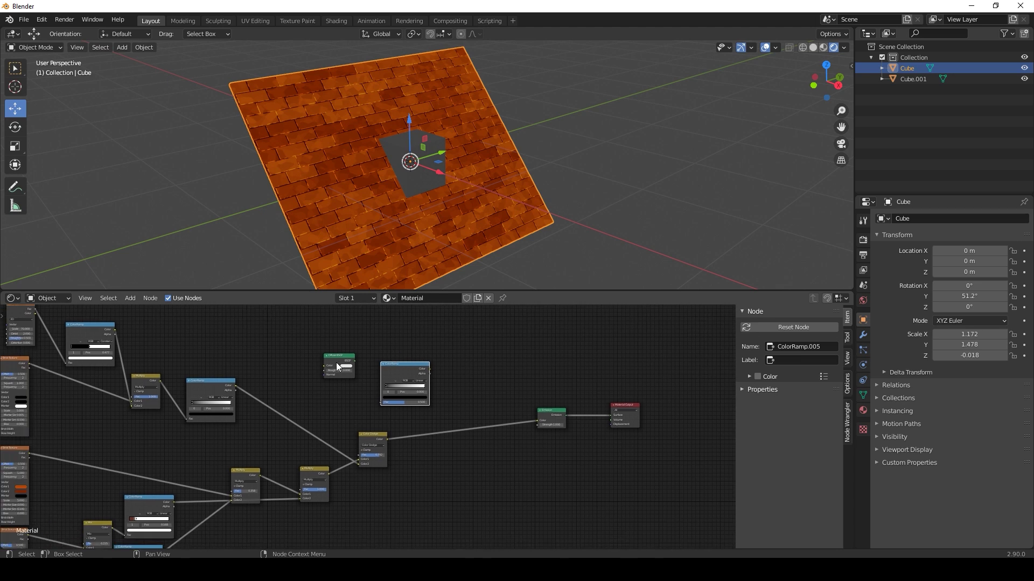
Add a Shader to RGB node and link the Diffuse BSDF through it to the new ColorRamp's Fac input
drag(336, 363, 381, 402)
key(shift+a)
mouse_move(316, 399)
click(359, 373)
click(322, 367)
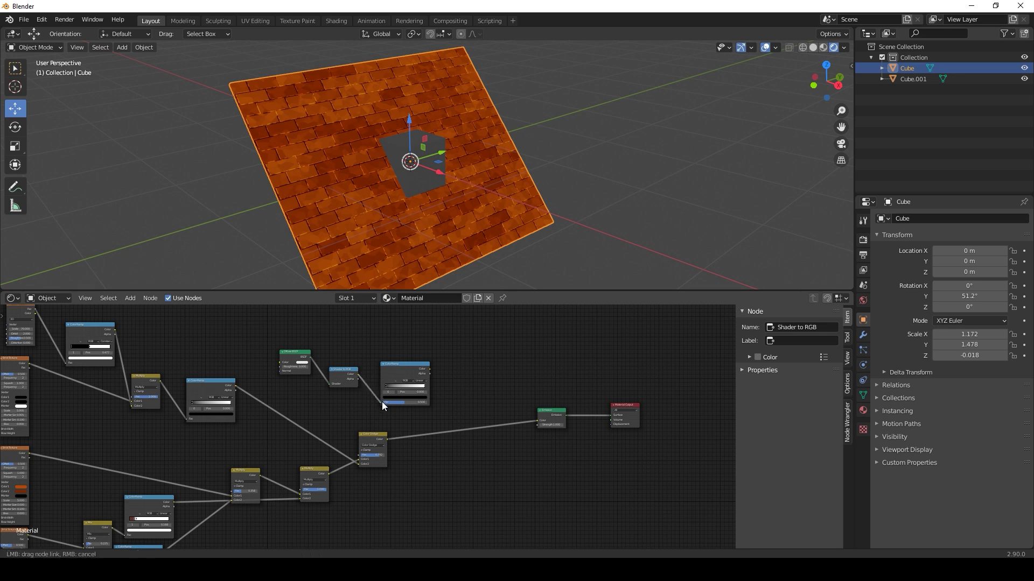
Insert a MixRGB node between Color Dodge and Emission and connect the new ColorRamp's color to its Color2 input
key(shift+a)
mouse_move(477, 415)
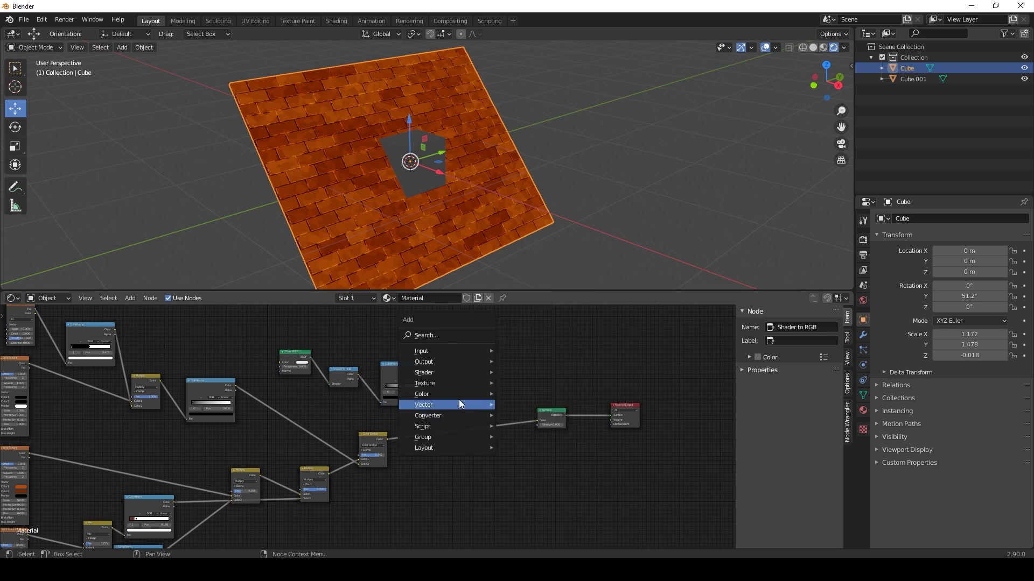
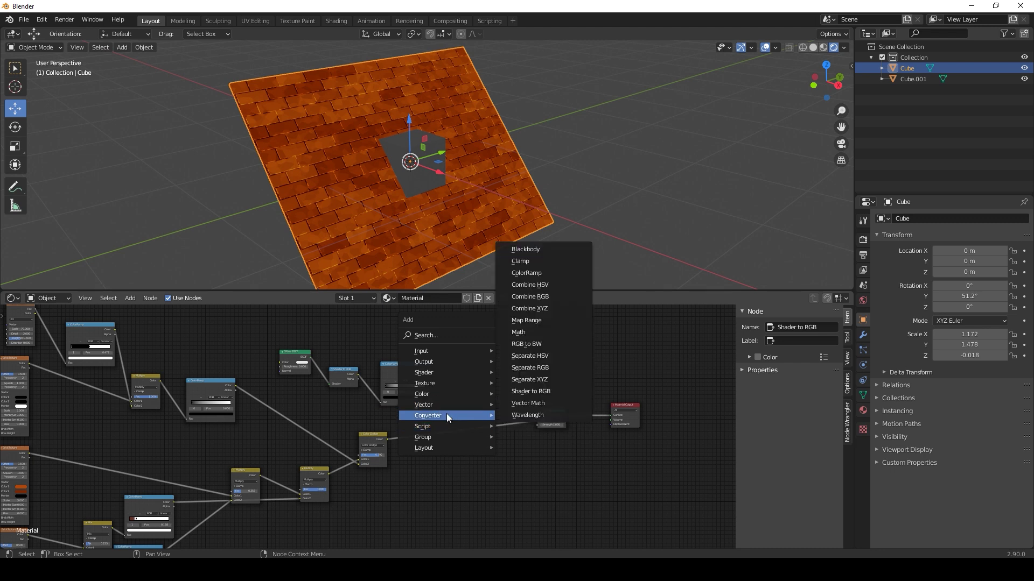
mouse_move(444, 393)
click(524, 453)
click(453, 399)
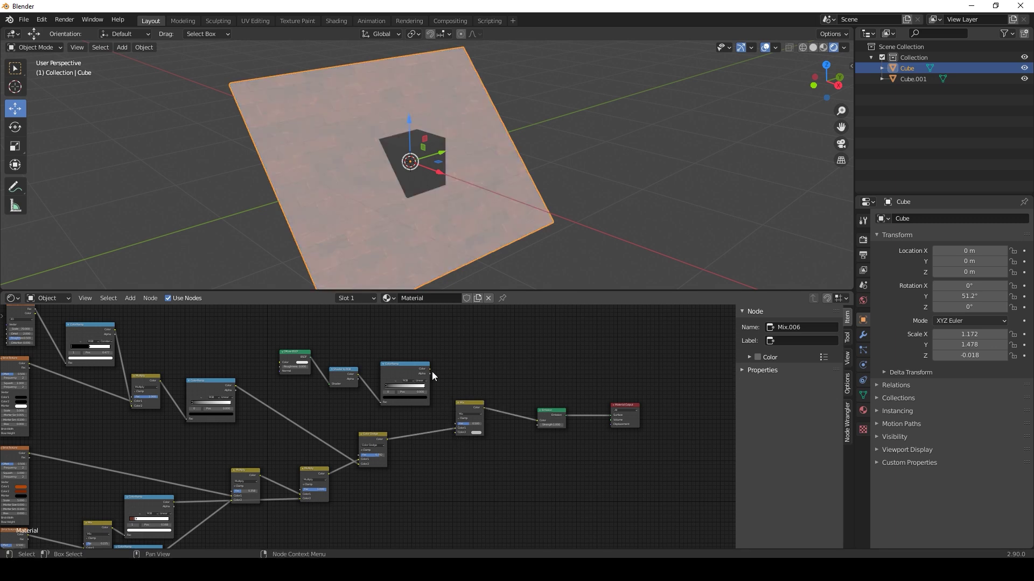
drag(432, 372, 455, 432)
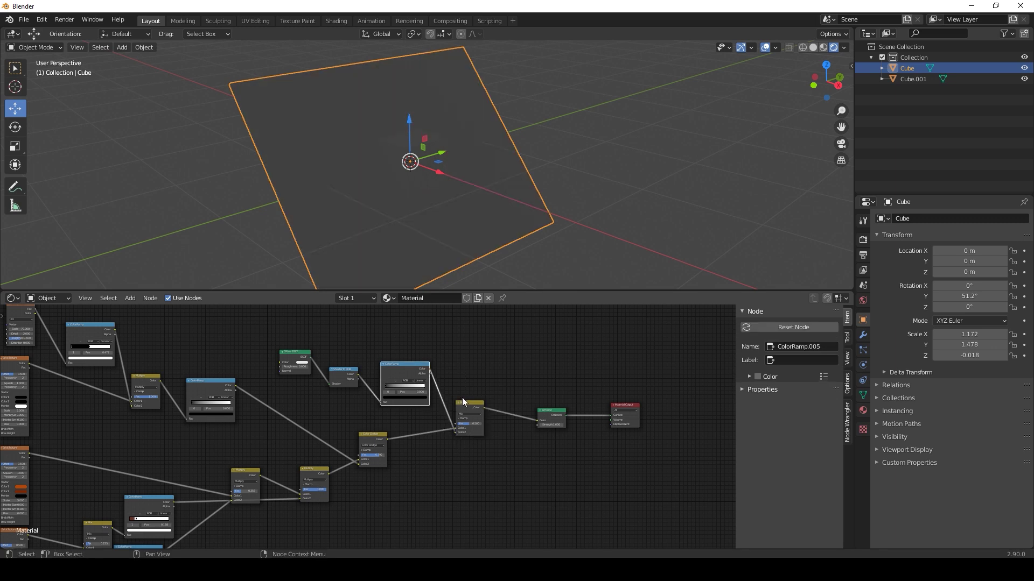
Set the new mix node to Multiply with Fac 1.000 and move the shading ColorRamp's white stop to about 0.627
scroll(462, 397, up, 2)
middle_drag(475, 372, 439, 386)
scroll(448, 389, up, 2)
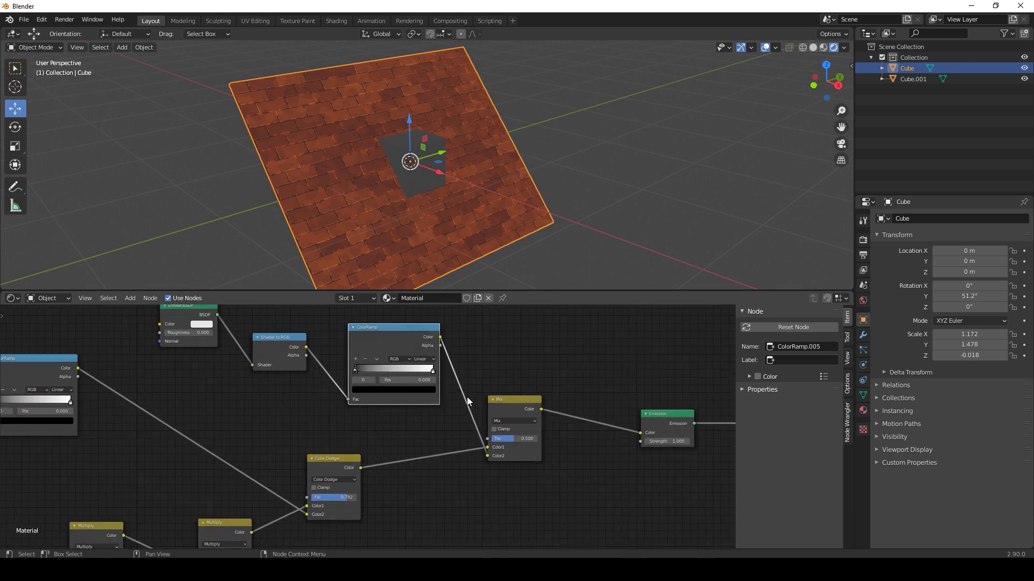
click(511, 420)
click(514, 391)
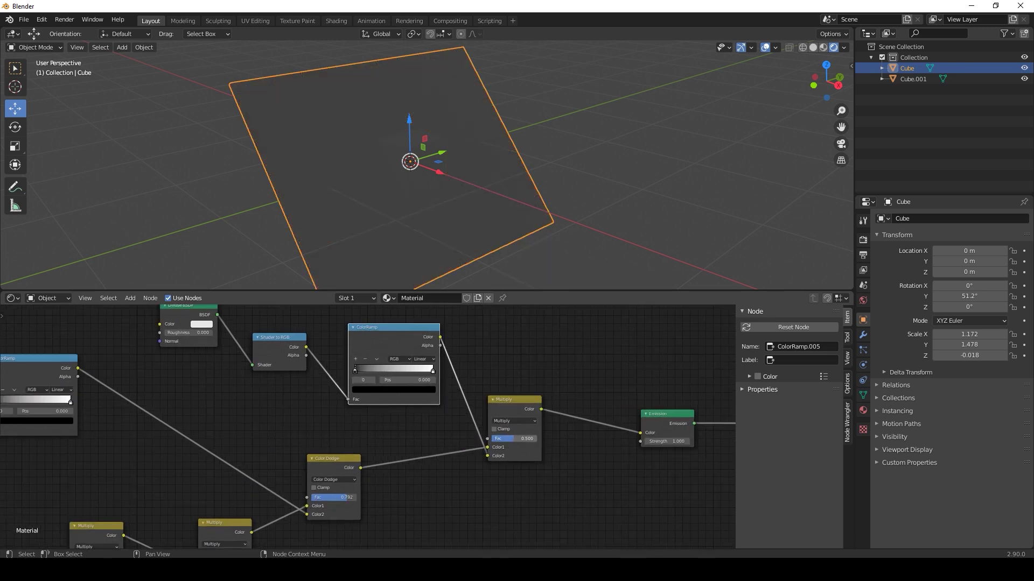
drag(501, 439, 523, 440)
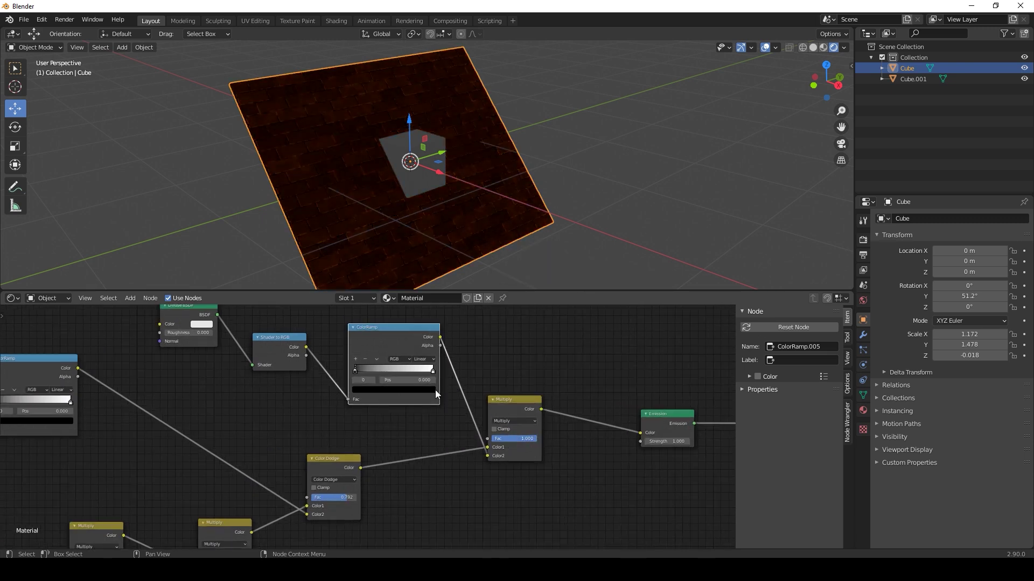
drag(420, 369, 403, 370)
Add a Sun light to the scene
click(119, 51)
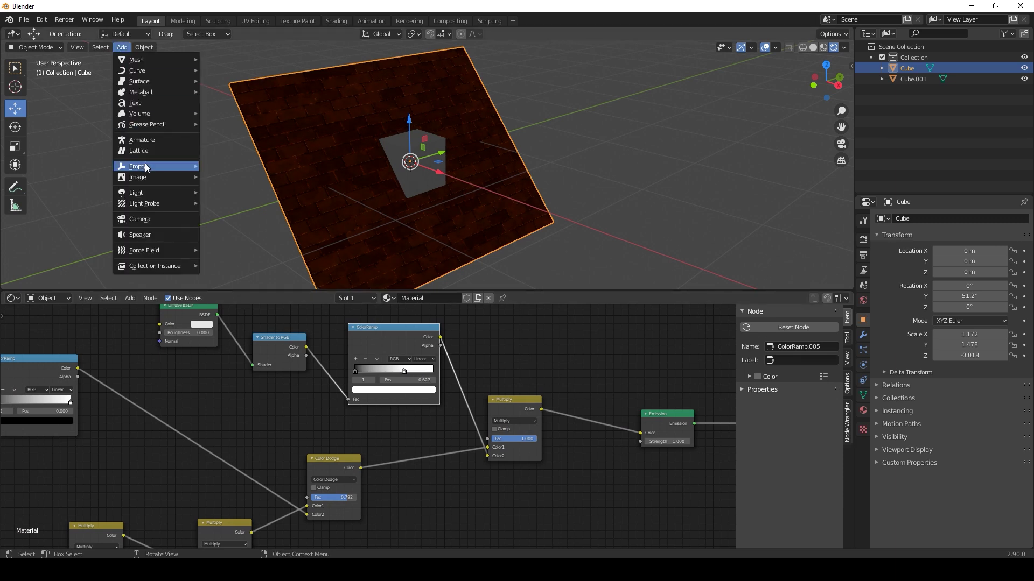
mouse_move(156, 192)
click(233, 205)
scroll(460, 185, down, 3)
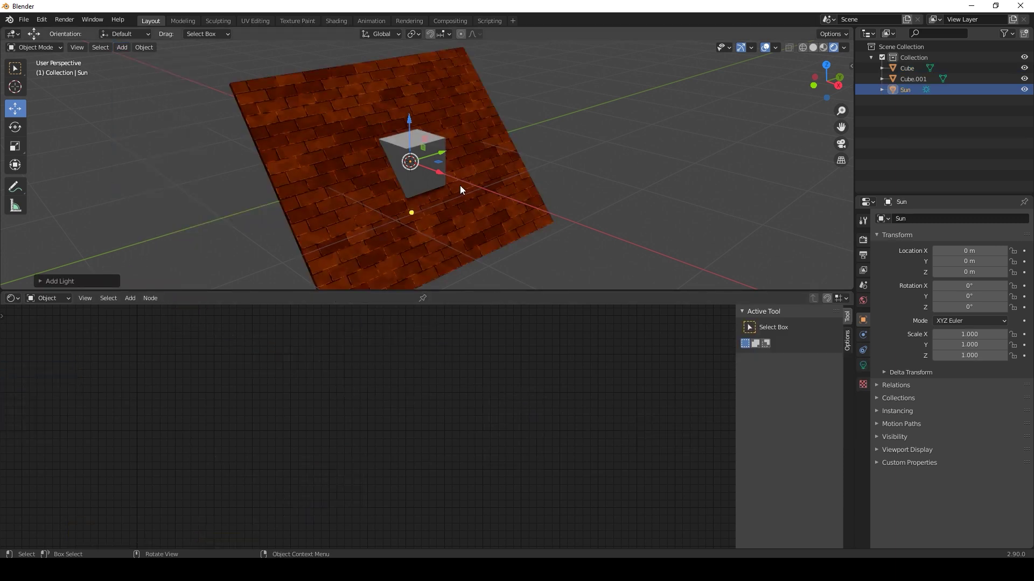
Rotate the Sun light to about X -59.6°, Y 16.1°, Z -25.4° so the cube casts a shadow on the floor
drag(431, 132, 445, 106)
click(567, 131)
scroll(502, 183, up, 6)
middle_drag(502, 183, 468, 185)
scroll(485, 170, down, 3)
drag(315, 161, 322, 170)
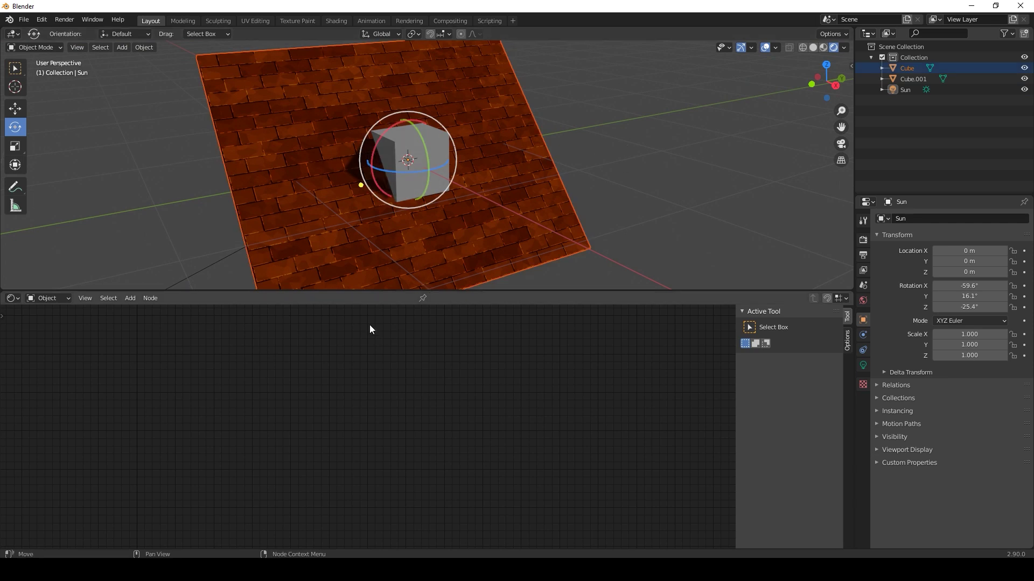
Select the floor and sharpen its shading ColorRamp with the white stop at about 0.209 and the black stop just before it
scroll(370, 323, down, 1)
click(638, 217)
click(409, 237)
scroll(393, 396, up, 3)
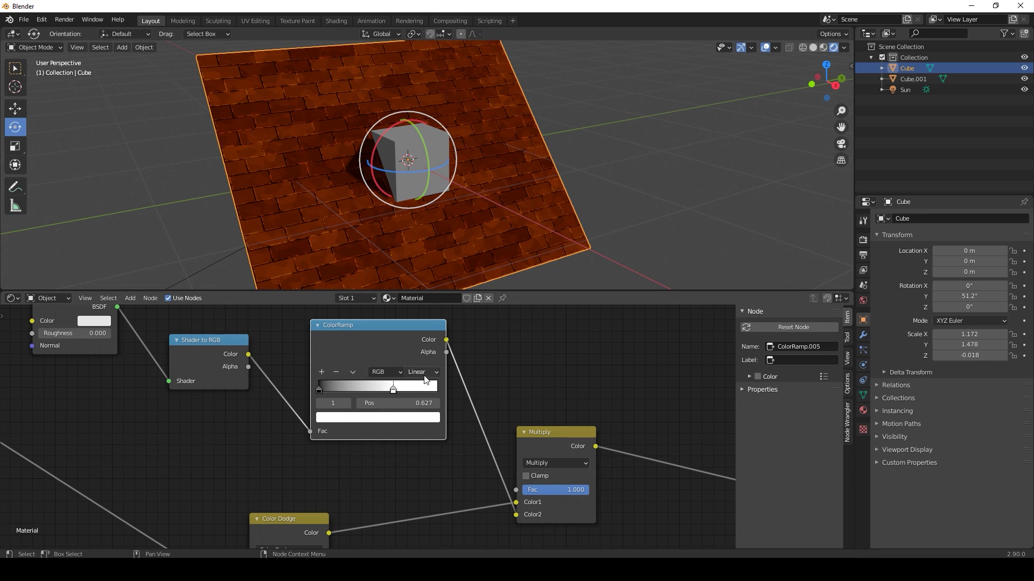
drag(393, 392, 343, 391)
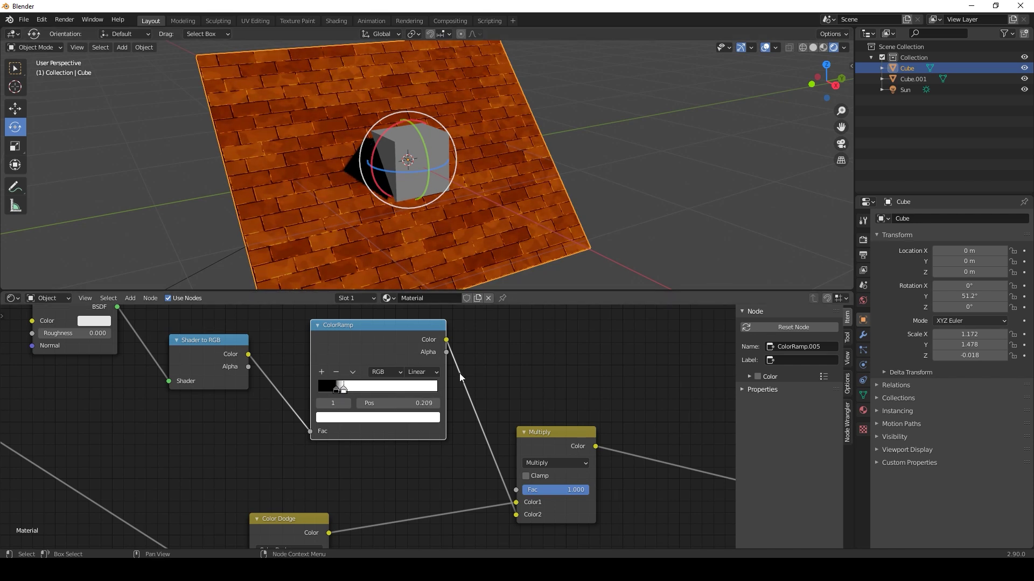
Set the shading ColorRamp's interpolation to Constant with the white stop at about 0.182, and deselect the floor
click(429, 373)
click(436, 436)
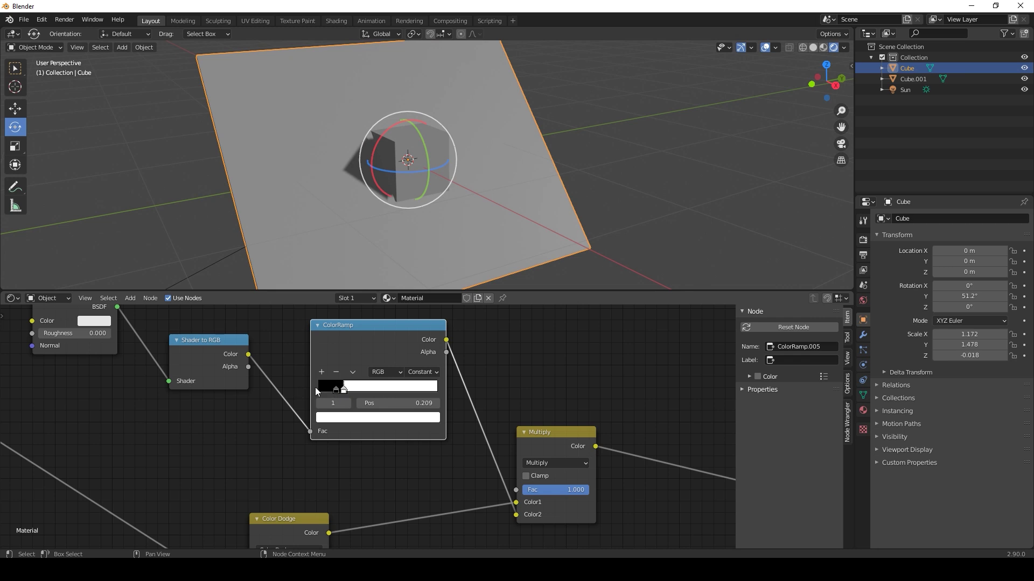
drag(346, 387, 342, 387)
click(675, 158)
scroll(582, 142, down, 2)
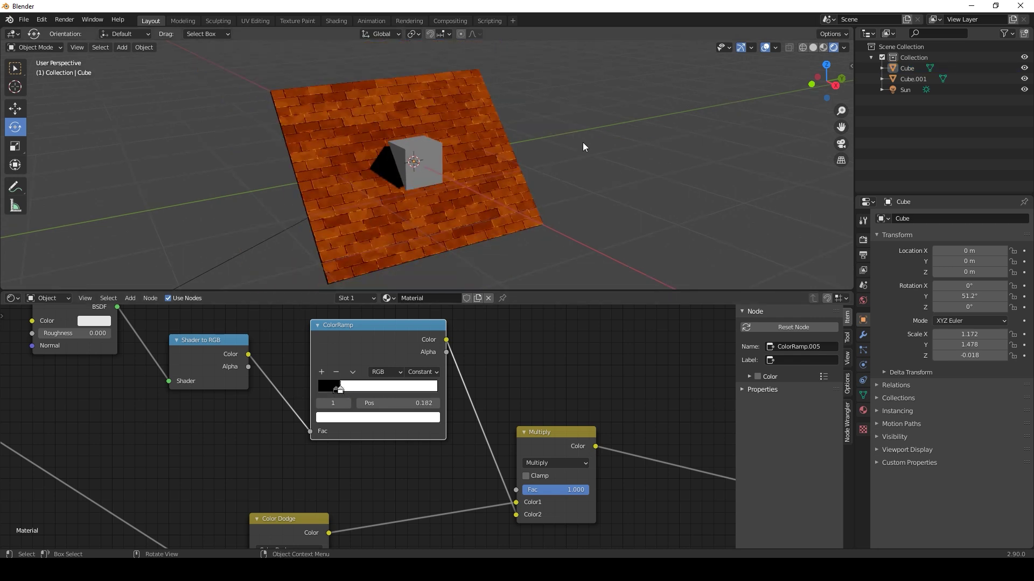
mouse_move(419, 171)
middle_down()
mouse_move(510, 176)
mouse_move(413, 185)
middle_up()
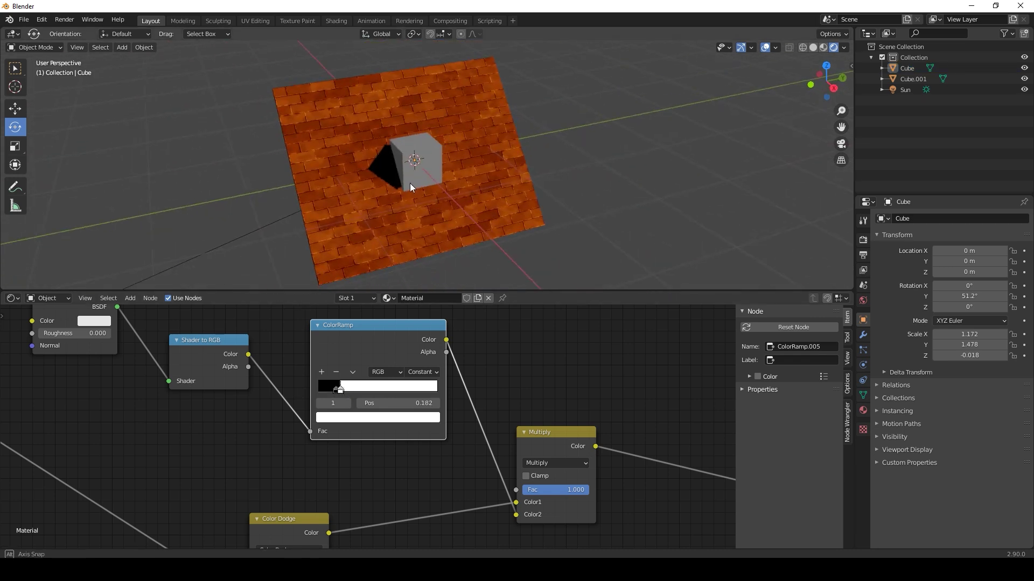
Lower the shadow Multiply node's factor to about 0.733 and move the Emission and Material Output nodes farther away to make room
drag(580, 491, 534, 491)
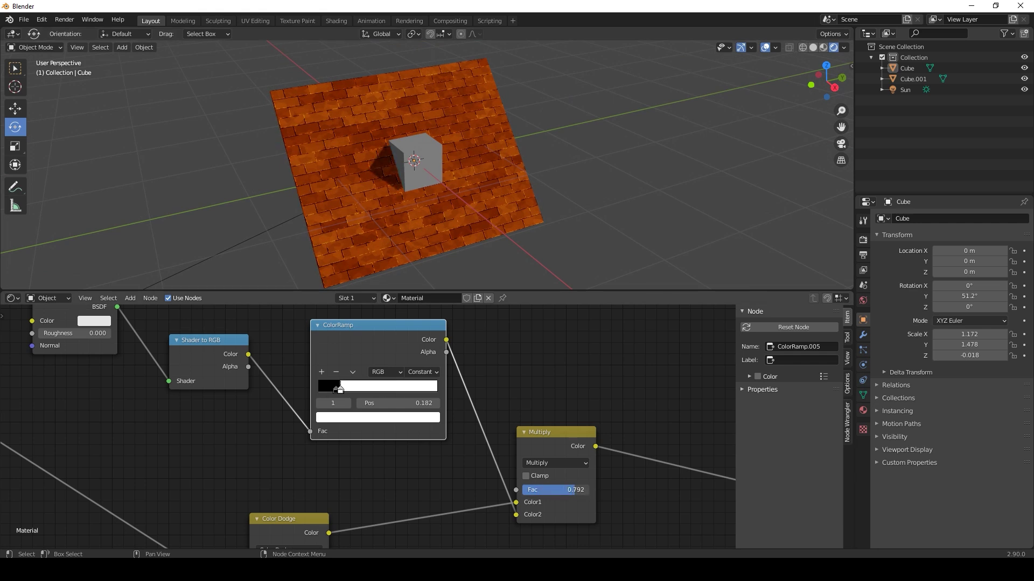
middle_drag(510, 245, 468, 221)
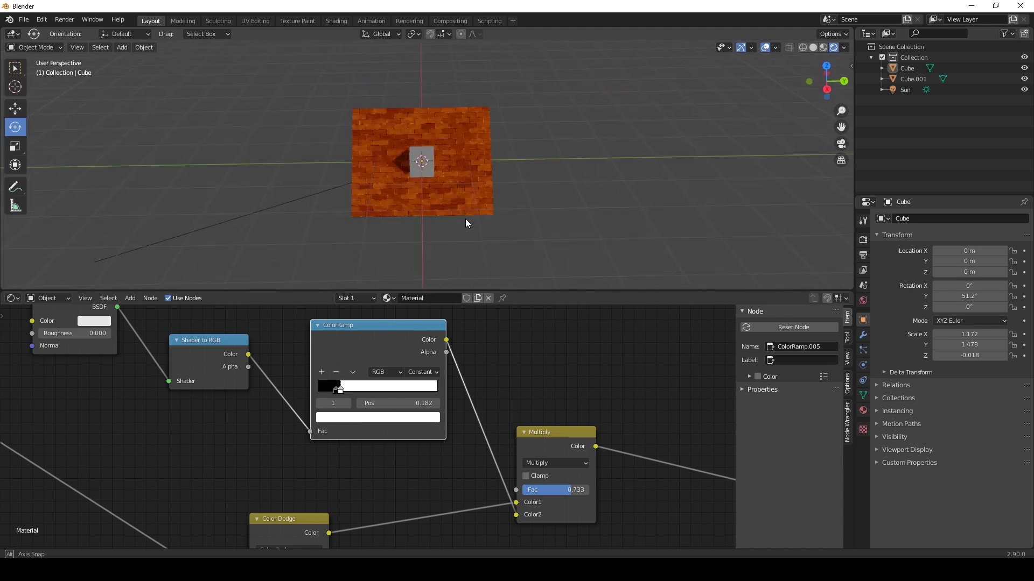
scroll(609, 439, down, 3)
middle_drag(565, 428, 457, 427)
drag(452, 378, 645, 515)
drag(444, 456, 553, 422)
click(419, 393)
scroll(419, 388, up, 2)
middle_drag(418, 386, 438, 449)
scroll(391, 400, down, 1)
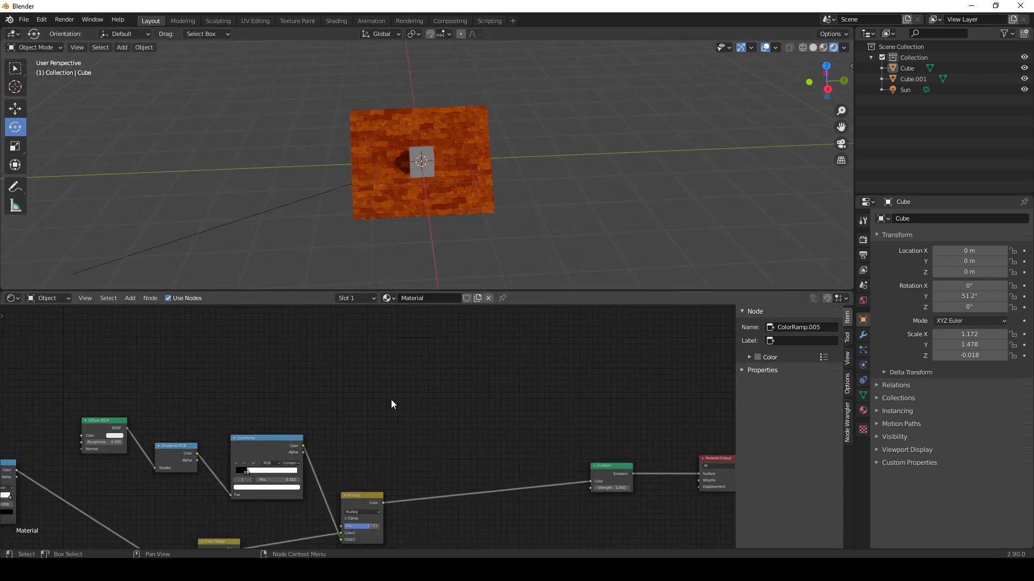
Add a Gradient Texture node above the shading ColorRamp
key(shift+a)
mouse_move(266, 351)
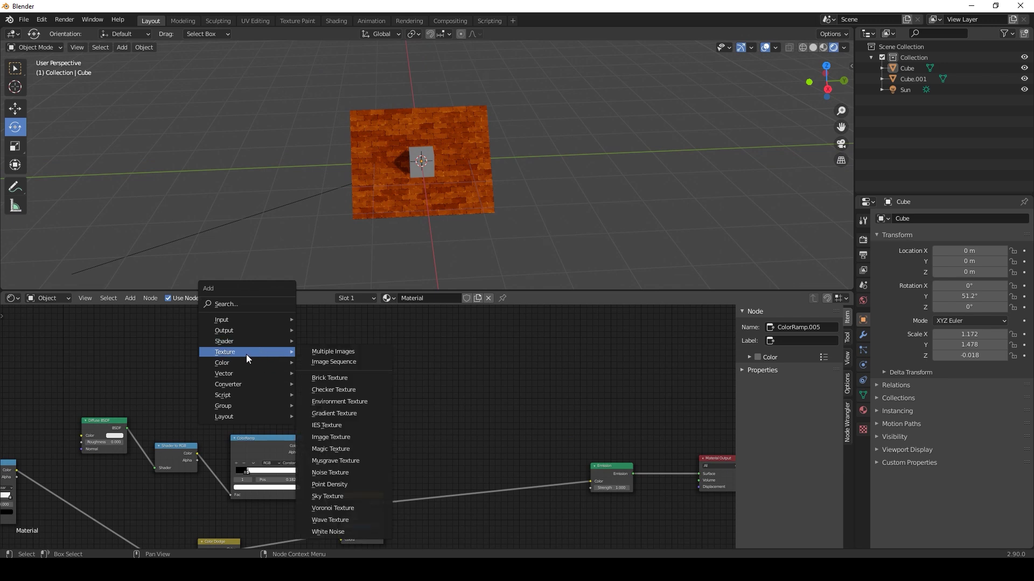
click(339, 415)
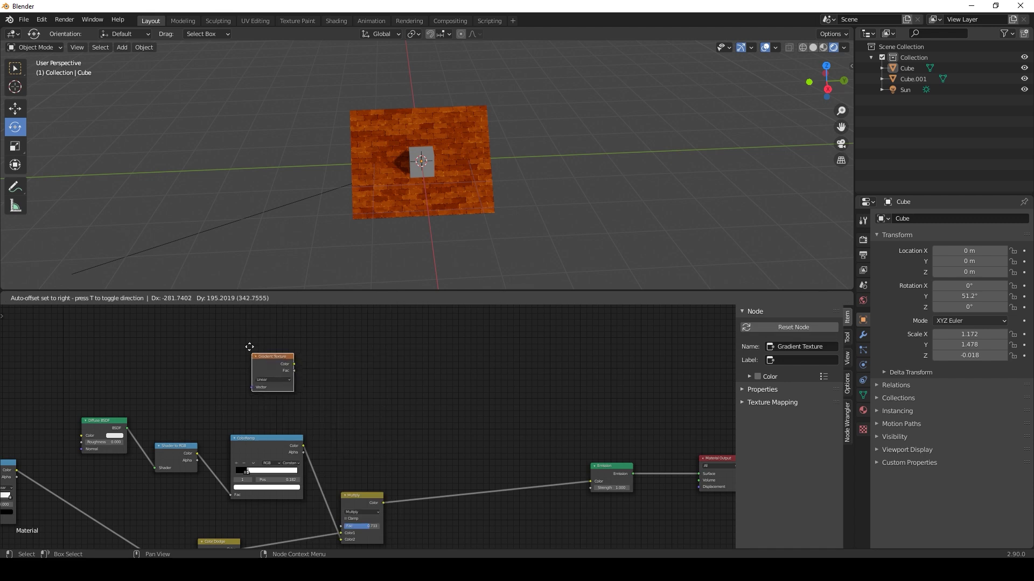
click(248, 344)
Insert a MixRGB node between the shadow Multiply and Emission nodes and feed the Gradient Texture's color into its Color2
key(shift+a)
mouse_move(408, 438)
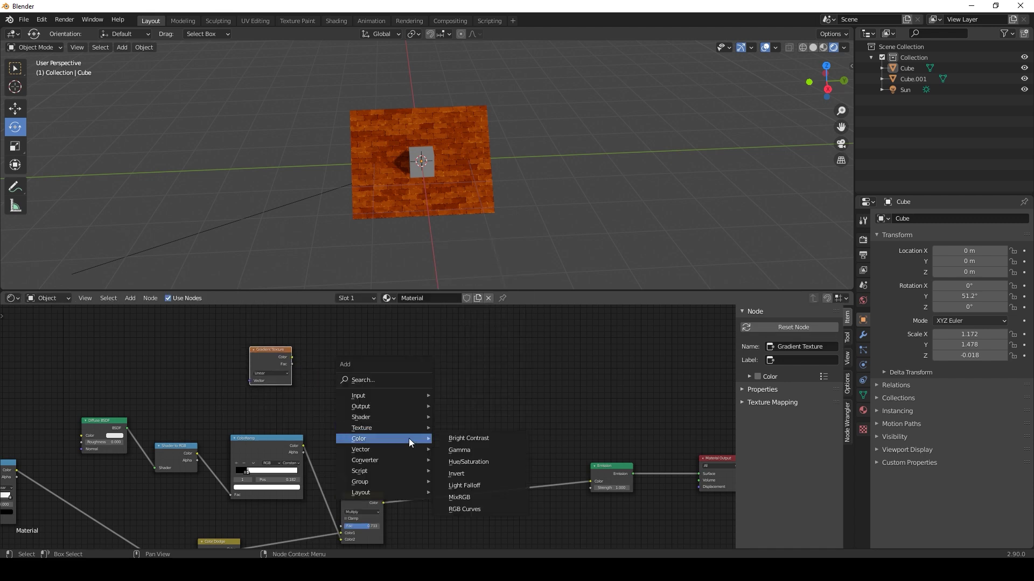
click(492, 493)
click(468, 440)
drag(294, 362, 459, 485)
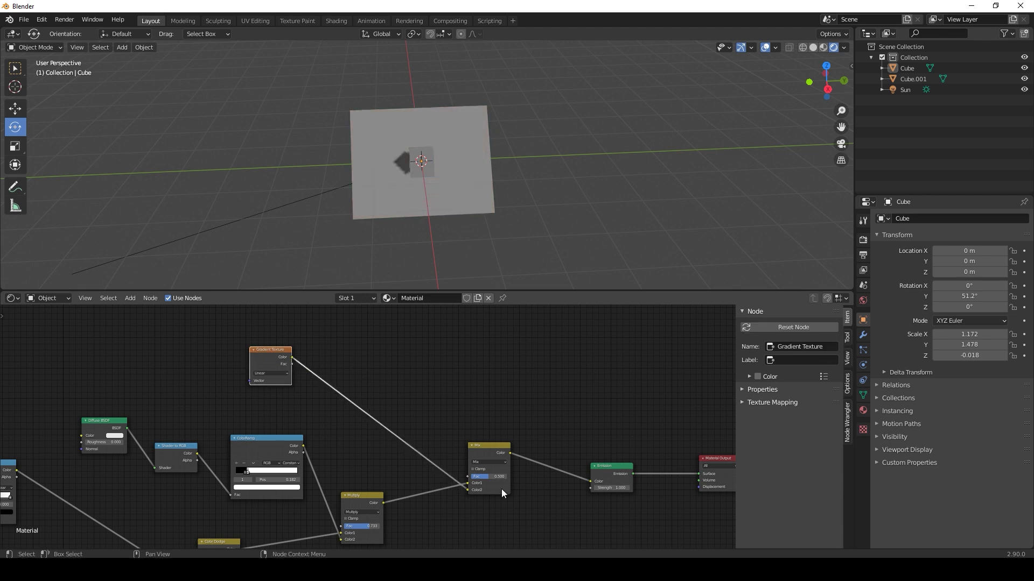
Set the new mix node's blending mode to Soft Light with a factor of about 0.708
scroll(519, 467, up, 3)
click(576, 488)
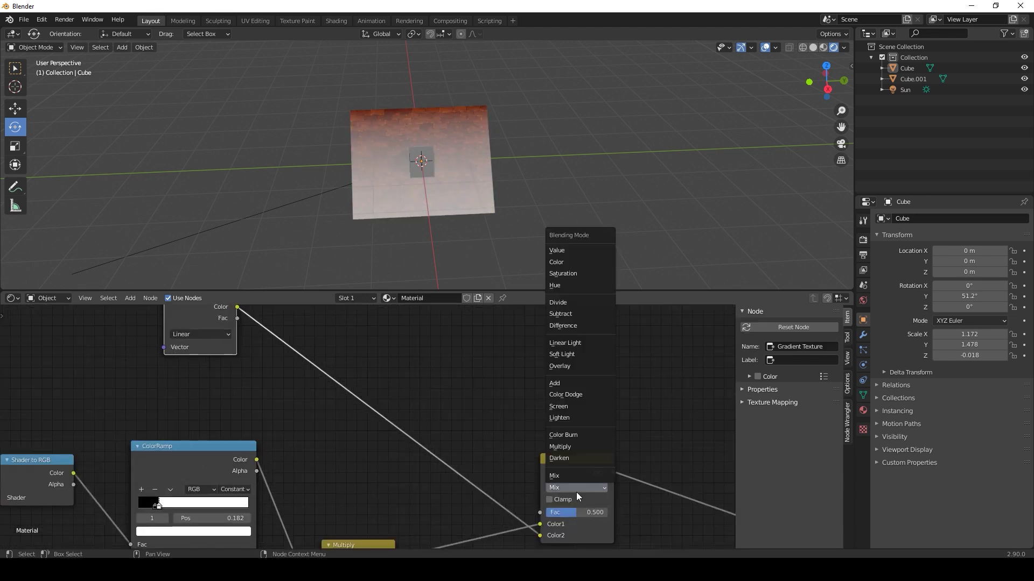
click(576, 357)
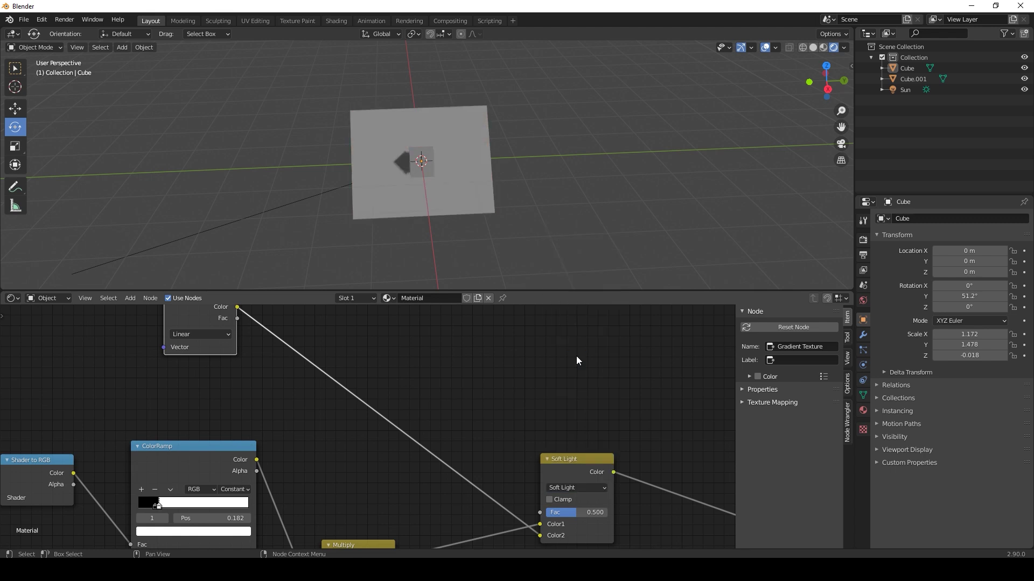
middle_drag(403, 257, 485, 206)
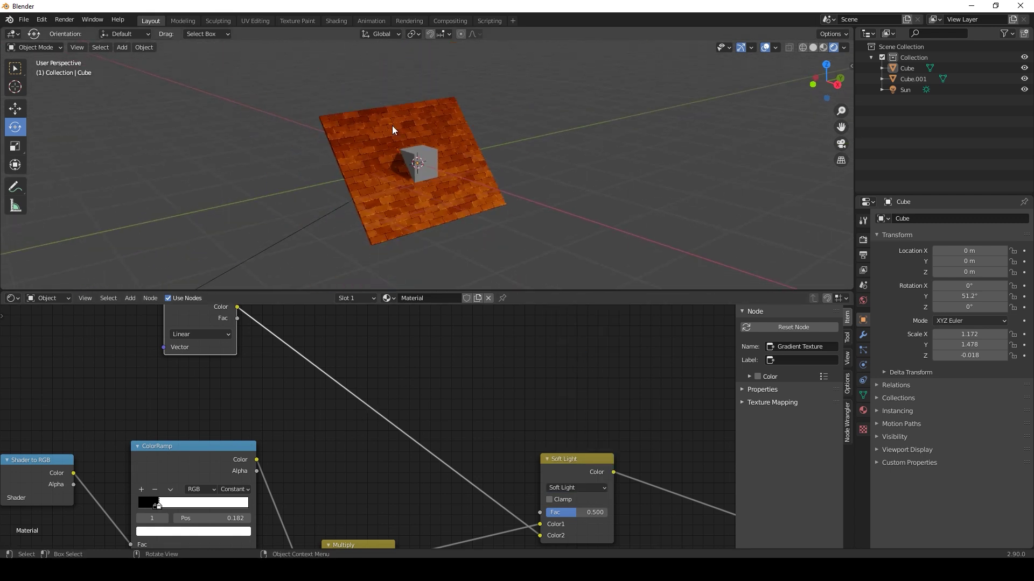
middle_drag(518, 467, 502, 448)
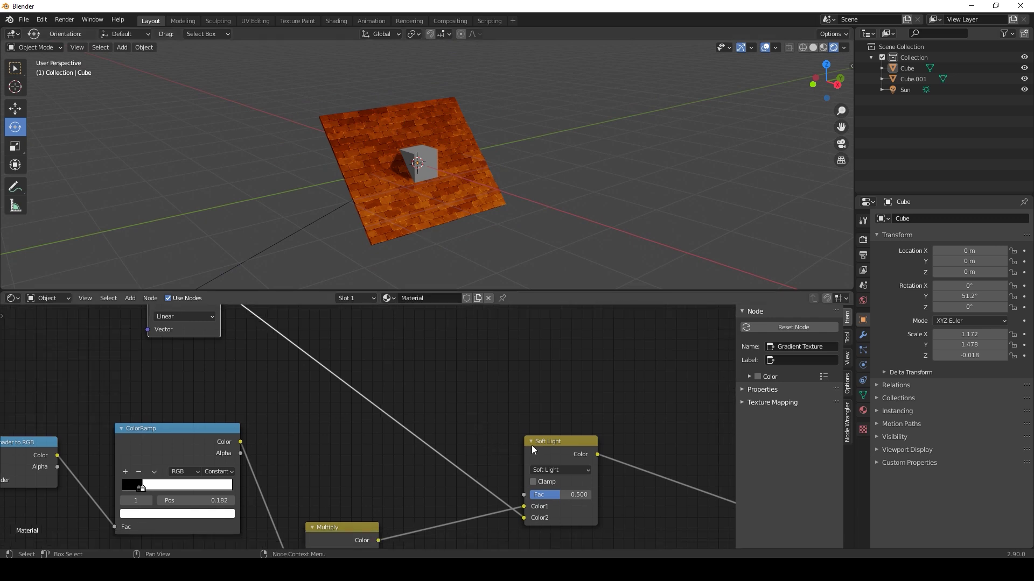
drag(552, 453, 503, 469)
mouse_move(500, 511)
mouse_down()
mouse_move(475, 510)
mouse_move(514, 510)
mouse_up()
Insert an Invert node between the Gradient Texture and the Soft Light node to flip the gradient's direction
scroll(362, 399, down, 5)
middle_drag(332, 377, 351, 403)
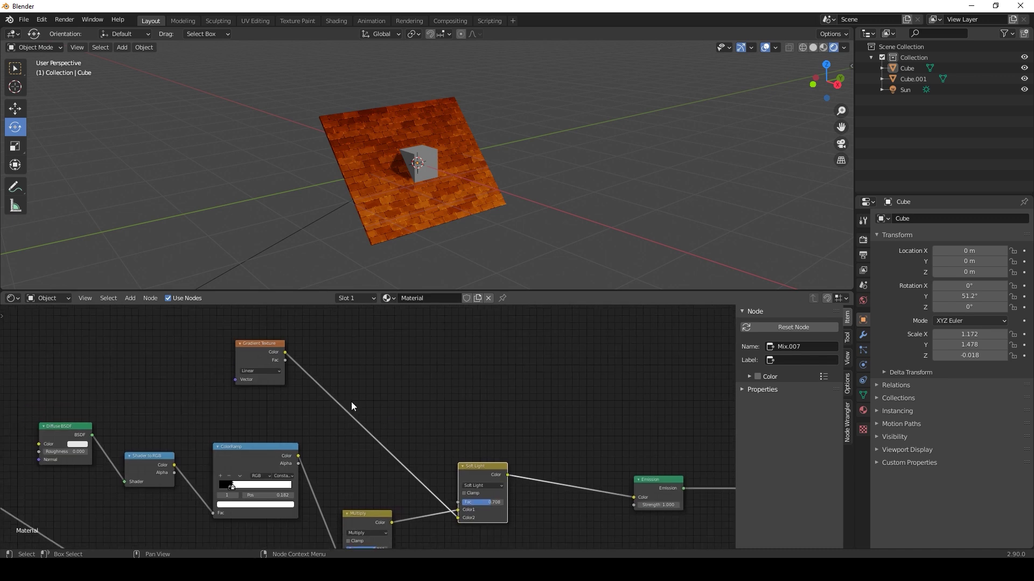
drag(256, 365, 240, 364)
key(shift+a)
mouse_move(310, 435)
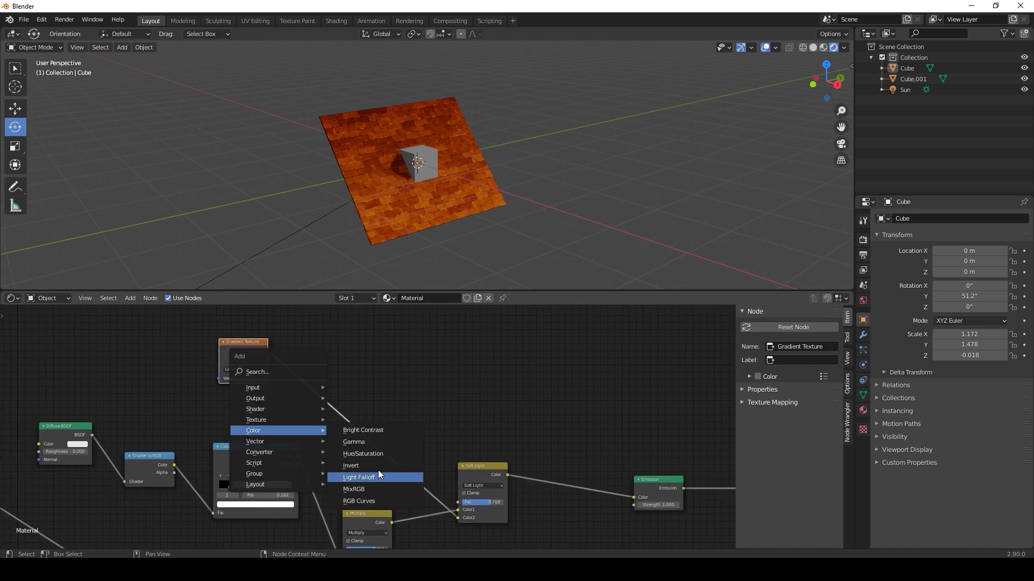
click(355, 465)
click(380, 439)
mouse_move(381, 432)
mouse_down()
mouse_move(342, 432)
mouse_move(381, 432)
mouse_up()
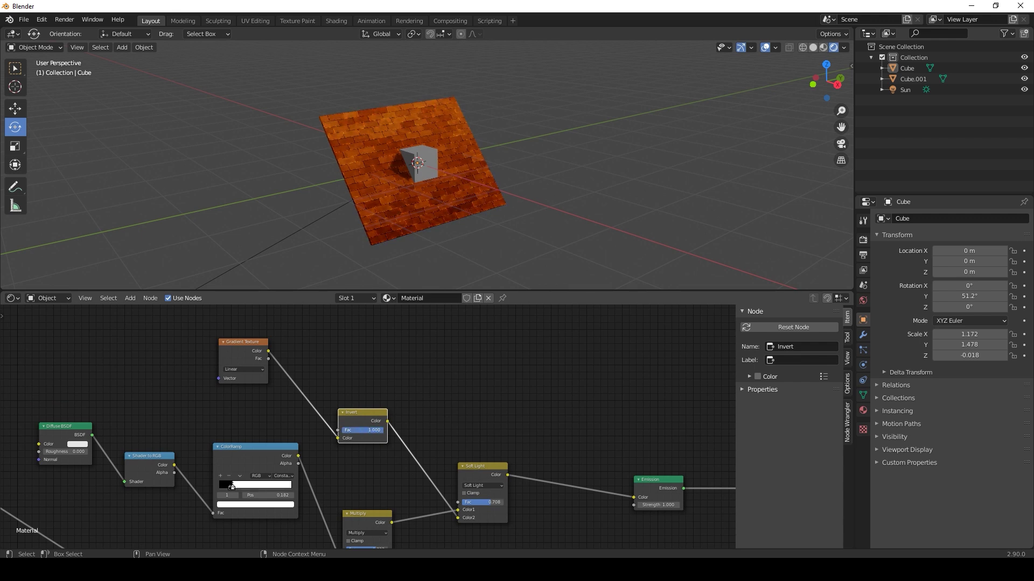
mouse_move(568, 177)
middle_down()
mouse_move(438, 188)
mouse_move(558, 185)
middle_up()
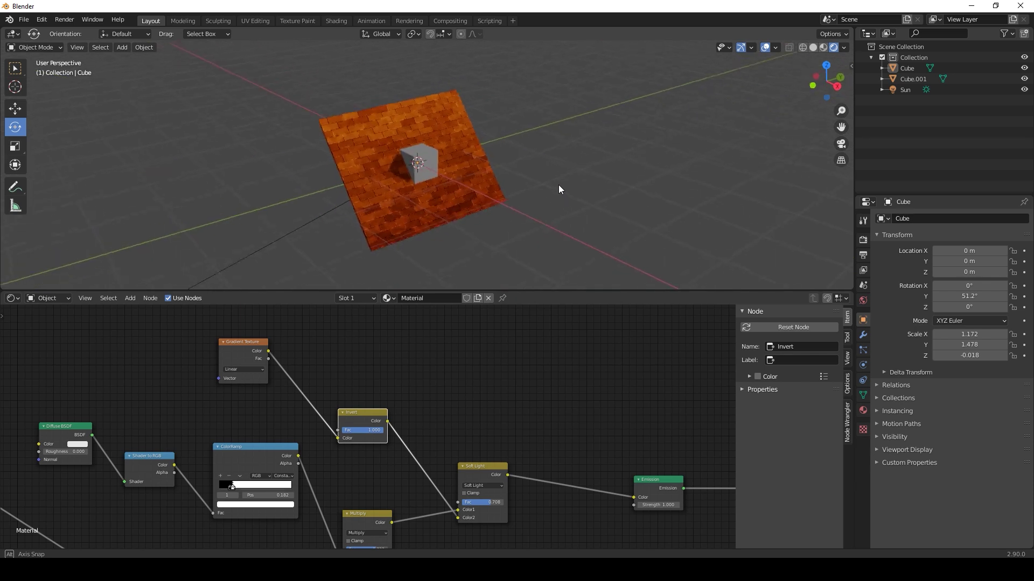
scroll(442, 219, up, 4)
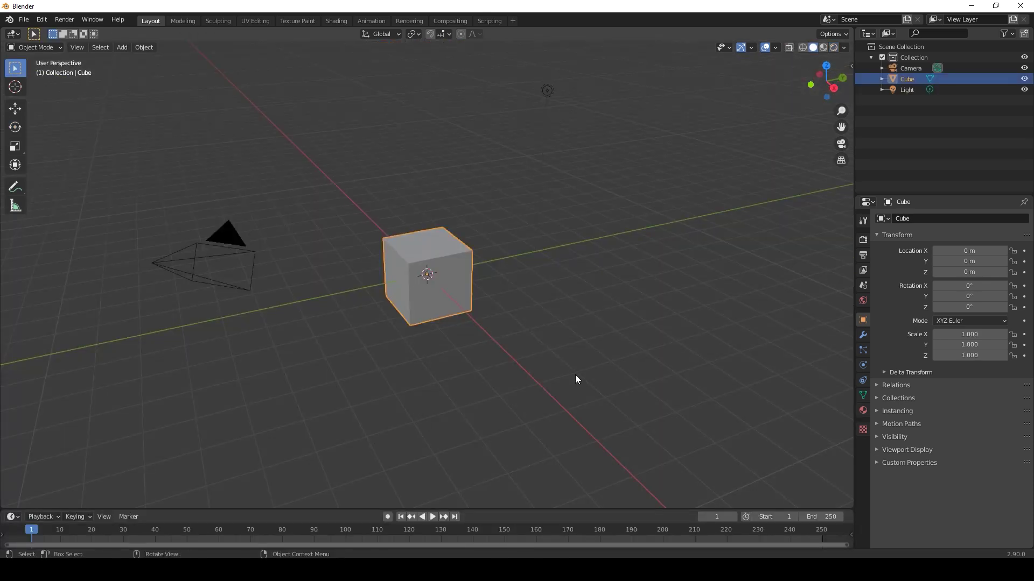
Delete the default camera and light from the new scene
middle_drag(575, 374, 556, 380)
shift+middle_drag(428, 328, 465, 334)
scroll(465, 334, down, 2)
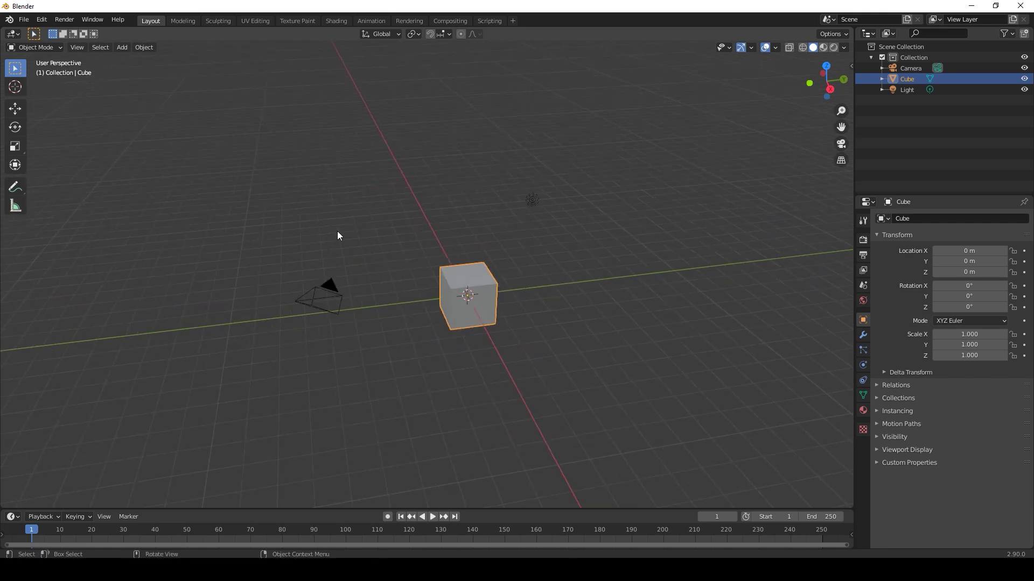
middle_drag(339, 236, 361, 214)
drag(399, 233, 400, 234)
key(Delete)
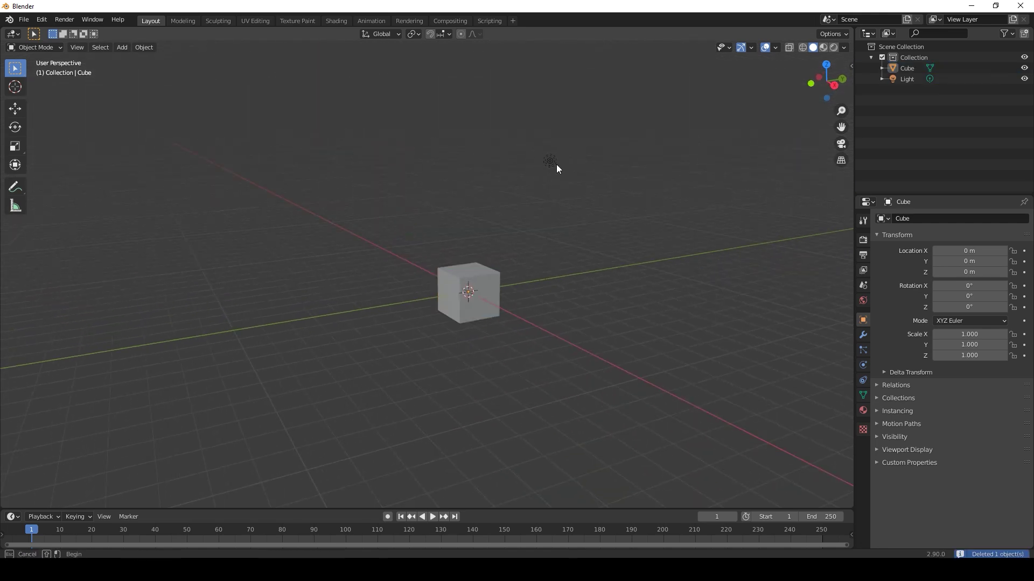
click(556, 164)
key(Delete)
Scale the cube into a tall narrow beam of about X 0.709, Y 0.526 and Z 7.477
click(496, 292)
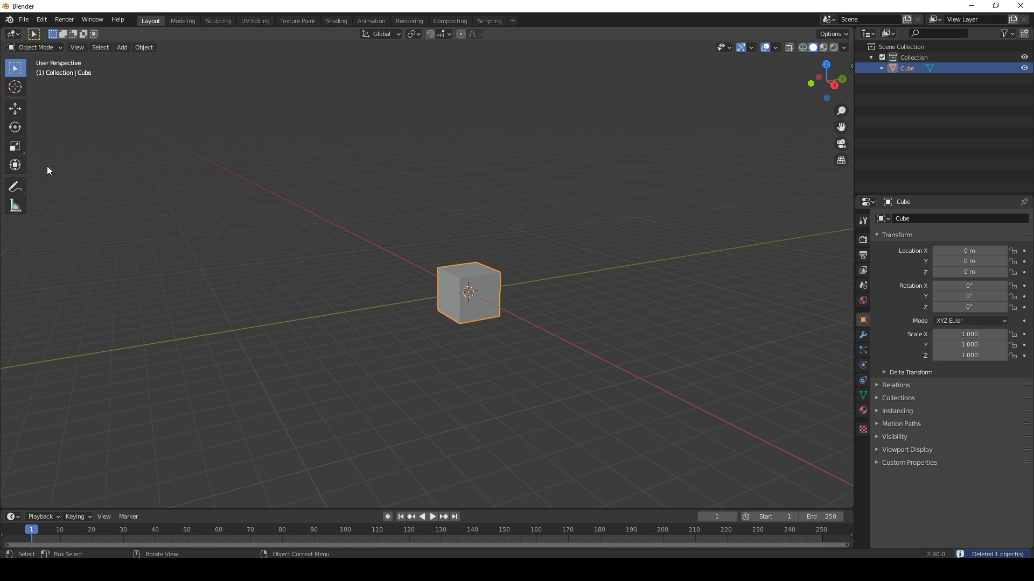
click(24, 151)
drag(468, 252, 487, 457)
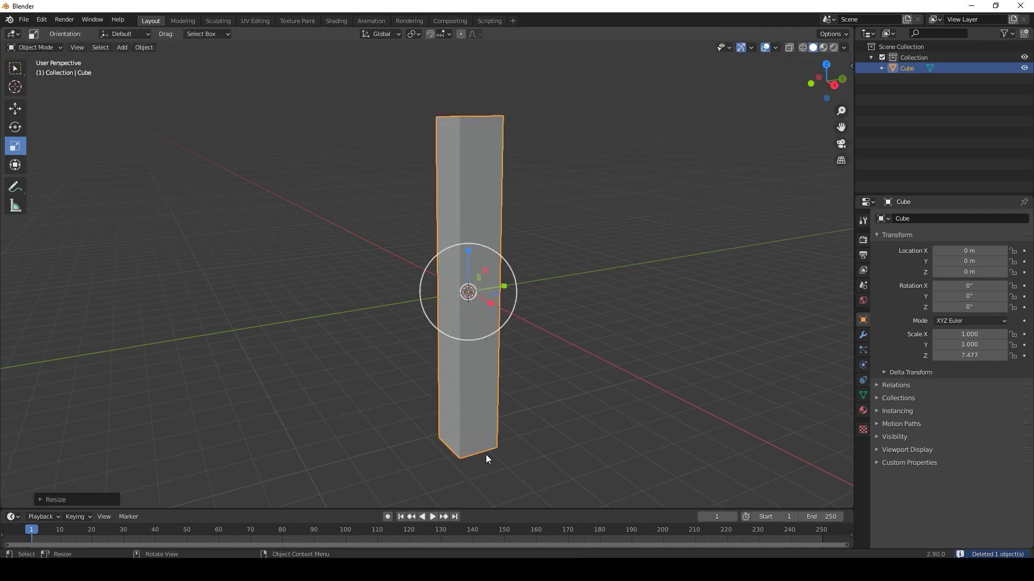
drag(506, 286, 483, 300)
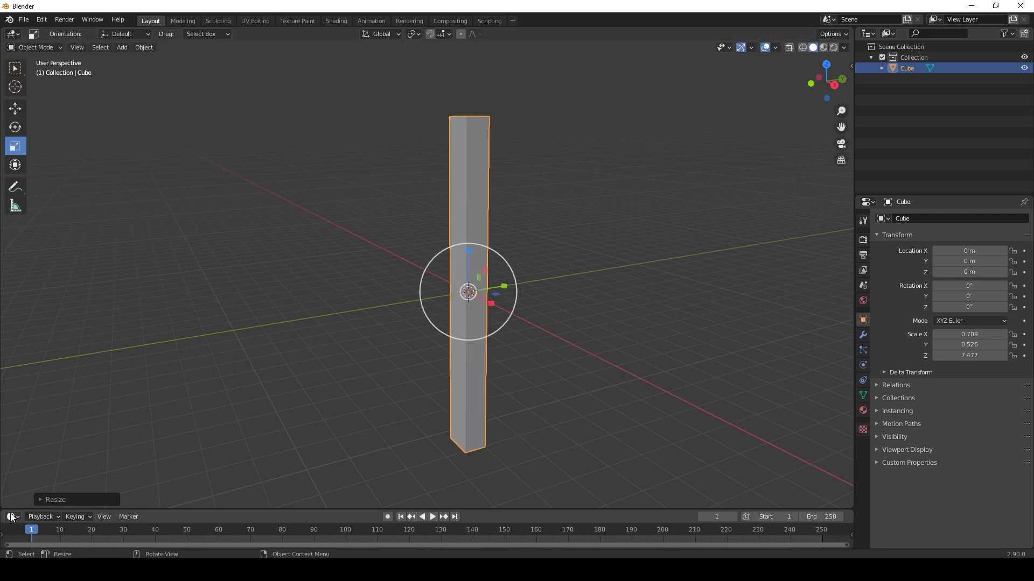
Change the timeline area to the Shader Editor and enlarge it to show the beam's material nodes
click(13, 517)
click(42, 484)
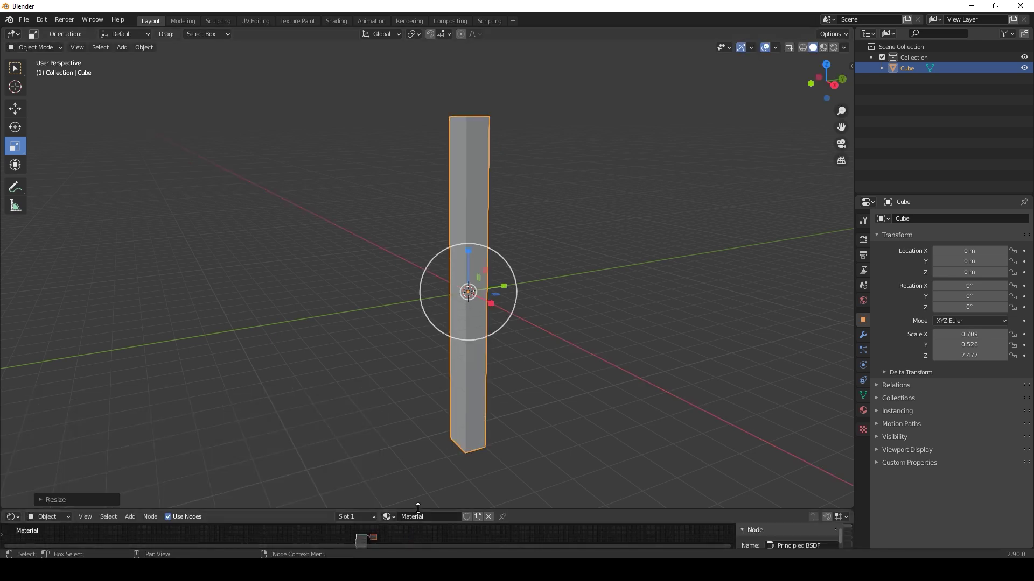
drag(416, 512, 416, 368)
scroll(363, 514, up, 9)
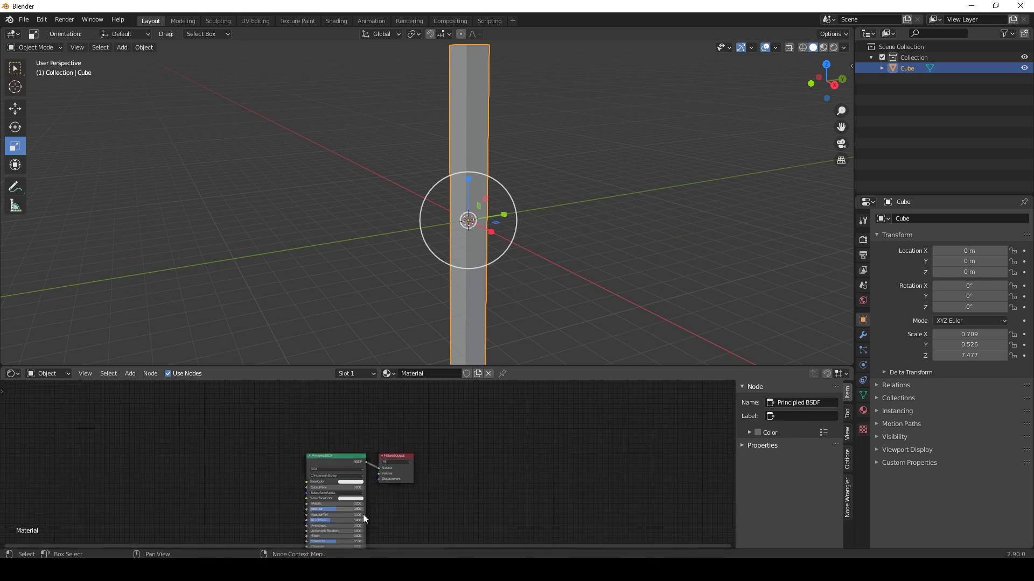
Add a Wave Texture node ahead of the Principled BSDF in the beam's material
scroll(351, 472, up, 1)
middle_drag(264, 465, 354, 467)
scroll(306, 466, down, 1)
key(shift+a)
mouse_move(244, 449)
mouse_move(230, 486)
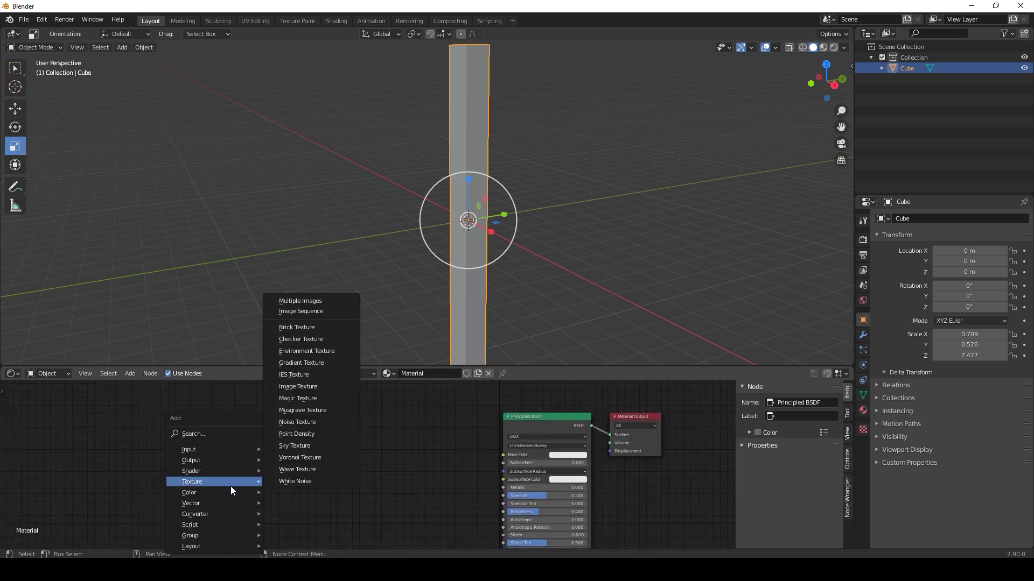
click(298, 473)
drag(334, 449, 392, 452)
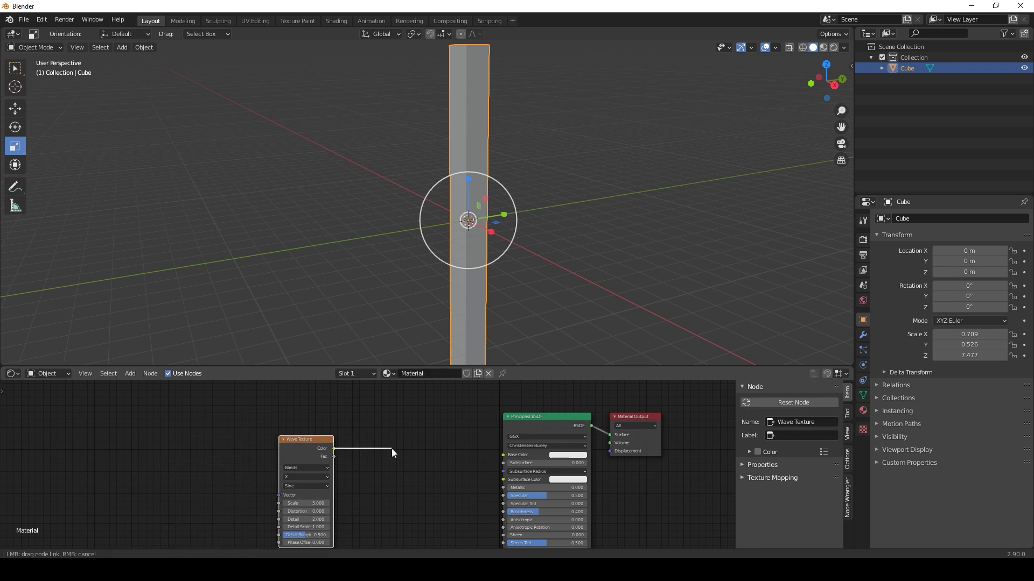
Replace the Principled BSDF with an Emission shader node
click(535, 423)
key(x)
key(shift+a)
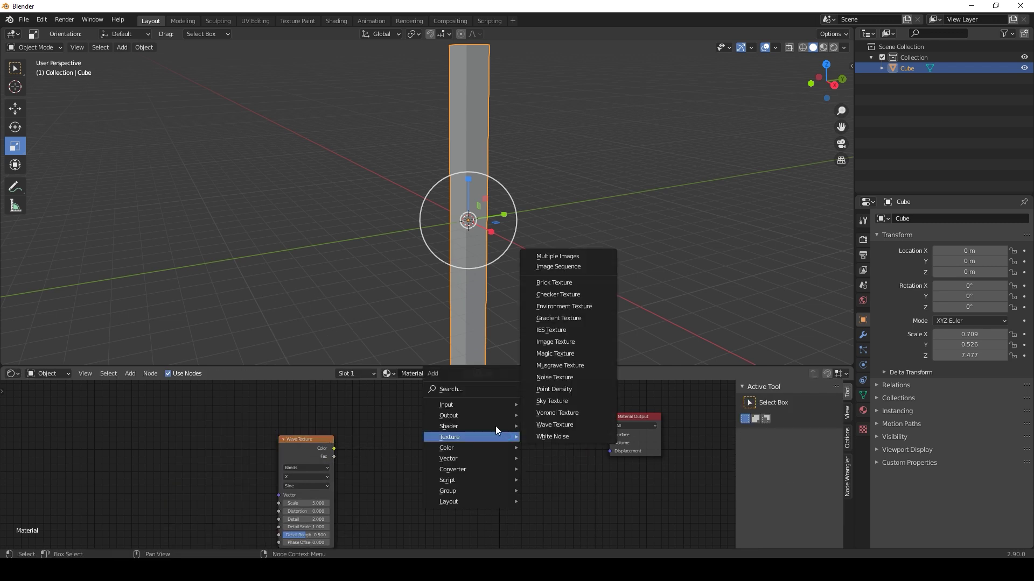
mouse_move(495, 426)
click(571, 271)
click(477, 428)
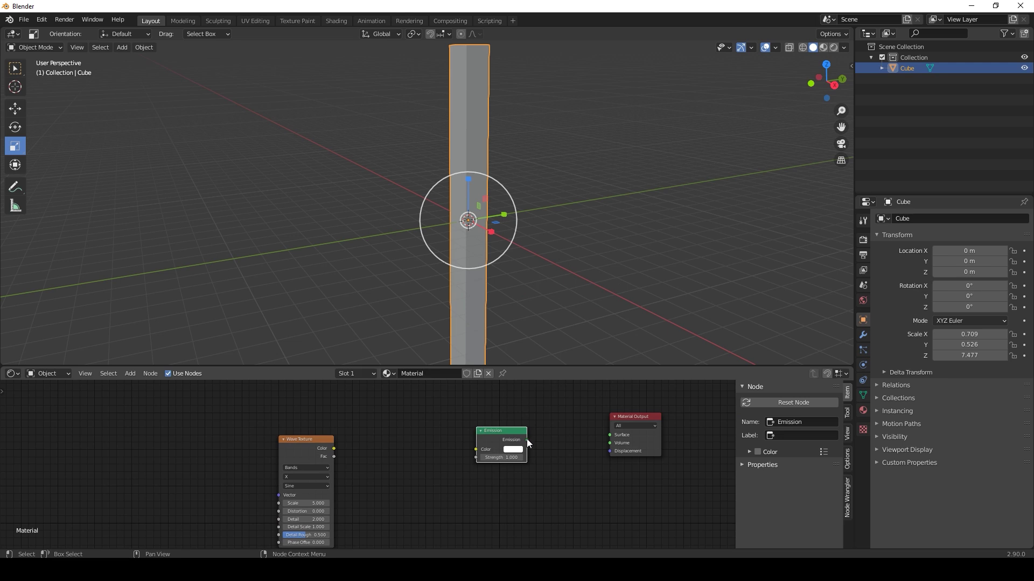
Connect the Wave Texture's color through Emission to the output's Surface and display the viewport in Rendered shading
drag(334, 448, 476, 449)
middle_drag(394, 477, 456, 463)
drag(371, 438, 383, 437)
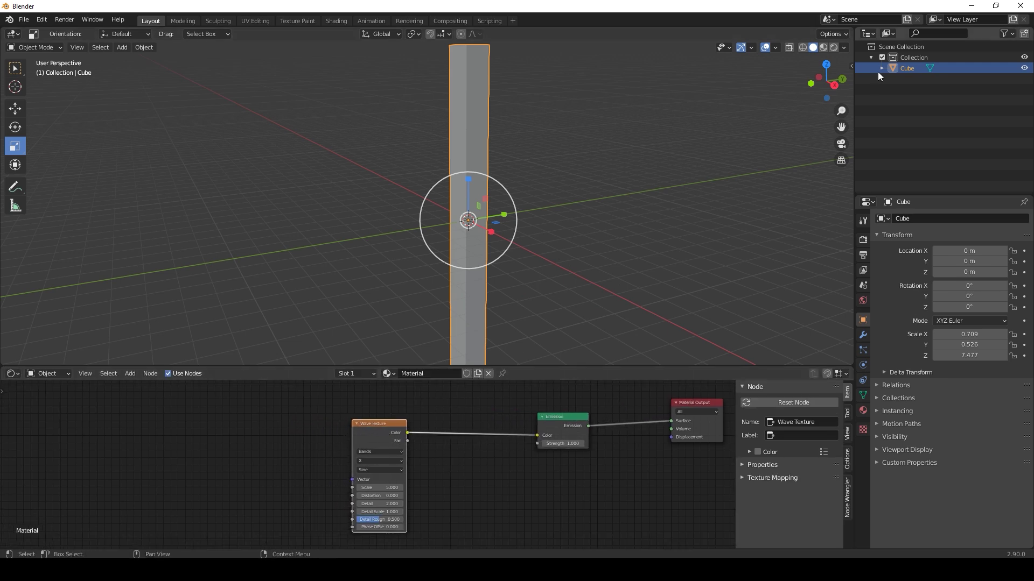
click(835, 50)
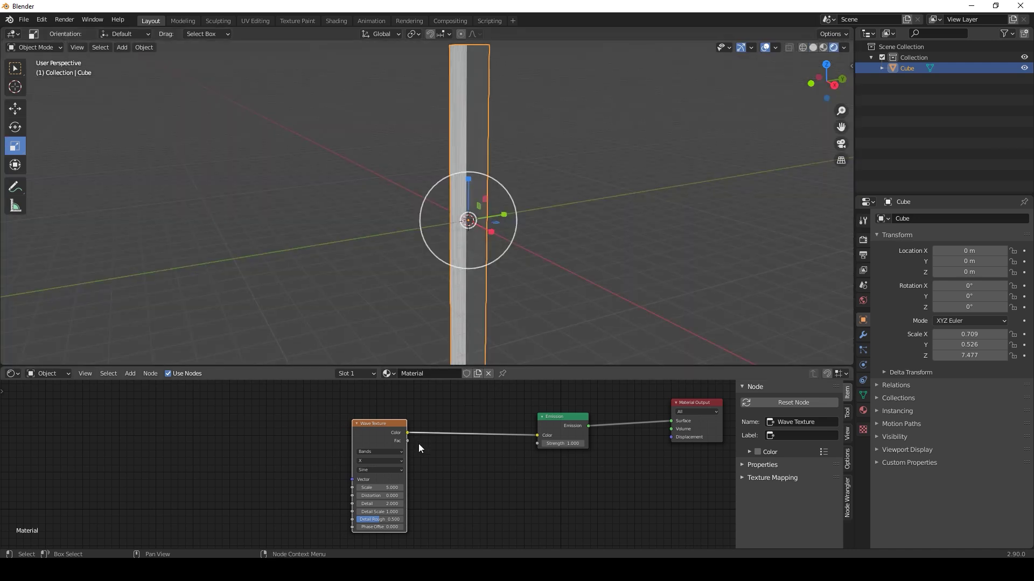
Add Texture Coordinate and Mapping nodes to the Wave Texture, use UV coordinates, and space the two nodes away from it
key(ctrl+t)
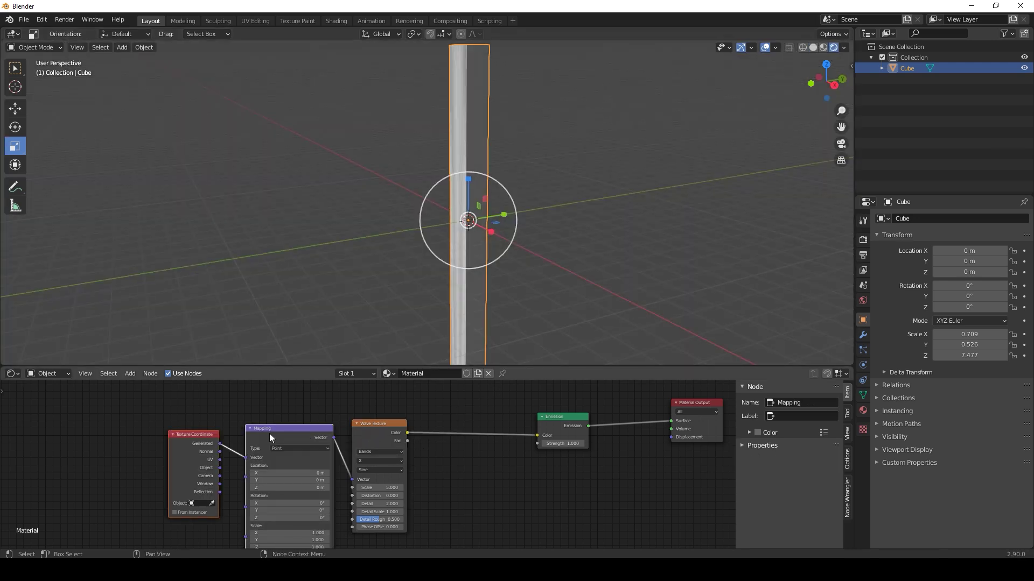
middle_drag(193, 424, 226, 410)
drag(251, 446, 279, 444)
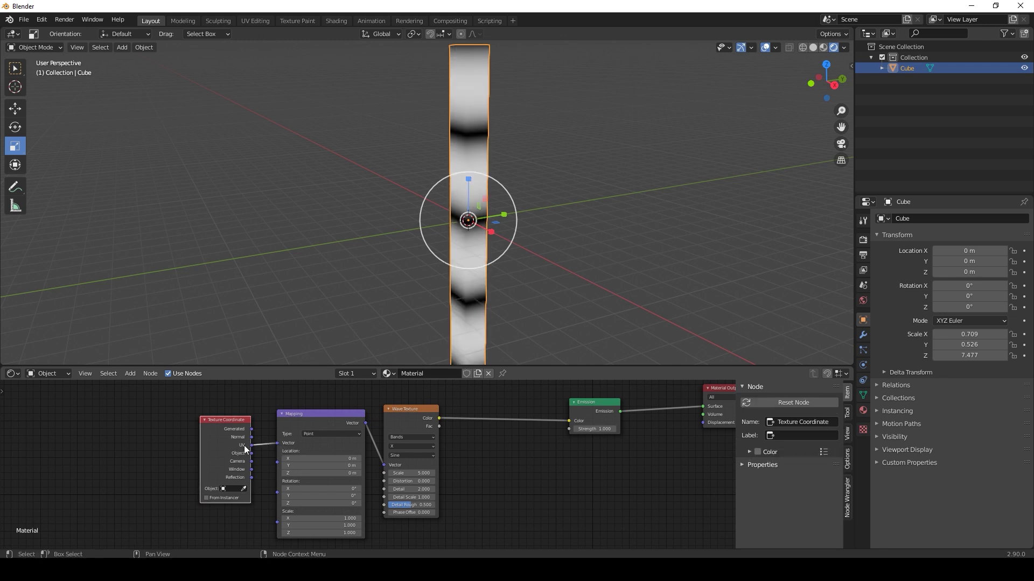
drag(205, 408, 331, 452)
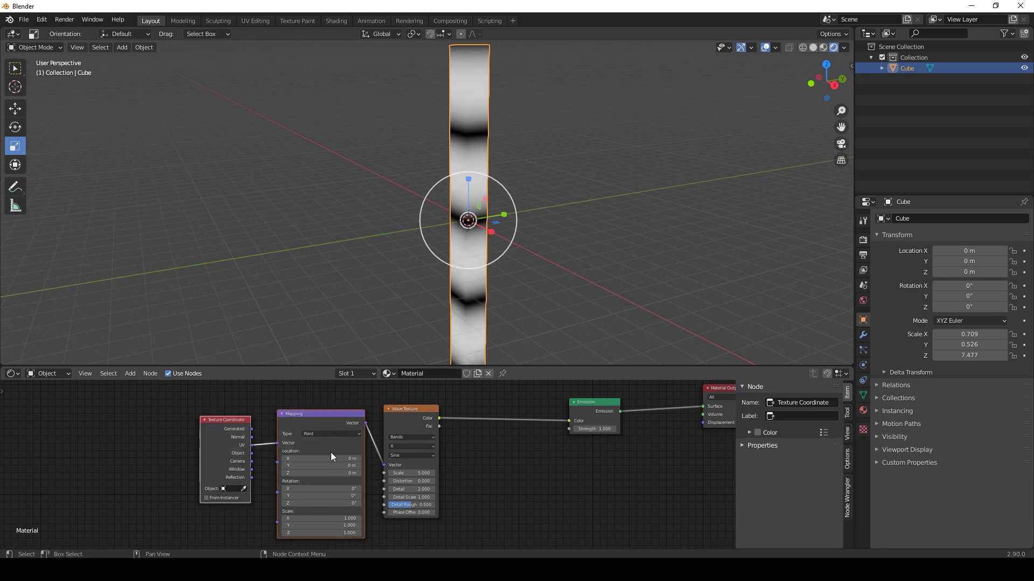
key(g)
click(251, 449)
click(446, 447)
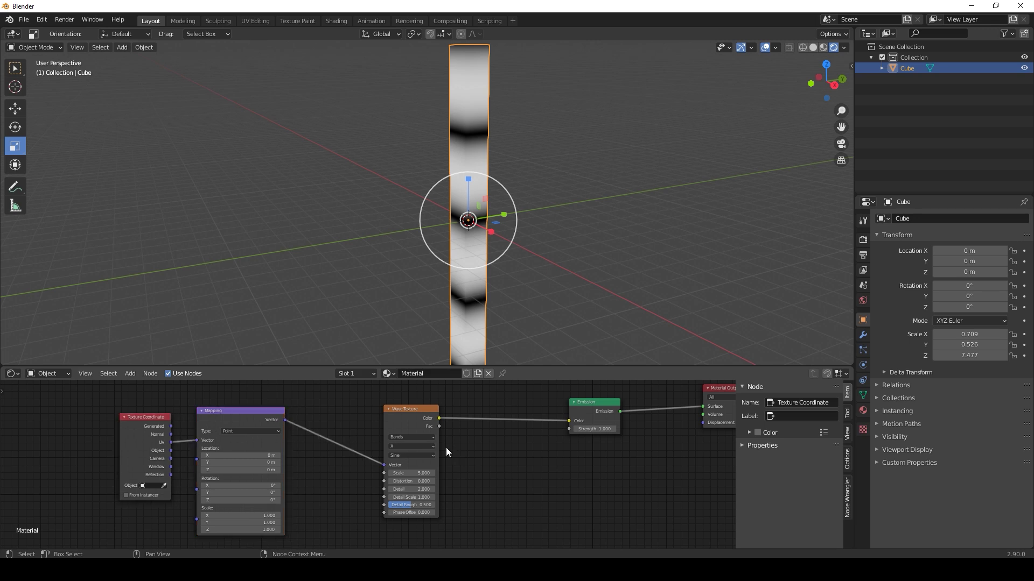
Set the Wave Texture's bands direction to Y so the stripes run along the beam
click(402, 447)
click(399, 464)
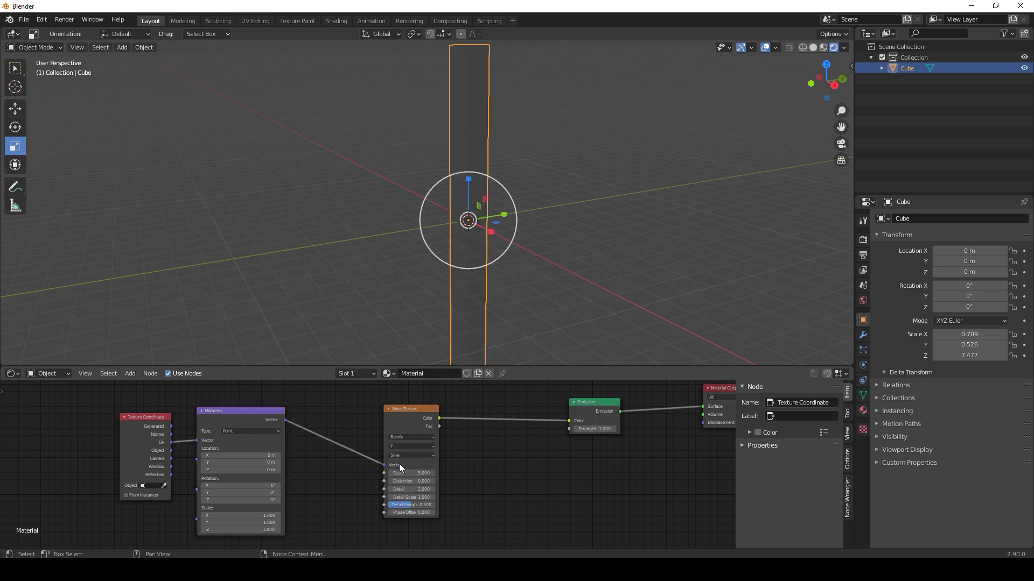
middle_drag(488, 483, 513, 481)
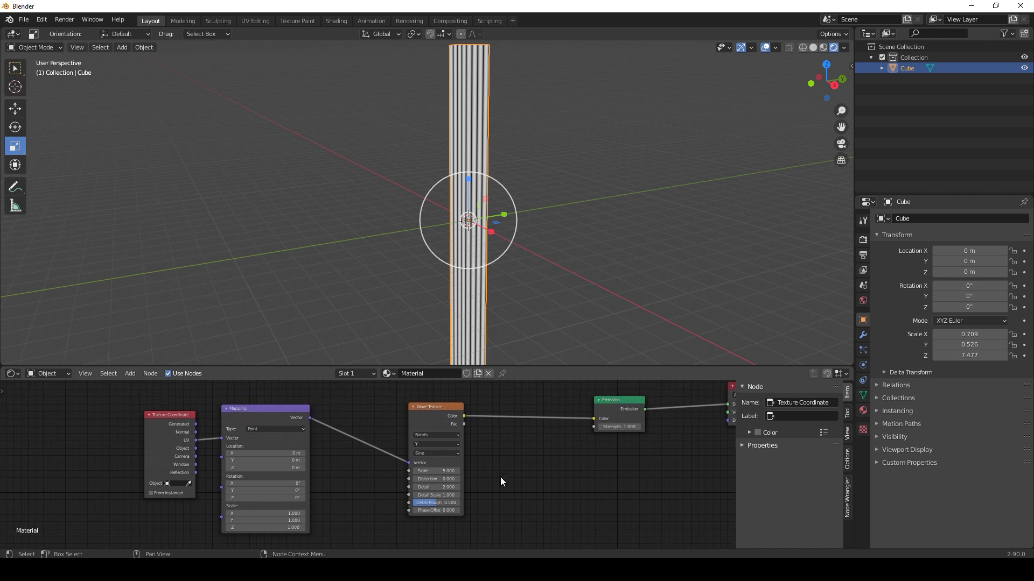
Raise the Wave Texture's distortion to about 34 and insert a ColorRamp node between the Wave Texture and Emission
drag(437, 479, 498, 479)
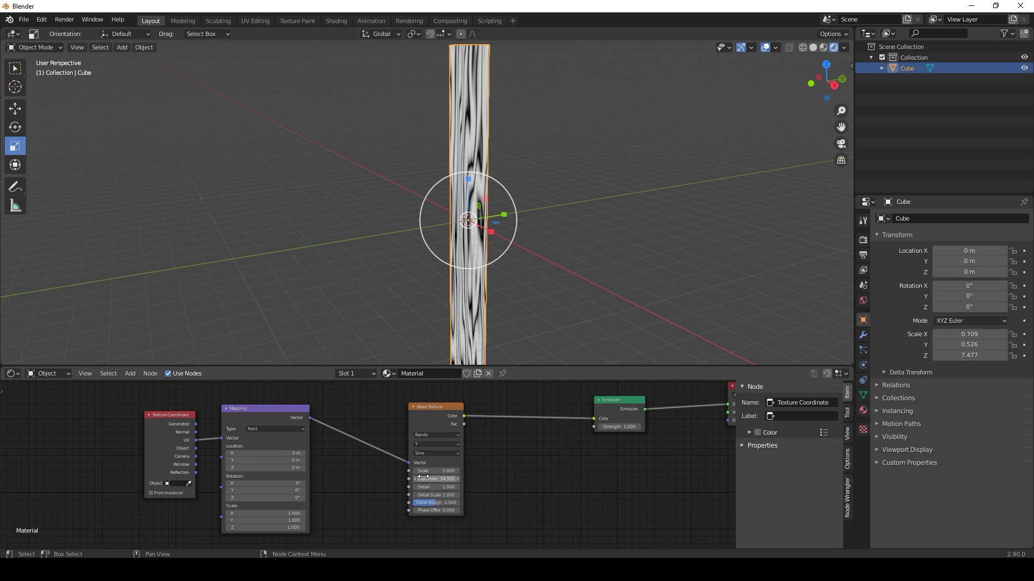
drag(406, 418, 360, 419)
key(shift+a)
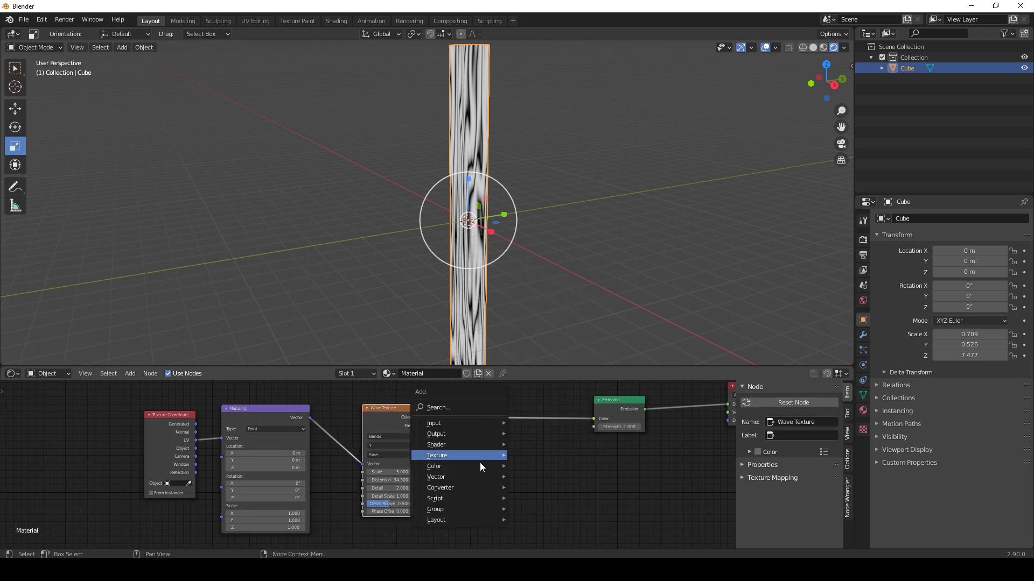
mouse_move(473, 486)
click(539, 345)
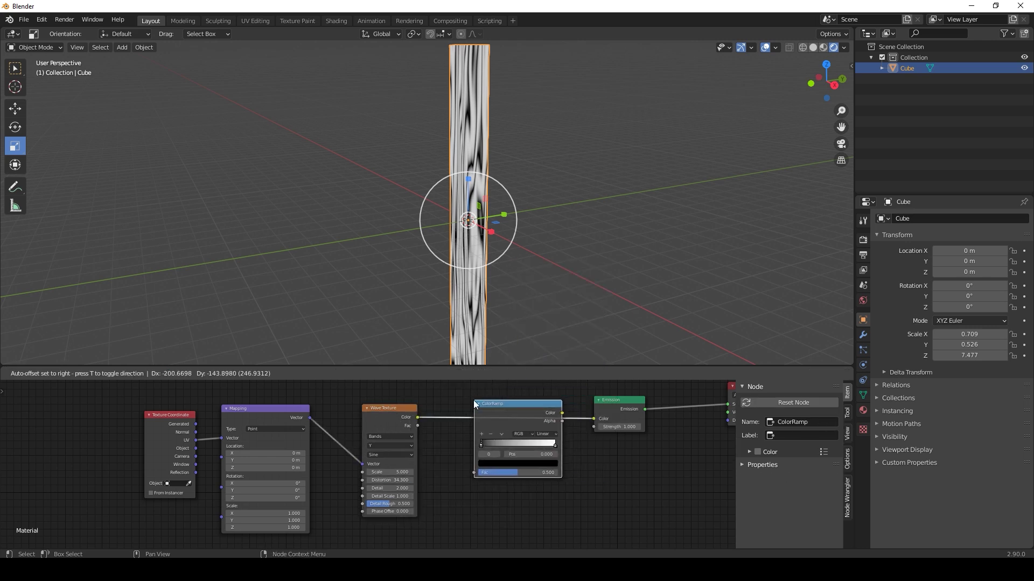
click(474, 400)
Switch the ColorRamp to Constant interpolation and move its white stop to about 0.373
click(550, 434)
click(549, 475)
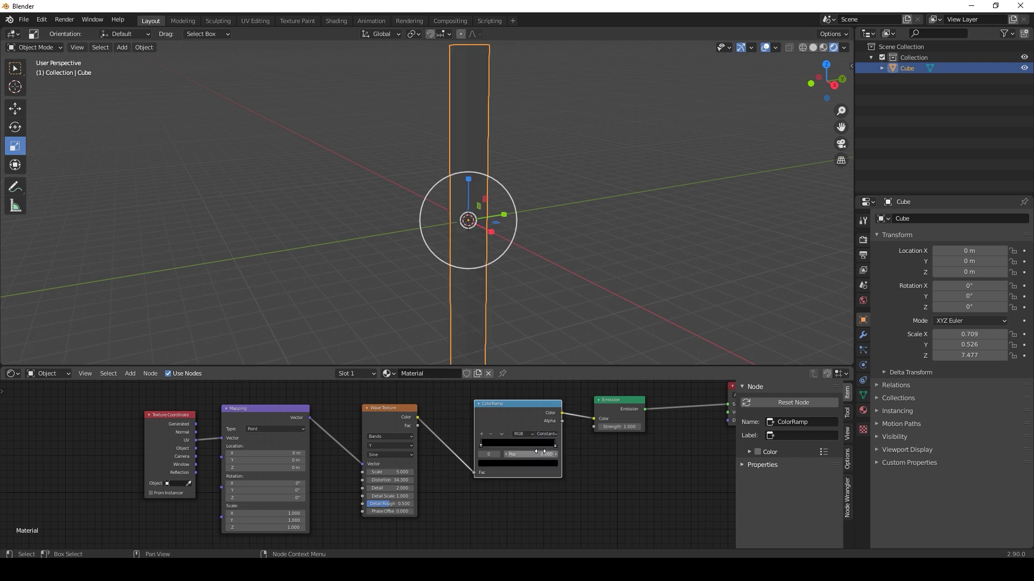
mouse_move(554, 444)
mouse_down()
mouse_move(484, 450)
mouse_move(499, 450)
mouse_up()
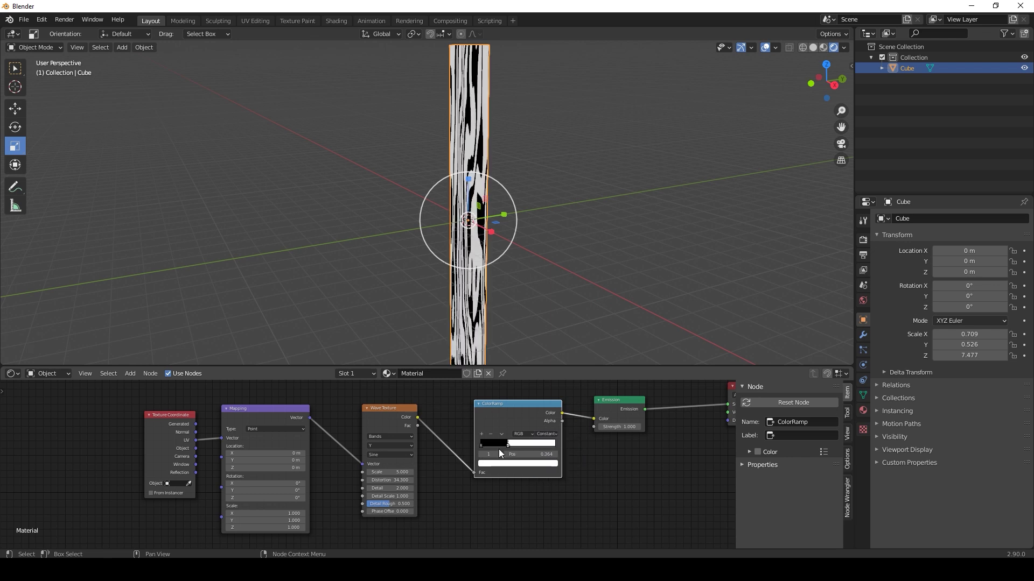
Refine the grain by setting the Wave Texture's scale to 6, reducing its distortion, and moving the ColorRamp's white stop to 0.191
middle_drag(523, 302, 495, 297)
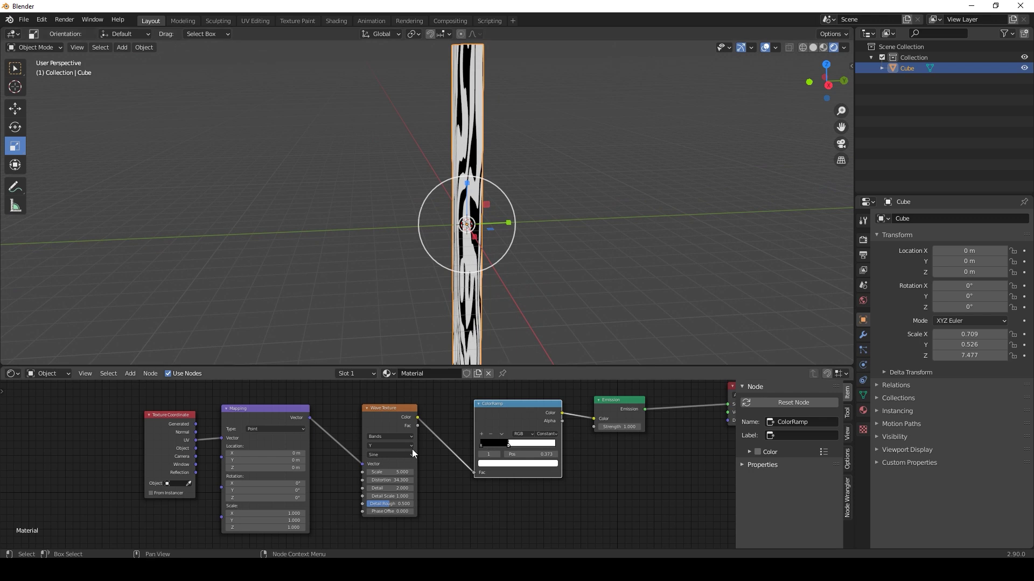
mouse_move(389, 472)
mouse_down()
mouse_move(422, 472)
mouse_move(393, 473)
mouse_up()
key(Return)
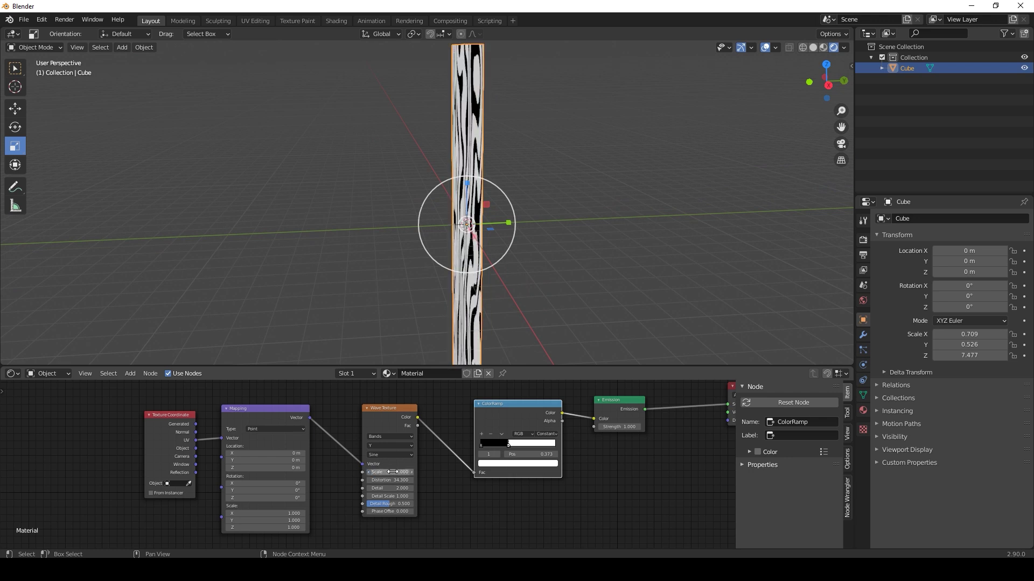
mouse_move(404, 480)
mouse_down()
mouse_move(328, 481)
mouse_move(450, 480)
mouse_up()
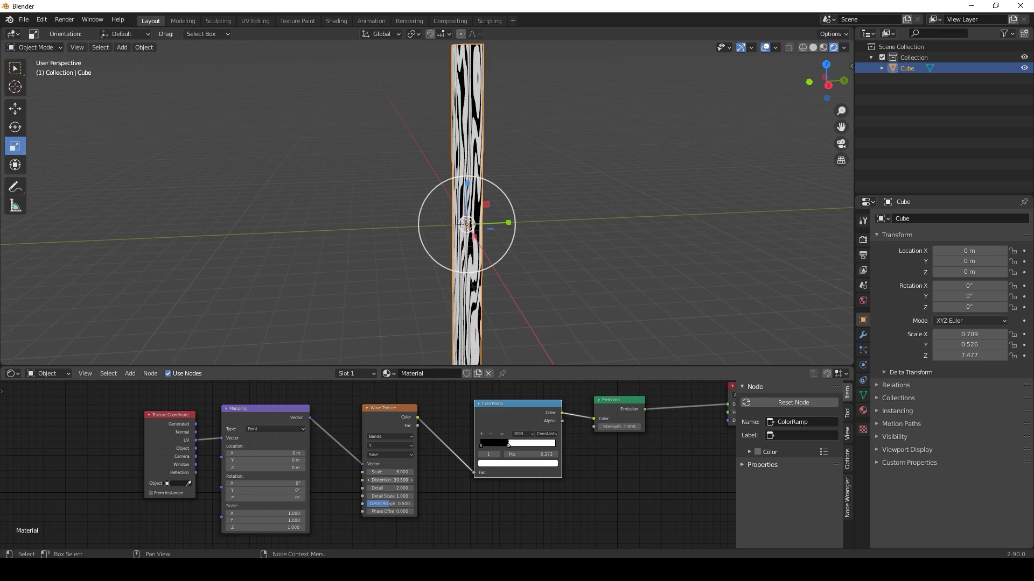
drag(505, 442, 491, 448)
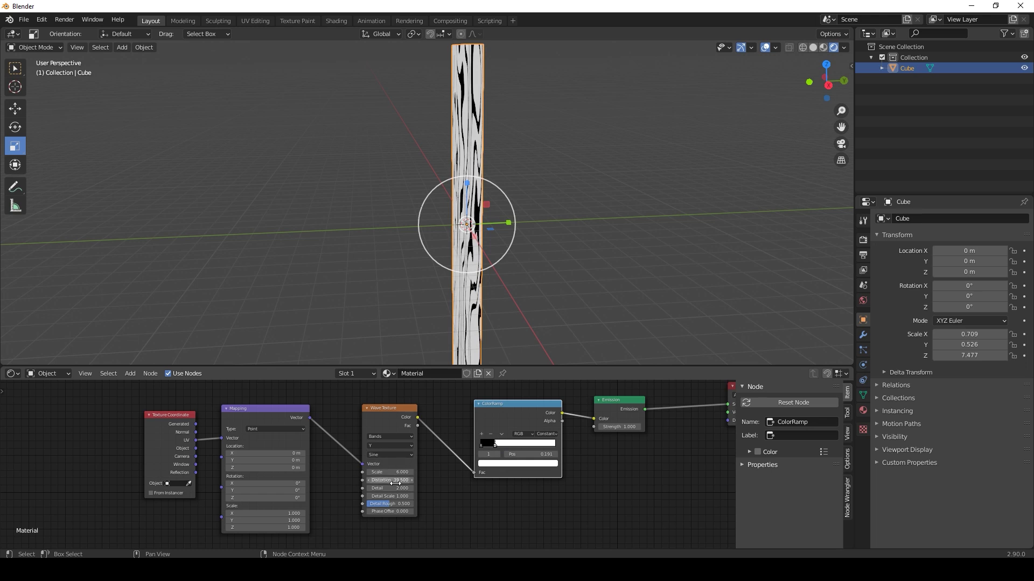
drag(390, 480, 290, 480)
Move the Texture Coordinate, Mapping and Wave Texture nodes down together to free space above them
scroll(366, 464, down, 3)
drag(198, 388, 377, 444)
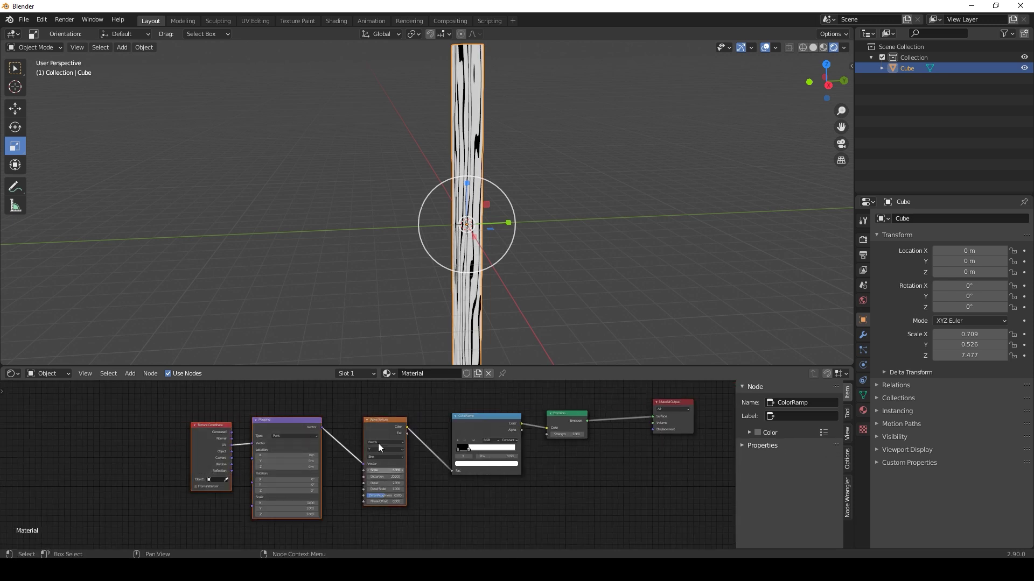
key(g)
click(291, 489)
Add a Noise Texture node directly above the Wave Texture
middle_drag(348, 429, 418, 445)
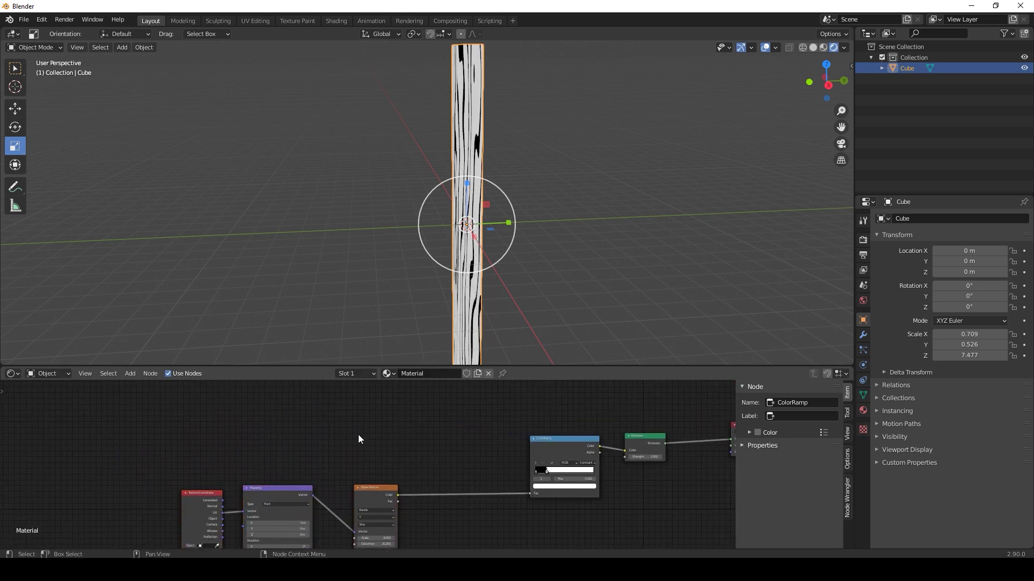
key(shift+a)
mouse_move(310, 381)
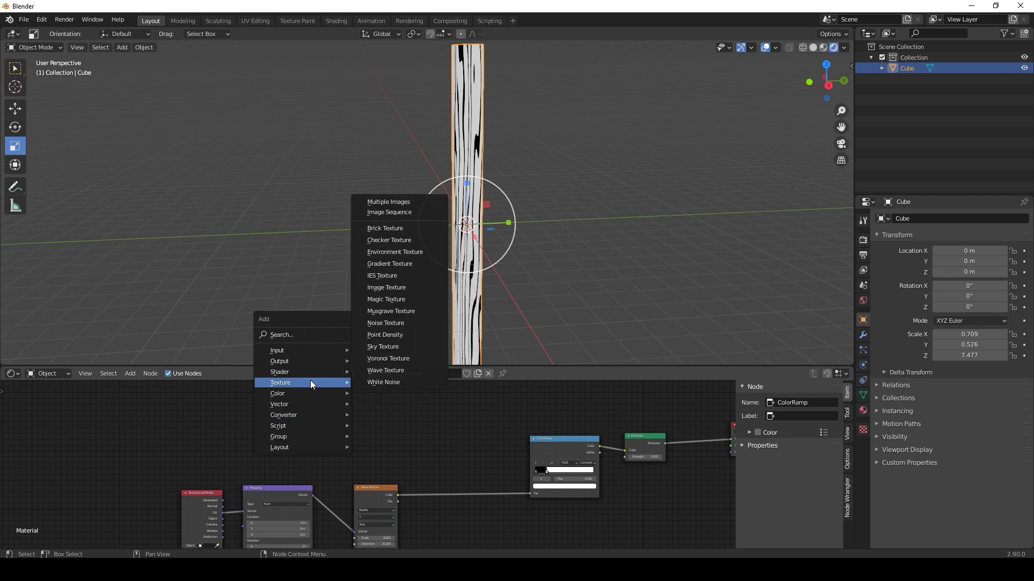
click(386, 322)
click(377, 428)
Insert a MixRGB node between the Wave Texture and ColorRamp, and feed the Noise Texture's Fac into its Color2
key(shift+a)
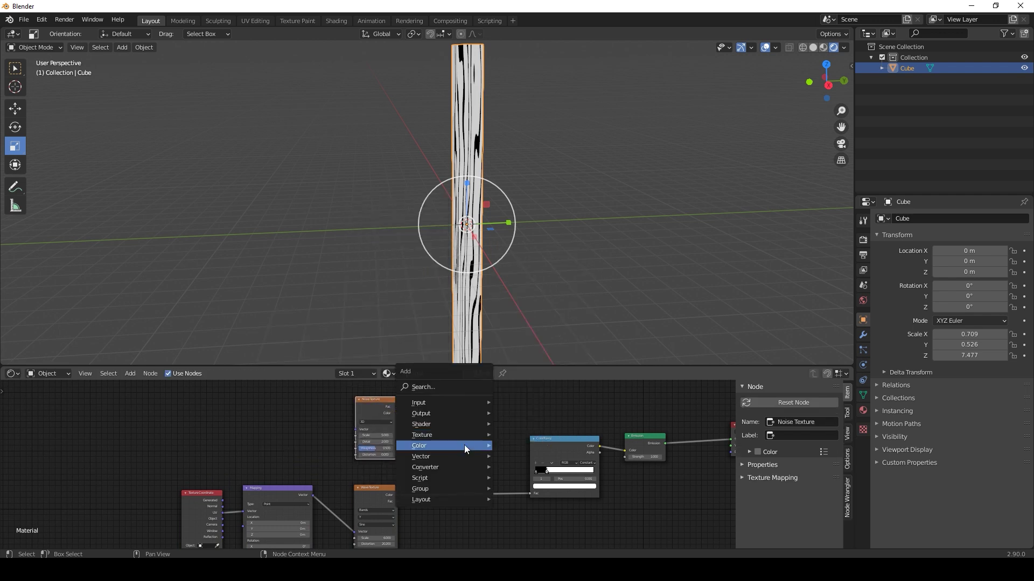
mouse_move(465, 446)
click(533, 503)
click(460, 448)
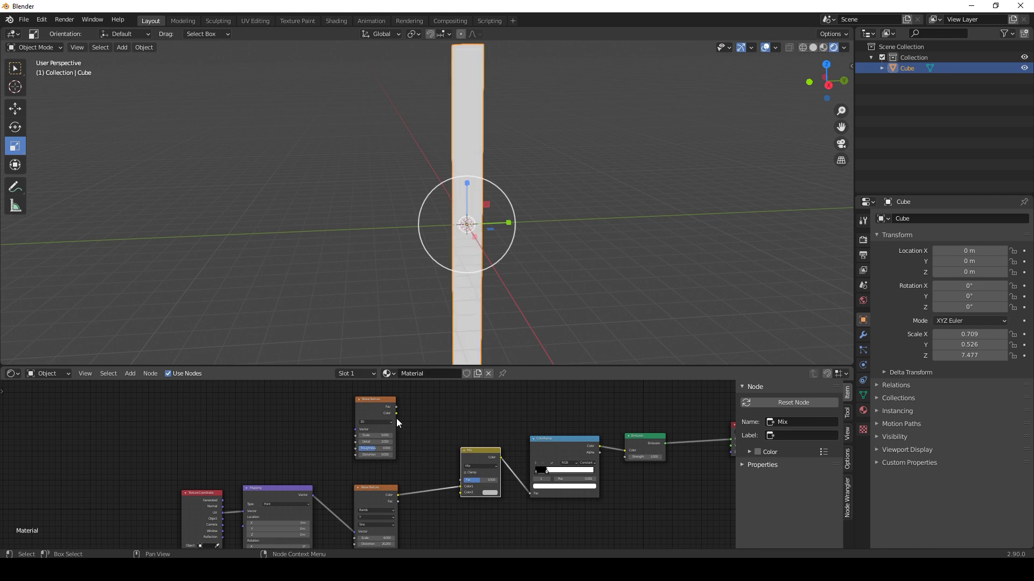
drag(397, 407, 461, 492)
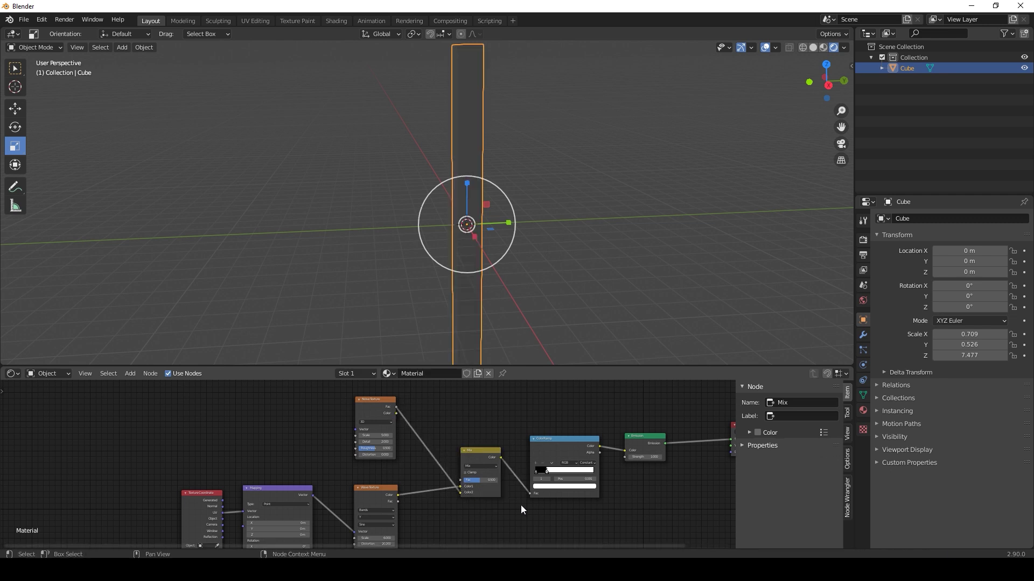
Move the ColorRamp's white stop to 0.262 to bring back the dark streaks, and deselect the beam to check them
scroll(485, 500, up, 2)
middle_drag(333, 416, 342, 438)
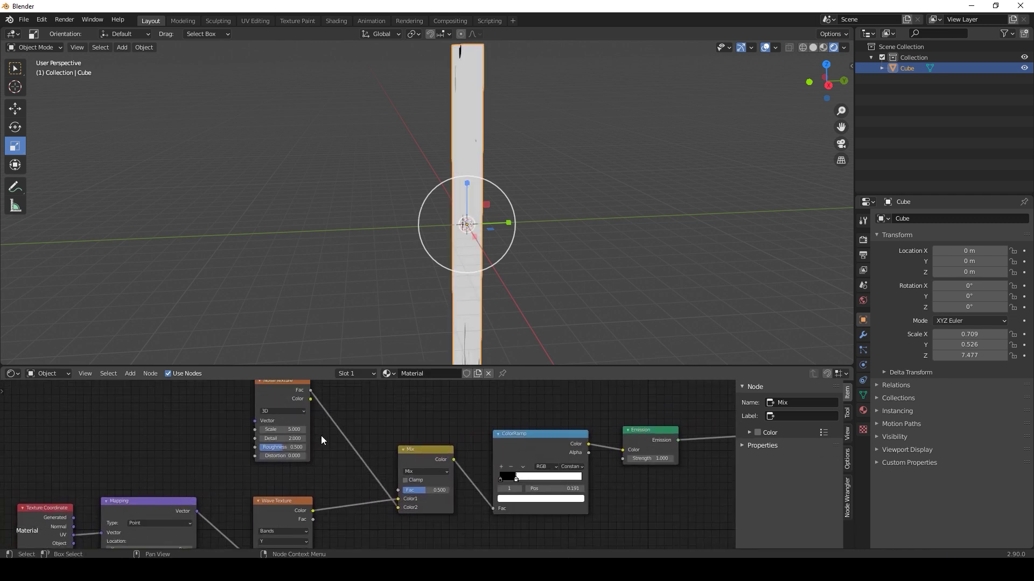
mouse_move(517, 480)
mouse_down()
mouse_move(531, 479)
mouse_move(524, 482)
mouse_up()
click(526, 320)
mouse_move(526, 319)
middle_down()
mouse_move(515, 285)
mouse_move(511, 306)
middle_up()
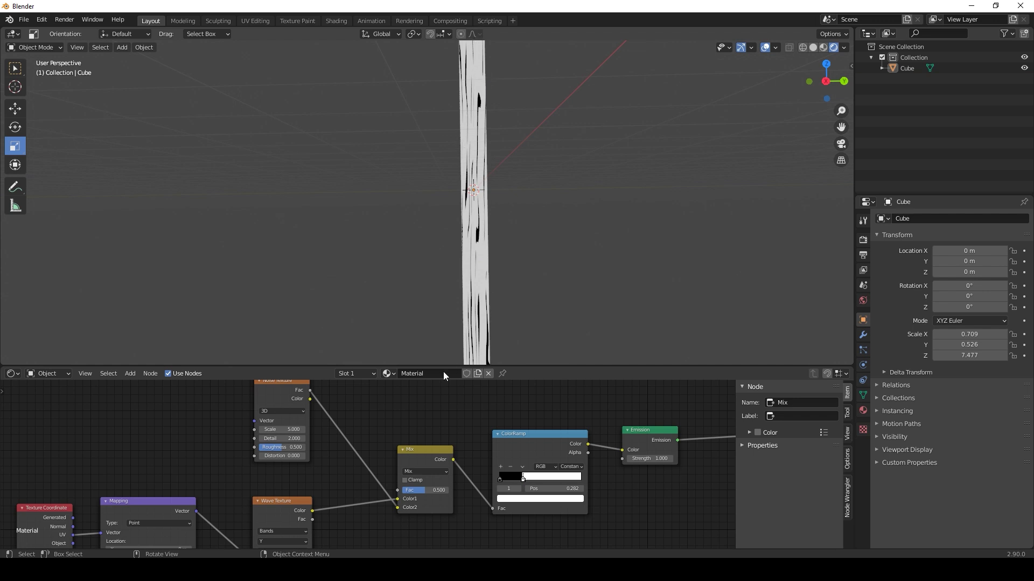
Try a different Mix factor, undo it, and raise the Noise Texture's scale to break the grain into finer streaks
drag(425, 489, 421, 489)
key(ctrl+z)
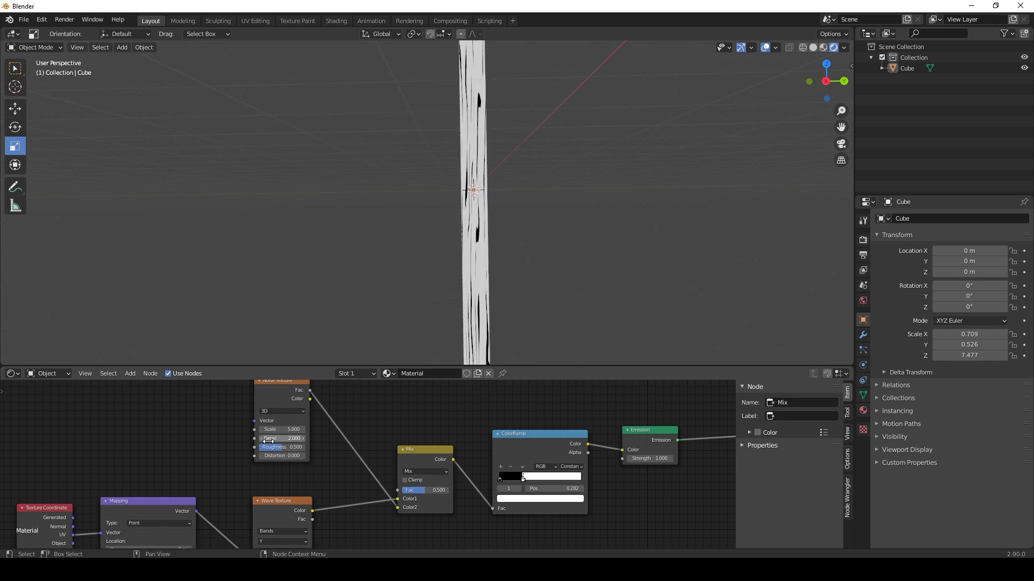
drag(273, 429, 352, 429)
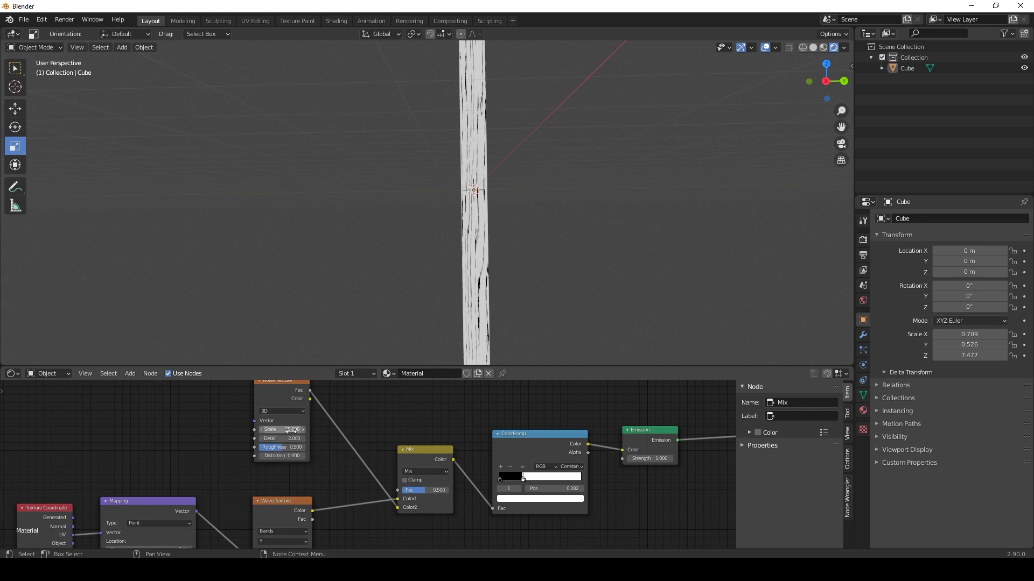
Set the Noise Texture's scale to 40 and inspect the grain on the beam
text(40)
key(Return)
scroll(480, 261, up, 6)
scroll(576, 232, down, 2)
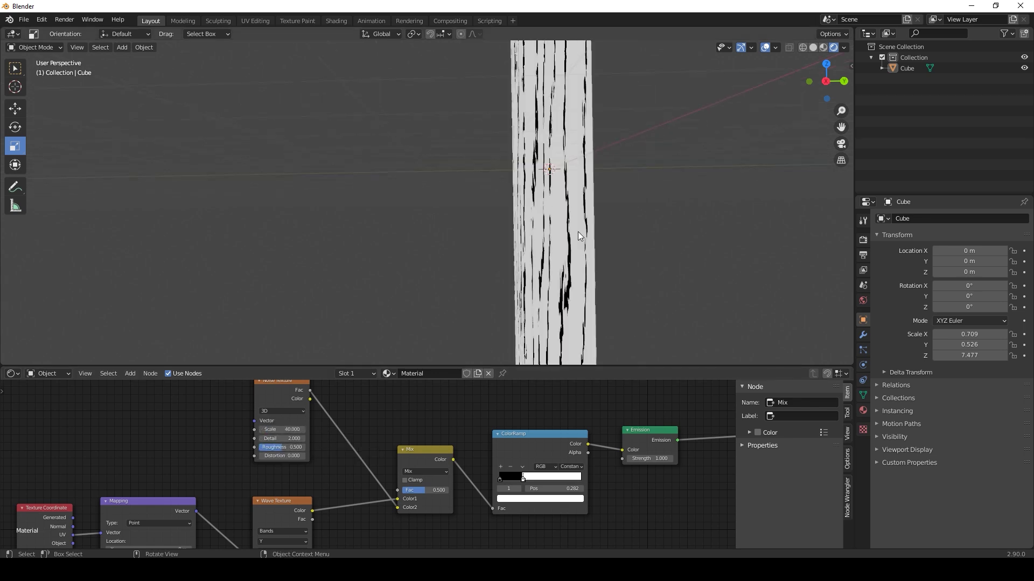
middle_drag(562, 195, 520, 271)
scroll(564, 270, down, 4)
scroll(509, 248, up, 1)
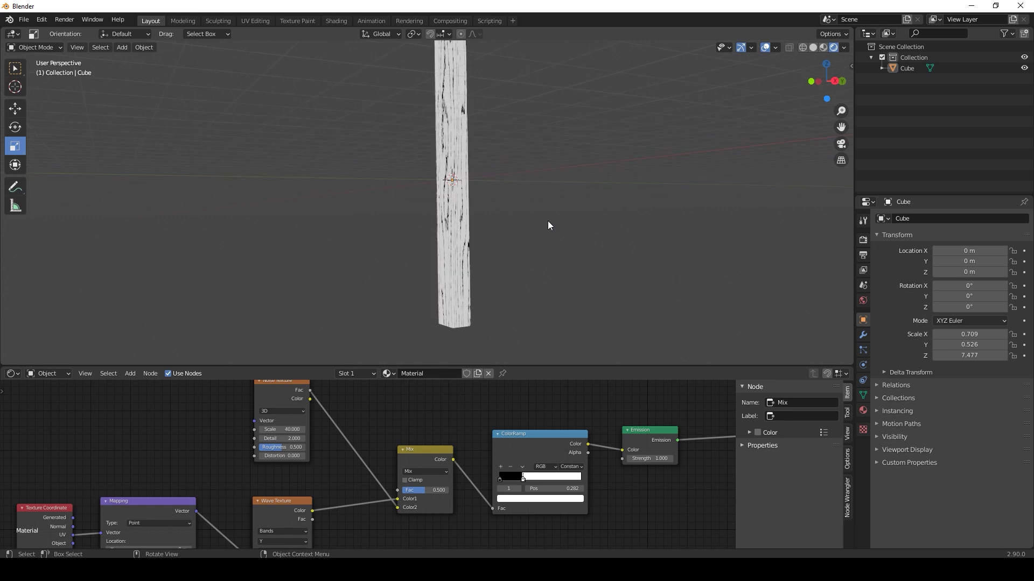
shift+middle_drag(548, 218, 547, 250)
scroll(545, 258, up, 2)
Move the ColorRamp's white stop to position 0.336 to thicken the dark grain lines
middle_drag(346, 505, 352, 460)
mouse_move(528, 434)
mouse_down()
mouse_move(519, 434)
mouse_move(554, 432)
mouse_move(531, 433)
mouse_up()
drag(528, 337, 527, 334)
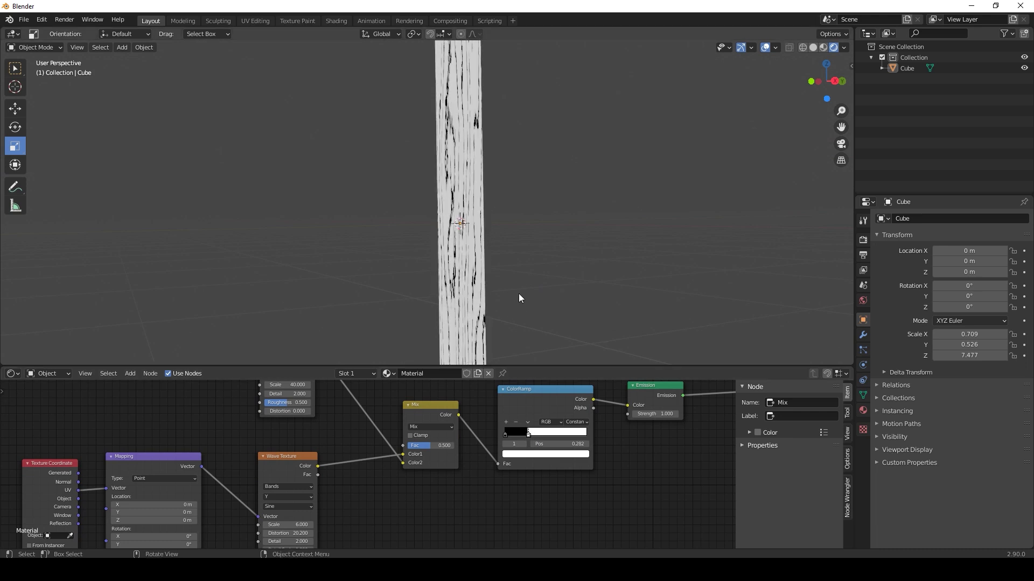
scroll(508, 275, down, 2)
shift+middle_drag(505, 253, 499, 258)
scroll(491, 274, up, 2)
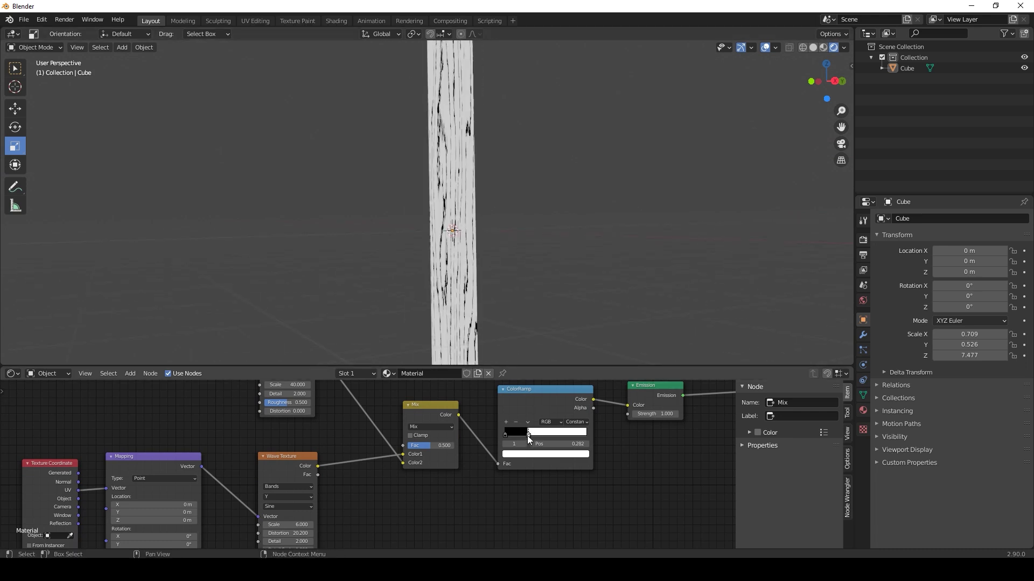
mouse_move(527, 434)
mouse_down()
mouse_move(516, 434)
mouse_move(534, 435)
mouse_up()
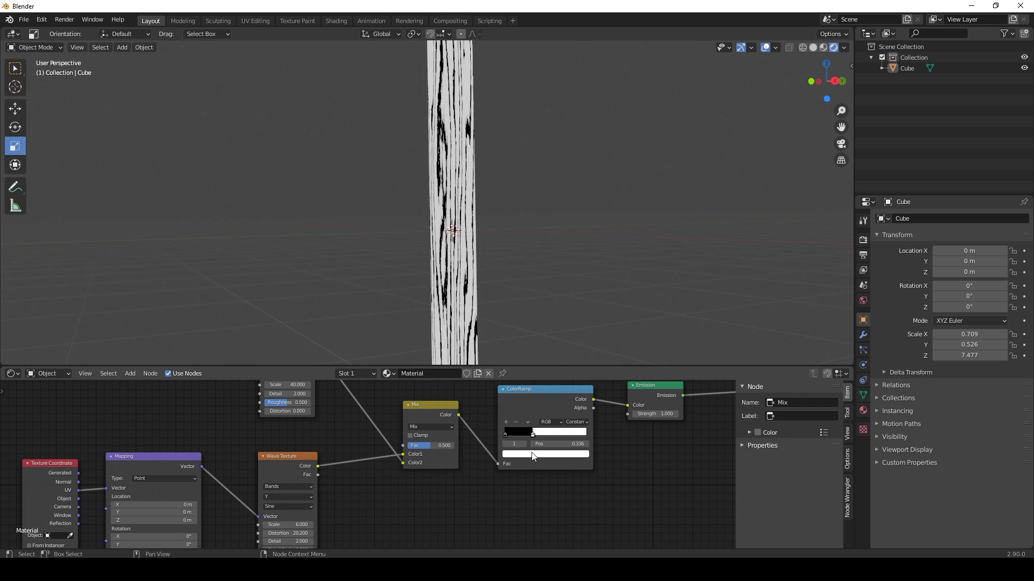
Recolor the ColorRamp's white stop to a muted reddish brown with hue 0.056 and saturation 0.655
click(532, 457)
drag(528, 392, 525, 397)
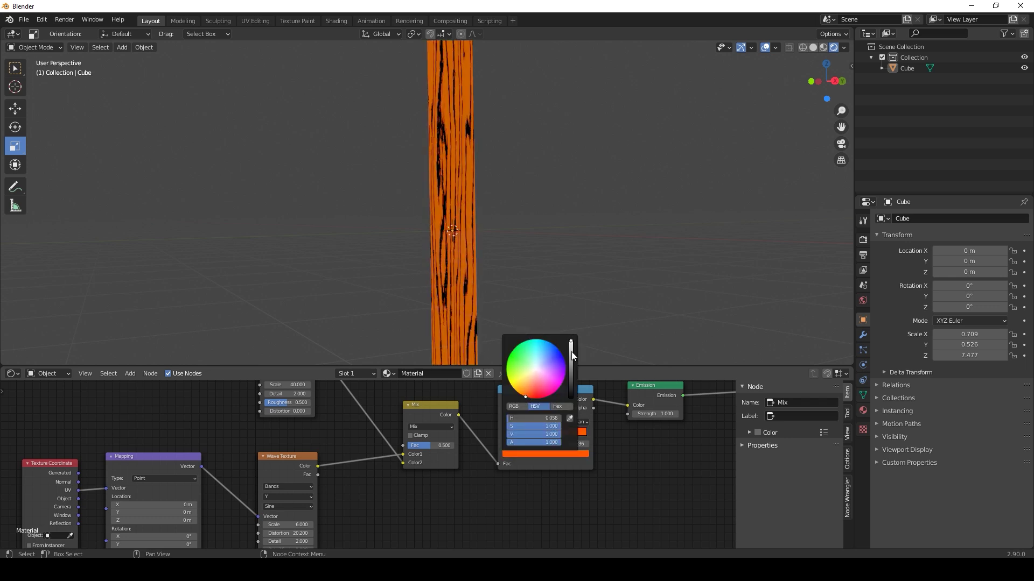
drag(572, 356, 571, 375)
mouse_move(550, 429)
mouse_down()
mouse_move(521, 429)
mouse_move(531, 429)
mouse_up()
Sample the brown into the ColorRamp's black stop and darken it to a value of 0.253
click(504, 432)
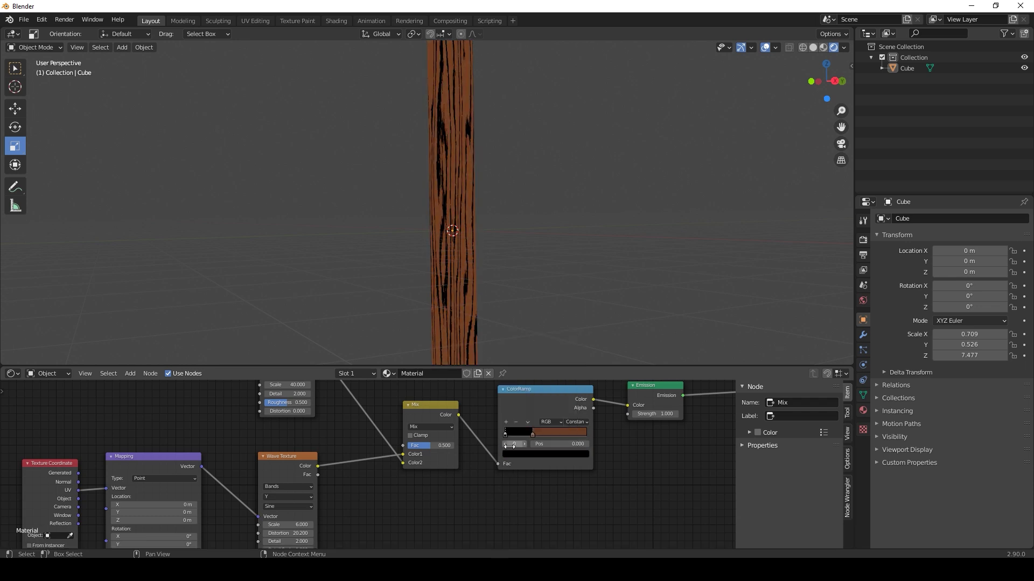
click(517, 454)
click(568, 417)
click(559, 432)
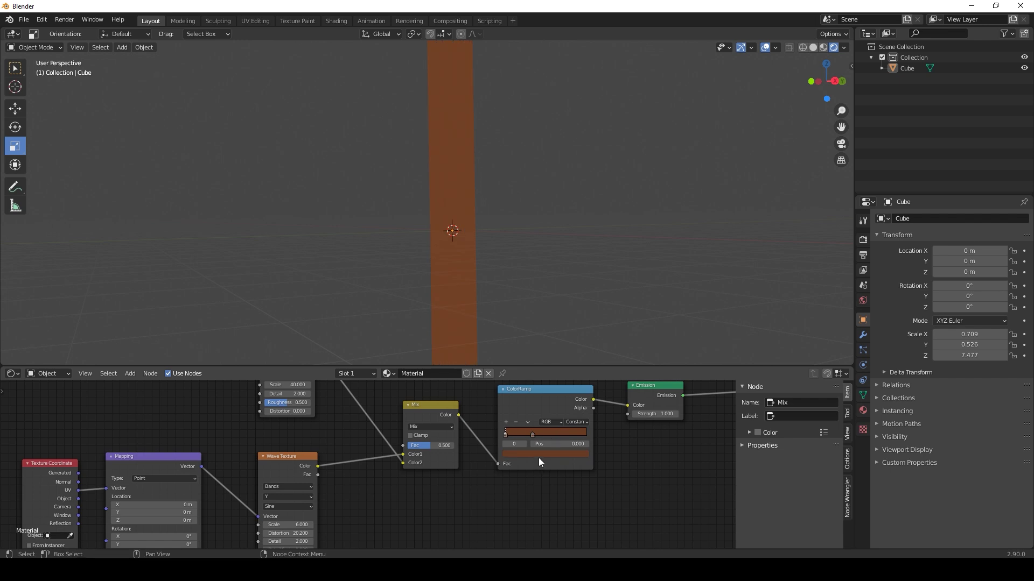
click(539, 455)
drag(570, 375, 571, 385)
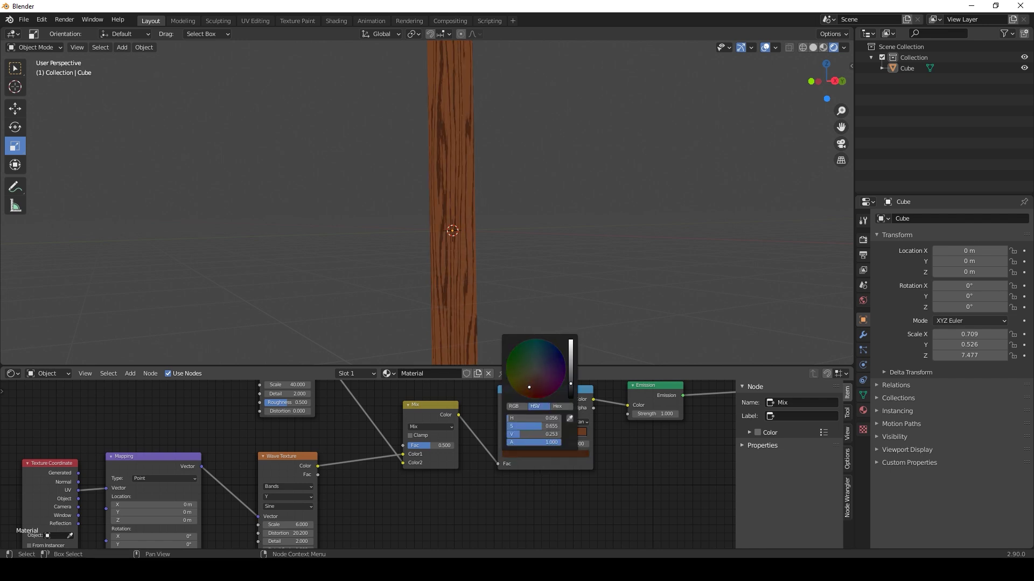
Return the Mix factor to 0.5 and set the Noise Texture's scale to 20
middle_drag(427, 428, 438, 456)
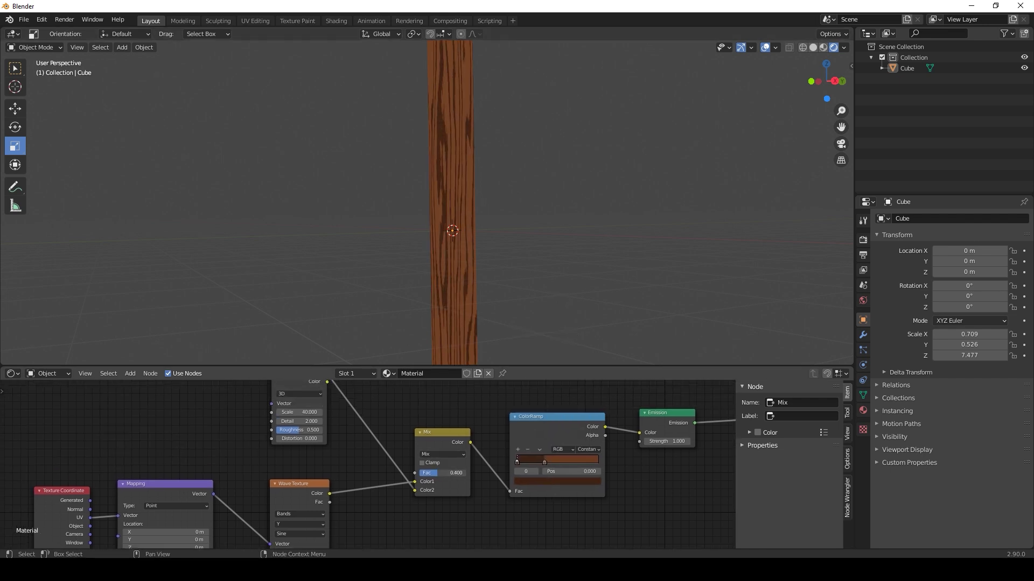
mouse_move(437, 473)
ctrl+mouse_down()
mouse_move(453, 474)
mouse_move(443, 473)
ctrl+mouse_up()
middle_drag(351, 426, 359, 436)
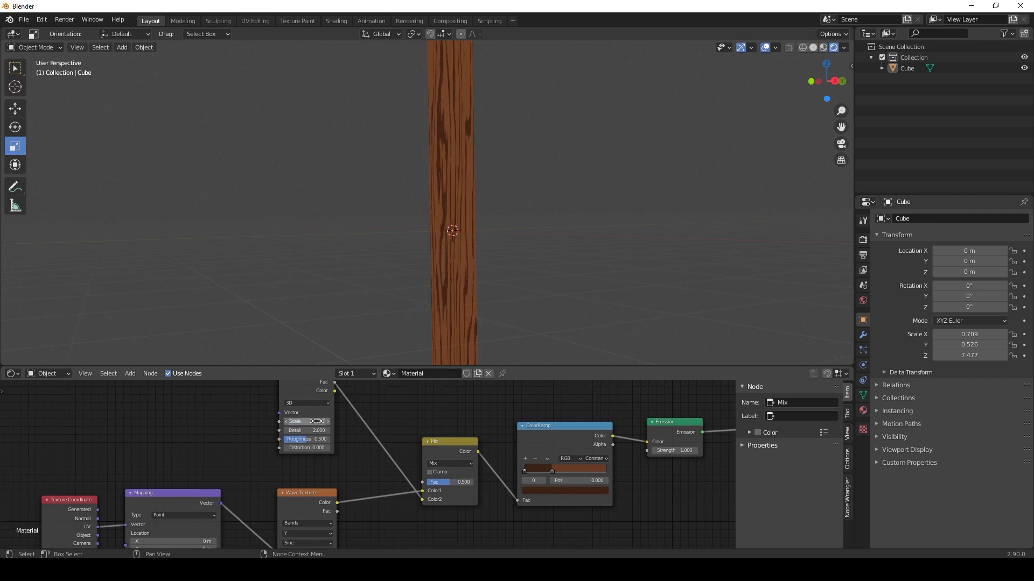
middle_drag(473, 317, 537, 233)
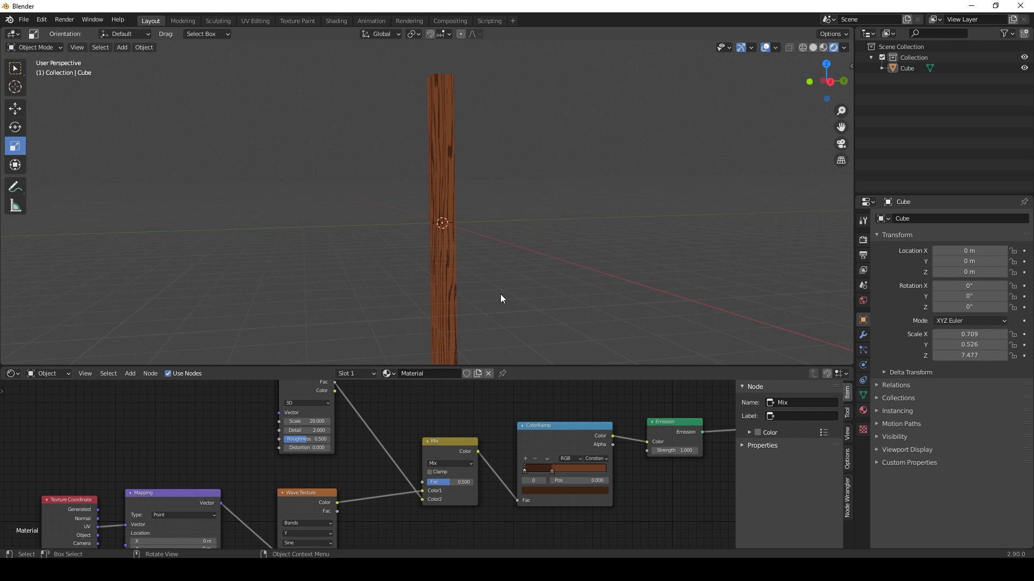
mouse_move(500, 295)
shift+middle_down()
mouse_move(498, 264)
mouse_move(501, 275)
shift+middle_up()
Duplicate the Wave Texture node and place the copy below the original
scroll(466, 440, down, 4)
middle_drag(440, 493, 478, 409)
click(372, 409)
key(shift+d)
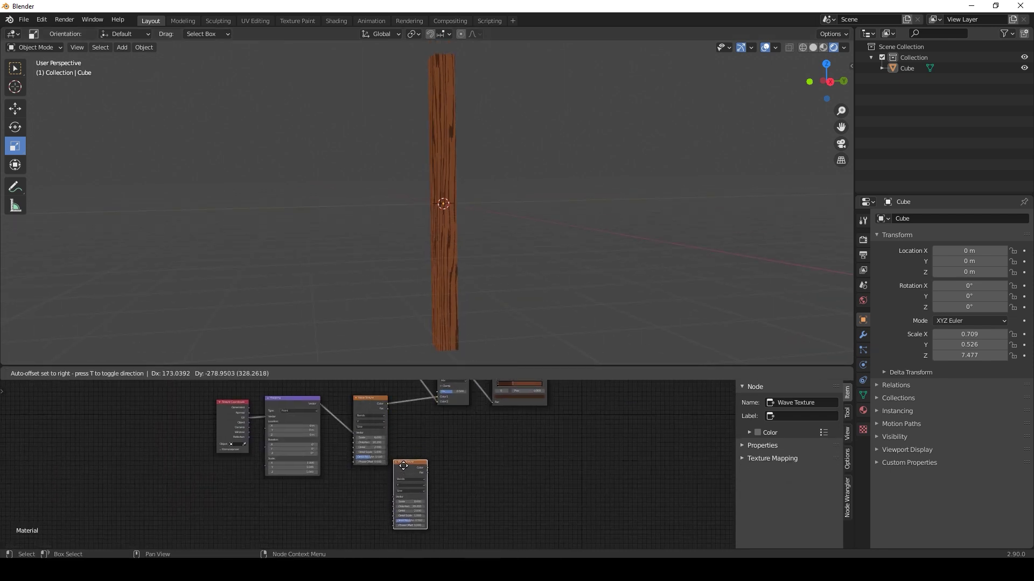
click(403, 459)
Duplicate the Mix node and place the copy below the original, beside the duplicated Wave Texture
mouse_move(418, 421)
middle_down()
mouse_move(411, 475)
mouse_move(404, 431)
middle_up()
middle_drag(445, 497, 426, 456)
click(433, 384)
key(shift+d)
click(430, 451)
scroll(426, 456, down, 3)
scroll(374, 392, up, 2)
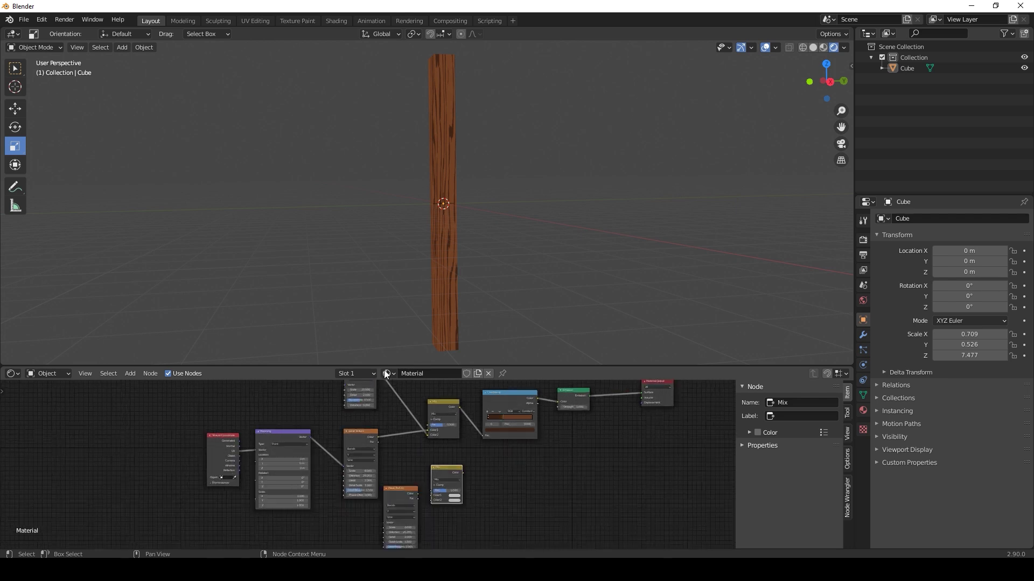
Enlarge the node editor and connect the Noise Texture's Fac and duplicated Wave Texture's Color to the duplicated Mix's Color1 and Color2
drag(391, 367, 404, 262)
middle_drag(422, 352, 434, 370)
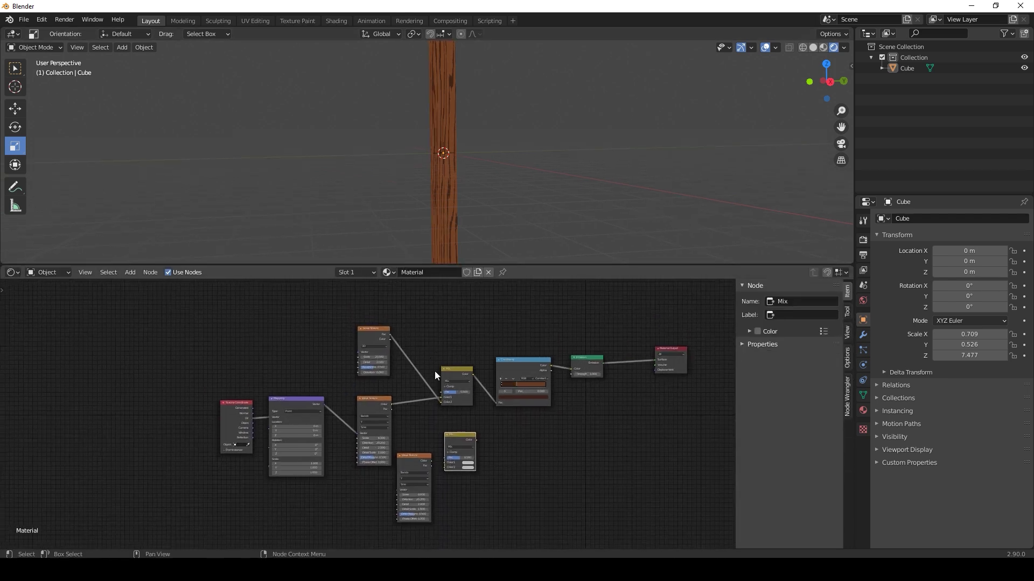
scroll(425, 386, up, 5)
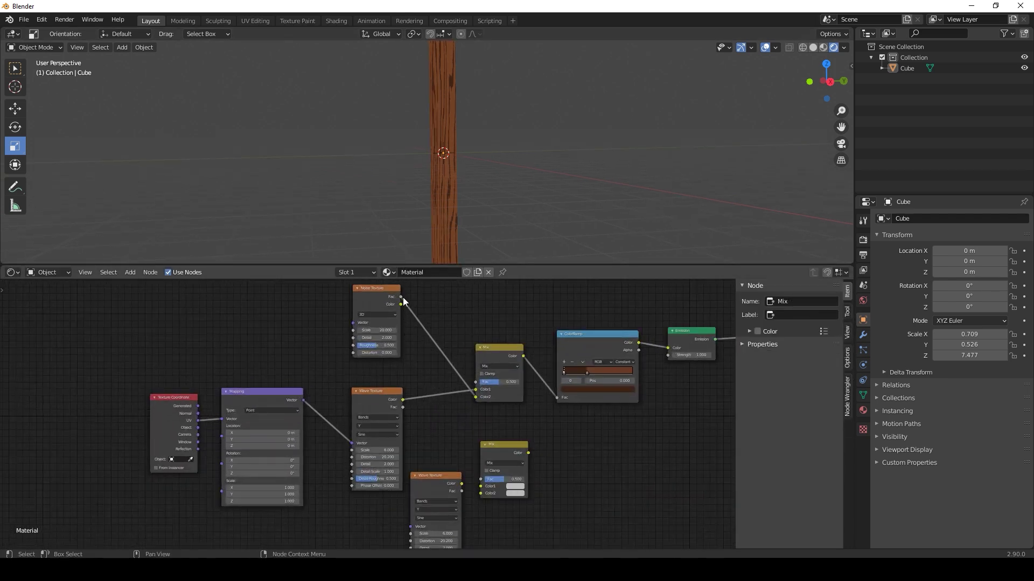
drag(401, 297, 485, 494)
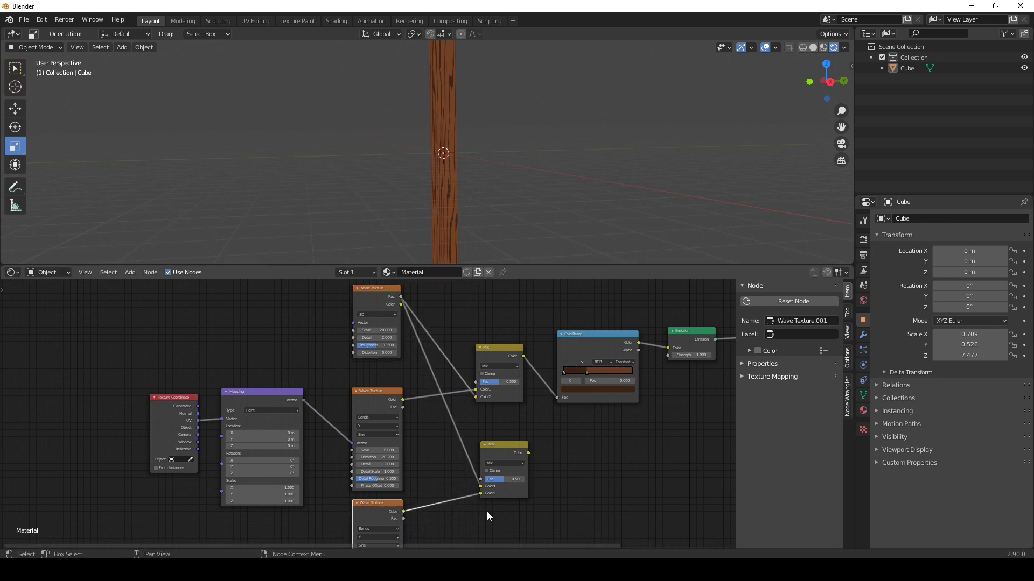
middle_drag(487, 516, 470, 457)
Move the Texture Coordinate and Mapping nodes farther from the textures and connect Mapping's Vector to the duplicated Wave Texture
scroll(470, 455, down, 1)
drag(132, 320, 258, 411)
drag(238, 353, 343, 493)
Shift the Emission and Material Output nodes aside and insert a MixRGB node between the ColorRamp and Emission
middle_drag(527, 430, 468, 477)
drag(595, 311, 729, 386)
drag(597, 338, 706, 331)
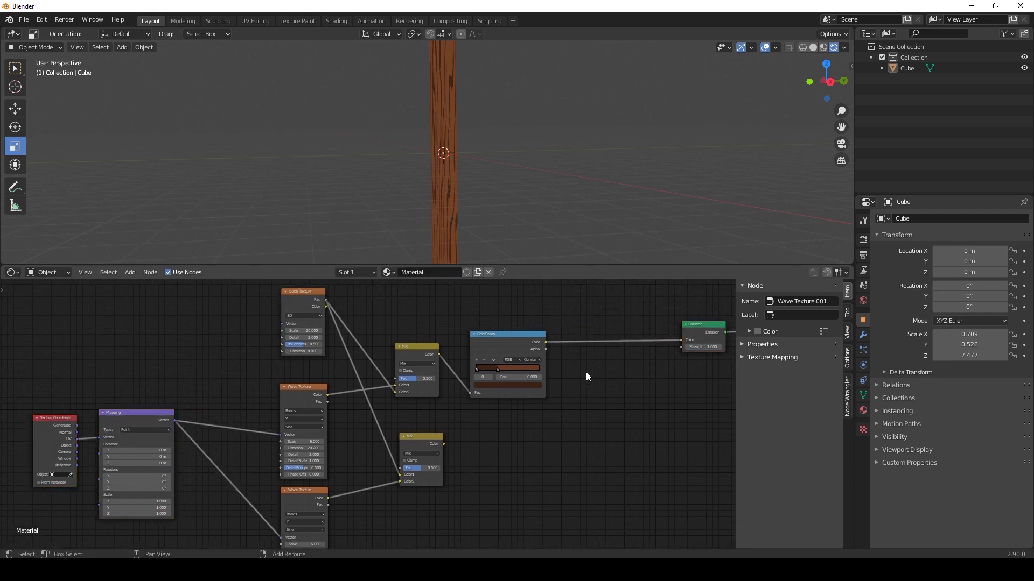
key(shift+a)
mouse_move(586, 373)
click(644, 433)
click(564, 329)
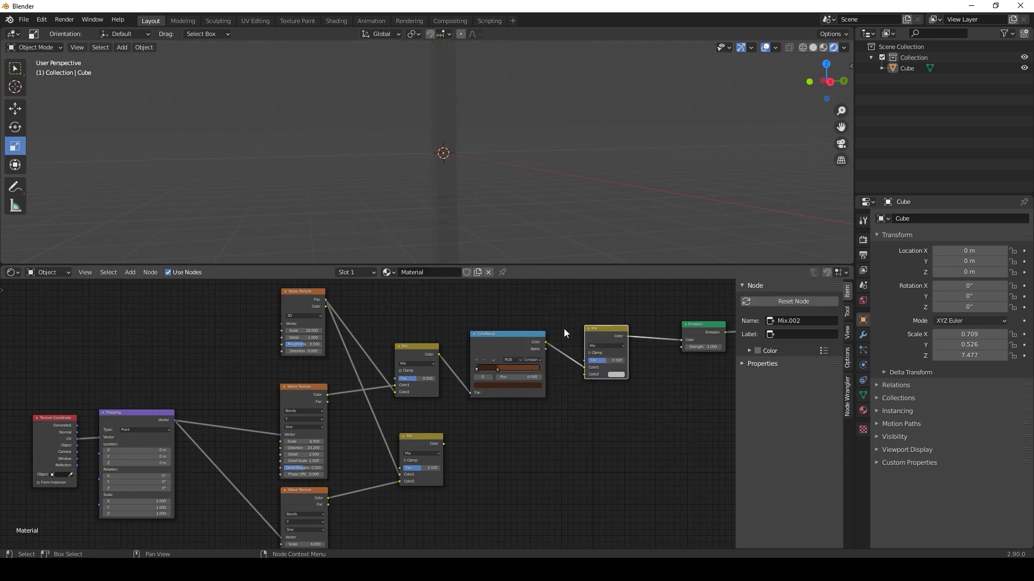
Connect the lower Mix's Color to the new MixRGB's Color2 and set the MixRGB's blend mode to Screen
drag(583, 375, 460, 438)
click(602, 348)
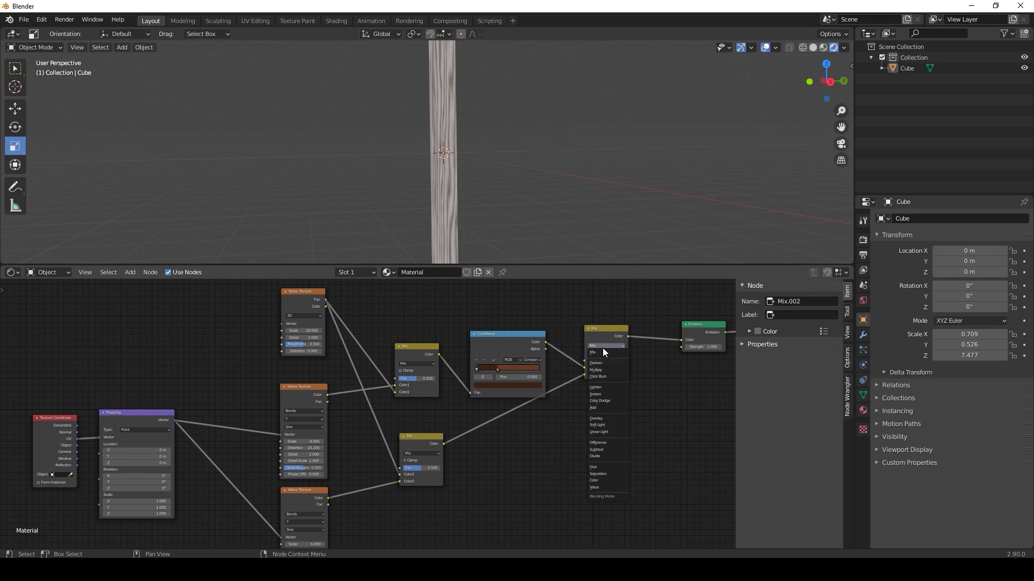
click(599, 396)
Insert a second Mapping node on the link between the first Mapping and the lower Wave Texture
key(shift+a)
mouse_move(476, 469)
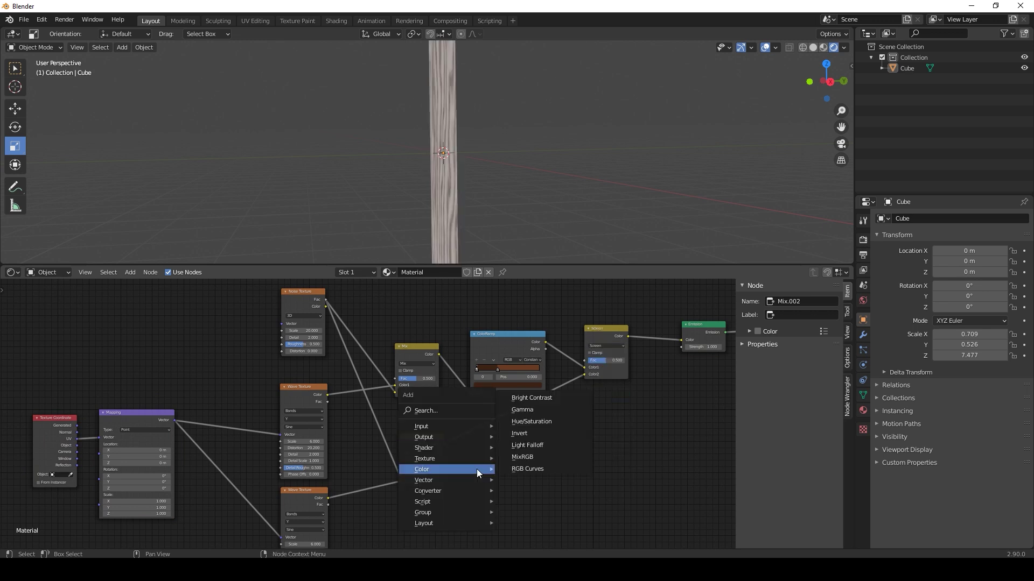
middle_drag(200, 512, 414, 446)
scroll(431, 448, up, 5)
key(shift+a)
mouse_move(436, 487)
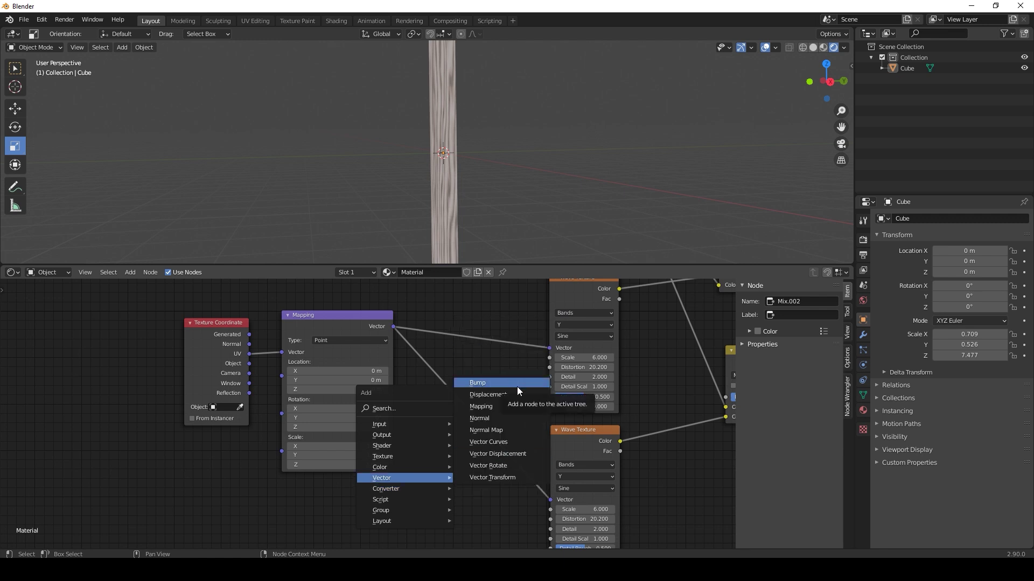
click(484, 407)
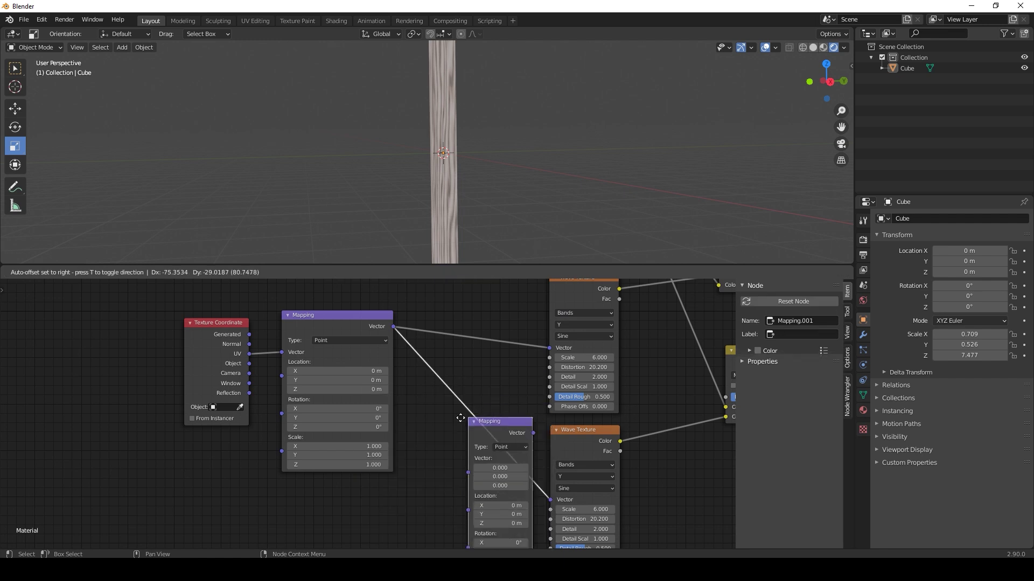
click(436, 395)
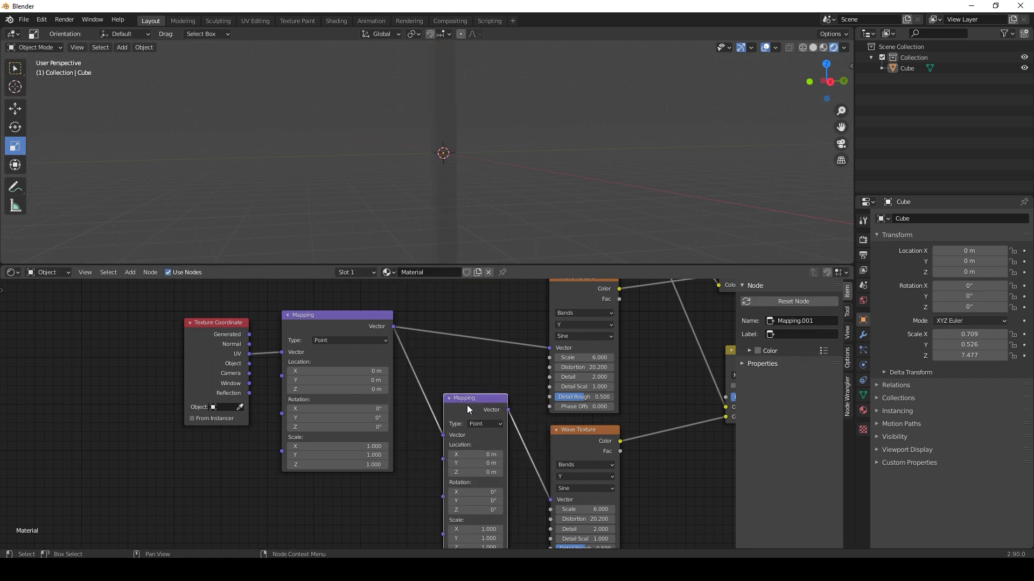
click(477, 454)
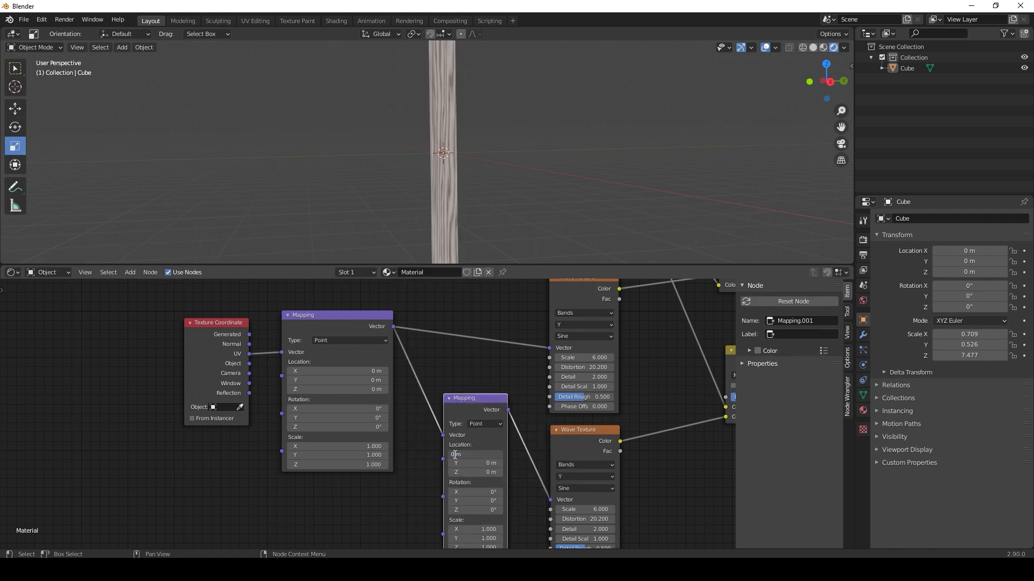
Insert a ColorRamp node on the link between the lower Mix and the Screen node
scroll(673, 438, down, 6)
middle_drag(705, 372, 509, 435)
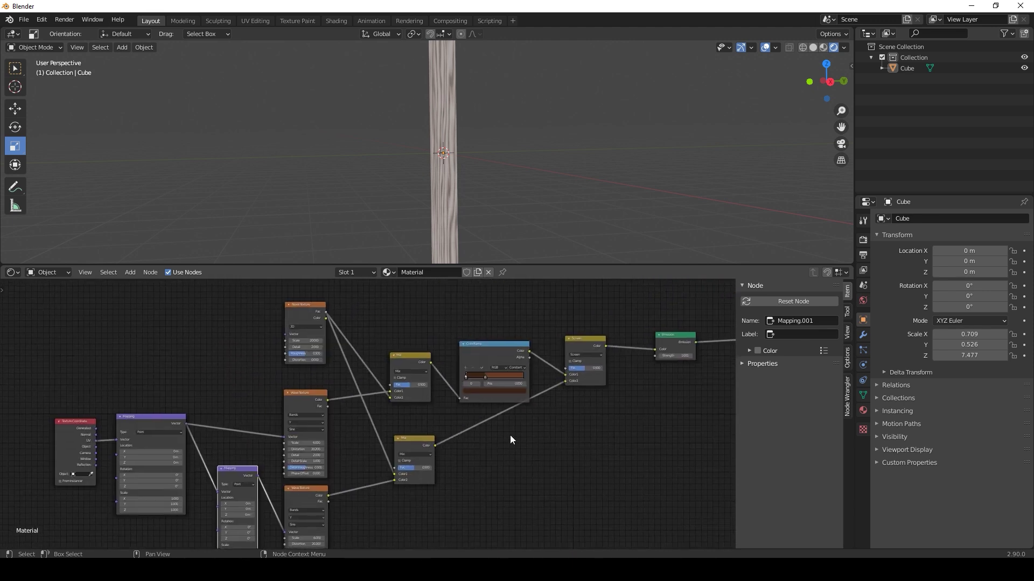
scroll(507, 435, up, 6)
key(shift+a)
mouse_move(528, 471)
click(578, 359)
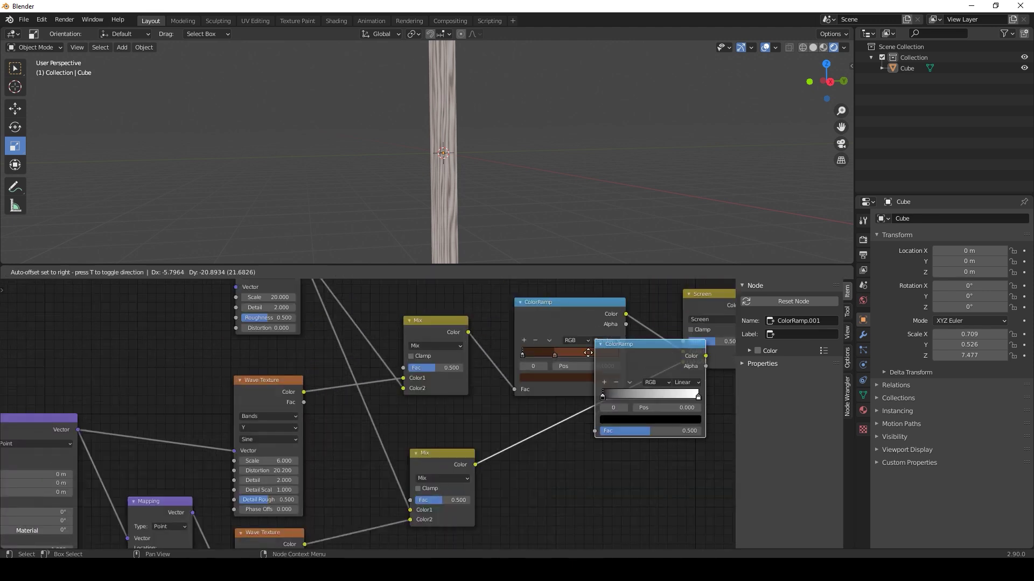
click(593, 411)
middle_drag(640, 456, 558, 444)
scroll(558, 445, up, 3)
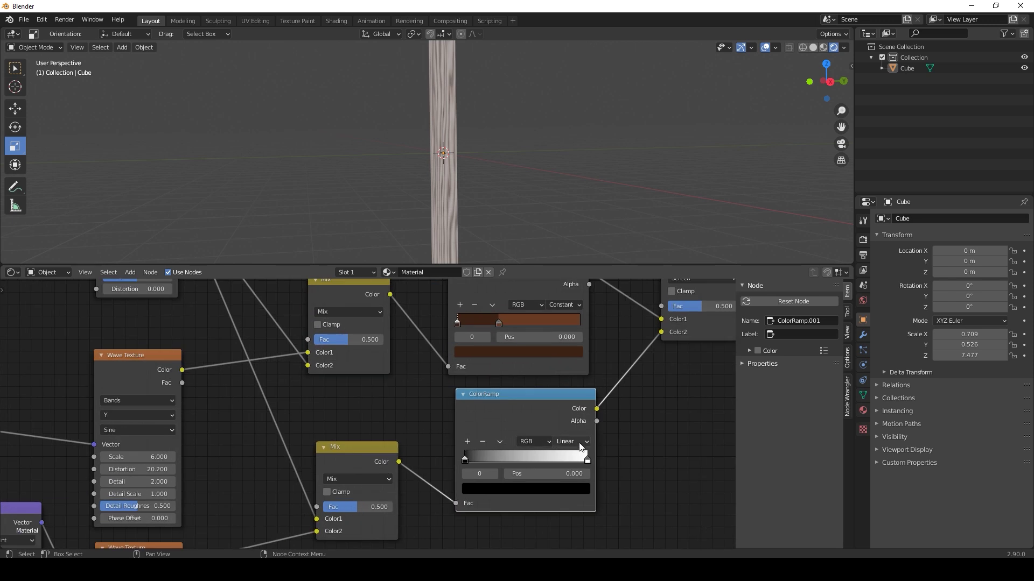
Give the new ColorRamp Constant interpolation and white-to-black colors, with its second stop about a quarter of the way along
click(572, 442)
click(579, 503)
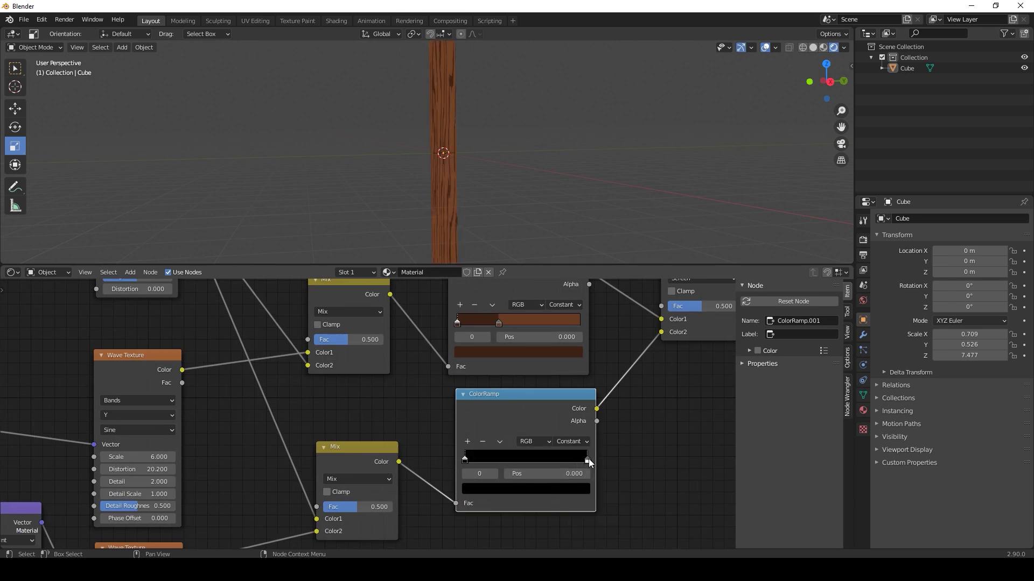
mouse_move(589, 459)
mouse_down()
mouse_move(459, 460)
mouse_move(496, 457)
mouse_up()
scroll(465, 208, up, 11)
scroll(610, 215, down, 5)
Set the second Mapping node's X and Y location to 0.02 m
middle_drag(260, 479, 598, 336)
scroll(362, 412, down, 4)
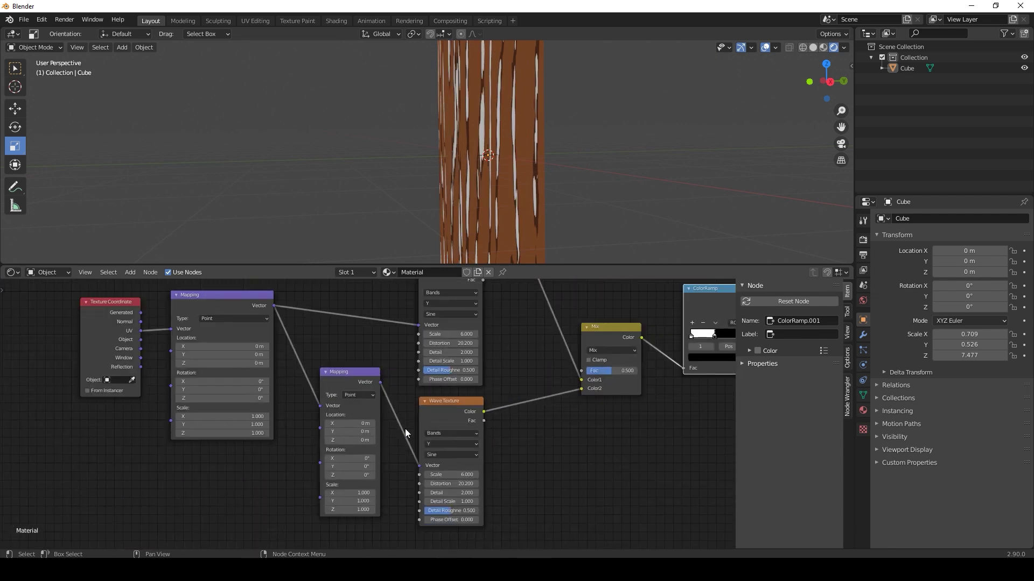
middle_drag(375, 432, 426, 428)
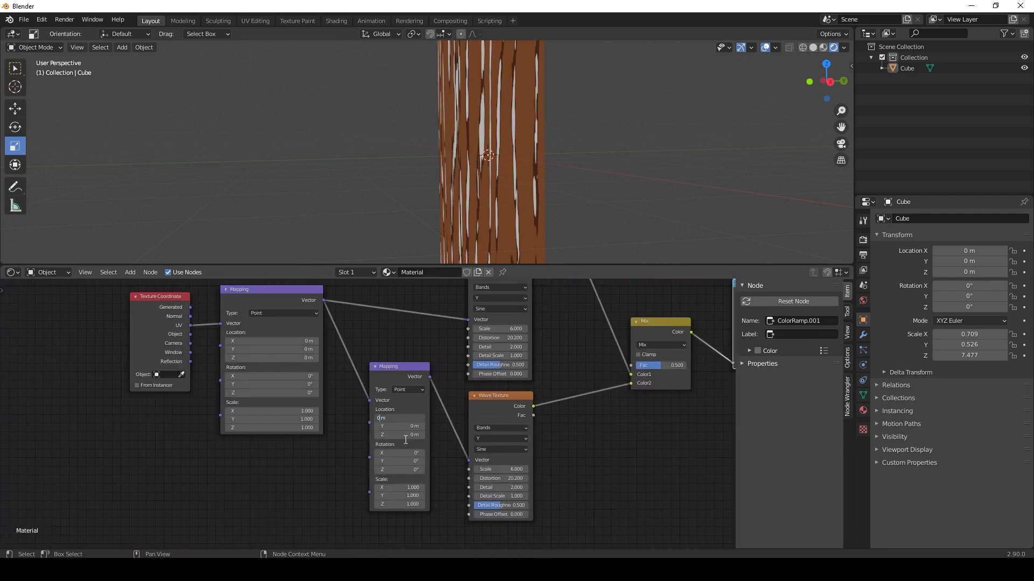
key(Return)
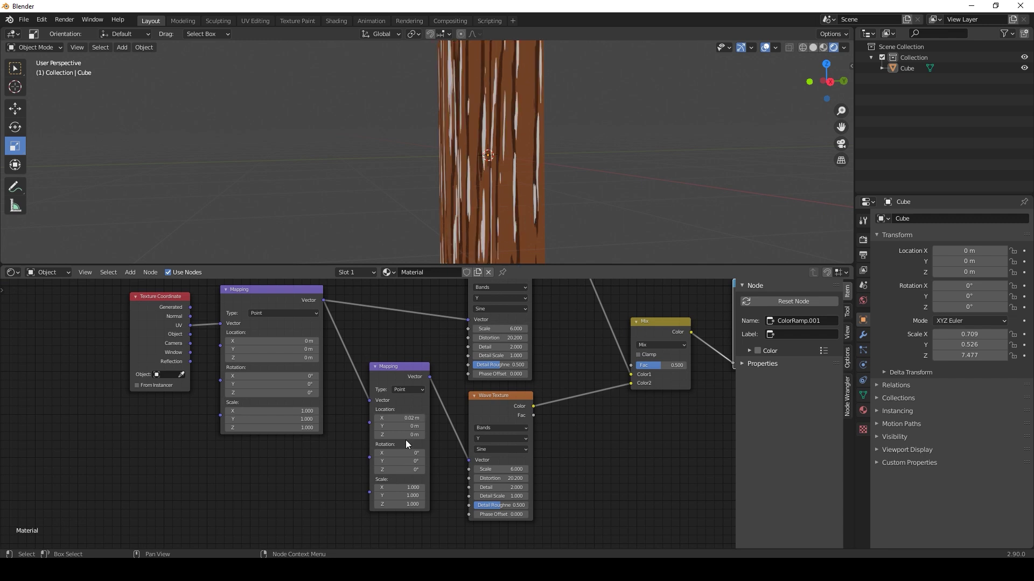
click(407, 426)
key(Return)
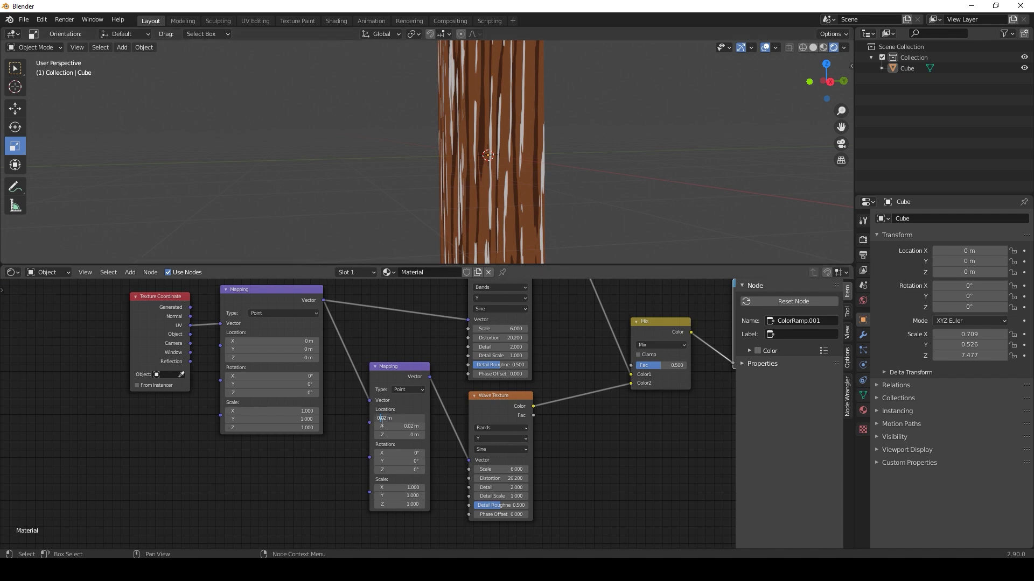
Set the second Mapping node's X and Y location to 0.002 m
key(Return)
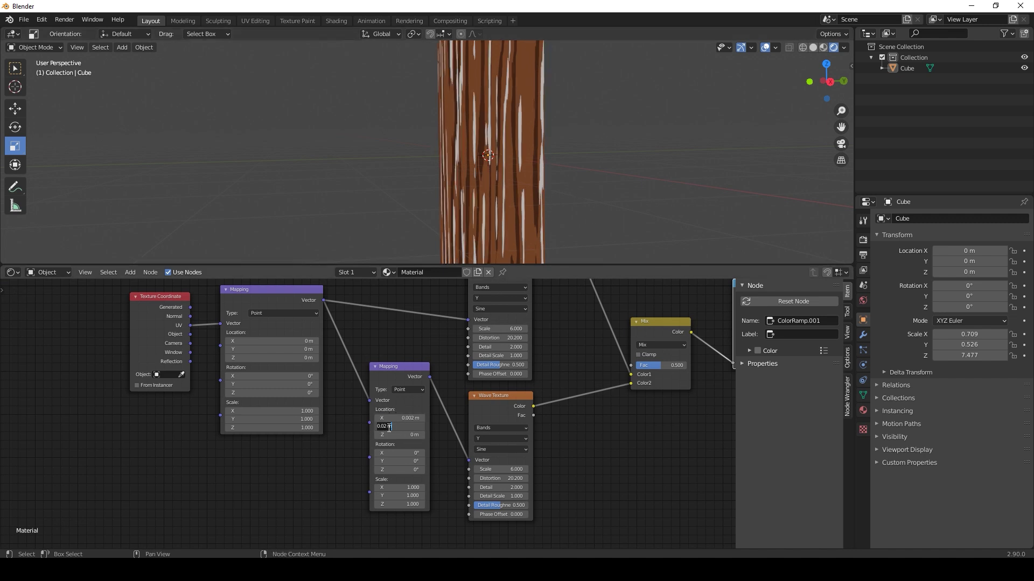
key(Return)
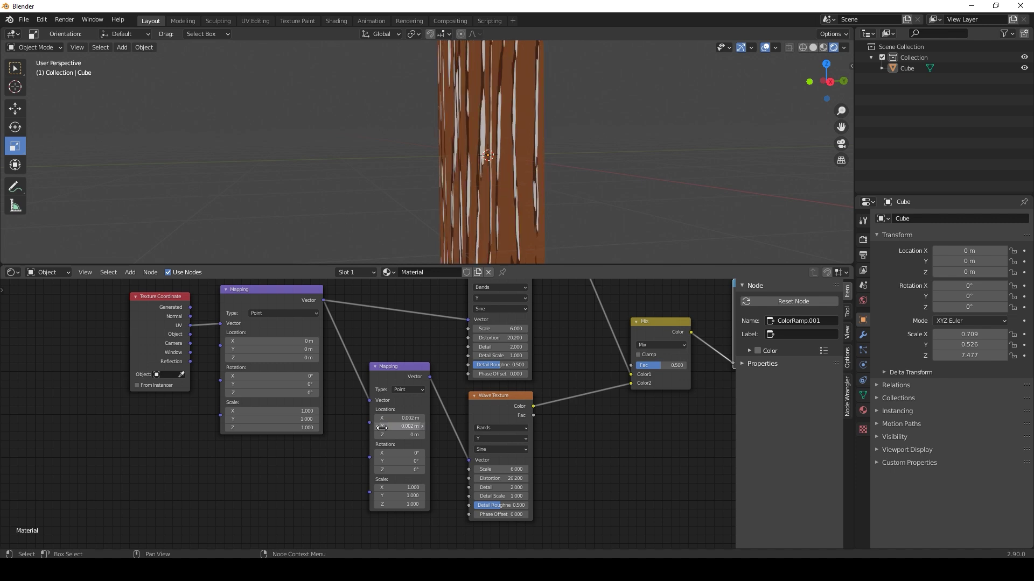
Change the lower ColorRamp's white first stop to a muted tan with hue about 0.095 and saturation about 0.51
scroll(600, 203, down, 2)
middle_drag(598, 208, 519, 254)
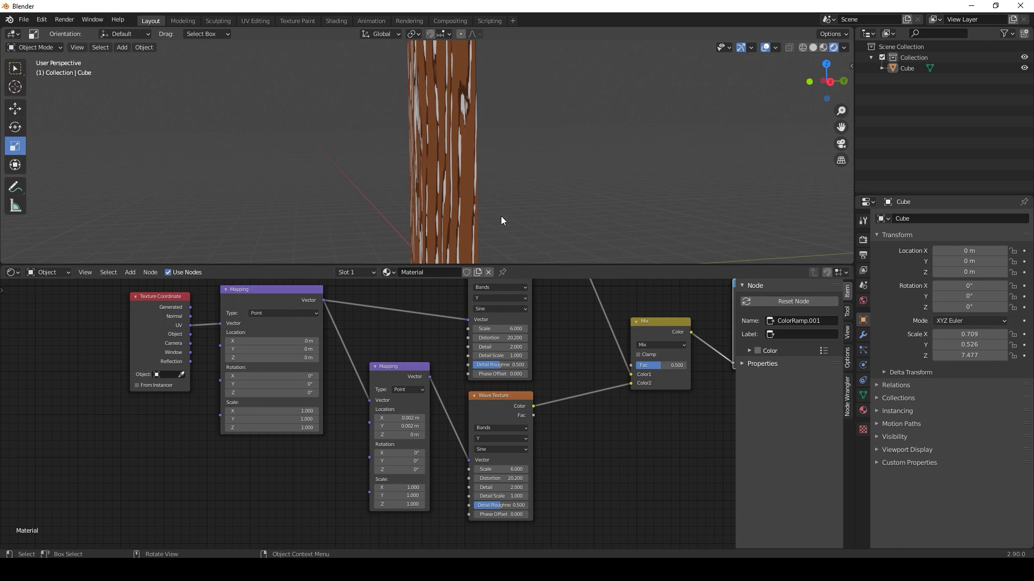
middle_drag(561, 364, 270, 446)
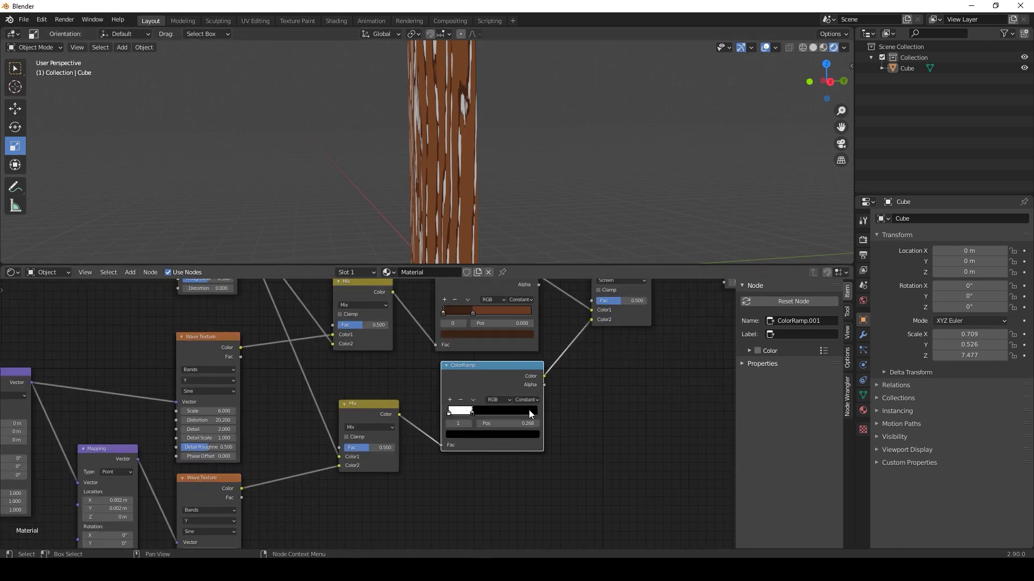
scroll(469, 416, up, 4)
click(463, 416)
click(483, 445)
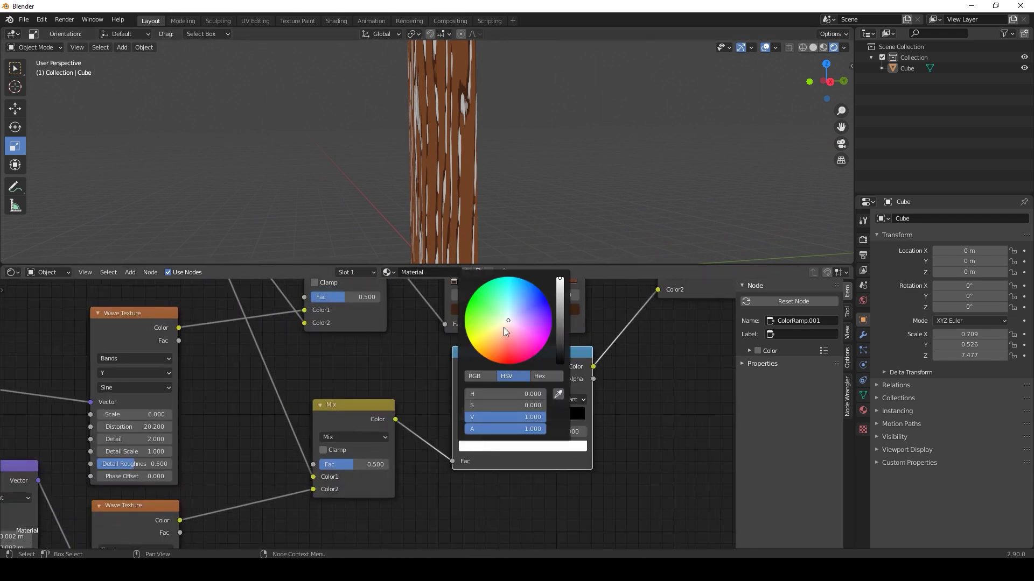
drag(505, 331, 486, 352)
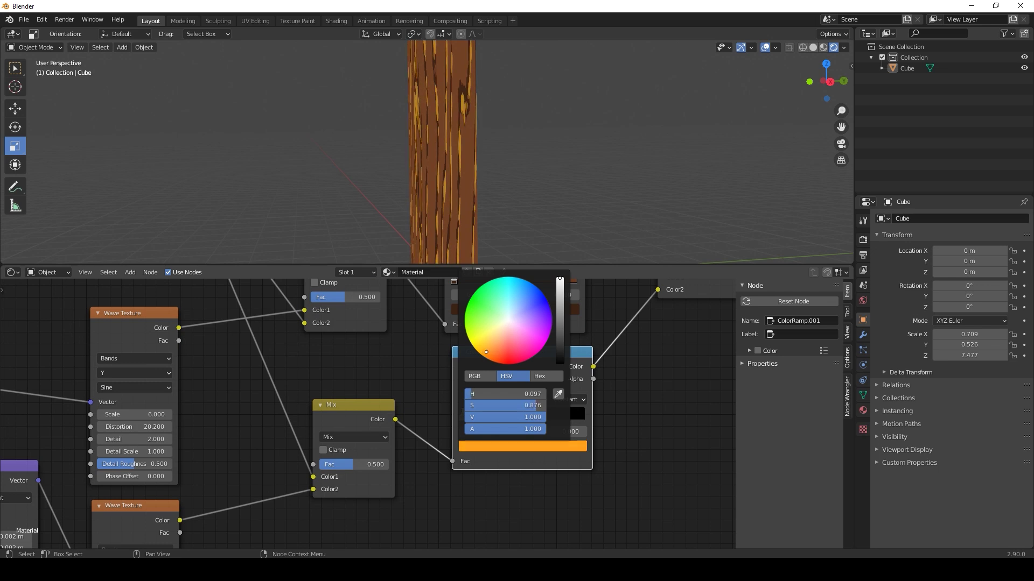
drag(517, 404, 487, 404)
mouse_move(560, 289)
mouse_down()
mouse_move(560, 332)
mouse_move(560, 322)
mouse_up()
scroll(512, 157, down, 5)
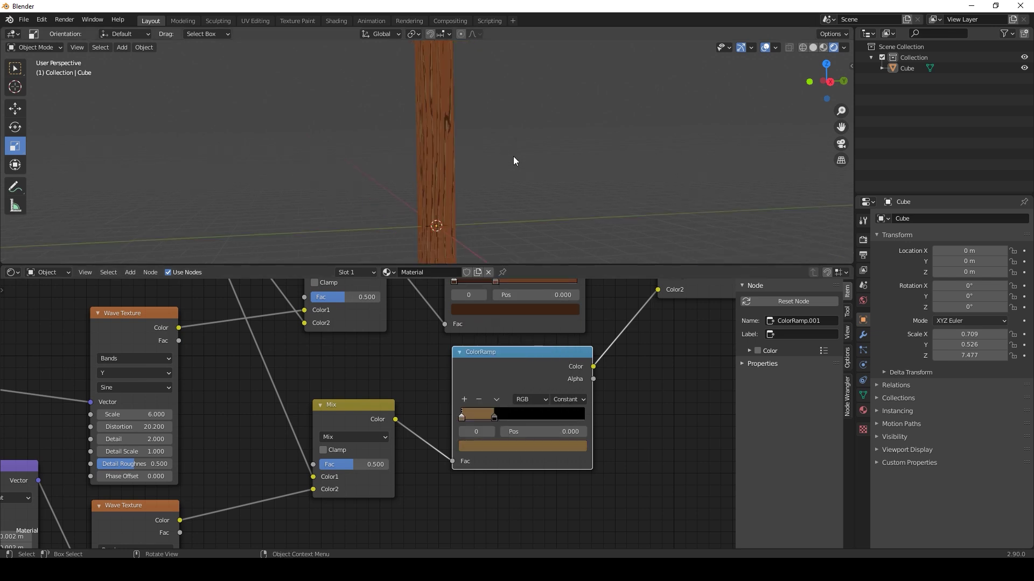
scroll(508, 182, up, 6)
scroll(504, 193, up, 1)
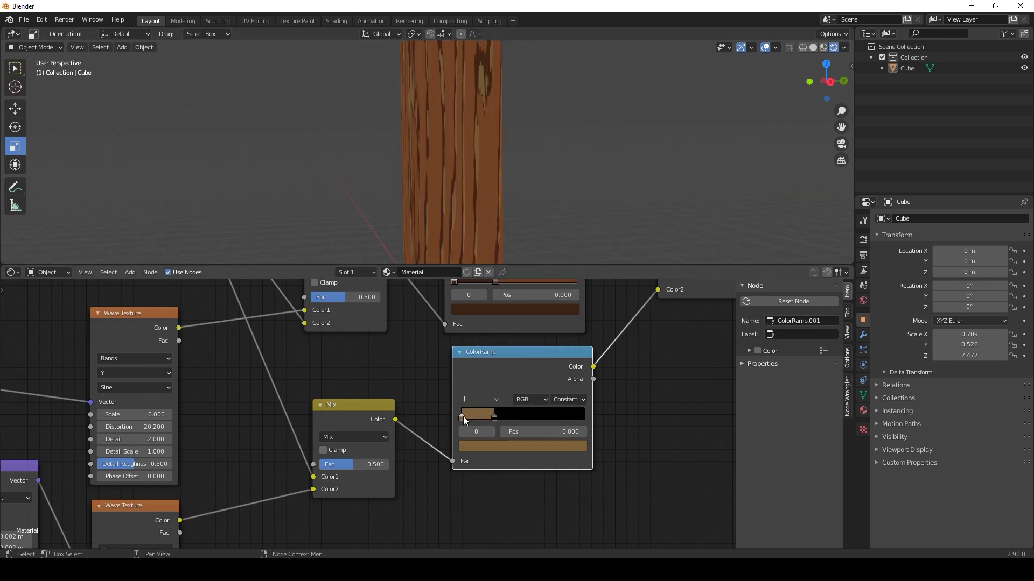
Raise the Screen node's Fac to 1.000 and check the highlights on the beam
middle_drag(672, 372, 623, 436)
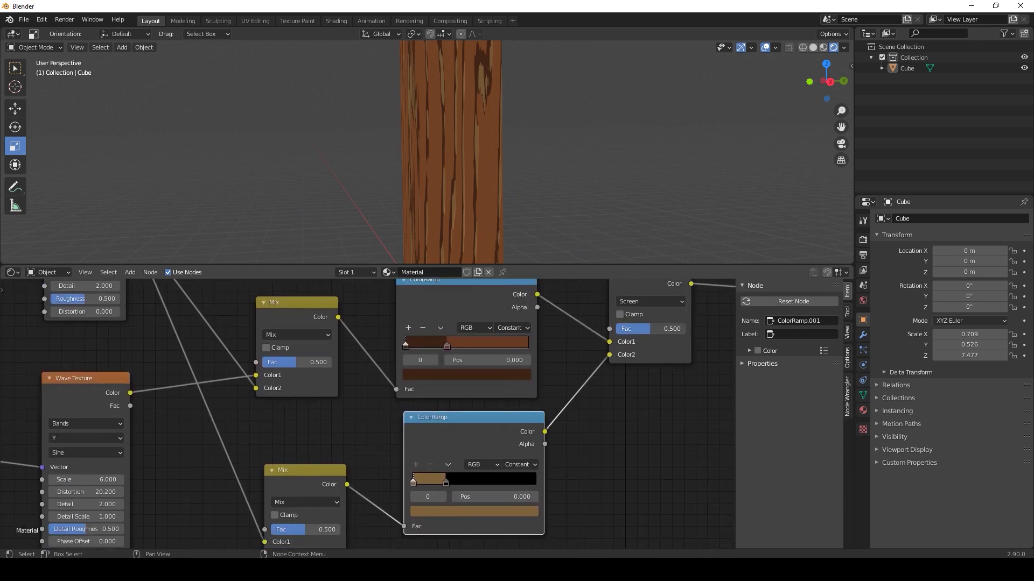
drag(650, 329, 687, 329)
scroll(495, 157, down, 7)
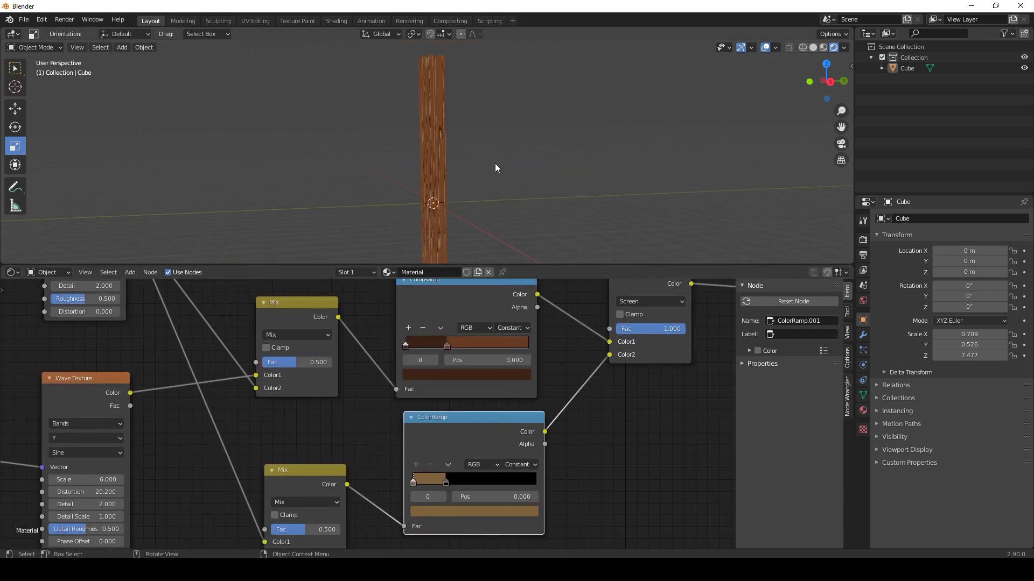
scroll(495, 168, up, 6)
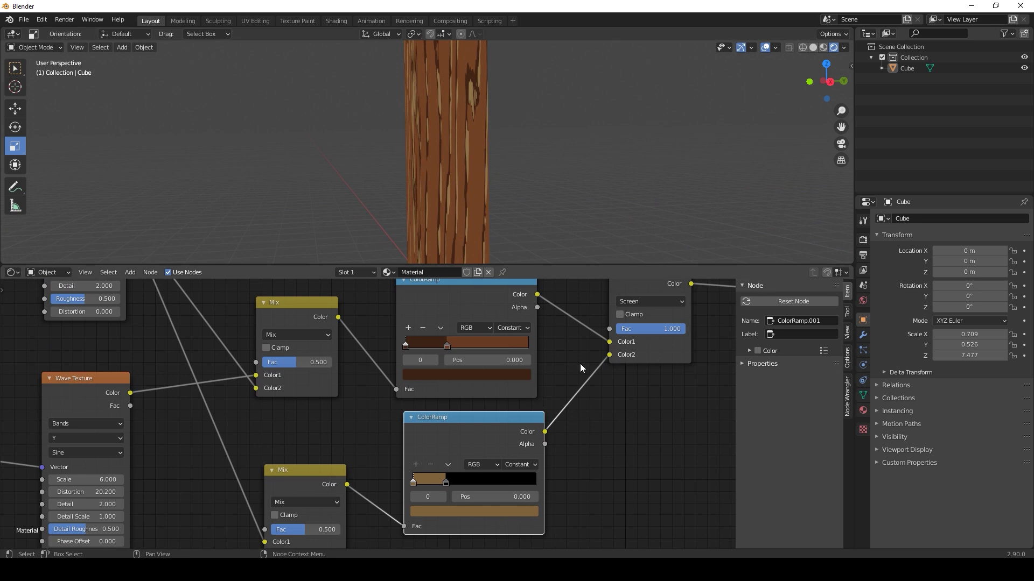
Recolor the lower ColorRamp's first stop to a pale cream with saturation 0.127 and value about 0.835
middle_drag(595, 343, 574, 359)
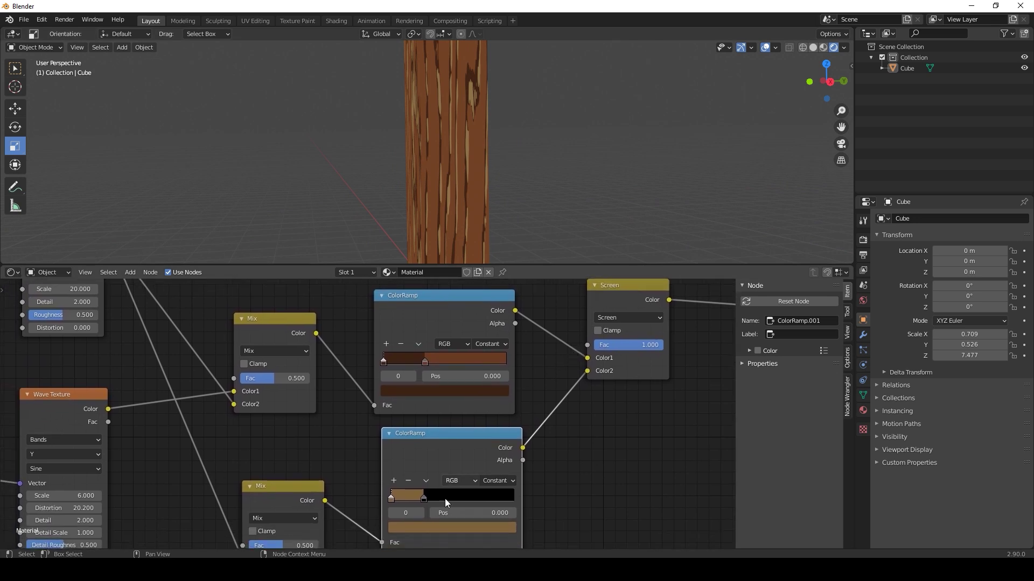
click(422, 527)
drag(488, 391, 489, 358)
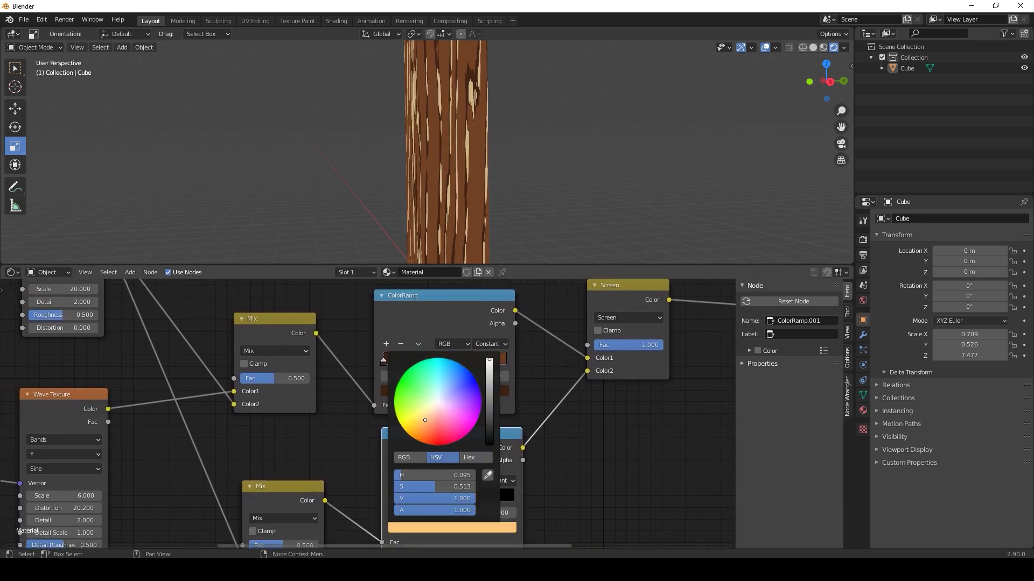
drag(427, 491, 397, 491)
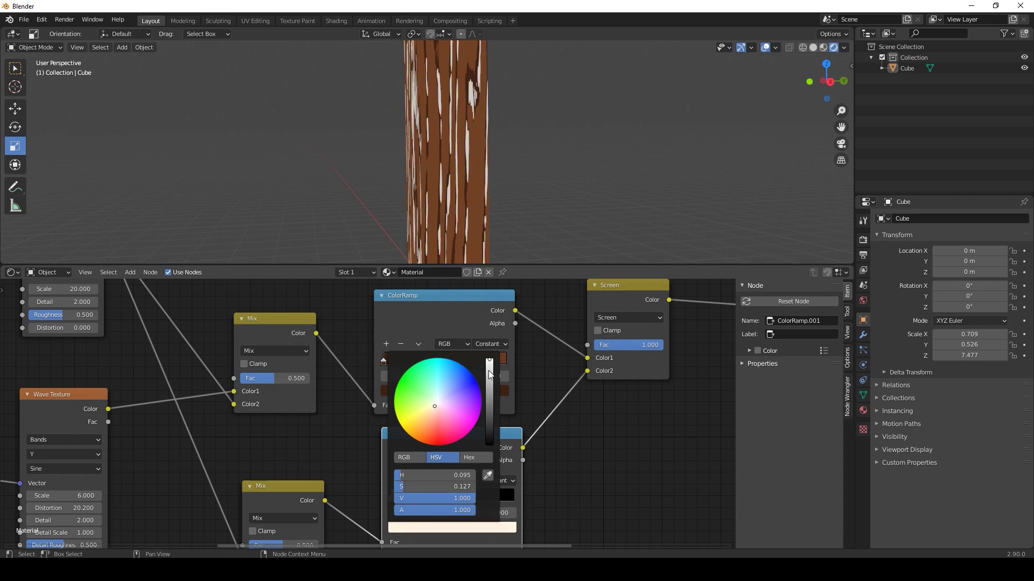
mouse_move(489, 371)
mouse_down()
mouse_move(489, 382)
mouse_move(490, 373)
mouse_up()
scroll(507, 162, down, 7)
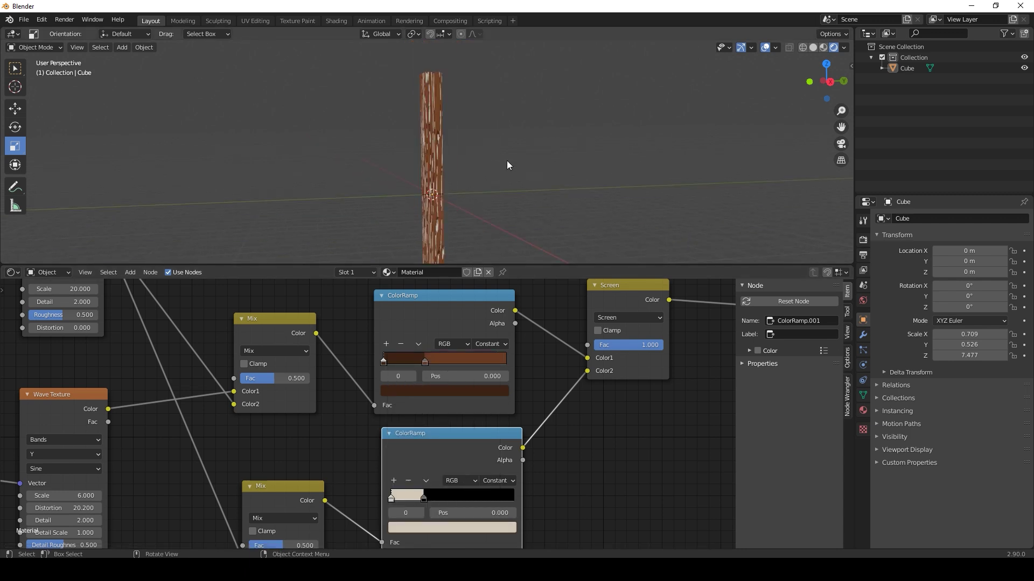
scroll(507, 162, up, 9)
Sample the reddish brown of the upper ColorRamp as the color of the lower ColorRamp's first stop
click(428, 526)
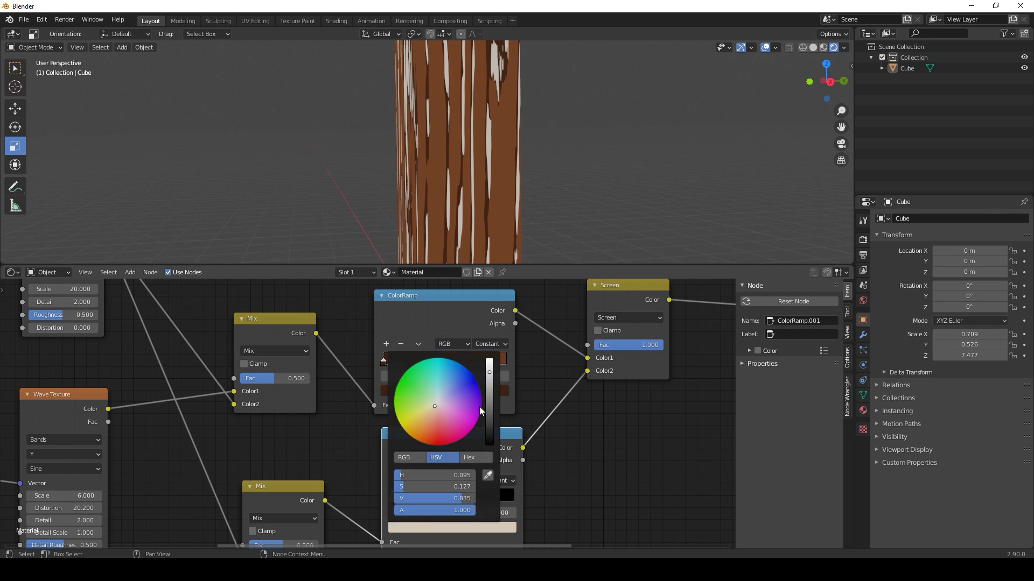
click(488, 476)
click(473, 357)
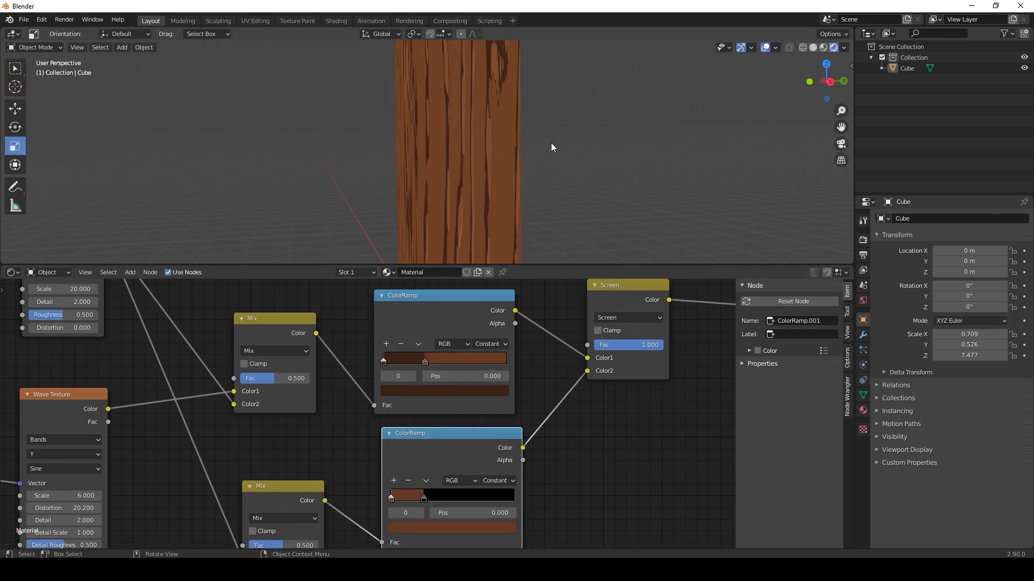
scroll(551, 142, down, 6)
middle_drag(506, 151, 496, 193)
scroll(499, 149, down, 3)
Move the Emission and Material Output nodes farther from the Screen node to make room for more nodes
scroll(578, 350, down, 11)
middle_drag(593, 323, 546, 372)
drag(493, 340, 643, 466)
drag(506, 408, 568, 382)
click(477, 367)
Add a Voronoi Texture node above the upper ColorRamp
scroll(477, 367, up, 10)
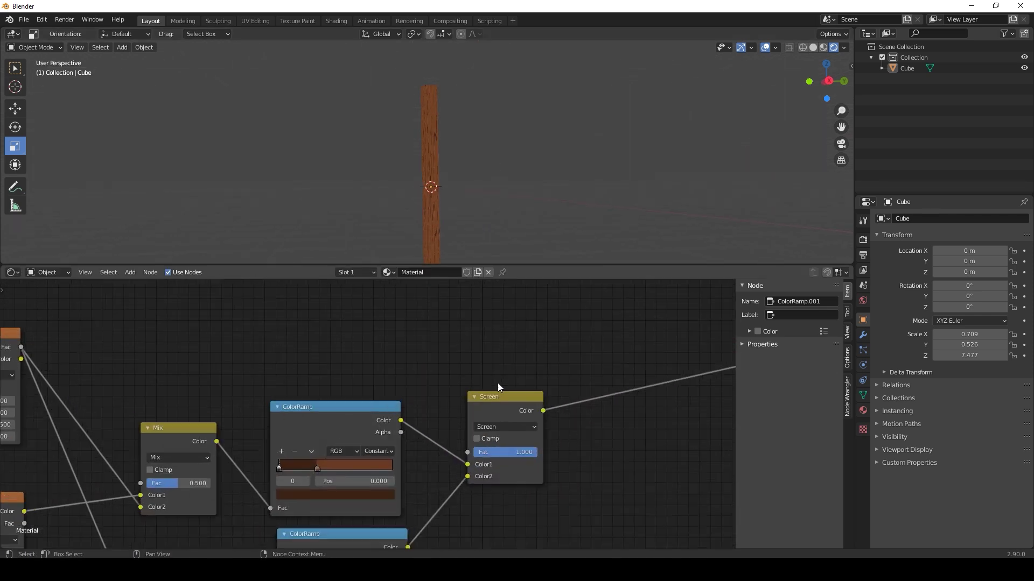
middle_drag(498, 383, 462, 444)
scroll(476, 419, down, 7)
middle_drag(417, 350, 420, 386)
key(shift+a)
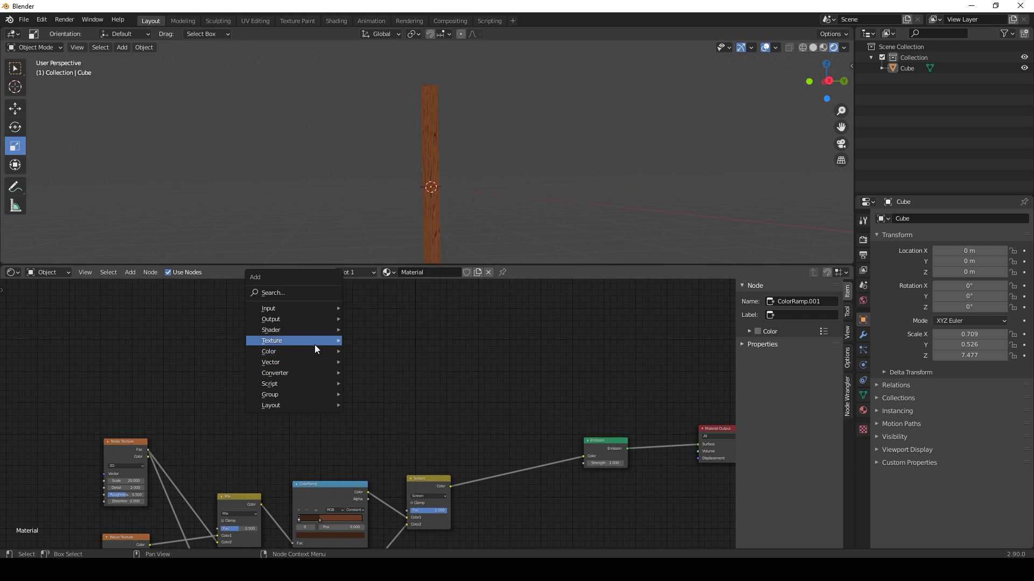
mouse_move(315, 344)
click(393, 497)
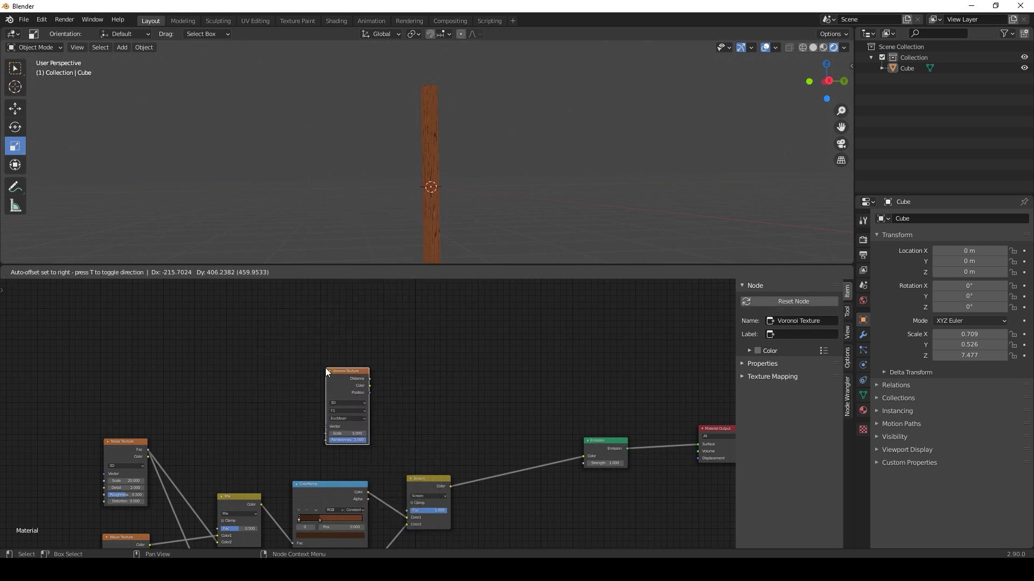
click(325, 367)
Insert a Mix node on the link between the Screen and Emission nodes
key(shift+a)
mouse_move(403, 422)
click(483, 480)
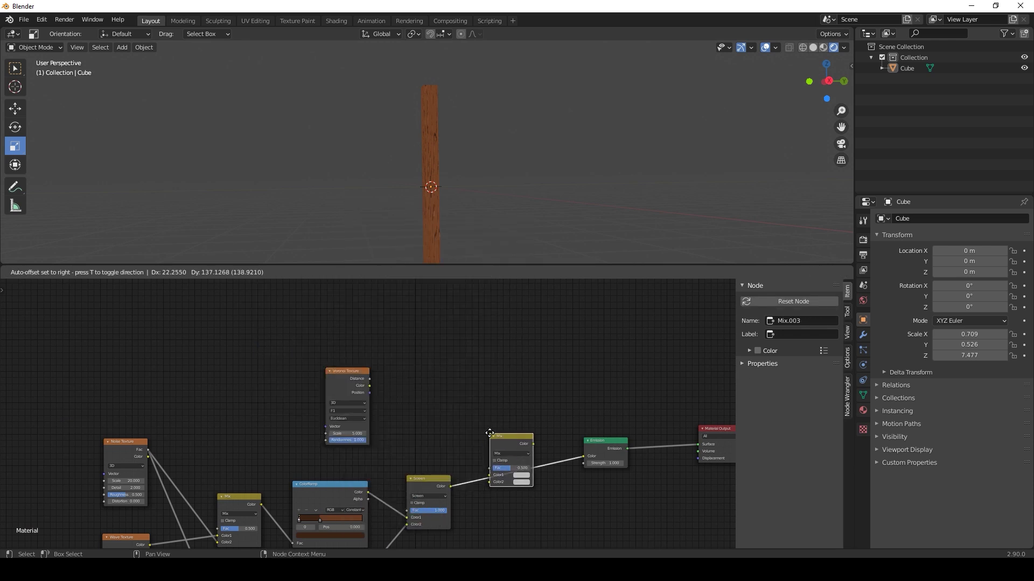
click(499, 428)
Connect the Voronoi Texture to the new Mix node's Color2 input, trying its Distance output before settling on Color
drag(370, 380, 501, 476)
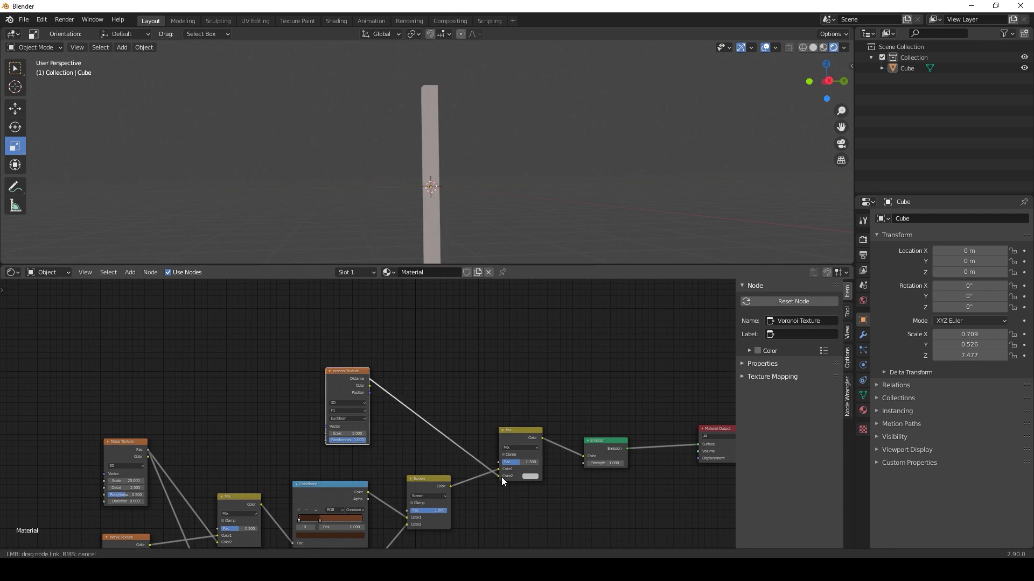
scroll(505, 210, up, 6)
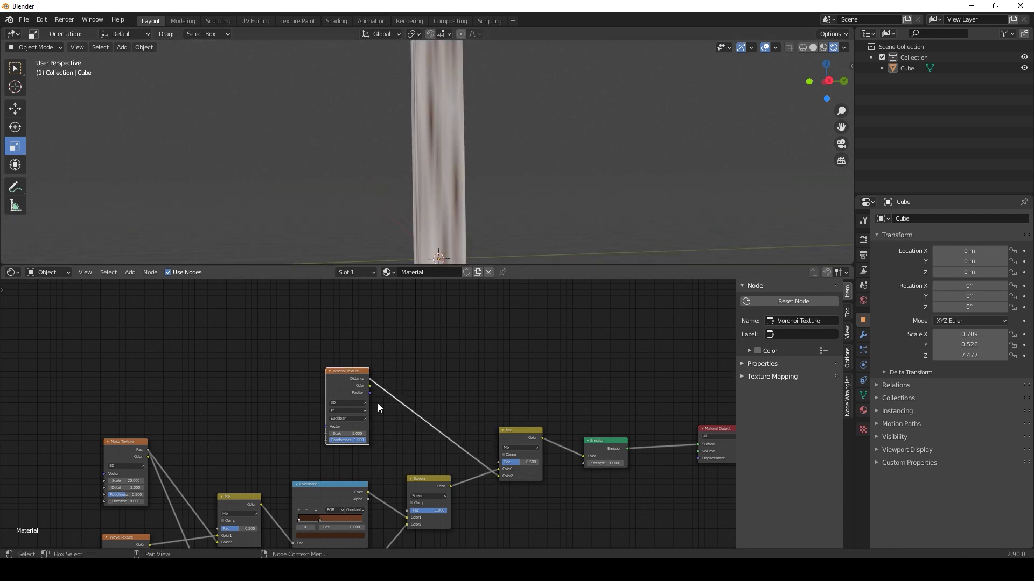
middle_drag(384, 399, 388, 359)
drag(373, 345, 507, 438)
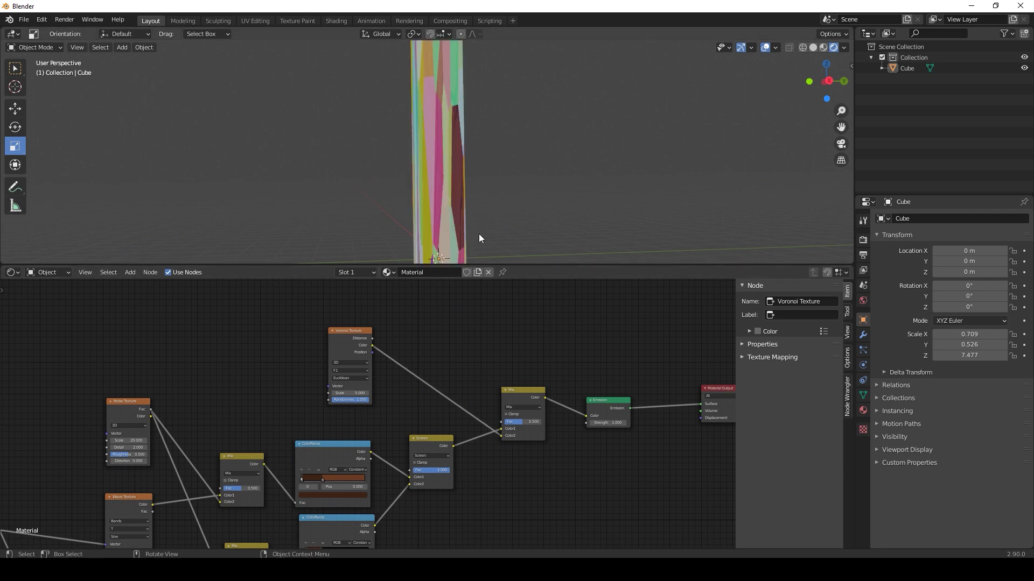
Give the Voronoi Texture its own Texture Coordinate and Mapping nodes and space them away from it
drag(352, 337, 366, 321)
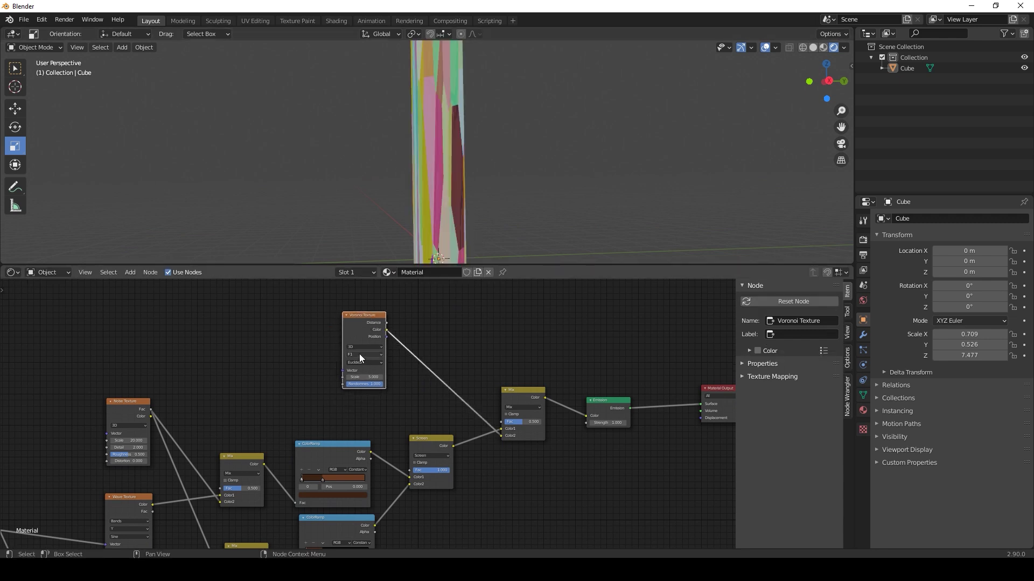
key(ctrl+t)
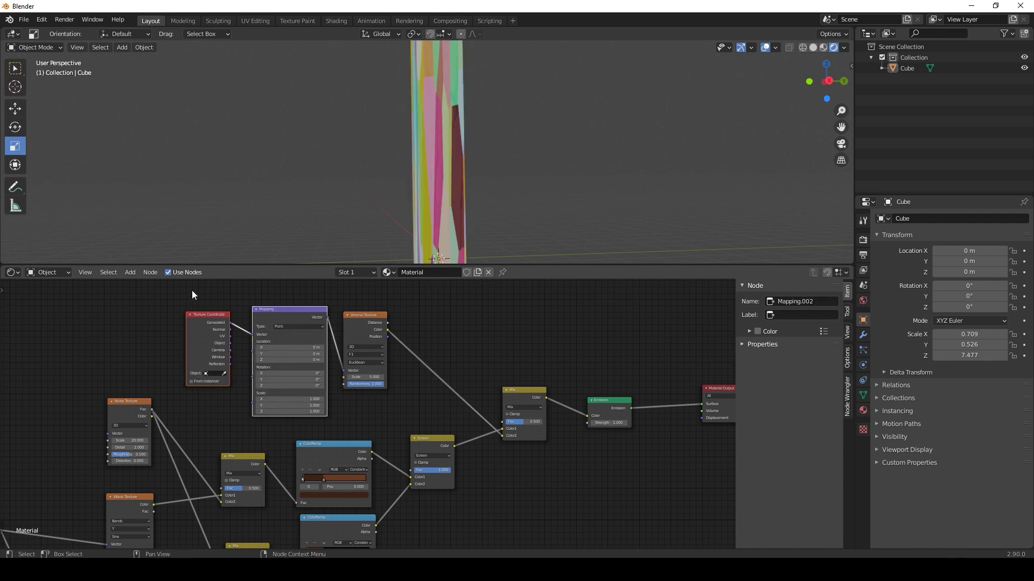
drag(287, 324, 200, 289)
middle_drag(222, 313, 368, 370)
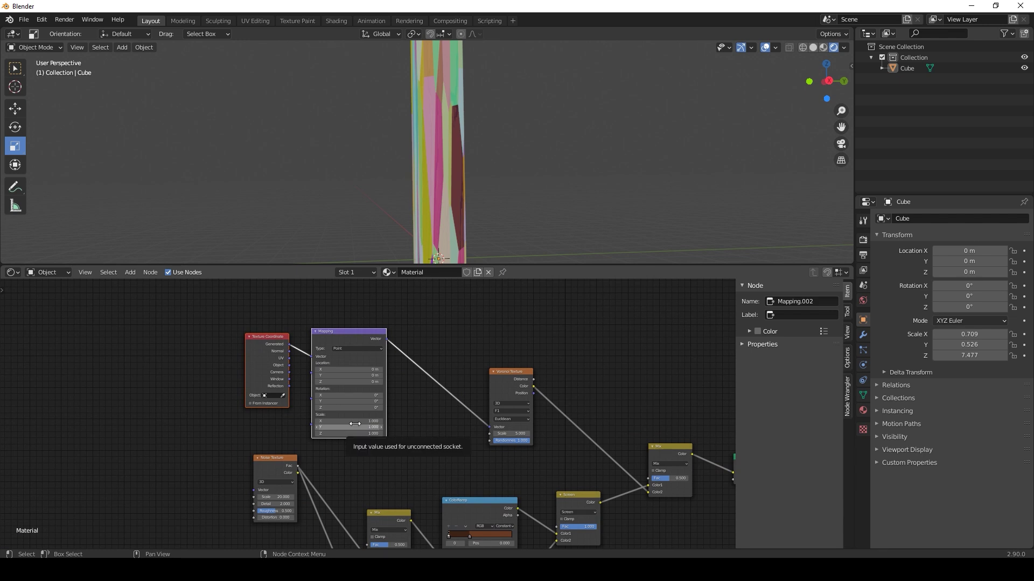
Experiment with the new Mapping node's vector source and scale, undo the trials, and set its Z scale to 5
drag(289, 358, 311, 357)
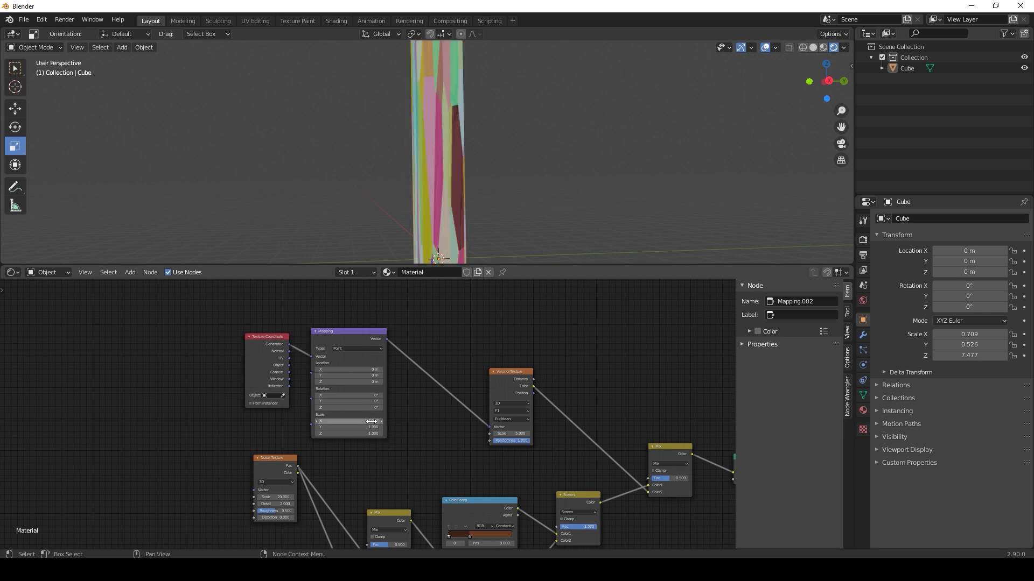
drag(366, 422, 385, 434)
key(ctrl+z)
key(ctrl+z)
middle_drag(434, 424, 406, 395)
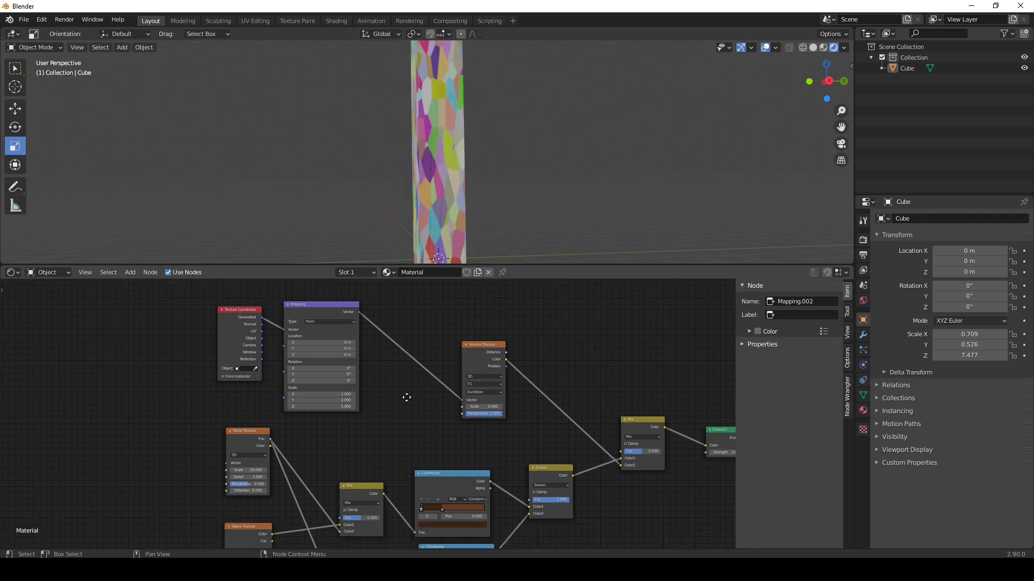
Switch the Voronoi Texture to Smooth F1 and move its Texture Coordinate and Mapping nodes farther away from it
click(490, 383)
click(489, 398)
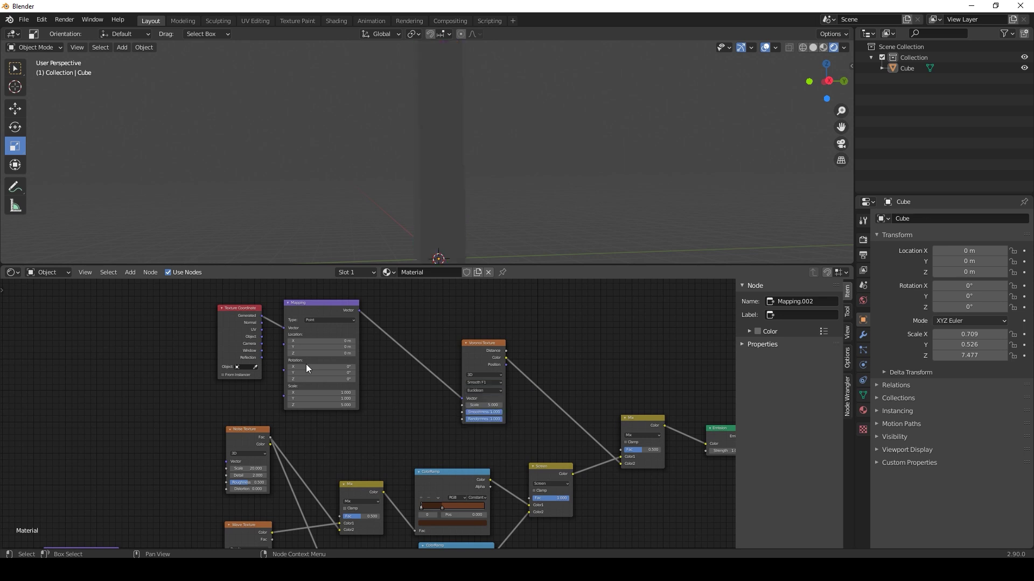
drag(196, 302, 306, 325)
key(g)
click(180, 318)
click(282, 378)
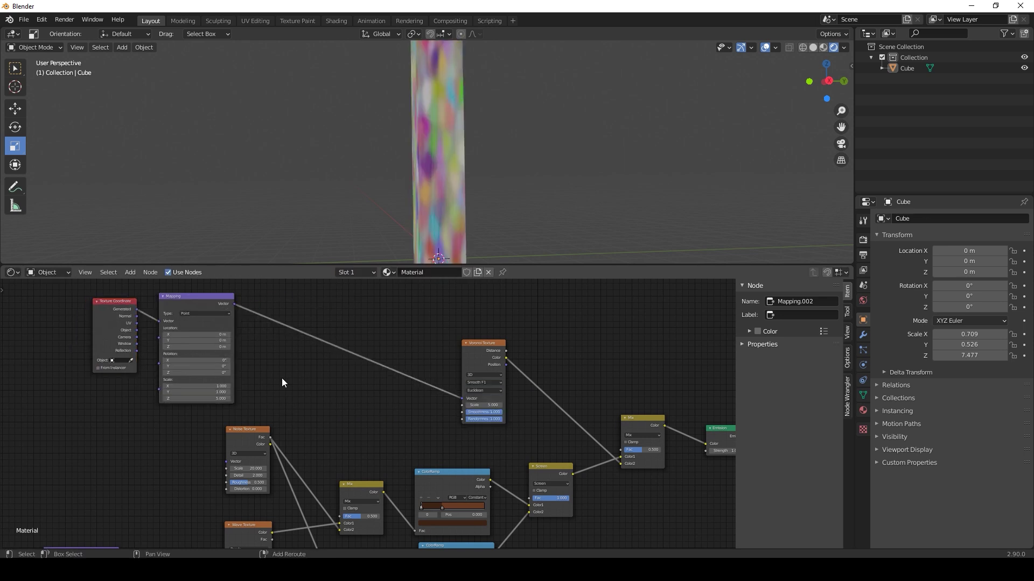
Add an unconnected ColorRamp node between the new Mapping node and the Voronoi Texture, just below their link
key(shift+a)
mouse_move(273, 399)
click(350, 271)
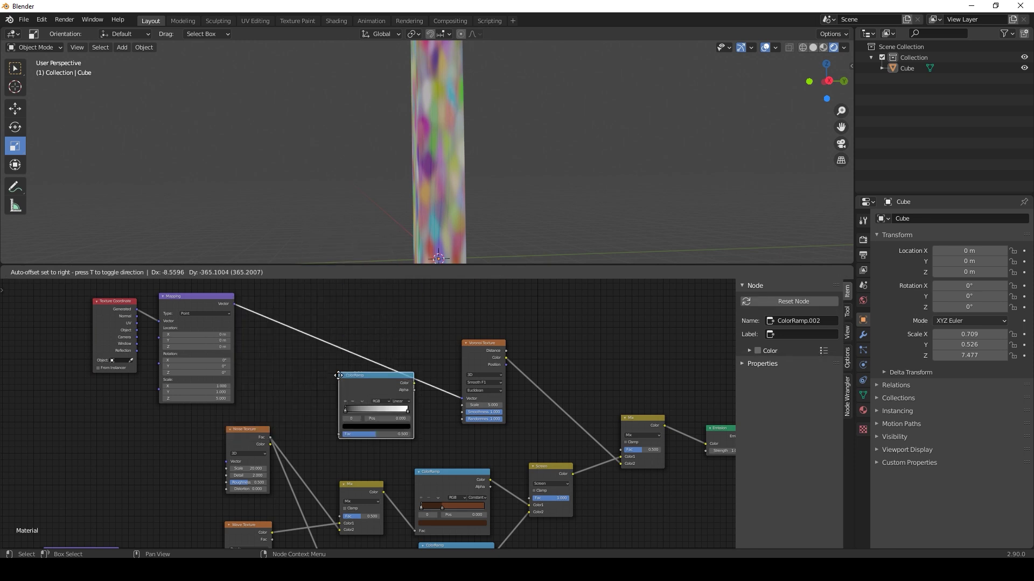
click(343, 387)
Add a Noise Texture beside the new ColorRamp and link it to the ramp's Fac input
key(shift+a)
mouse_move(234, 346)
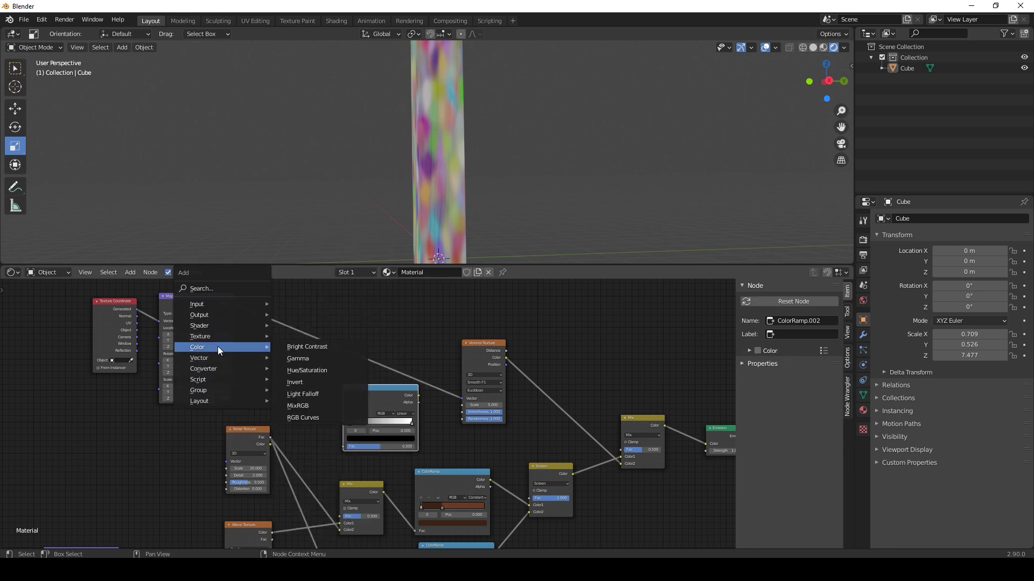
click(312, 455)
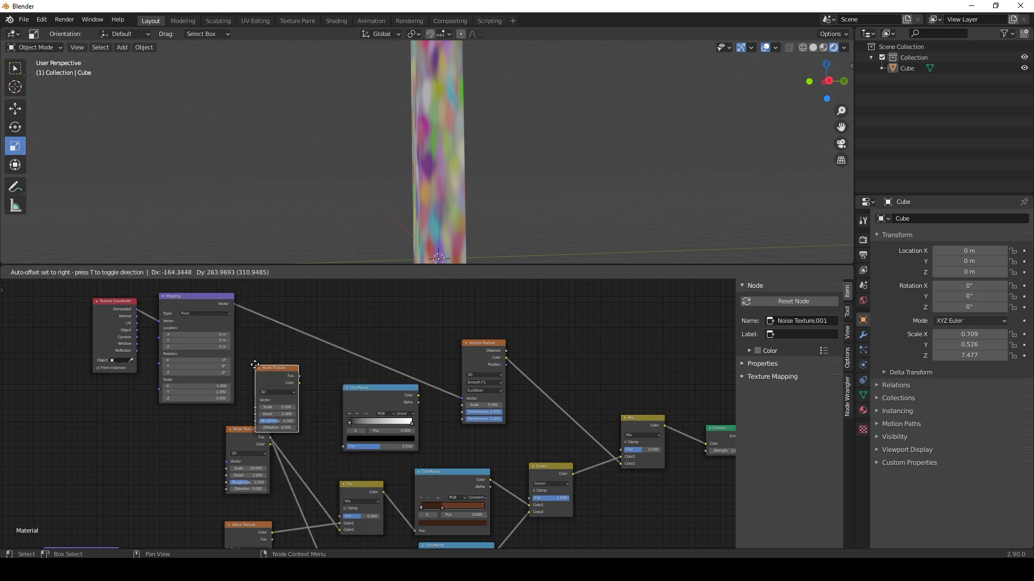
click(271, 353)
drag(316, 364, 343, 447)
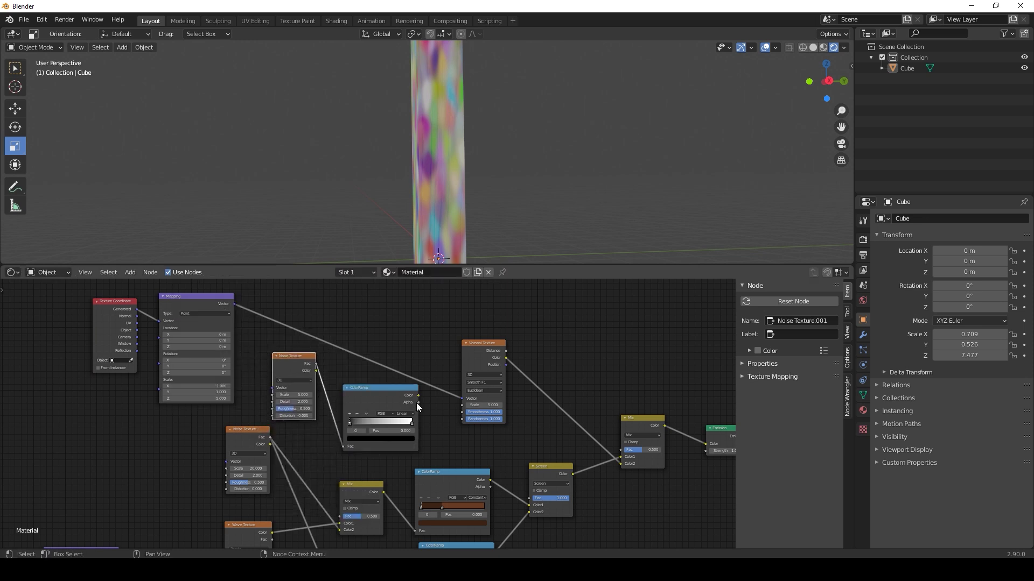
Connect the new ColorRamp's Color to the Voronoi Texture's Smoothness and set the new Noise Texture's scale to 67.8
drag(419, 396, 462, 412)
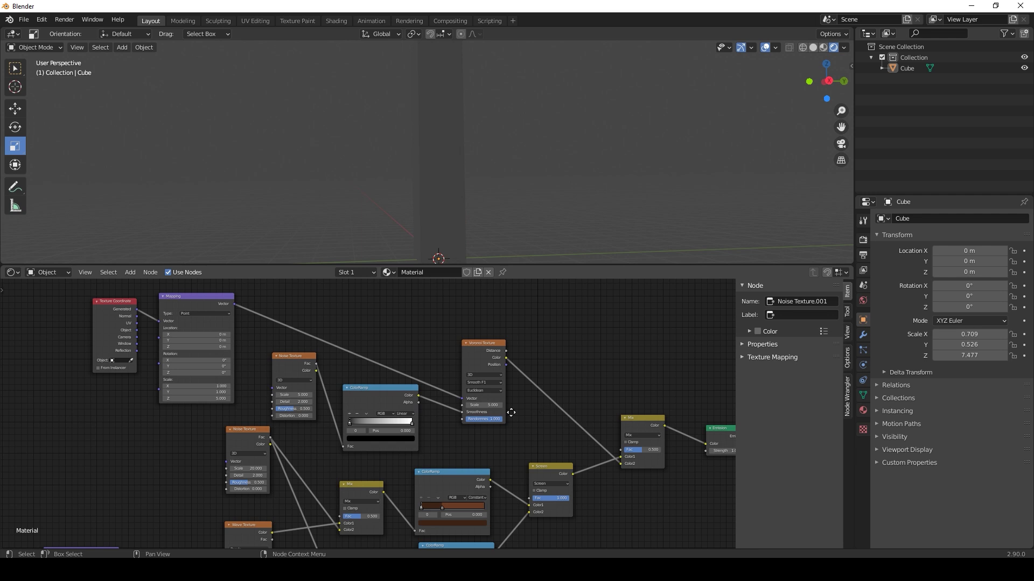
middle_drag(511, 412, 386, 414)
scroll(352, 449, up, 5)
middle_drag(307, 430, 350, 435)
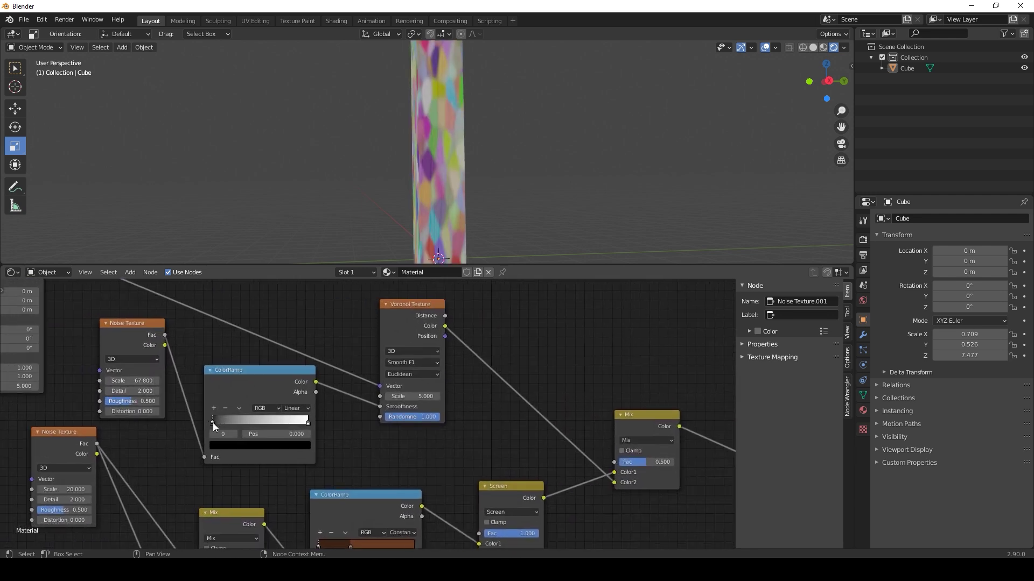
Set the smoothness ramp's white stop to 0.559 and insert a ColorRamp between the Voronoi Texture's Color and the Mix node, black stop at 0.395
drag(305, 424, 247, 421)
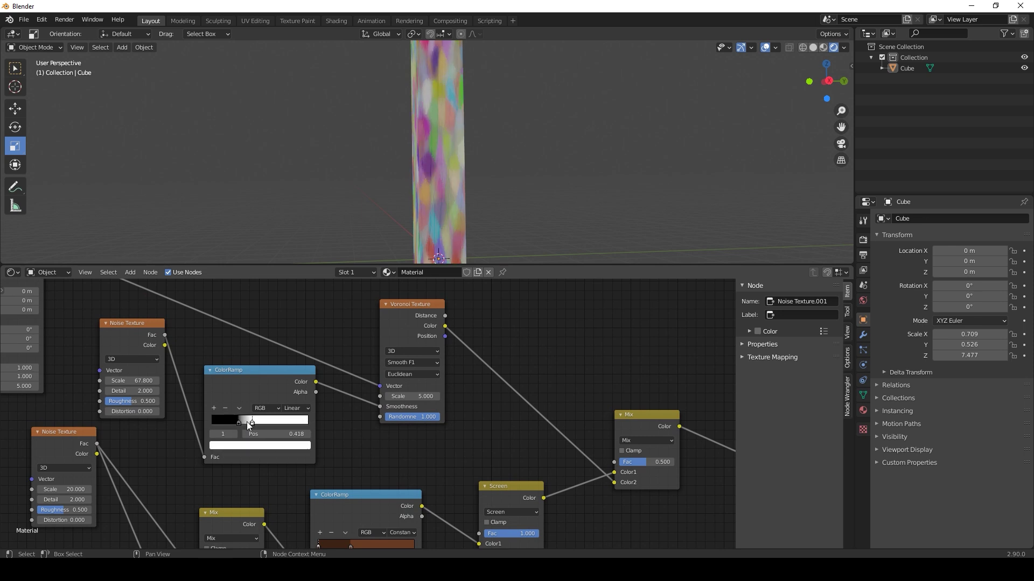
key(shift+a)
mouse_move(430, 465)
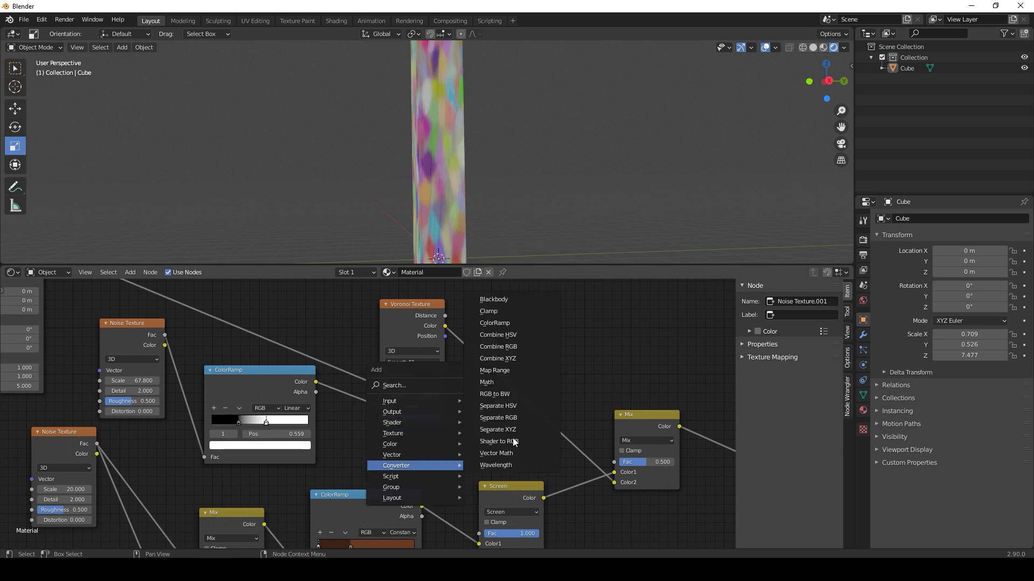
click(522, 323)
click(459, 347)
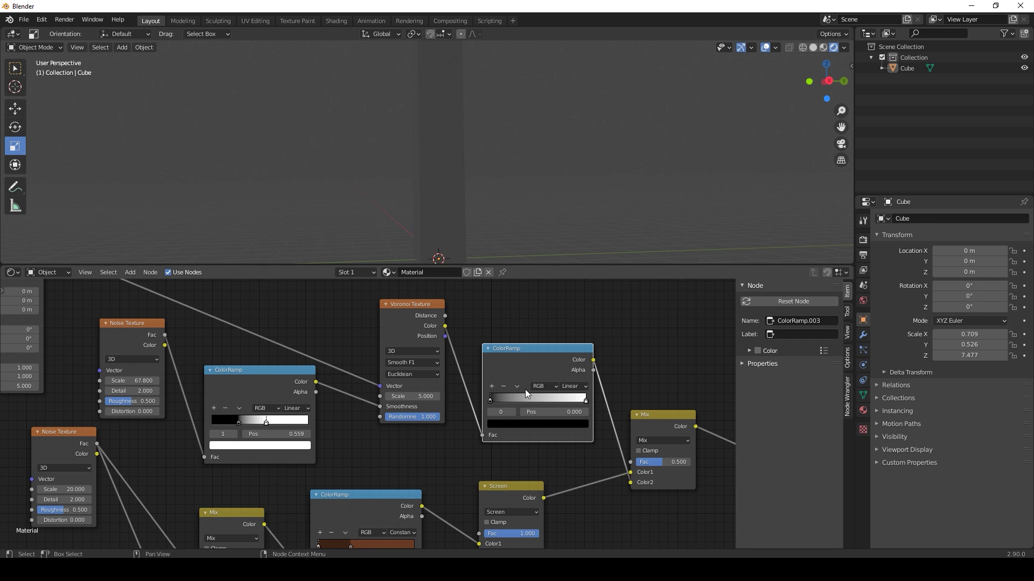
drag(496, 400, 528, 402)
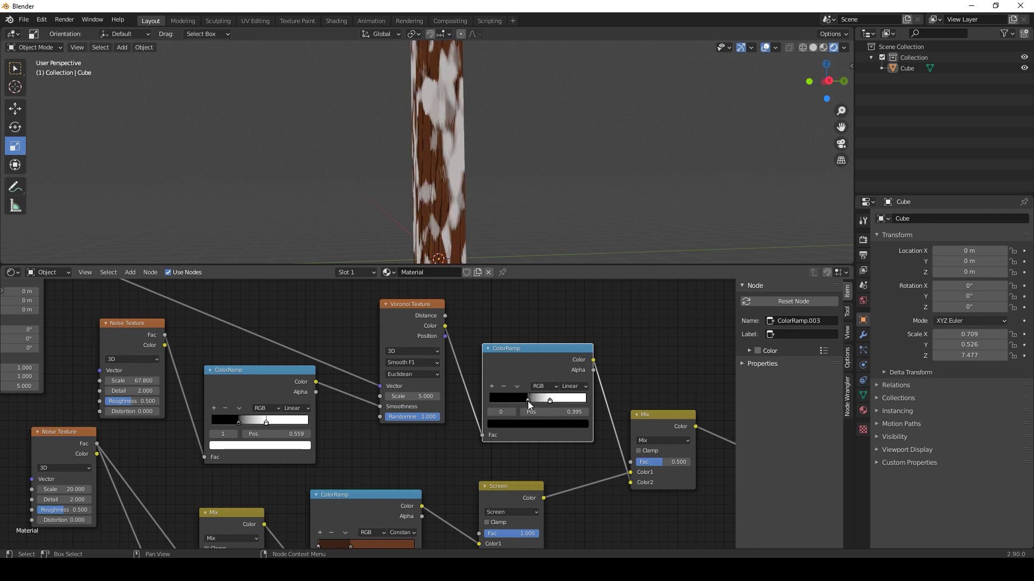
Change the Mix node before the Emission to Soft Light blending and set its factor to about 0.125
scroll(521, 361, down, 1)
scroll(521, 360, down, 3)
middle_drag(560, 371, 496, 382)
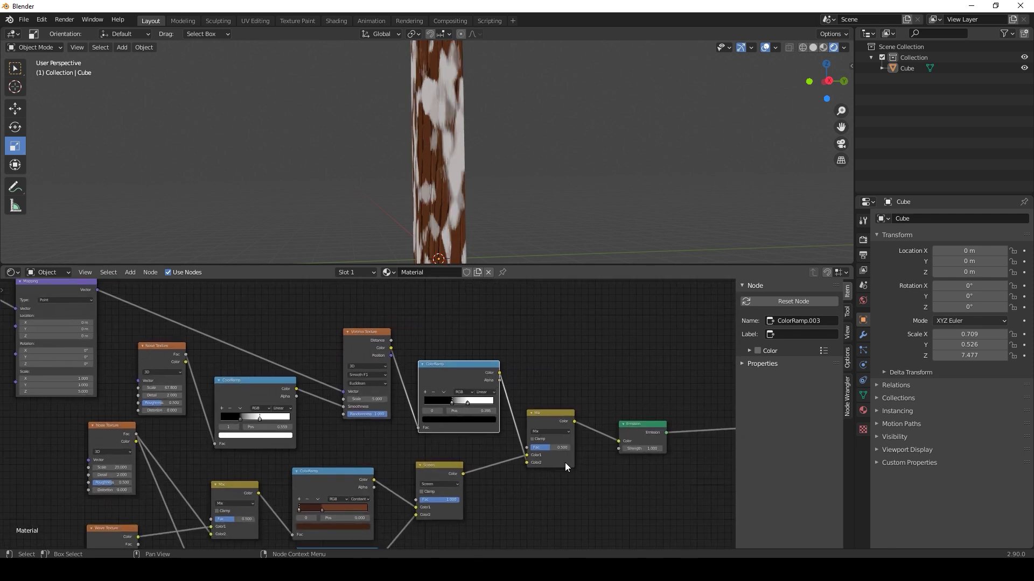
scroll(562, 475, up, 2)
click(614, 437)
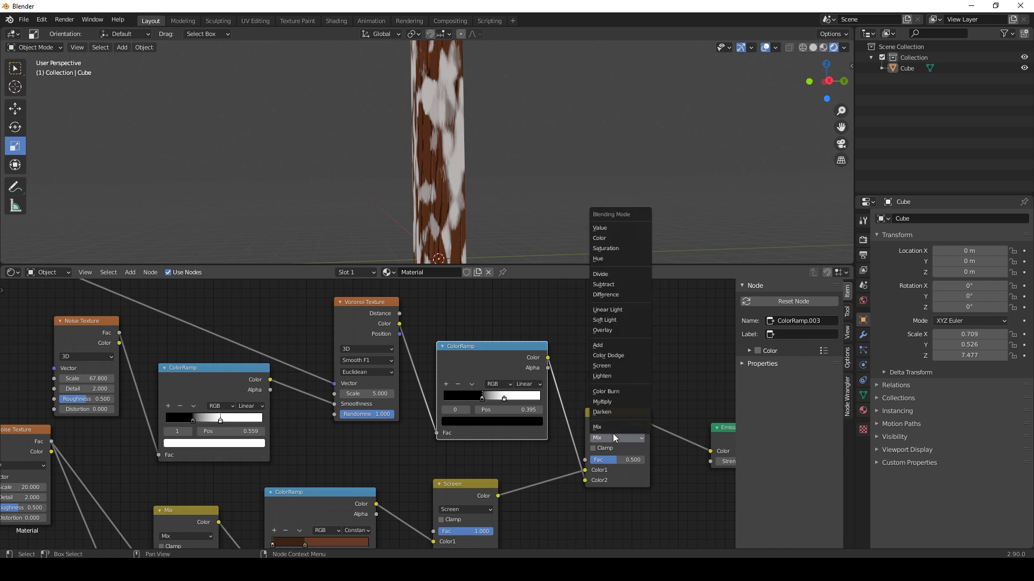
click(618, 321)
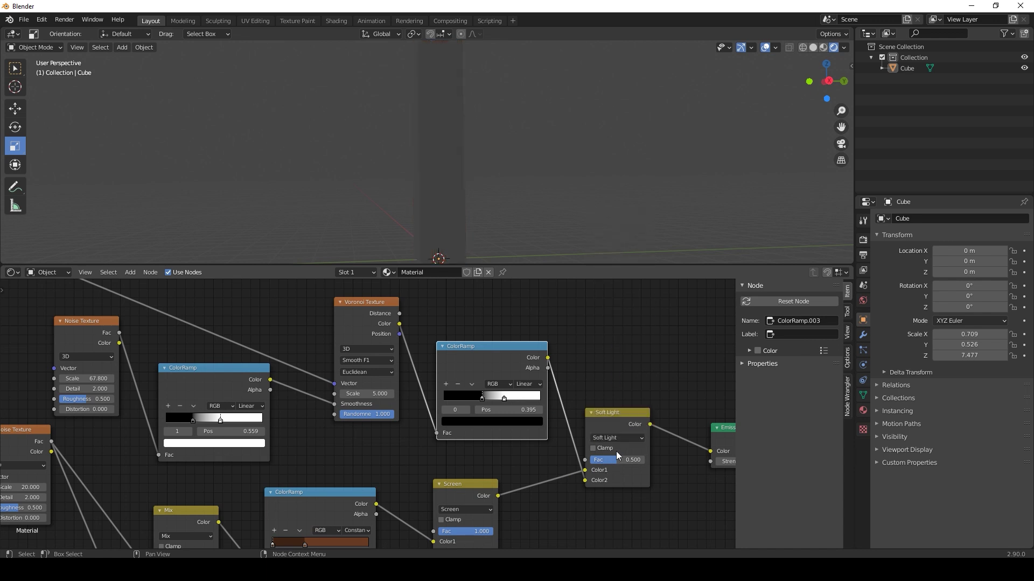
drag(616, 457, 587, 457)
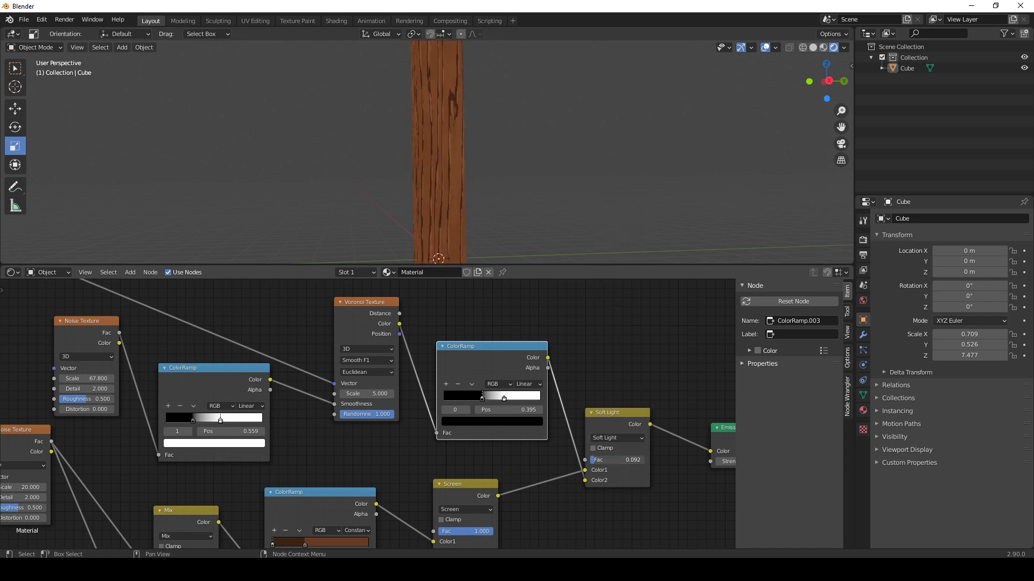
scroll(481, 98, down, 4)
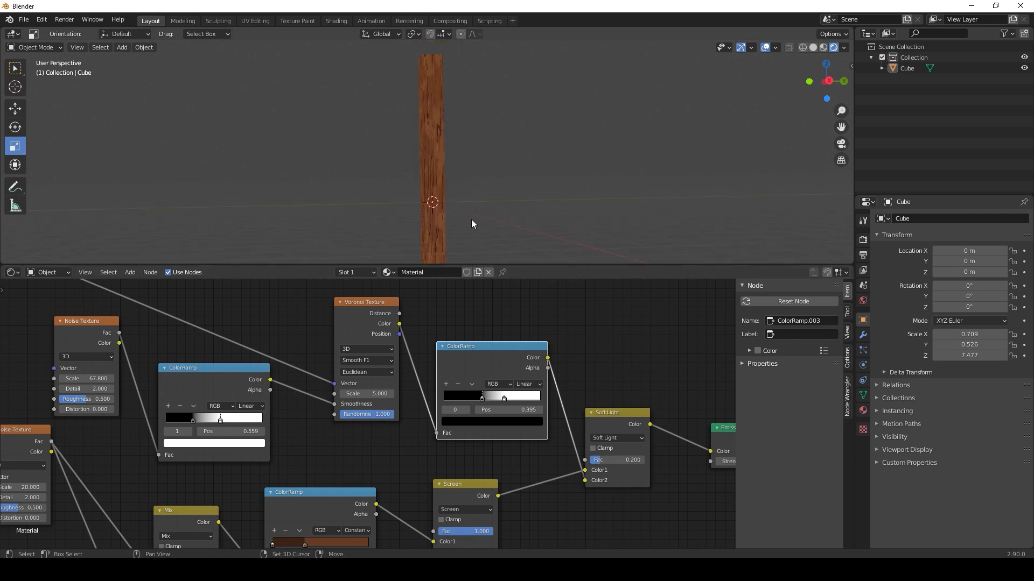
shift+middle_drag(470, 219, 463, 200)
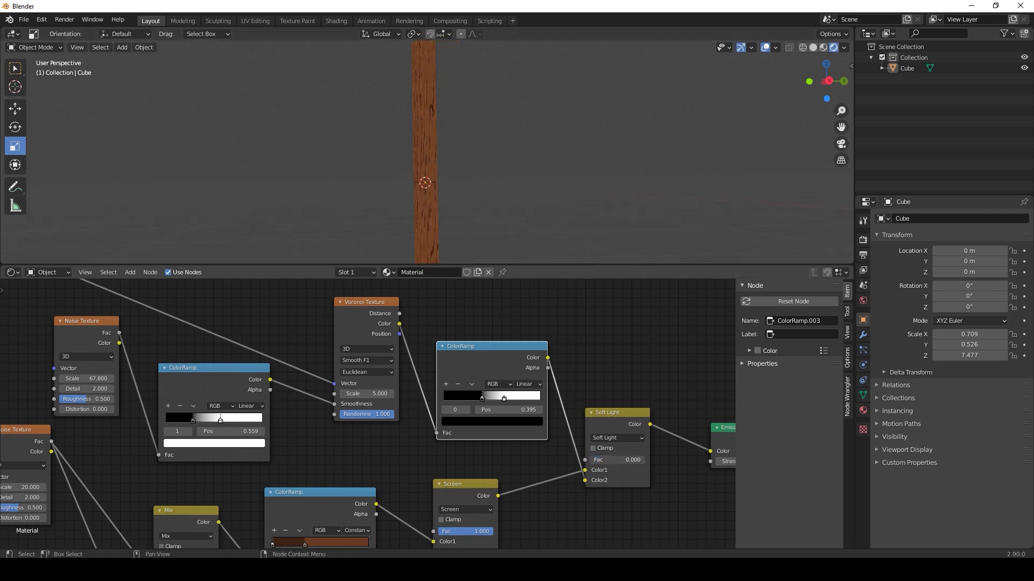
Set the Z scale of the Mapping node feeding the Voronoi Texture to 1
scroll(345, 396, up, 4)
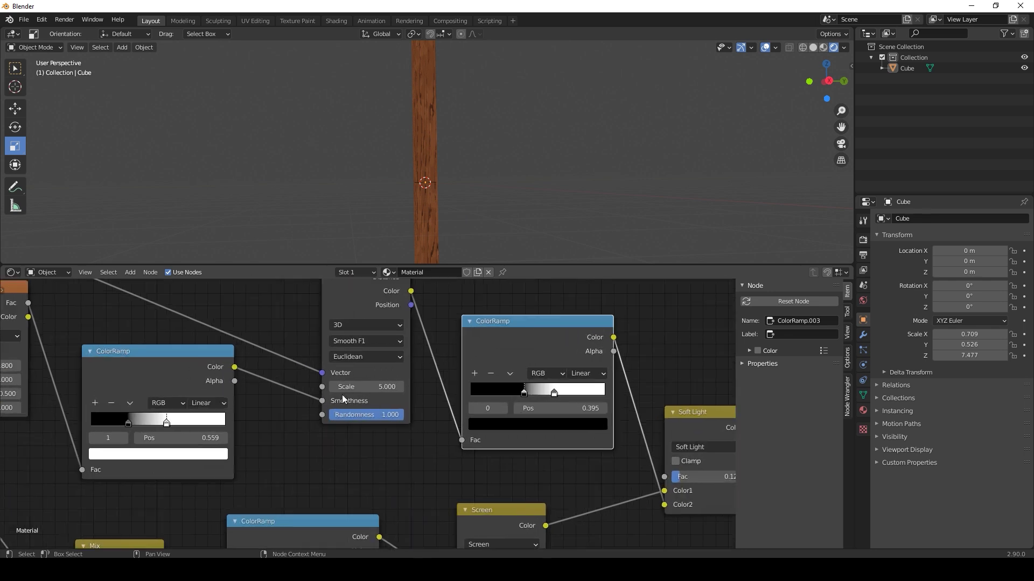
middle_drag(208, 392, 530, 409)
middle_drag(190, 370, 328, 355)
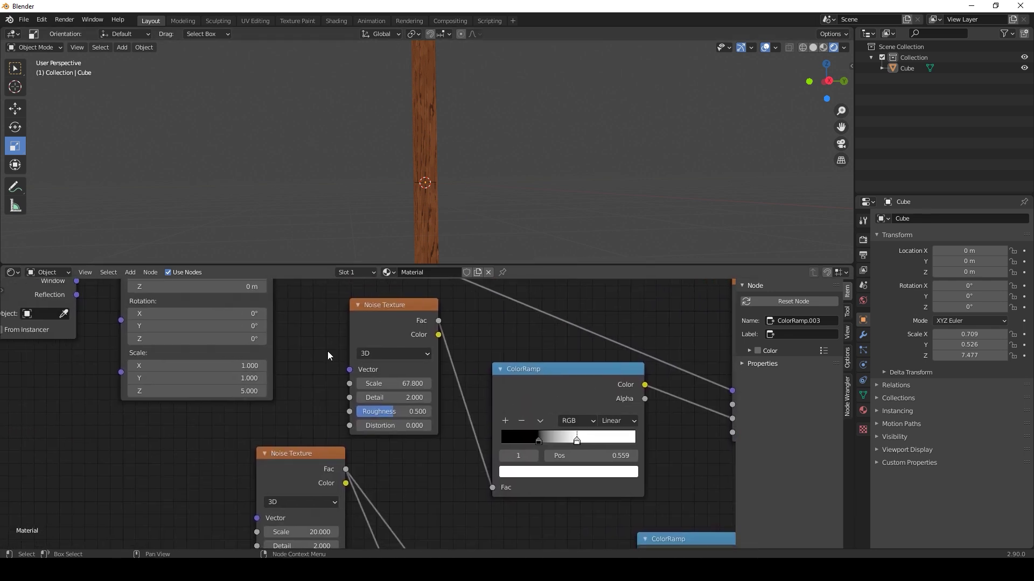
click(245, 389)
key(Return)
middle_drag(581, 363, 519, 359)
scroll(474, 140, up, 4)
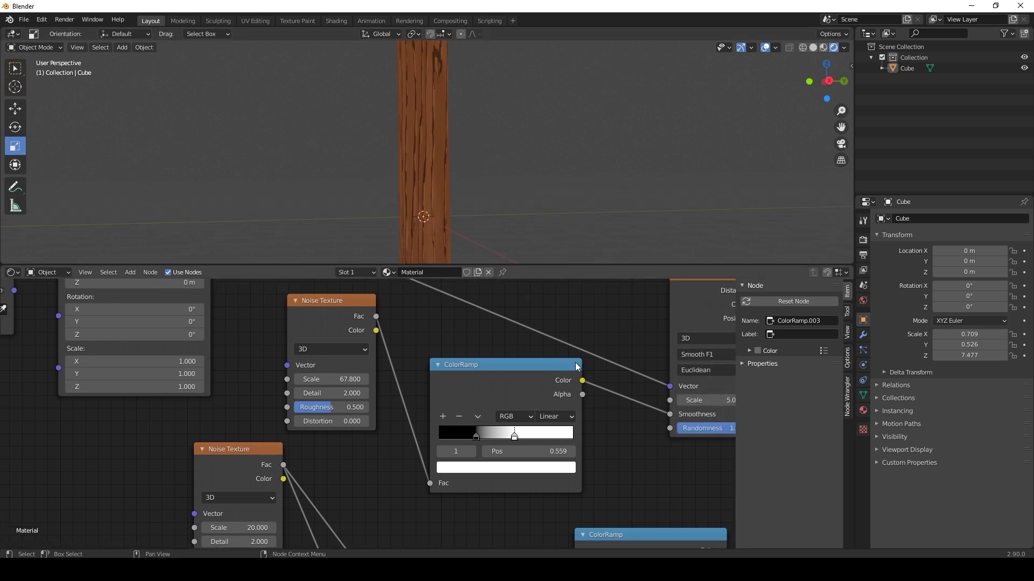
Move the white stop of the ColorRamp after the Voronoi Texture to position 0.418
middle_drag(733, 365, 449, 348)
drag(619, 389, 591, 395)
scroll(480, 141, down, 5)
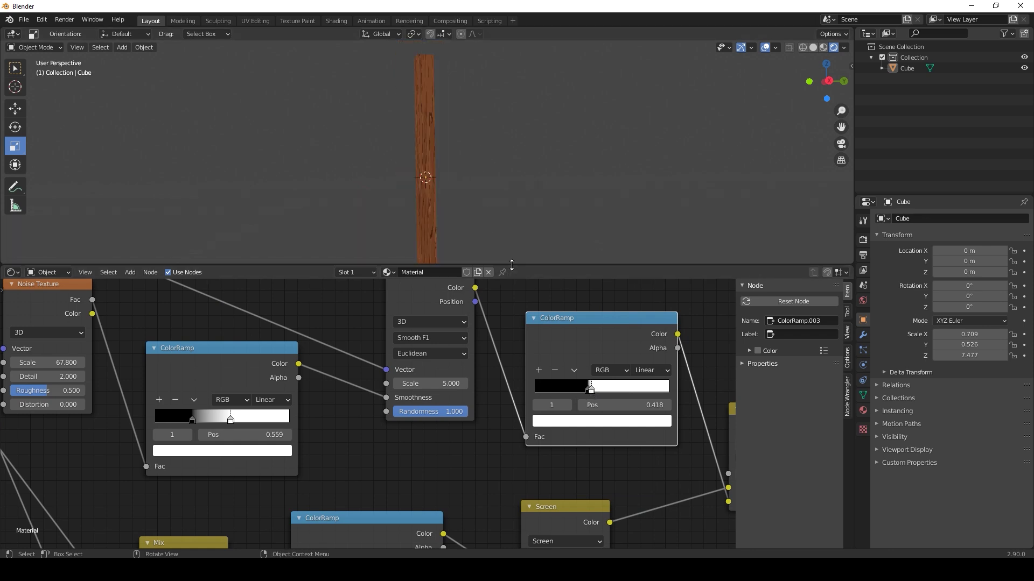
Enlarge the 3D viewport over the node editor and raise the Soft Light node's factor to 0.225
drag(511, 265, 513, 360)
scroll(453, 260, up, 8)
middle_drag(453, 259, 516, 344)
scroll(493, 445, down, 9)
middle_drag(482, 421, 384, 382)
scroll(502, 470, up, 3)
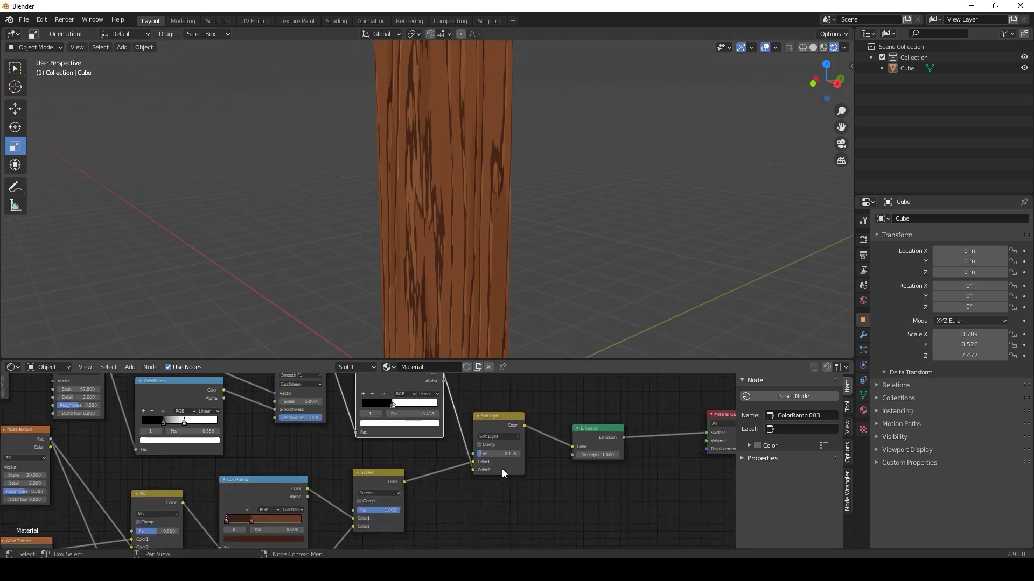
drag(503, 453, 513, 453)
scroll(538, 424, down, 2)
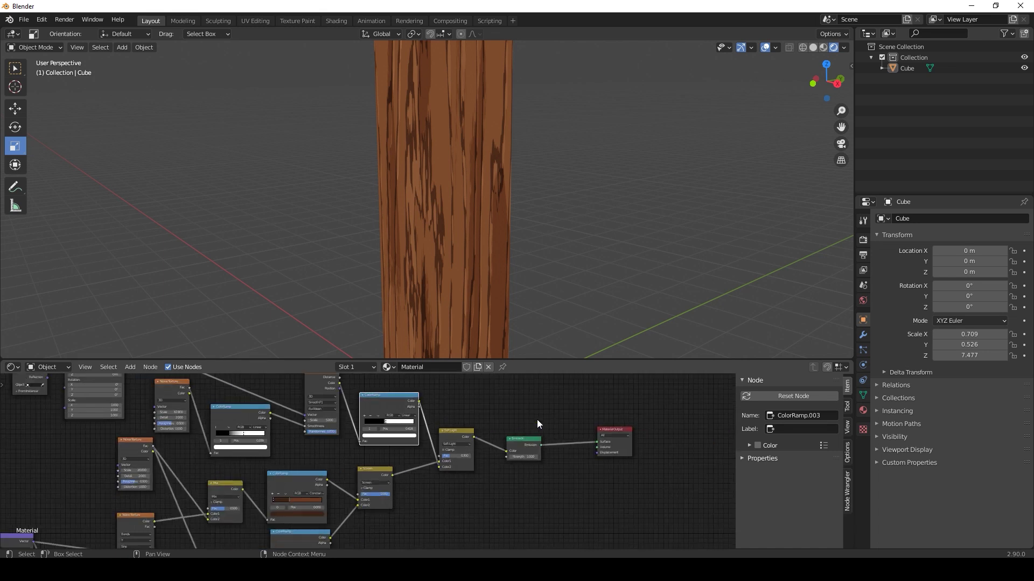
Move the Soft Light, Emission and Material Output nodes together farther away from the Screen node and the ramps
mouse_move(459, 428)
middle_down()
mouse_move(487, 464)
mouse_move(457, 445)
middle_up()
scroll(457, 445, up, 1)
drag(447, 410, 695, 535)
drag(464, 457, 591, 459)
click(448, 466)
Insert a MixRGB node between Soft Light and Emission, and connect the Voronoi Texture's Color to its Color2
key(shift+a)
mouse_move(439, 444)
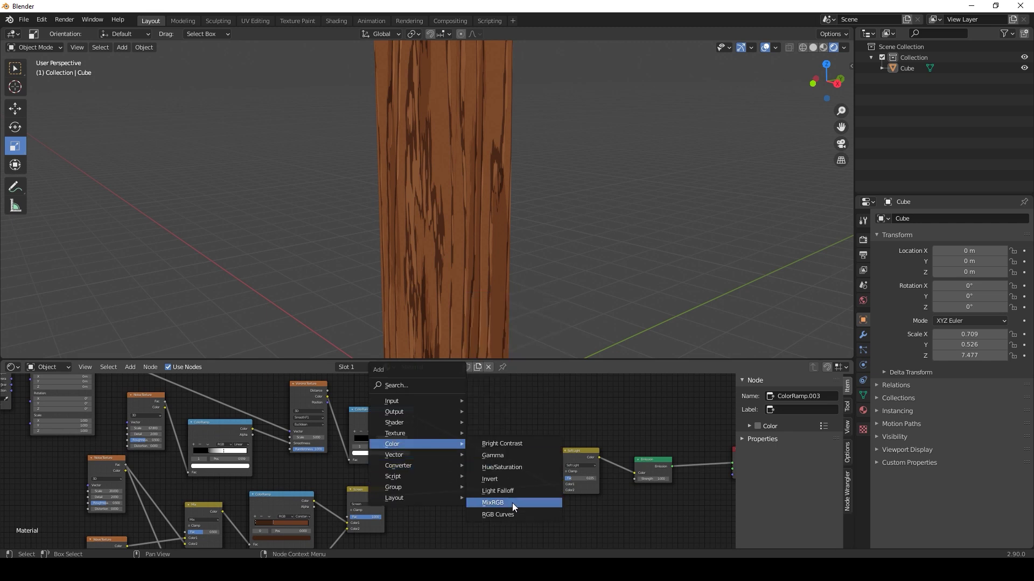
click(512, 503)
click(619, 429)
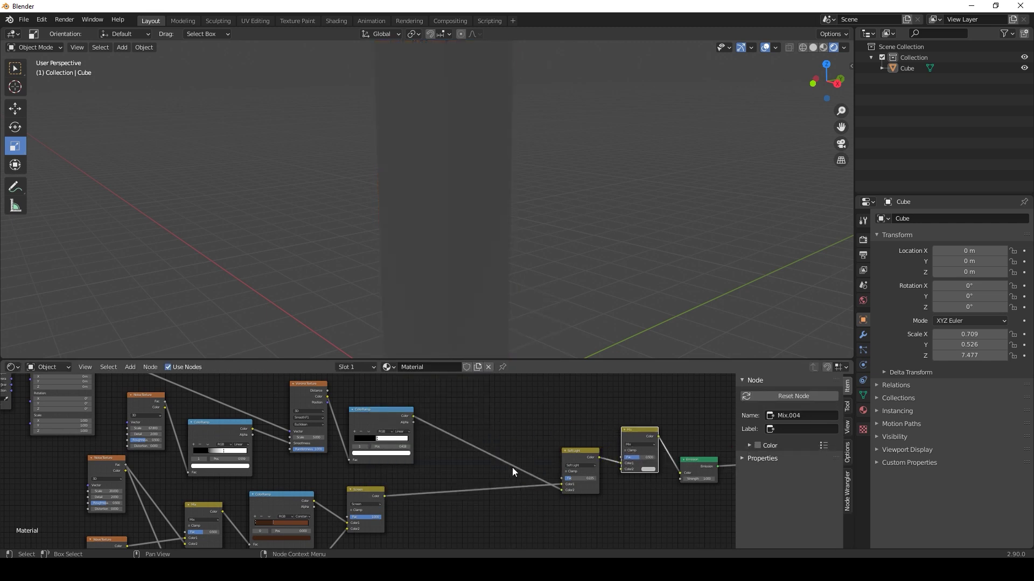
drag(328, 397, 623, 469)
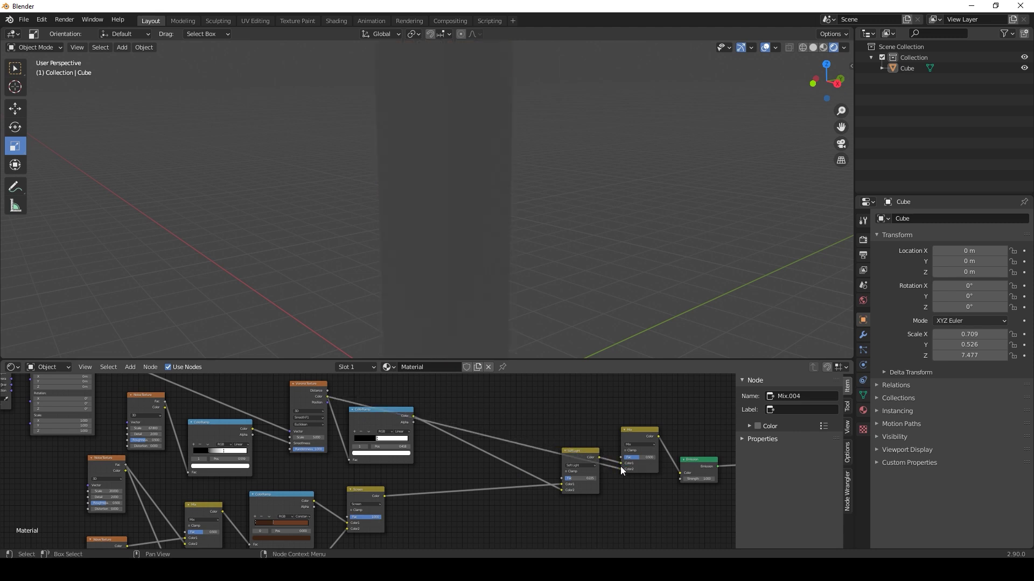
Set the new Mix node's blending mode to Color and reduce its factor to 0.05
middle_drag(587, 469, 415, 464)
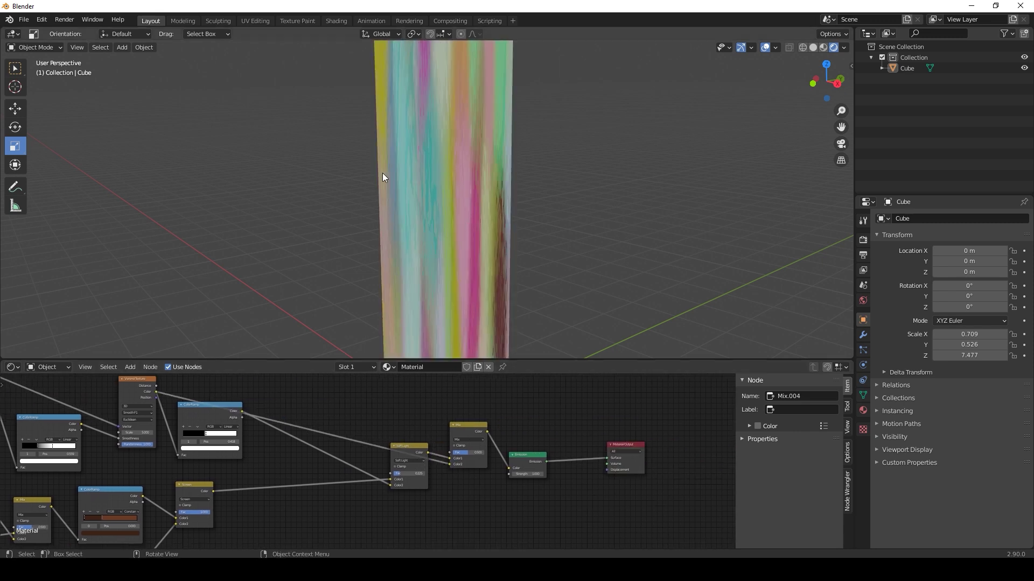
scroll(561, 478, up, 4)
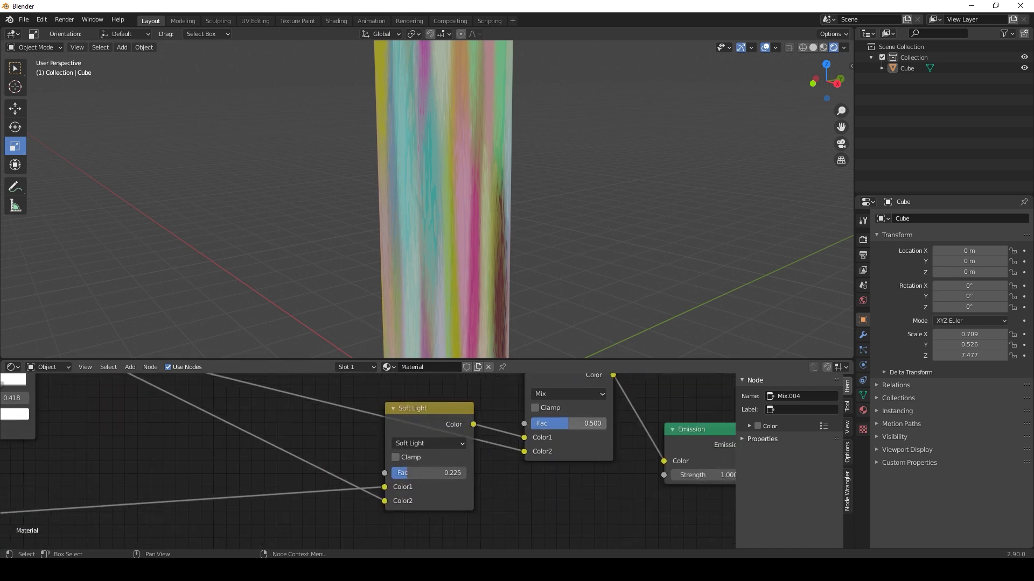
drag(569, 424, 534, 424)
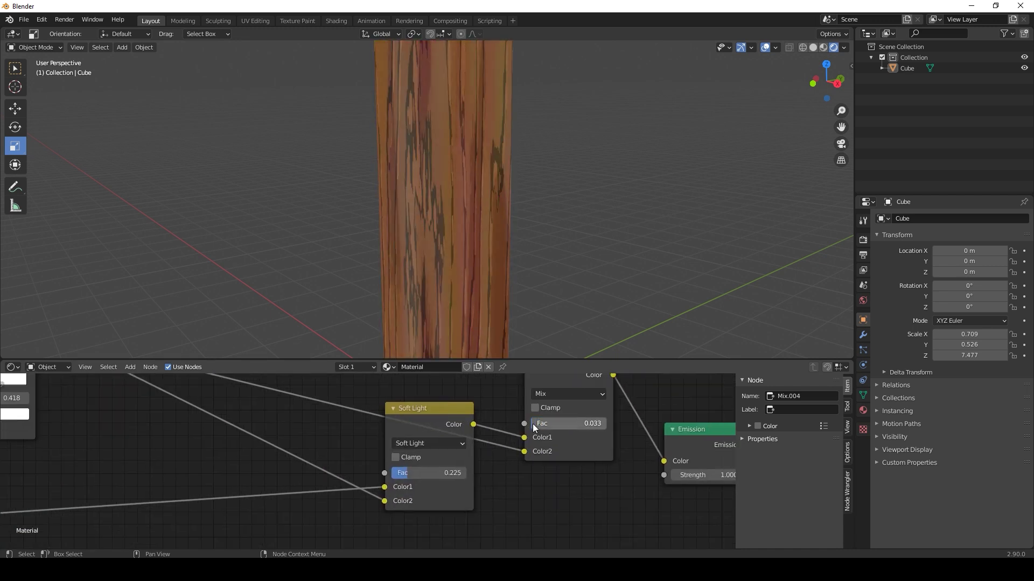
click(554, 401)
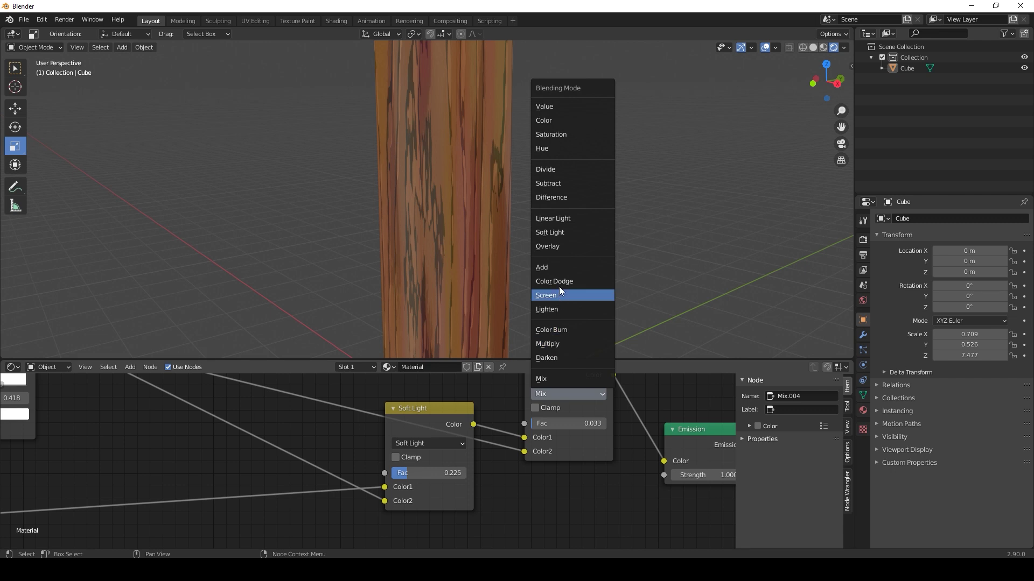
click(552, 122)
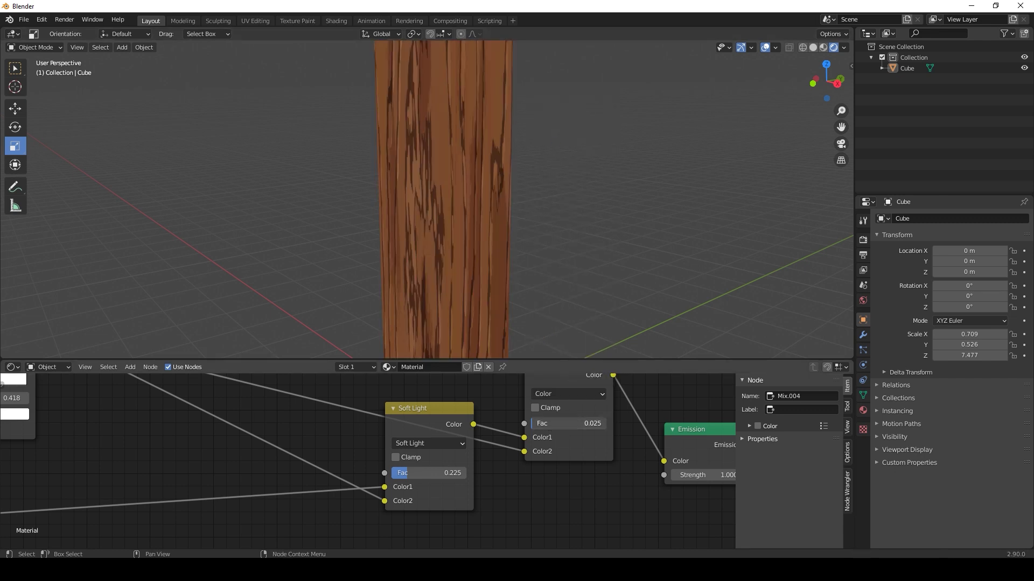
mouse_move(537, 424)
mouse_down()
mouse_move(560, 424)
mouse_move(533, 423)
mouse_up()
scroll(544, 267, down, 6)
middle_drag(536, 276, 498, 251)
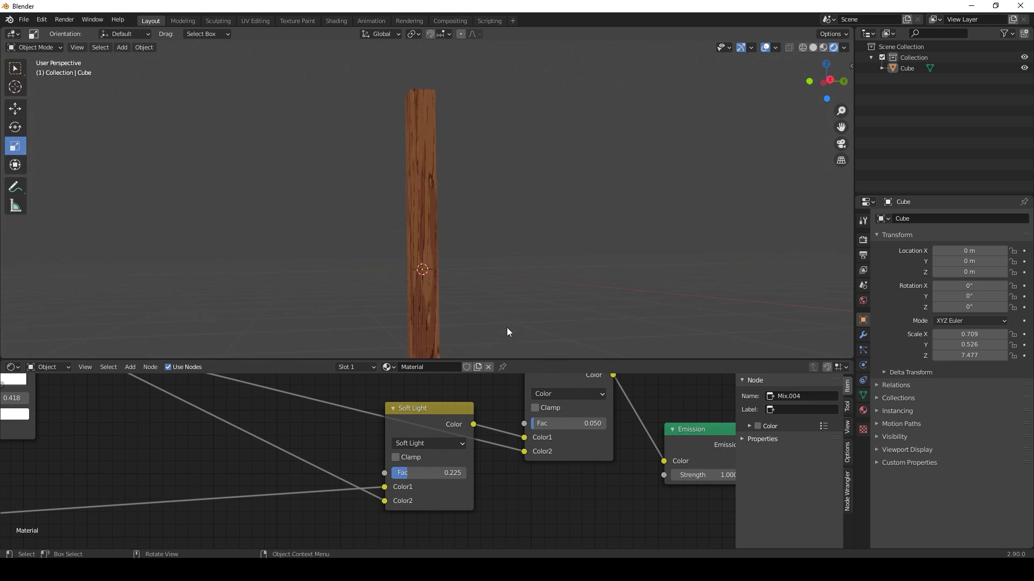
Lower the Soft Light node's factor to 0.108 and the Color mix node's factor to 0.033
scroll(507, 328, up, 4)
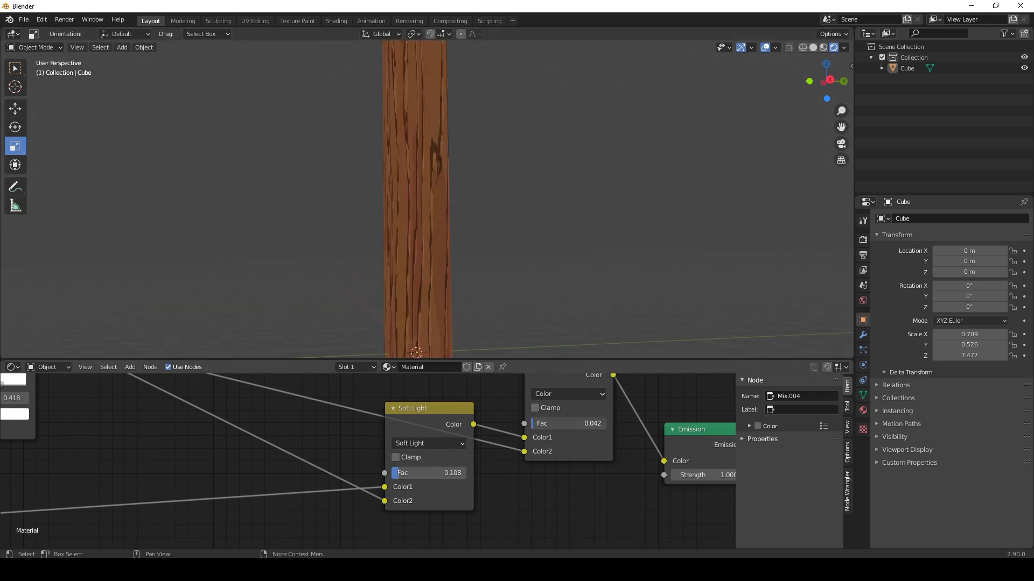
scroll(479, 265, down, 4)
middle_drag(479, 265, 489, 297)
scroll(483, 298, up, 7)
scroll(476, 292, down, 8)
scroll(489, 297, up, 8)
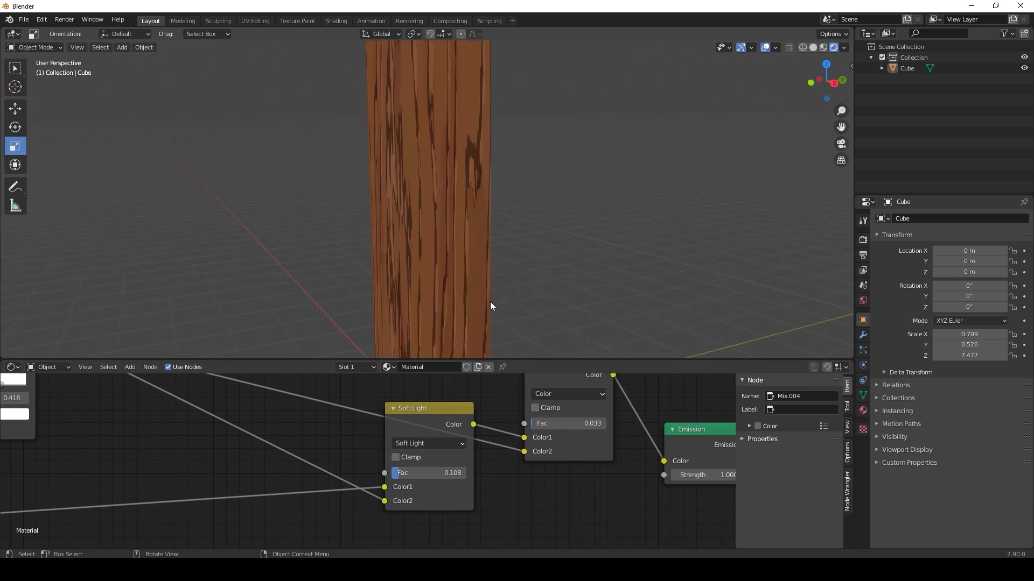
scroll(490, 301, down, 1)
Try a lower distortion of about 10.5 on the first Wave Texture
middle_drag(248, 477, 619, 345)
middle_drag(290, 524, 583, 471)
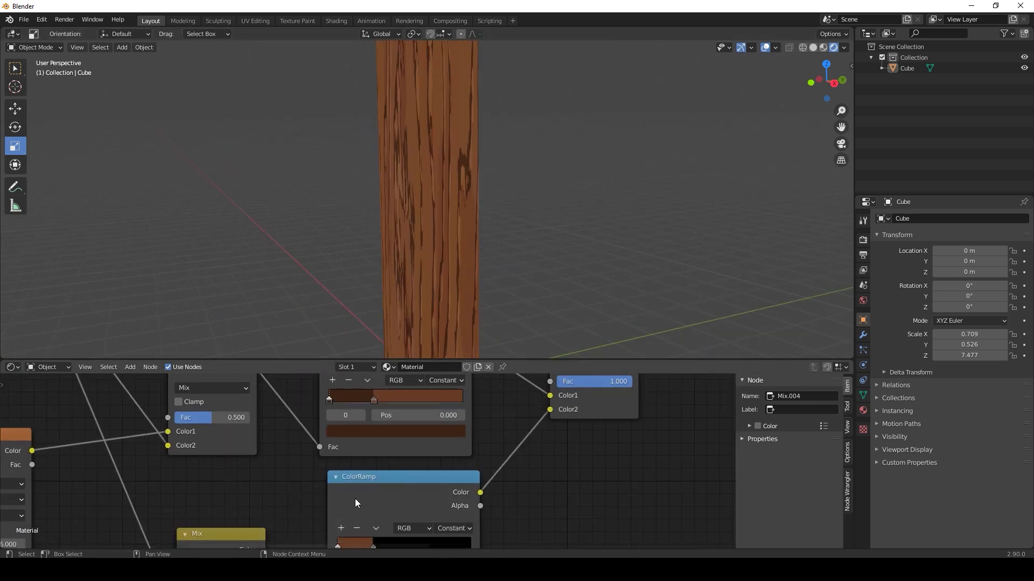
scroll(237, 522, down, 5)
middle_drag(237, 521, 535, 460)
middle_drag(389, 499, 408, 471)
scroll(405, 471, up, 2)
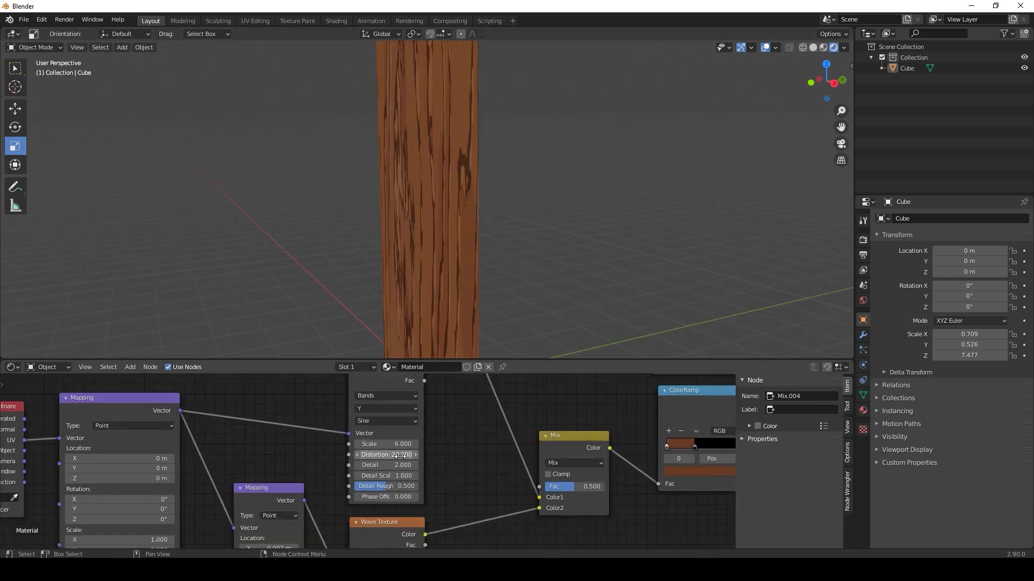
drag(398, 455, 343, 455)
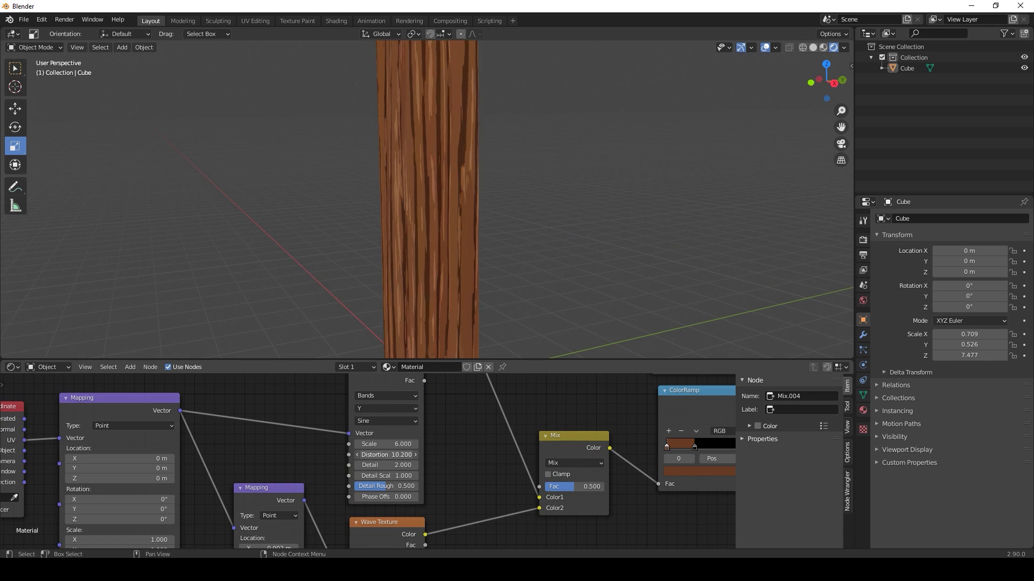
Set the distortion of both Wave Texture nodes to 10
middle_drag(402, 468, 467, 426)
middle_drag(468, 541, 472, 477)
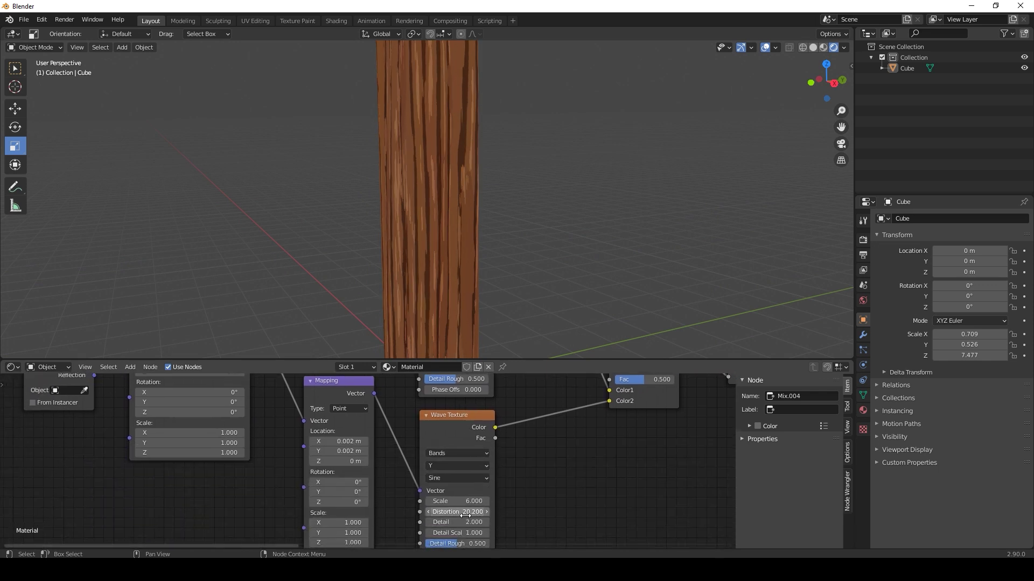
text(10)
key(Return)
middle_drag(501, 400, 512, 475)
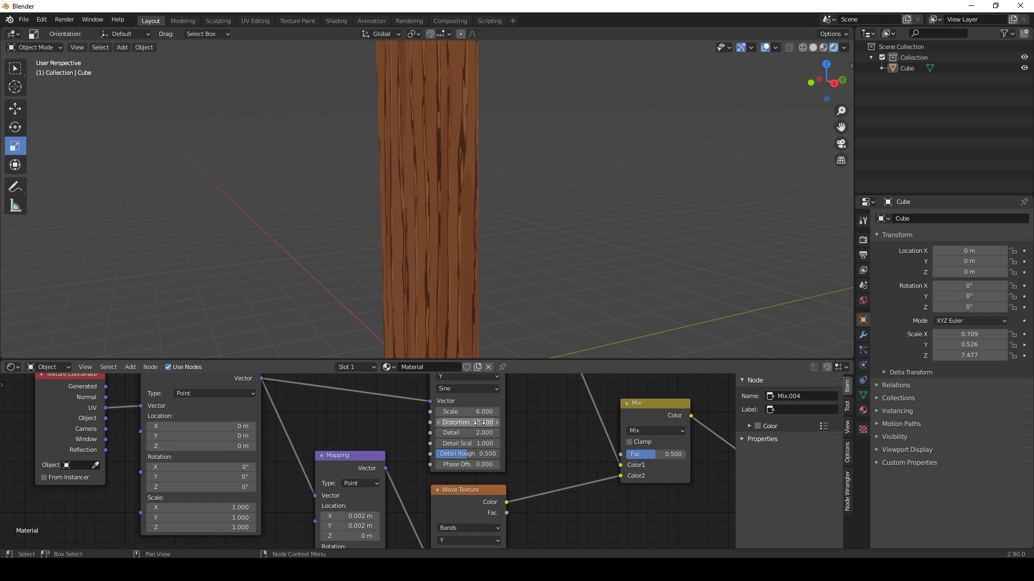
key(Return)
Undo the distortion changes on the Wave Texture nodes
scroll(526, 248, down, 5)
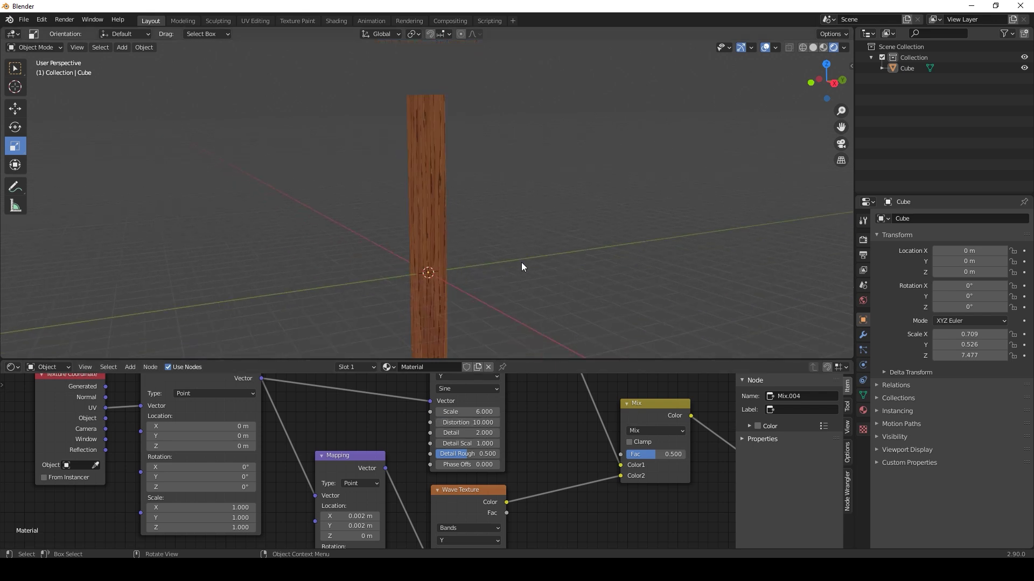
middle_drag(611, 412, 494, 502)
middle_drag(525, 242, 499, 217)
key(ctrl+z)
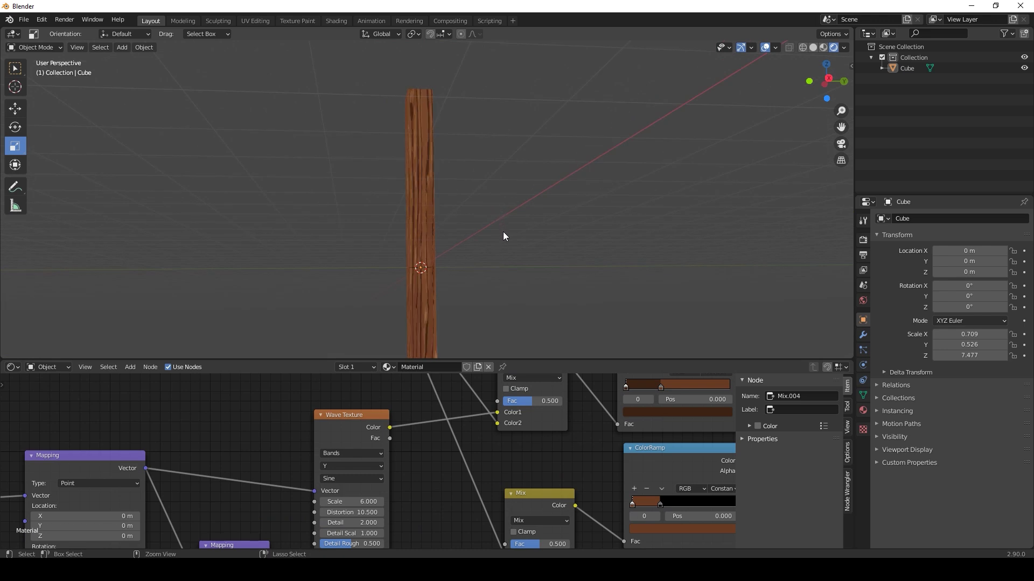
key(ctrl+z)
scroll(515, 439, down, 6)
middle_drag(724, 412, 330, 489)
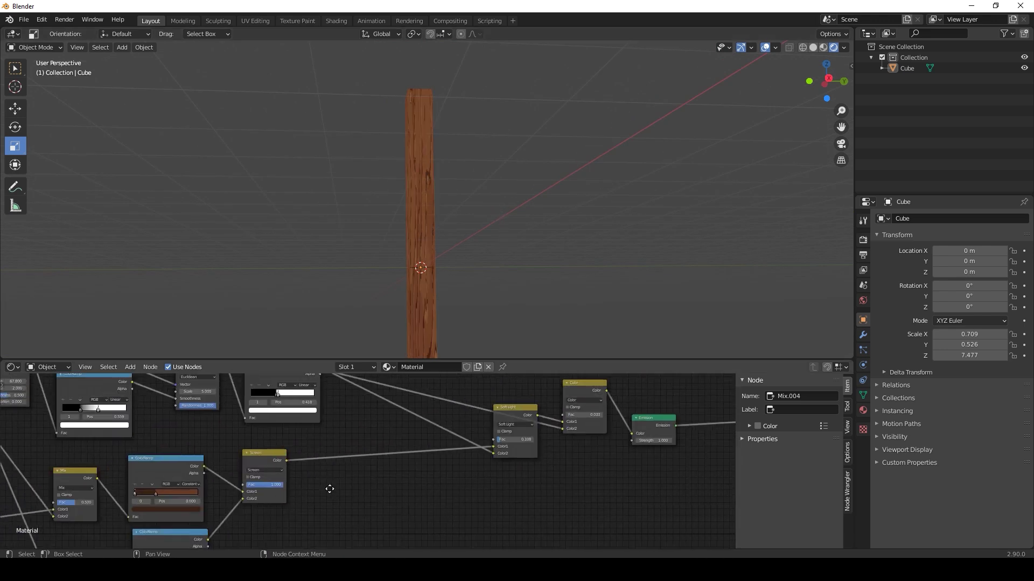
Move the Emission and Material Output nodes further along and insert a MixRGB node between the Color mix node and Emission
middle_drag(613, 433, 483, 486)
drag(521, 415, 637, 513)
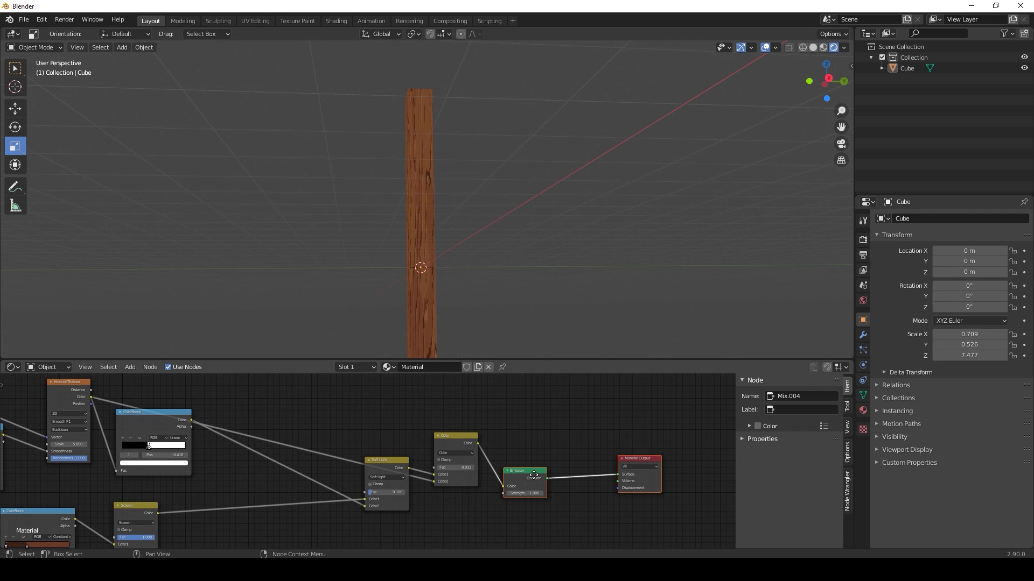
drag(530, 471, 714, 426)
middle_drag(551, 415, 529, 464)
key(shift+a)
mouse_move(490, 448)
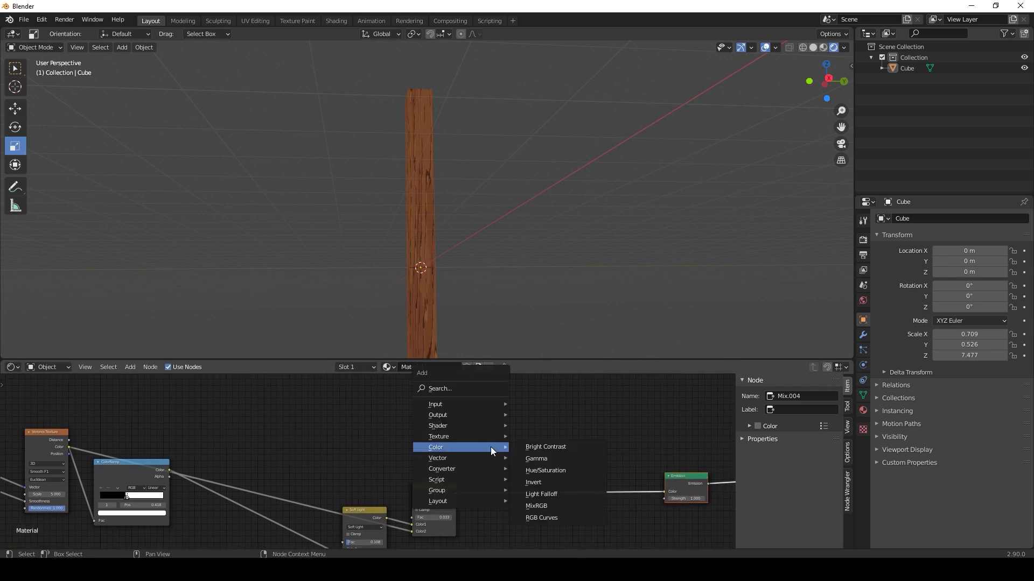
click(562, 506)
click(541, 451)
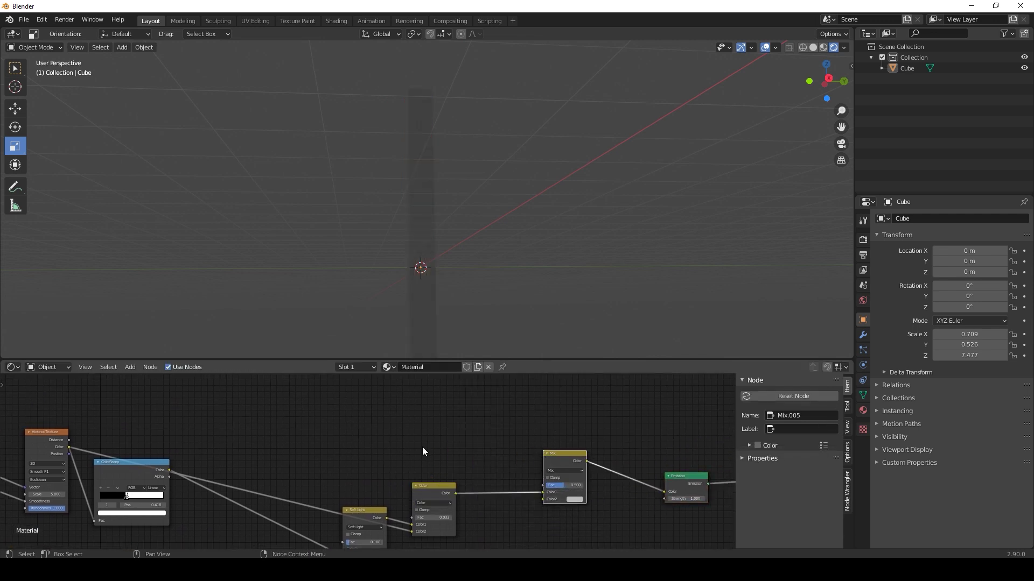
Add a Gradient Texture and connect its Color output to the new Mix node's Color2 input
key(shift+a)
mouse_move(298, 404)
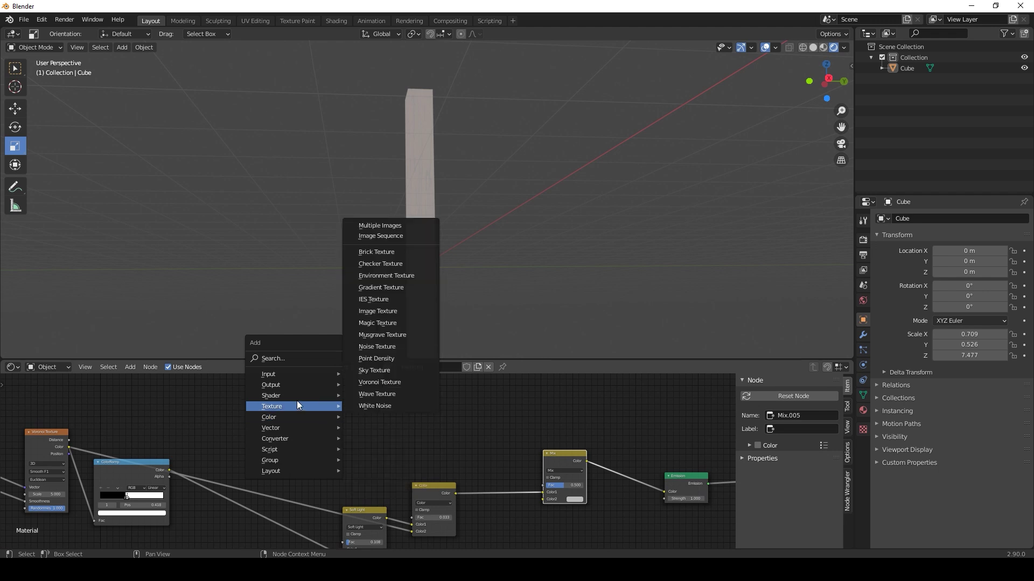
click(407, 288)
click(327, 413)
drag(372, 425, 544, 499)
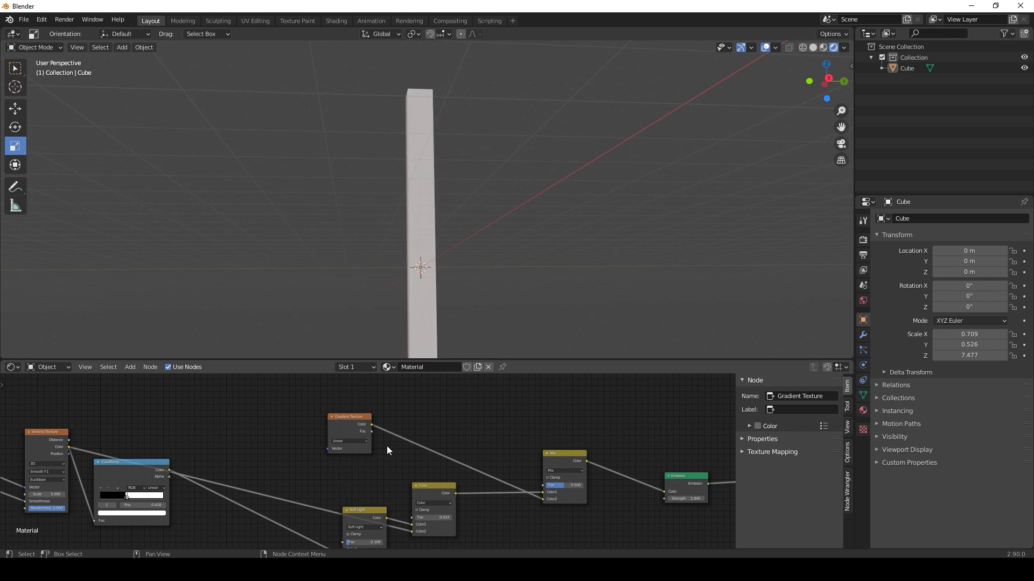
Give the Gradient Texture a Texture Coordinate and Mapping setup, and set the Mapping's Y rotation to 90°
drag(345, 426, 347, 410)
key(ctrl+t)
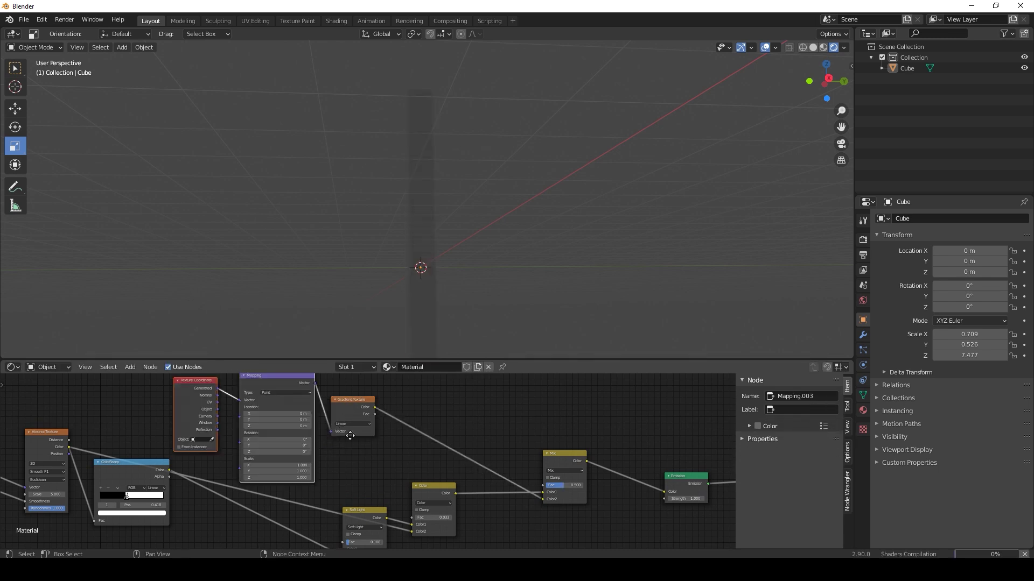
middle_drag(301, 431, 331, 478)
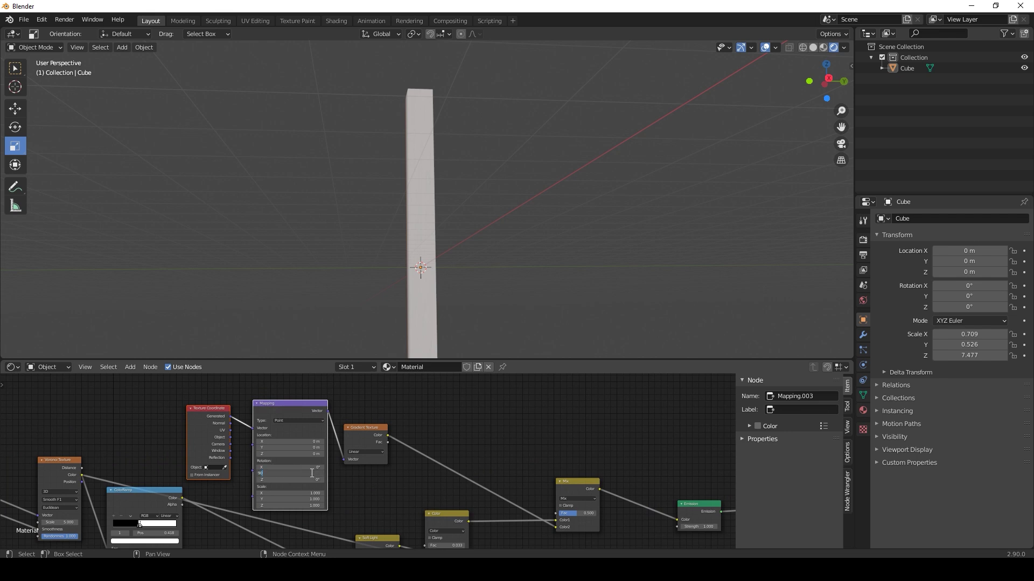
key(Return)
shift+middle_drag(472, 333, 476, 286)
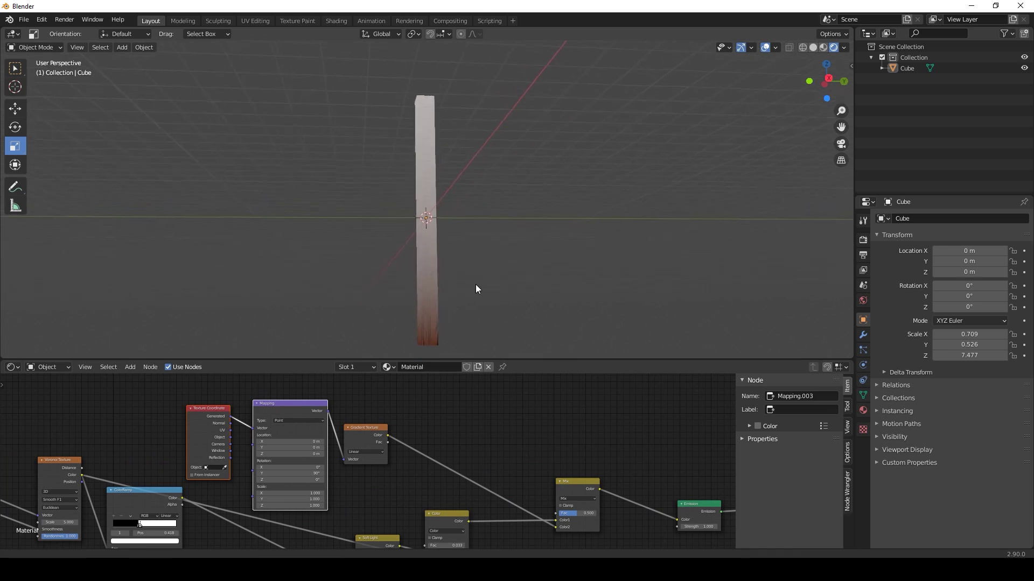
Set the gradient's Mix node to Soft Light blending and check the vertical gradient on the beam
click(583, 499)
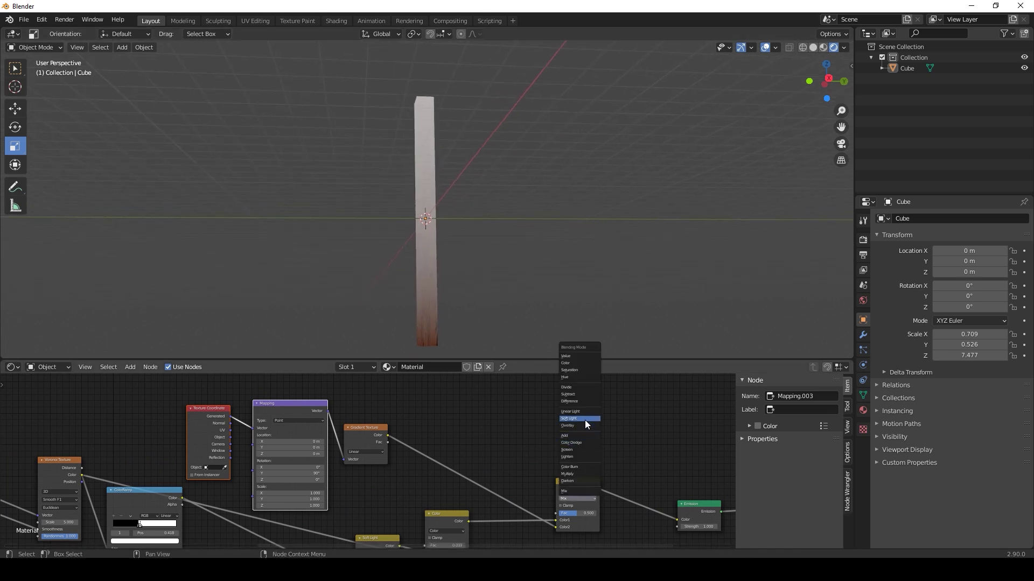
click(585, 419)
middle_drag(453, 291, 464, 325)
scroll(453, 145, up, 1)
scroll(454, 215, down, 2)
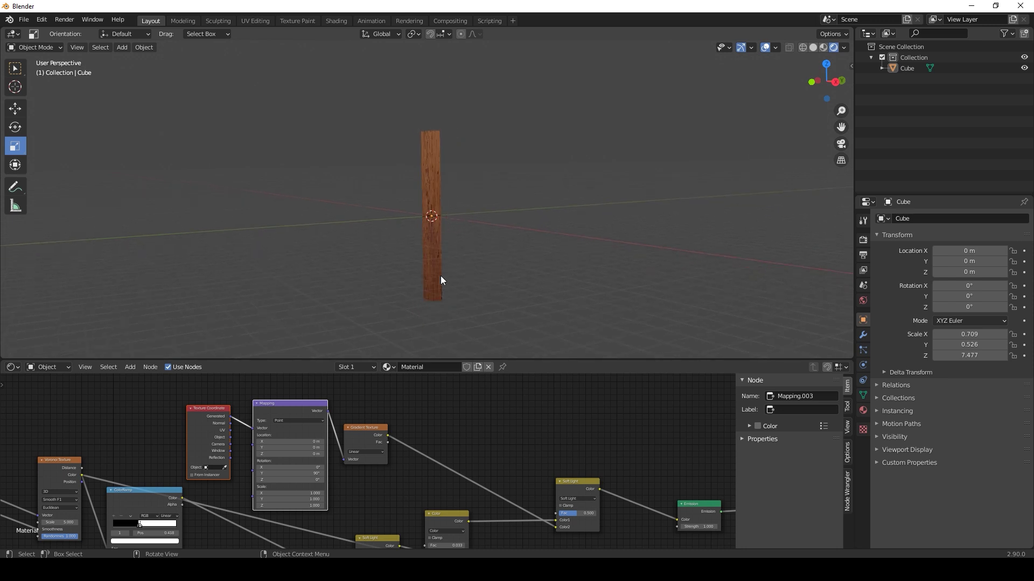
scroll(609, 484, down, 1)
Move the Emission and Material Output nodes away to make room and add a Diffuse BSDF node above the chain
middle_drag(657, 473, 546, 458)
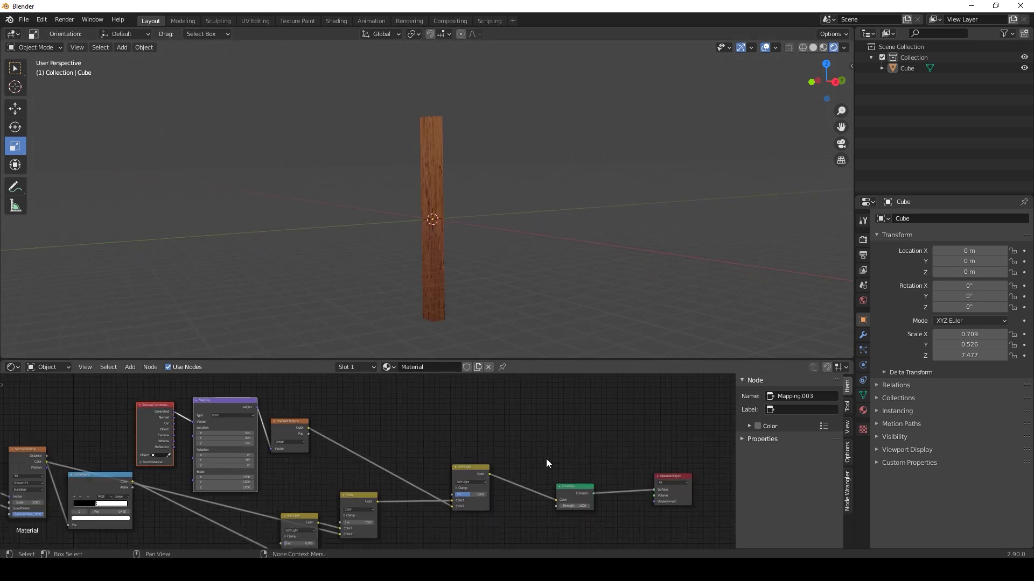
drag(558, 426, 669, 524)
drag(584, 497, 698, 444)
key(shift+a)
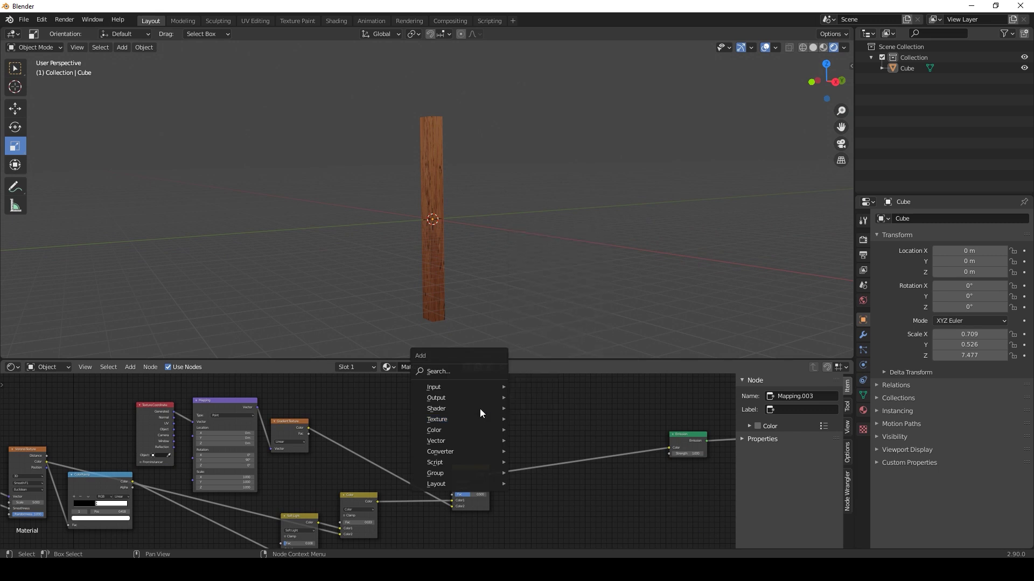
mouse_move(480, 409)
click(549, 242)
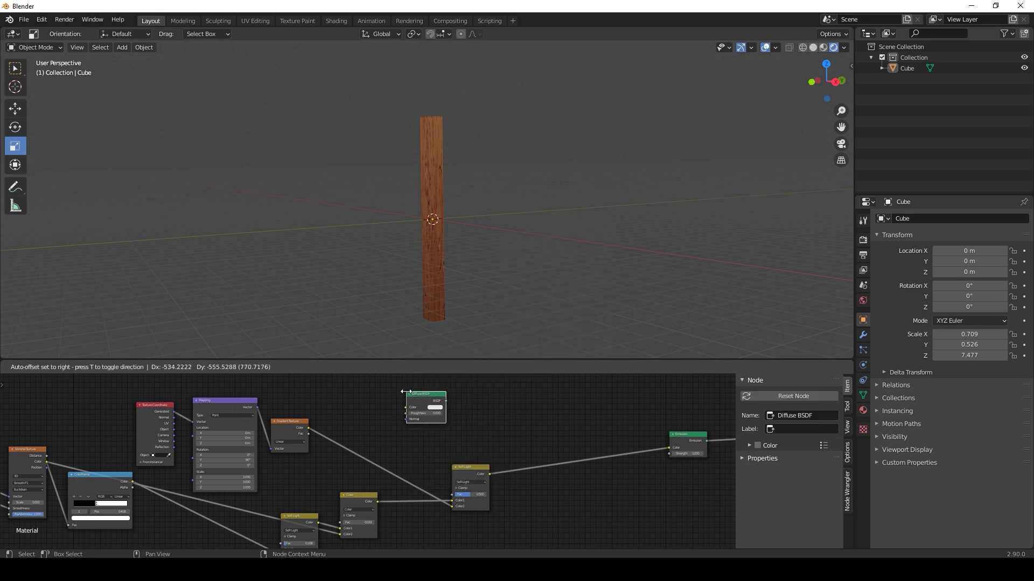
click(407, 393)
Add a Shader to RGB node and connect the Diffuse BSDF output to its Shader input
key(shift+a)
mouse_move(512, 452)
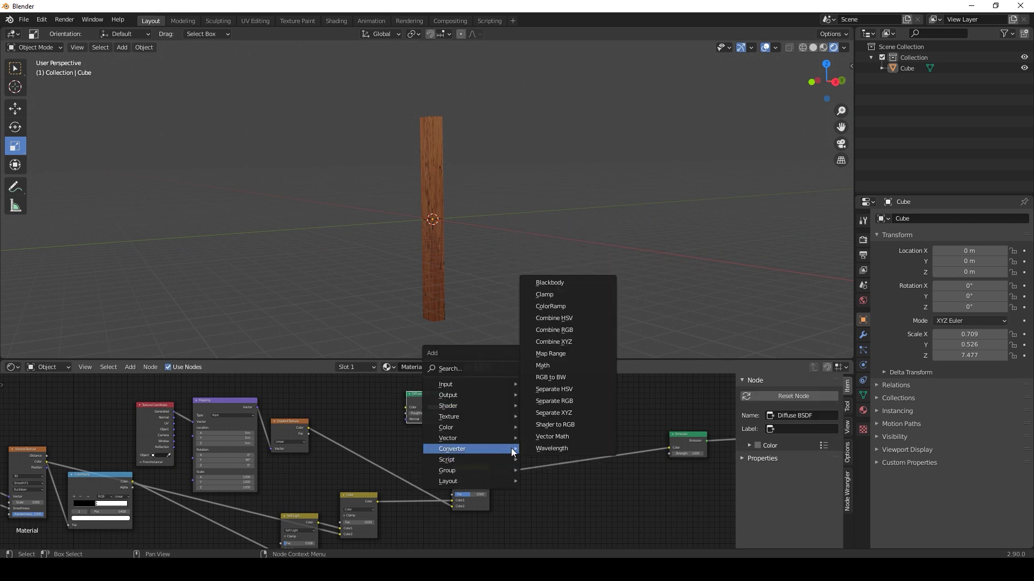
click(551, 425)
drag(446, 401, 469, 428)
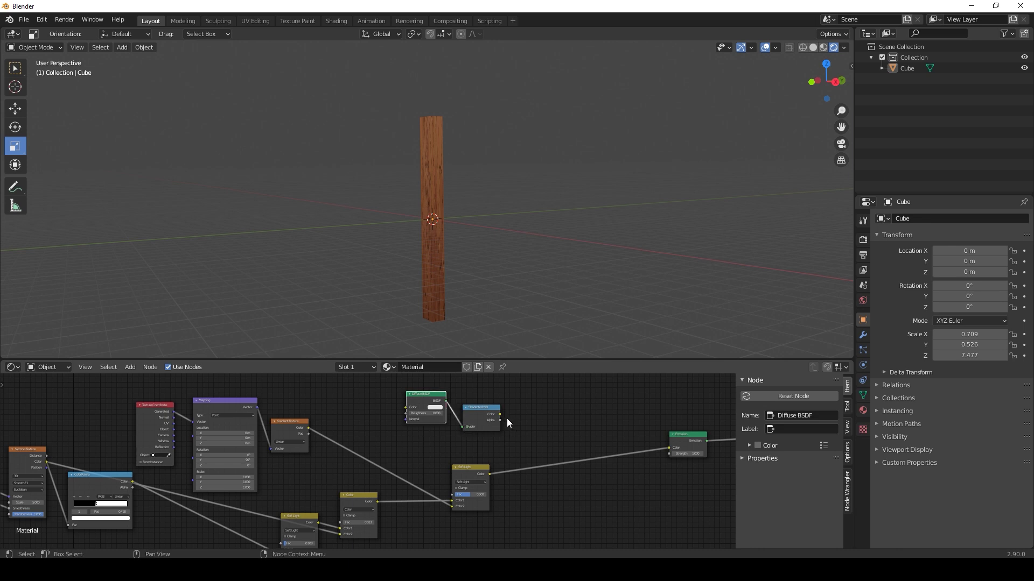
Insert a MixRGB node between the gradient's Soft Light node and Emission, and feed Shader to RGB into its Color2
key(shift+a)
mouse_move(541, 426)
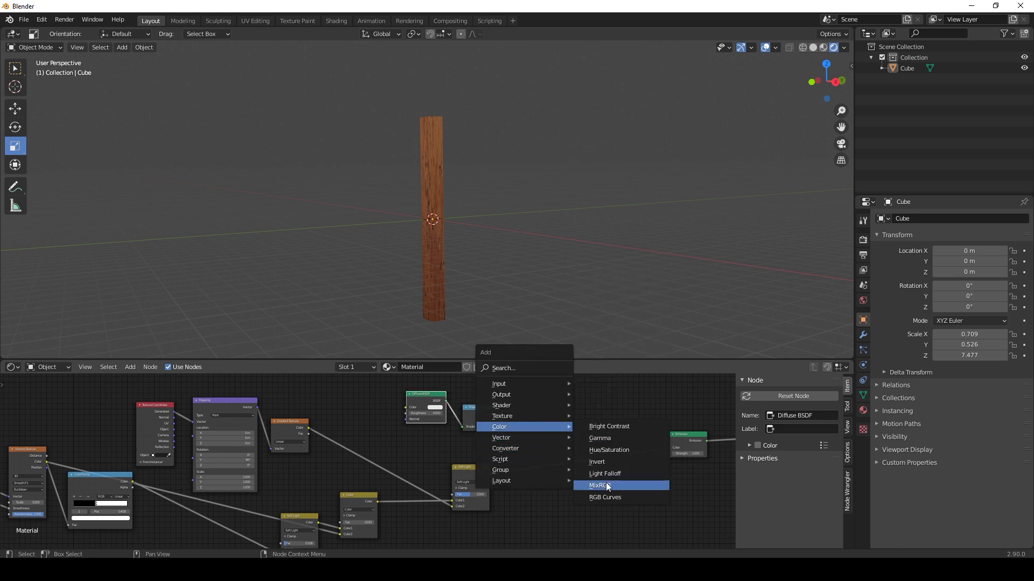
click(605, 485)
click(575, 418)
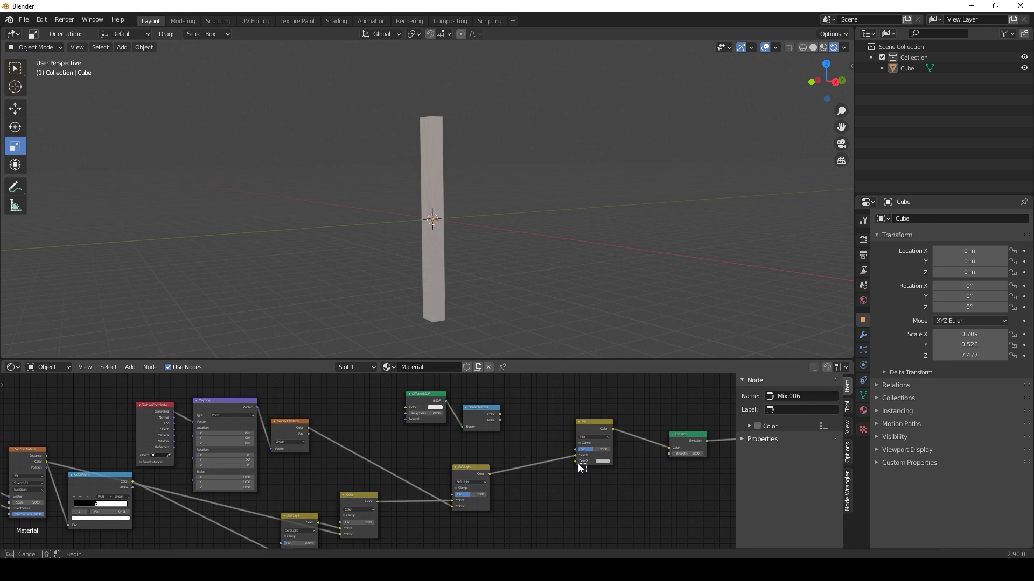
mouse_move(577, 462)
mouse_down()
mouse_move(515, 422)
mouse_move(468, 428)
mouse_up()
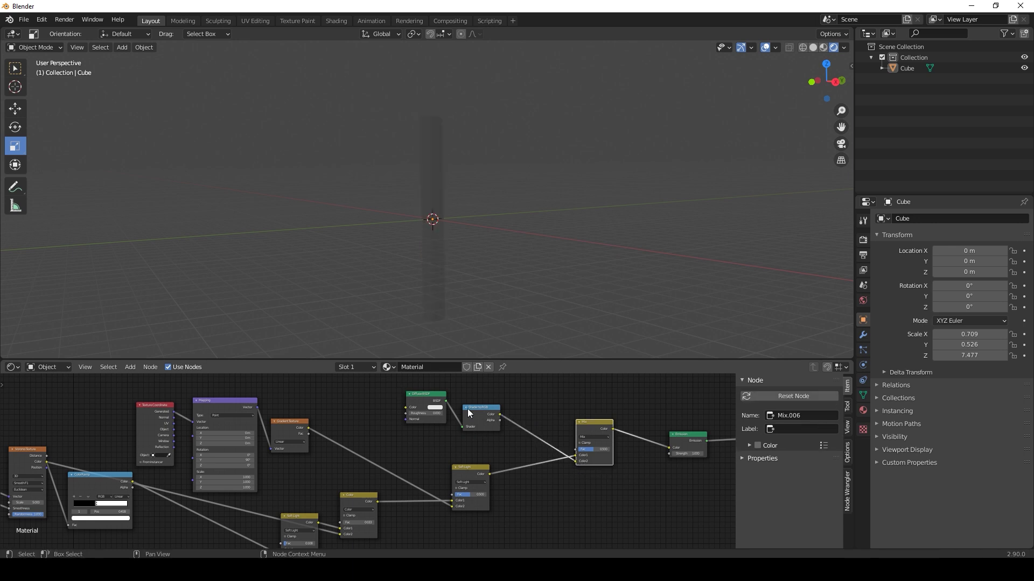
Shift the Diffuse BSDF and Shader to RGB nodes back and insert a ColorRamp between Shader to RGB and the Mix node
click(425, 430)
drag(407, 383, 410, 409)
click(455, 439)
key(shift+a)
mouse_move(432, 465)
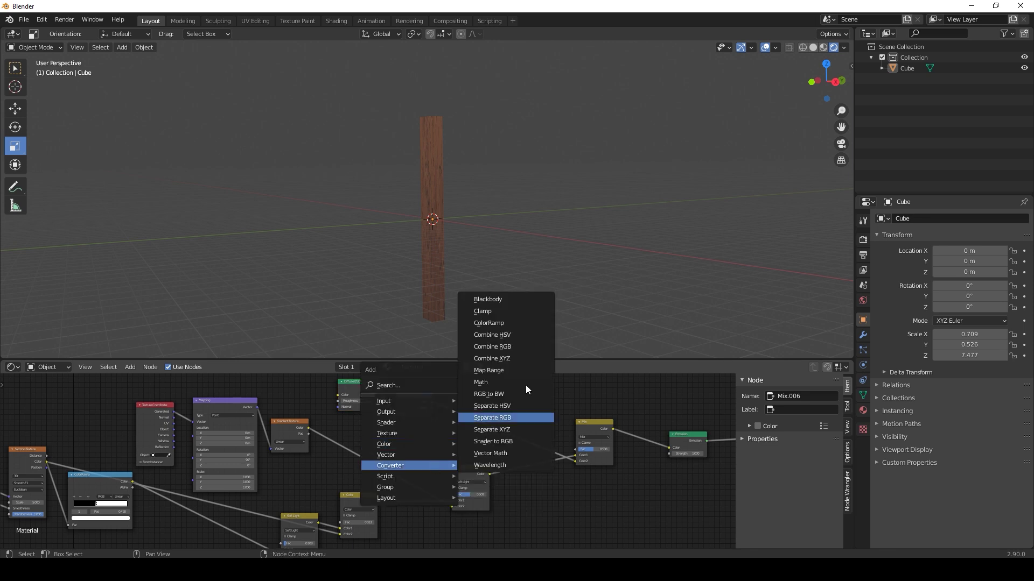
click(503, 327)
click(455, 390)
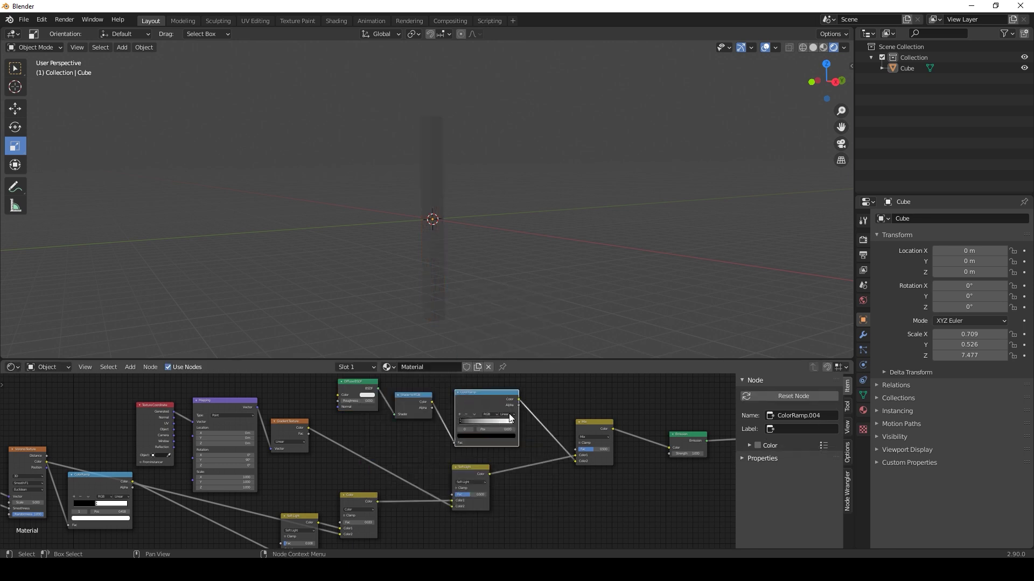
Set the shading ColorRamp to Constant interpolation and move its white stop to about 0.455
click(508, 414)
click(514, 444)
drag(491, 423, 494, 423)
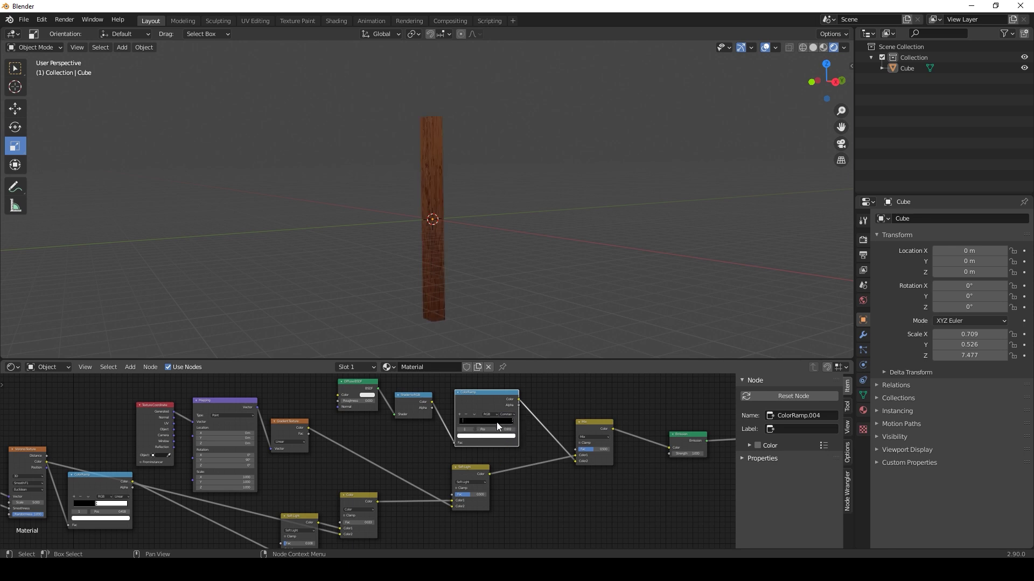
Change the blending mode of the shading Mix node before Emission to Multiply
click(580, 442)
click(593, 437)
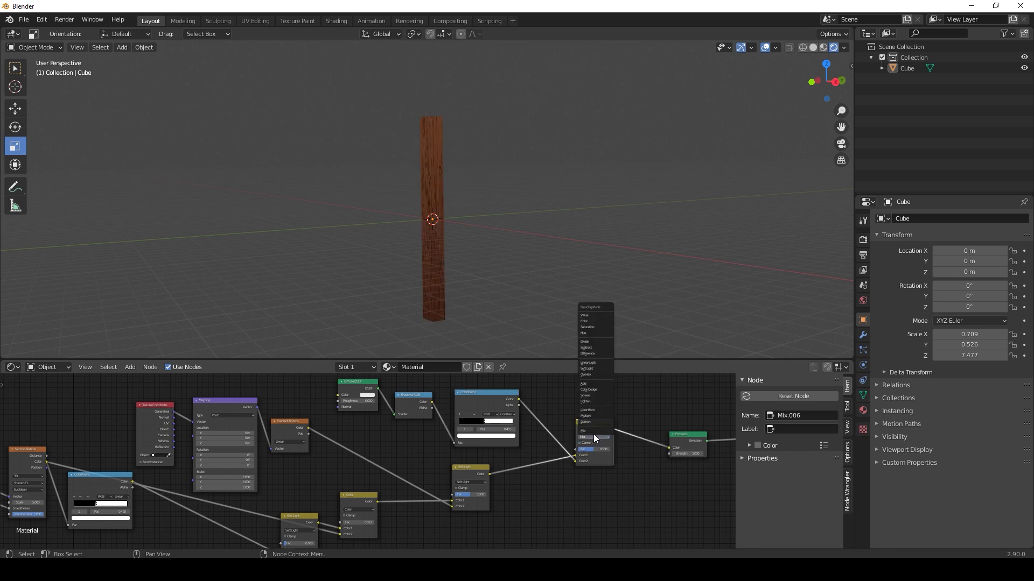
click(593, 417)
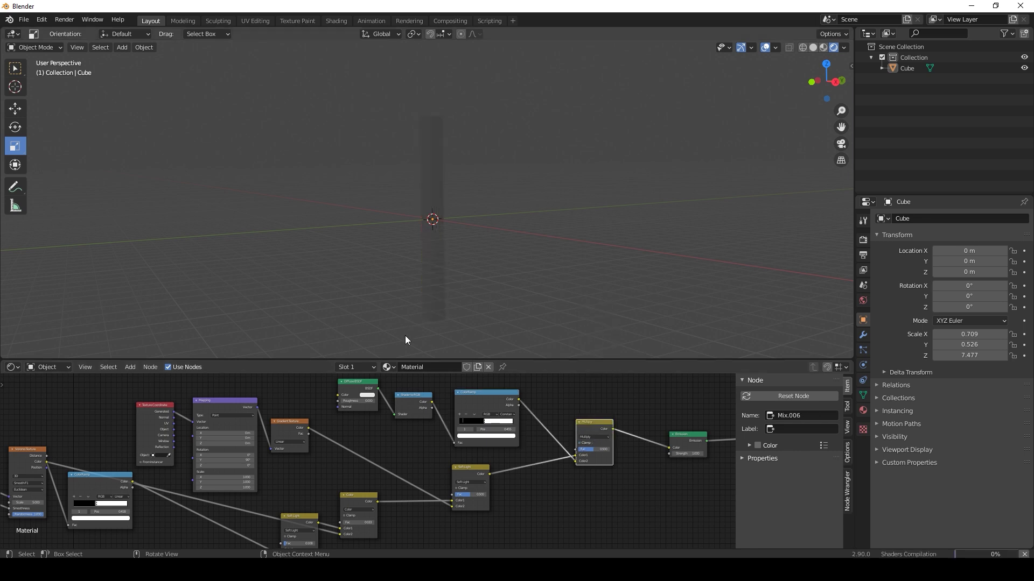
Add a Sun light to the scene and activate the Rotate tool for it
click(125, 48)
mouse_move(180, 192)
click(245, 207)
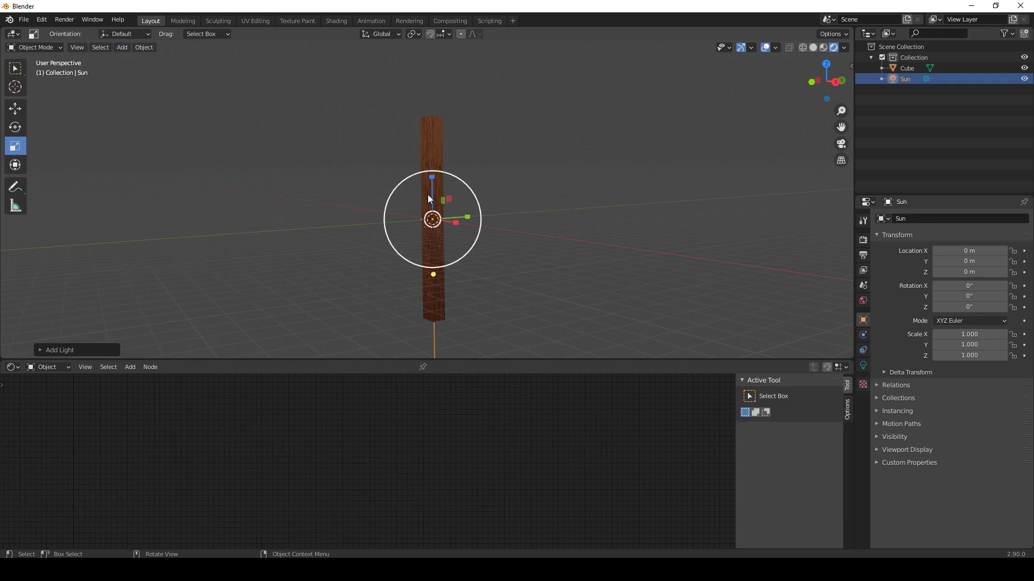
click(13, 128)
drag(401, 191, 476, 162)
drag(388, 237, 388, 235)
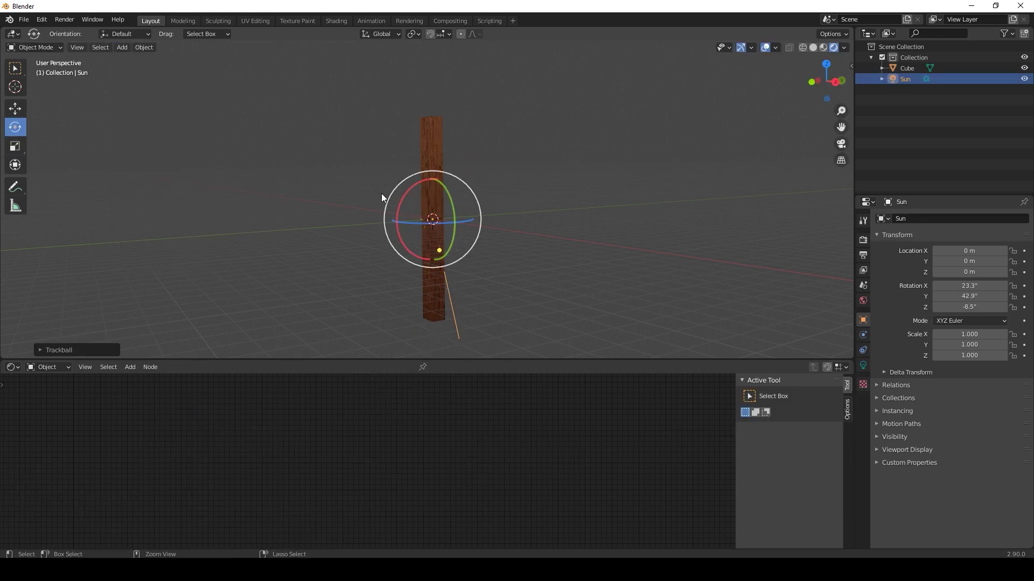
key(ctrl+z)
Rotate the Sun light to about 41.8° on Y and 50.2° on Z so it lights the beam from one side
middle_drag(383, 193, 480, 200)
drag(474, 199, 455, 227)
click(448, 141)
click(381, 258)
click(395, 267)
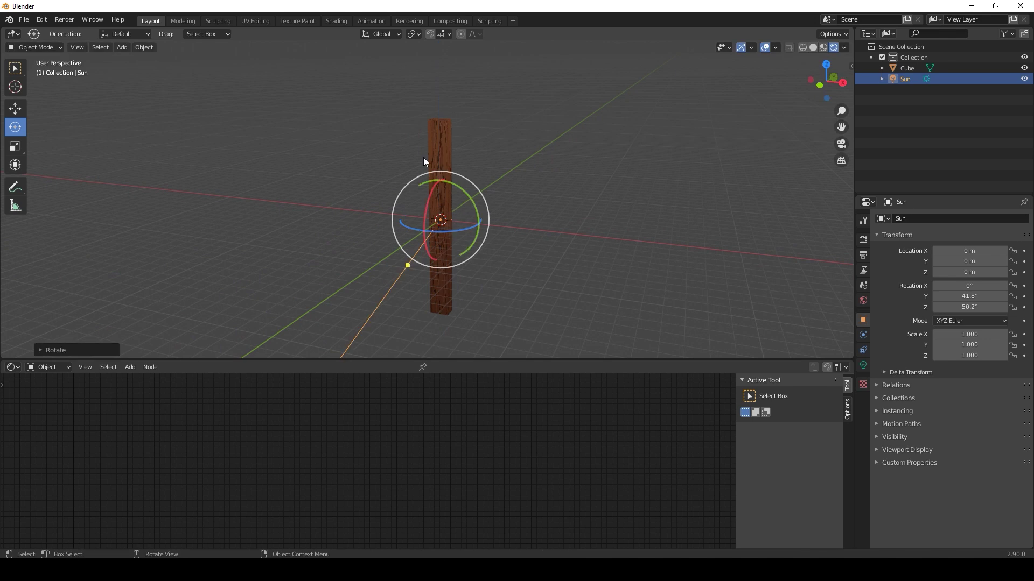
For the beam's material, move the shading ColorRamp's white stop to 0.095 and set the Multiply node's factor to 0.650
click(431, 154)
middle_drag(569, 443, 398, 444)
scroll(482, 432, up, 4)
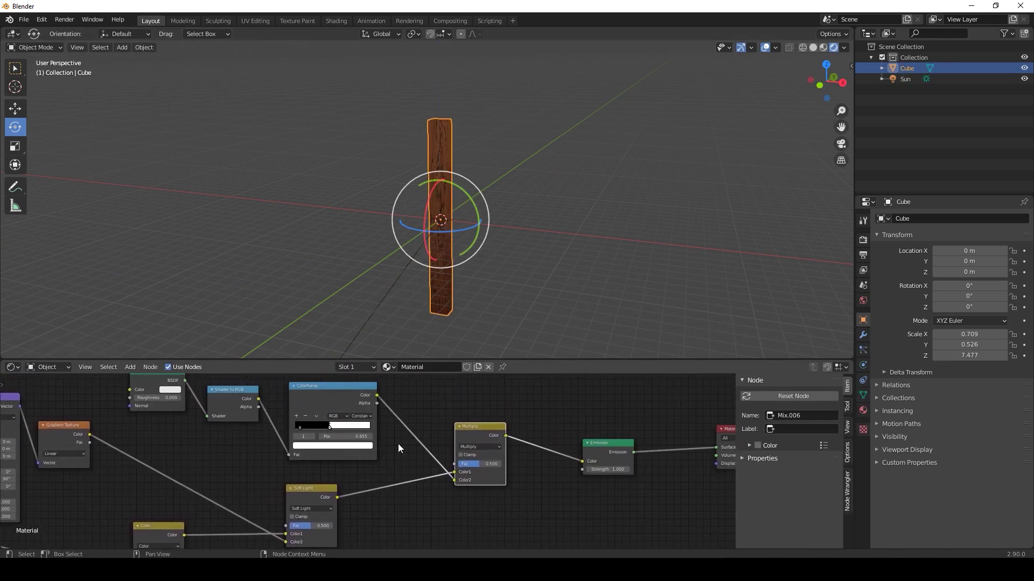
scroll(399, 444, up, 2)
drag(494, 467, 527, 467)
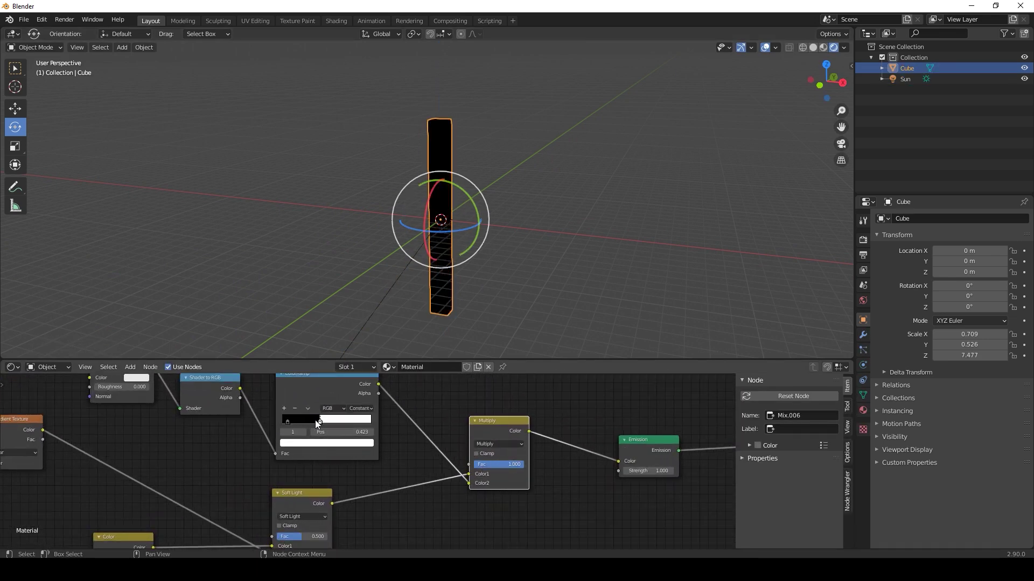
drag(315, 420, 291, 421)
click(287, 421)
drag(518, 466, 492, 466)
click(563, 257)
Enlarge the 3D viewport and examine the beam's shading, gradient and grain from several angles and distances
scroll(563, 257, up, 1)
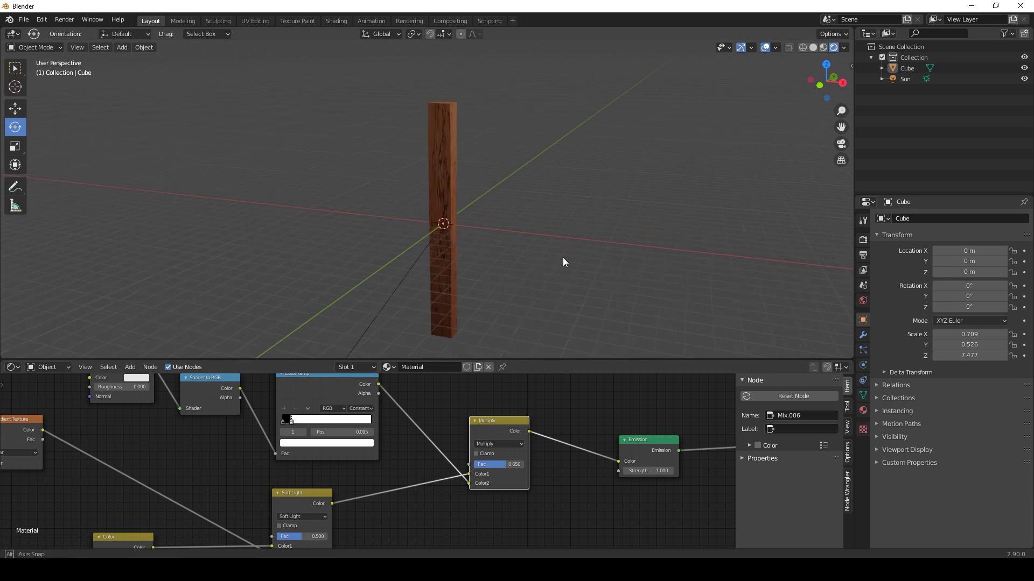
middle_drag(563, 258, 503, 247)
scroll(513, 244, up, 1)
scroll(501, 258, down, 2)
scroll(499, 269, up, 6)
scroll(528, 257, down, 4)
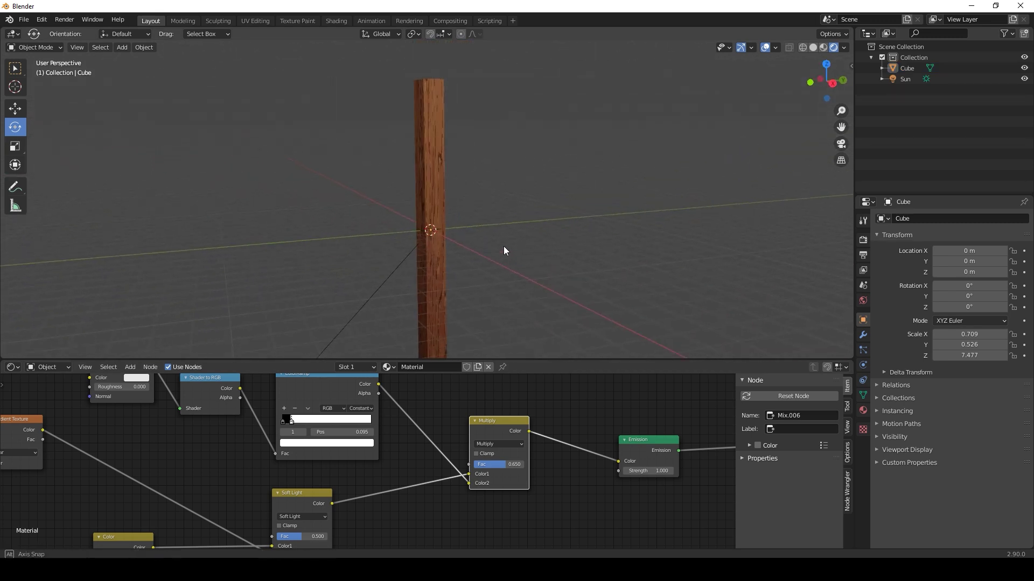
scroll(504, 258, down, 1)
drag(533, 360, 533, 476)
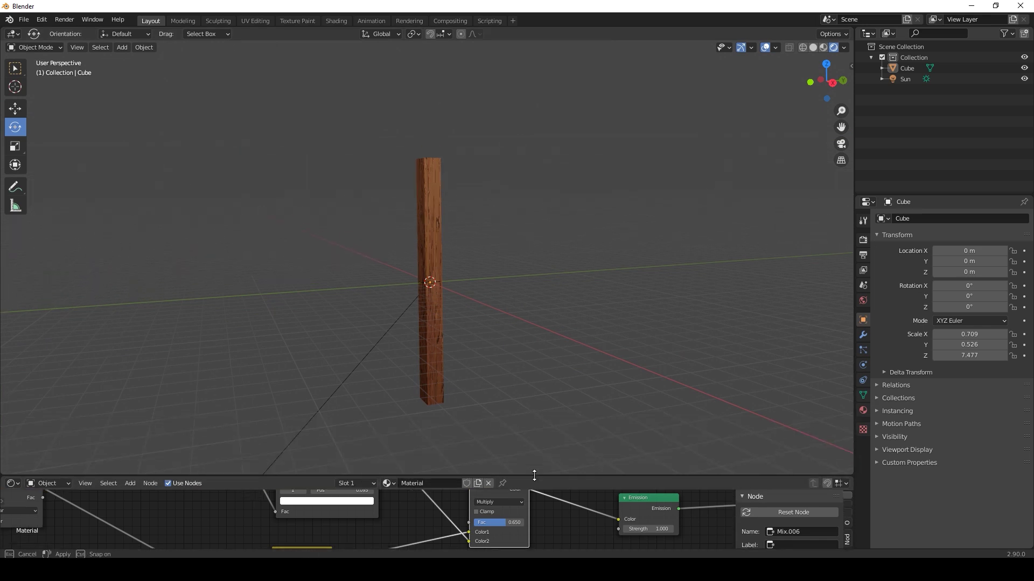
scroll(512, 327, up, 7)
middle_drag(513, 326, 506, 311)
scroll(506, 310, down, 3)
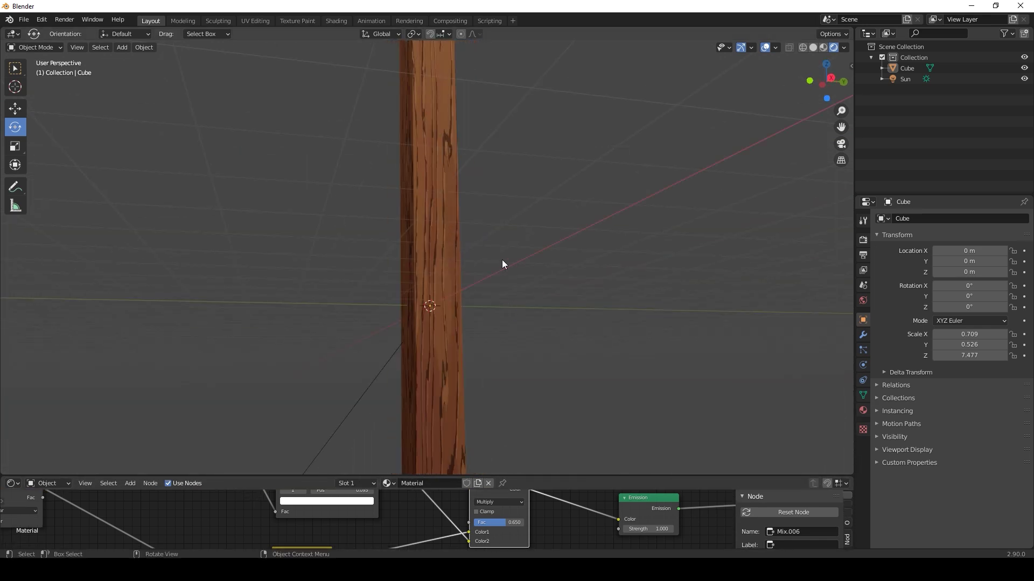
shift+middle_drag(501, 260, 527, 286)
scroll(525, 292, down, 1)
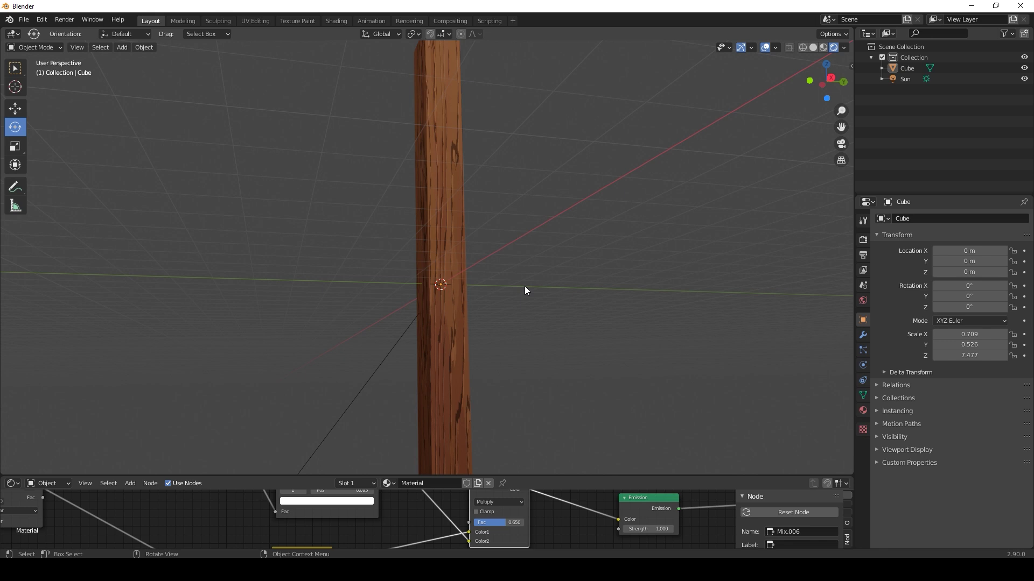
Enlarge the node editor and lower the first Wave Texture's distortion to 15.1
drag(551, 476, 583, 196)
scroll(272, 459, down, 4)
scroll(271, 460, down, 2)
middle_drag(271, 460, 514, 359)
middle_drag(199, 487, 529, 395)
scroll(150, 421, up, 6)
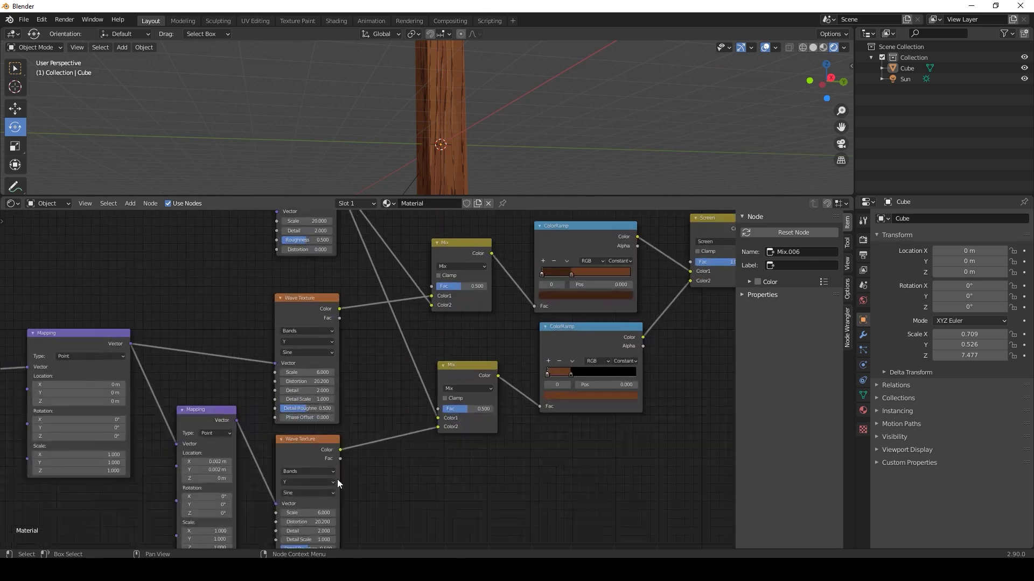
middle_drag(367, 381, 482, 383)
scroll(426, 389, up, 3)
drag(423, 380, 404, 380)
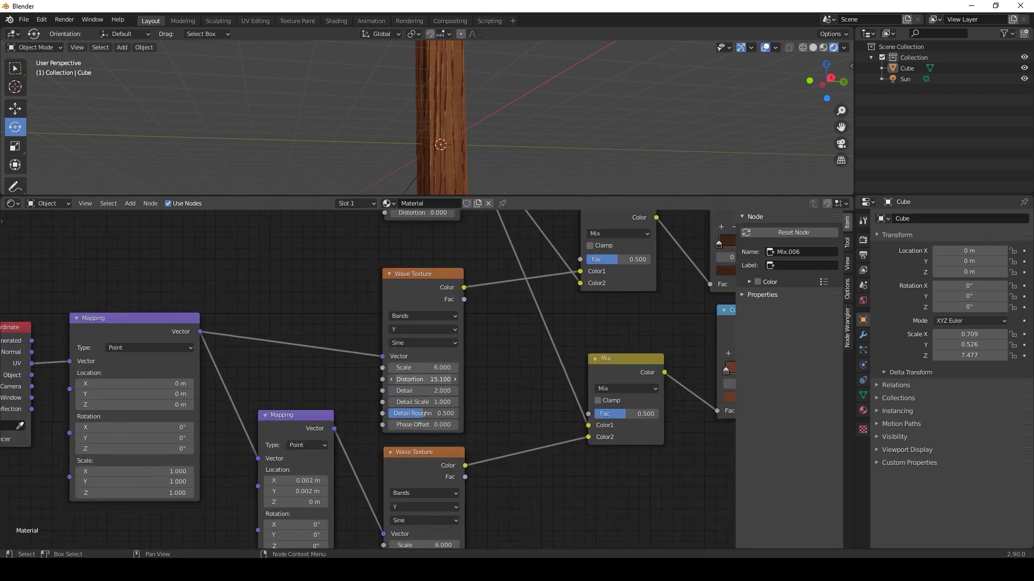
Set the distortion of both the upper and the lower Wave Texture in the beam's grain setup to 5
middle_drag(503, 509, 521, 424)
click(456, 300)
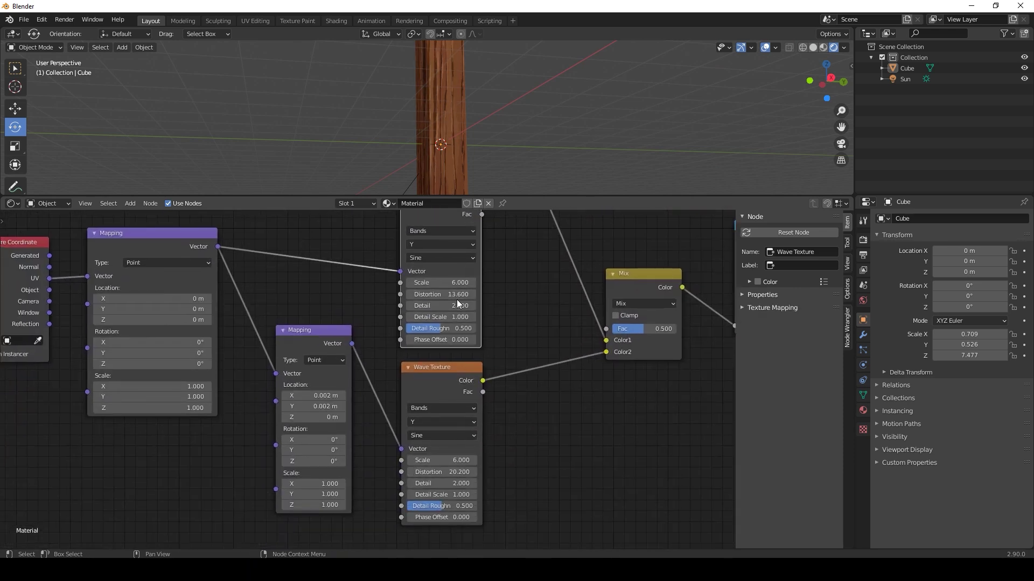
click(457, 298)
text(5)
key(Return)
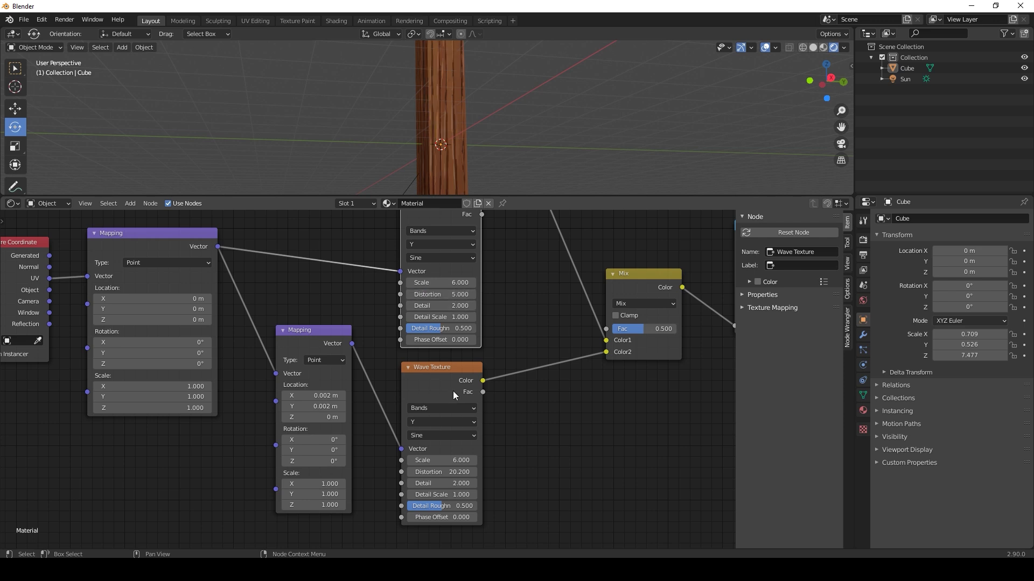
click(455, 472)
text(5)
key(Return)
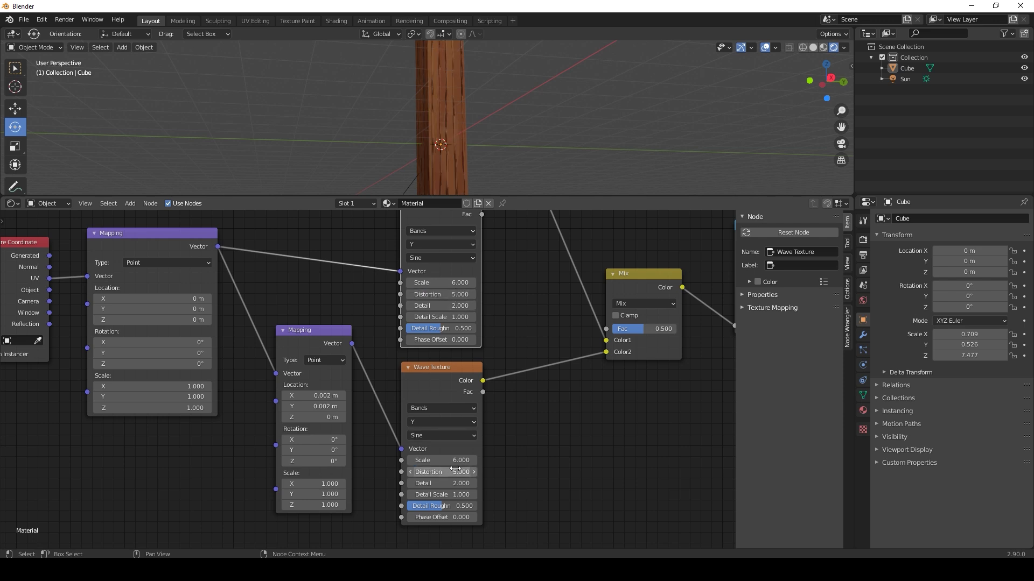
Set the scale of the Noise Texture above the first Wave Texture to 5, and enlarge the 3D viewport to inspect the beam
middle_drag(565, 369, 567, 525)
scroll(515, 307, up, 1)
middle_drag(514, 304, 521, 326)
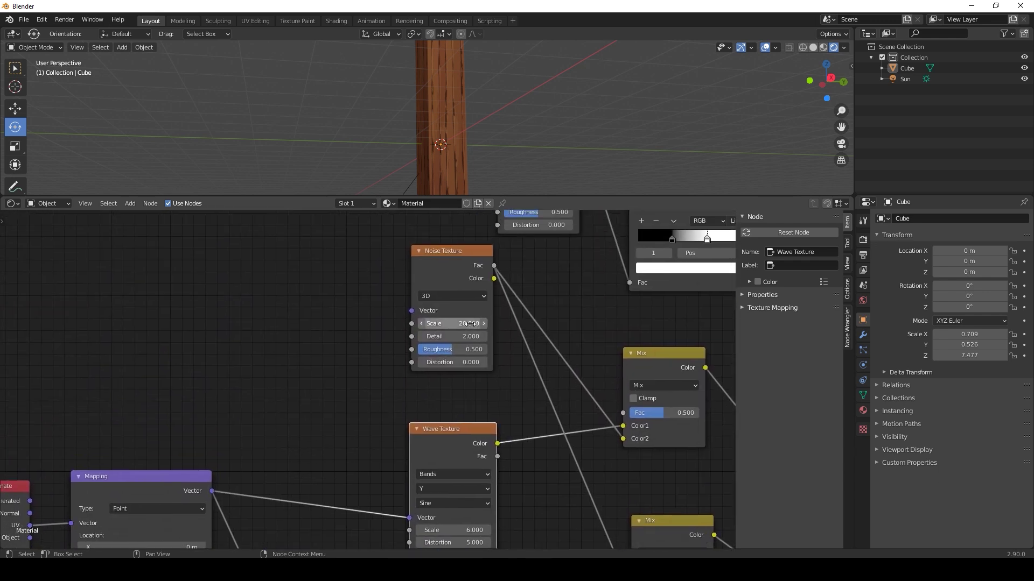
double_click(471, 324)
text(5)
key(Return)
scroll(533, 154, down, 2)
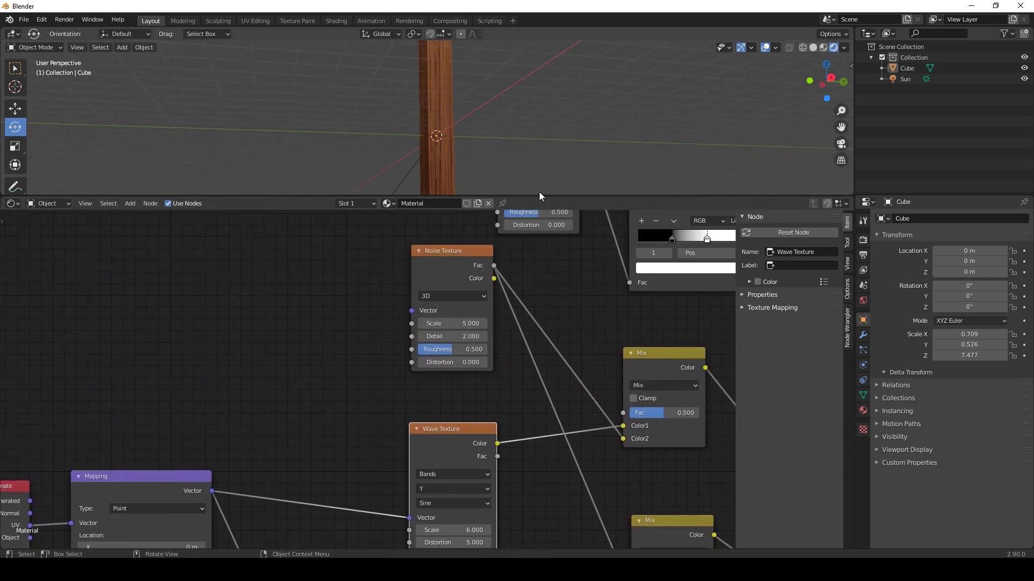
drag(539, 195, 557, 379)
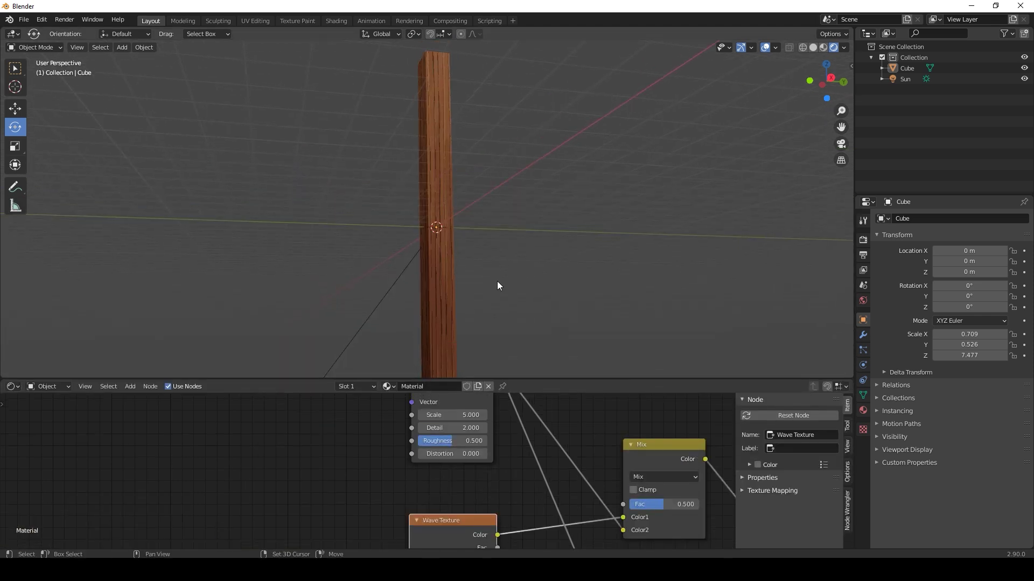
middle_drag(498, 282, 610, 265)
scroll(600, 468, down, 5)
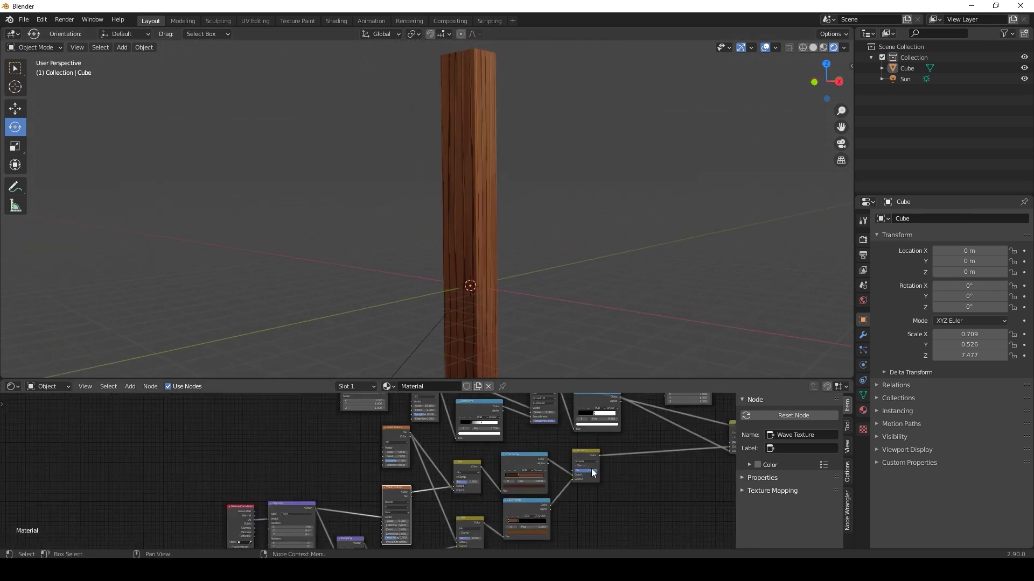
scroll(591, 468, down, 4)
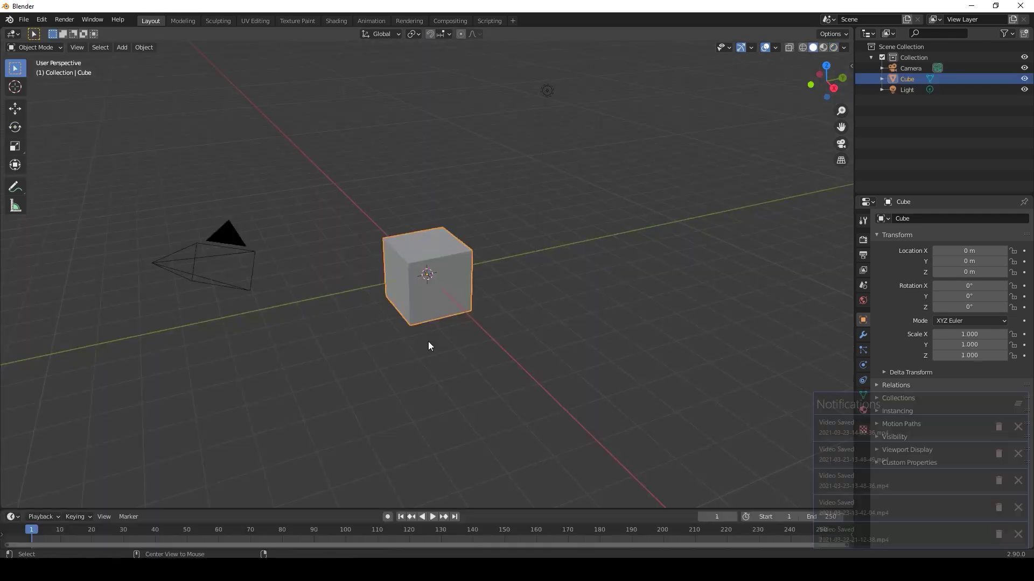
Delete the camera and the light from the new default scene, leaving only the cube
middle_drag(454, 357, 415, 271)
scroll(415, 266, down, 3)
drag(284, 228, 344, 282)
key(Delete)
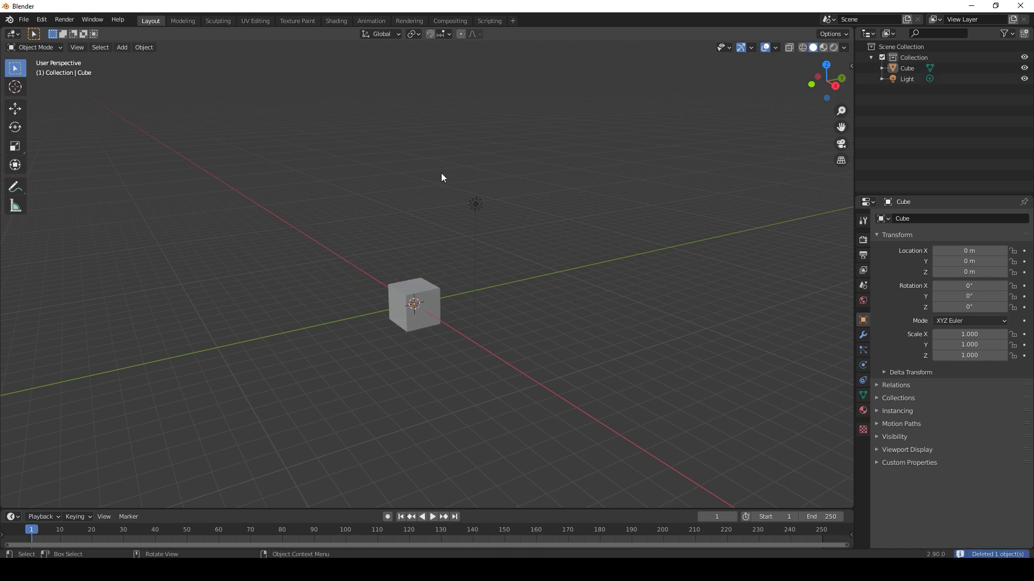
drag(442, 173, 503, 231)
key(Delete)
scroll(419, 311, up, 4)
click(345, 322)
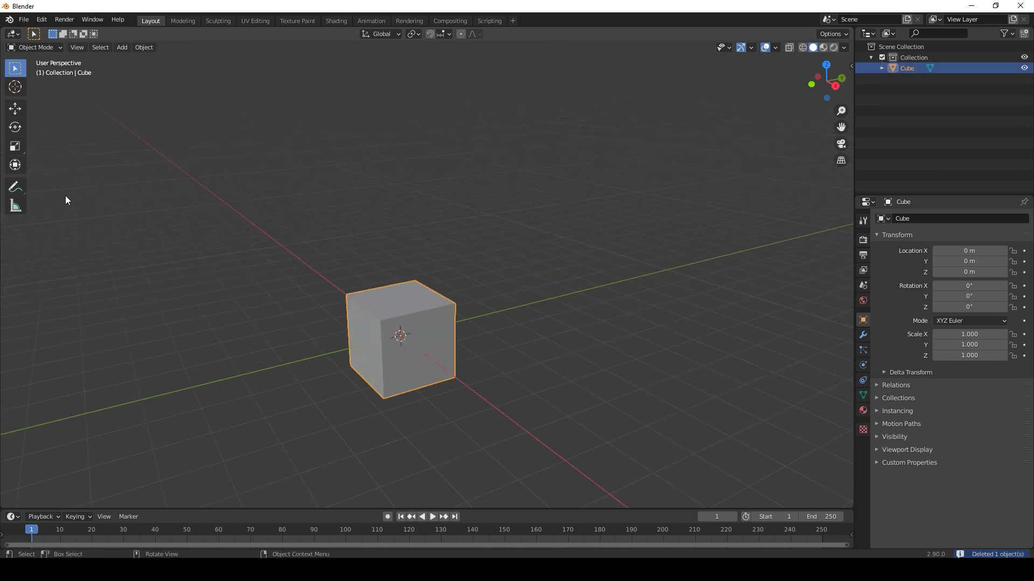
click(356, 253)
Turn the timeline area into a Shader Editor and enlarge it to about half the window's height
click(11, 516)
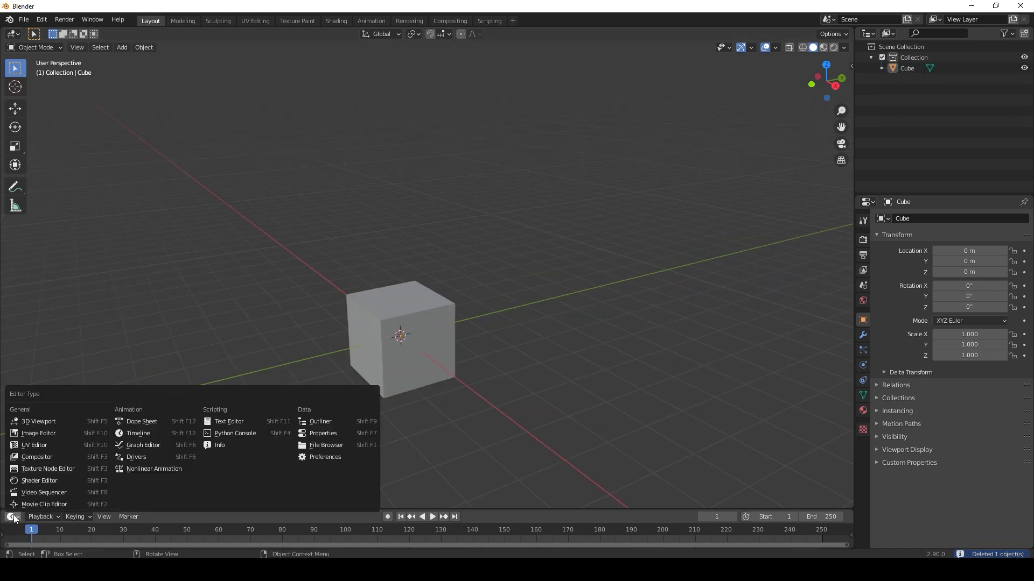
click(44, 483)
drag(412, 508, 434, 296)
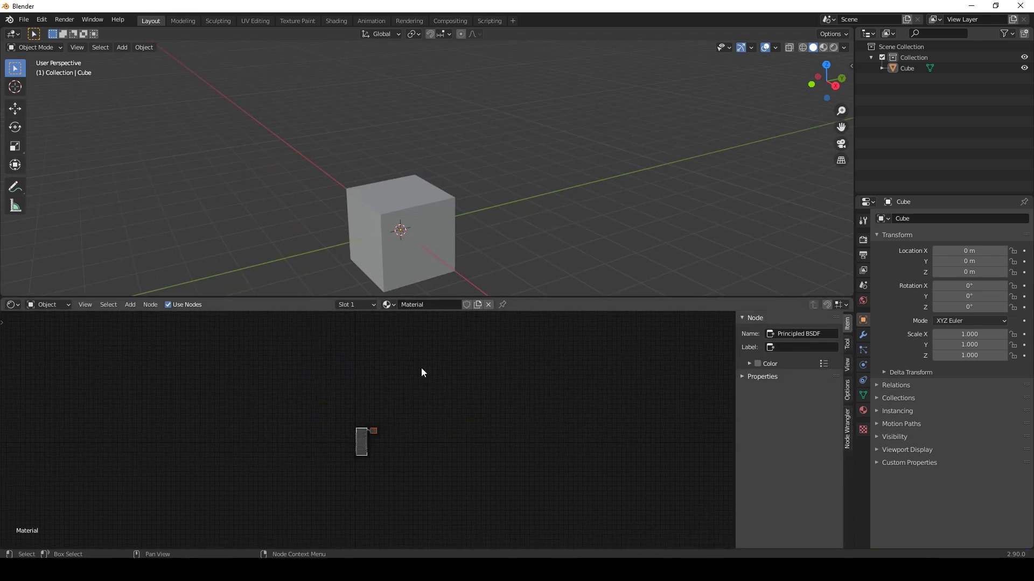
Replace the cube's Principled BSDF with an Emission shader wired to the Material Output's Surface, and show the viewport in rendered shading
scroll(414, 385, up, 5)
scroll(377, 463, up, 10)
click(496, 512)
middle_drag(433, 502, 569, 470)
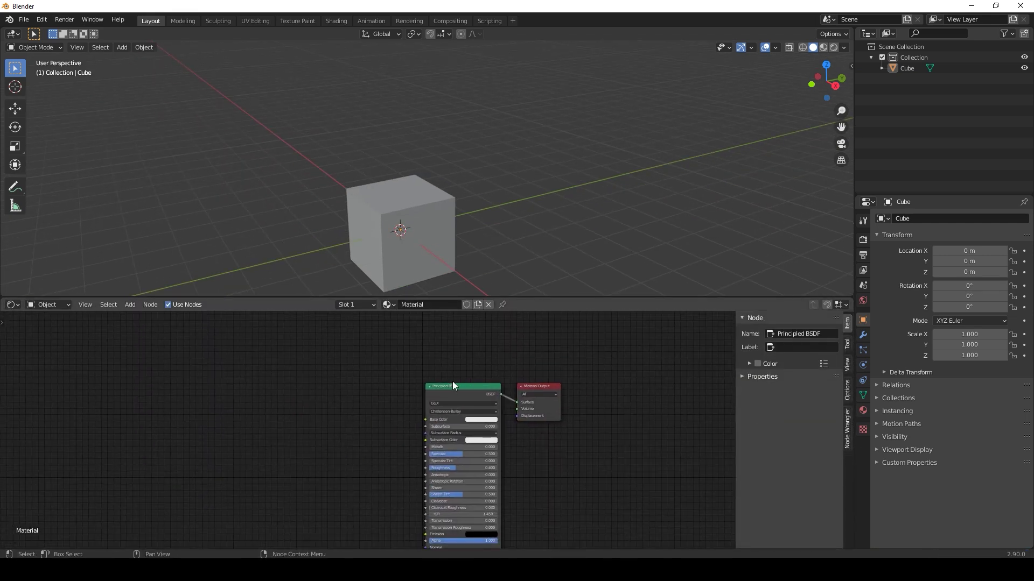
middle_drag(446, 390, 429, 368)
click(436, 370)
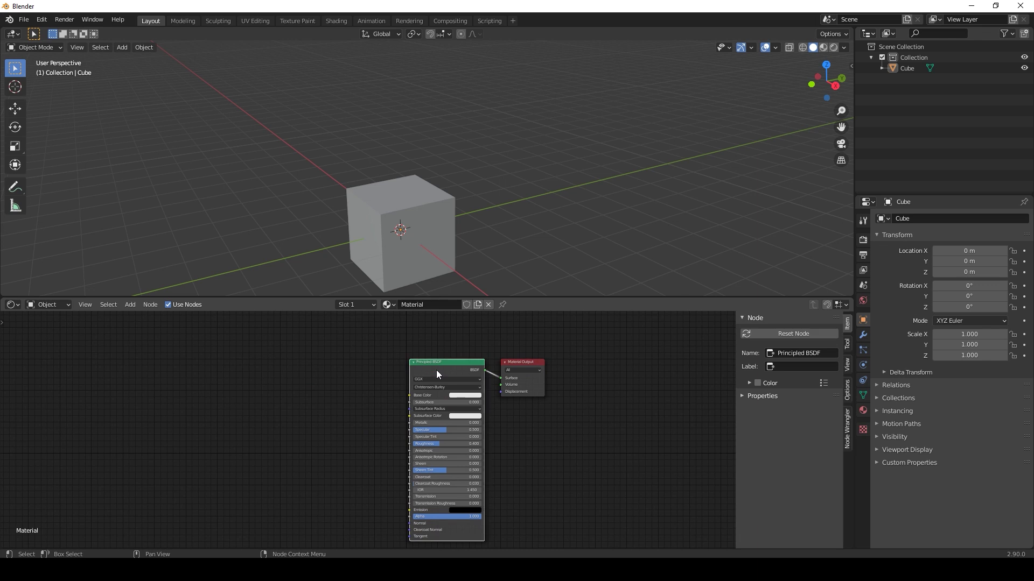
key(x)
key(shift+a)
mouse_move(305, 348)
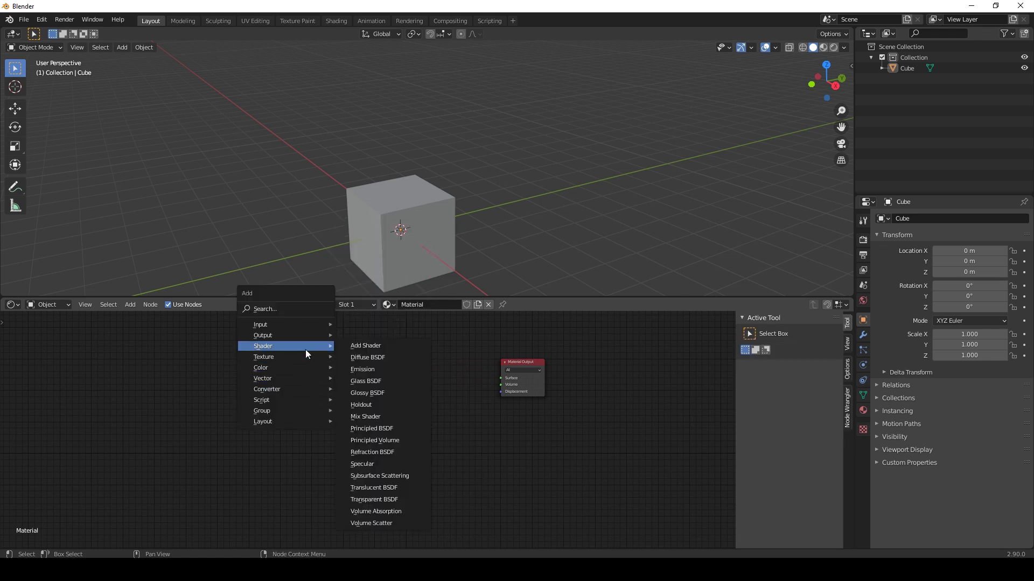
click(377, 359)
click(432, 377)
drag(437, 370, 522, 374)
click(833, 48)
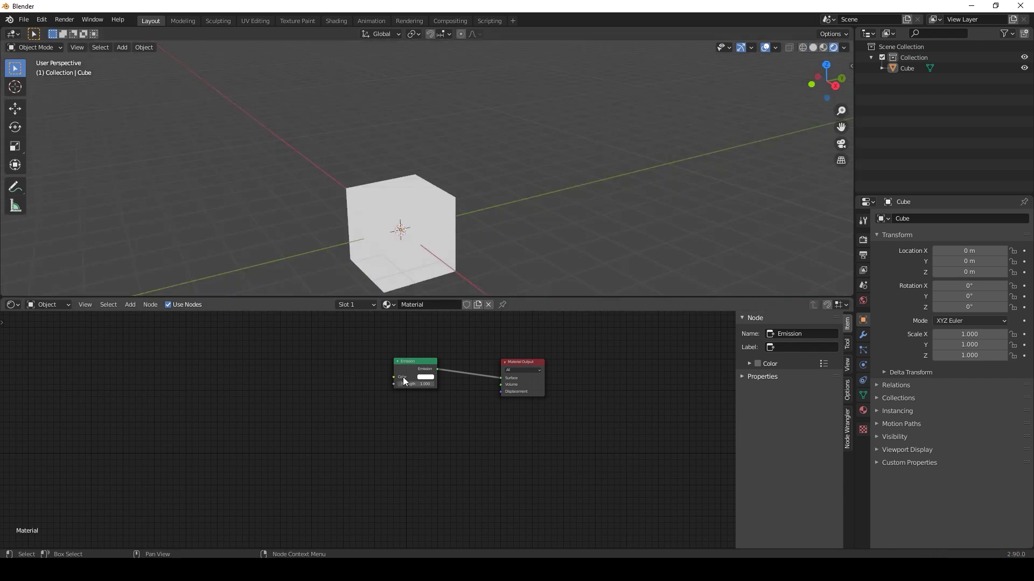
drag(411, 364, 418, 372)
Add a Voronoi Texture and connect its Color output to the Emission shader's Color
key(shift+a)
mouse_move(200, 416)
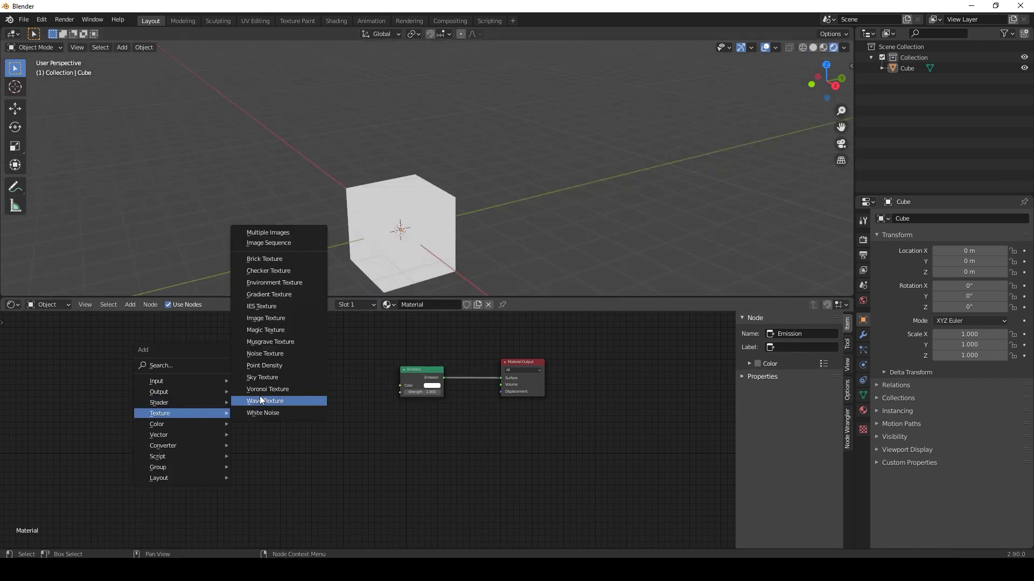
click(260, 390)
click(227, 363)
drag(271, 374, 400, 386)
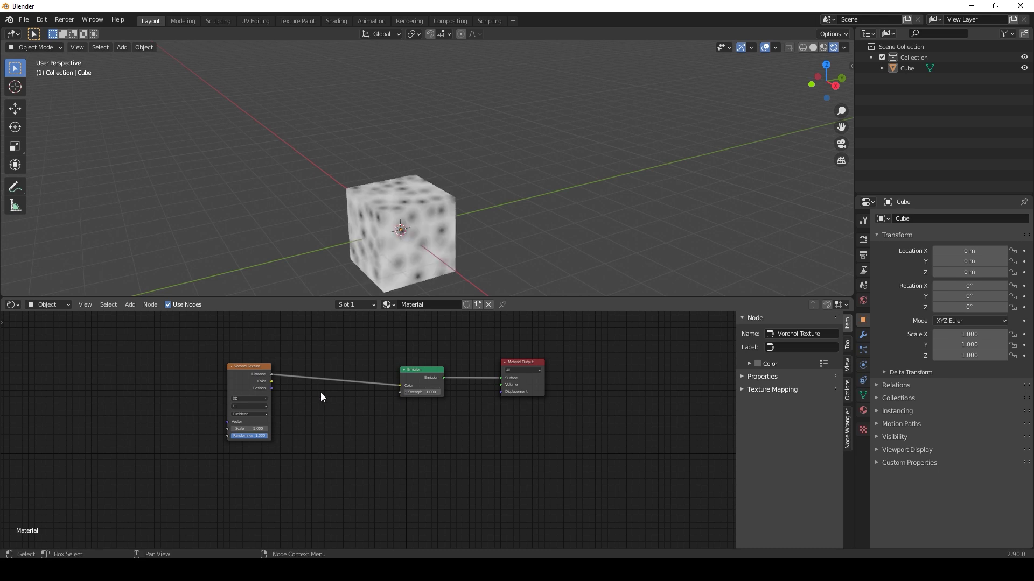
drag(273, 382, 428, 334)
drag(272, 381, 402, 385)
Set the Voronoi Texture to Chebychev distance and Smooth F1, with smoothness at about 0.592
middle_drag(285, 411, 296, 407)
scroll(363, 409, up, 3)
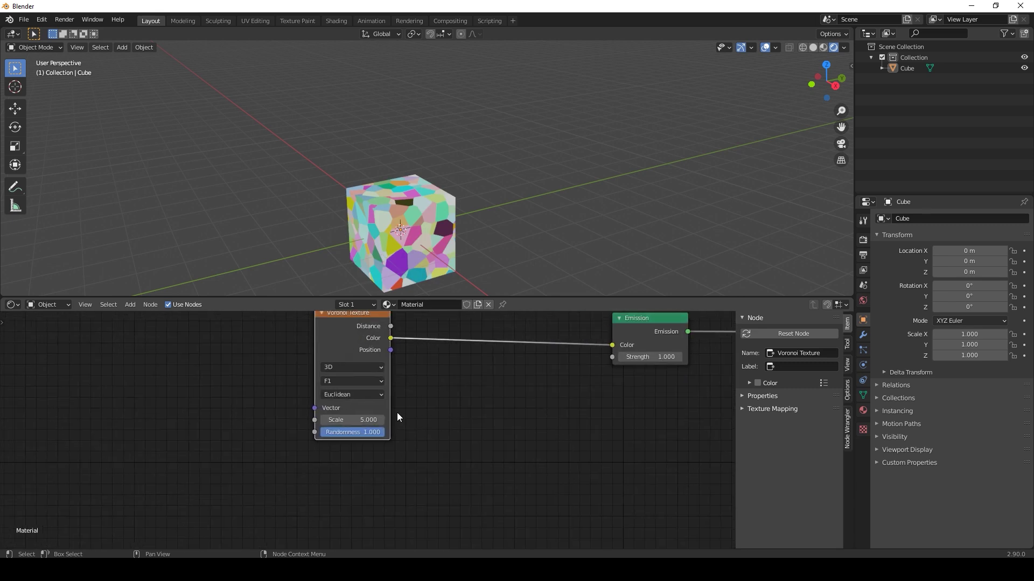
click(357, 396)
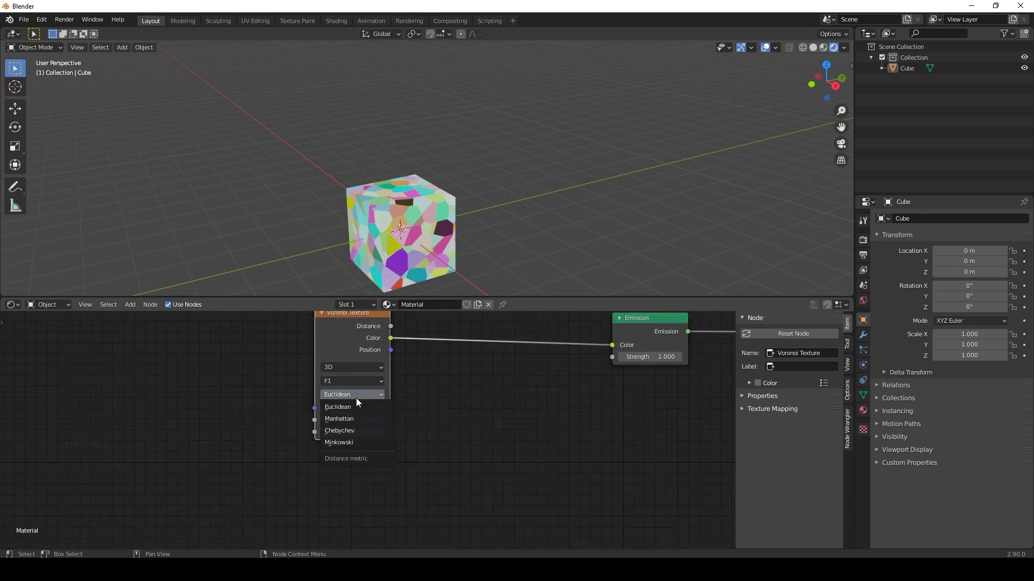
click(340, 432)
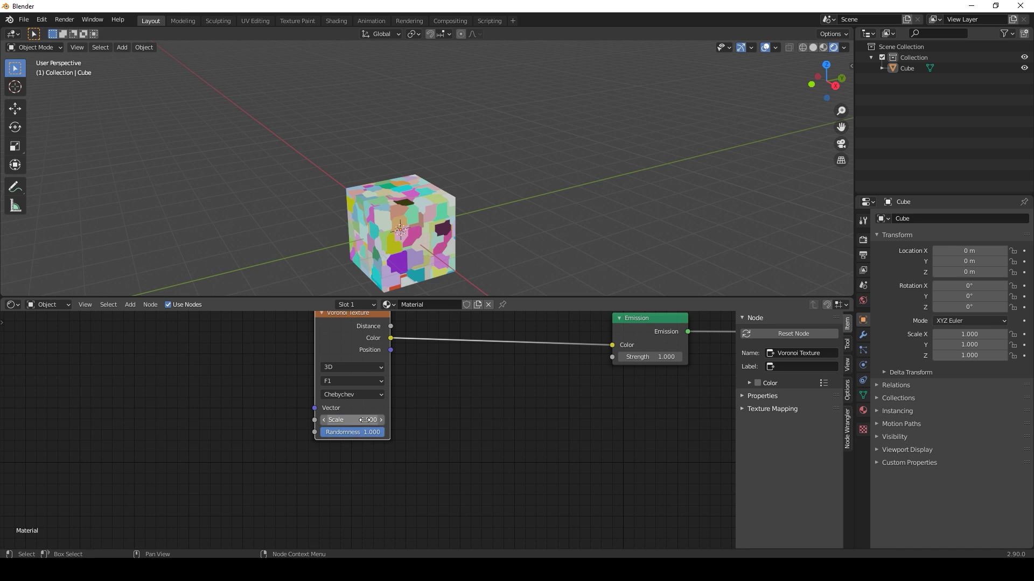
click(369, 381)
click(361, 417)
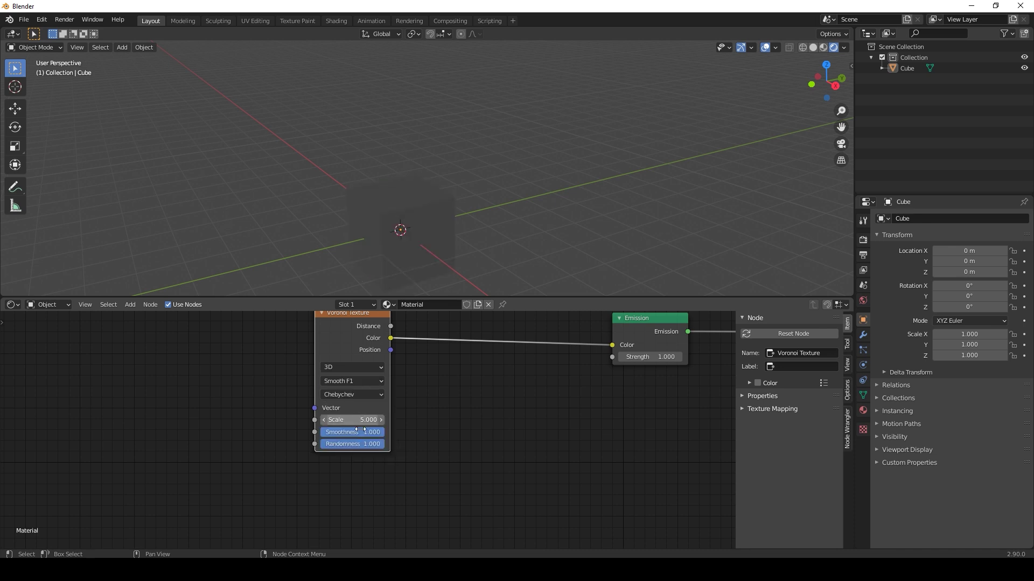
mouse_move(376, 432)
mouse_down()
mouse_move(335, 432)
mouse_move(362, 432)
mouse_up()
Add a Noise Texture and connect its Fac output to the Voronoi Texture's Smoothness, placing it well before the Voronoi node
scroll(415, 425, down, 4)
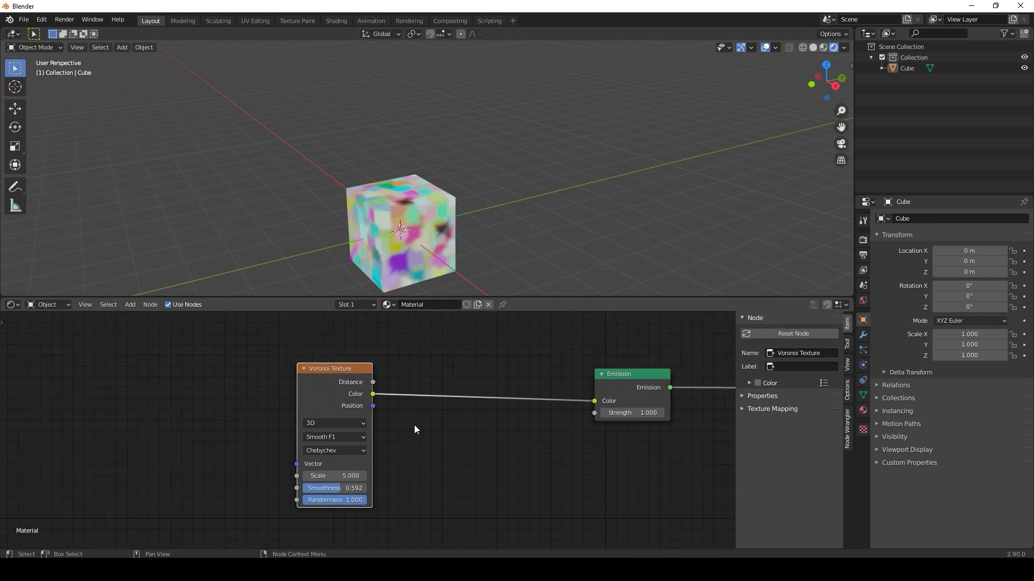
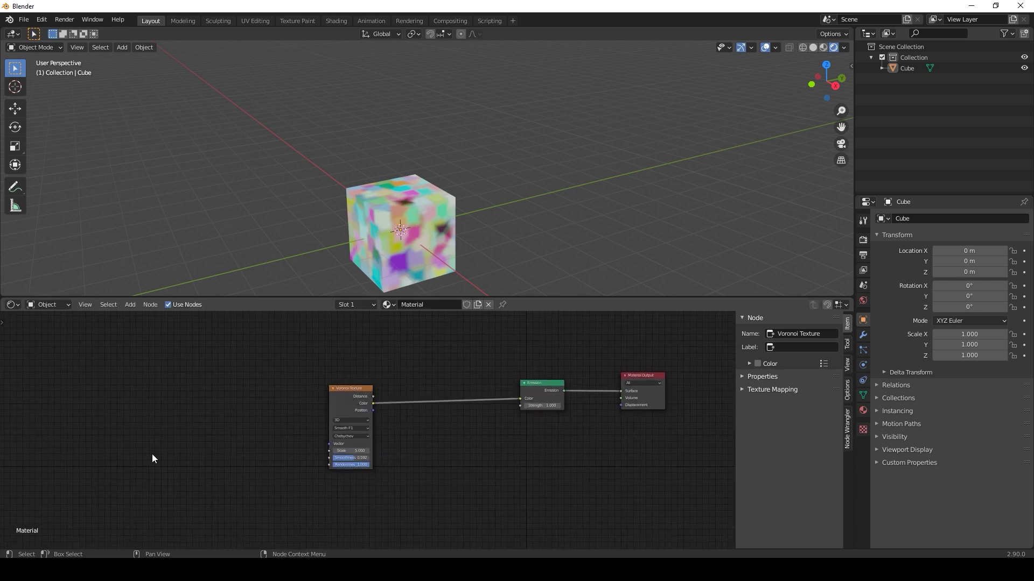
key(shift+a)
mouse_move(132, 457)
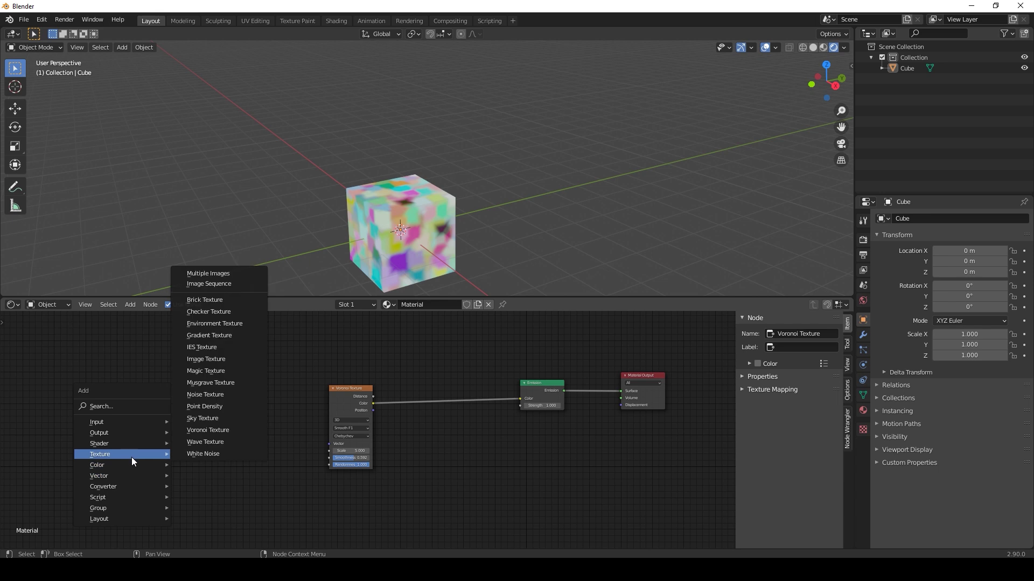
click(208, 394)
click(140, 442)
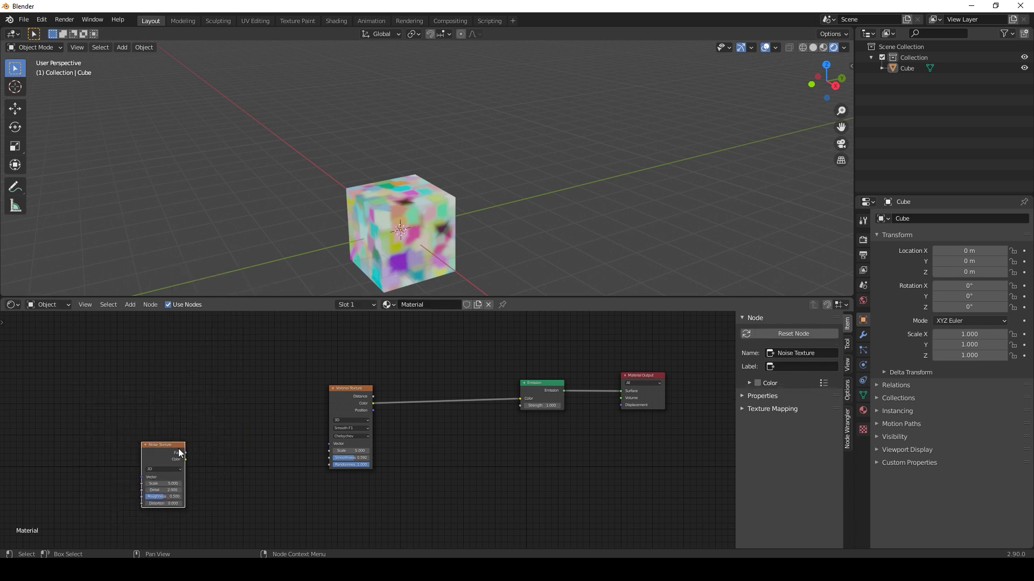
drag(185, 453, 328, 459)
drag(153, 457, 116, 450)
Insert a ColorRamp on the link between the Noise Texture and the Voronoi Texture's Smoothness
key(shift+a)
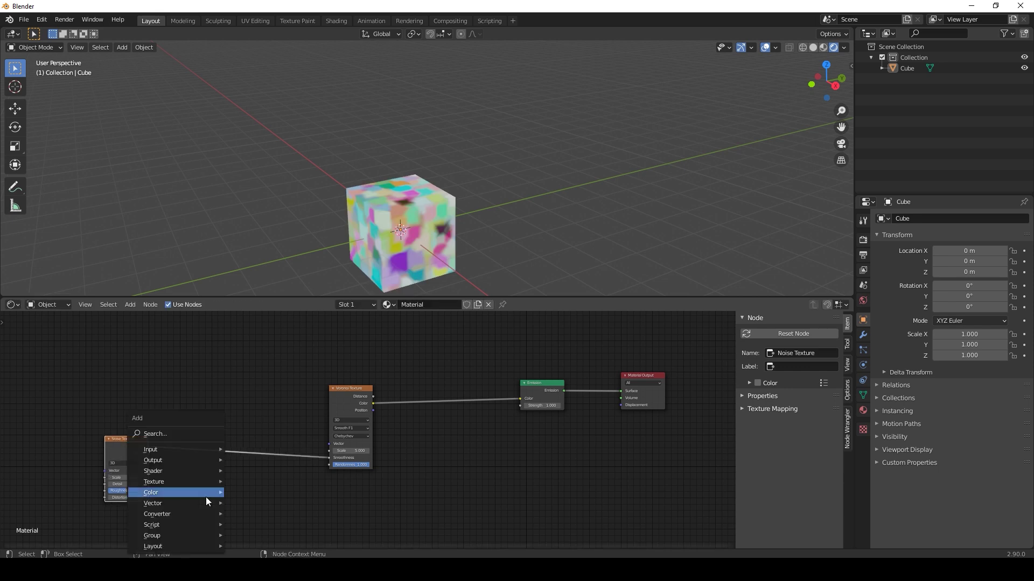
mouse_move(187, 513)
click(285, 367)
click(219, 470)
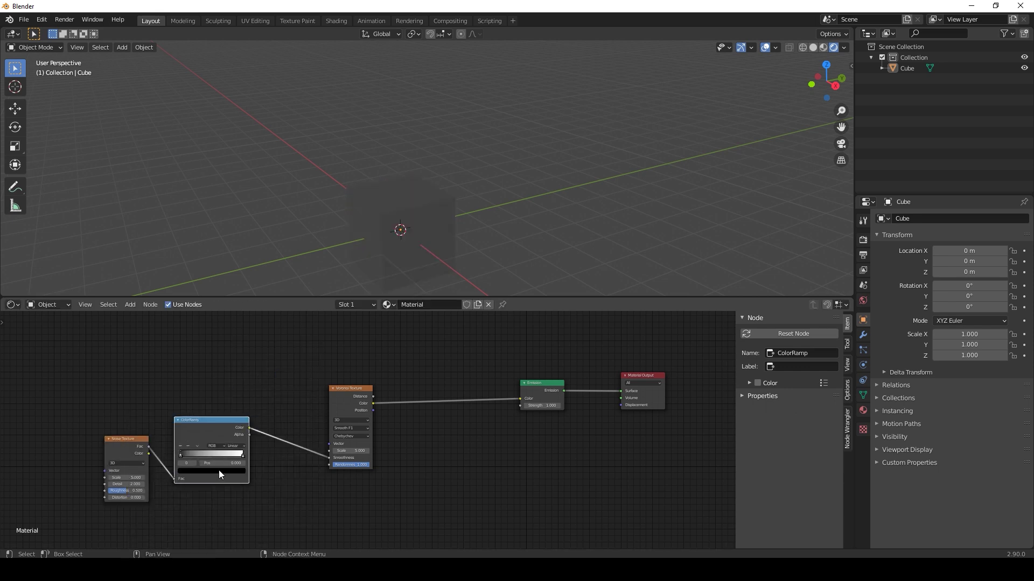
Move the ColorRamp's black stop to 0.200 and its white stop to 0.868, and set the Noise Texture's scale to 29.8
middle_drag(201, 485, 217, 452)
scroll(276, 447, up, 6)
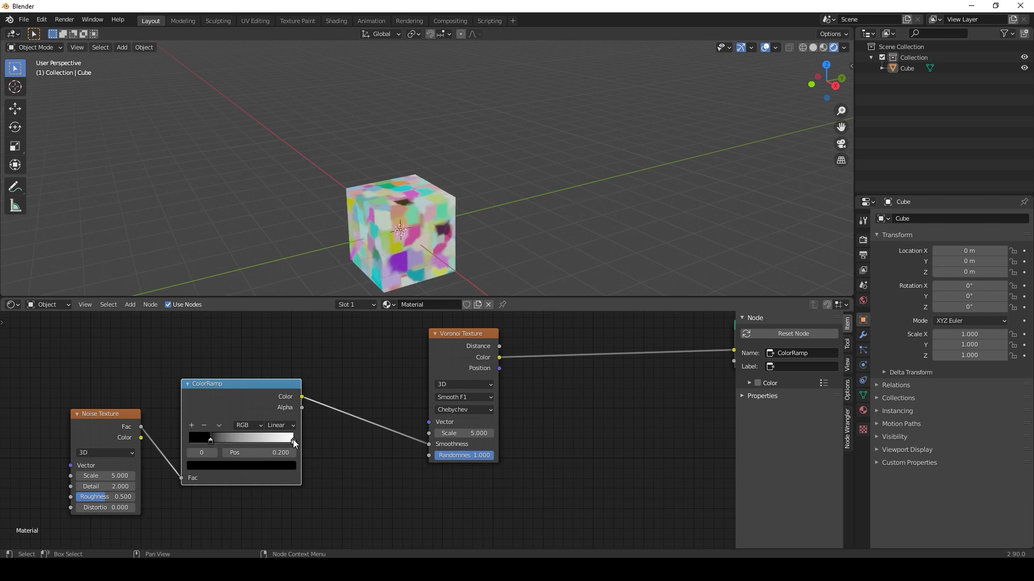
mouse_move(295, 443)
mouse_down()
mouse_move(231, 445)
mouse_move(279, 449)
mouse_up()
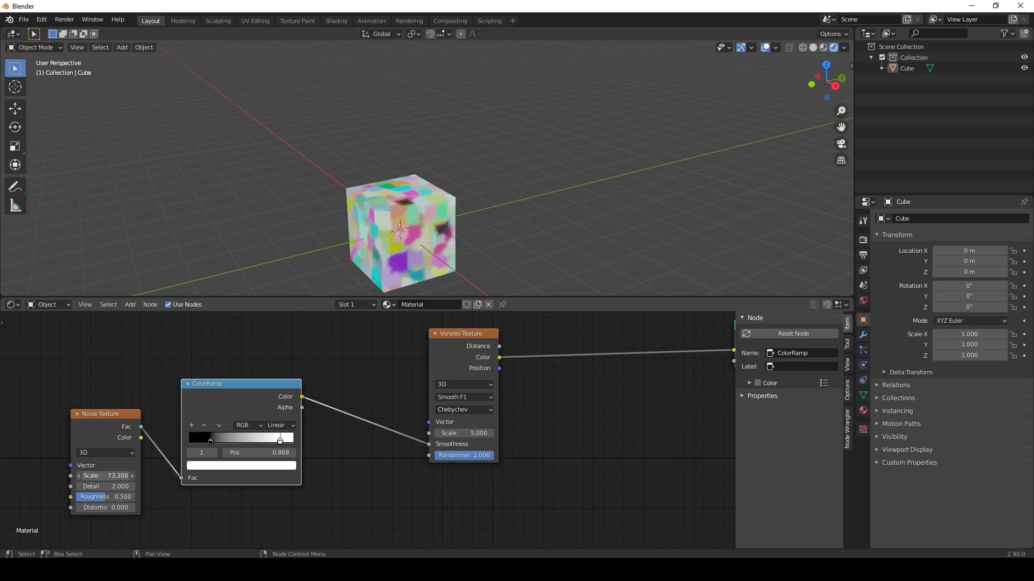
drag(106, 476, 104, 476)
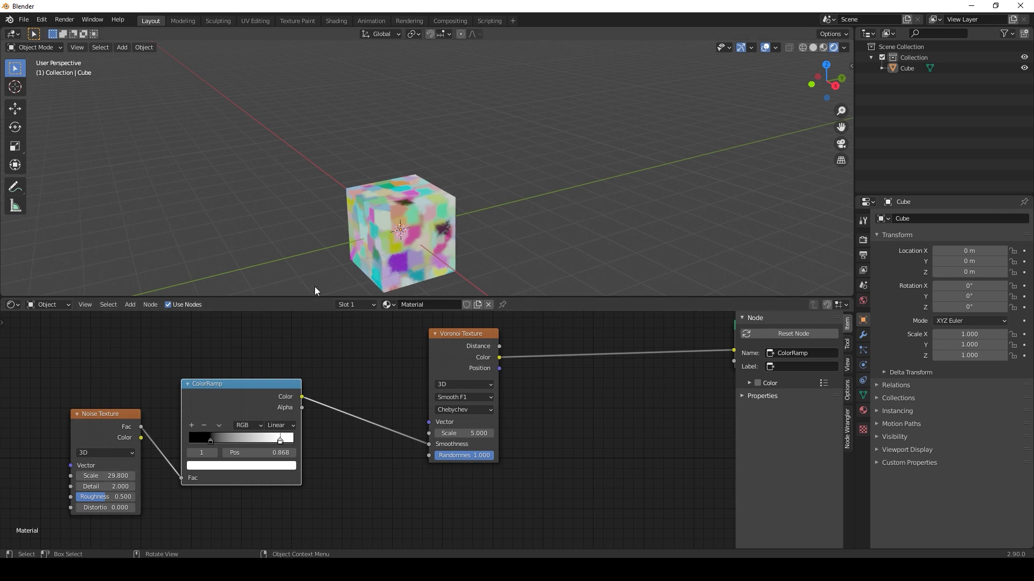
Scale the cube into a long block, about 1.911 on X and Z and 3.919 on Y
click(393, 240)
click(18, 149)
drag(405, 204, 427, 169)
drag(432, 222, 466, 213)
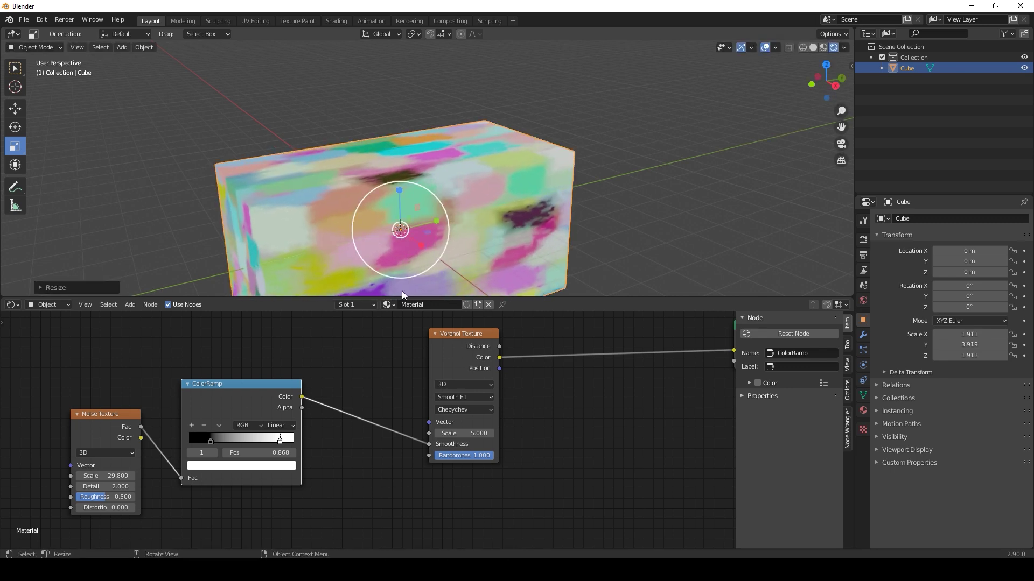
Add Texture Coordinate and Mapping nodes to the Voronoi Texture's Vector input and arrange them above the noise and ramp nodes
middle_drag(388, 368, 374, 411)
scroll(363, 390, down, 2)
scroll(363, 392, down, 9)
drag(400, 409, 407, 369)
key(ctrl+t)
drag(288, 339, 349, 378)
drag(284, 350, 313, 352)
click(435, 459)
middle_drag(397, 253, 370, 231)
scroll(369, 232, up, 3)
scroll(373, 231, down, 1)
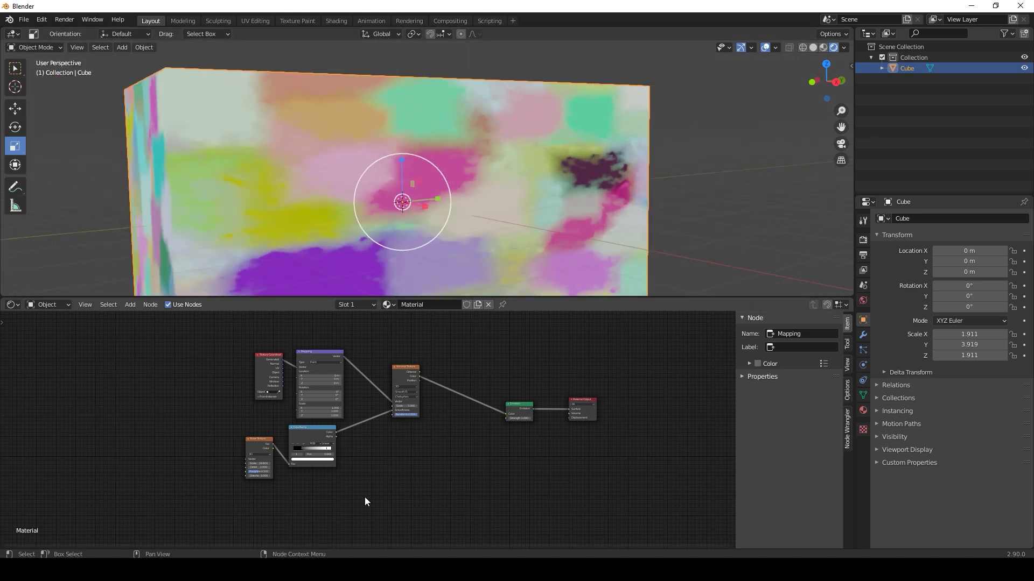
Replace the Texture Coordinate node with a Geometry node and connect its Position output to the Mapping node's Vector input
click(274, 380)
key(x)
key(shift+a)
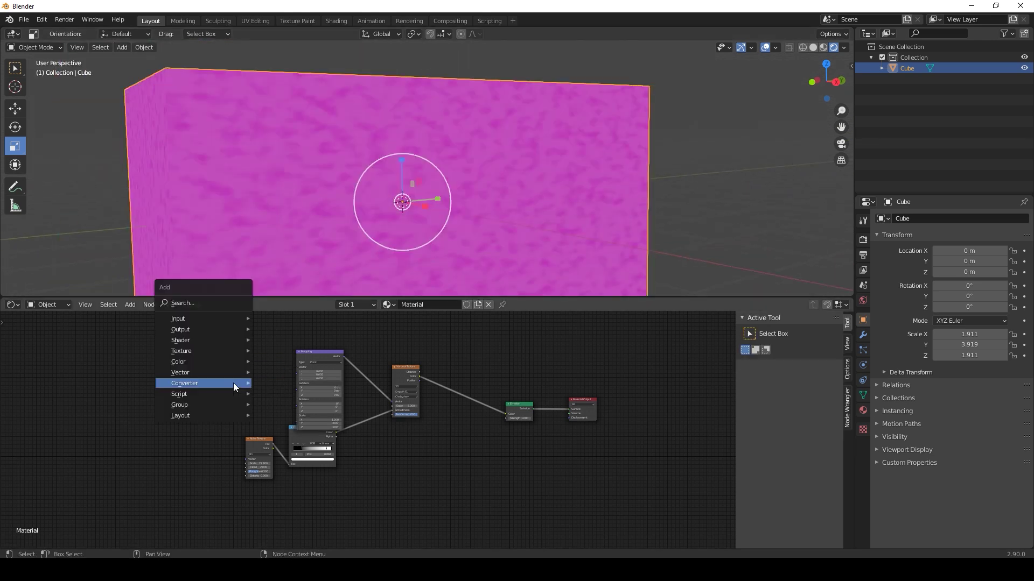
mouse_move(220, 320)
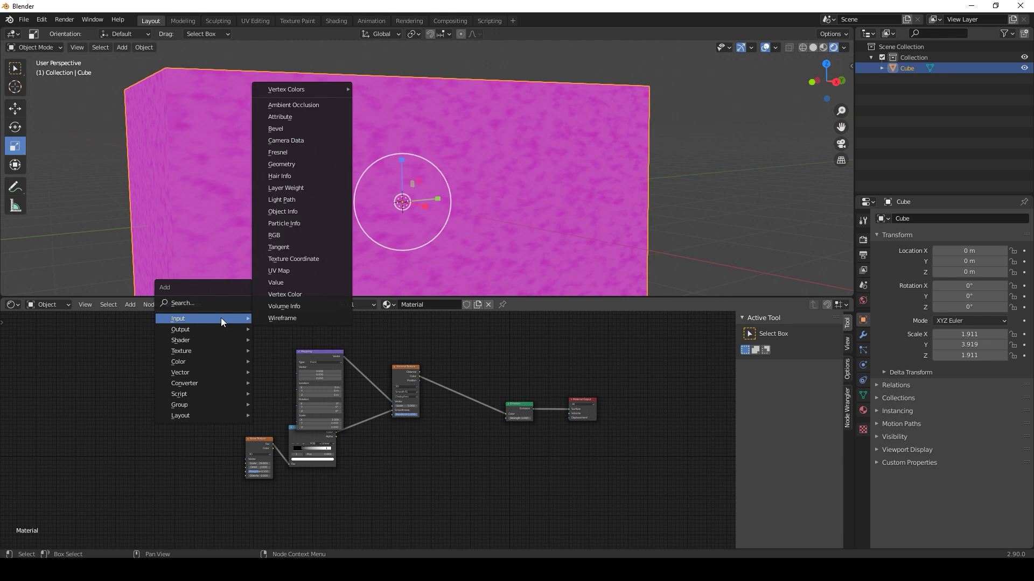
click(307, 165)
click(243, 365)
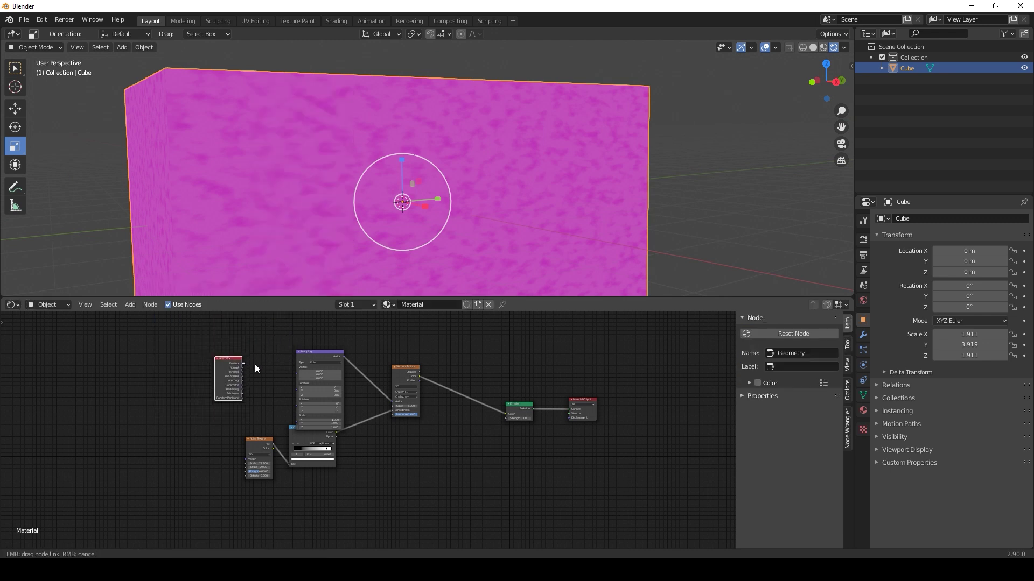
drag(294, 375, 296, 373)
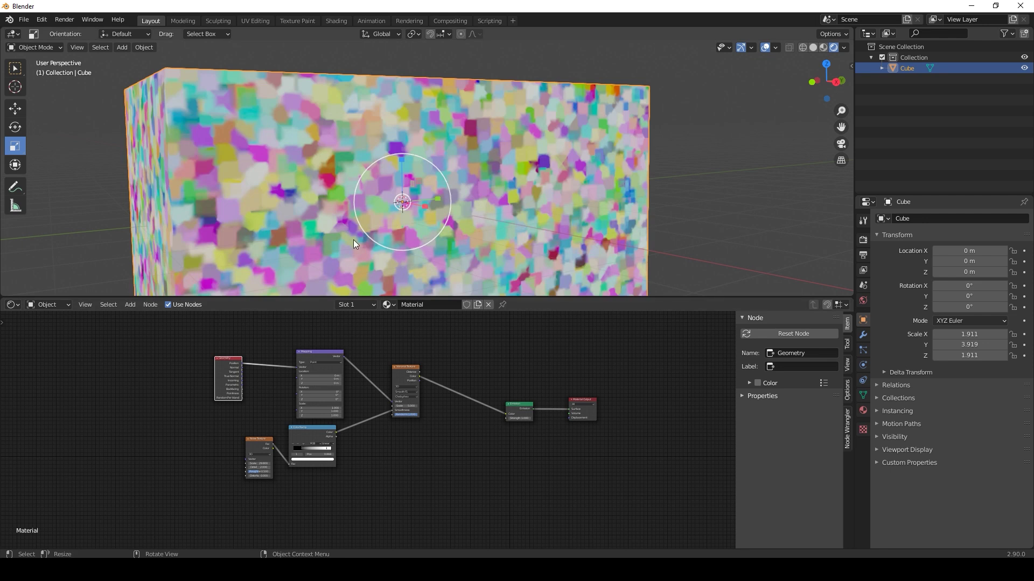
Set the Voronoi Texture's scale to 2.100 and rescale the block to 3.646 on Y
scroll(373, 431, up, 8)
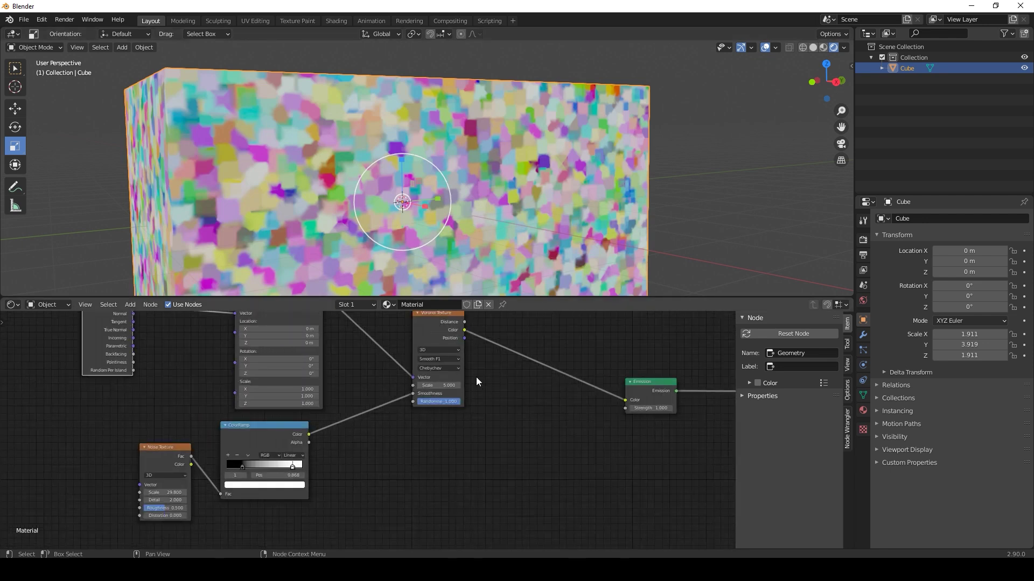
middle_drag(476, 377, 481, 390)
drag(444, 399, 429, 399)
drag(439, 205, 441, 228)
drag(438, 227, 422, 226)
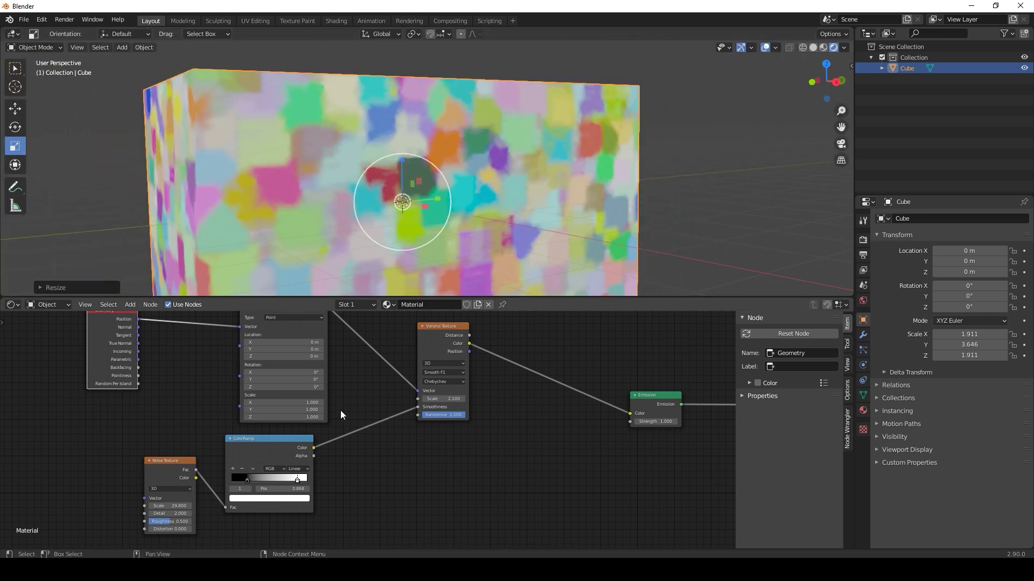
scroll(422, 202, down, 2)
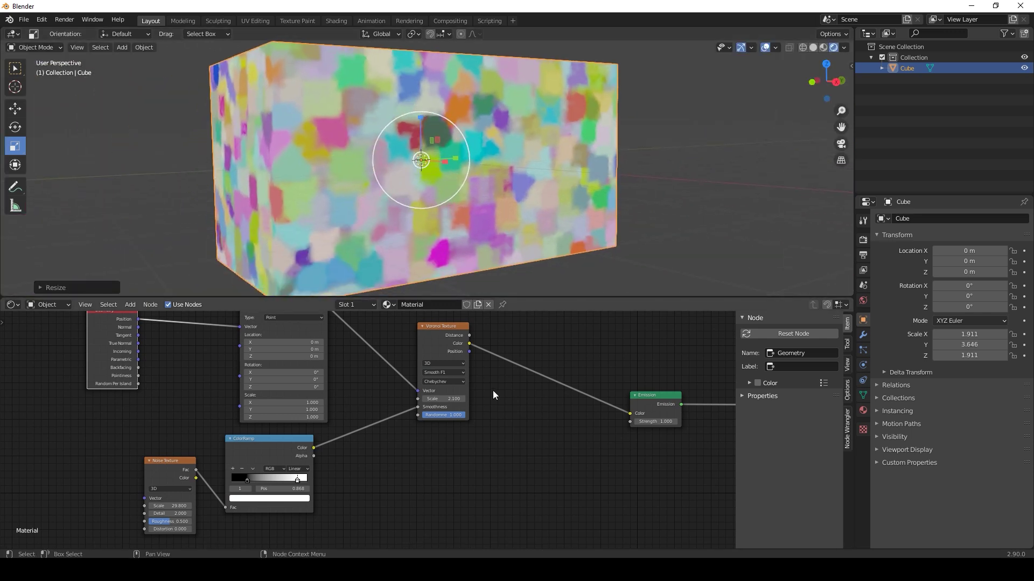
Move the Emission node away from the Voronoi Texture and insert a ColorRamp on the link between them
drag(652, 400, 694, 344)
key(shift+a)
mouse_move(508, 460)
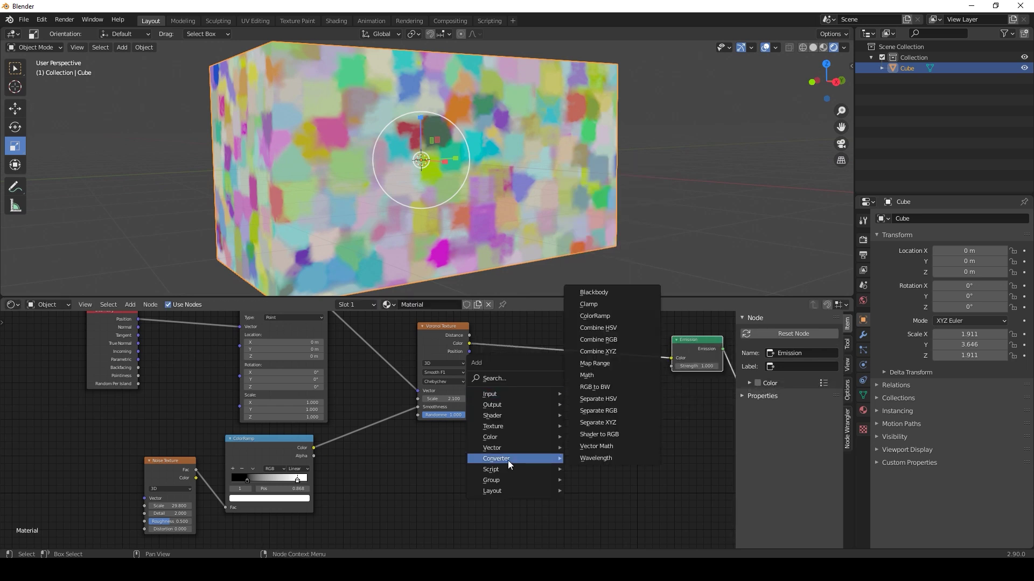
click(618, 317)
click(543, 348)
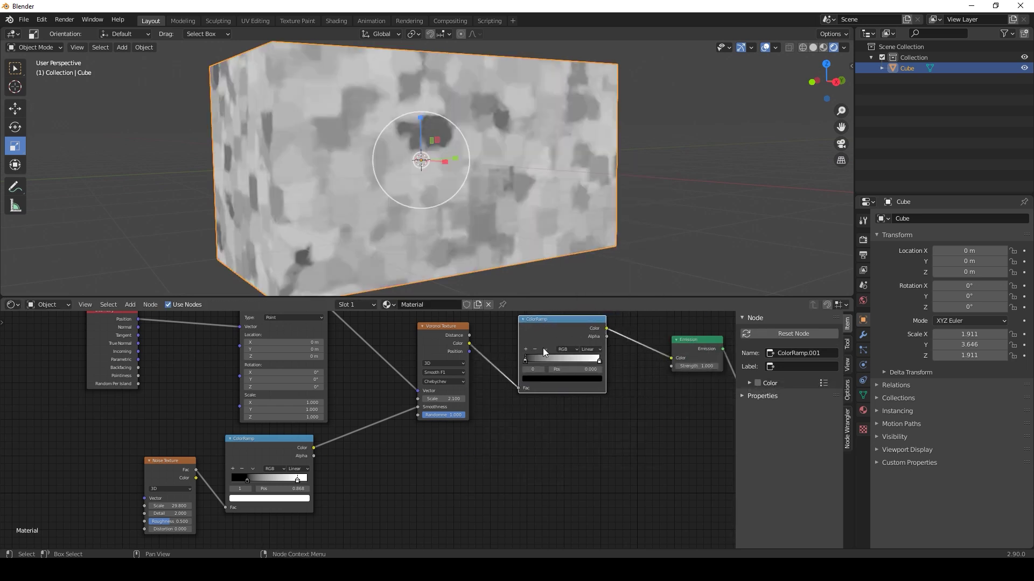
Place the new ramp's stops at 0.355 and 0.482 and recolour them as two similar light greys
drag(601, 362, 557, 362)
click(556, 380)
drag(587, 308, 586, 282)
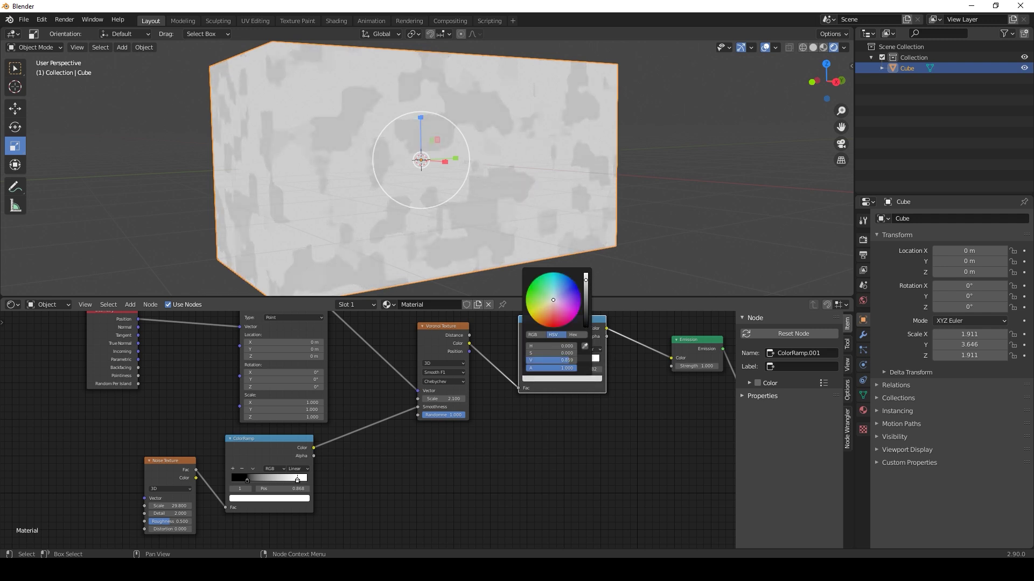
middle_drag(526, 416, 530, 426)
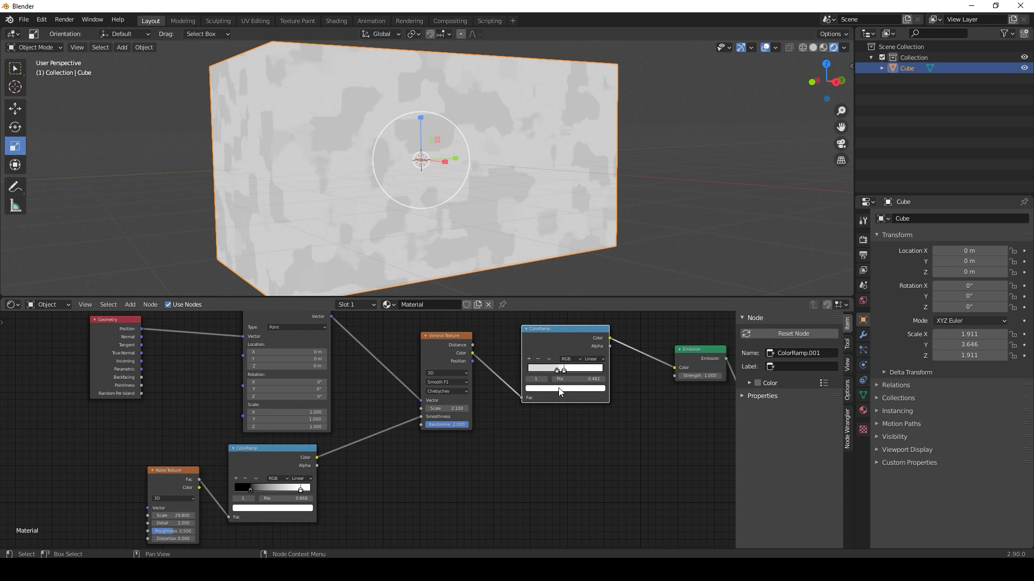
click(558, 389)
drag(589, 291, 589, 301)
click(550, 390)
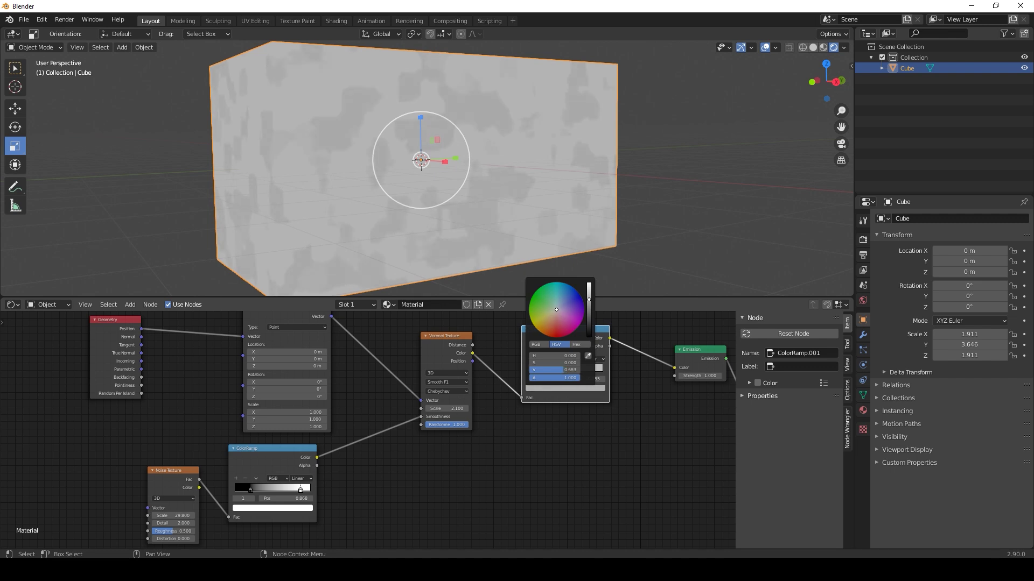
Shift the Emission and Material Output nodes to make room, and add a Musgrave Texture below the Voronoi Texture
middle_drag(646, 361, 589, 361)
scroll(589, 361, down, 1)
scroll(575, 360, down, 4)
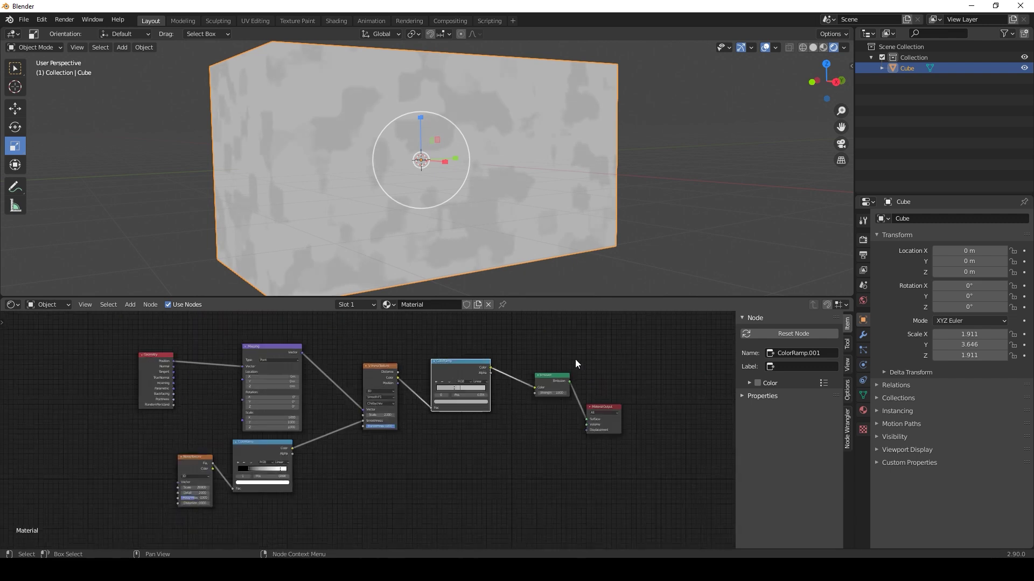
drag(558, 355, 647, 447)
drag(553, 380, 632, 343)
click(470, 457)
key(shift+a)
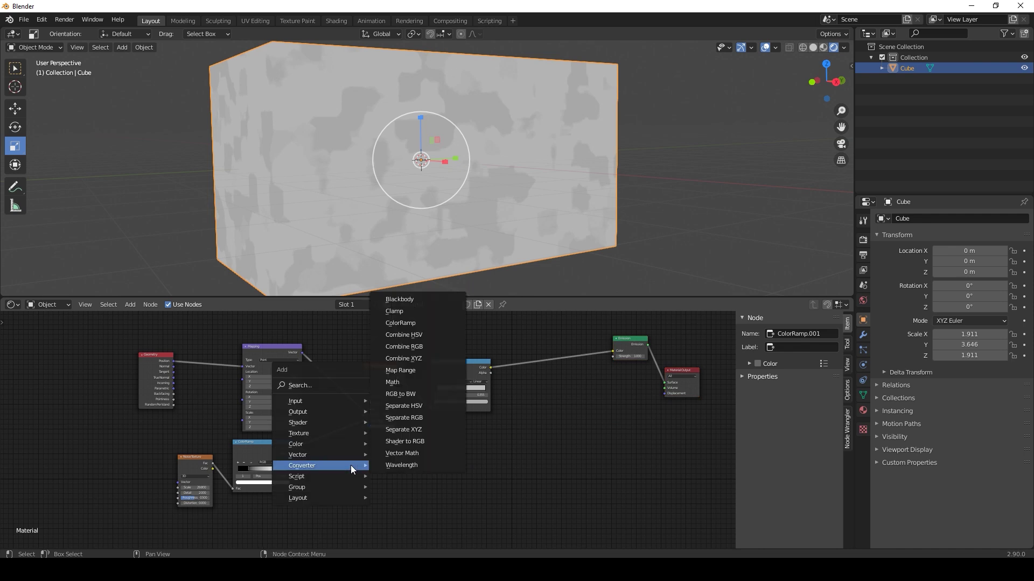
mouse_move(341, 434)
click(411, 362)
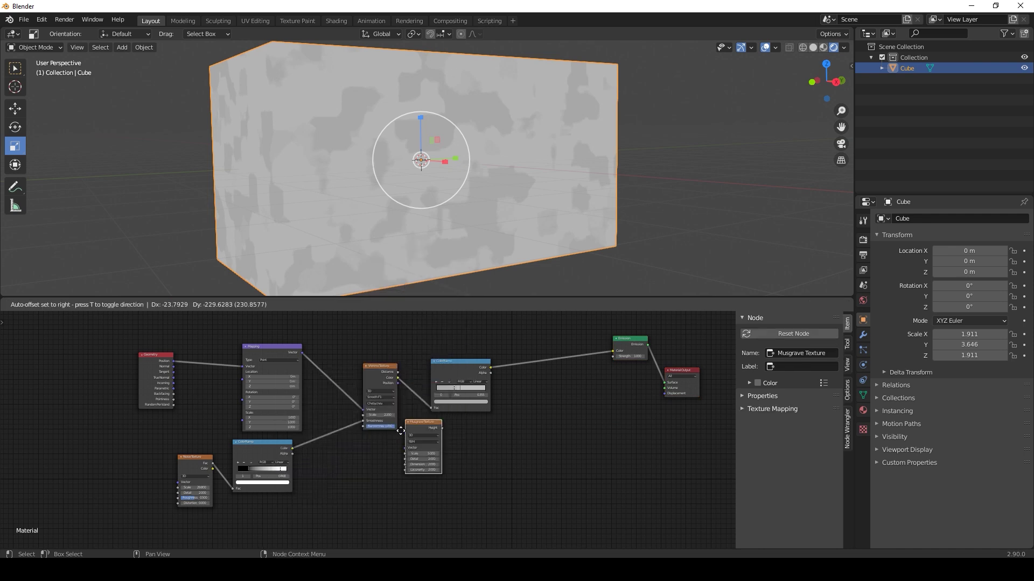
click(356, 458)
Insert a MixRGB node between the ColorRamp and the Emission, and connect the Musgrave Texture's Height to its Color2
key(shift+a)
mouse_move(426, 460)
click(490, 456)
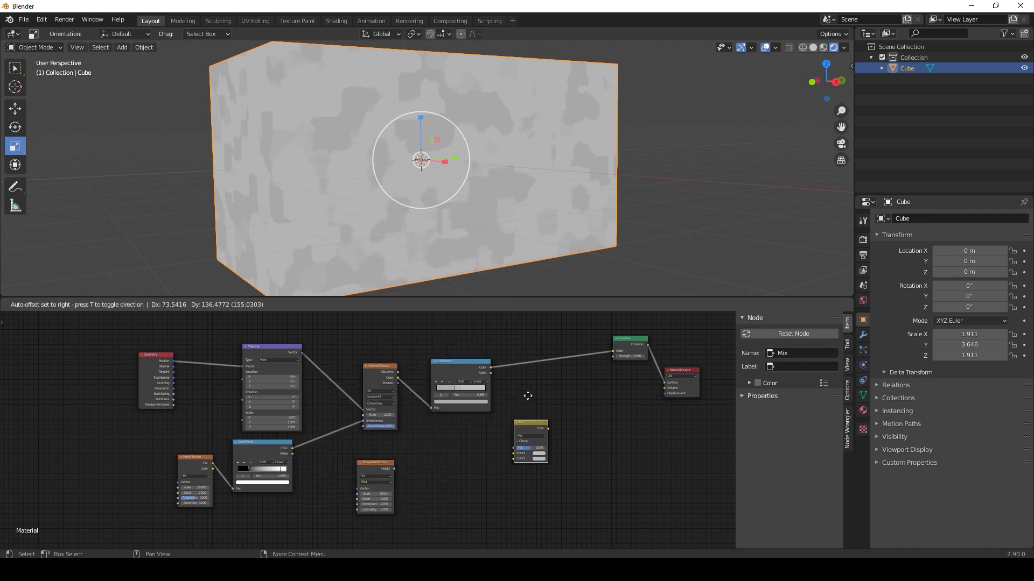
click(555, 351)
drag(391, 474, 559, 384)
Set the Musgrave Texture's scale to about 2.8, its detail to 10 and its dimension to 1
middle_drag(559, 401, 422, 415)
middle_drag(479, 421, 470, 402)
scroll(352, 434, up, 6)
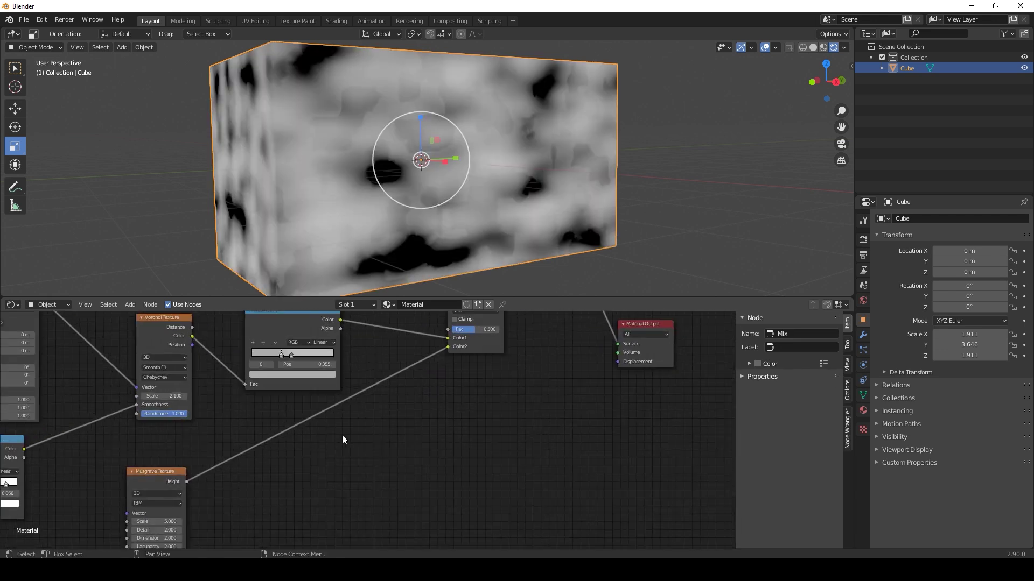
middle_drag(349, 428, 471, 372)
middle_drag(429, 402, 438, 431)
drag(283, 494, 324, 504)
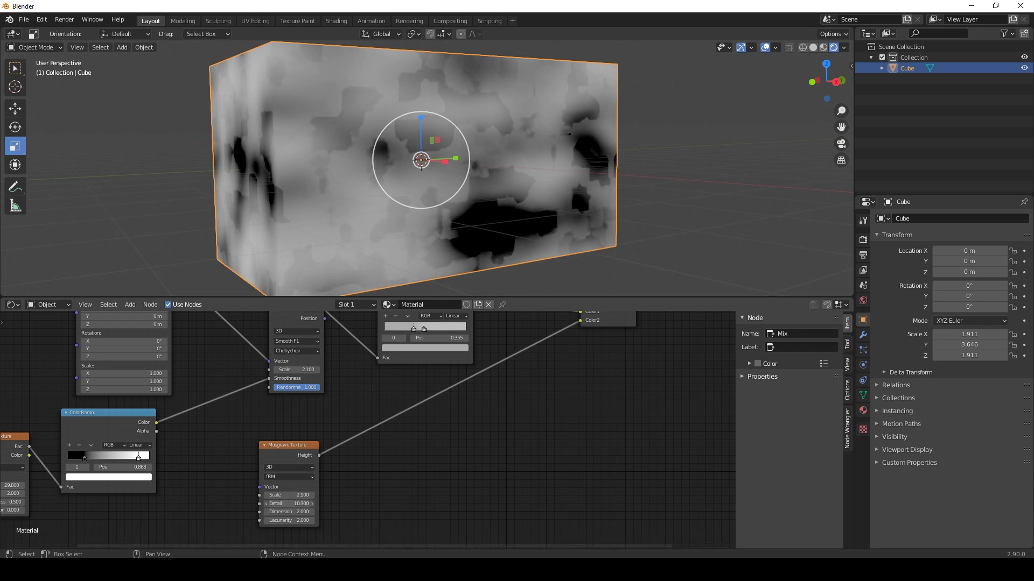
key(Return)
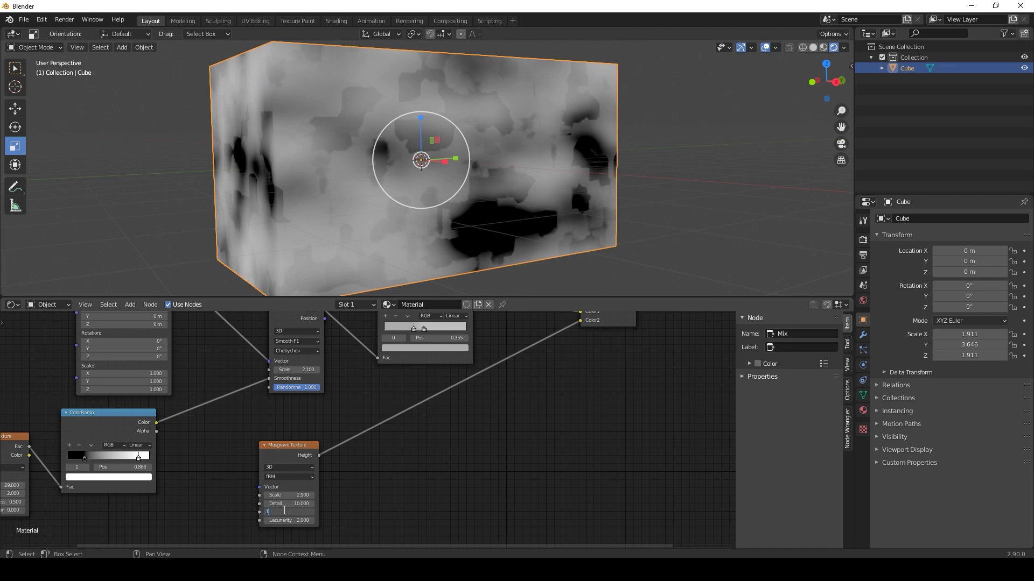
key(Return)
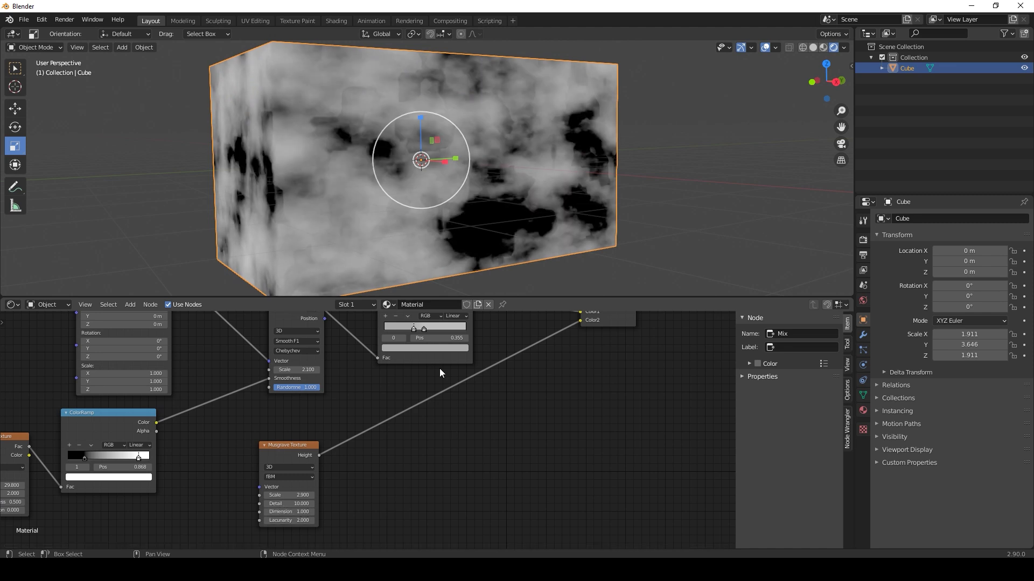
Set the Mix factor to 0.242 and insert a ColorRamp between the Musgrave Texture and the Mix node's Color2
scroll(517, 397, down, 3)
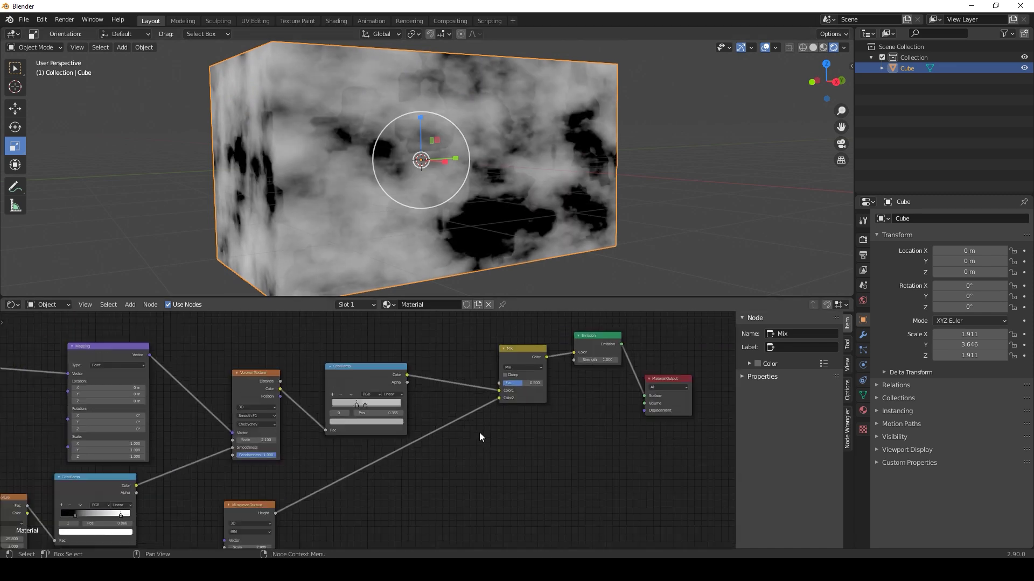
drag(520, 362, 510, 361)
key(shift+a)
mouse_move(354, 511)
click(425, 371)
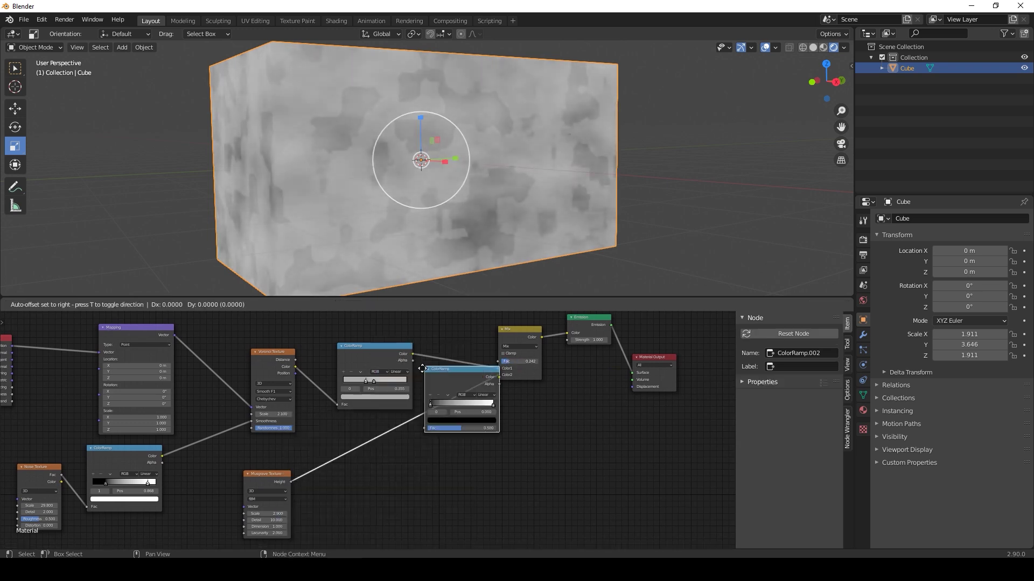
click(346, 427)
Move the Musgrave ramp's black stop to 0.159 and recolour it a bright yellow-orange
scroll(358, 483, up, 3)
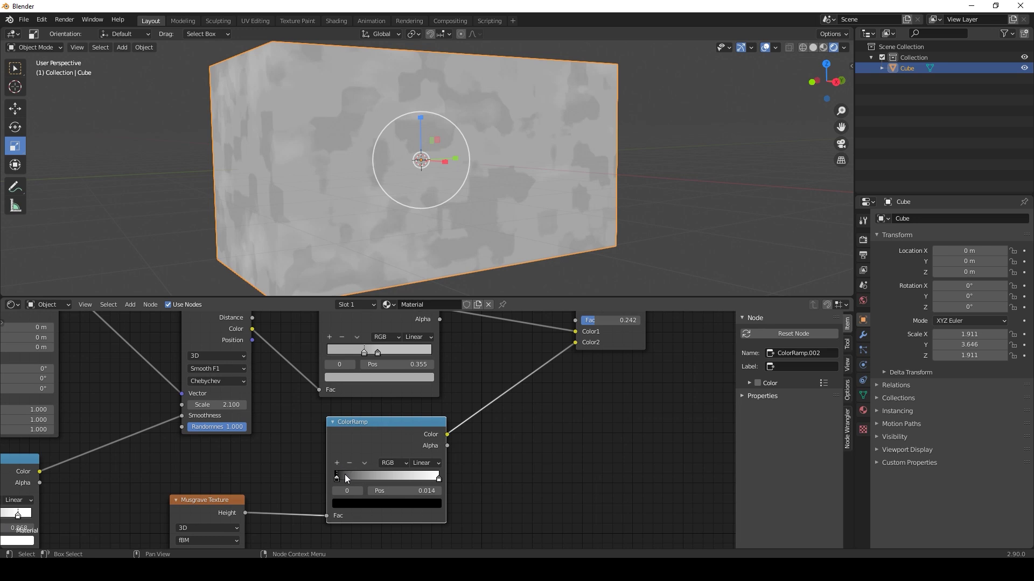
mouse_move(345, 475)
mouse_down()
mouse_move(421, 477)
mouse_move(352, 481)
mouse_up()
click(358, 505)
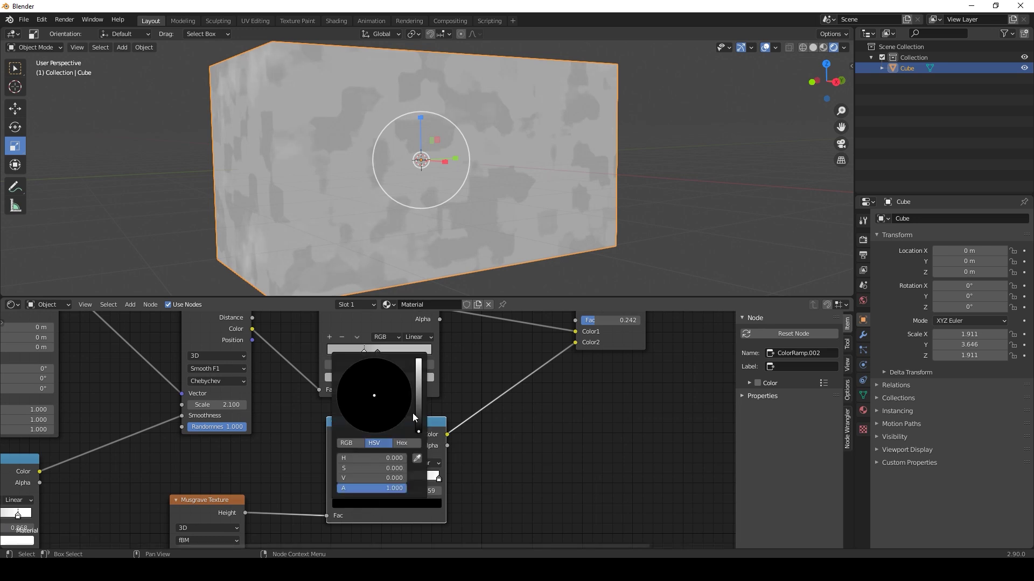
drag(413, 416, 418, 360)
drag(379, 400, 351, 419)
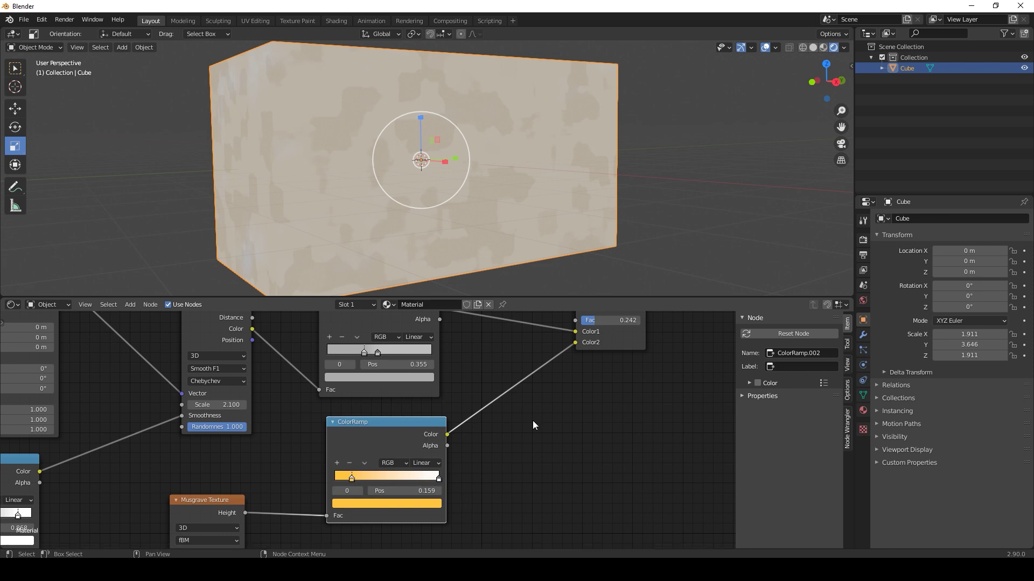
Swap the Mix node's Color1 and Color2 inputs and soften the Musgrave ramp's orange stop to a pale peach
scroll(532, 421, down, 2)
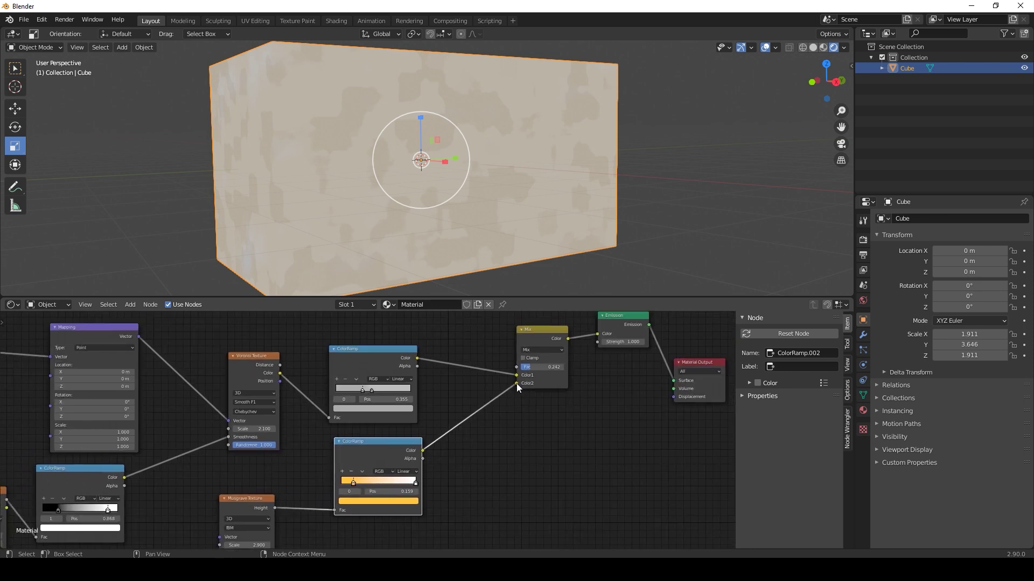
drag(516, 382, 519, 375)
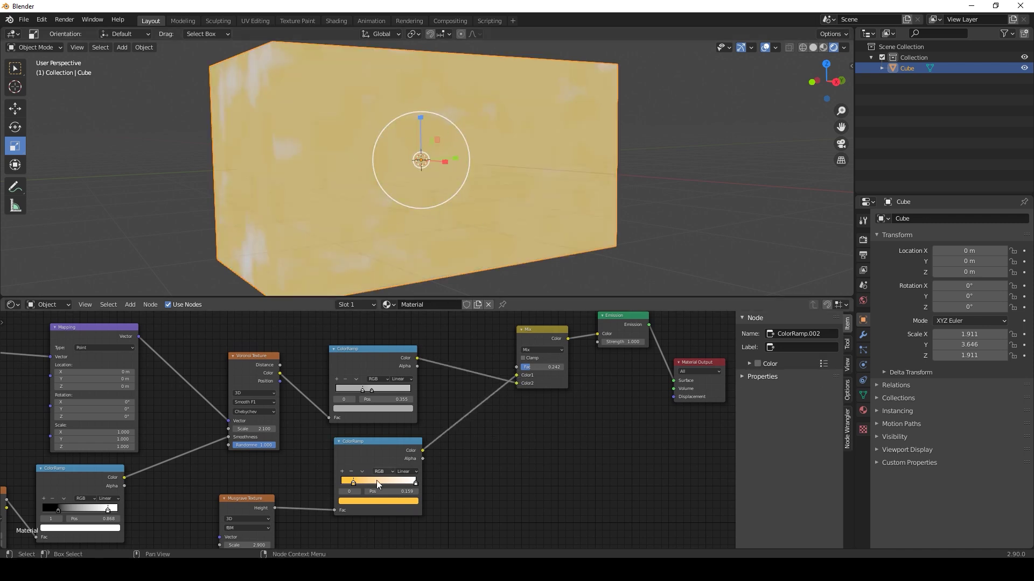
click(366, 502)
drag(356, 438, 366, 429)
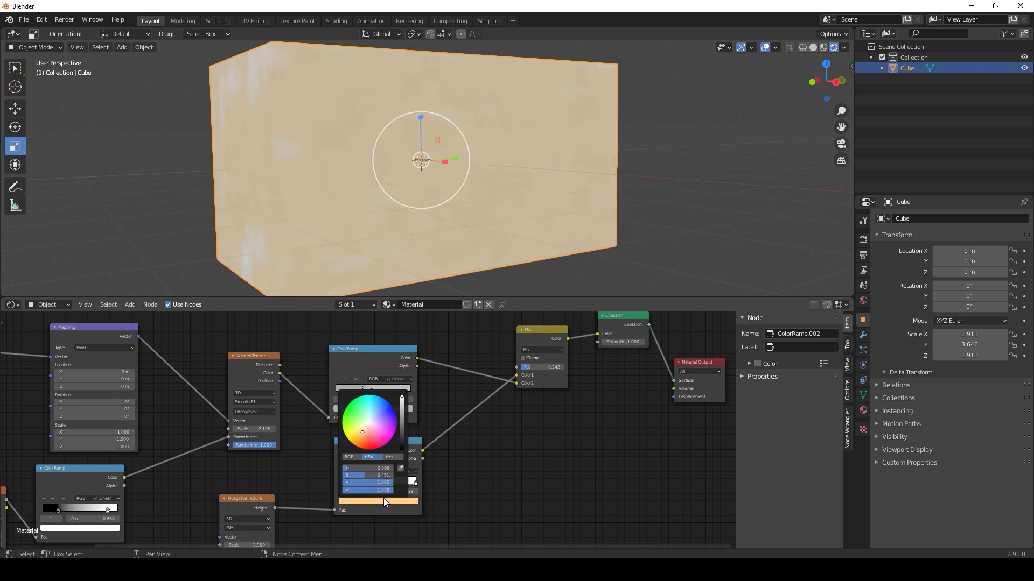
Recolour the Musgrave ramp's white stop brown and reorder the stops, with brown at the start and peach at 0.509
click(417, 483)
click(392, 501)
drag(365, 443, 359, 447)
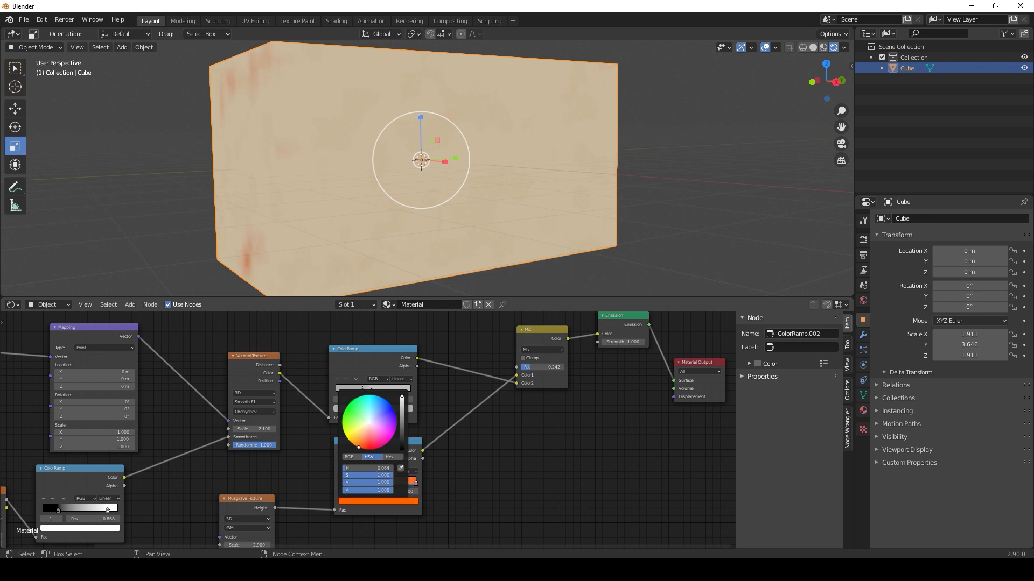
drag(398, 413, 394, 430)
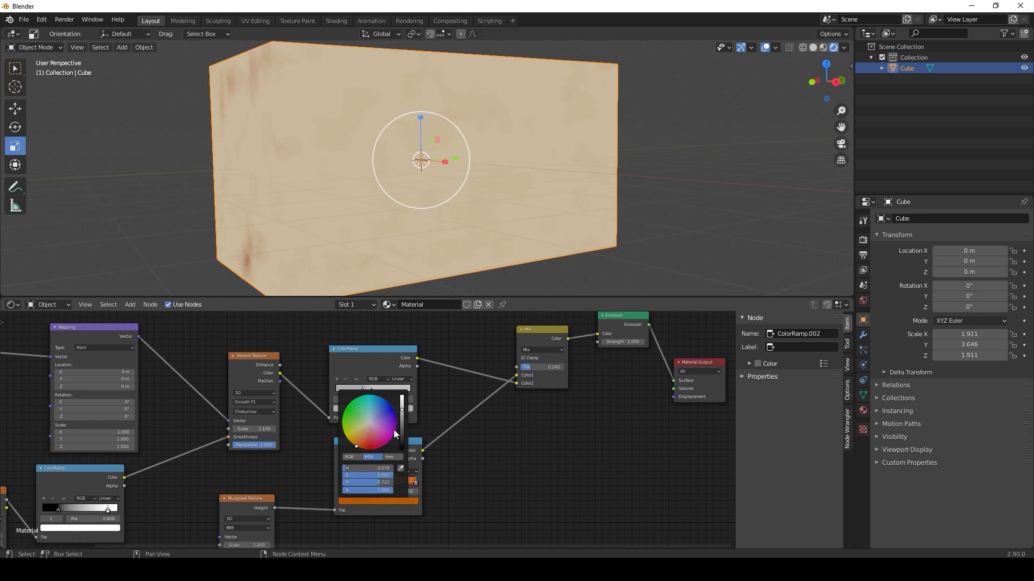
mouse_move(388, 476)
mouse_down()
mouse_move(336, 481)
mouse_move(418, 481)
mouse_move(387, 483)
mouse_up()
middle_drag(346, 491, 399, 447)
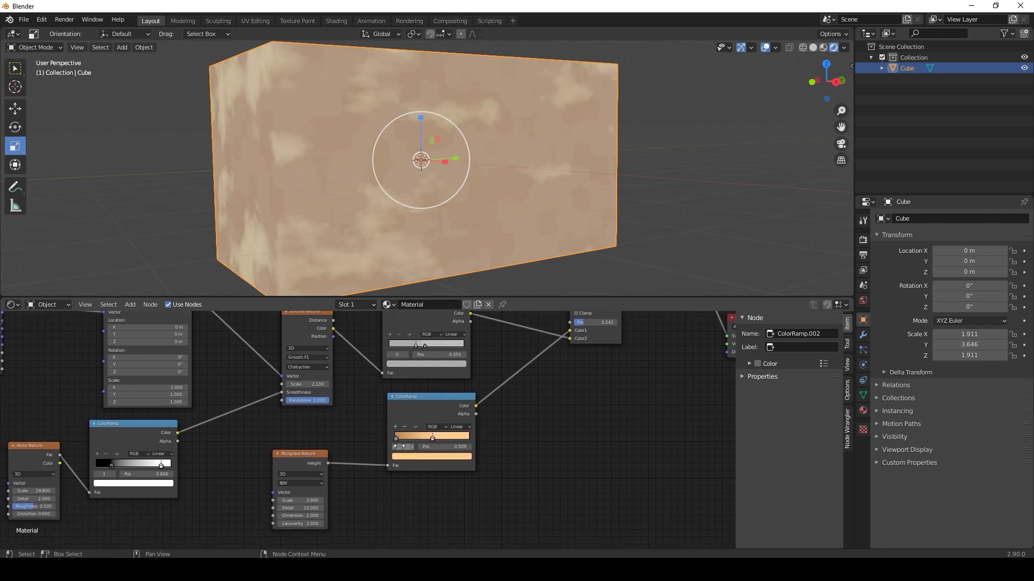
Move the Musgrave Texture and its ColorRamp together farther back and lower in the node graph to free space before the Mix
drag(276, 429, 432, 490)
drag(426, 413, 340, 425)
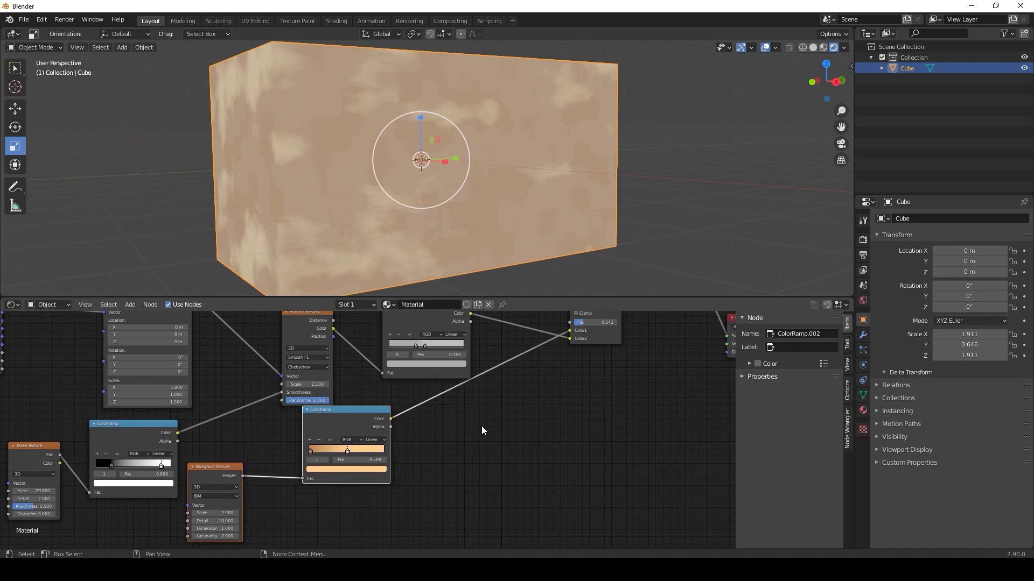
click(481, 425)
drag(225, 439, 363, 504)
drag(341, 429, 348, 469)
click(496, 420)
Insert a MixRGB node on the link between the Musgrave ColorRamp and the final Mix node
key(shift+a)
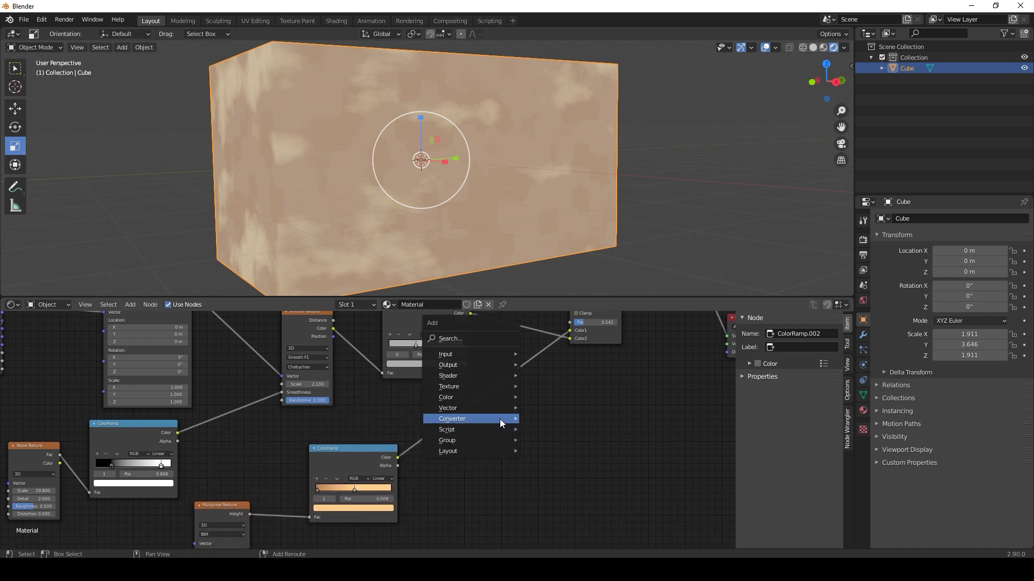
mouse_move(496, 400)
click(558, 455)
click(489, 373)
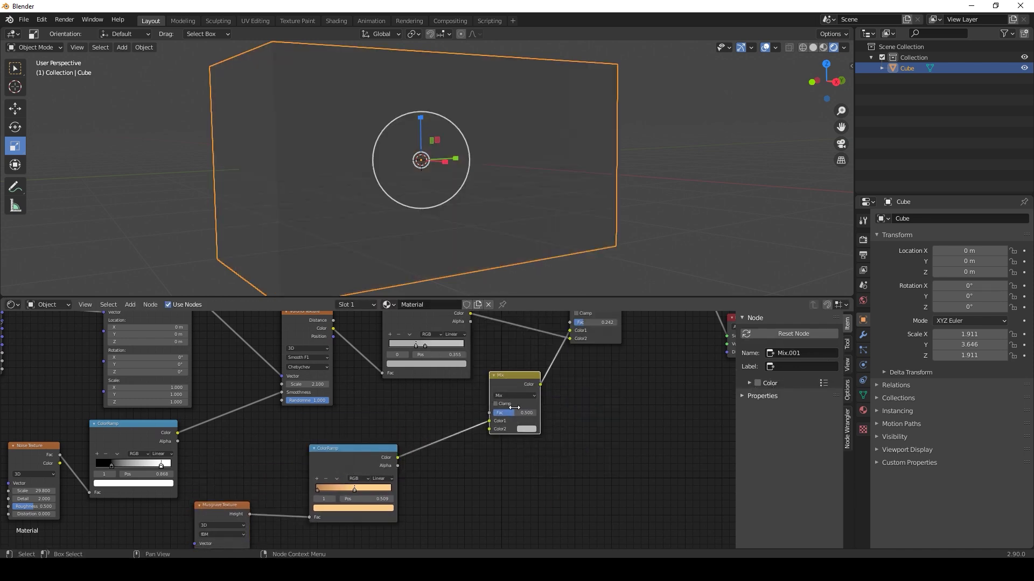
Sample the Musgrave ramp's peach-orange as the new Mix node's Color2 and set its factor to 0.350
click(523, 429)
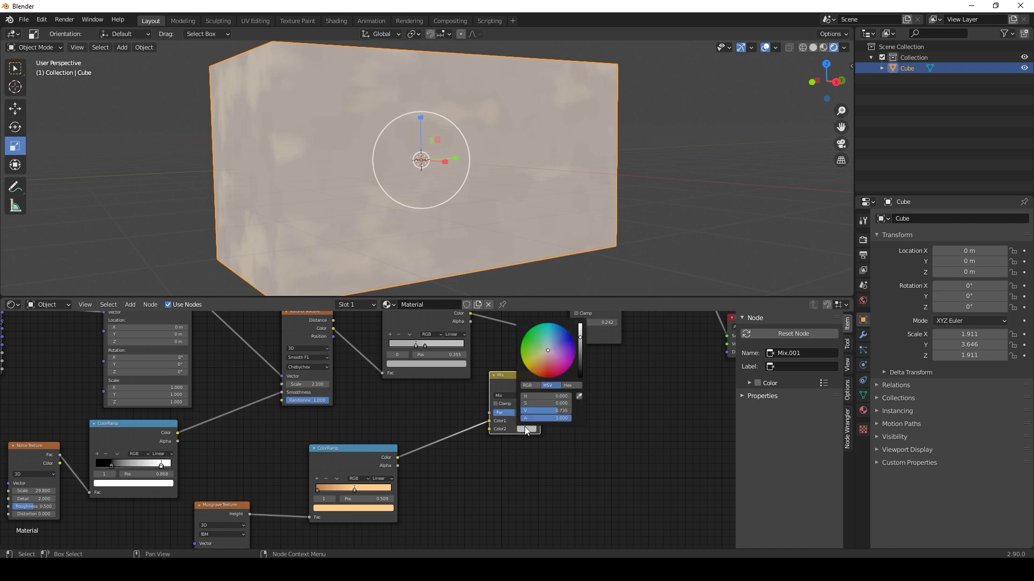
click(576, 397)
click(347, 488)
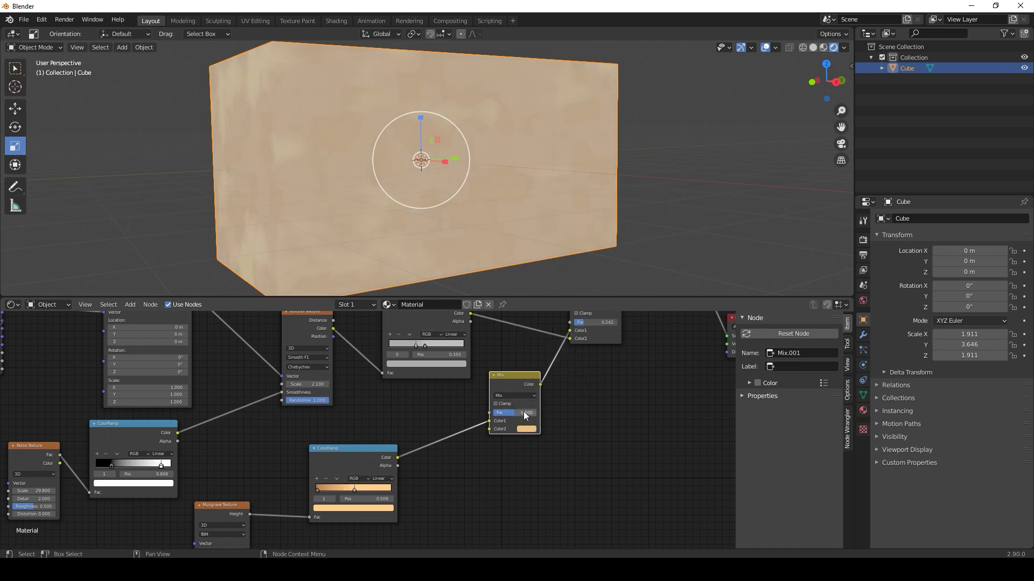
mouse_move(506, 413)
mouse_down()
mouse_move(524, 413)
mouse_move(497, 413)
mouse_move(512, 413)
mouse_up()
Change the final Mix node's blending mode to Soft Light
middle_drag(567, 371, 522, 427)
middle_drag(605, 366, 530, 387)
click(488, 368)
click(474, 381)
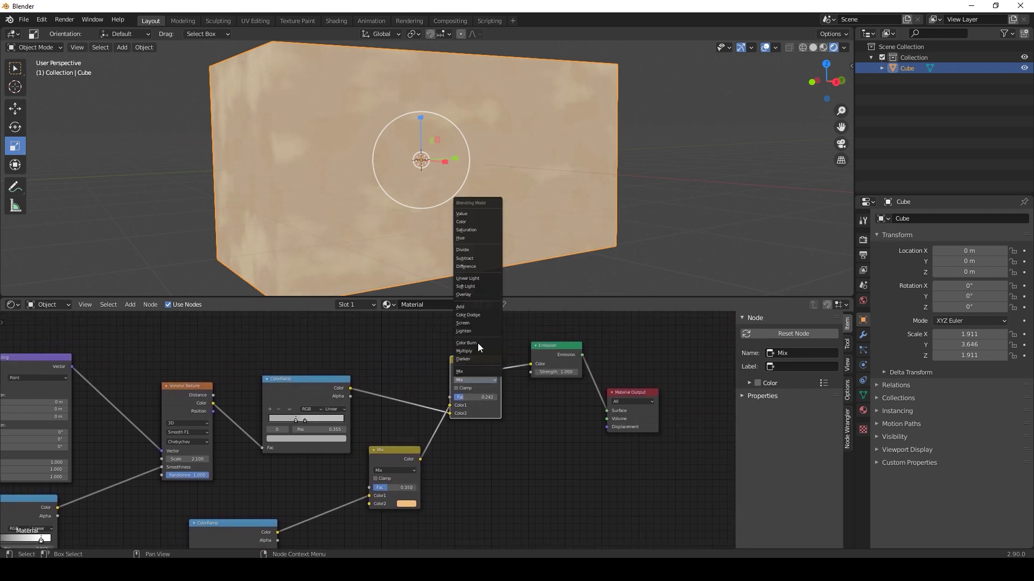
click(479, 287)
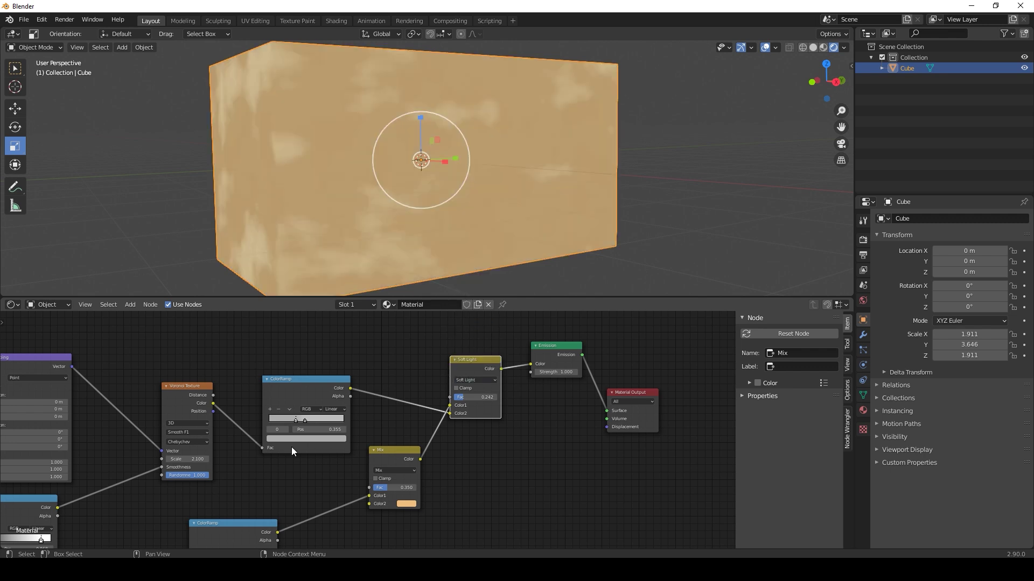
Turn the Voronoi ramp's stop at 0.355 black and raise the tint Mix node's factor to 0.792
middle_drag(328, 380, 312, 381)
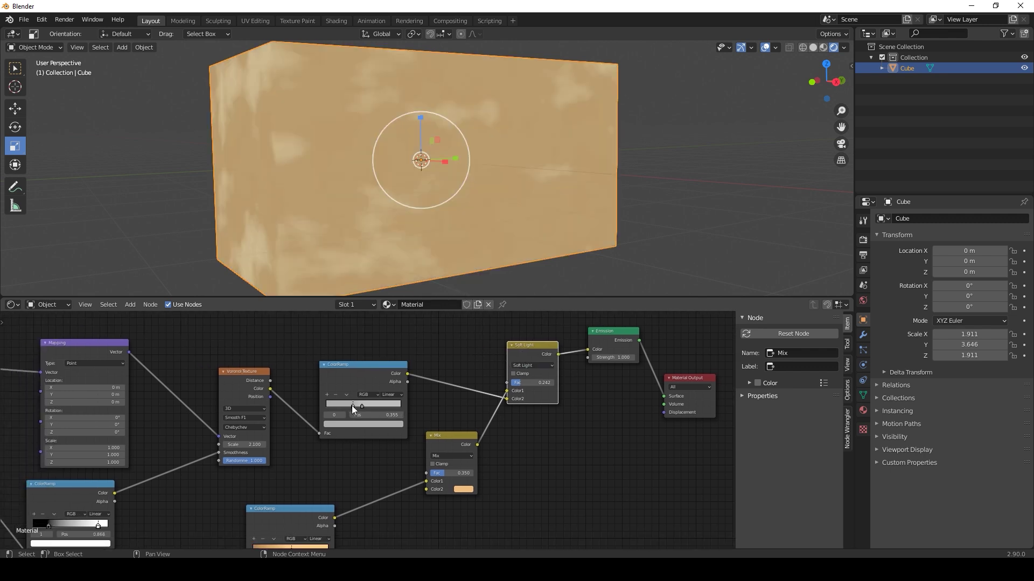
click(353, 425)
drag(387, 347, 387, 373)
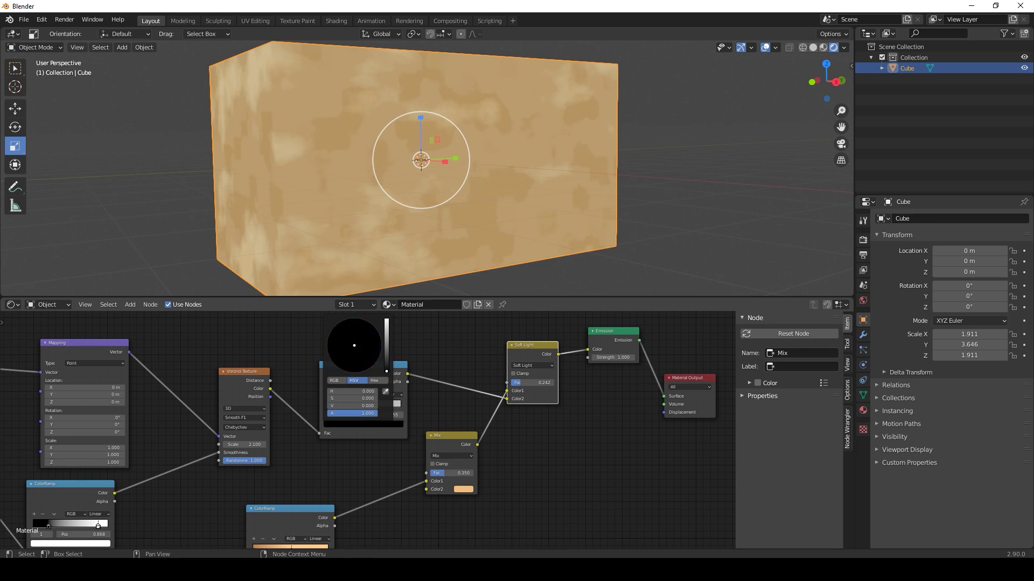
mouse_move(520, 383)
mouse_down()
mouse_move(552, 384)
mouse_move(509, 384)
mouse_up()
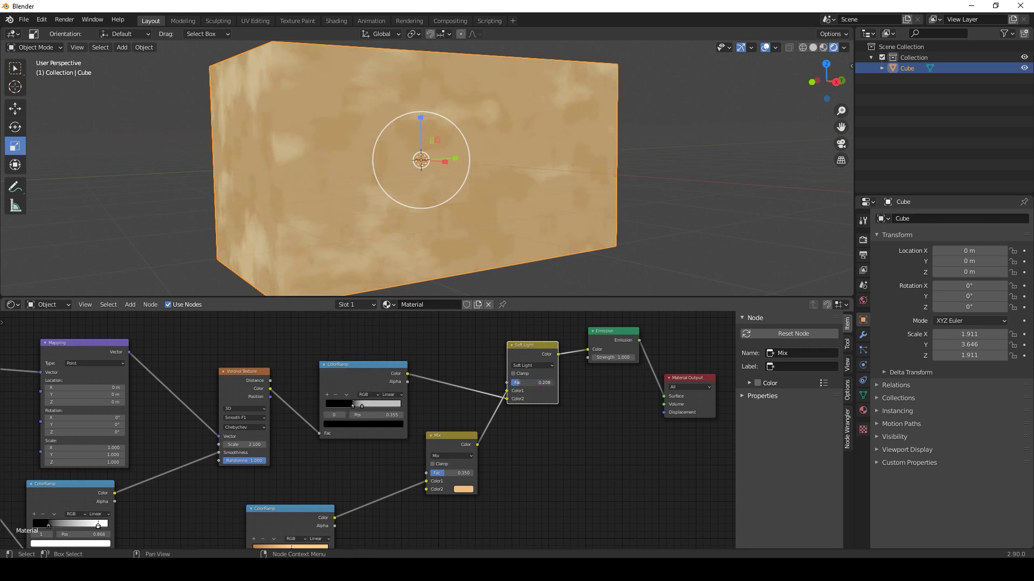
drag(442, 474, 464, 473)
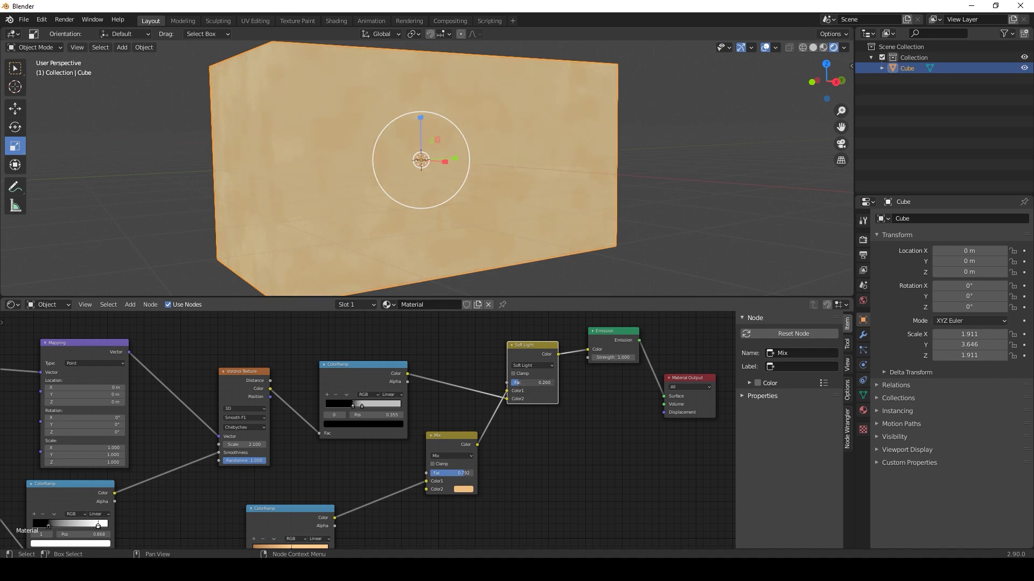
Move the Emission and Material Output nodes together farther from the Soft Light node to free space between them
scroll(590, 459, down, 3)
middle_drag(515, 496, 444, 483)
scroll(514, 445, up, 5)
scroll(527, 426, down, 3)
middle_drag(510, 401, 467, 445)
drag(481, 342, 571, 456)
drag(547, 419, 685, 370)
click(430, 347)
middle_drag(436, 347, 444, 386)
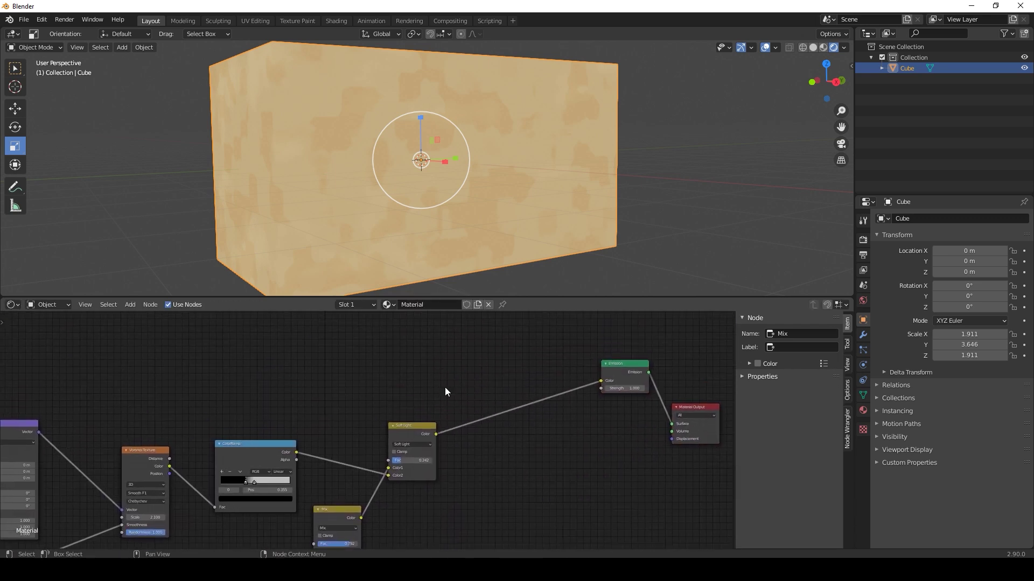
Insert a Hue/Saturation node between the Soft Light and Emission nodes and set its saturation to 0.900
key(shift+a)
mouse_move(530, 358)
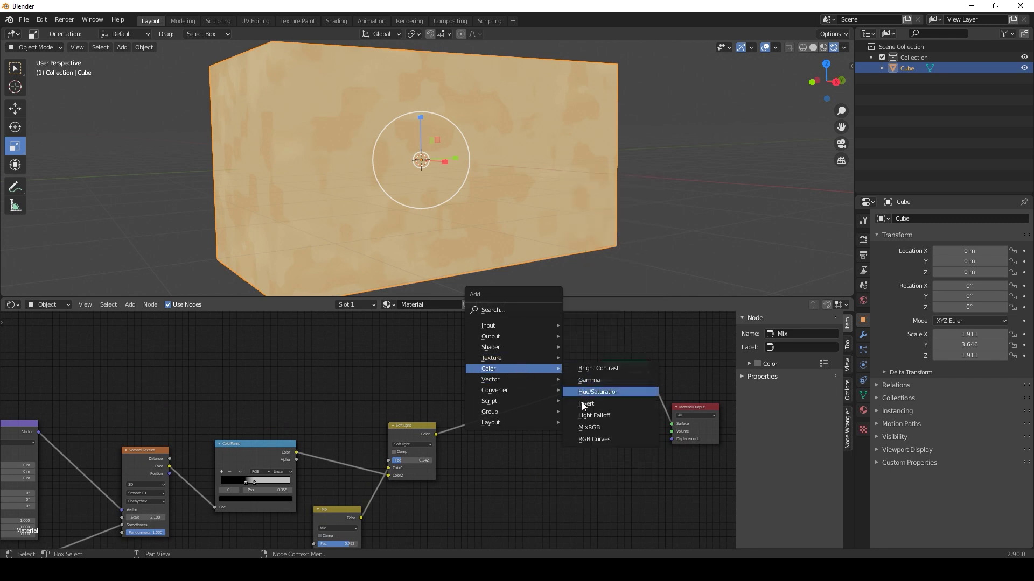
click(596, 392)
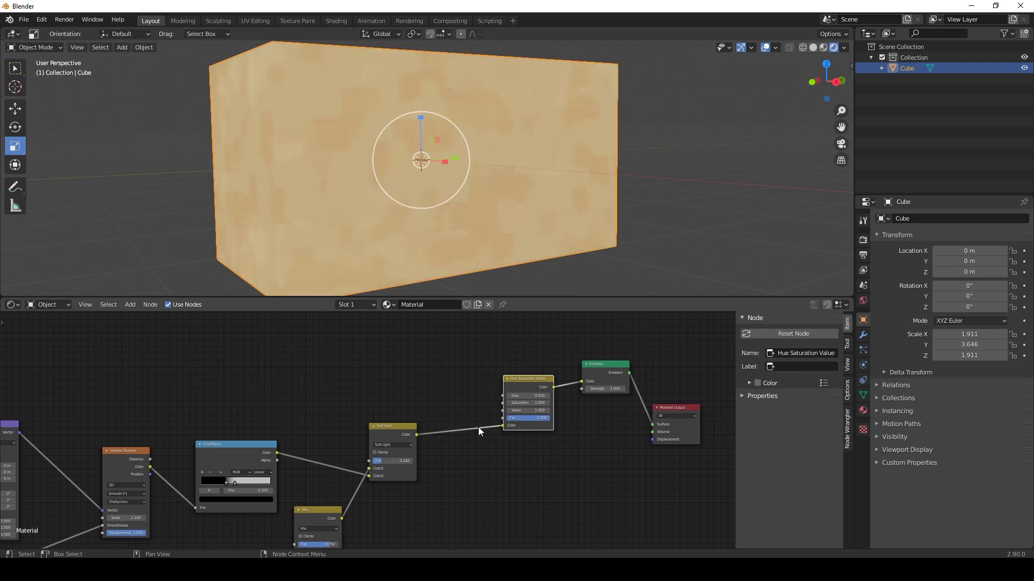
middle_drag(466, 431, 451, 435)
scroll(468, 443, up, 7)
double_click(526, 387)
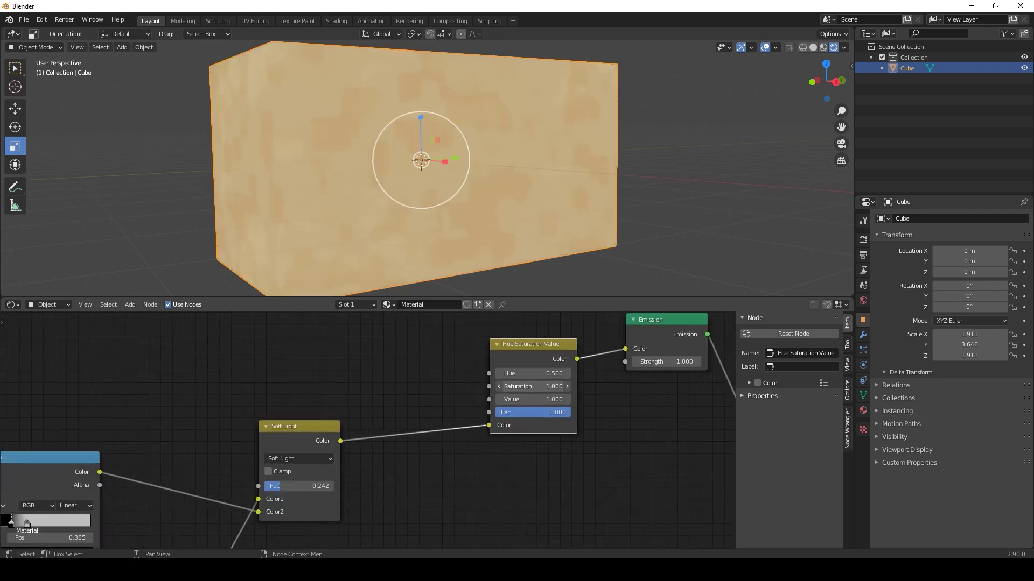
text(0.6)
key(Return)
ctrl+drag(530, 382, 558, 382)
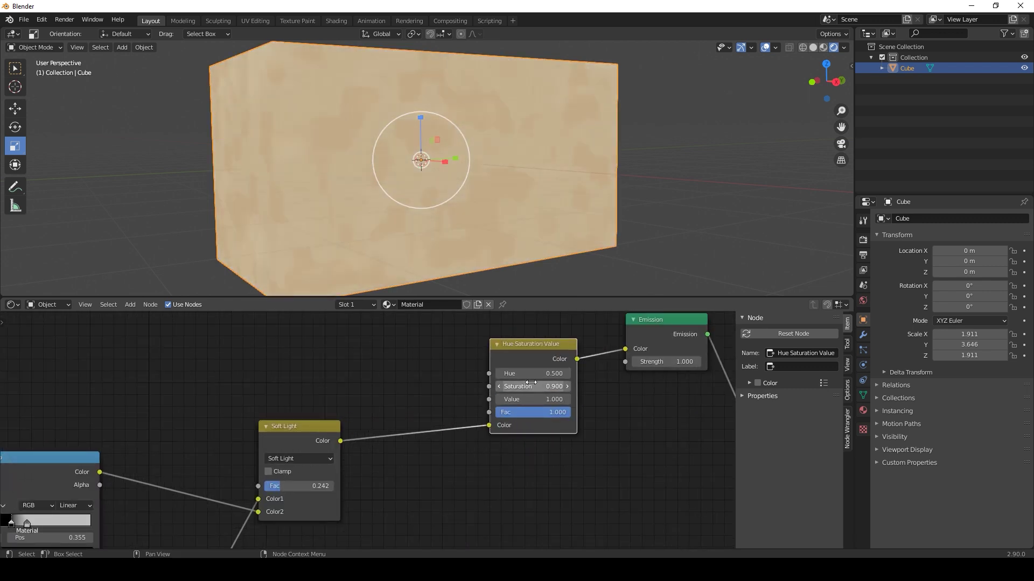
Insert another MixRGB node on the link between the Soft Light and Hue Saturation Value nodes
scroll(534, 367, down, 6)
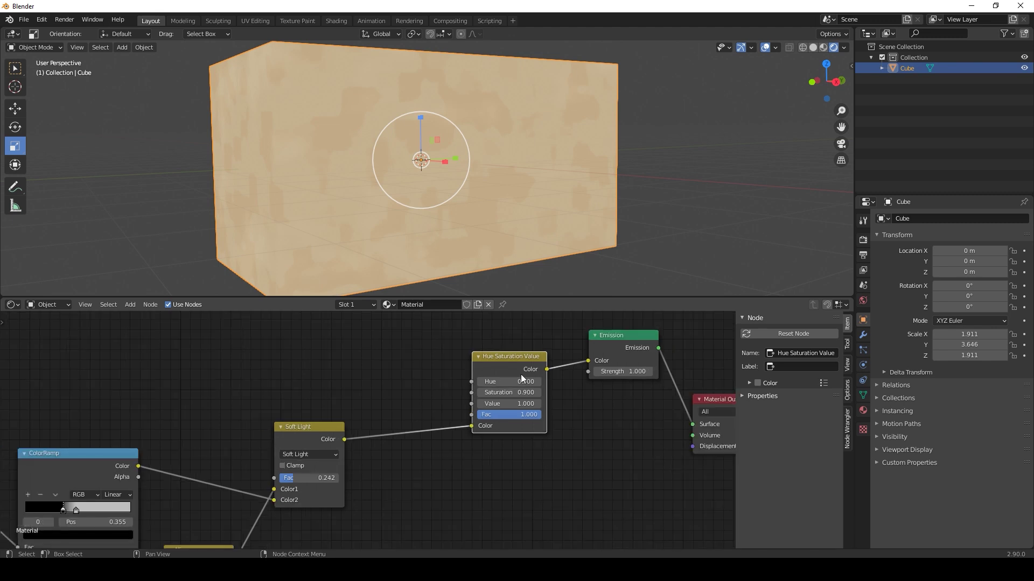
middle_drag(393, 418, 486, 379)
scroll(480, 382, down, 2)
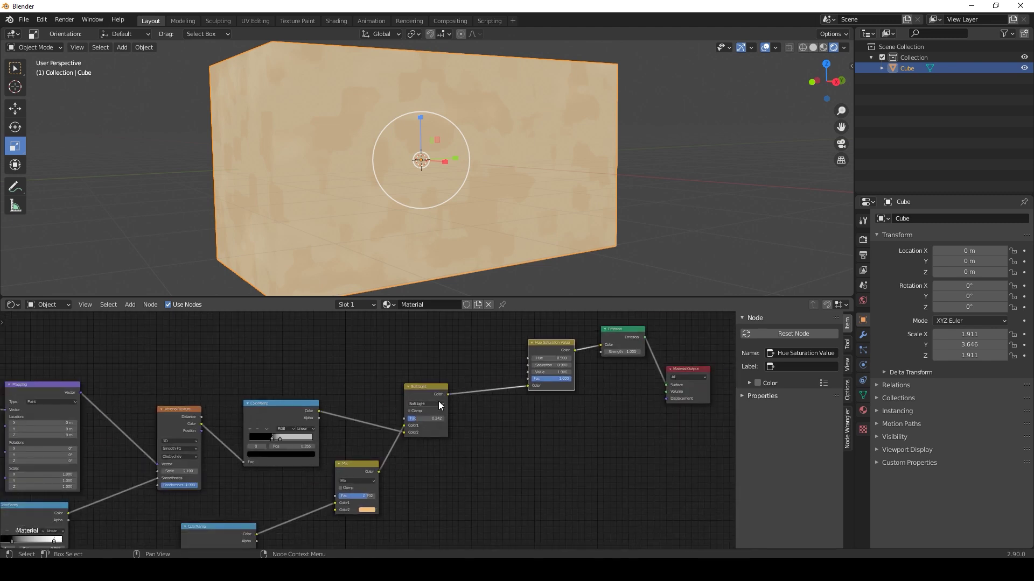
middle_drag(401, 346, 420, 392)
scroll(413, 392, down, 1)
key(shift+a)
mouse_move(402, 383)
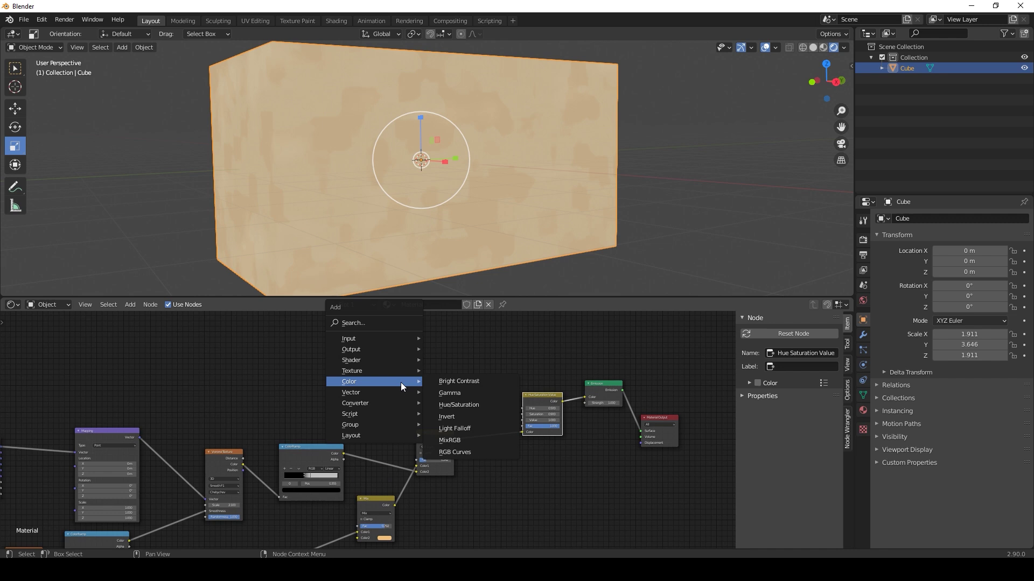
click(467, 442)
click(475, 401)
Add a Gradient Texture above the node chain and connect its Color output to the new Mix node's Color2
key(shift+a)
mouse_move(305, 340)
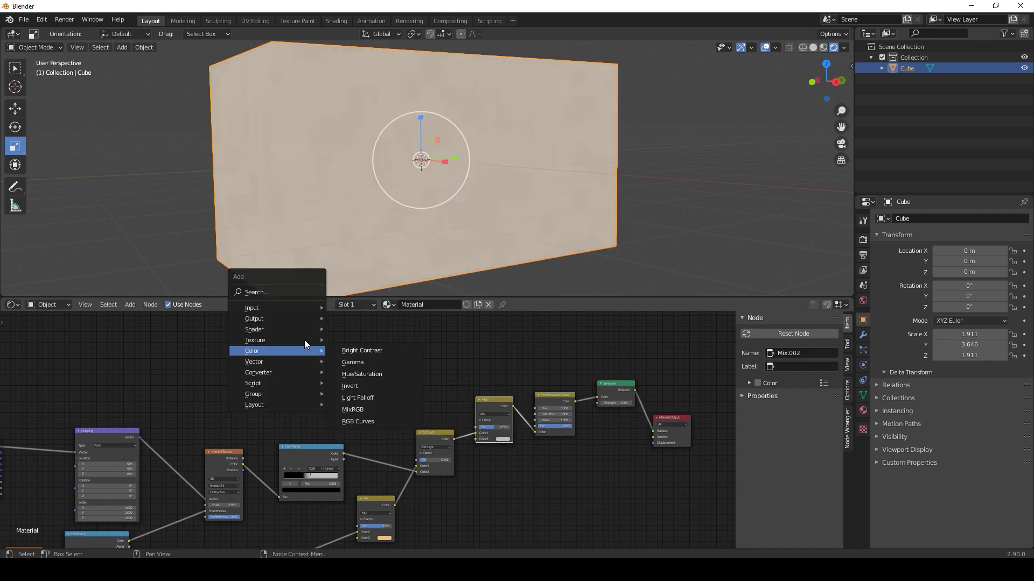
click(364, 401)
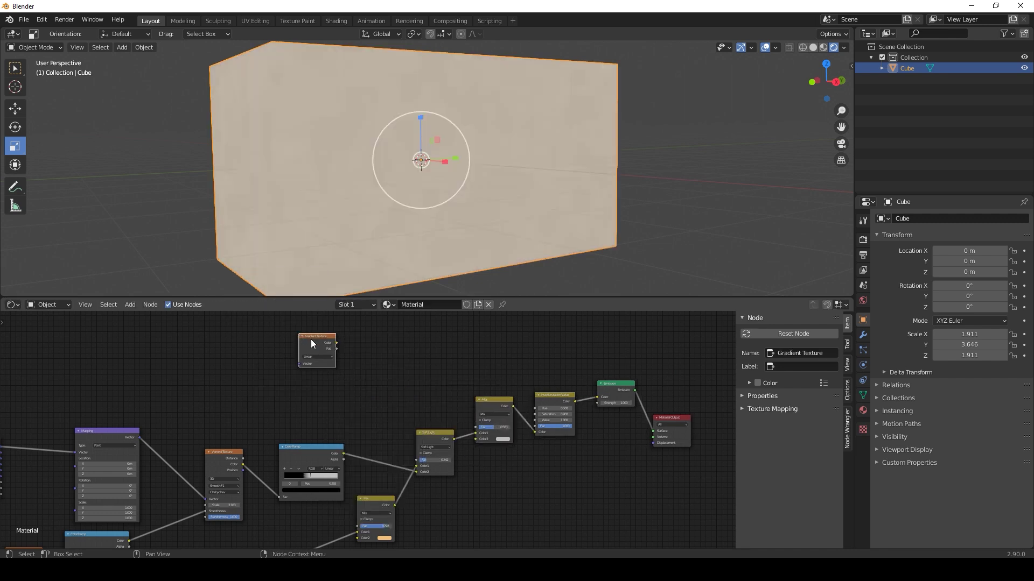
drag(336, 343, 476, 439)
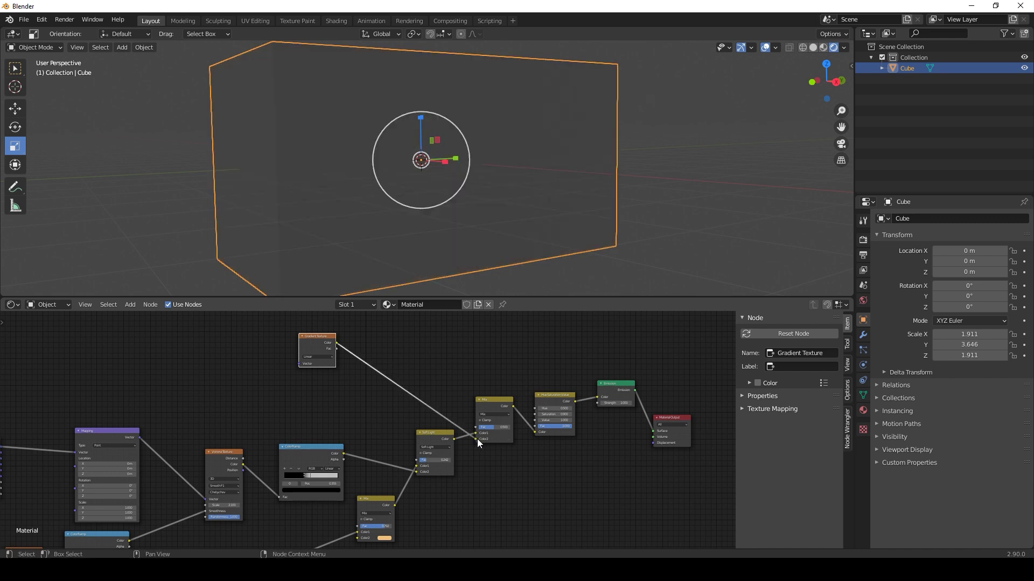
Add Mapping and Texture Coordinate nodes to the Gradient Texture and set the mapping's Y rotation to 90°
key(ctrl+t)
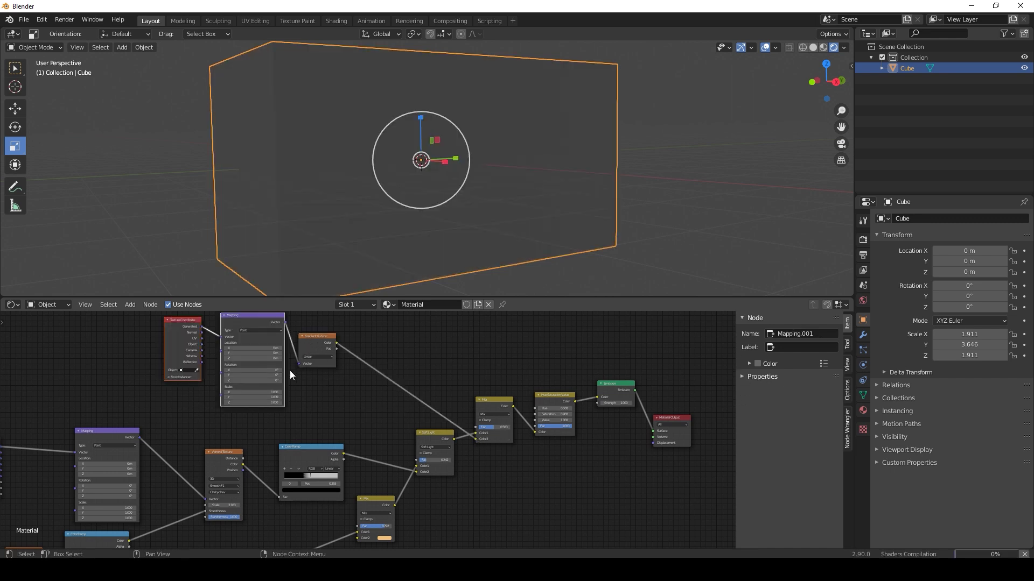
middle_drag(334, 383, 376, 396)
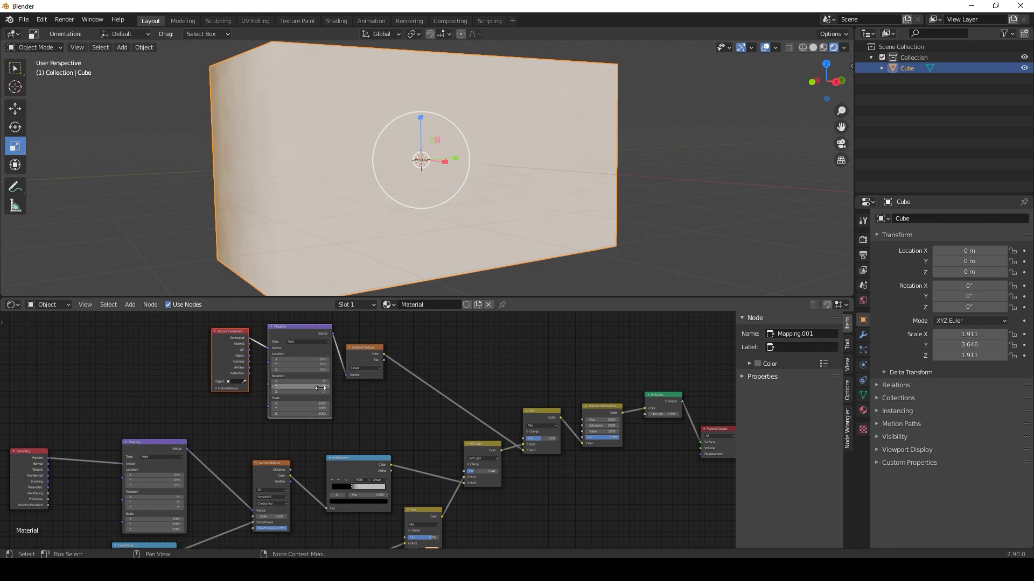
text(90)
key(Return)
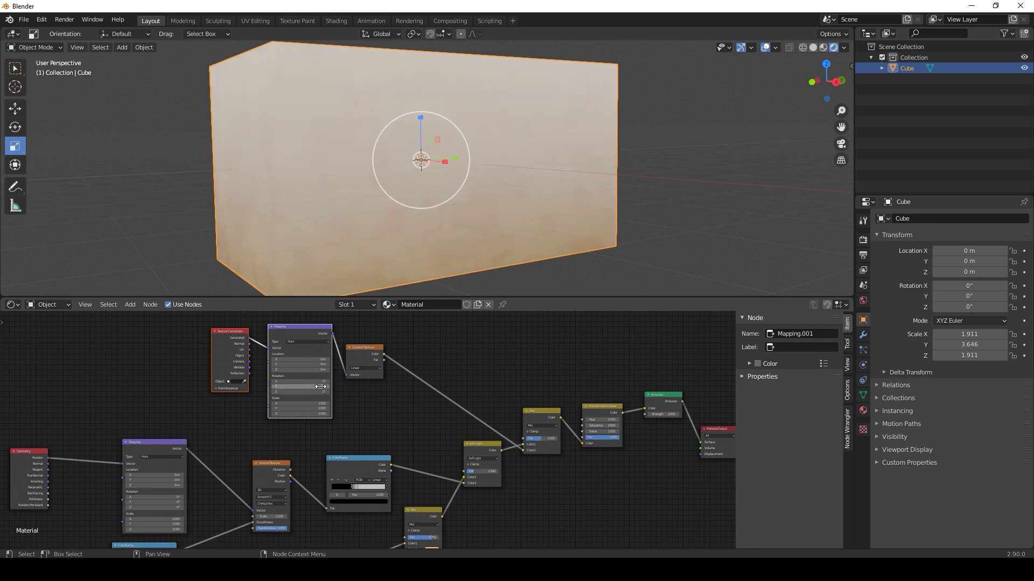
Set the gradient's Mix node to Soft Light blending with a factor of 1.000
scroll(265, 422, up, 6)
middle_drag(341, 393, 406, 425)
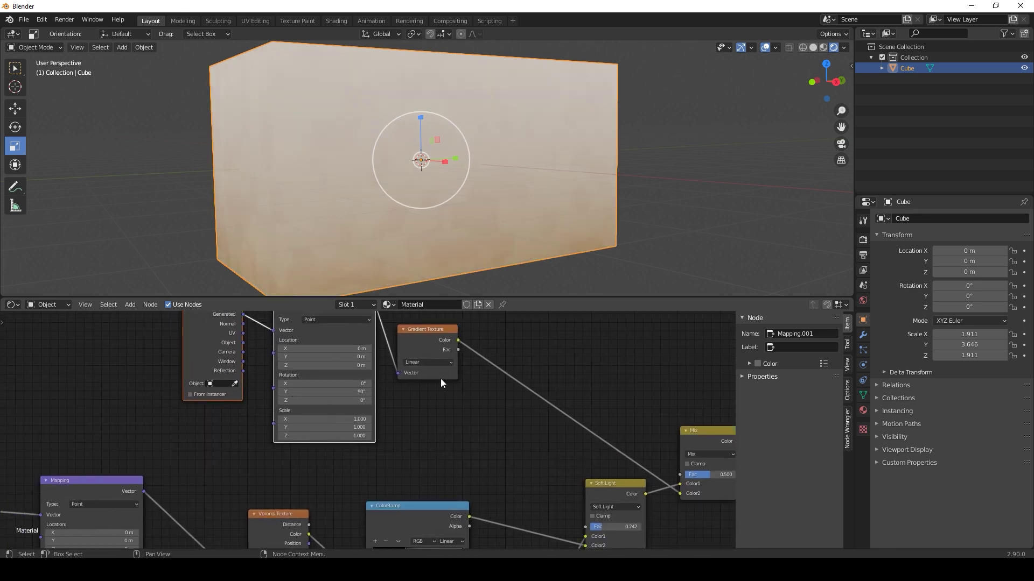
middle_drag(482, 384, 318, 353)
middle_drag(531, 439, 430, 417)
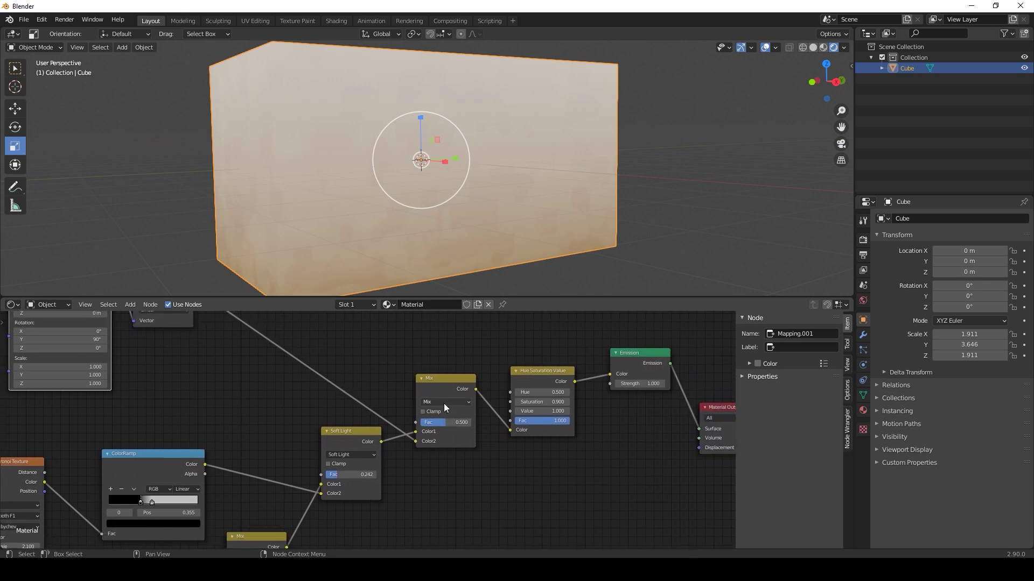
click(445, 402)
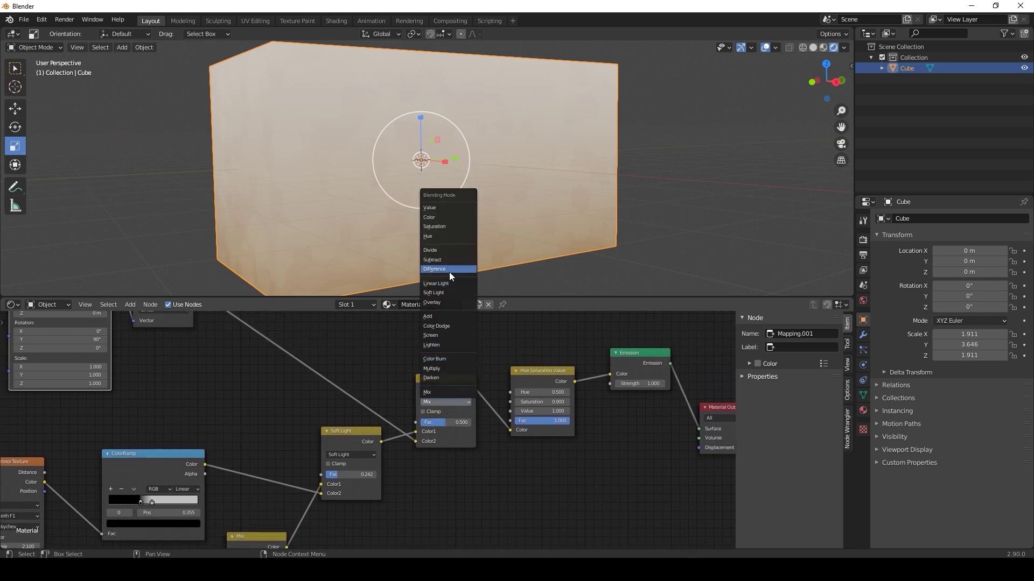
click(444, 292)
drag(447, 423, 472, 422)
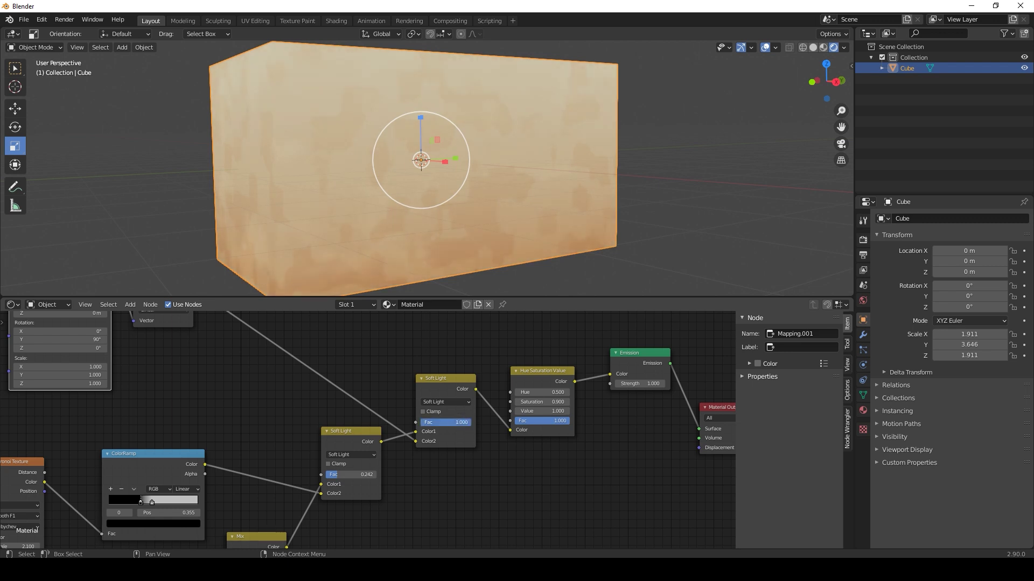
Raise the first Soft Light node's factor to about 0.86 and spread the Voronoi ramp's stops, with the light stop at 0.664
click(664, 217)
middle_drag(414, 235, 424, 234)
middle_drag(360, 421, 386, 390)
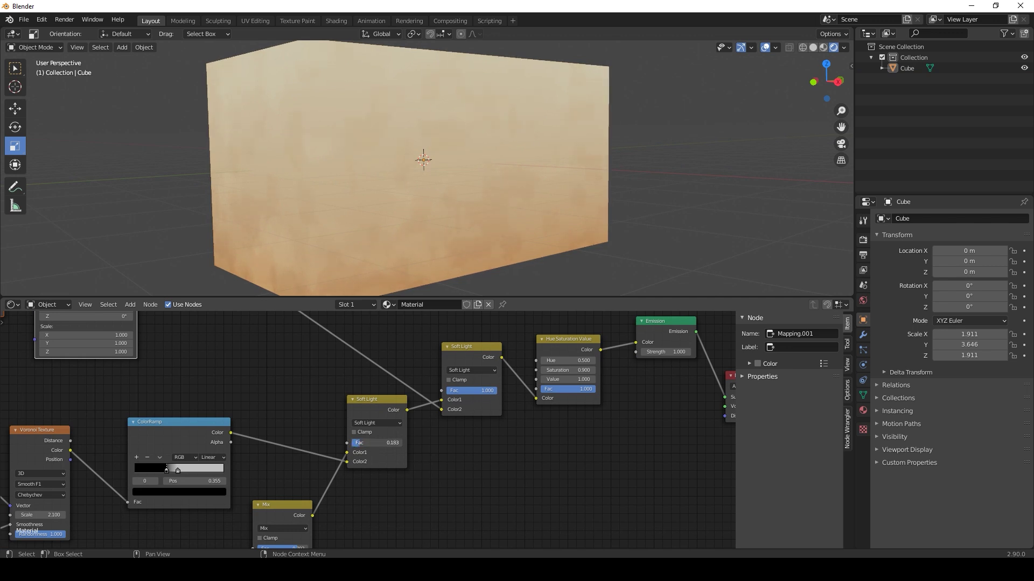
drag(361, 443, 392, 443)
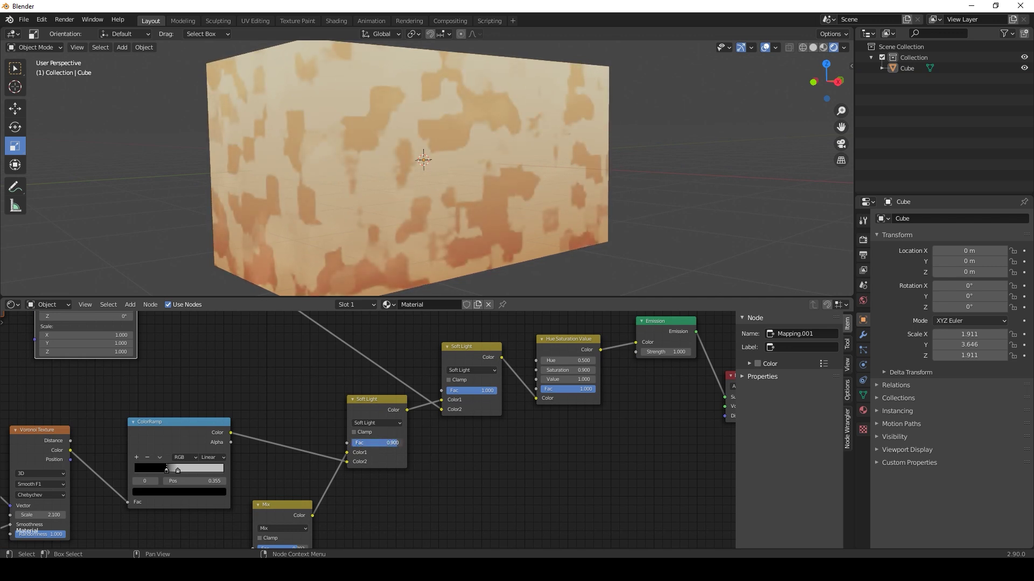
drag(166, 471, 195, 468)
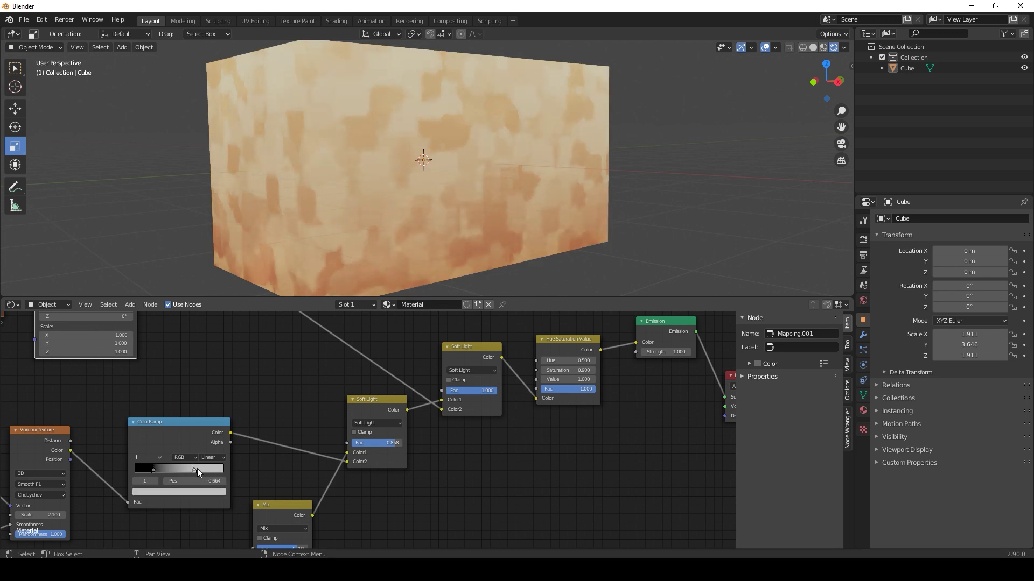
middle_drag(483, 251, 427, 248)
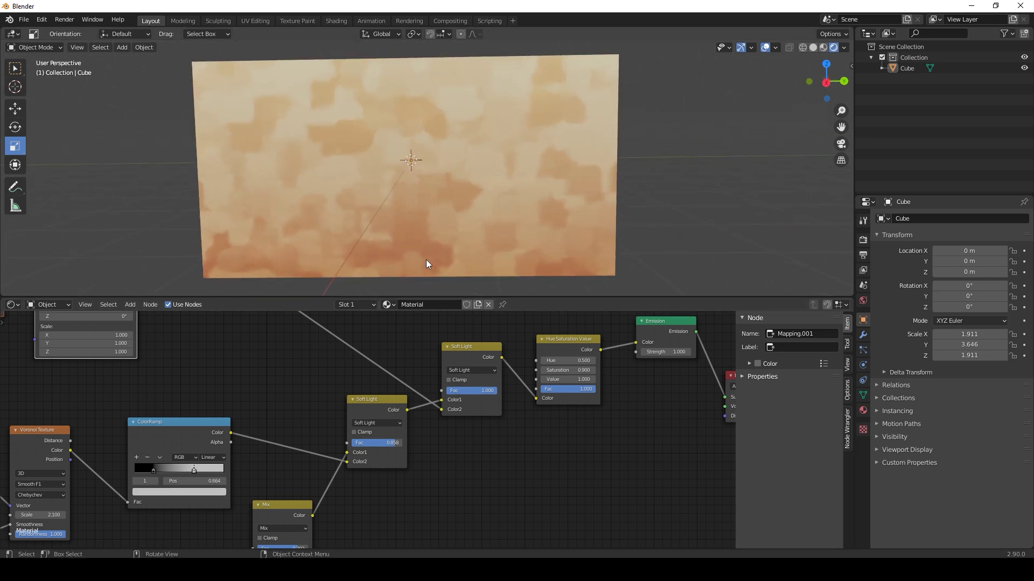
Change the Voronoi Texture's distance metric to Euclidean and check the pattern on the cube
middle_drag(117, 447, 274, 384)
click(197, 432)
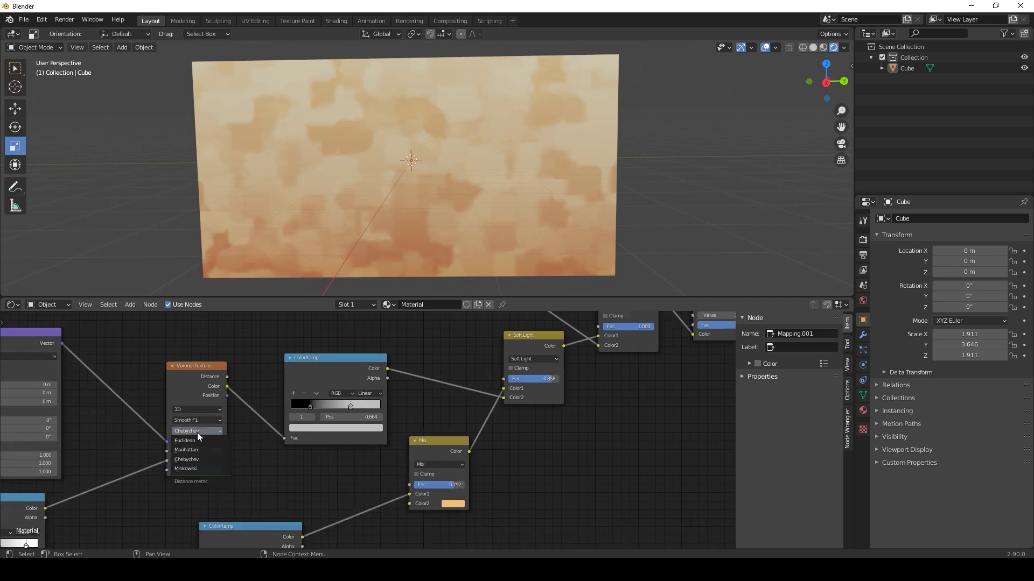
click(205, 441)
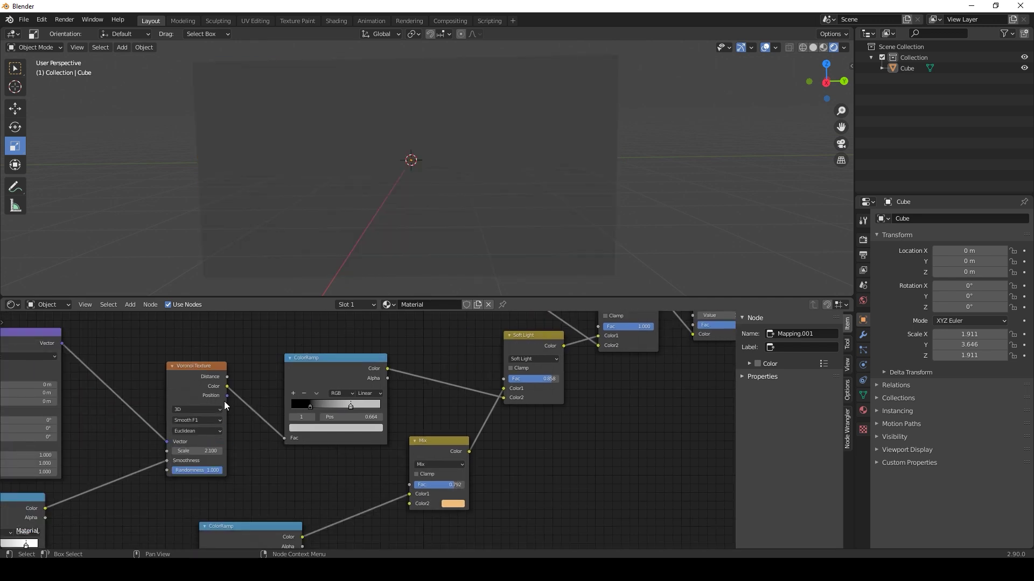
middle_drag(199, 393, 279, 354)
scroll(279, 353, down, 3)
middle_drag(399, 206, 460, 195)
middle_drag(242, 419, 272, 411)
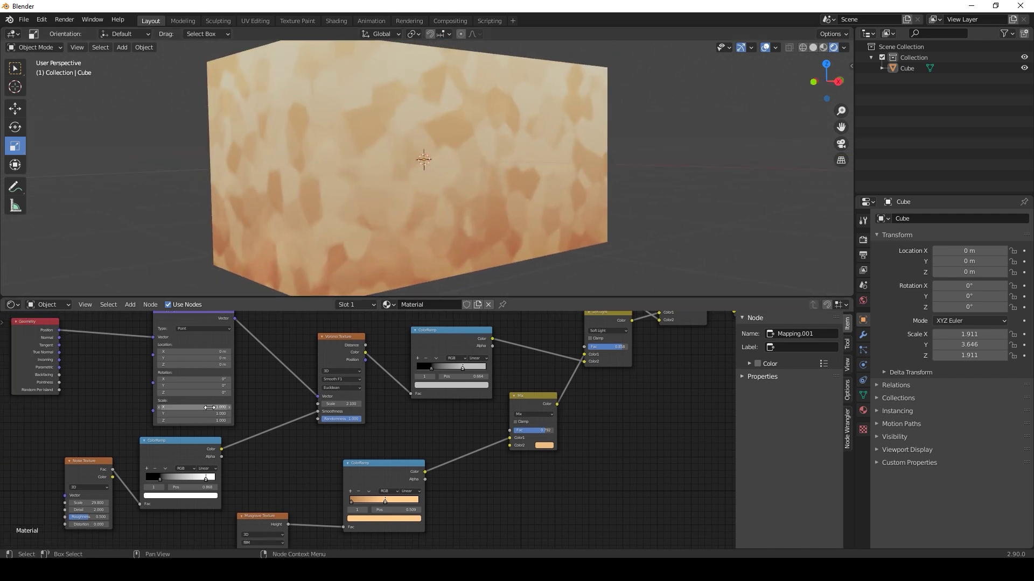
Set the X and Y scale of the Voronoi Texture's Mapping node to 10 to stretch the pattern vertically
drag(209, 408, 231, 407)
key(ctrl+z)
click(202, 409)
text(10)
key(Return)
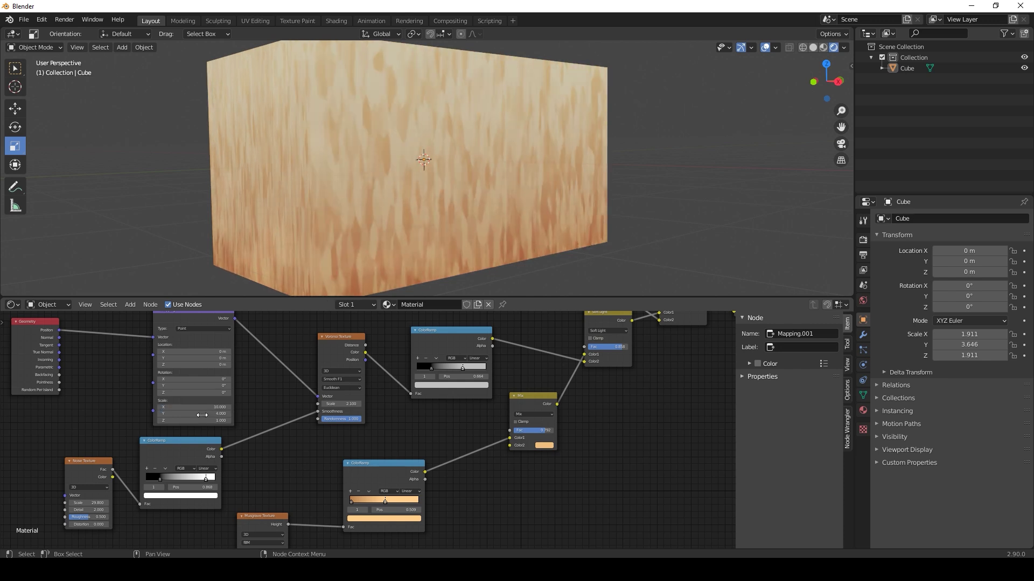
click(202, 414)
text(10)
key(Return)
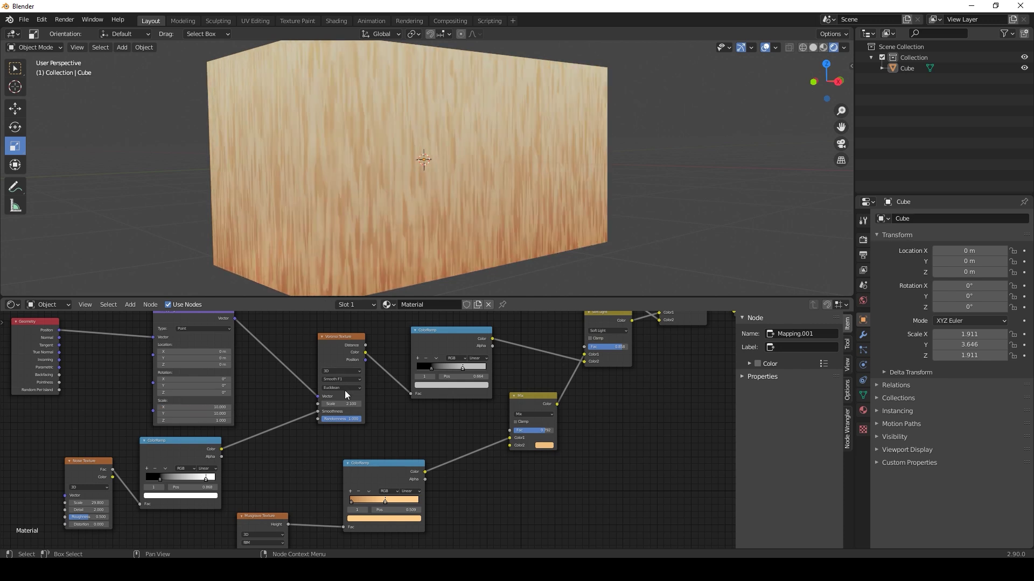
Lower the Voronoi Texture's scale to about 1.000 and the first Soft Light node's factor to about 0.275
drag(341, 404, 331, 404)
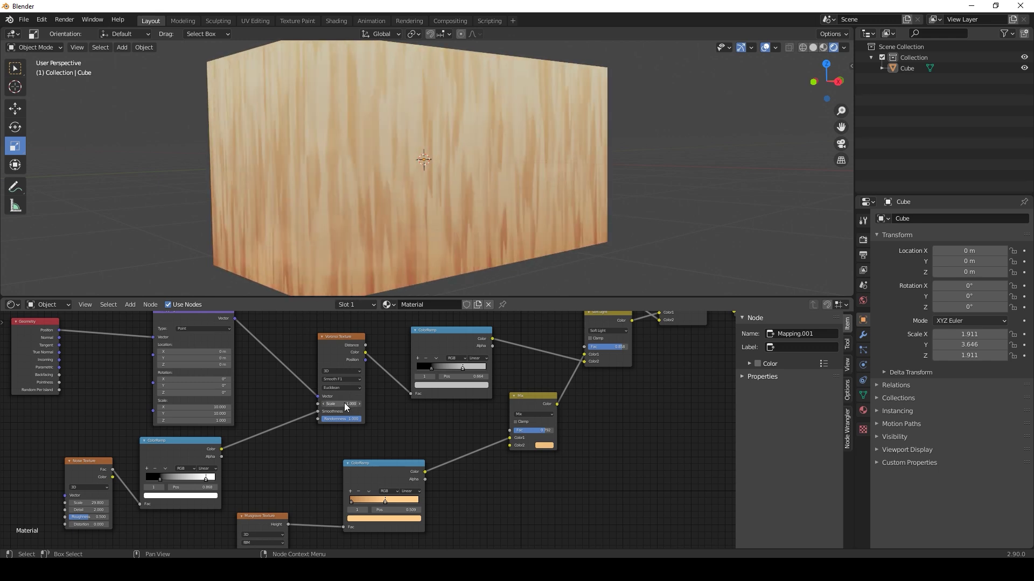
middle_drag(631, 365, 583, 381)
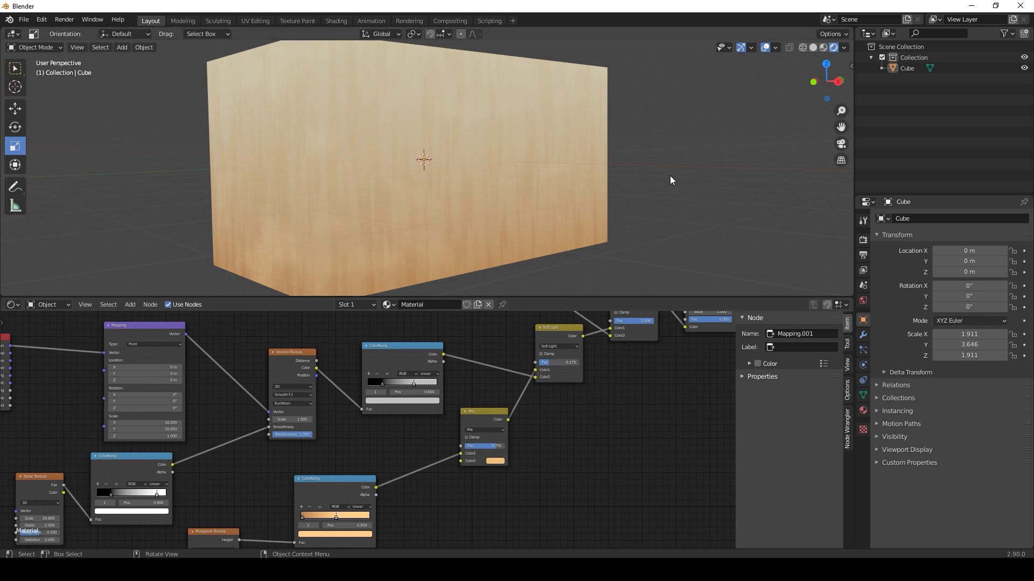
Duplicate the cube by copy and paste and separate the two cubes along Y, one at about -4.35 m
middle_drag(670, 176, 609, 196)
scroll(609, 196, down, 4)
click(405, 185)
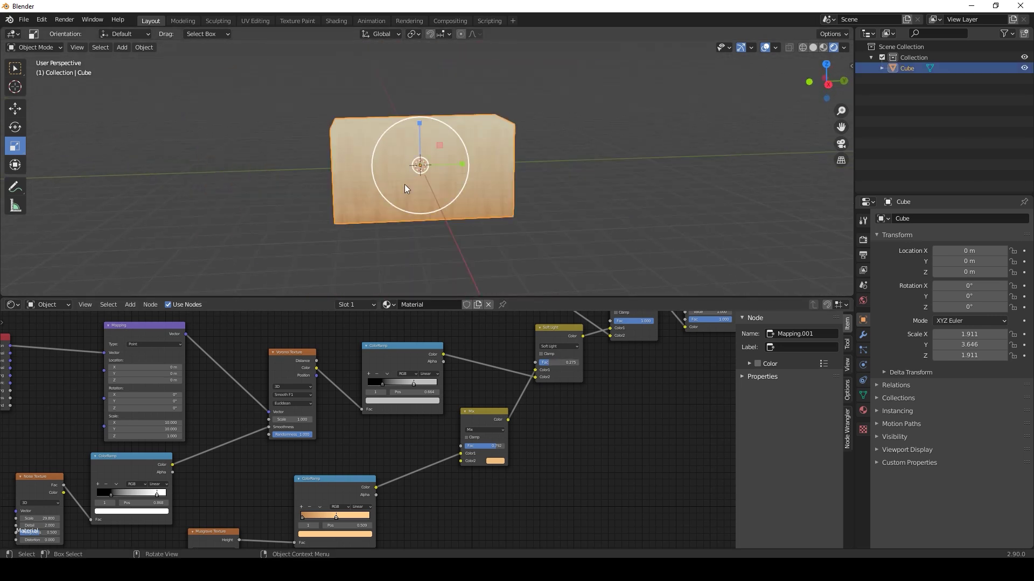
click(15, 108)
drag(464, 168, 556, 167)
key(ctrl+c)
key(ctrl+v)
click(432, 241)
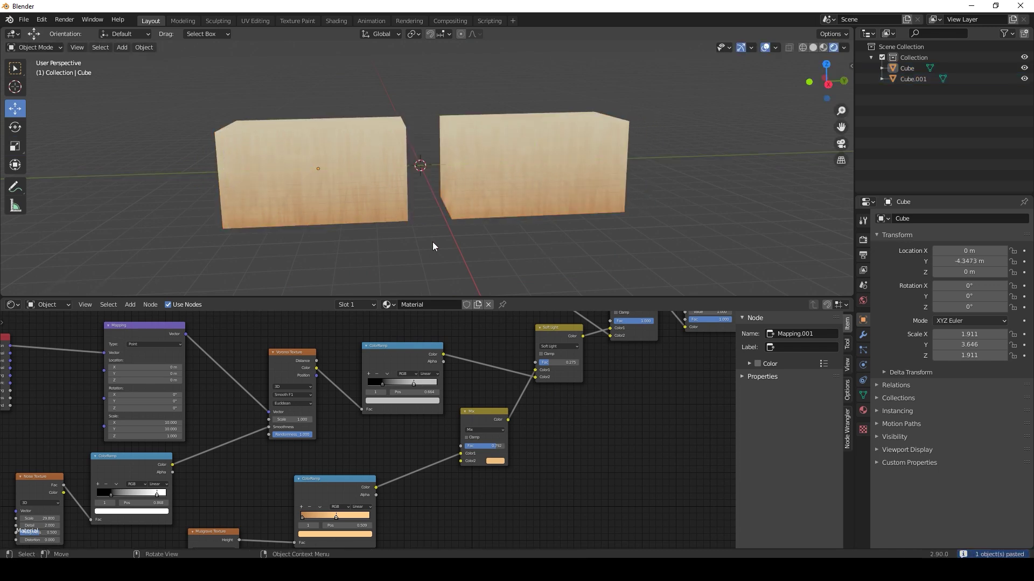
Reset the X and Y scale of the nearer cube's Voronoi Mapping node to 1 and raise the Voronoi scale to about 4.100
middle_drag(431, 242, 451, 240)
scroll(450, 240, up, 3)
click(316, 186)
middle_drag(209, 410, 318, 398)
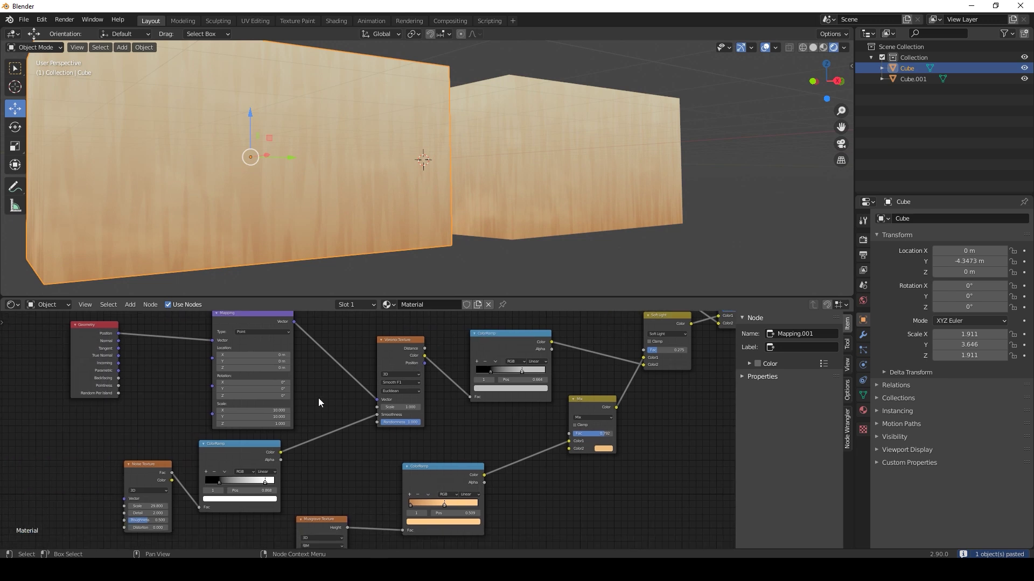
double_click(278, 417)
text(1)
key(Return)
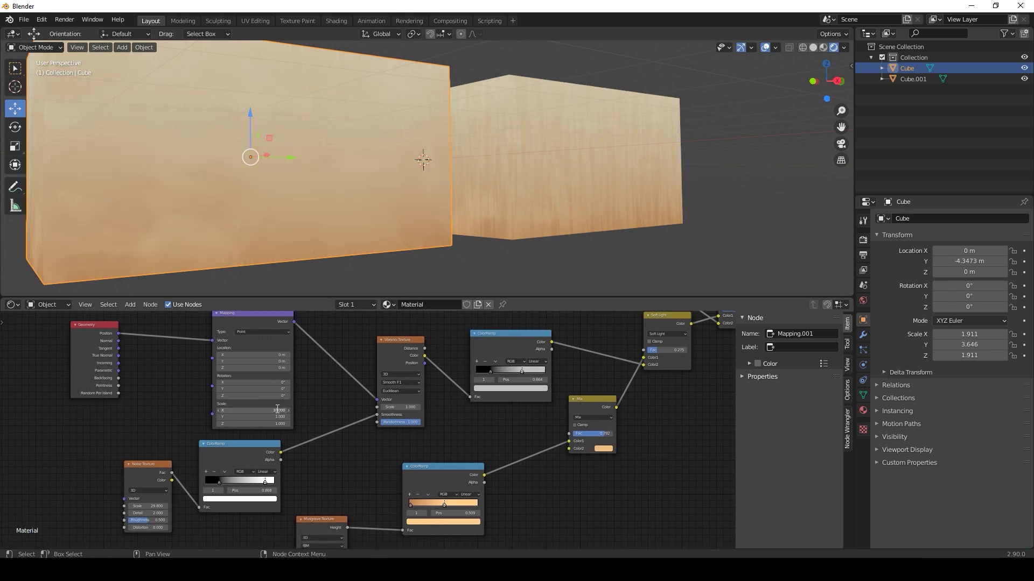
key(BackSpace)
drag(402, 408, 419, 408)
Examine both cubes from several angles and distances to compare the blotchy pattern with the vertically streaked one
middle_drag(582, 389, 591, 419)
scroll(532, 200, down, 5)
middle_drag(532, 200, 537, 227)
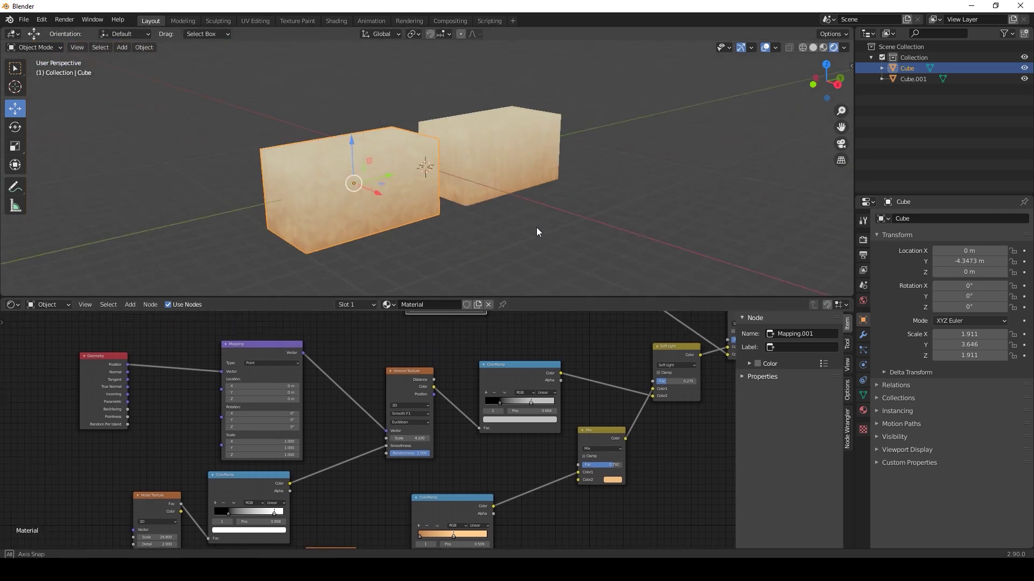
scroll(458, 239, up, 6)
scroll(456, 235, down, 4)
middle_drag(455, 231, 603, 191)
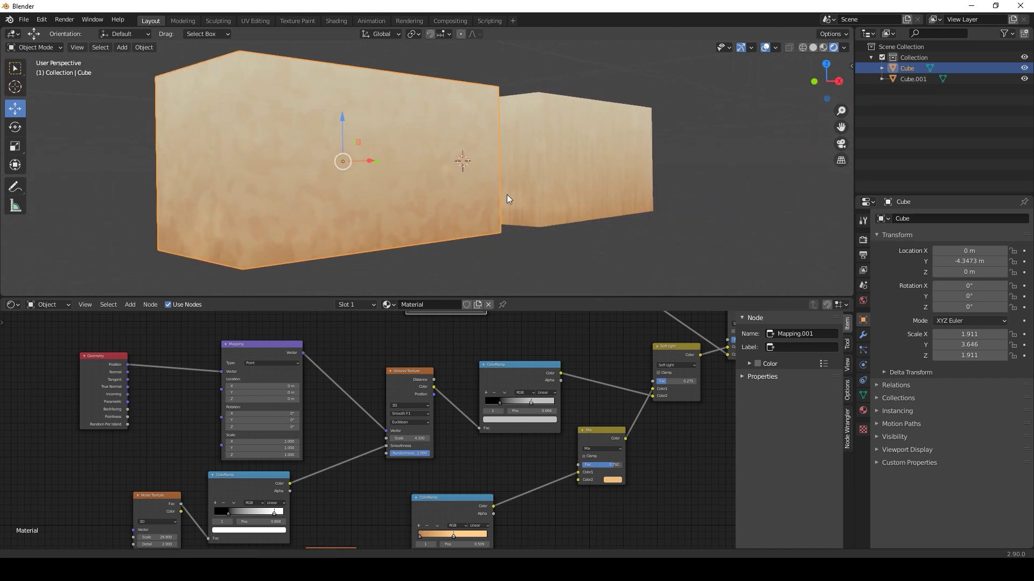
shift+middle_drag(511, 195, 504, 207)
scroll(467, 226, up, 3)
scroll(465, 227, down, 2)
scroll(466, 231, down, 1)
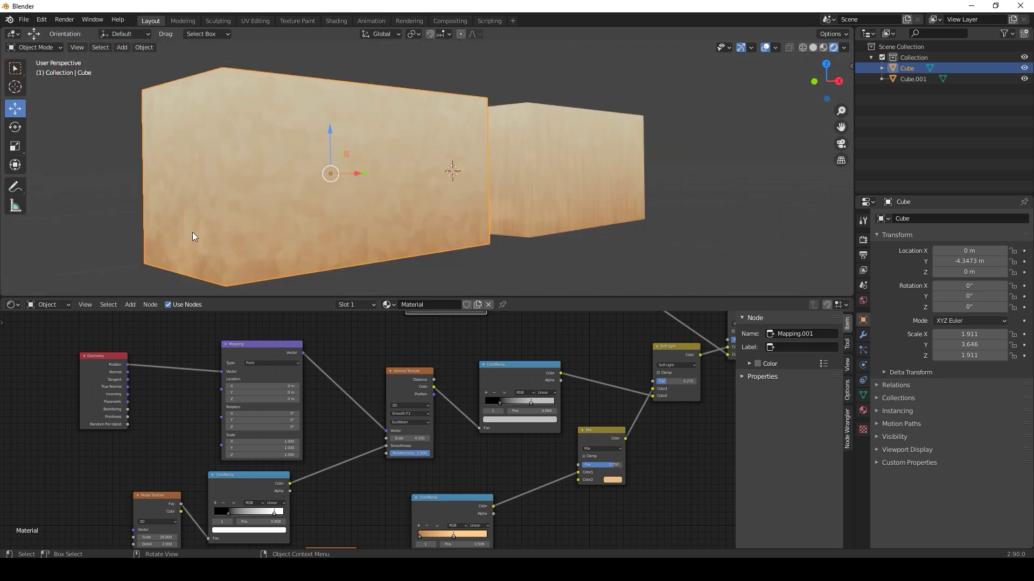
shift+middle_drag(378, 206, 410, 211)
scroll(408, 214, up, 1)
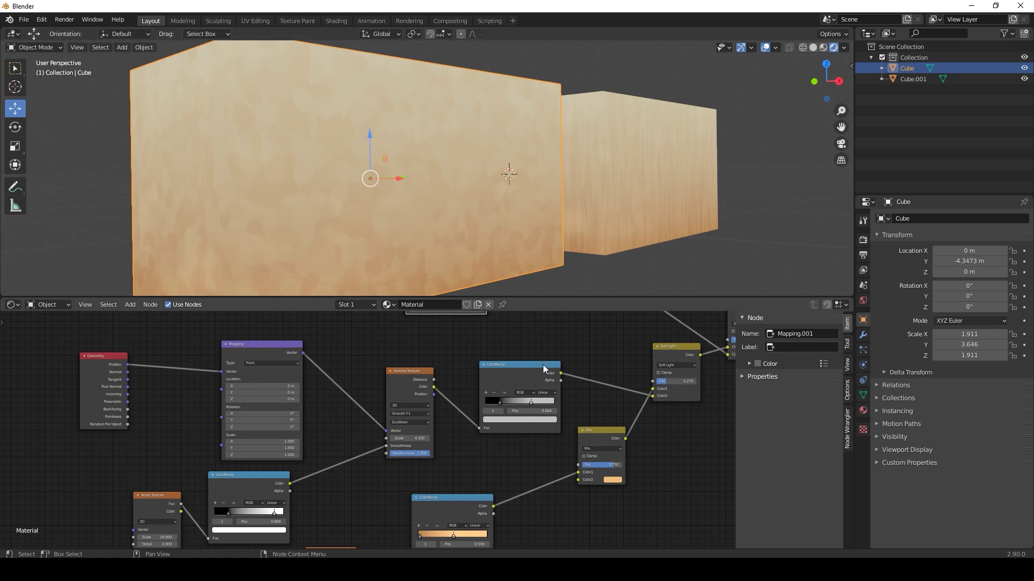
Move the Material Output and Emission nodes farther from the Hue Saturation Value node to make room for more nodes
scroll(540, 362, down, 1)
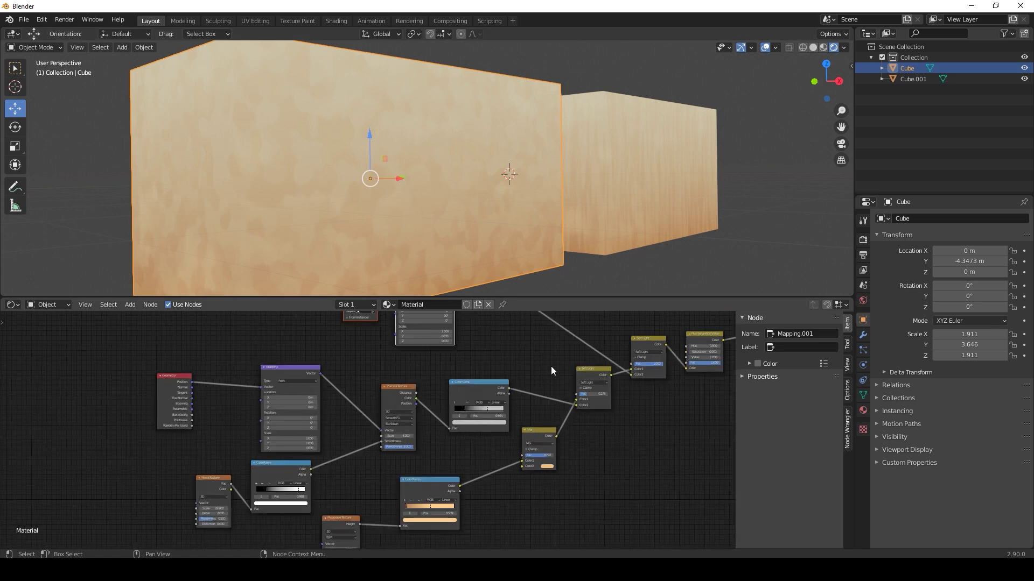
scroll(444, 219, down, 1)
scroll(451, 224, up, 1)
middle_drag(600, 346, 395, 421)
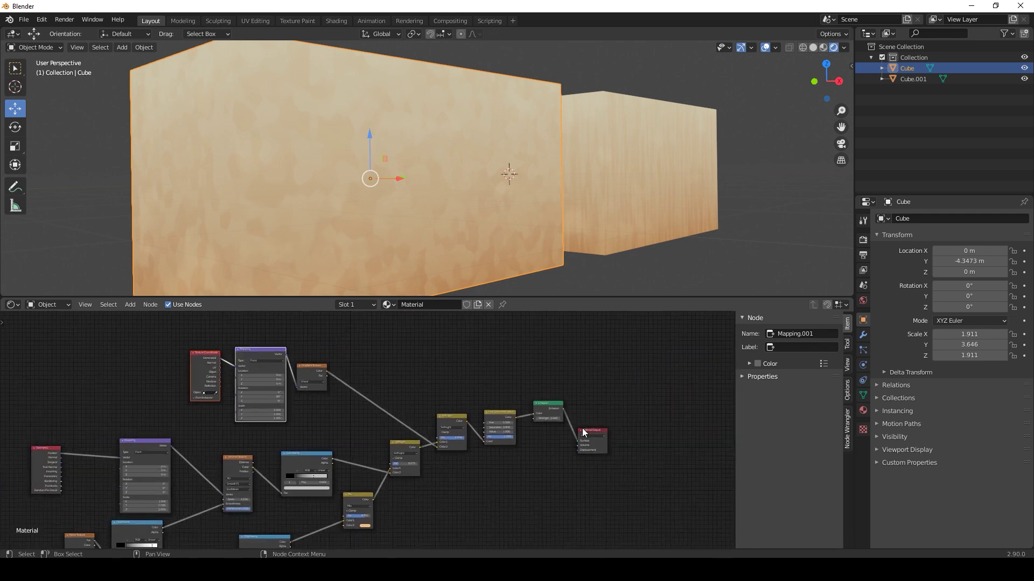
drag(589, 428, 657, 399)
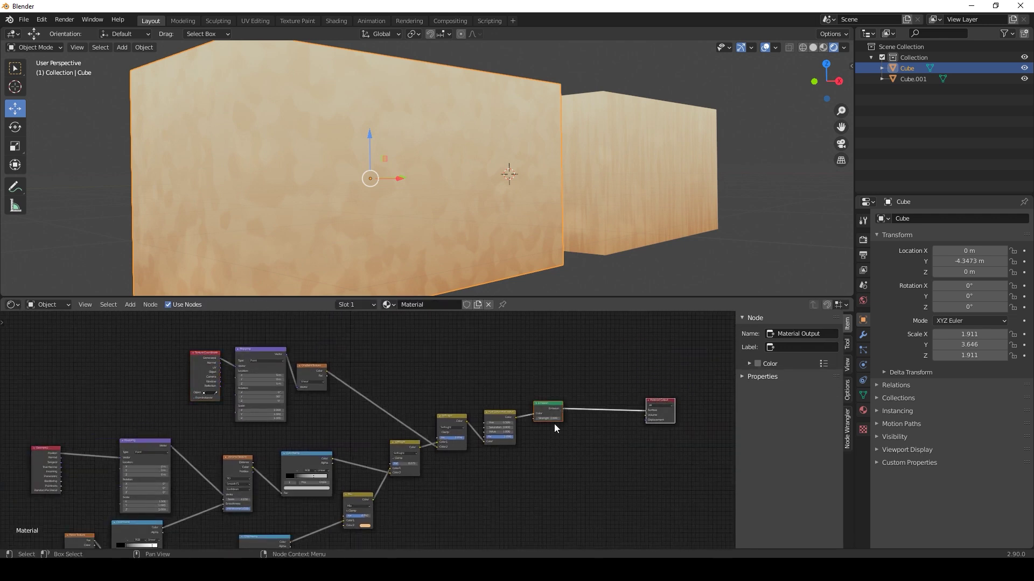
drag(561, 403, 683, 404)
click(541, 372)
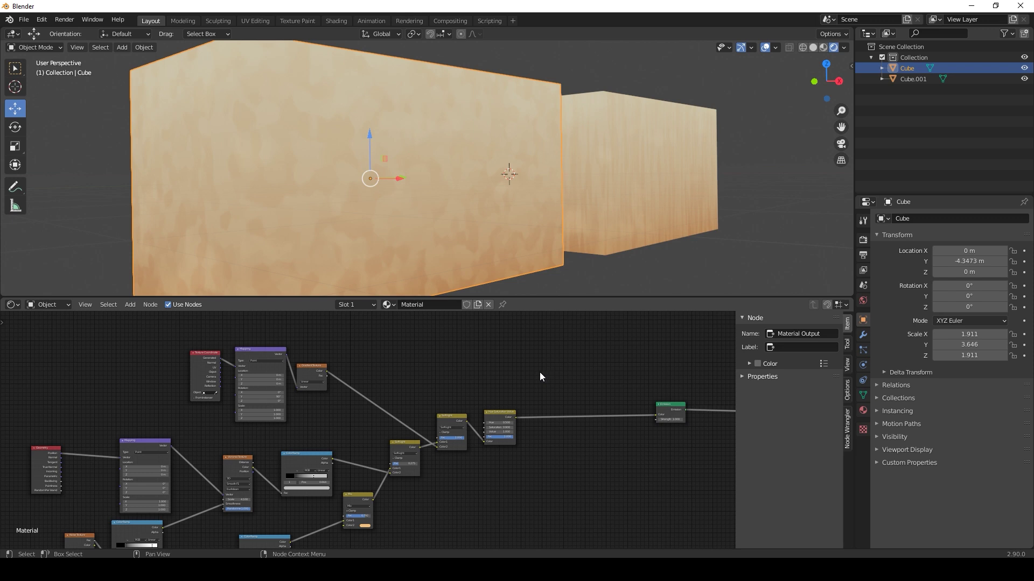
Add a Diffuse BSDF and a Shader to RGB node above the chain and connect the BSDF output to the converter
key(shift+a)
mouse_move(537, 373)
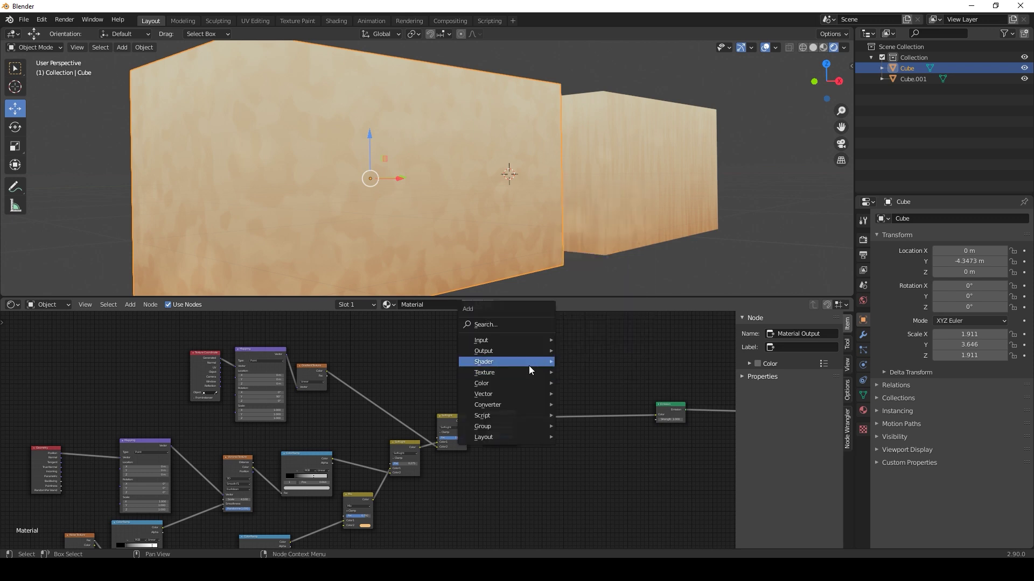
click(596, 197)
click(453, 340)
key(shift+a)
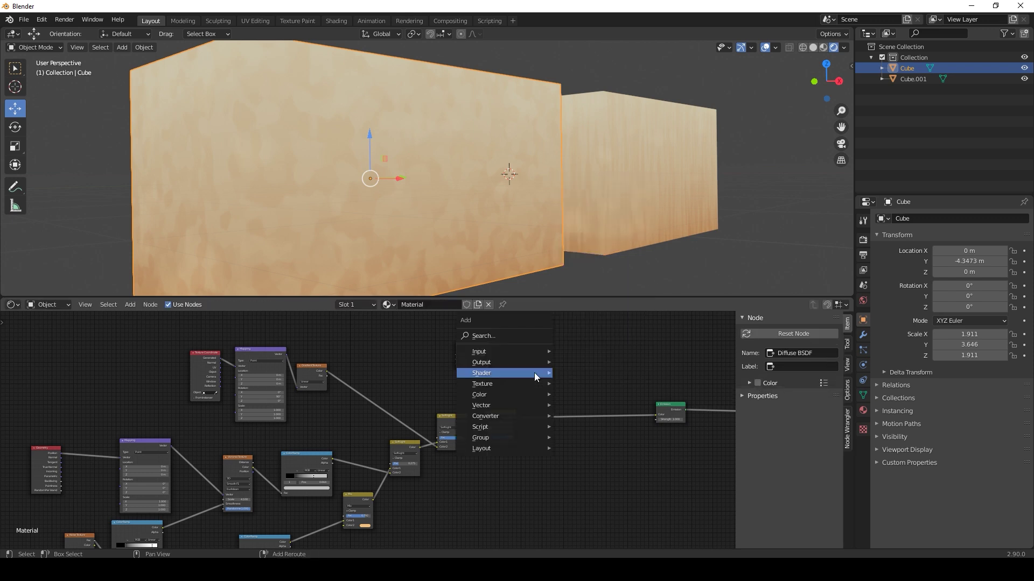
mouse_move(525, 413)
click(576, 393)
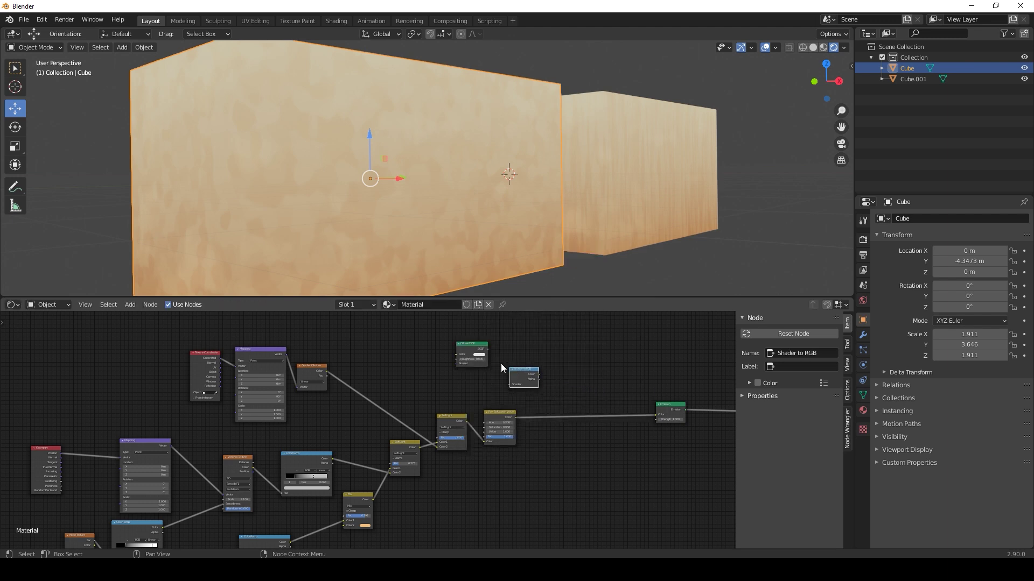
drag(487, 350, 510, 385)
drag(444, 328, 470, 382)
Insert a Mix node between Hue Saturation Value and Emission and connect the Shader to RGB color to its Color2 input
key(shift+a)
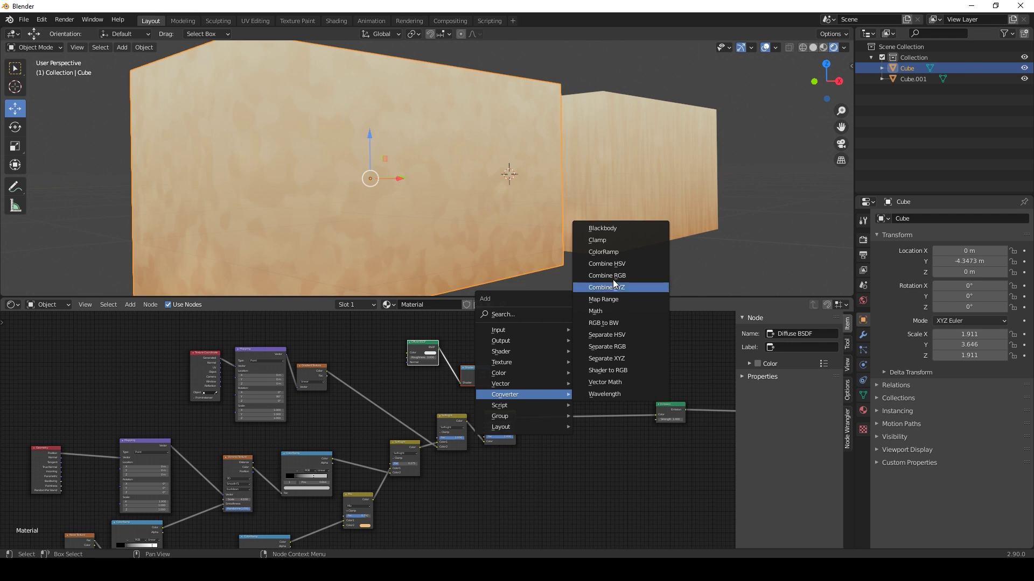
mouse_move(534, 371)
click(631, 433)
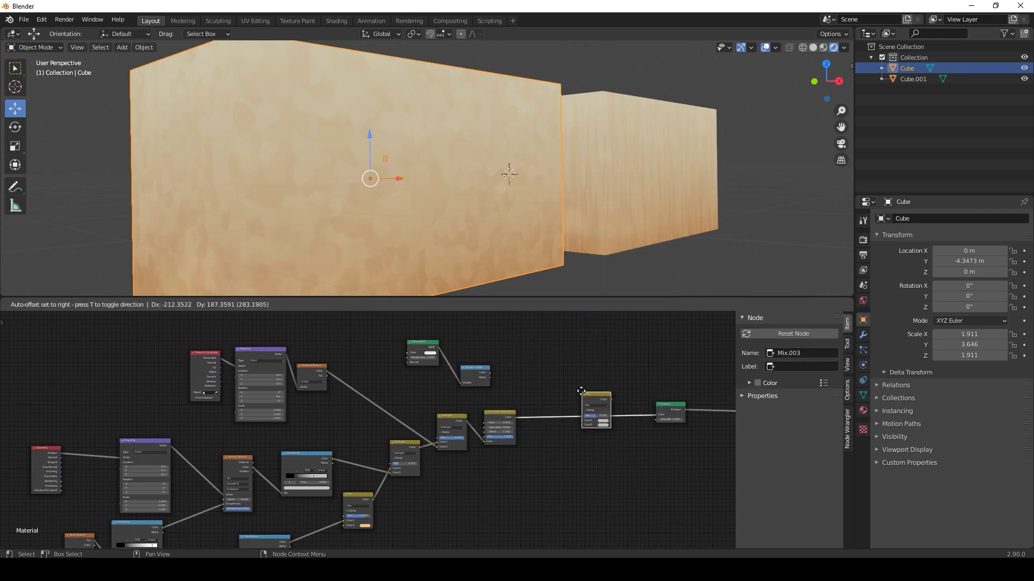
click(579, 389)
drag(490, 373, 580, 416)
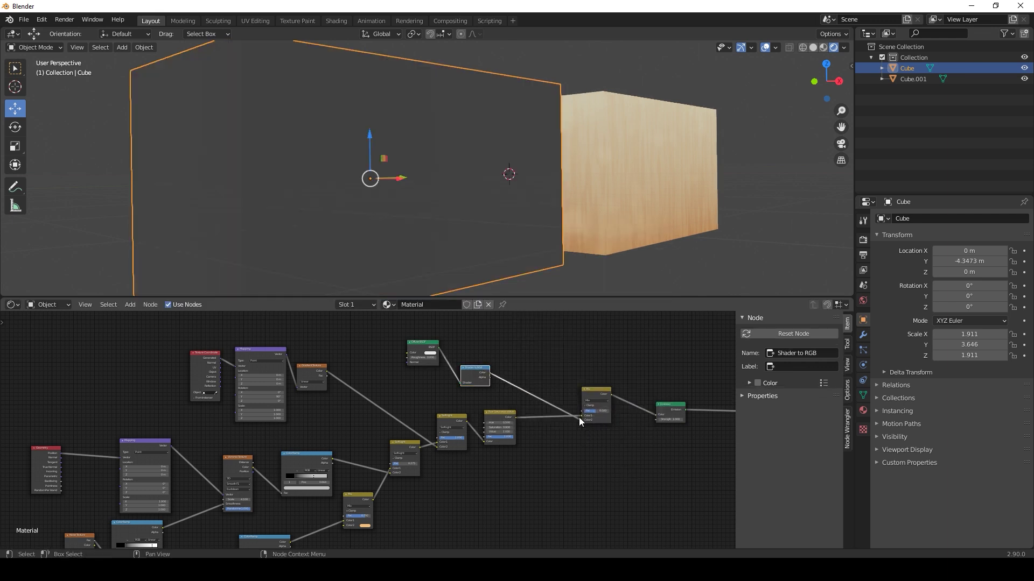
Add a Sun light to the scene and rotate it so the cube's two visible sides are lit differently
click(123, 48)
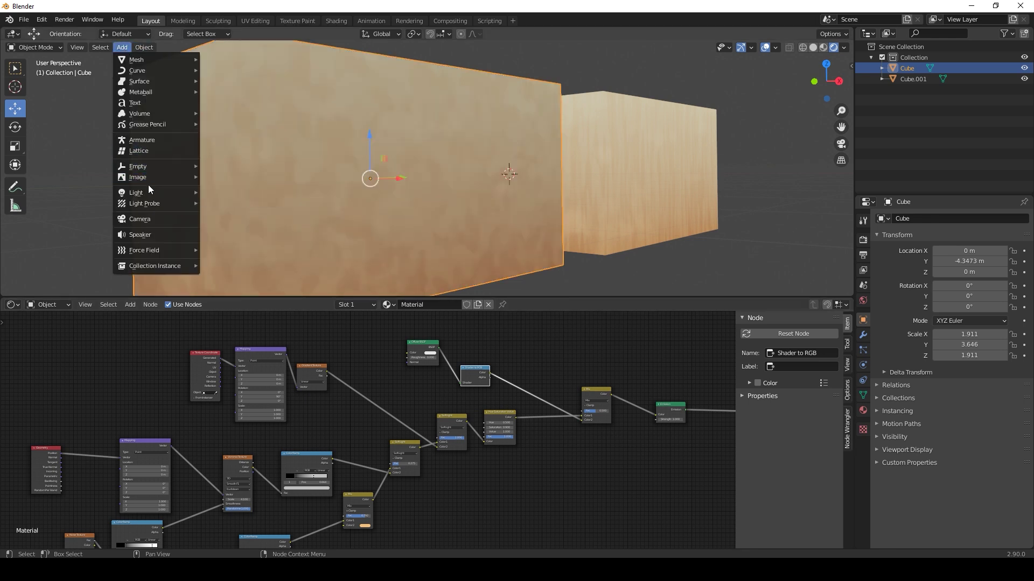
mouse_move(161, 192)
click(237, 204)
click(14, 127)
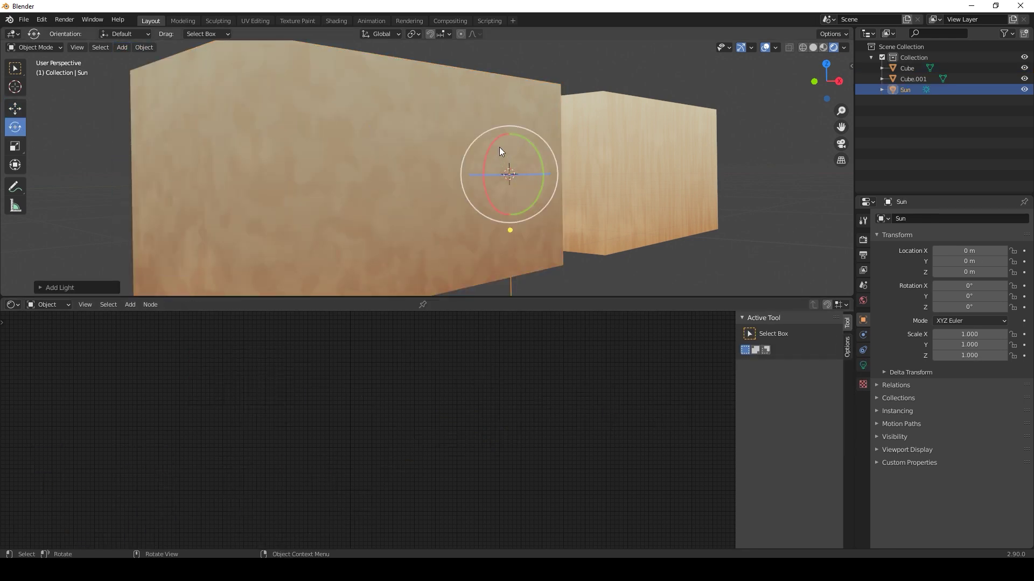
drag(495, 144, 506, 177)
Insert a ColorRamp on the nearer cube's link between Shader to RGB and the last Mix node
click(390, 200)
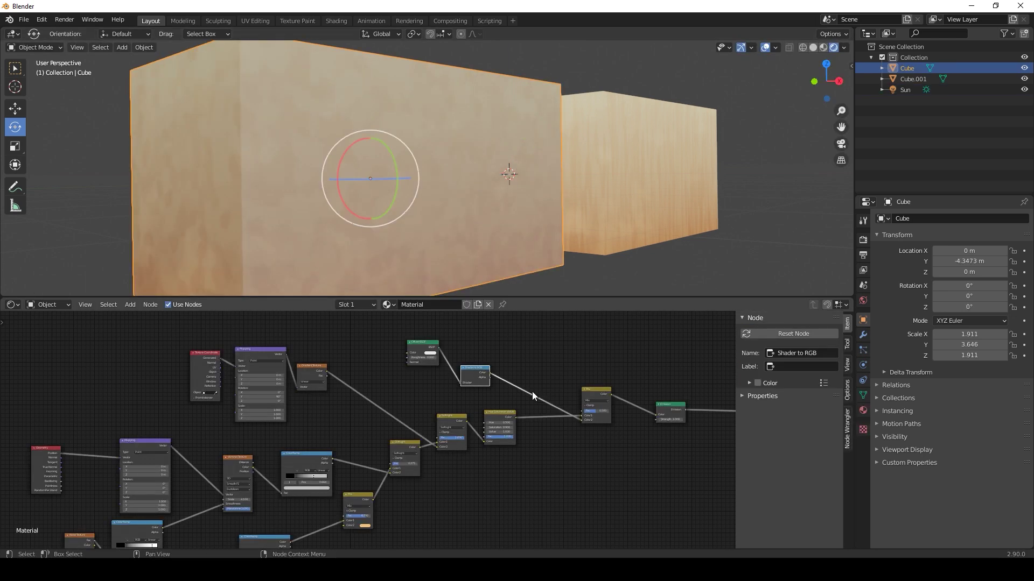
key(shift+a)
mouse_move(468, 422)
click(587, 283)
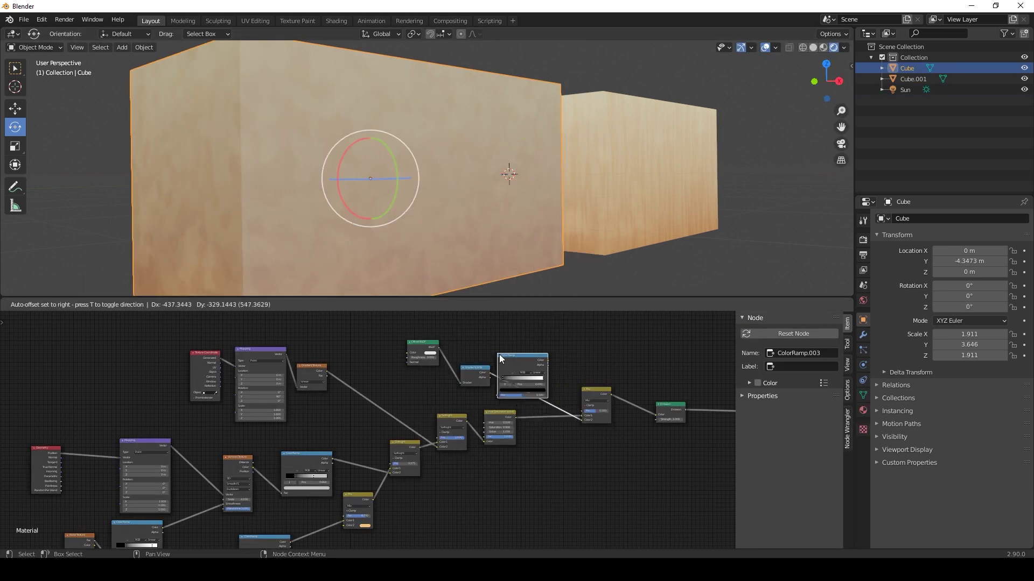
click(509, 355)
Set the shading ColorRamp to Constant interpolation and move its white stop to about 0.123
scroll(631, 351, up, 5)
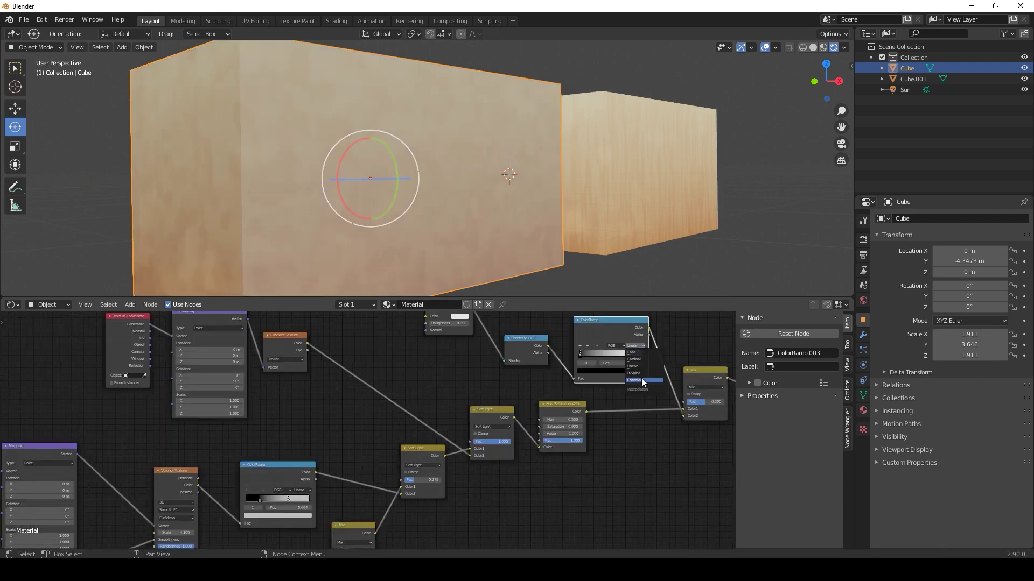
click(642, 379)
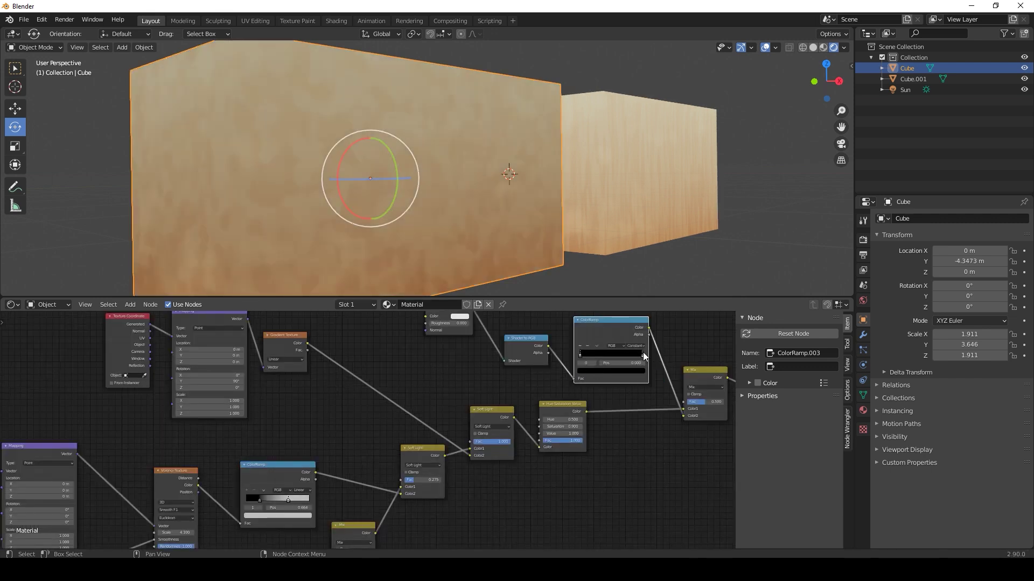
drag(643, 352, 582, 358)
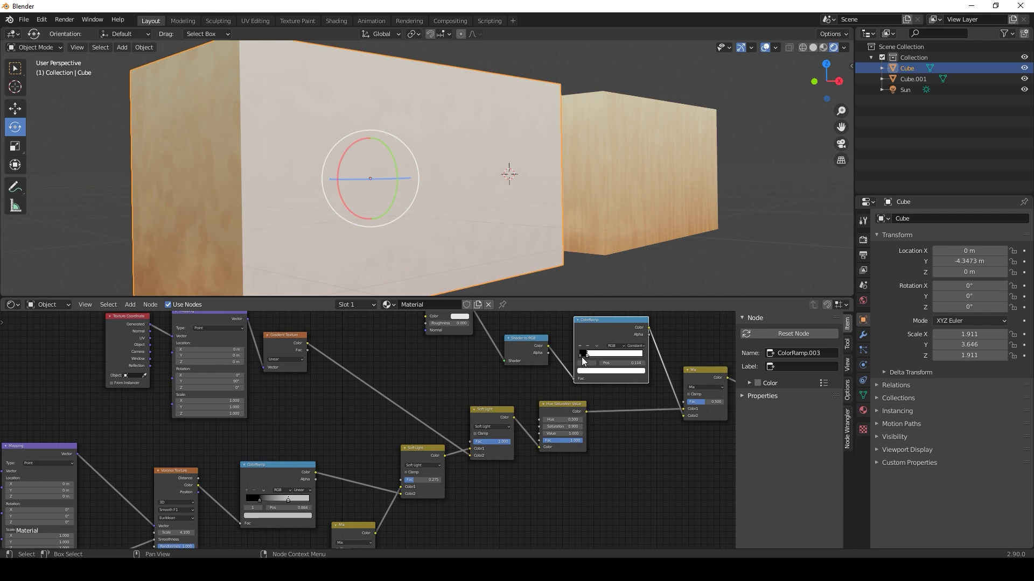
Change the last Mix node's blending mode to Multiply with a factor of about 0.467 and check the shaded cube
click(694, 387)
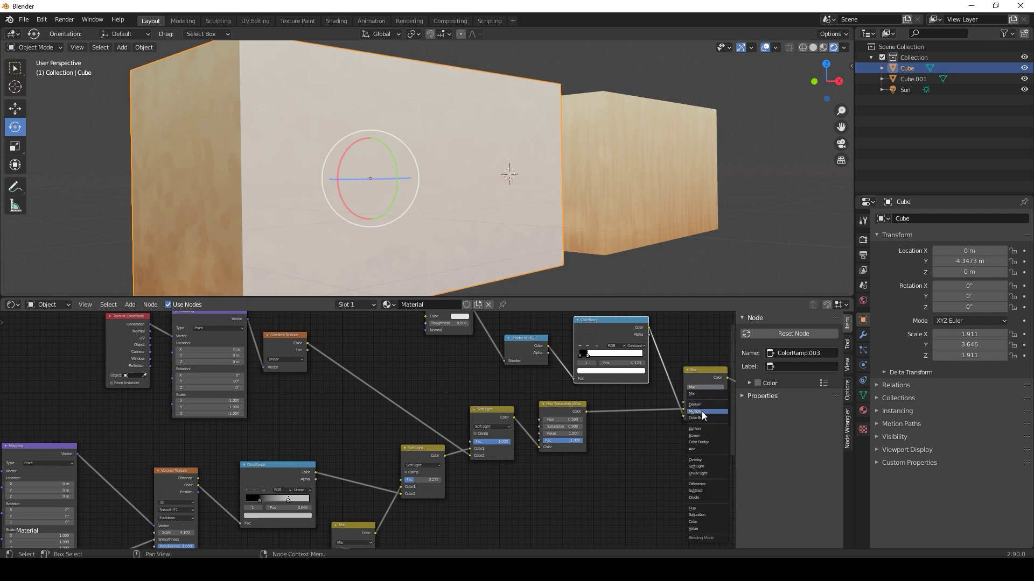
click(702, 411)
mouse_move(707, 402)
mouse_down()
mouse_move(688, 402)
mouse_move(720, 402)
mouse_move(703, 402)
mouse_up()
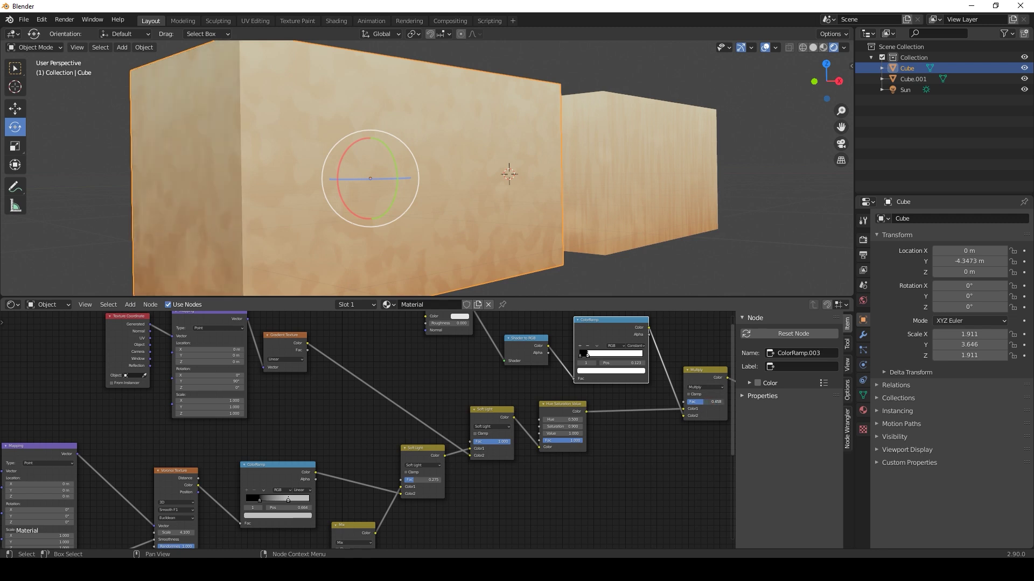
scroll(496, 220, down, 2)
click(462, 267)
scroll(363, 365, down, 3)
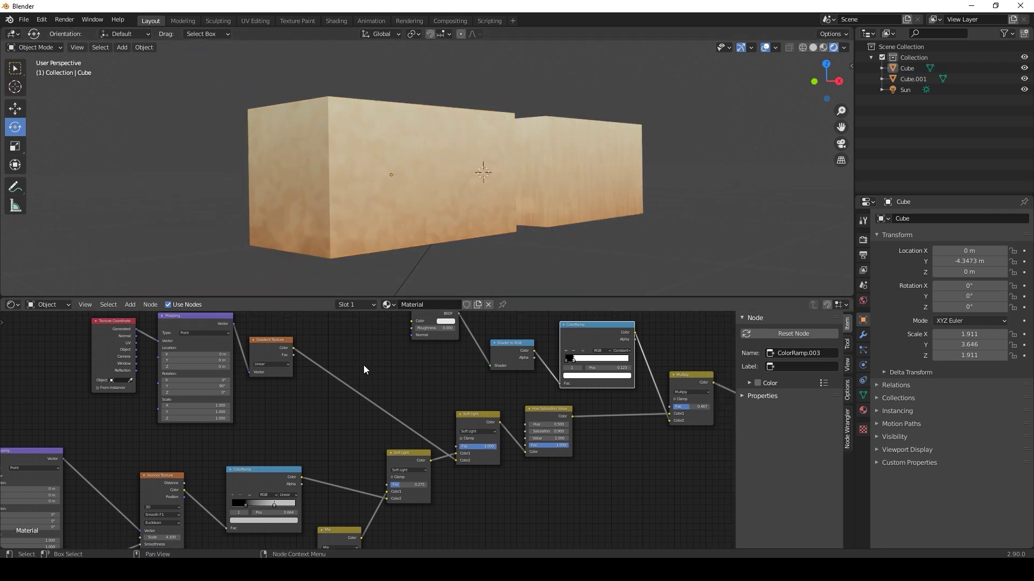
Shift the Hue Saturation Value, Multiply and shading nodes away from the second Soft Light node to open a gap
middle_drag(440, 354, 384, 381)
drag(464, 319, 735, 486)
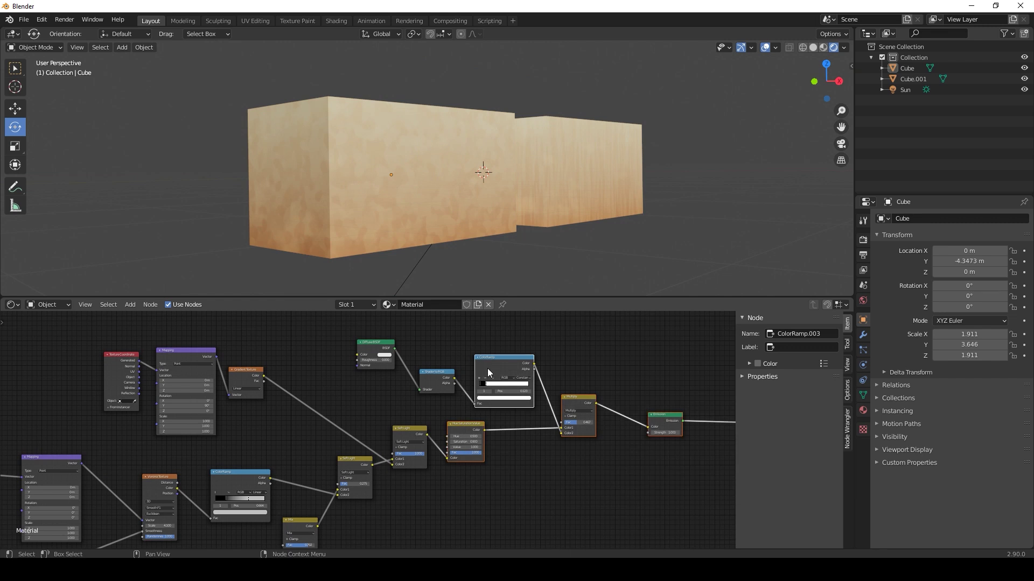
drag(488, 370, 582, 351)
drag(367, 338, 483, 366)
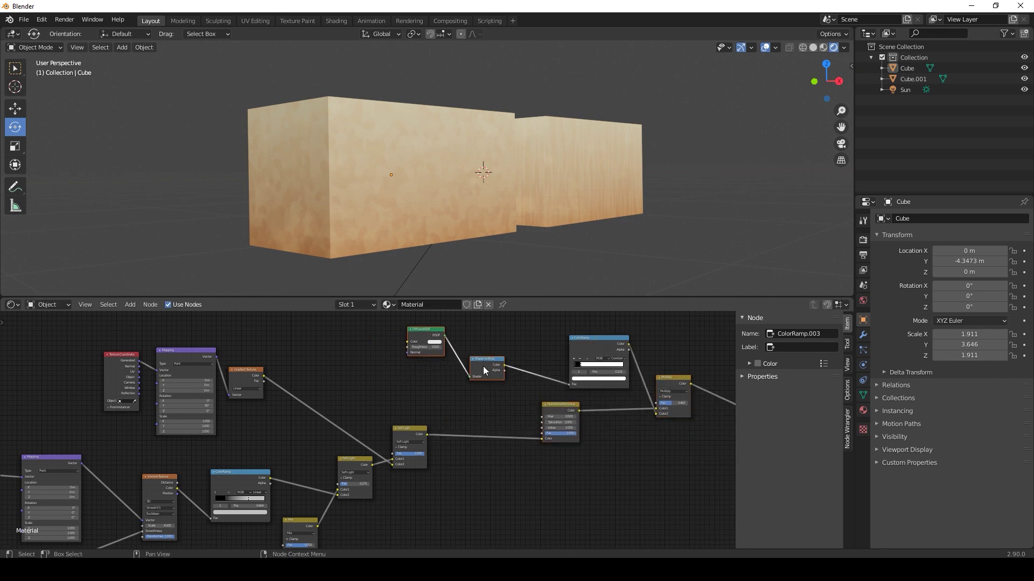
click(345, 387)
scroll(325, 390, up, 2)
scroll(326, 390, up, 1)
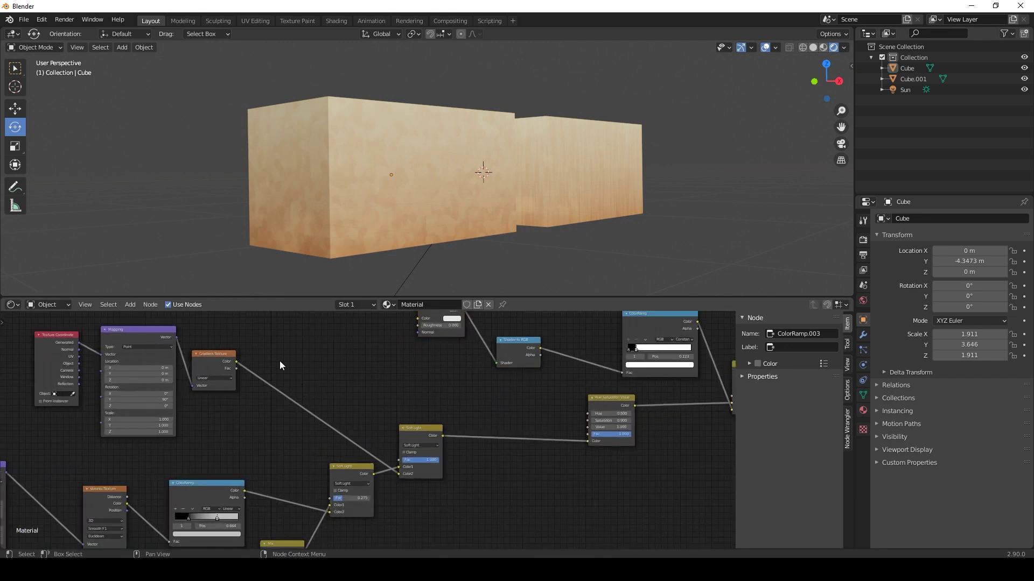
Insert a MixRGB node between the second Soft Light node and Hue Saturation Value, and set its blending mode to Soft Light
key(shift+a)
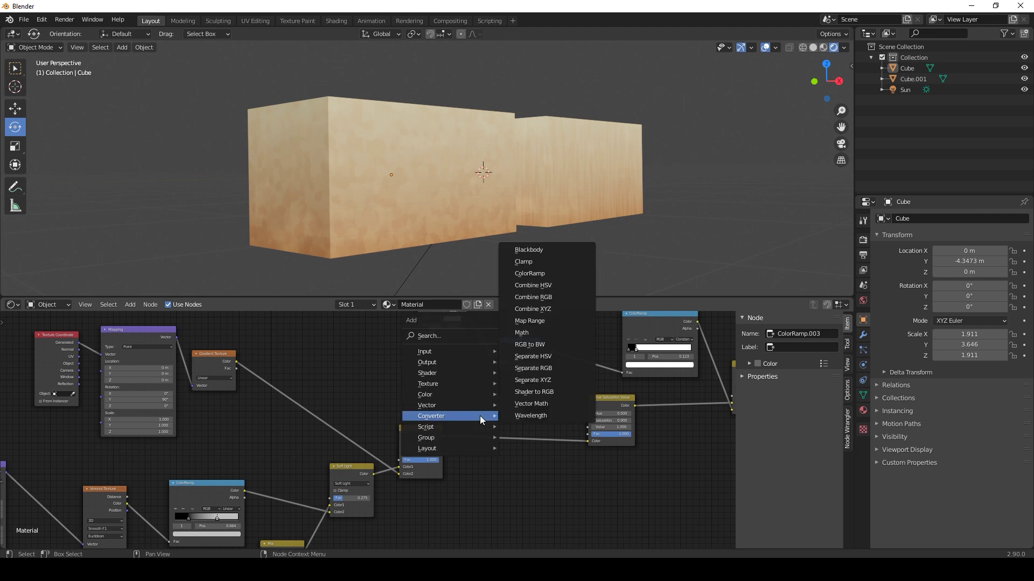
mouse_move(477, 396)
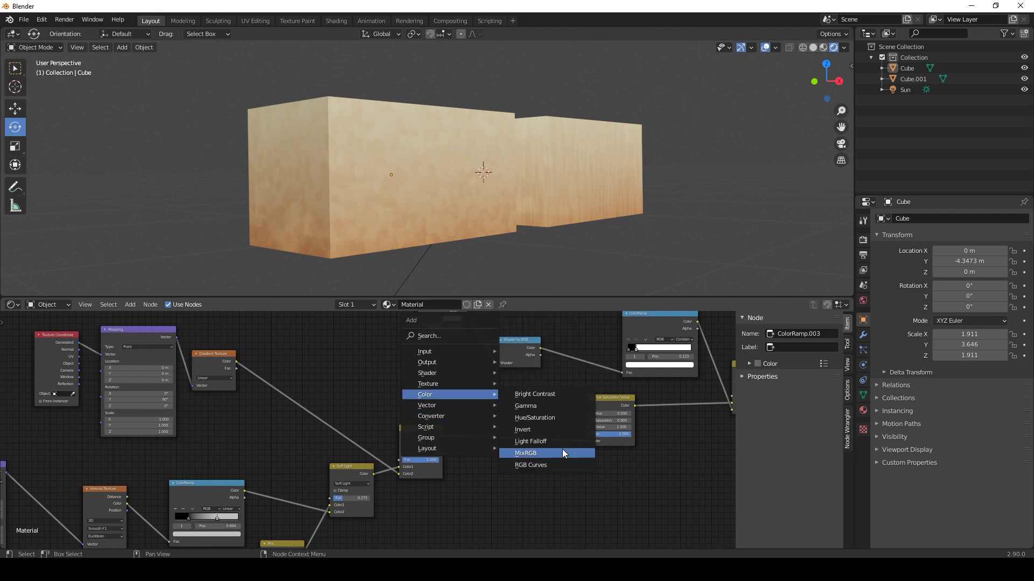
click(561, 452)
click(474, 413)
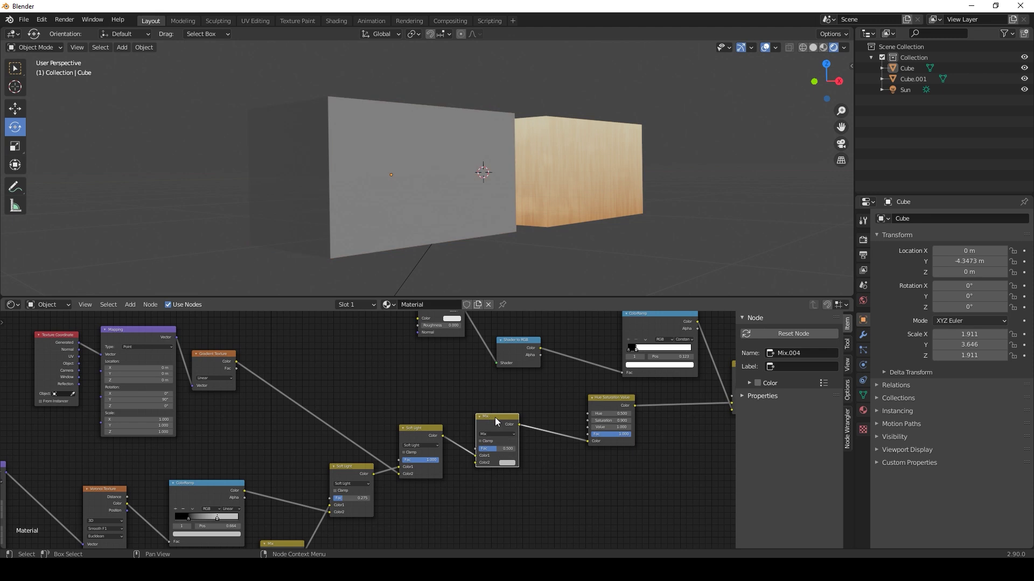
click(506, 434)
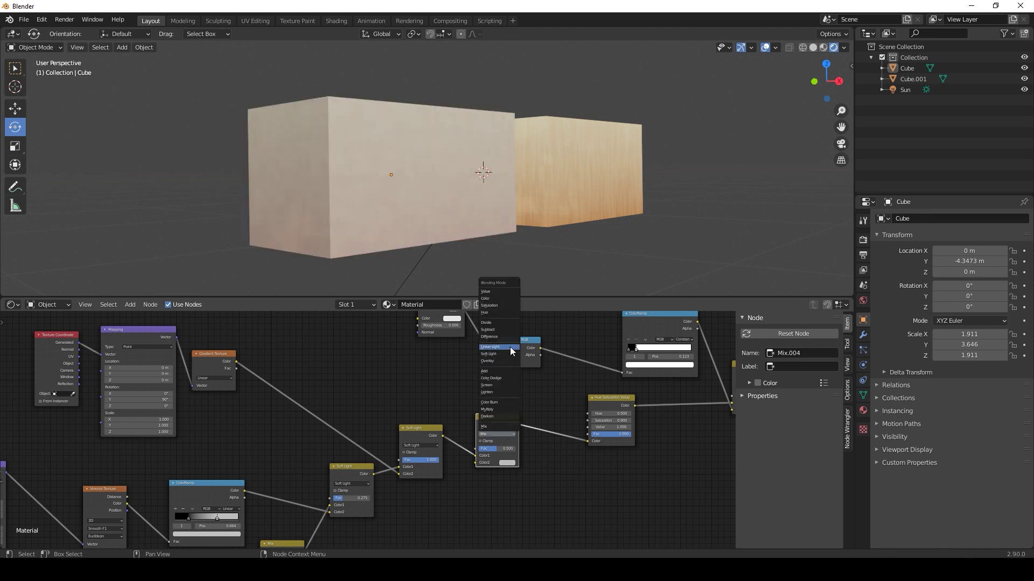
click(489, 355)
Connect the Gradient Texture's color to the new Soft Light node's second color and set its factor to about 0.458
mouse_move(236, 361)
mouse_down()
mouse_move(483, 465)
mouse_move(479, 449)
mouse_move(515, 448)
mouse_up()
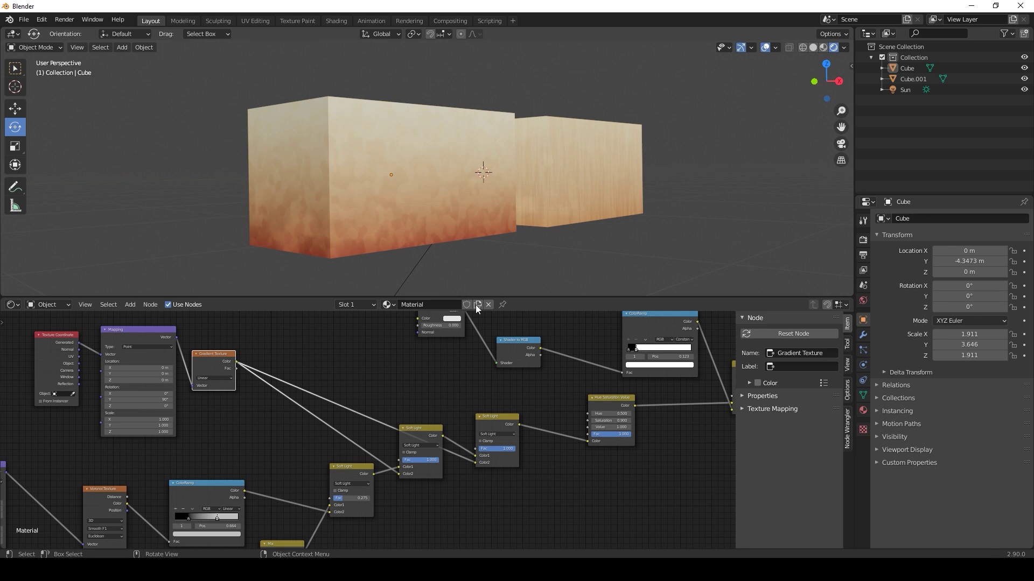
drag(512, 450, 486, 449)
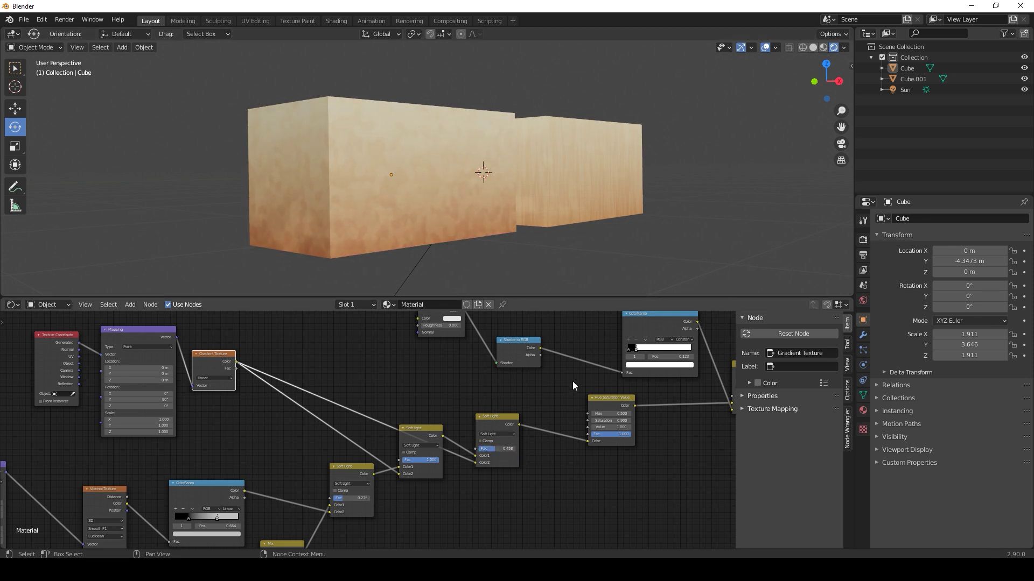
middle_drag(573, 381, 467, 387)
middle_drag(485, 233, 508, 211)
scroll(508, 218, up, 5)
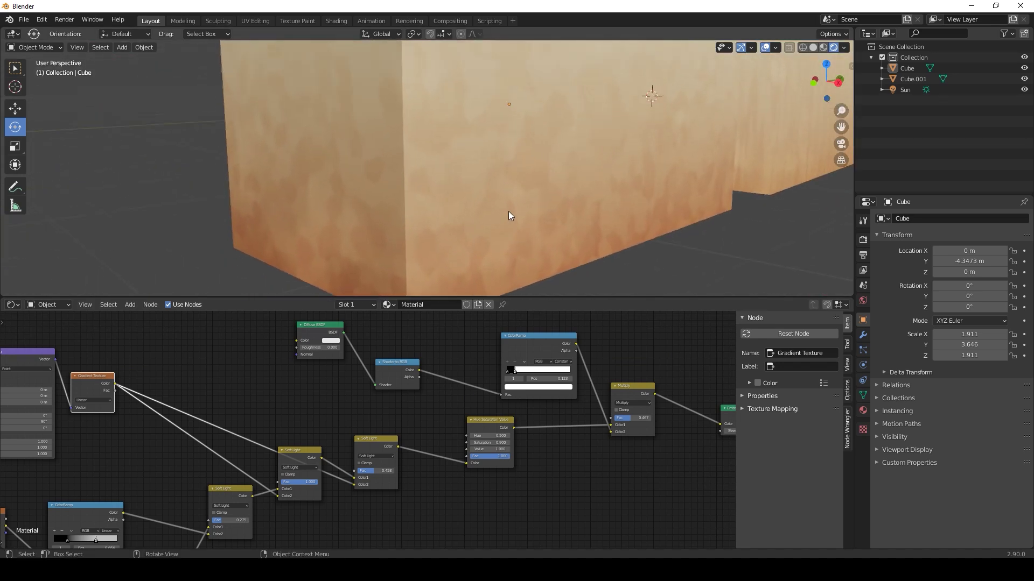
scroll(454, 202, down, 5)
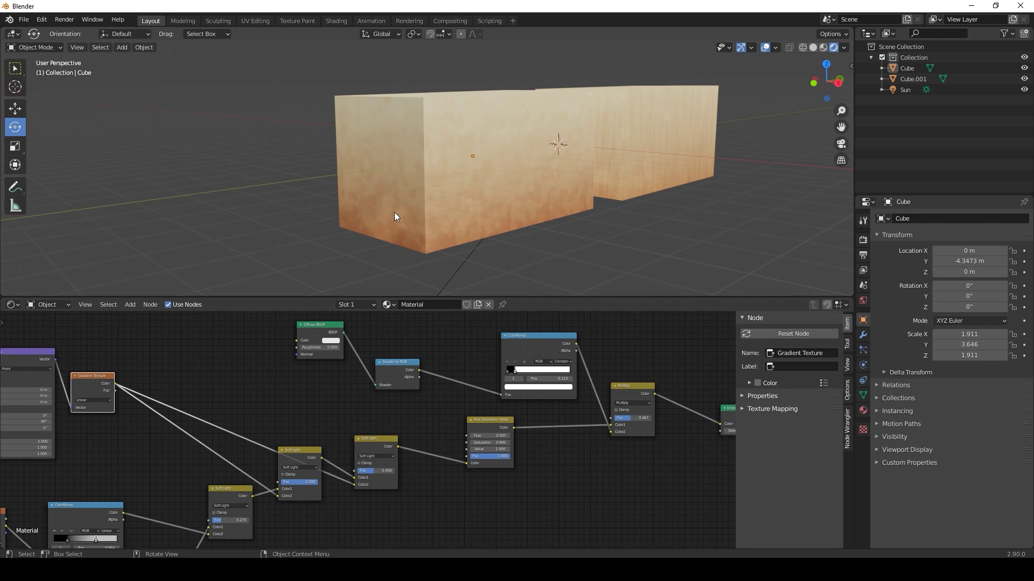
Change the shading ColorRamp's black stop to a deep blue
scroll(503, 414, up, 3)
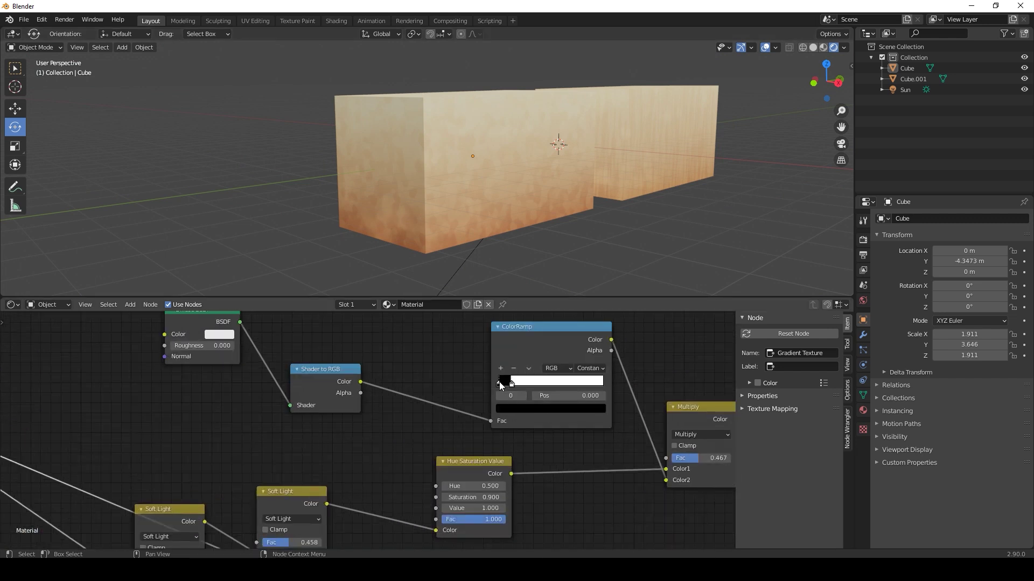
click(531, 409)
click(583, 310)
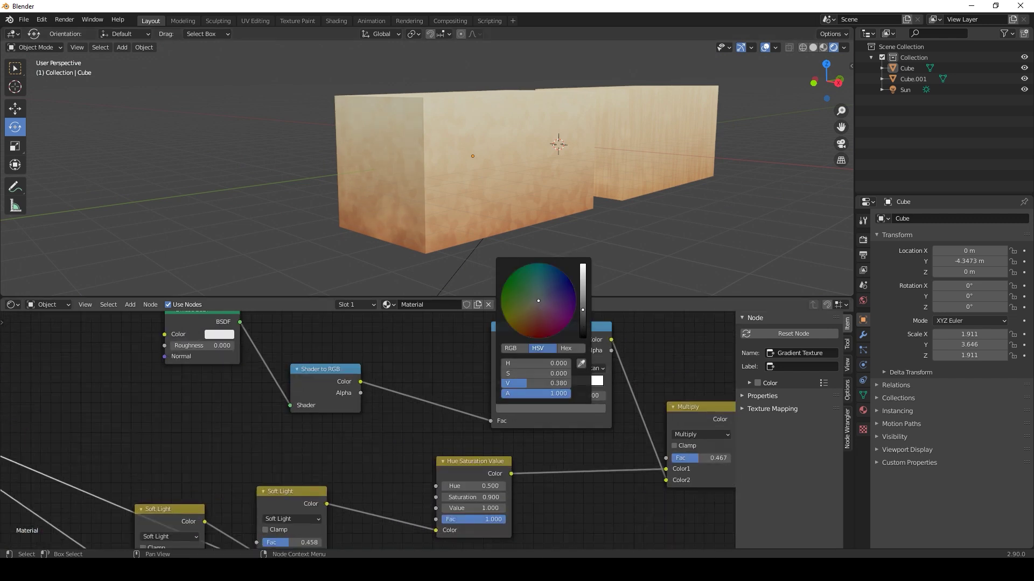
click(566, 274)
drag(585, 317, 582, 292)
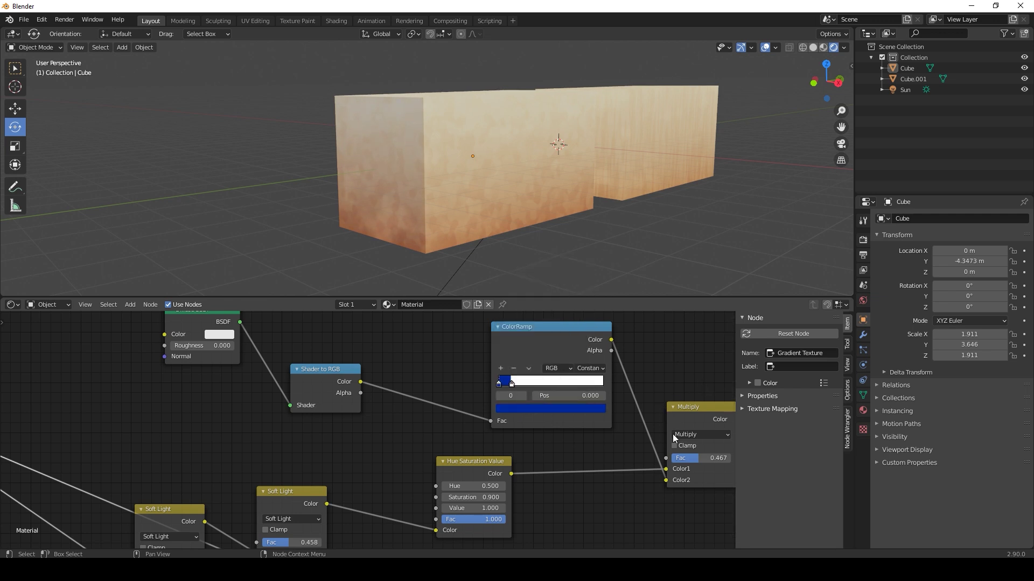
Set the Multiply node's factor to about 0.883 and check the blue-shaded side of the cube
drag(686, 458, 711, 458)
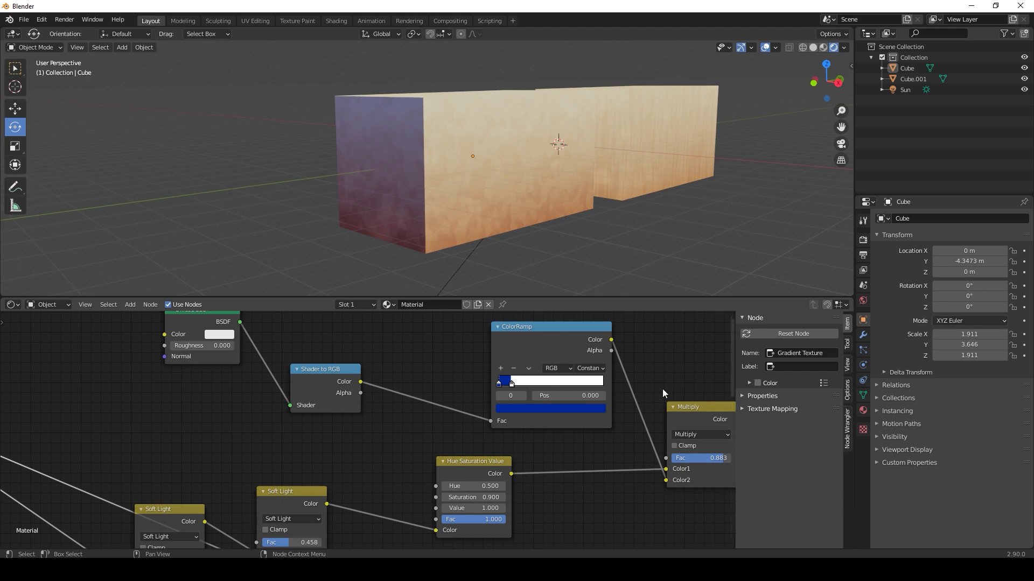
middle_drag(555, 218, 551, 240)
scroll(575, 380, down, 2)
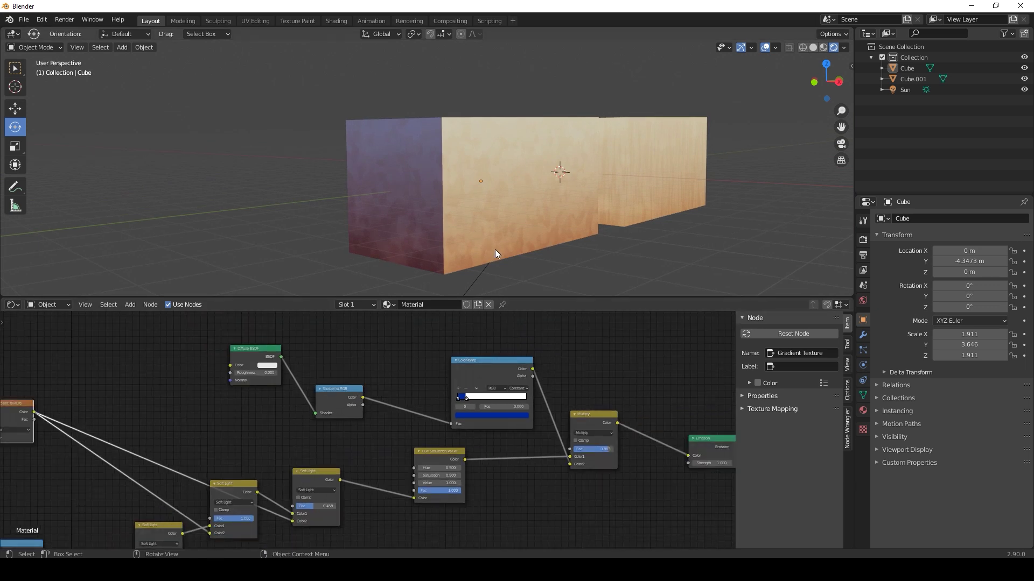
Set the third Soft Light node's factor to about 0.492 and the second's to about 0.825, and check the cube
middle_drag(401, 404, 406, 353)
scroll(357, 437, up, 3)
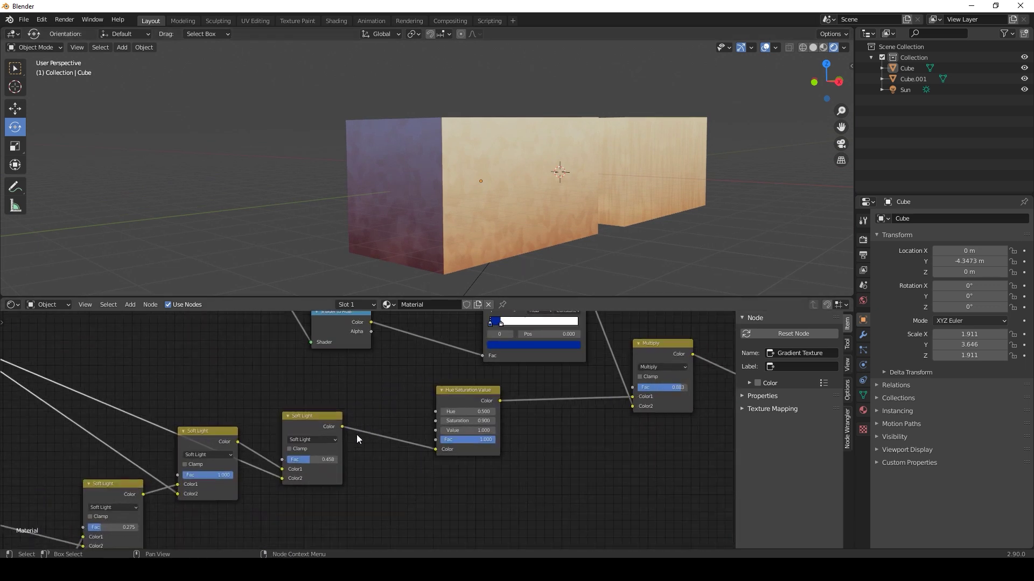
middle_drag(355, 438, 403, 416)
scroll(369, 432, down, 2)
mouse_move(368, 434)
mouse_down()
mouse_move(348, 434)
mouse_move(391, 434)
mouse_move(369, 434)
mouse_up()
drag(279, 445, 271, 447)
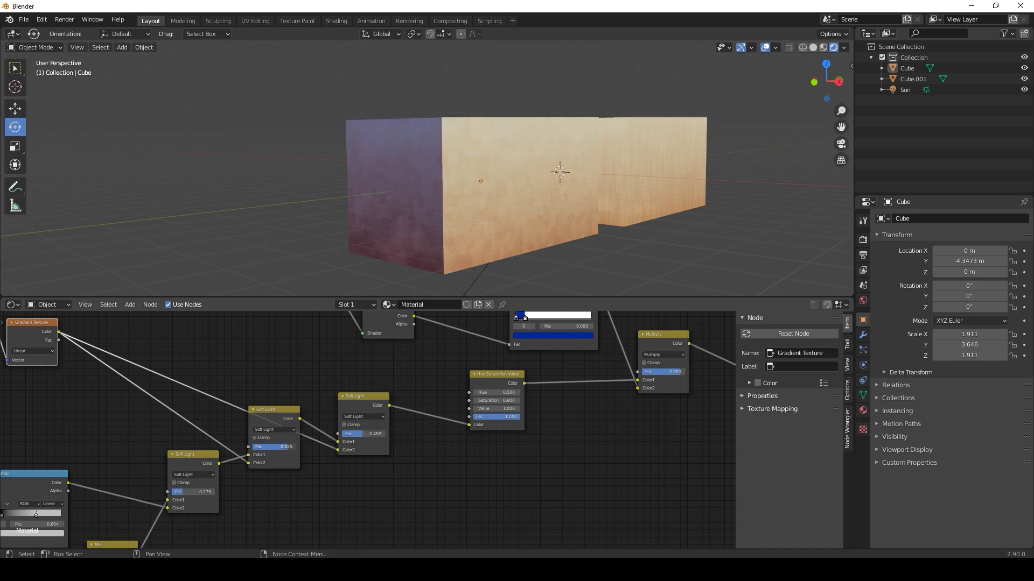
scroll(522, 250, up, 4)
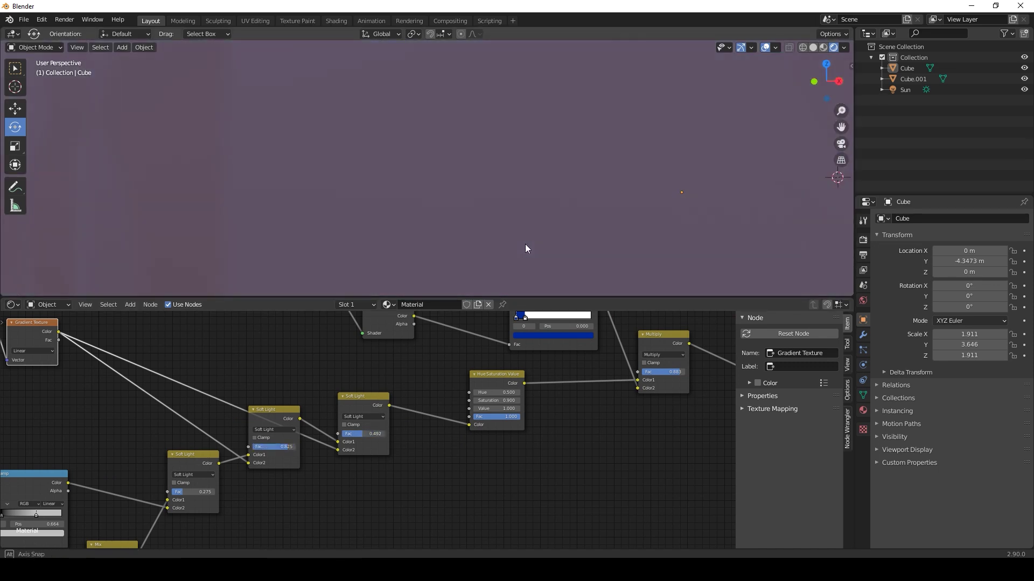
scroll(524, 244, down, 3)
scroll(495, 347, down, 5)
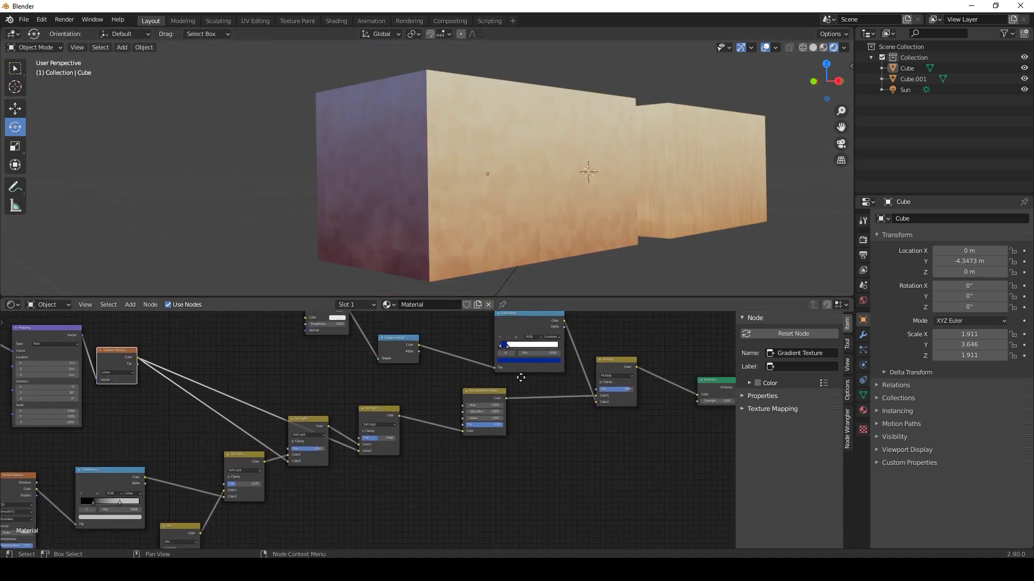
mouse_move(548, 232)
middle_down()
mouse_move(559, 224)
mouse_move(480, 231)
mouse_move(546, 228)
middle_up()
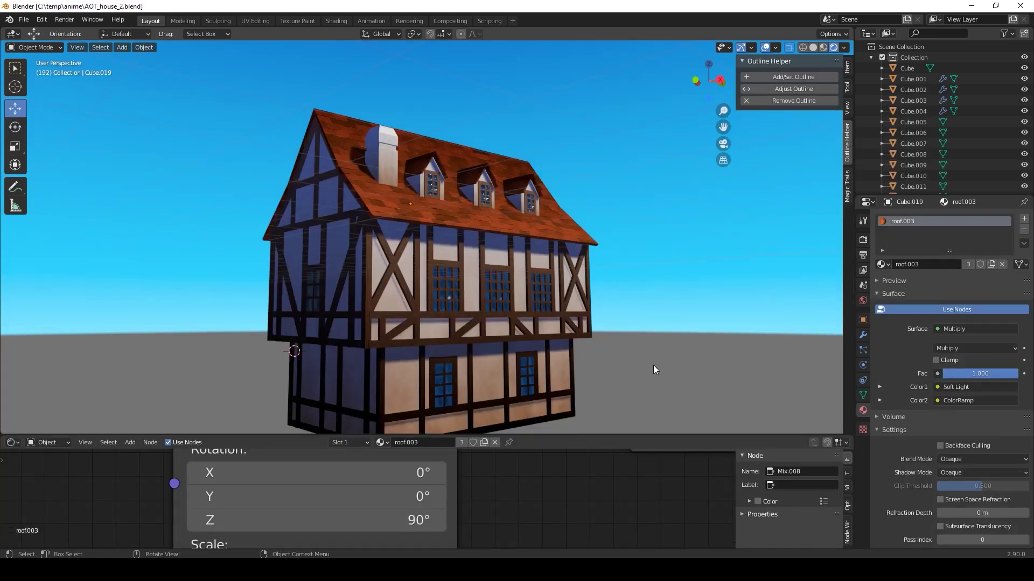
Examine the stylized timber-framed house in AOT_house_2.blend from several angles, including its roof tiles, walls and shaded side
middle_drag(554, 345, 425, 353)
middle_drag(336, 339, 453, 371)
scroll(470, 344, up, 4)
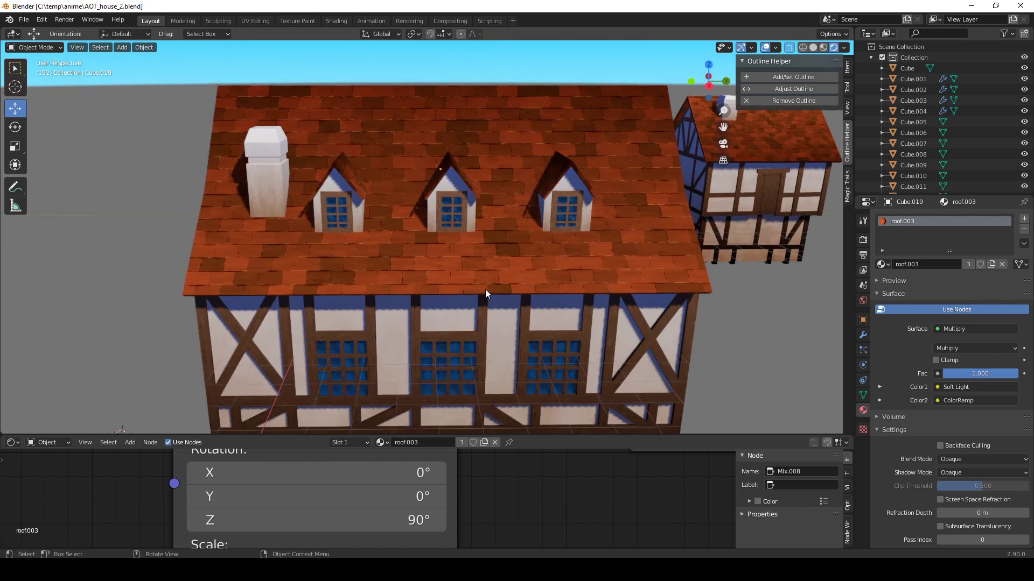
scroll(483, 264, down, 2)
middle_drag(501, 292, 453, 307)
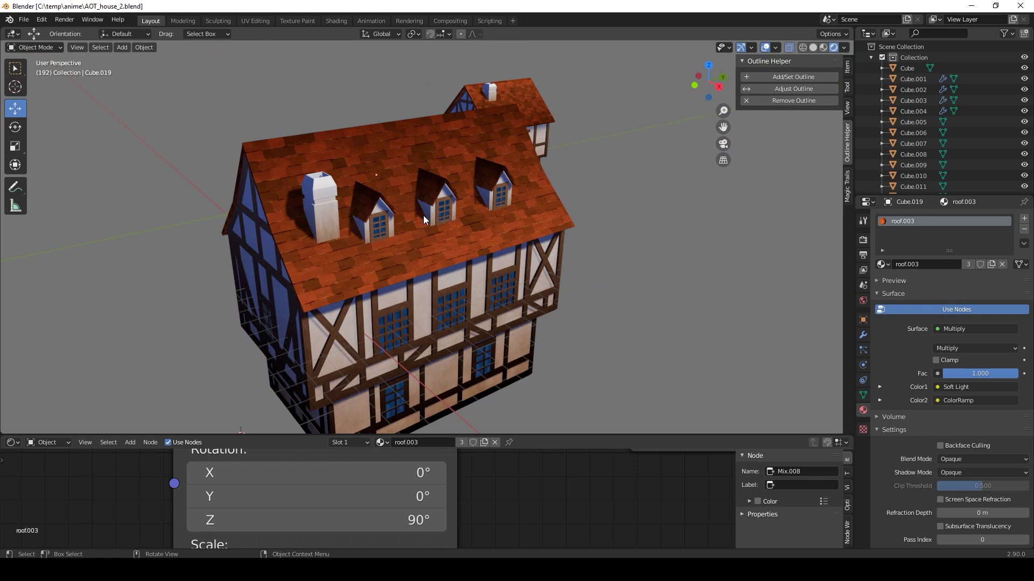
middle_drag(424, 216, 444, 192)
scroll(434, 263, down, 3)
middle_drag(521, 243, 520, 208)
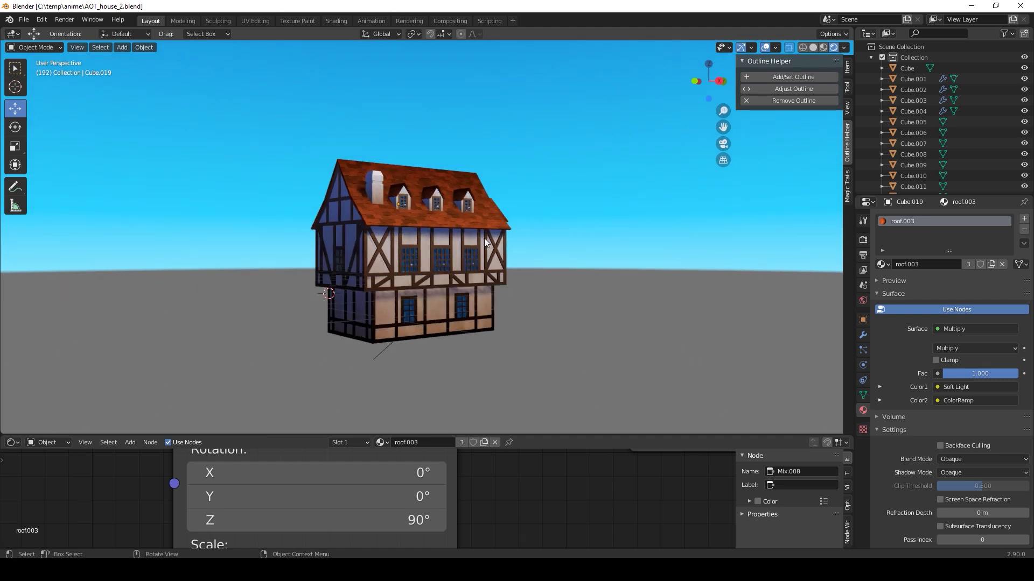
middle_drag(481, 242, 476, 280)
scroll(495, 304, up, 2)
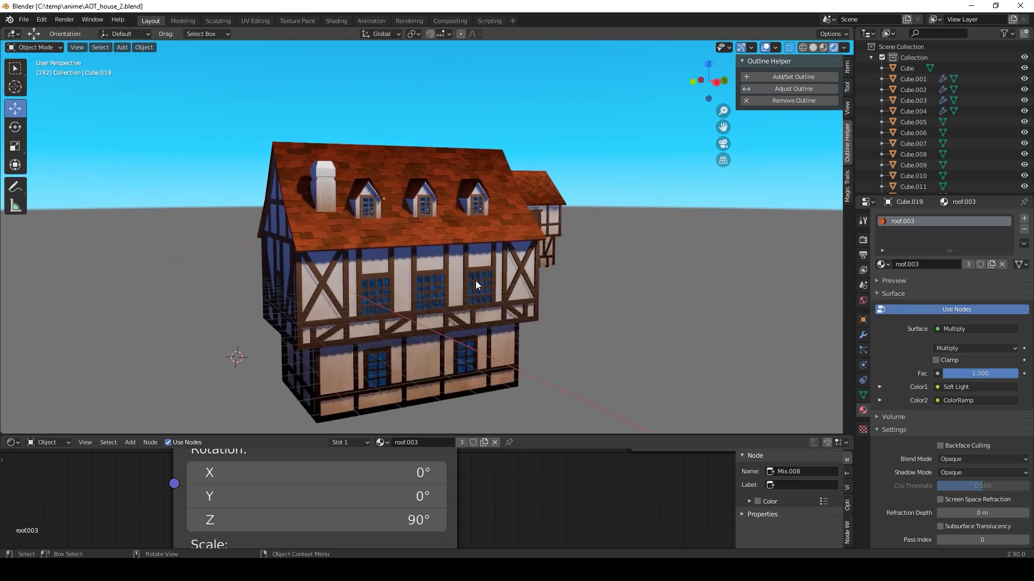
middle_drag(415, 289, 429, 290)
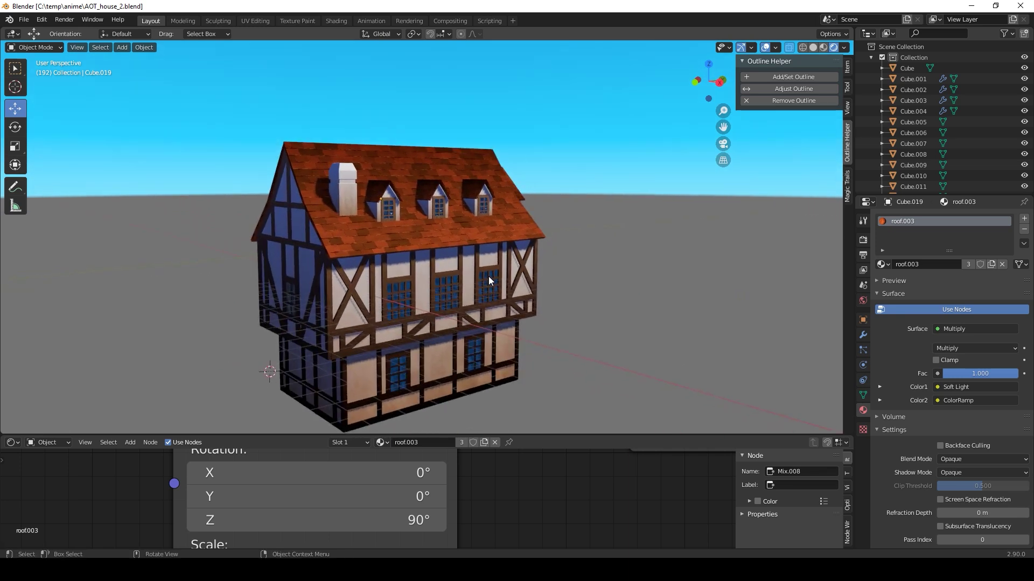
middle_drag(488, 277, 435, 280)
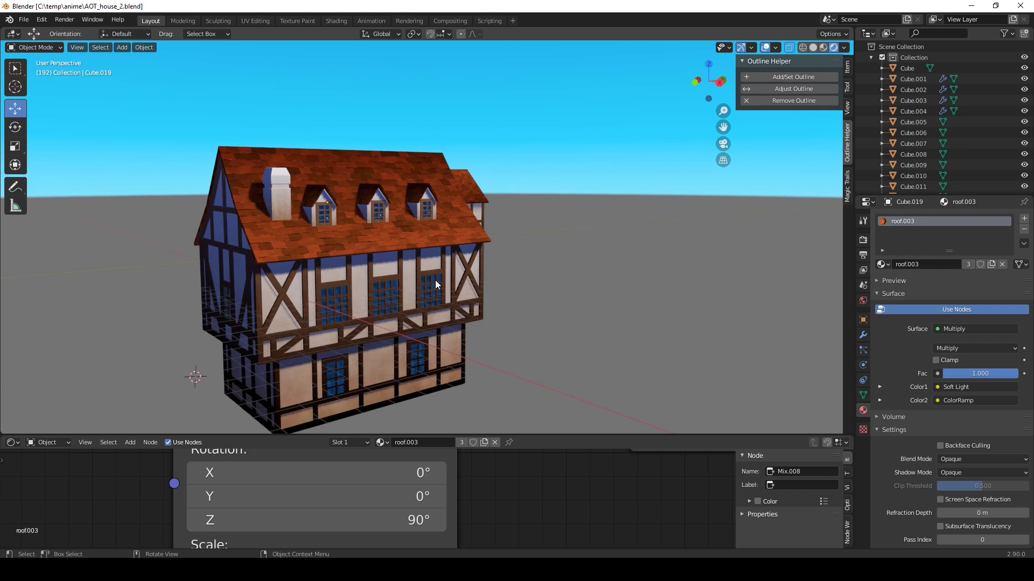